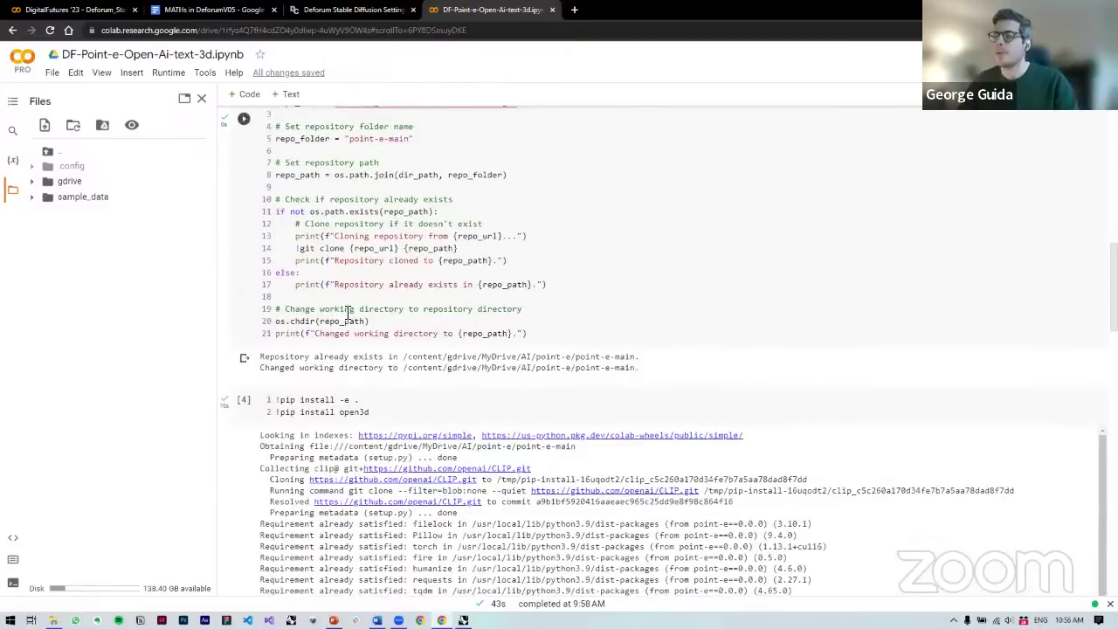
- Expand the Parameters section that follows the model setup and checkpoint download cell
scroll(352, 289, down, 15)
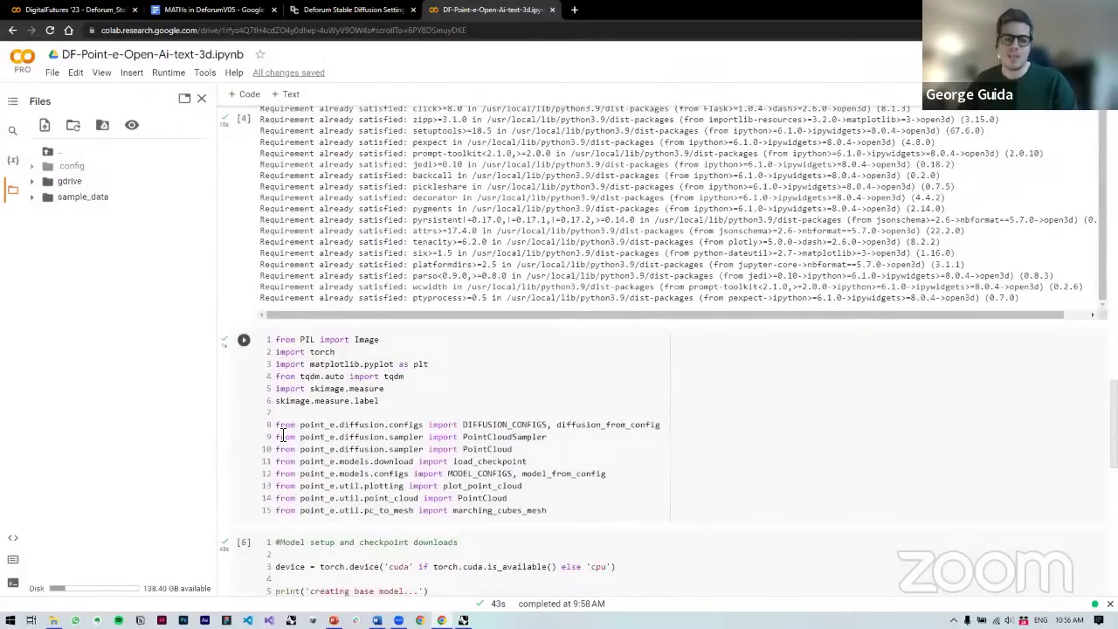
scroll(286, 425, down, 3)
scroll(285, 426, down, 2)
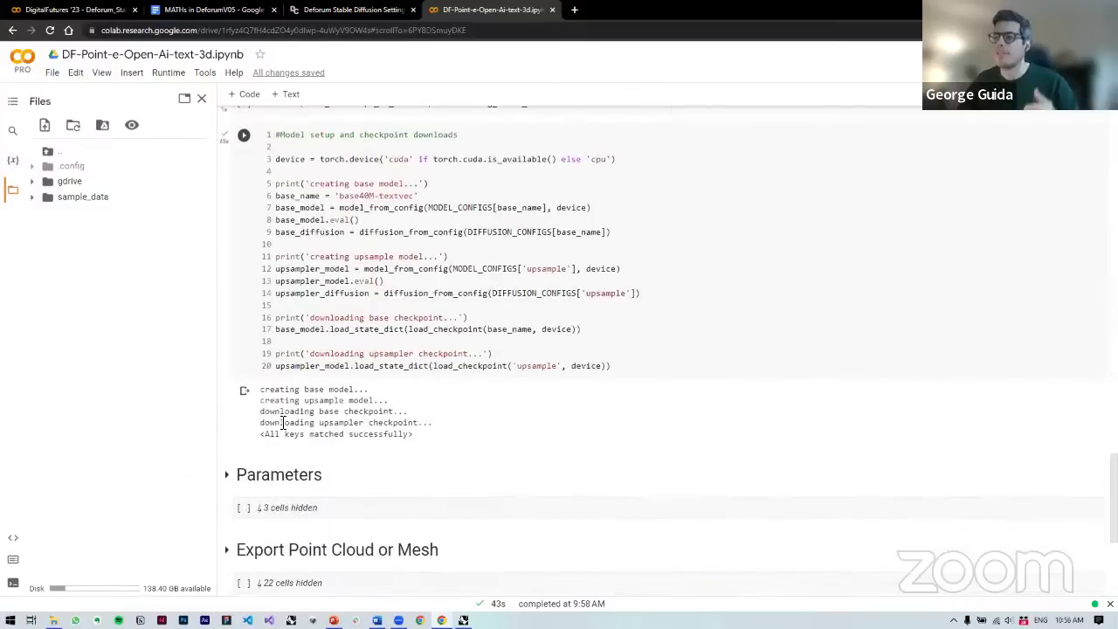
scroll(282, 422, down, 1)
click(279, 395)
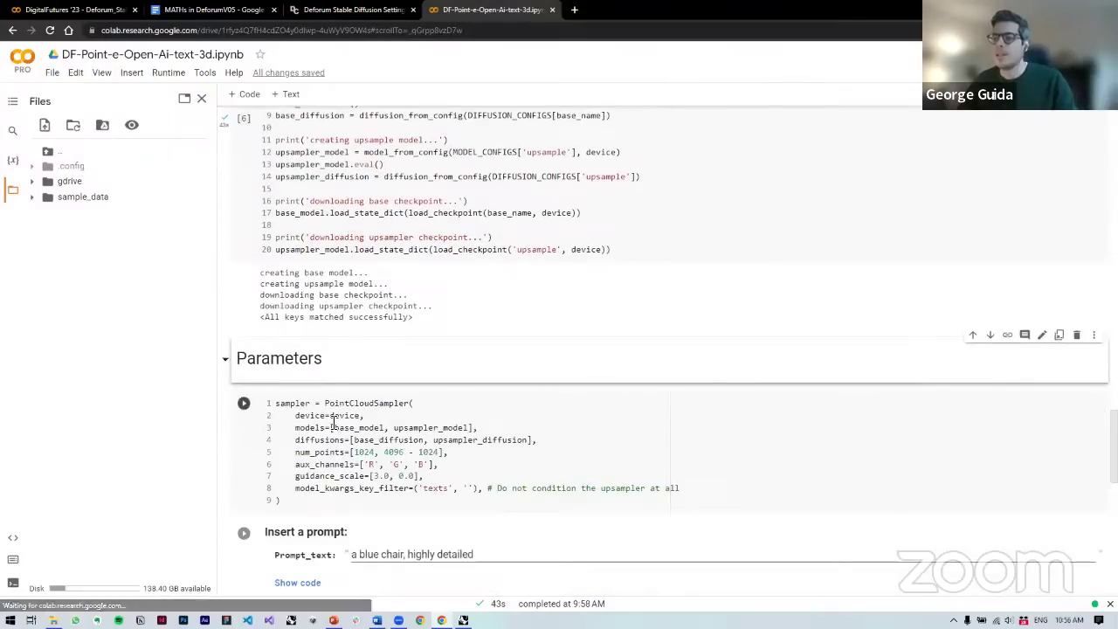
- Set grid_size to 1 in the plot_point_cloud call of the plotting cell below the prompt
scroll(332, 423, down, 1)
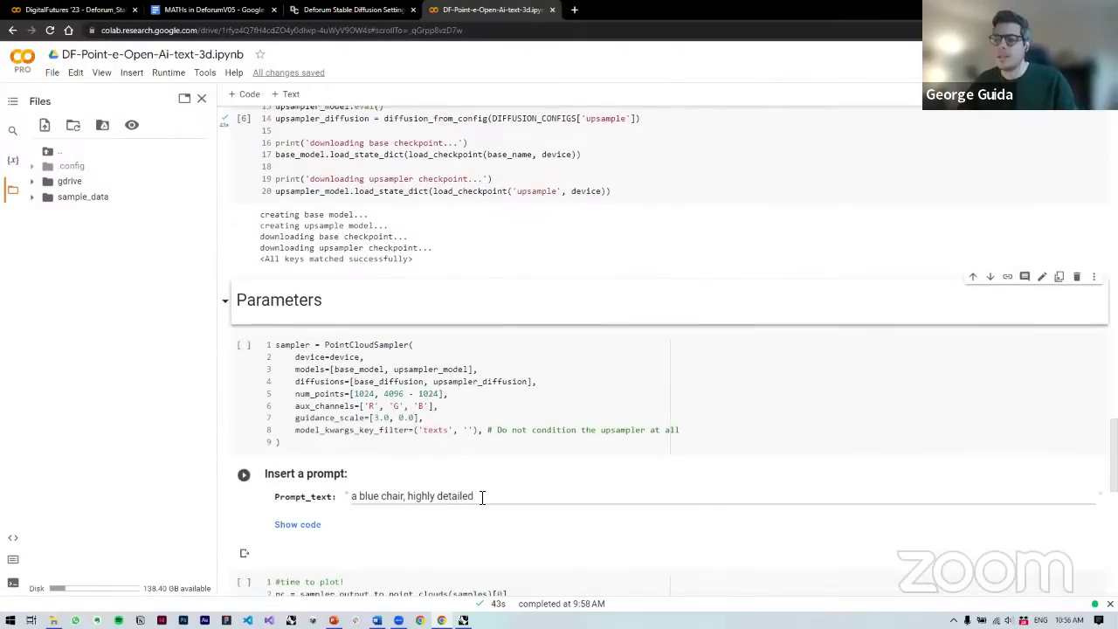
scroll(484, 491, down, 1)
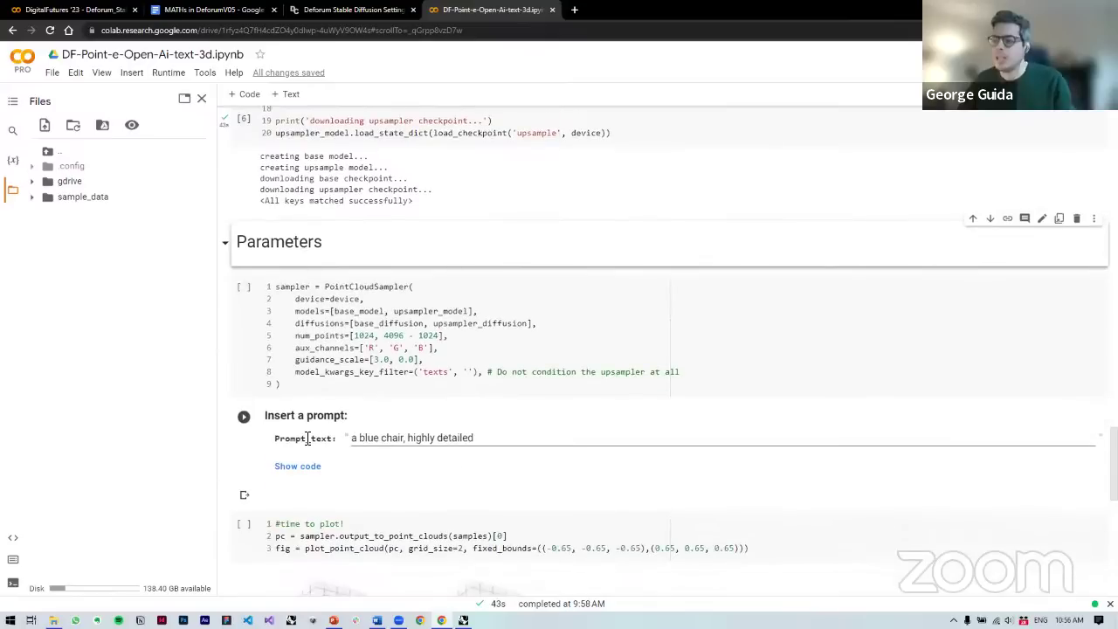
scroll(308, 438, down, 2)
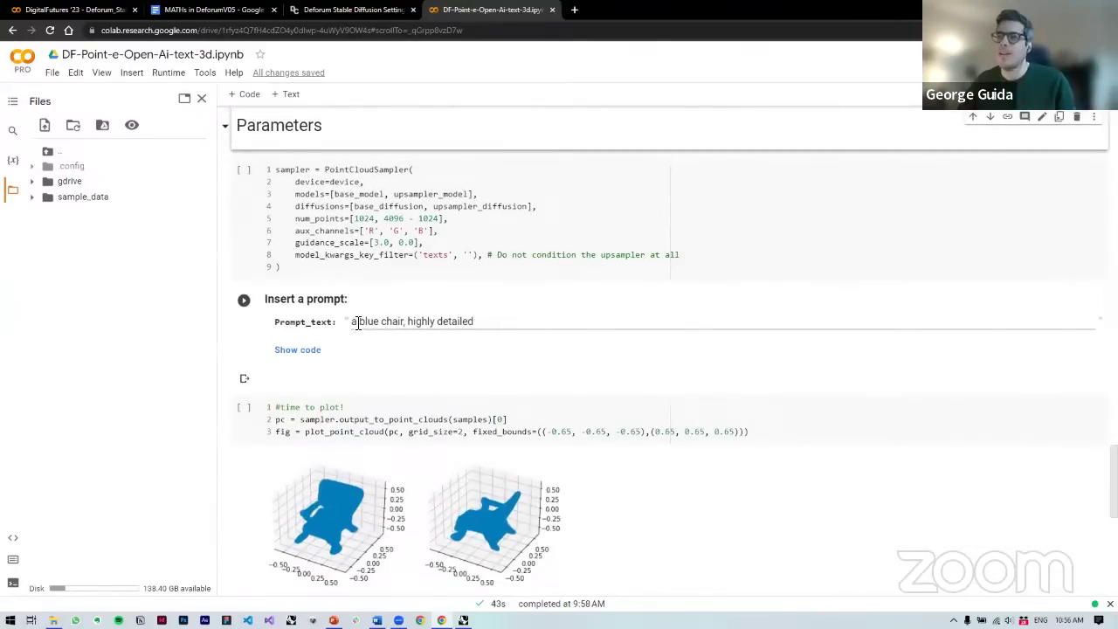
drag(358, 323, 430, 325)
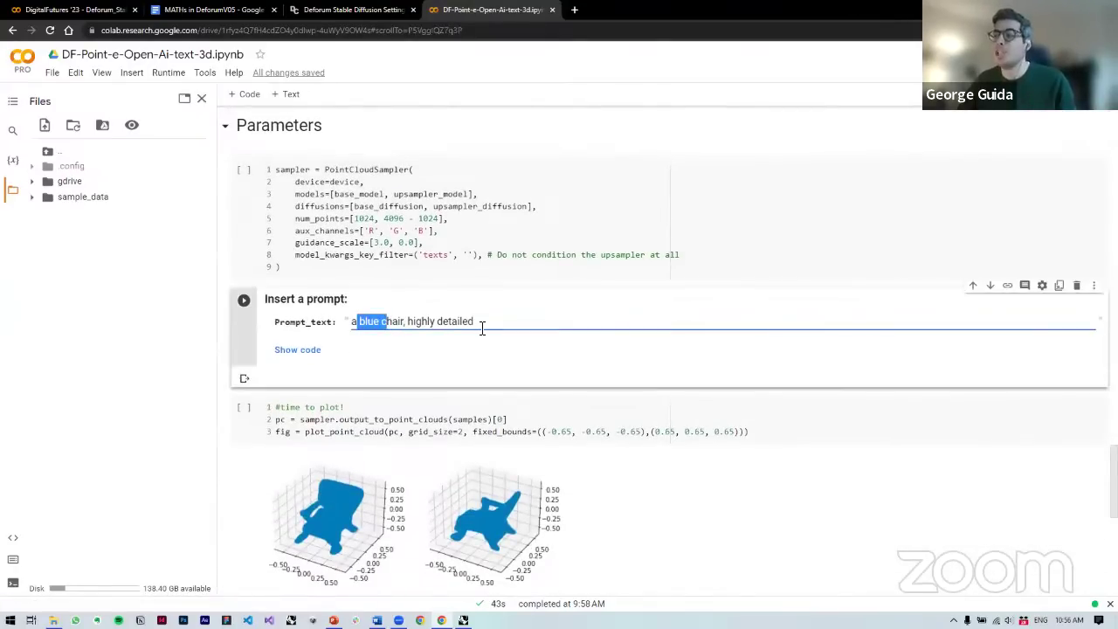
scroll(481, 325, down, 5)
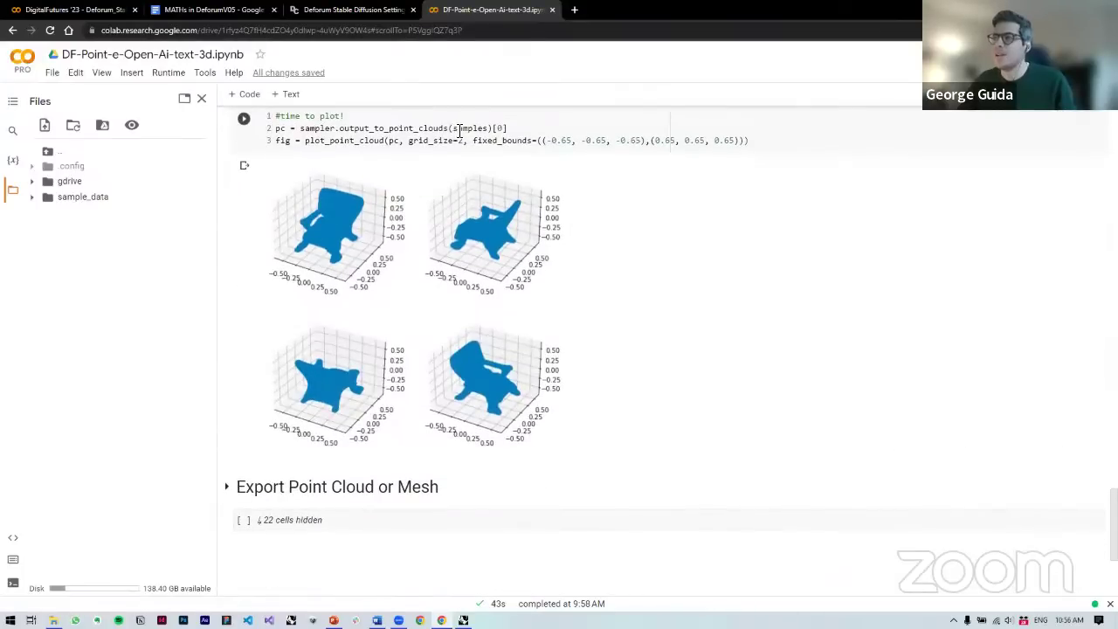
click(463, 141)
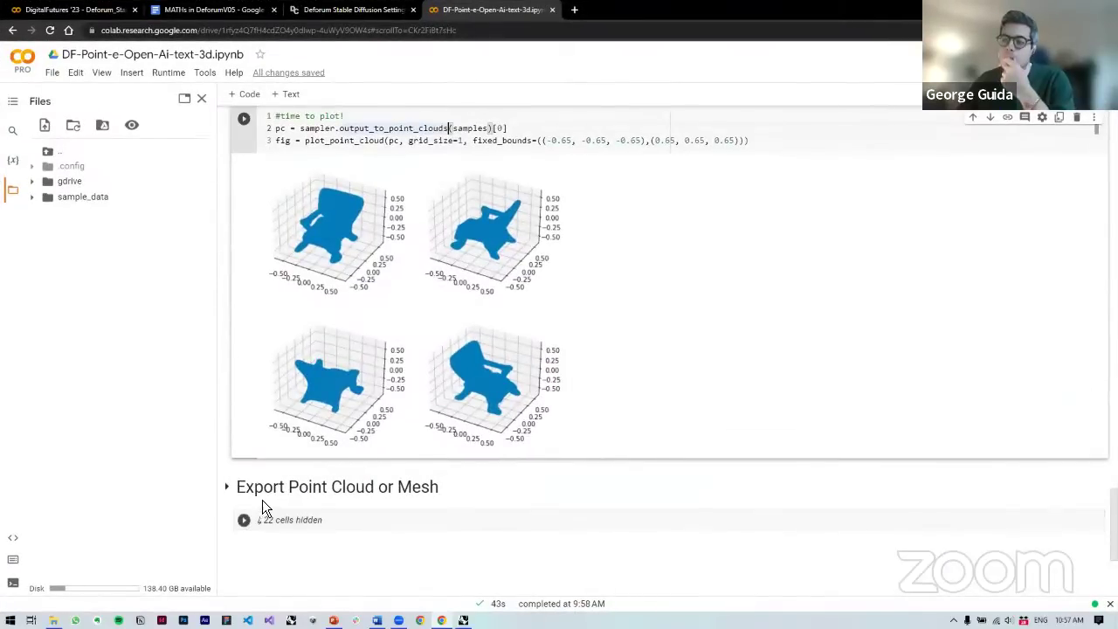
- Expand the Export Point Cloud or Mesh section and collapse its subsection for exporting the point cloud as a local .ply
click(291, 521)
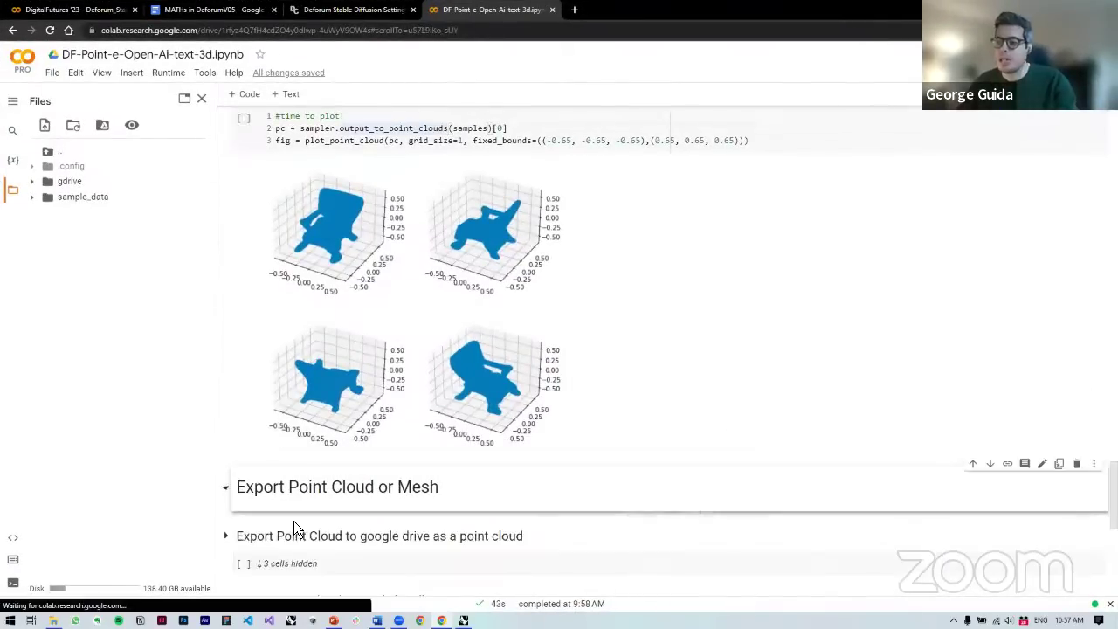
scroll(323, 533, down, 2)
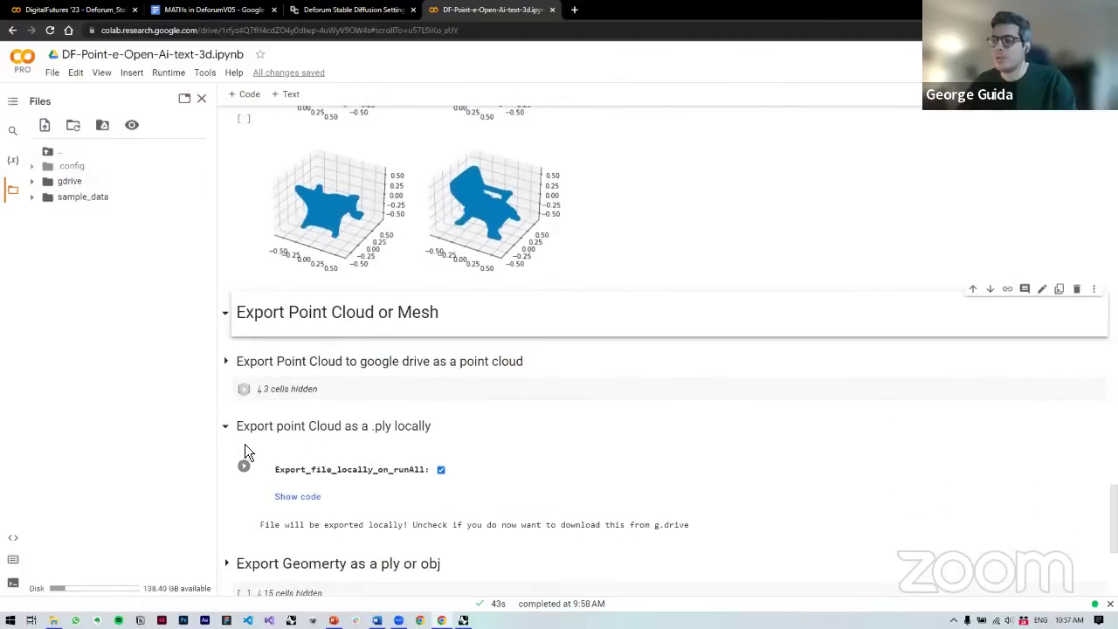
click(225, 425)
- Examine the Google Drive, local .ply and ply or obj geometry export options, with the local .ply subsection expanded
drag(280, 360, 468, 365)
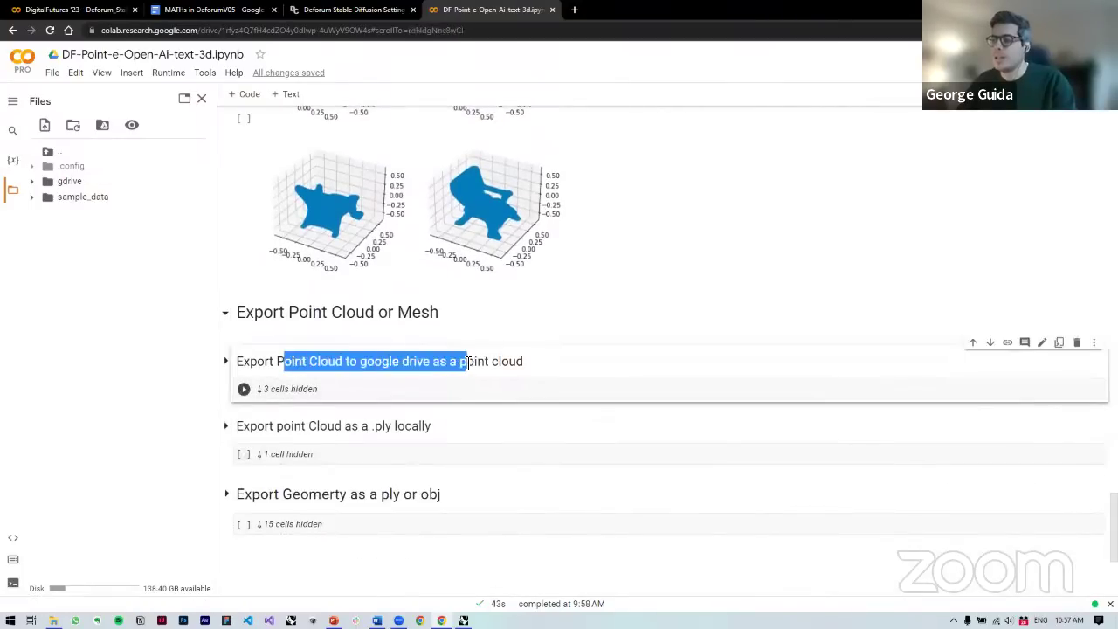
click(460, 363)
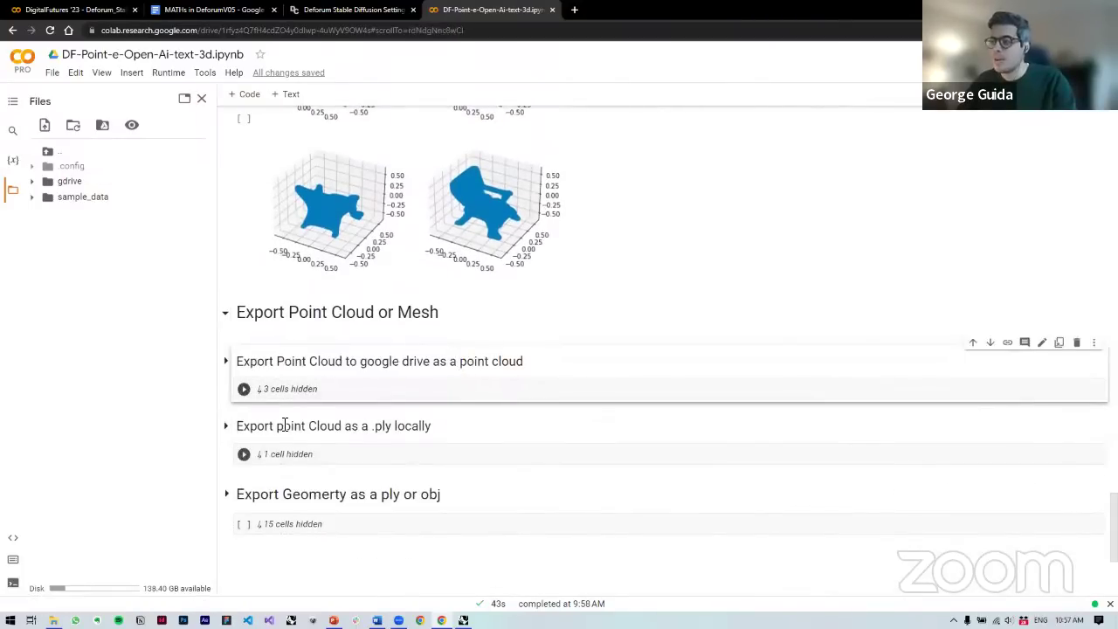
drag(280, 425, 353, 428)
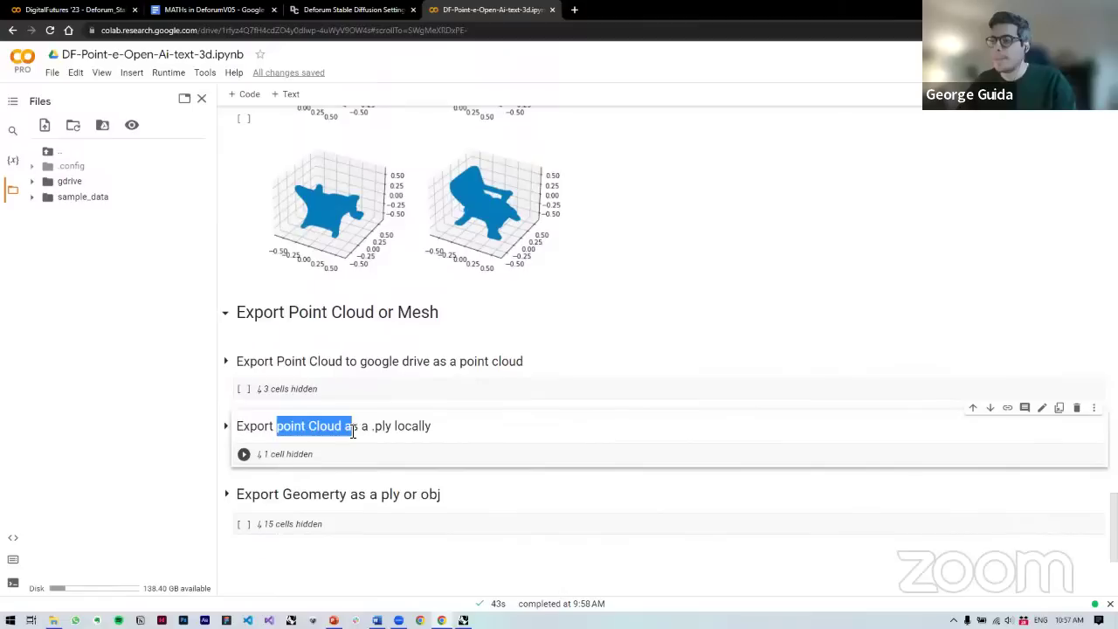
click(274, 429)
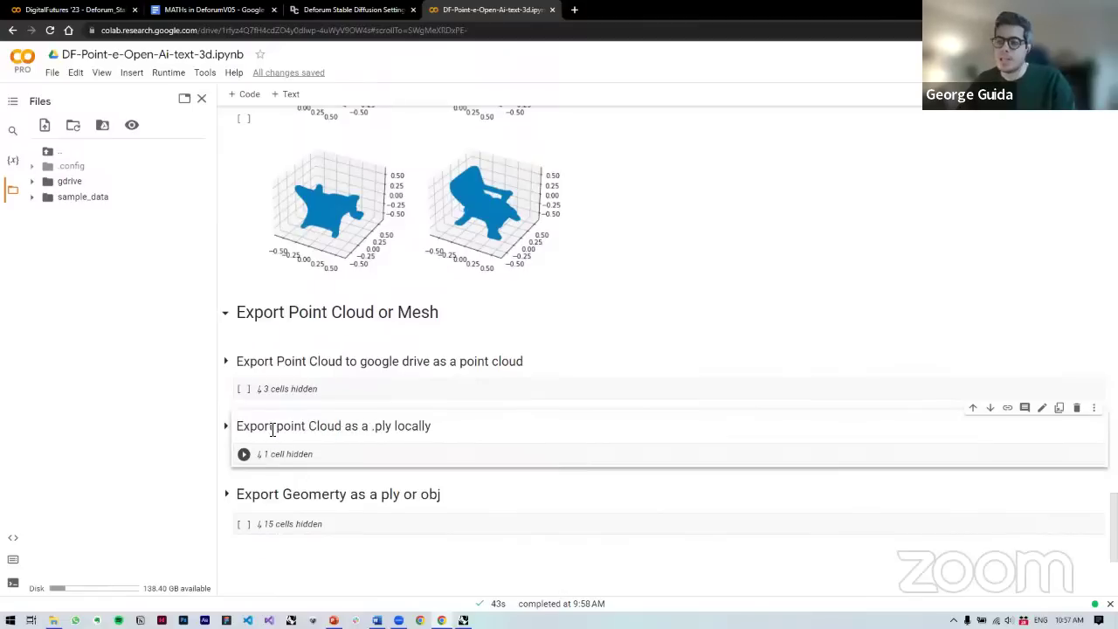
drag(270, 429, 340, 425)
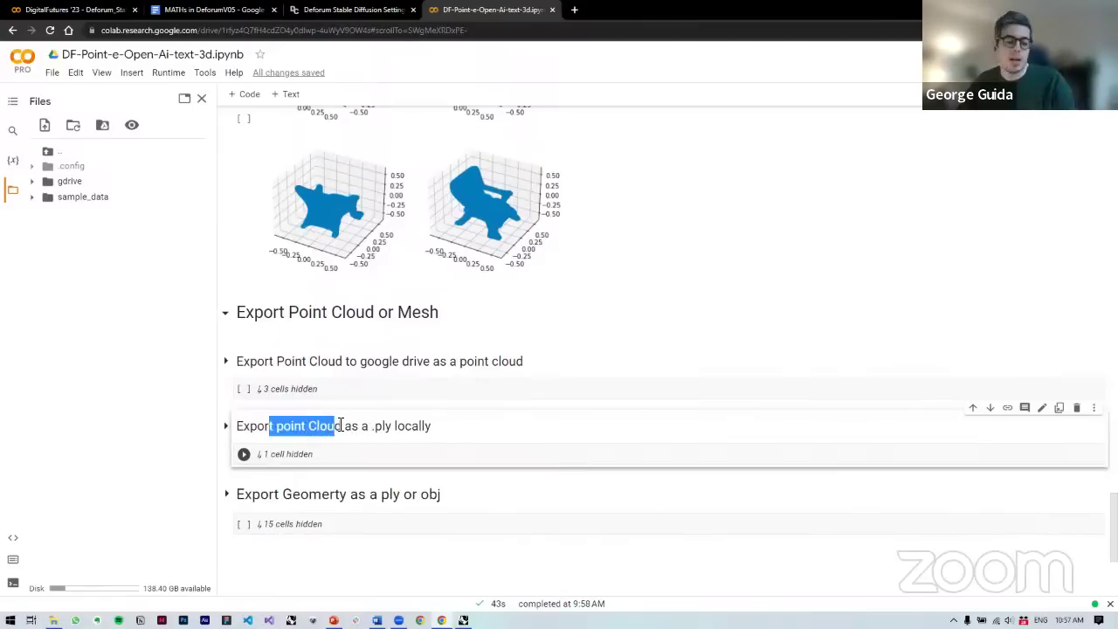
click(325, 451)
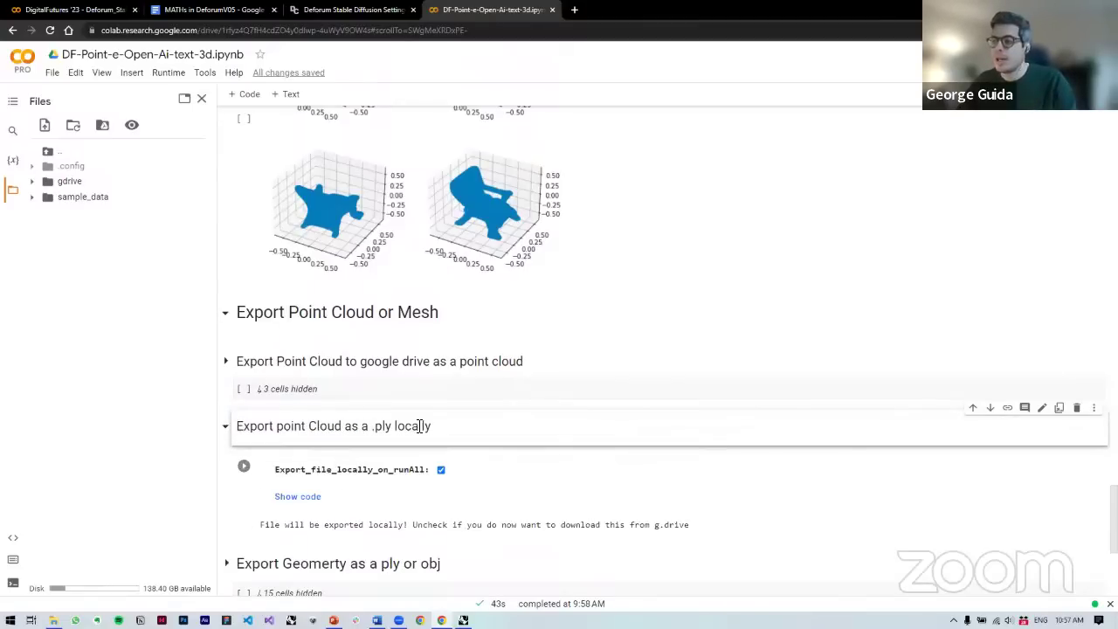
scroll(375, 492, down, 2)
drag(335, 389, 453, 398)
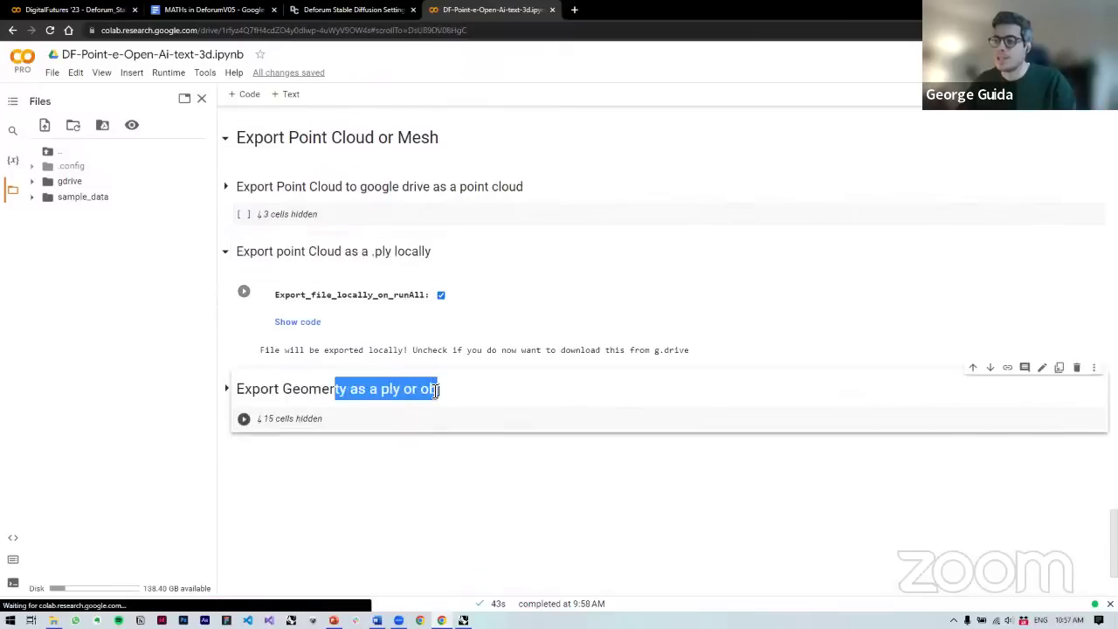
click(452, 390)
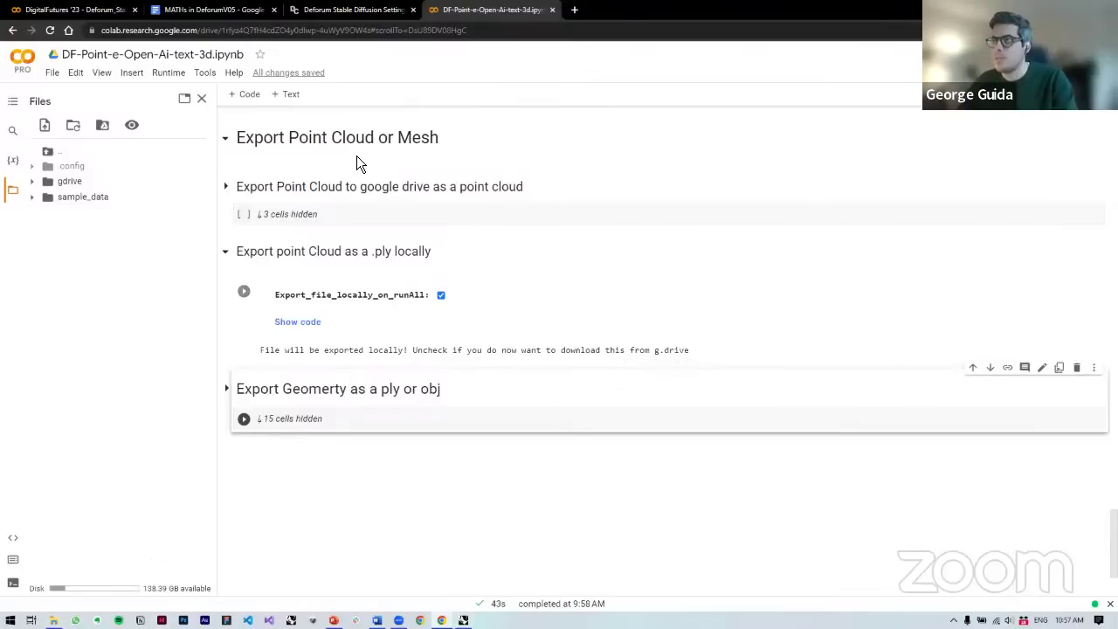
- Open the Point-e-cloud-06 file from the desktop in Rhino and complete its import
double_click(626, 19)
click(891, 8)
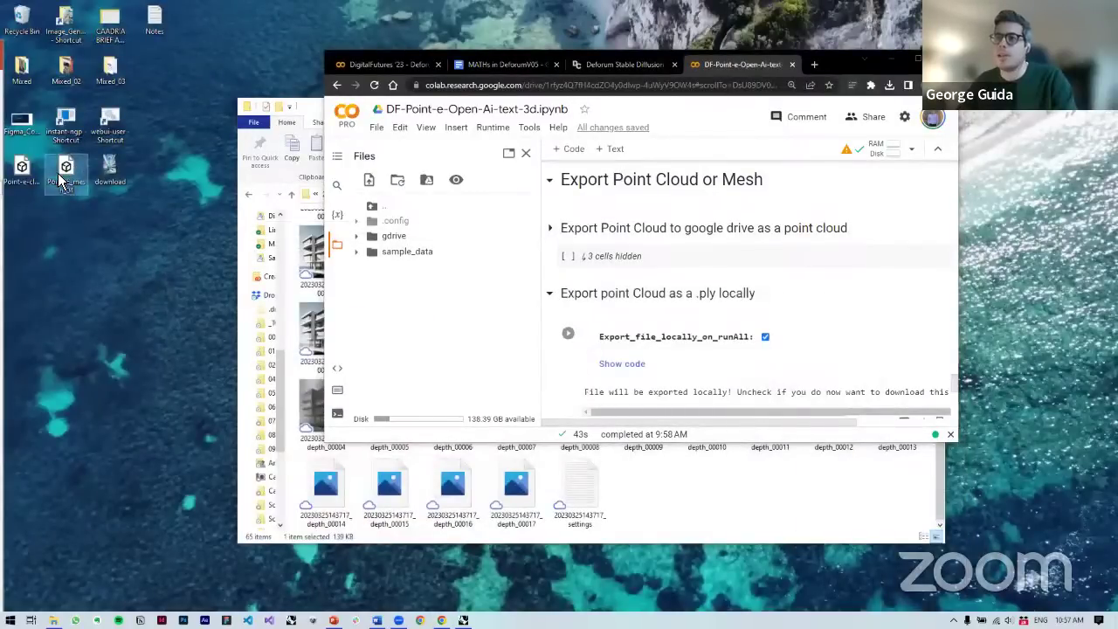
click(24, 174)
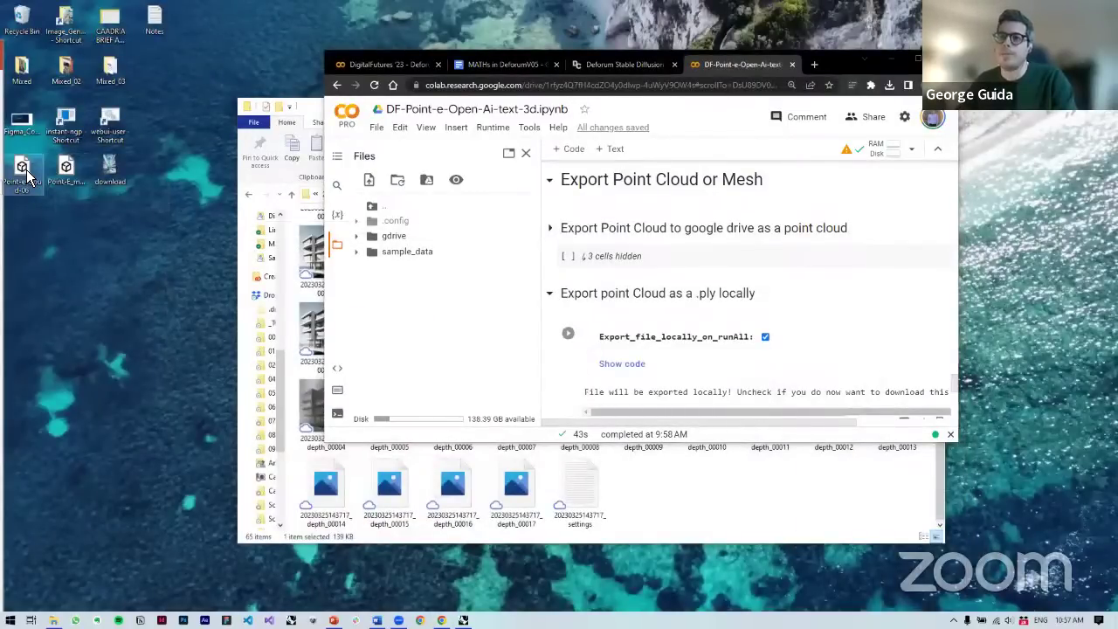
right_click(28, 175)
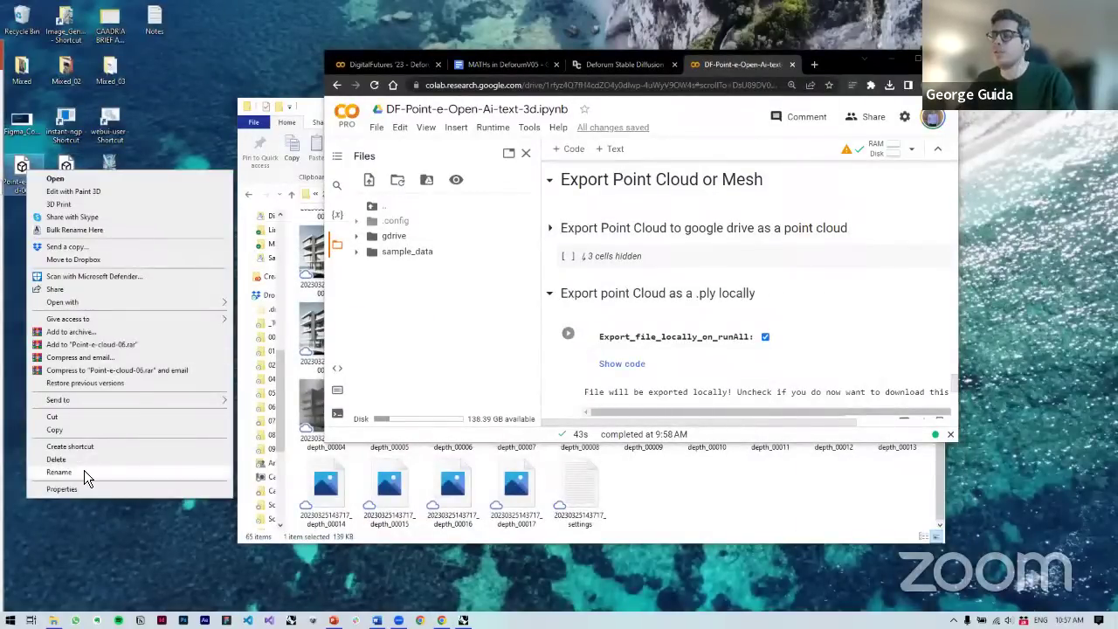
mouse_move(75, 302)
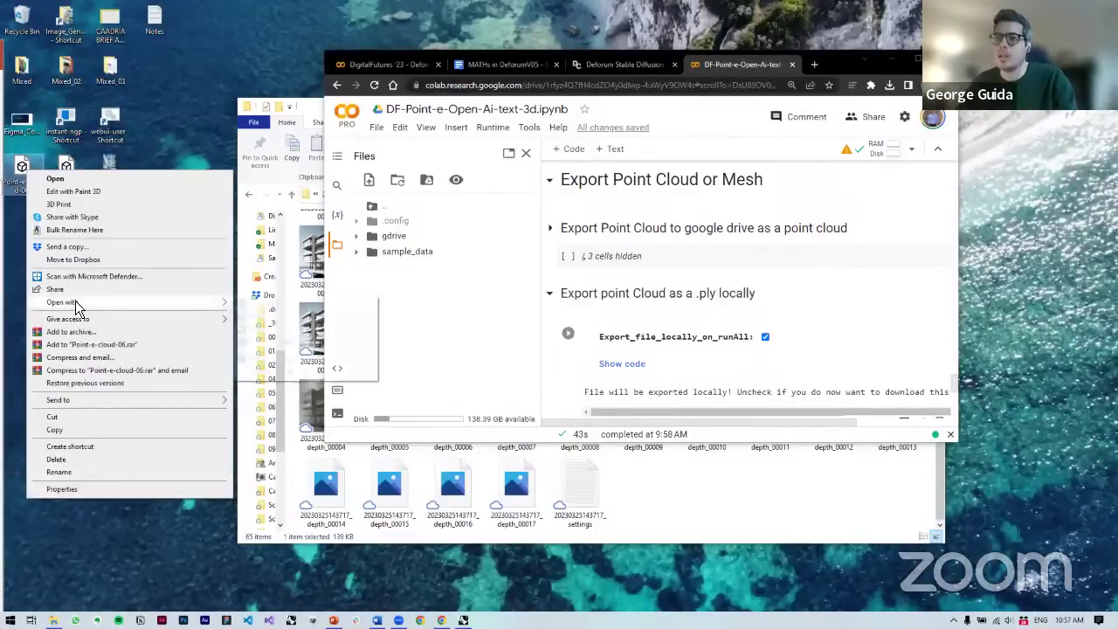
click(278, 329)
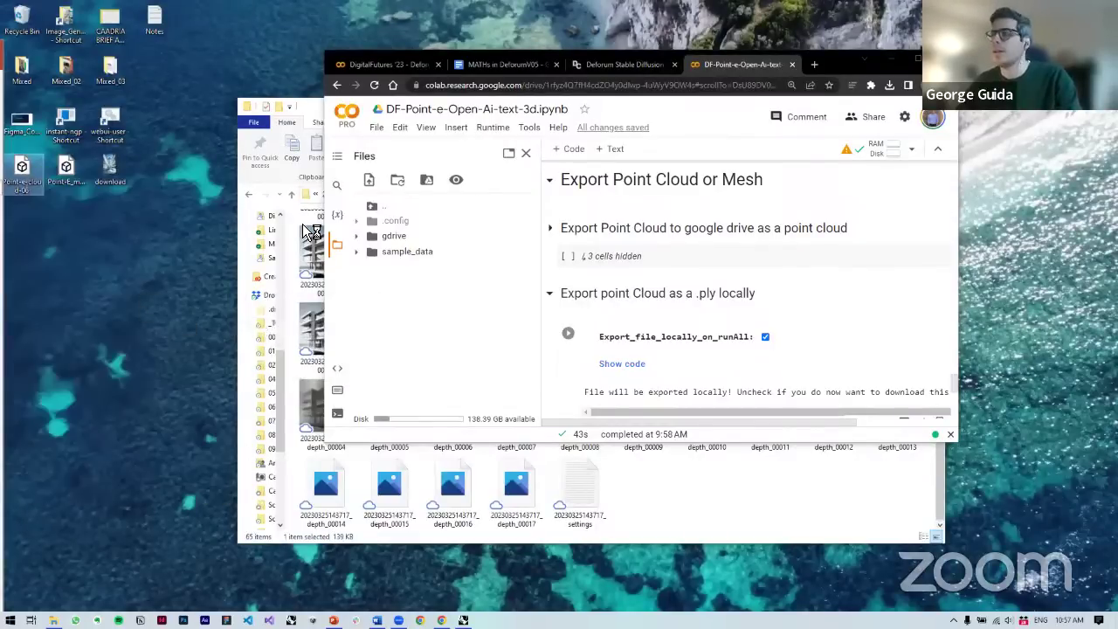
double_click(837, 63)
scroll(461, 314, up, 1)
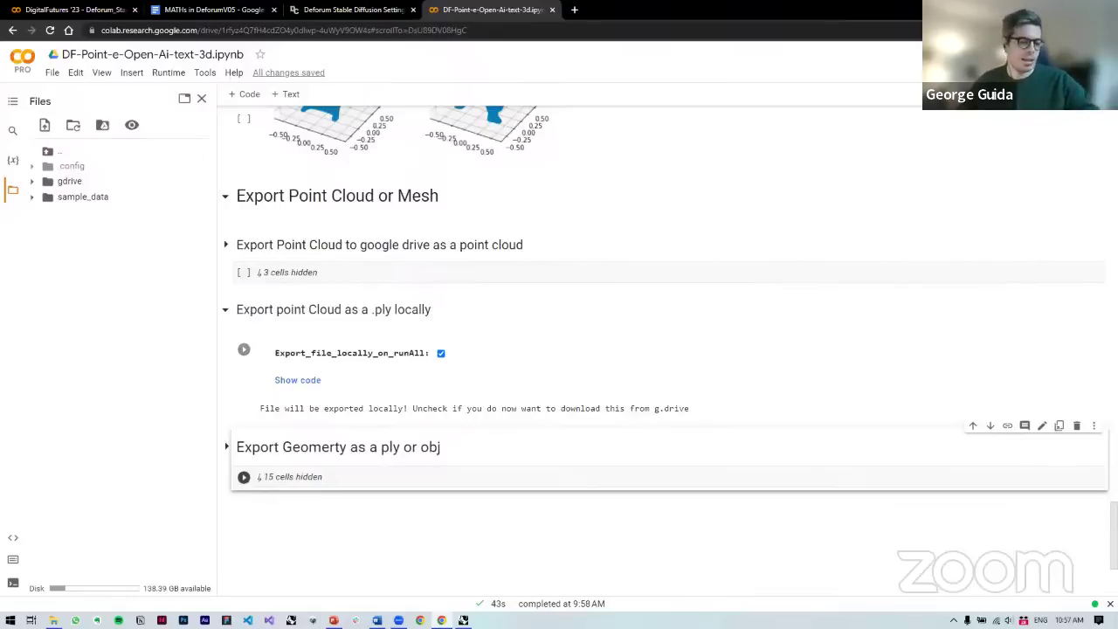
click(470, 615)
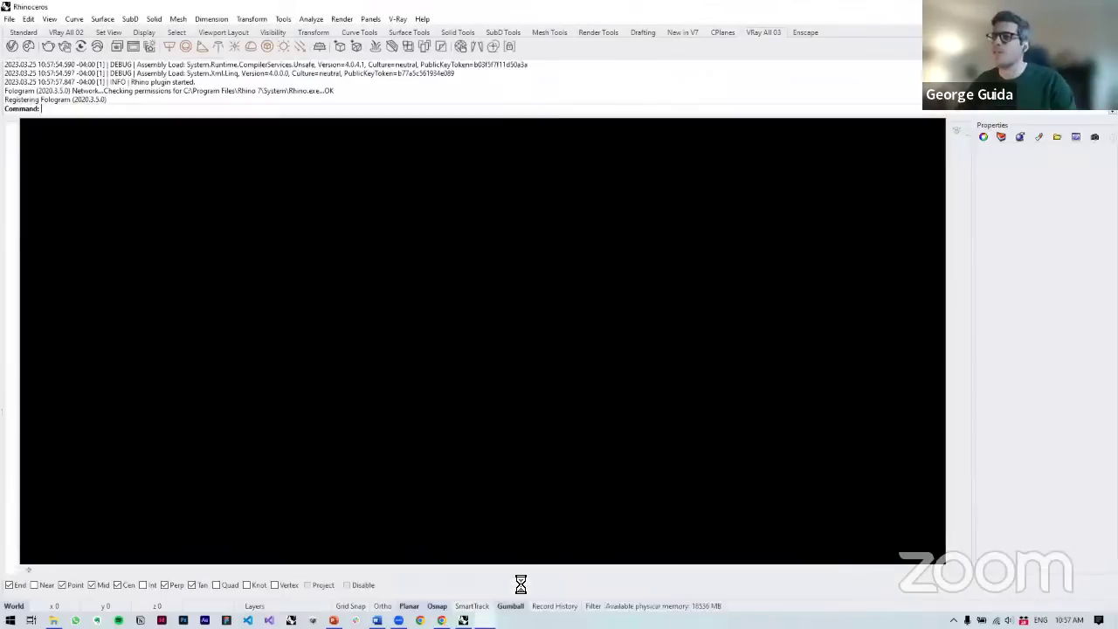
click(584, 284)
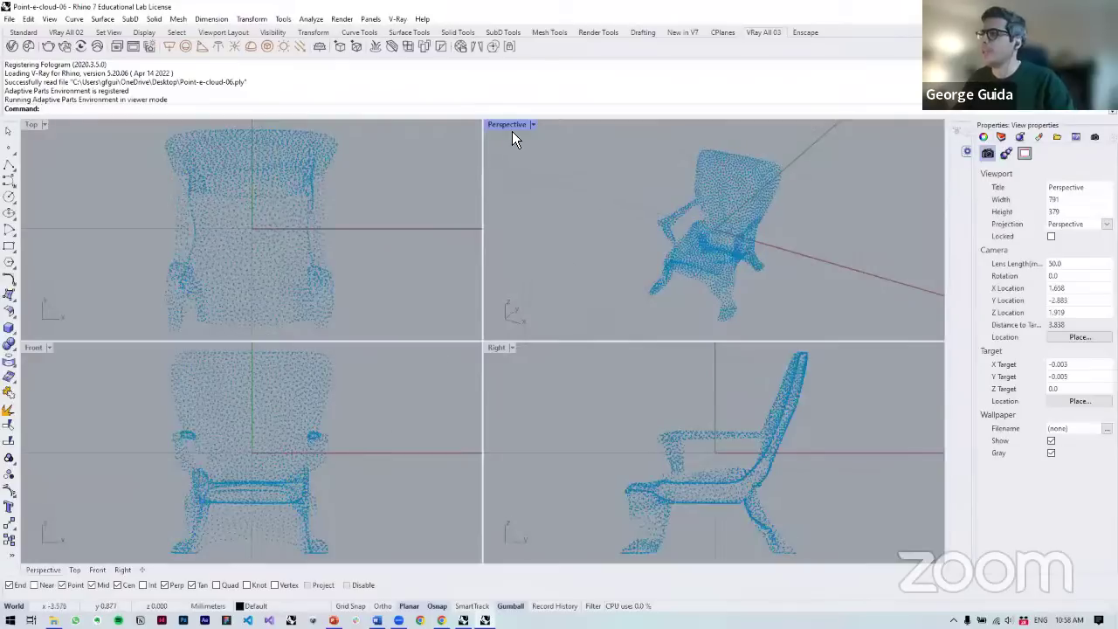
- Maximize the Perspective viewport, set its display mode to Rendered, and orbit to a front view of the chair
double_click(512, 131)
shift+right_drag(523, 168, 454, 237)
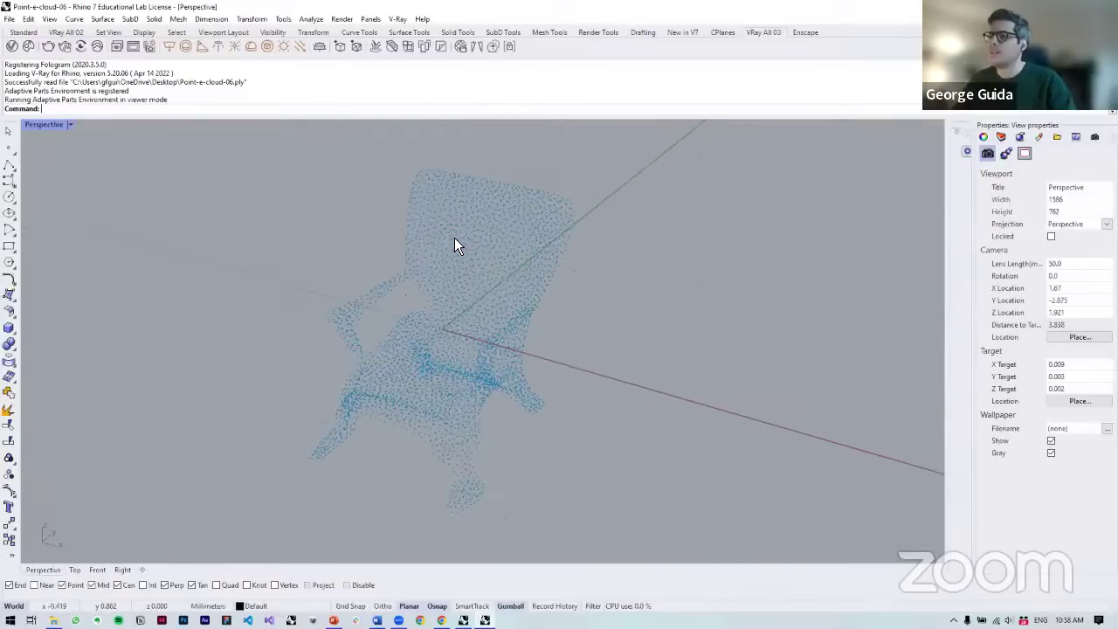
click(51, 127)
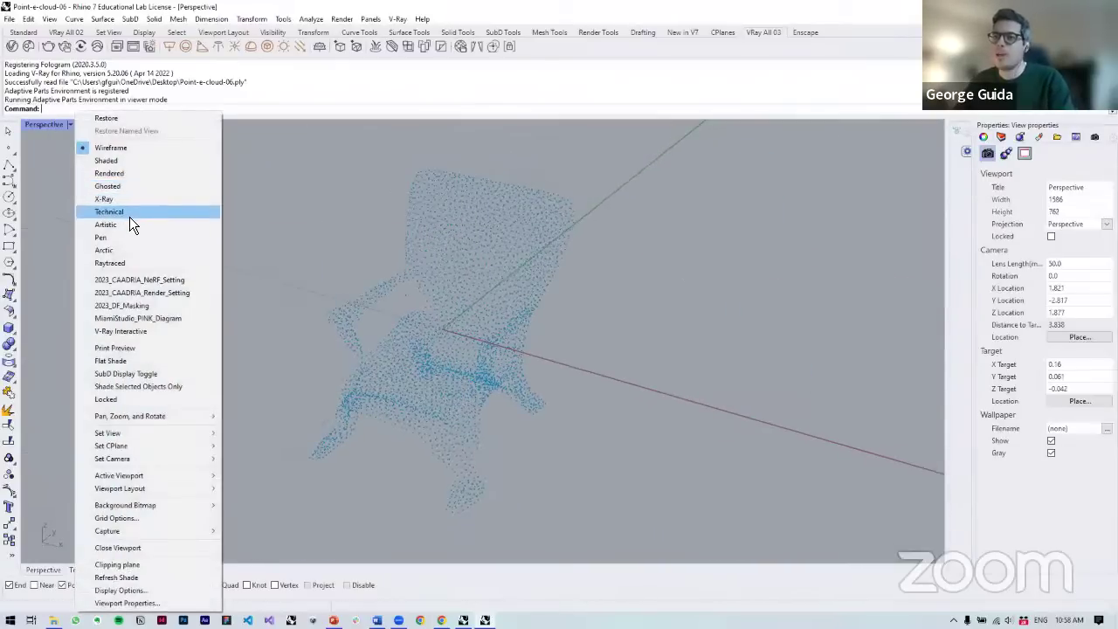
click(119, 173)
right_drag(491, 357, 701, 347)
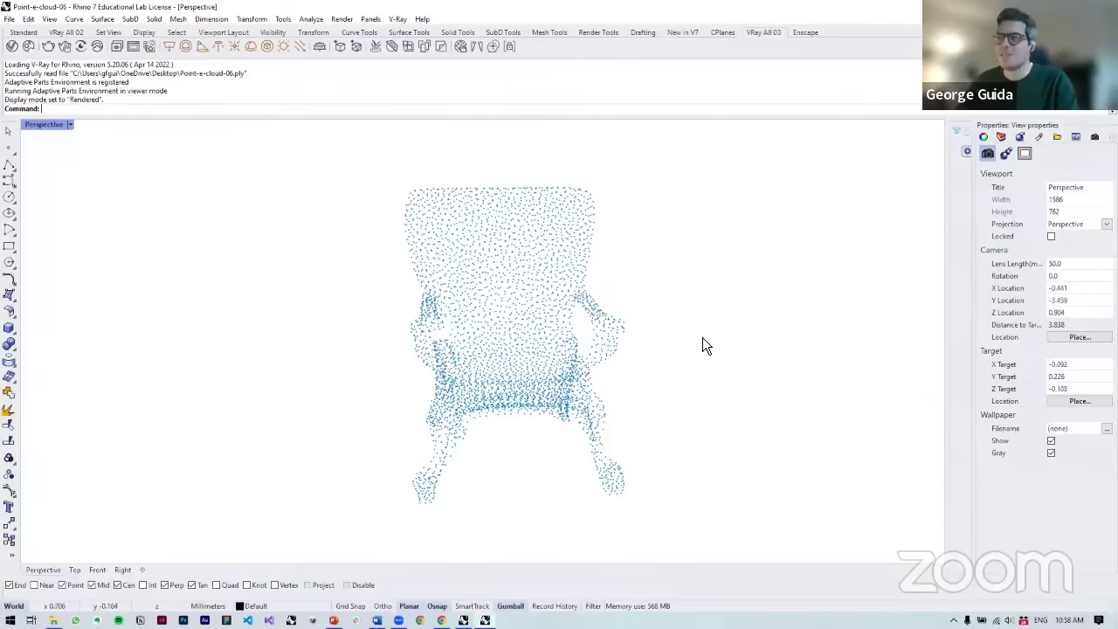
- Explode the chair's point cloud into individual points
click(595, 345)
text(Explode)
key(Return)
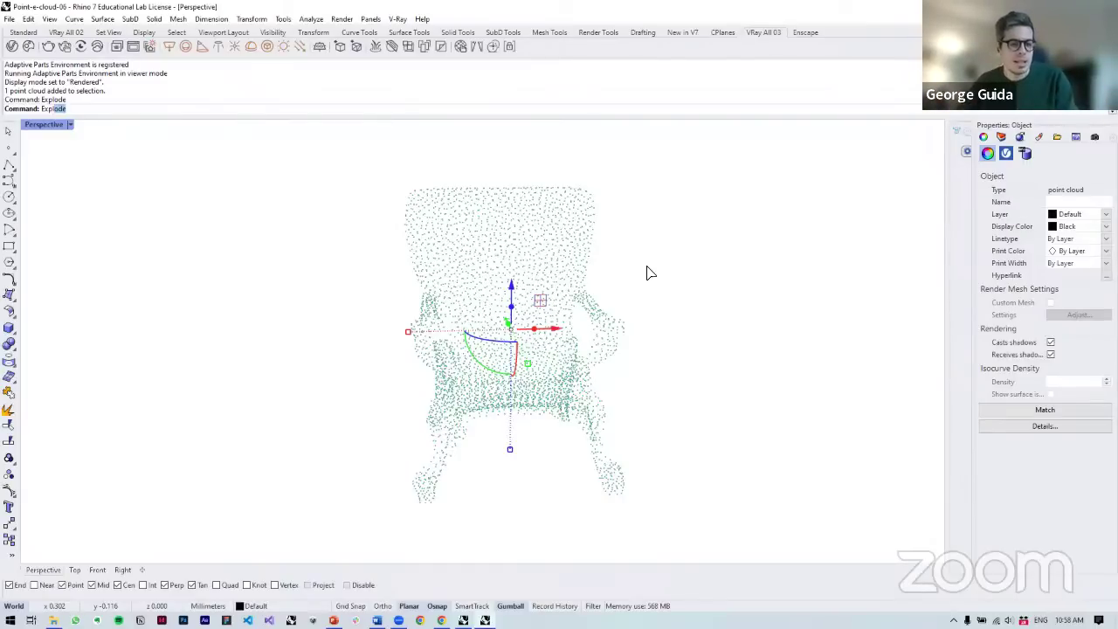
key(Return)
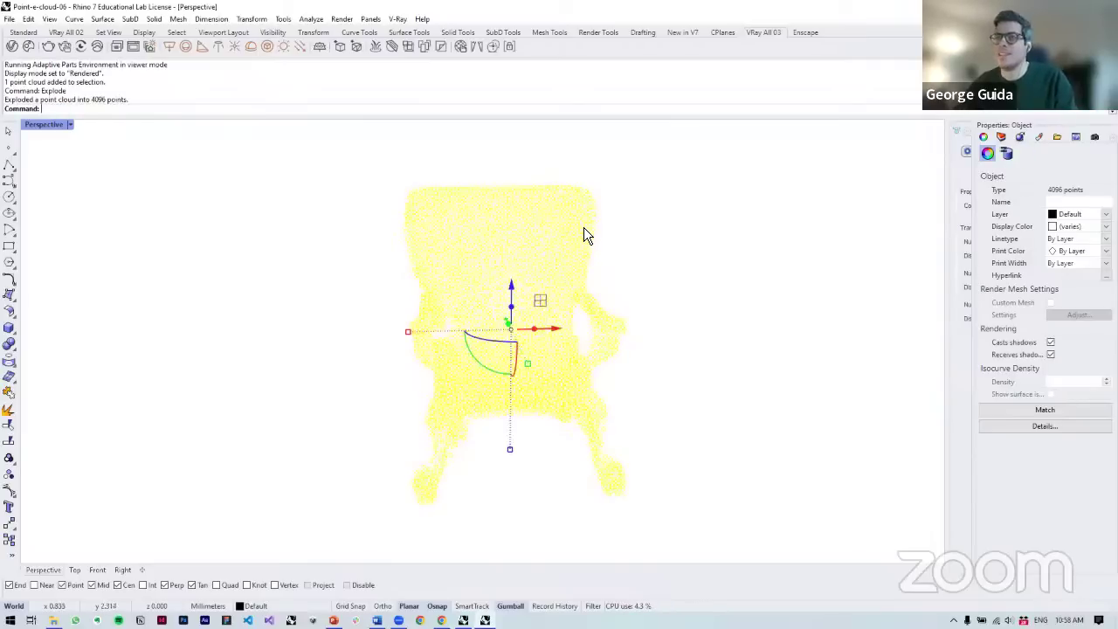
- Scale all the chair points by a factor of 1000 from a base point between the chair's feet
click(674, 254)
scroll(611, 247, down, 3)
key(ctrl+a)
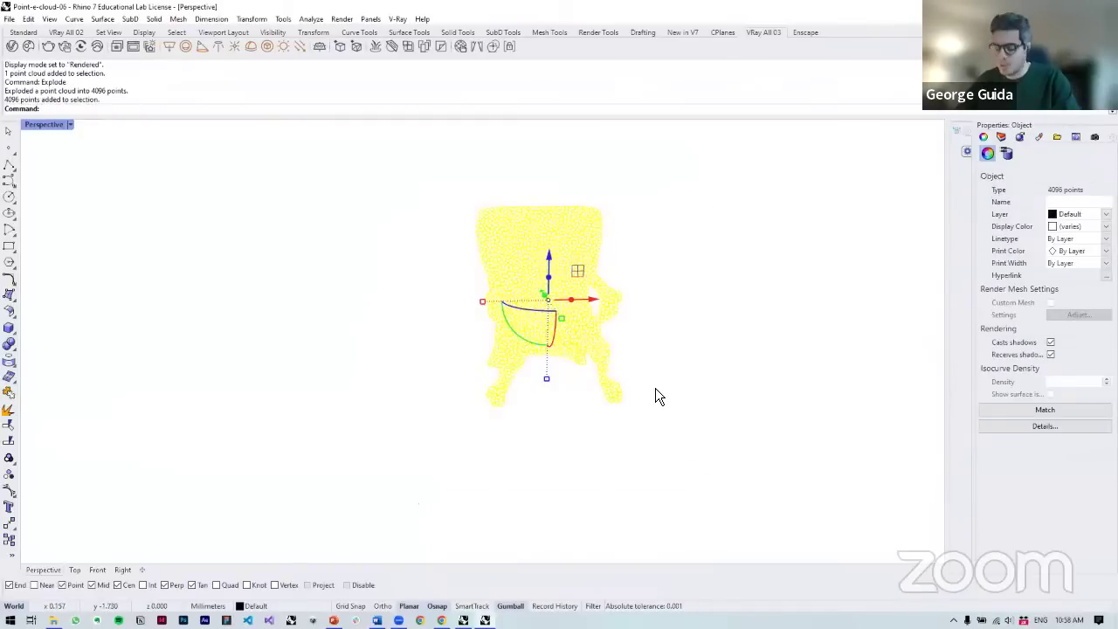
text(Scae)
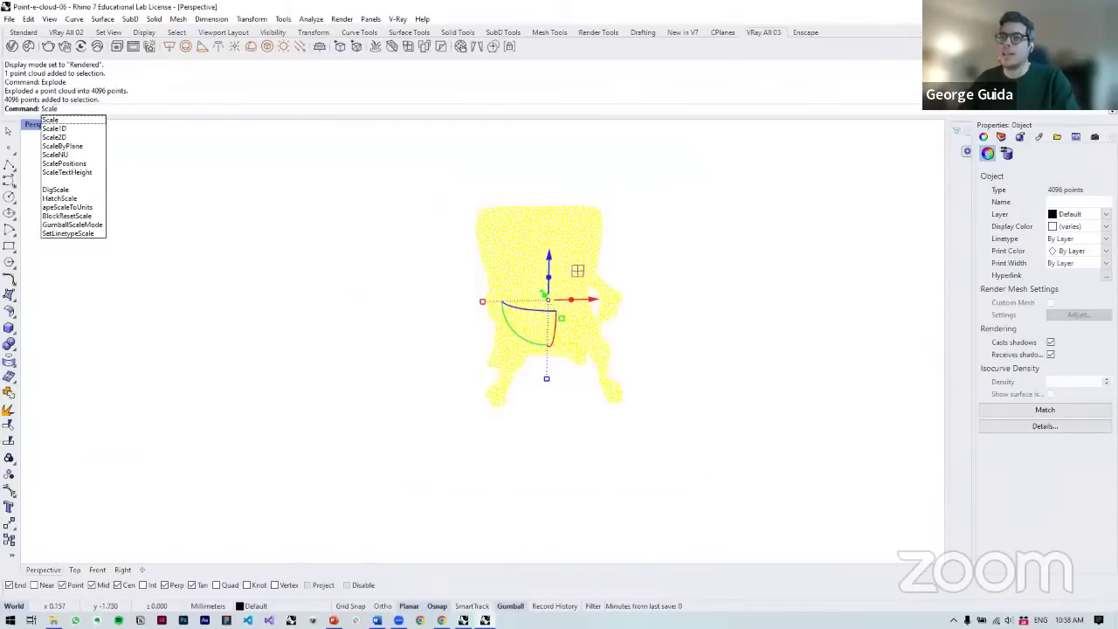
key(Return)
click(559, 399)
text(1)
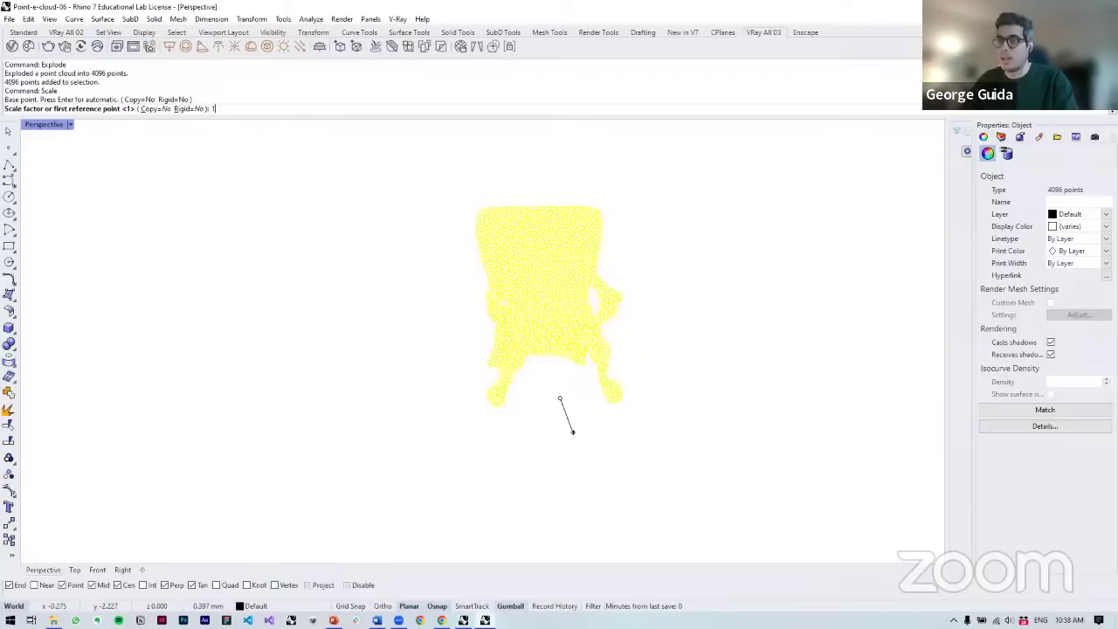
text(000)
key(Return)
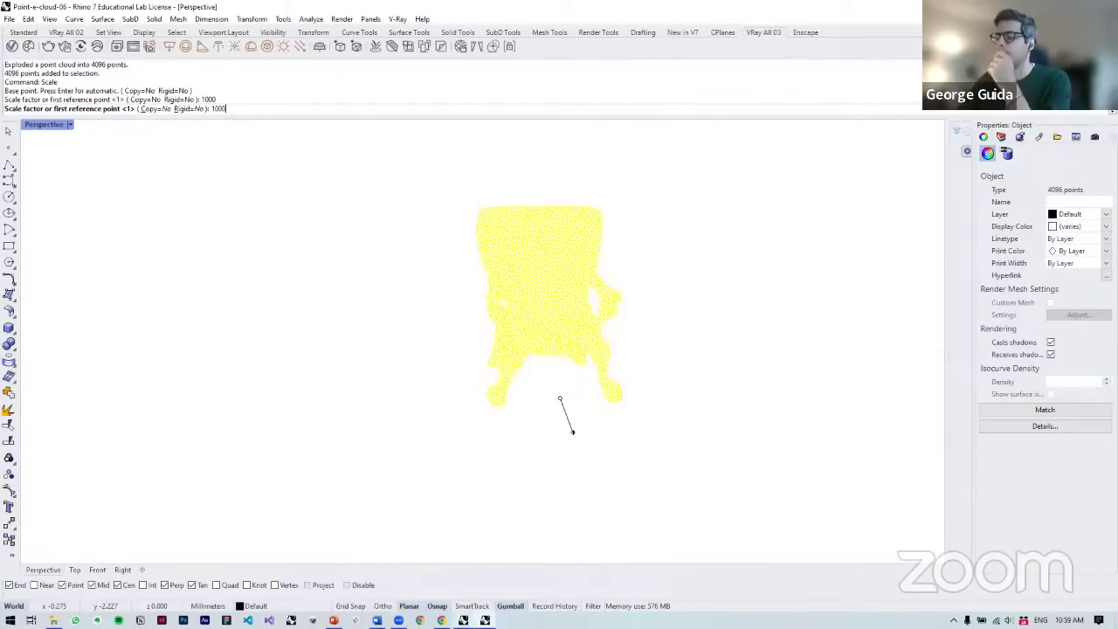
mouse_move(462, 620)
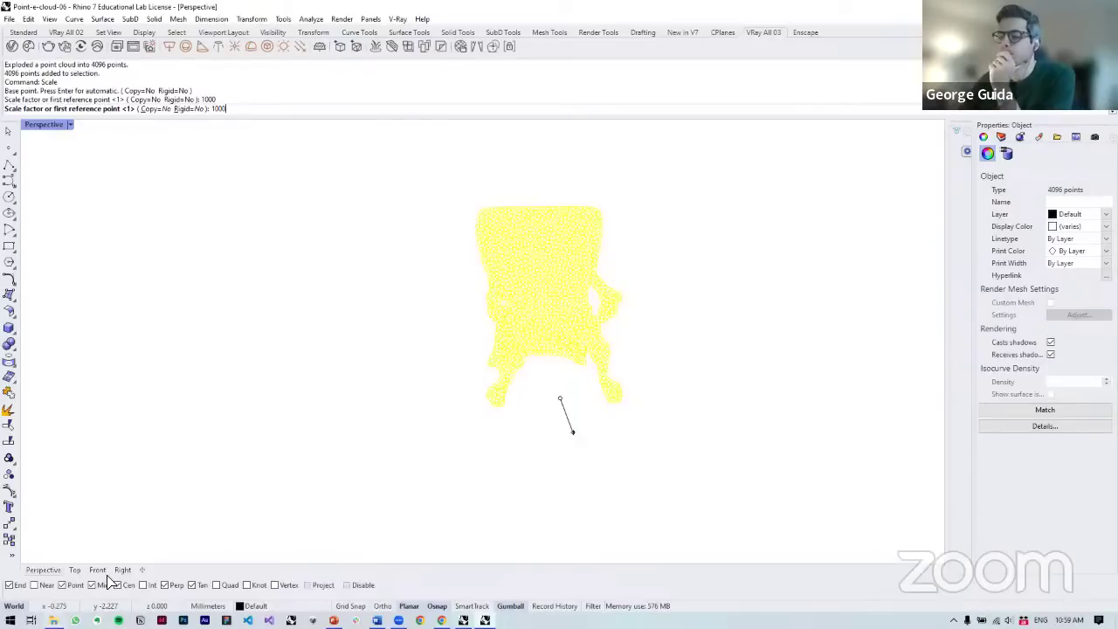
key(Return)
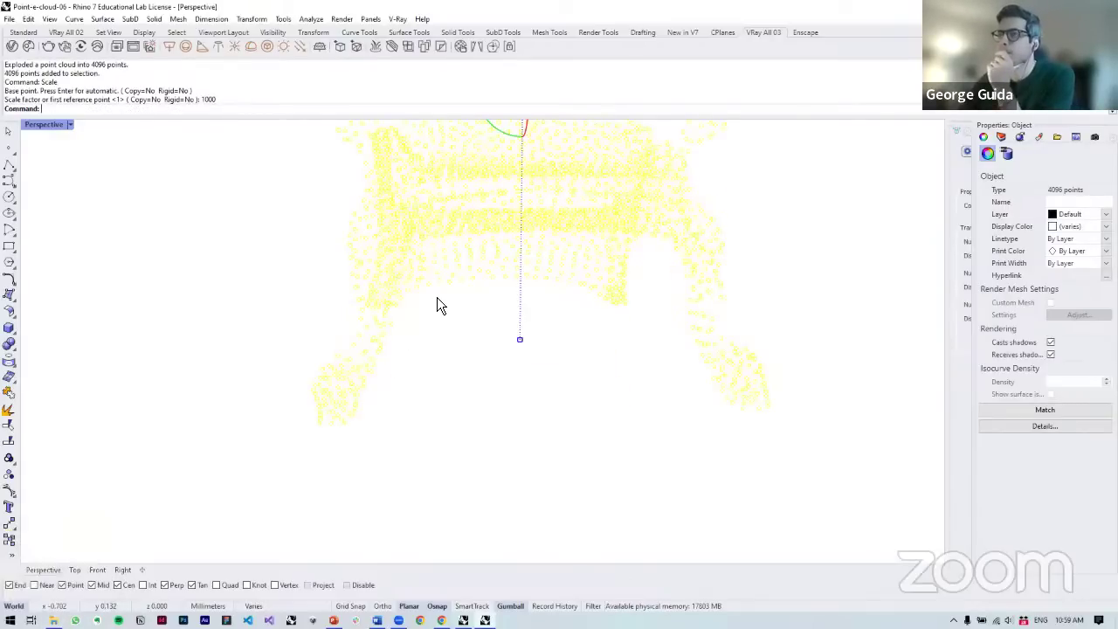
click(545, 393)
right_drag(502, 404, 531, 405)
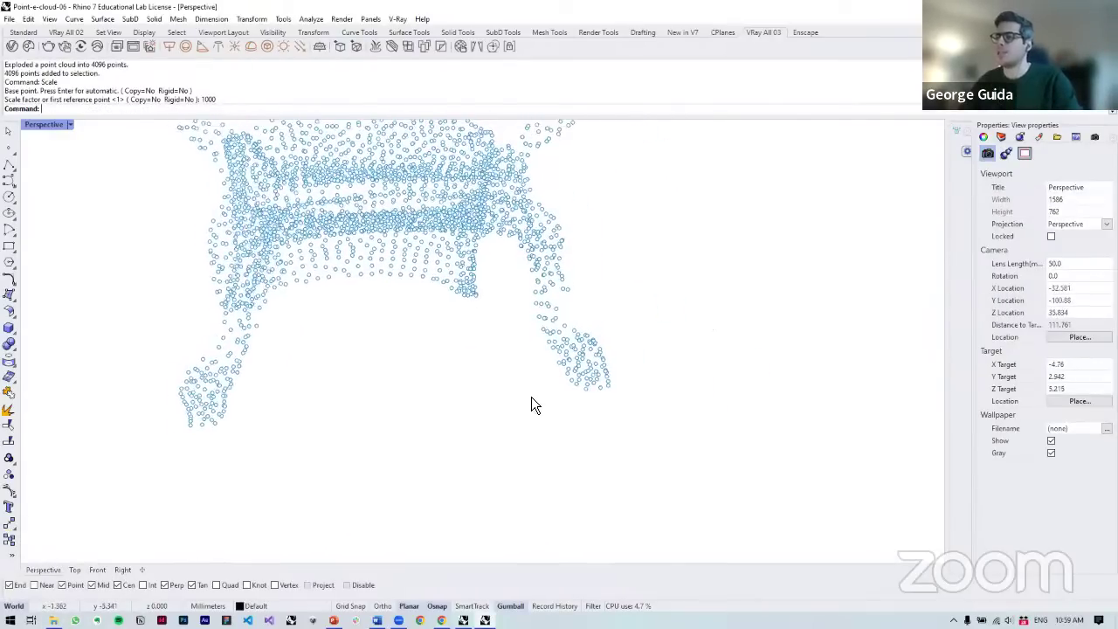
key(ctrl+a)
click(12, 45)
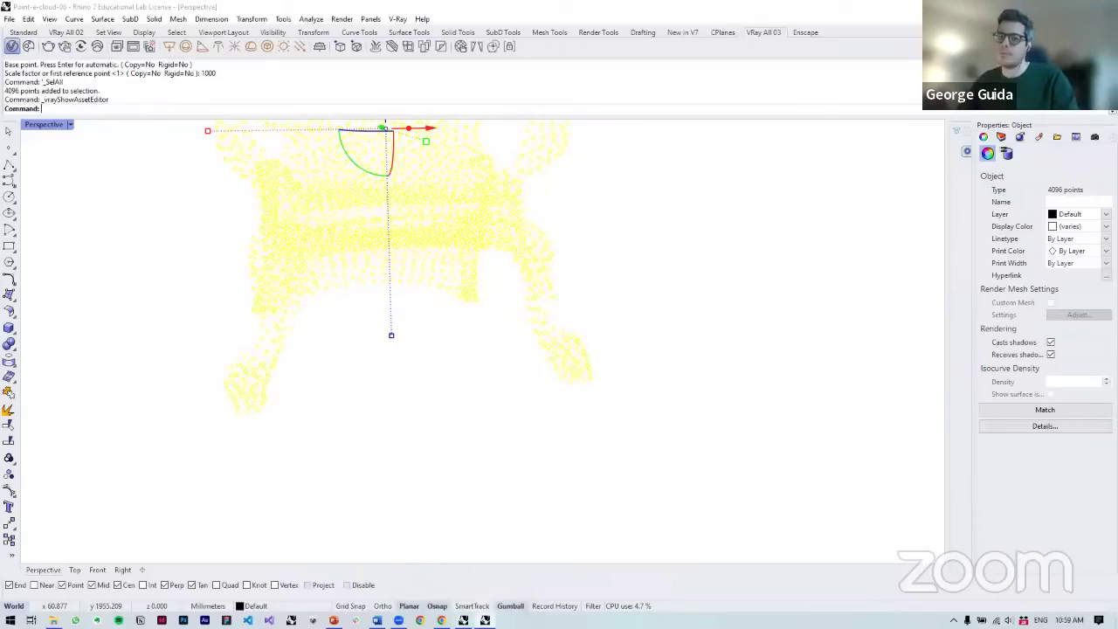
key(alt+Tab)
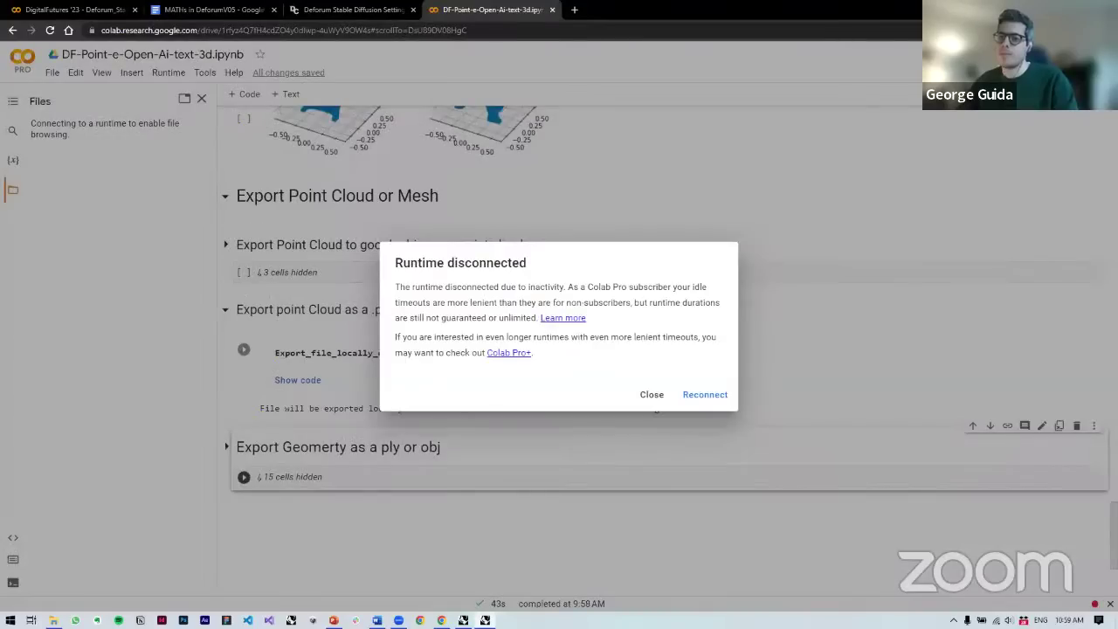
click(655, 400)
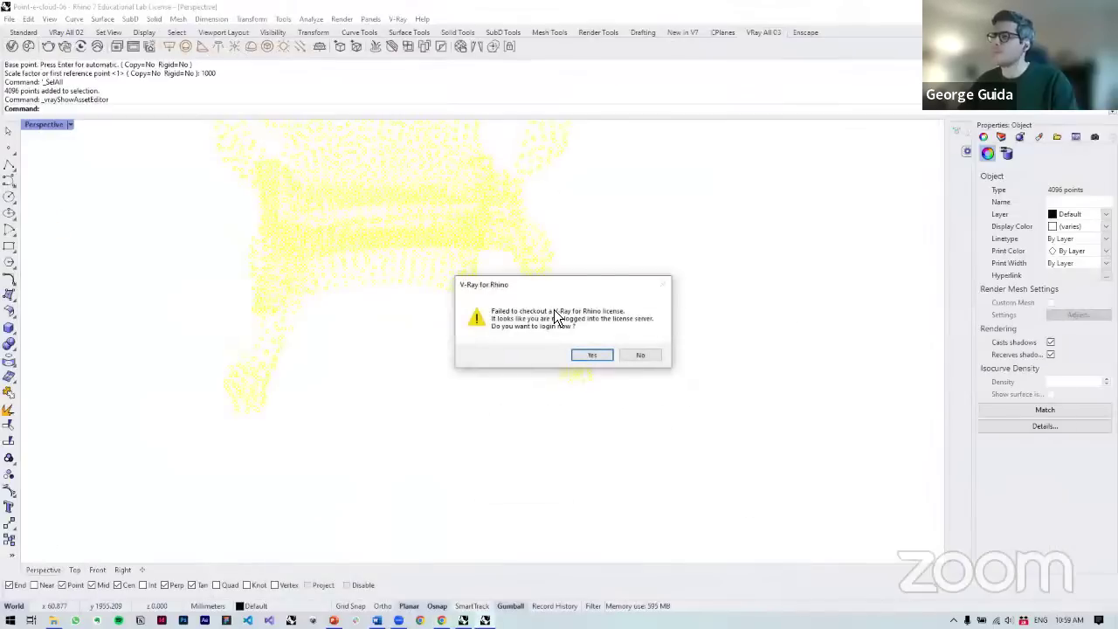
click(640, 355)
key(Escape)
- Launch Grasshopper, open the recent DF_Point-e-geometry definition and place its window beside the chair view
right_drag(252, 304, 489, 332)
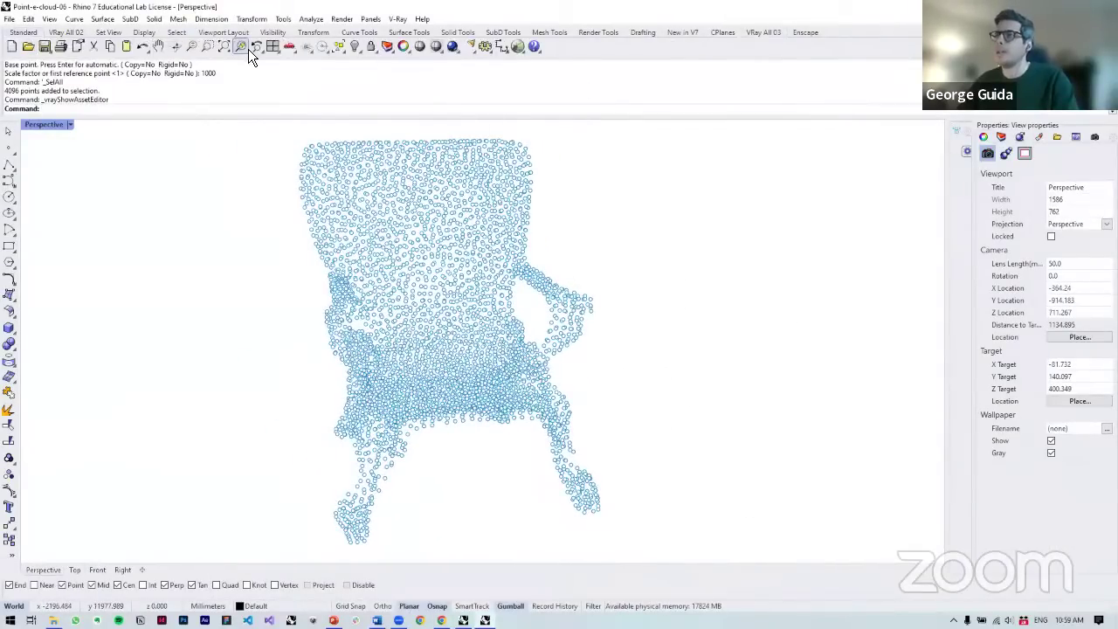
shift+right_drag(541, 262, 667, 362)
click(517, 46)
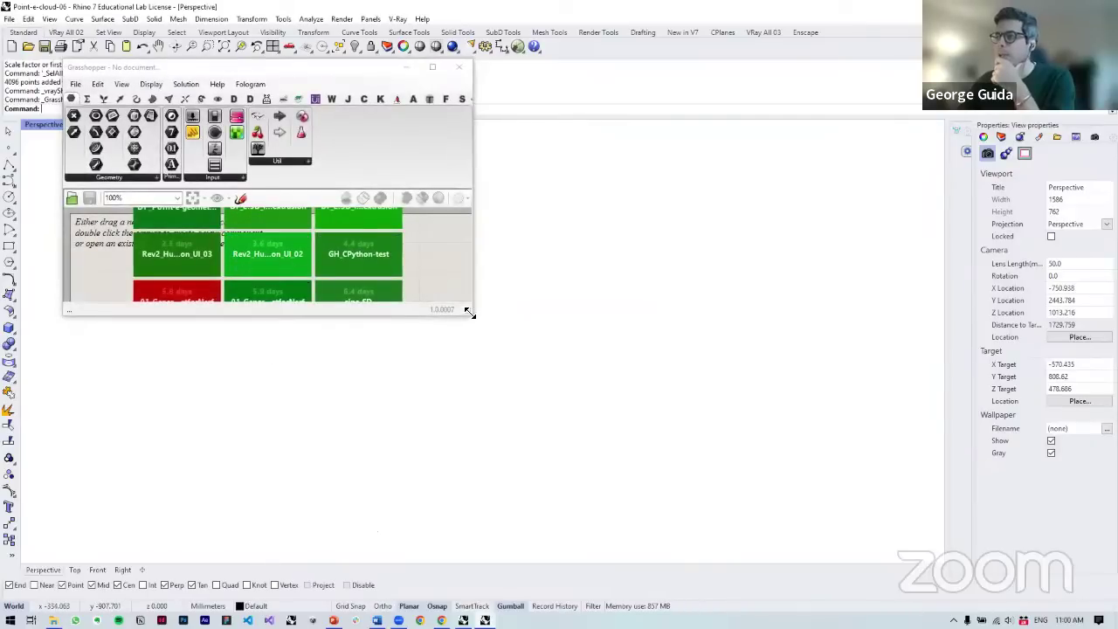
drag(470, 312, 655, 435)
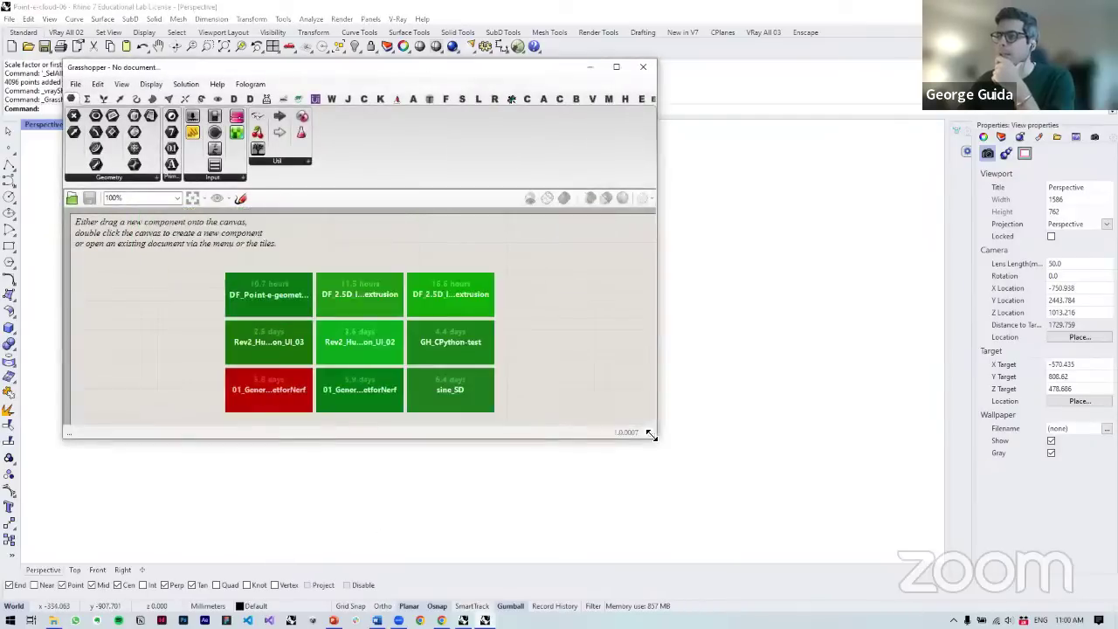
click(269, 295)
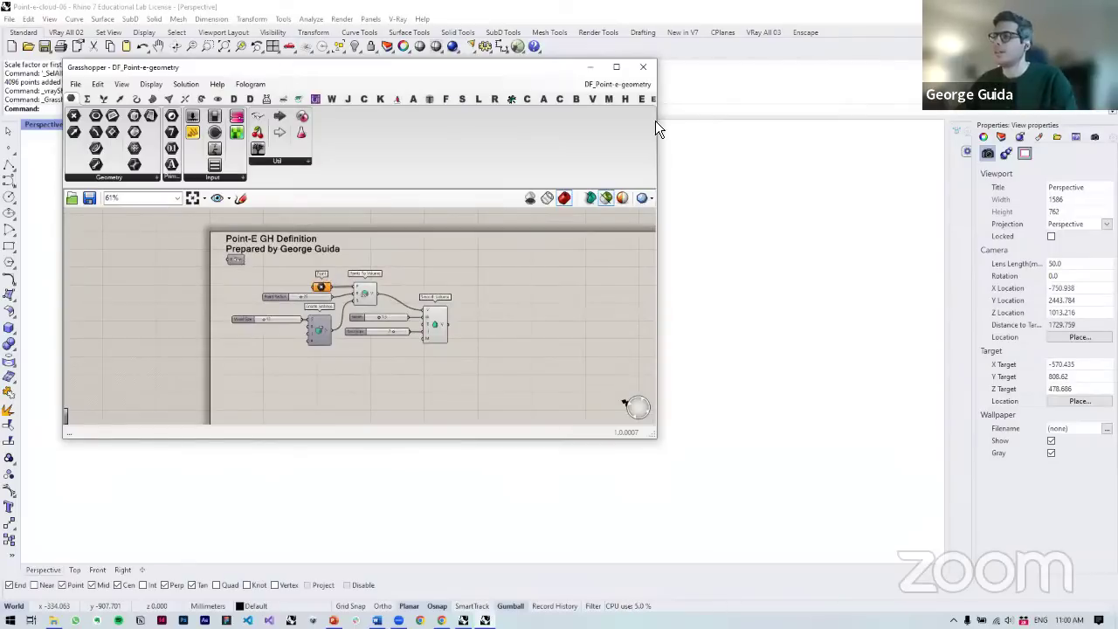
drag(629, 67, 998, 116)
scroll(786, 305, up, 3)
mouse_move(786, 305)
right_down()
mouse_move(804, 320)
mouse_move(814, 359)
mouse_move(802, 361)
right_up()
click(601, 146)
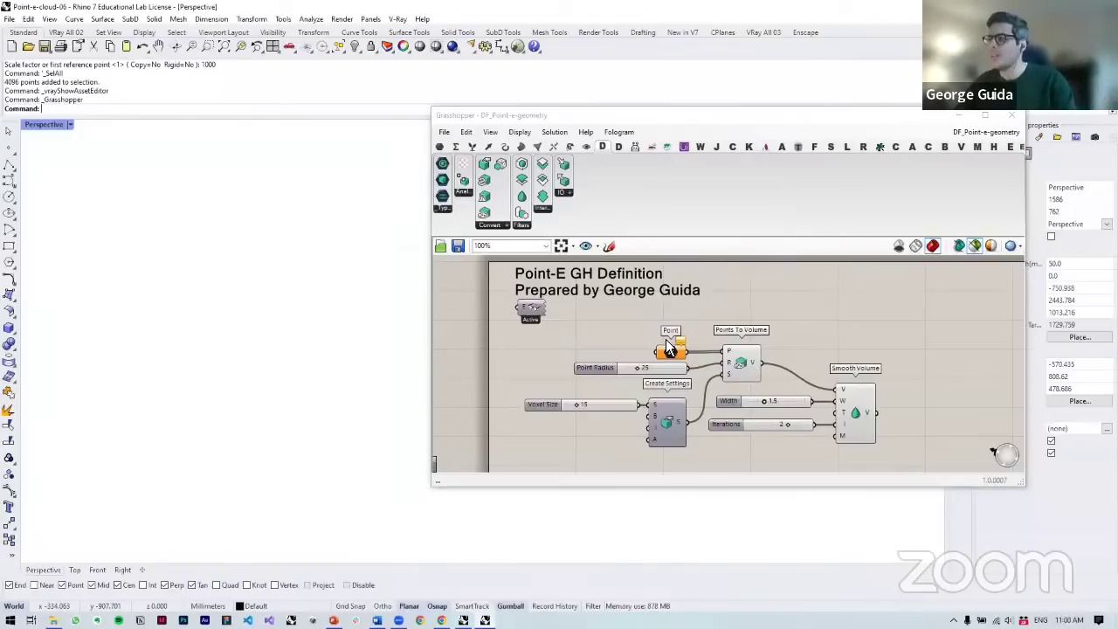
- Assign all the chair's points to the Grasshopper Point parameter as multiple points
scroll(262, 349, down, 2)
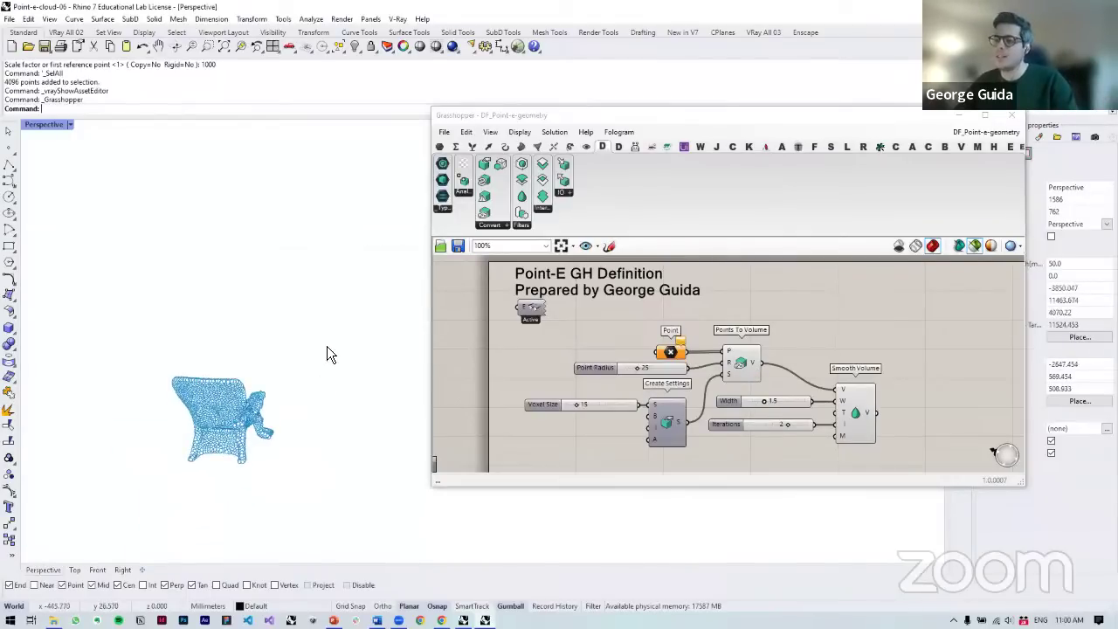
drag(321, 324, 102, 496)
right_click(672, 350)
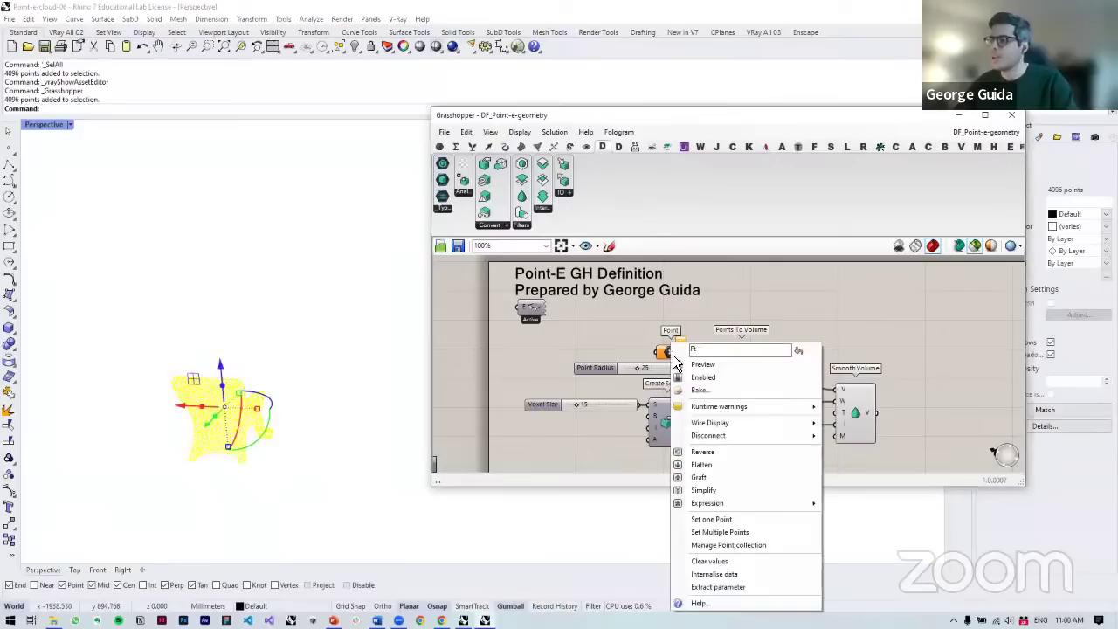
key(Down)
key(Return)
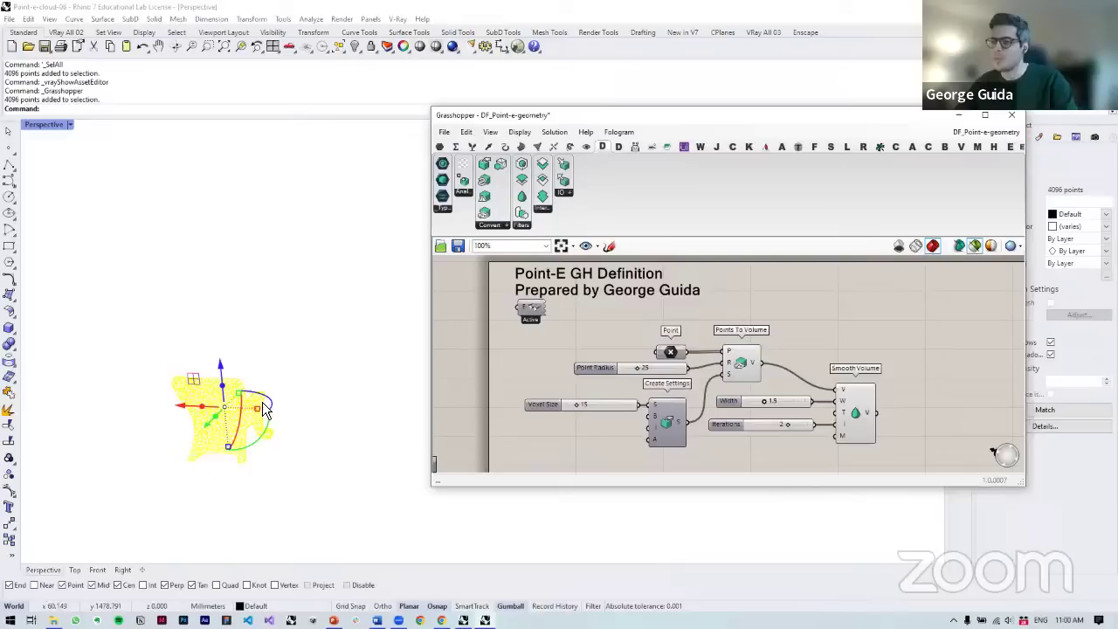
right_drag(262, 419, 310, 414)
key(Return)
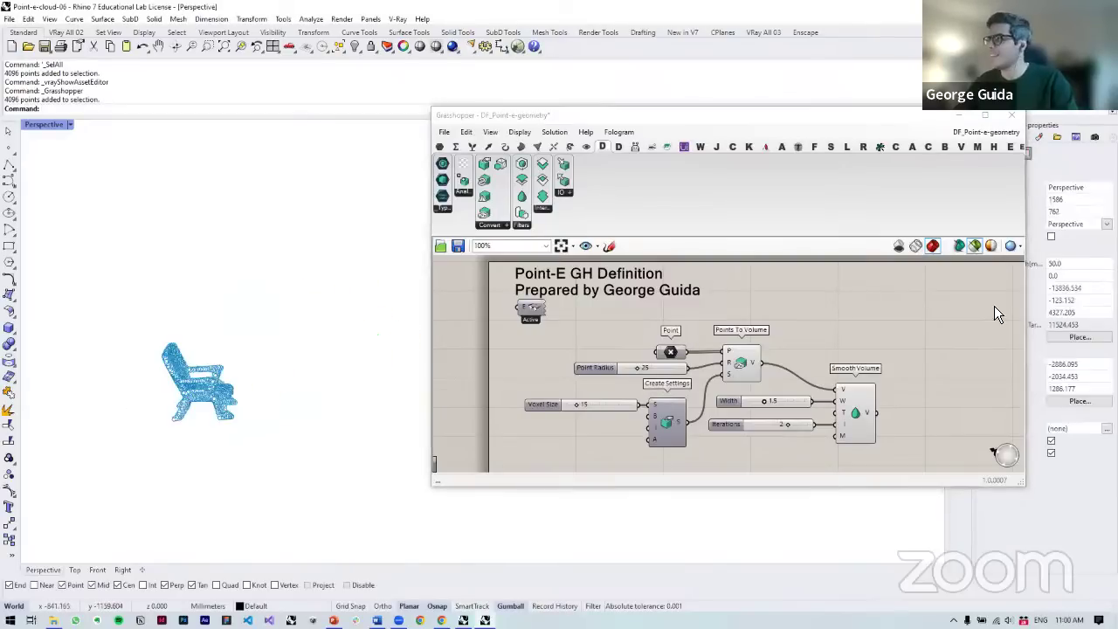
- Frame the chair points closely and preview only the selected Smooth Volume component's result
right_drag(349, 350, 961, 388)
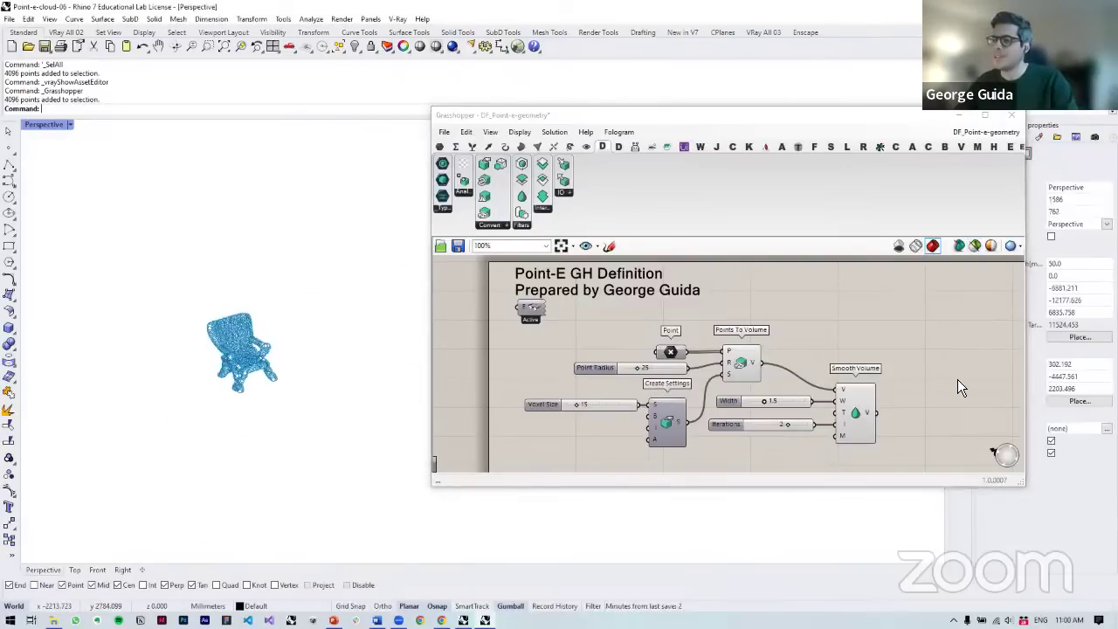
drag(164, 276, 378, 473)
right_click(248, 49)
right_drag(283, 259, 557, 345)
click(972, 246)
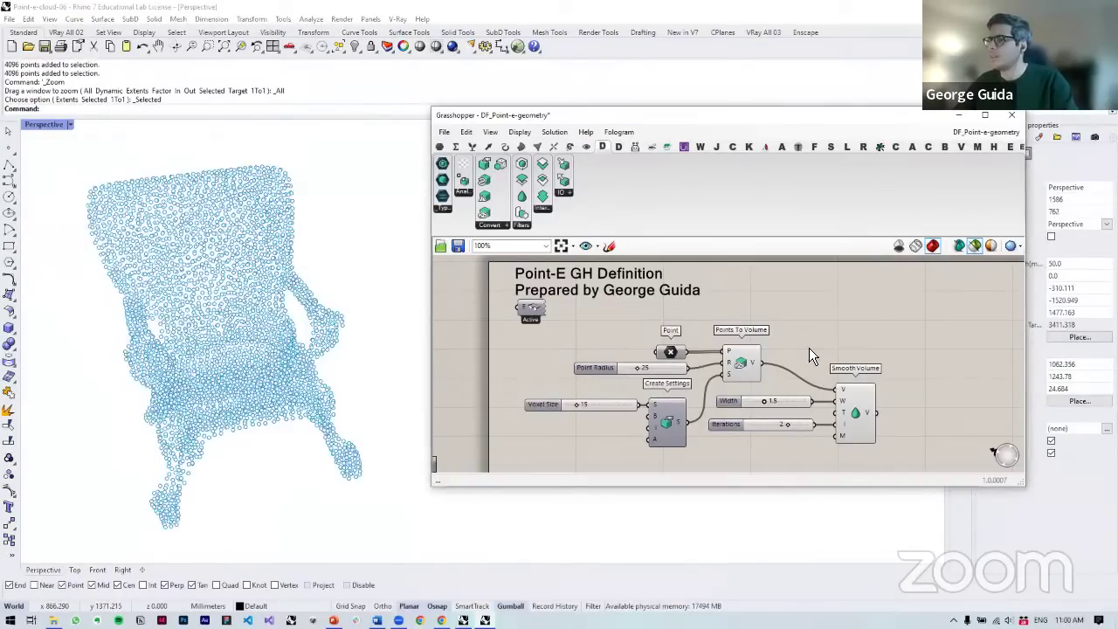
right_drag(804, 347, 851, 353)
drag(904, 411, 906, 414)
middle_click(908, 413)
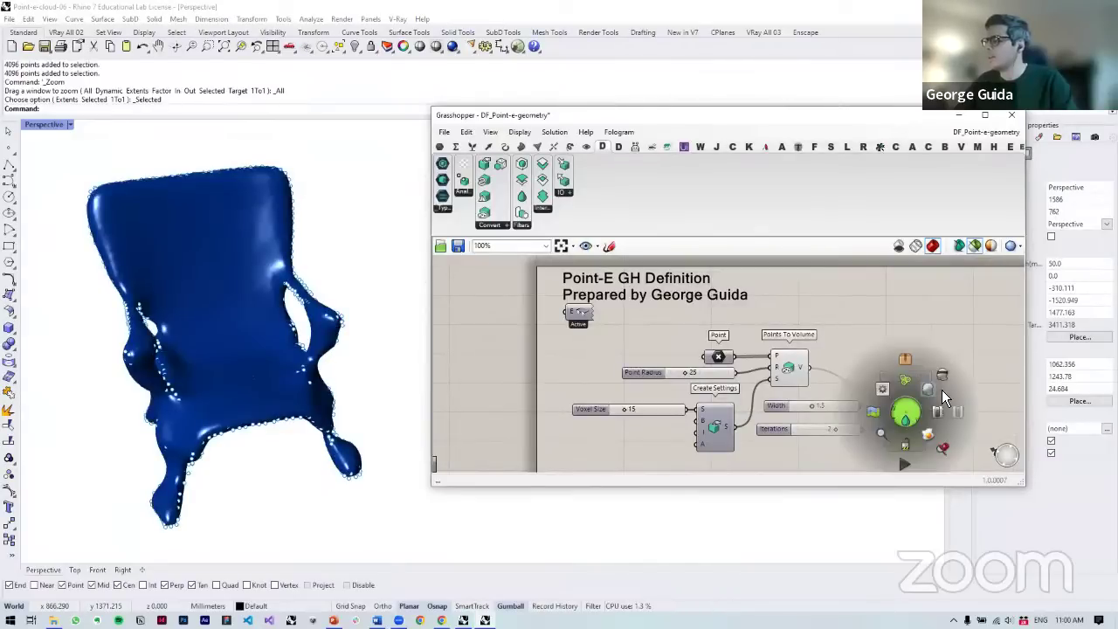
mouse_move(327, 322)
right_down()
mouse_move(372, 302)
mouse_move(339, 293)
mouse_move(270, 305)
mouse_move(316, 346)
mouse_move(341, 328)
right_up()
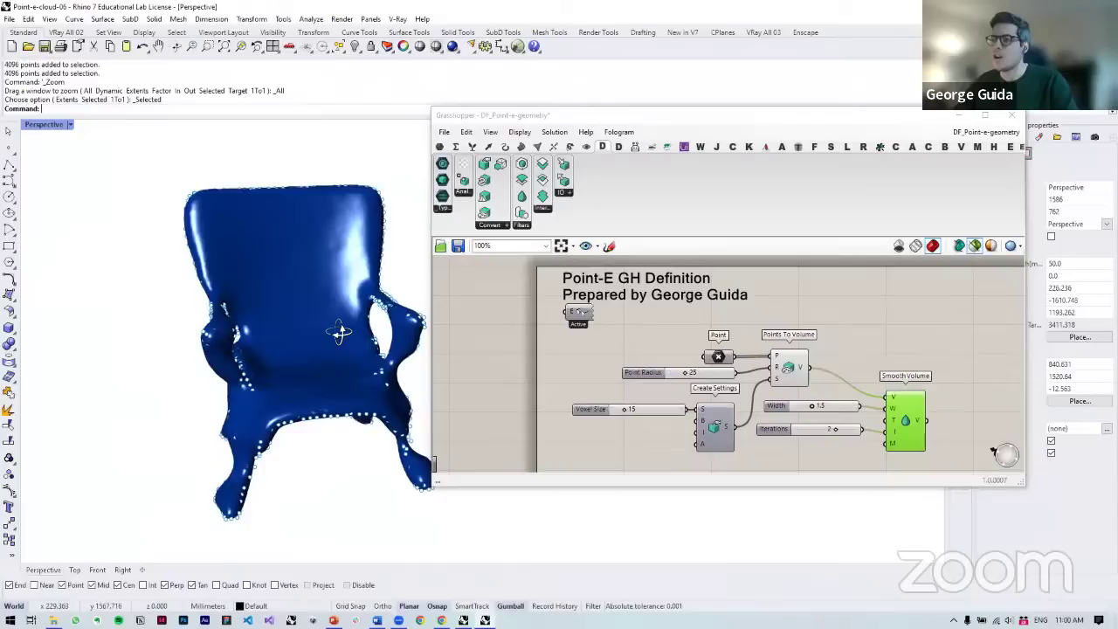
- Preview the unsmoothed Points To Volume result and try a lower Voxel Size
click(787, 370)
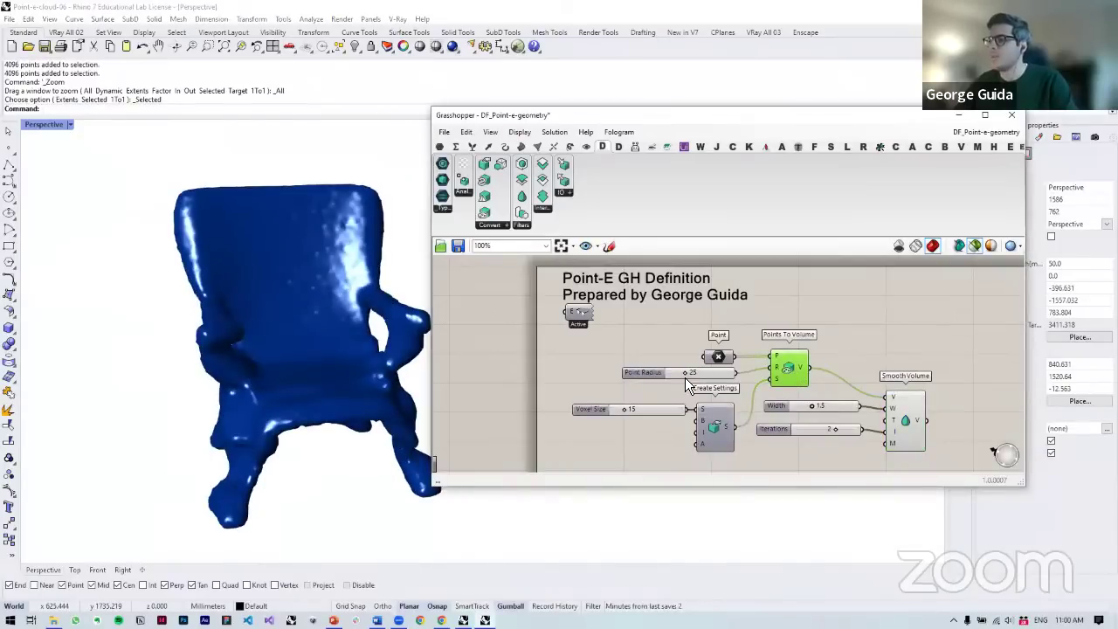
drag(685, 375, 685, 375)
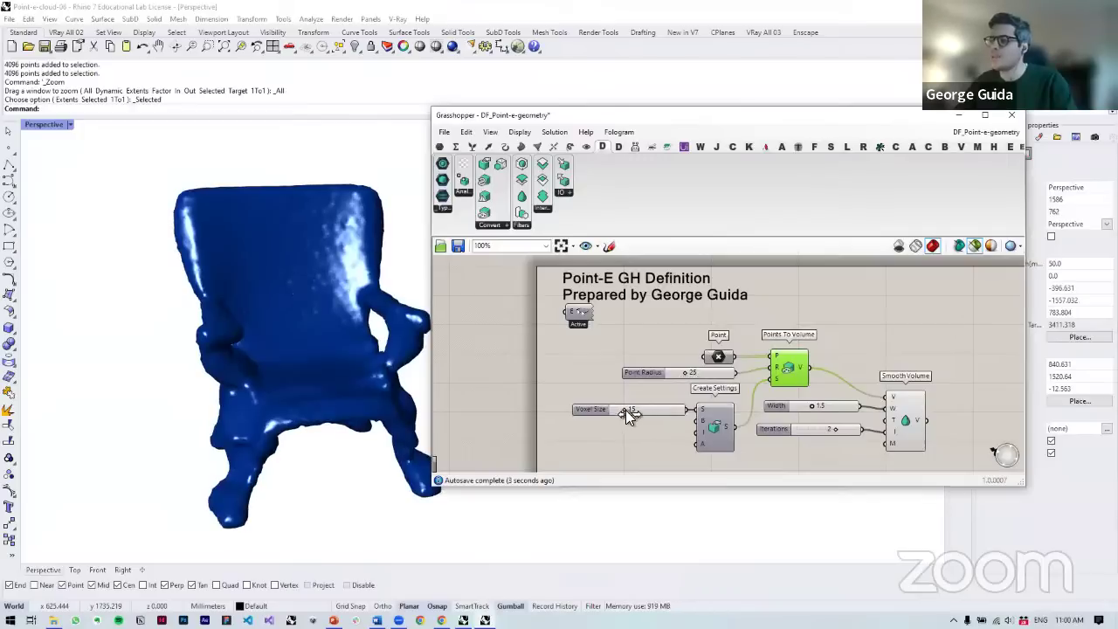
drag(626, 409, 613, 413)
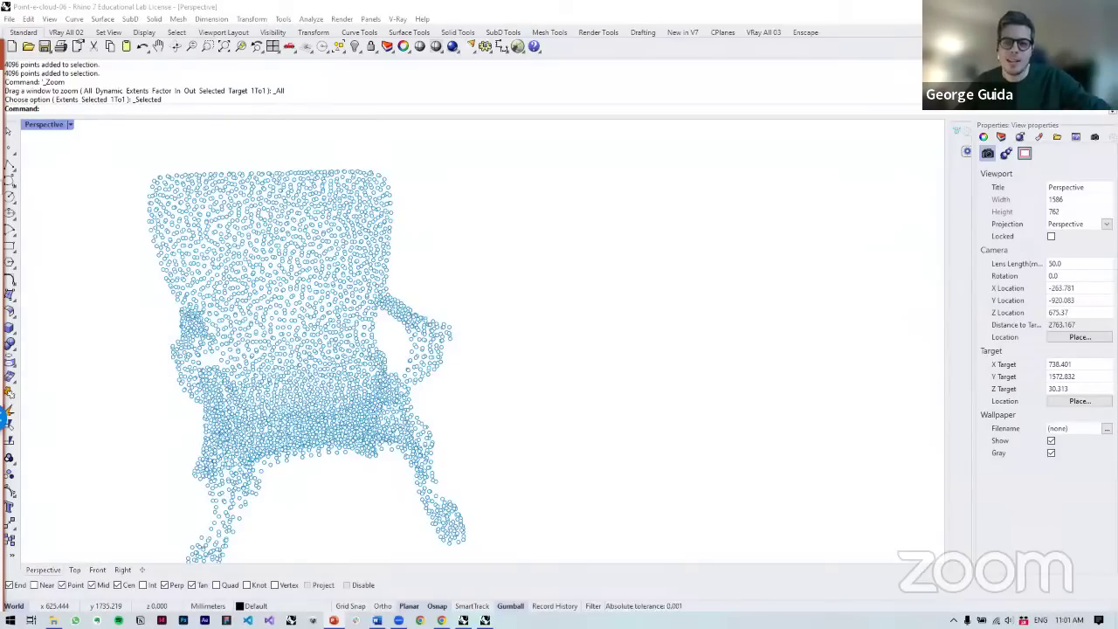
- In the Copy of MakePoints.ipynb Colab notebook, give anyone with the link Editor access and copy the sharing link
key(alt+Tab)
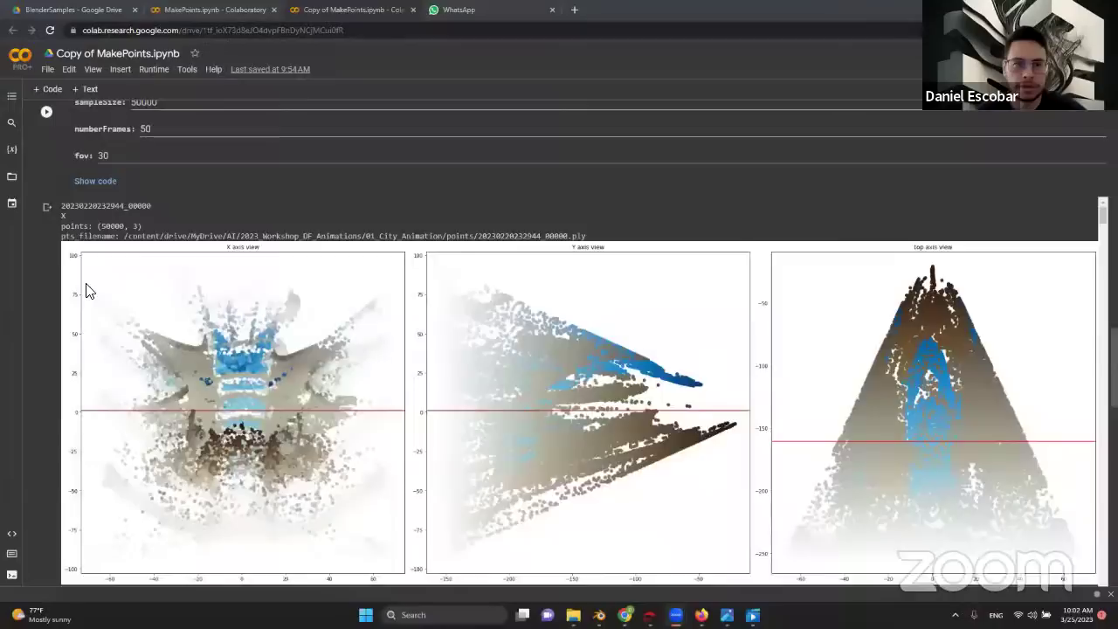
scroll(83, 290, up, 15)
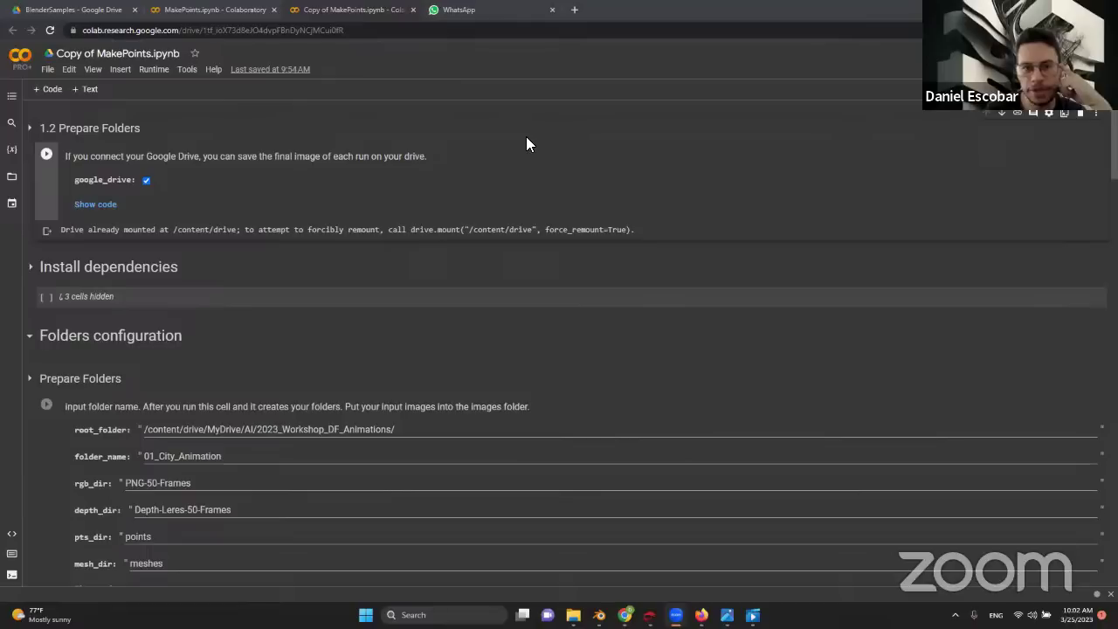
click(48, 70)
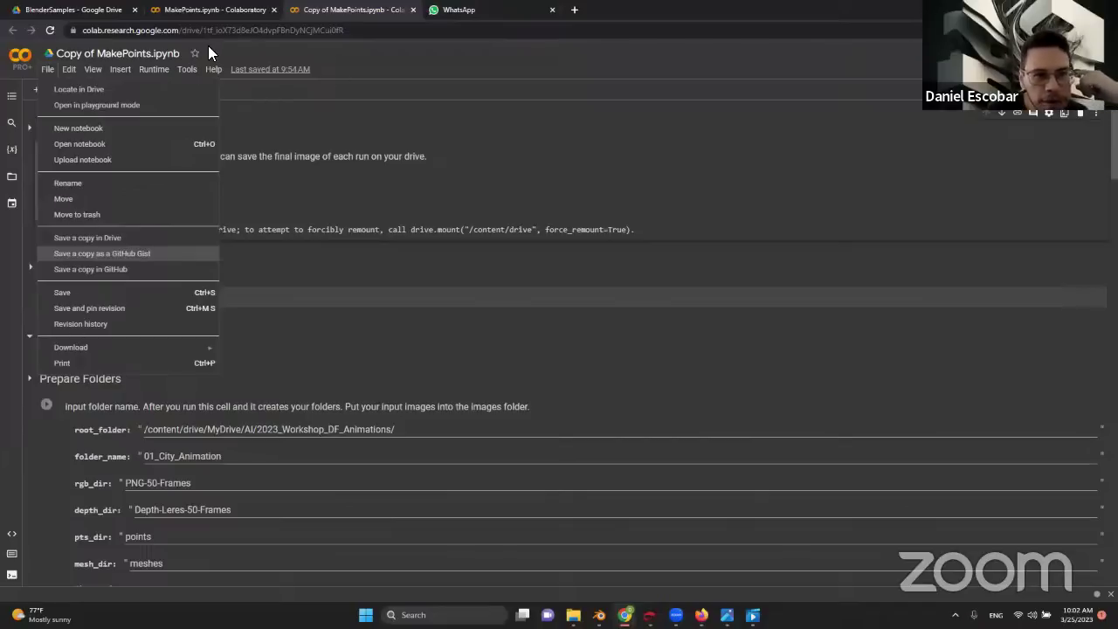
click(90, 269)
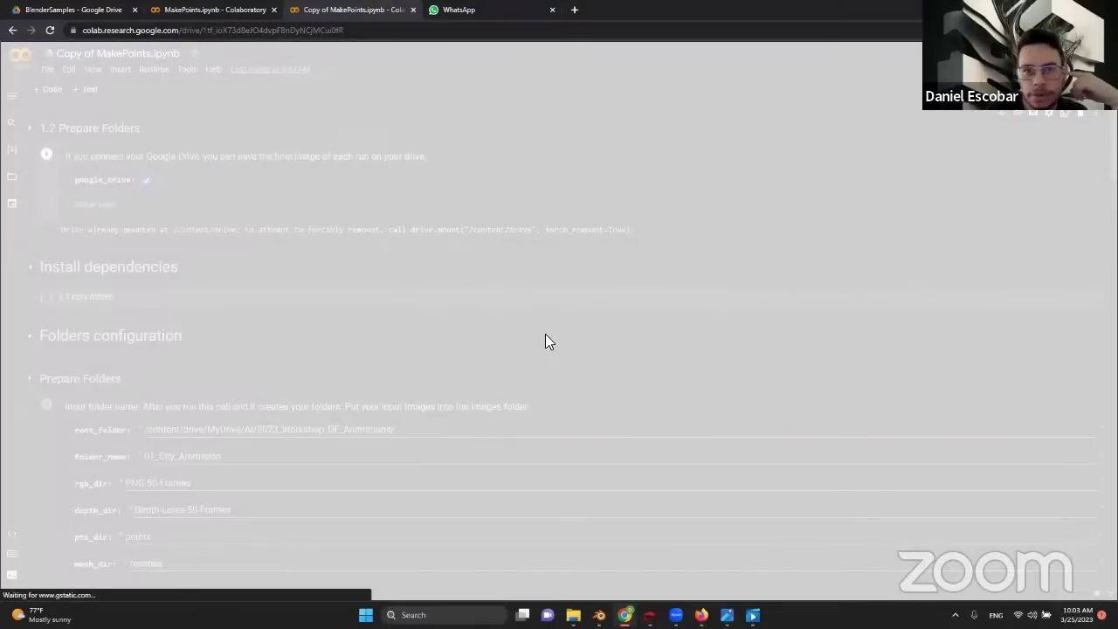
click(494, 375)
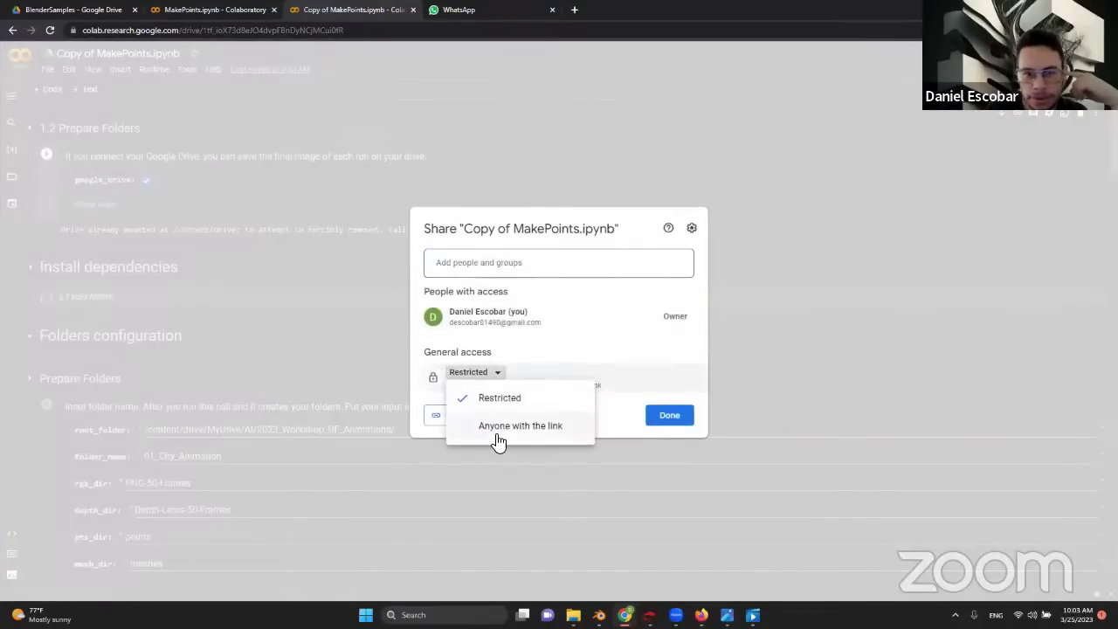
click(495, 428)
click(670, 362)
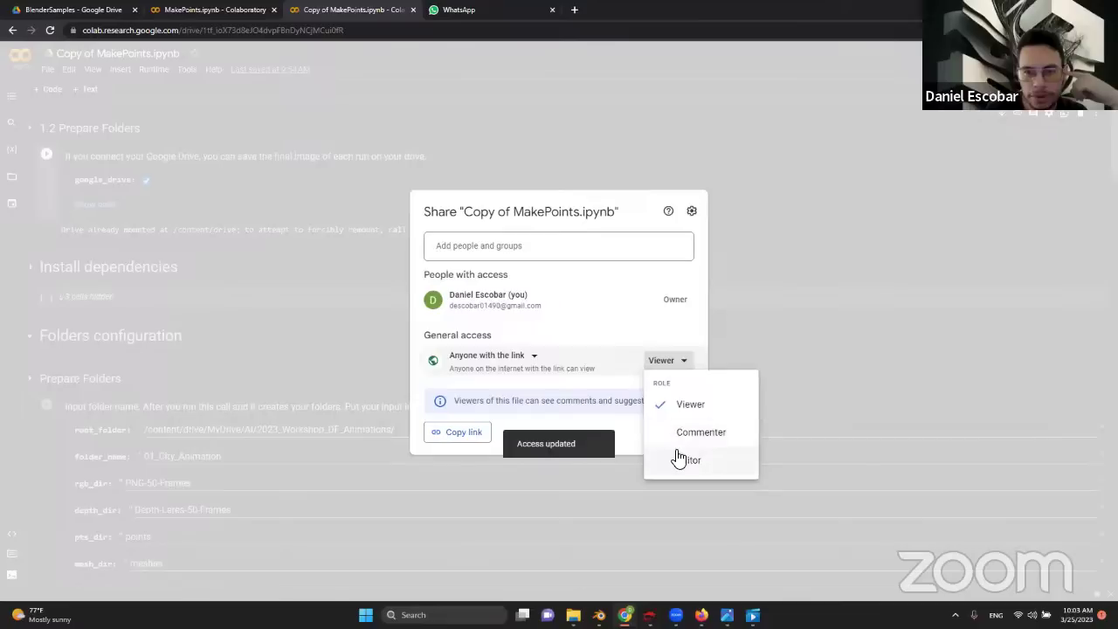
click(679, 458)
click(461, 417)
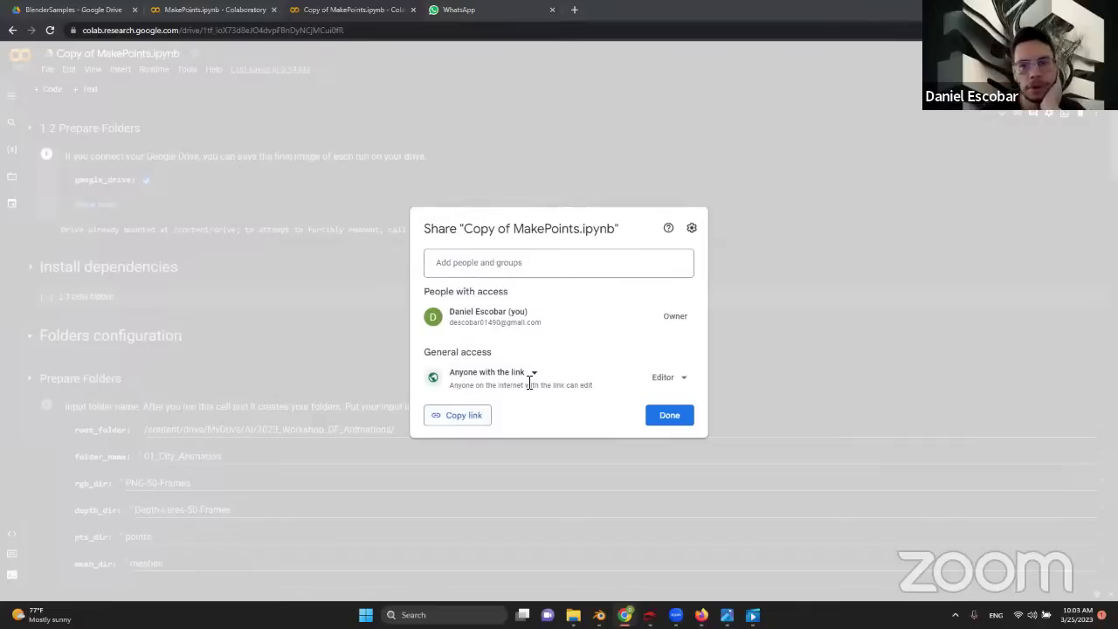
click(743, 212)
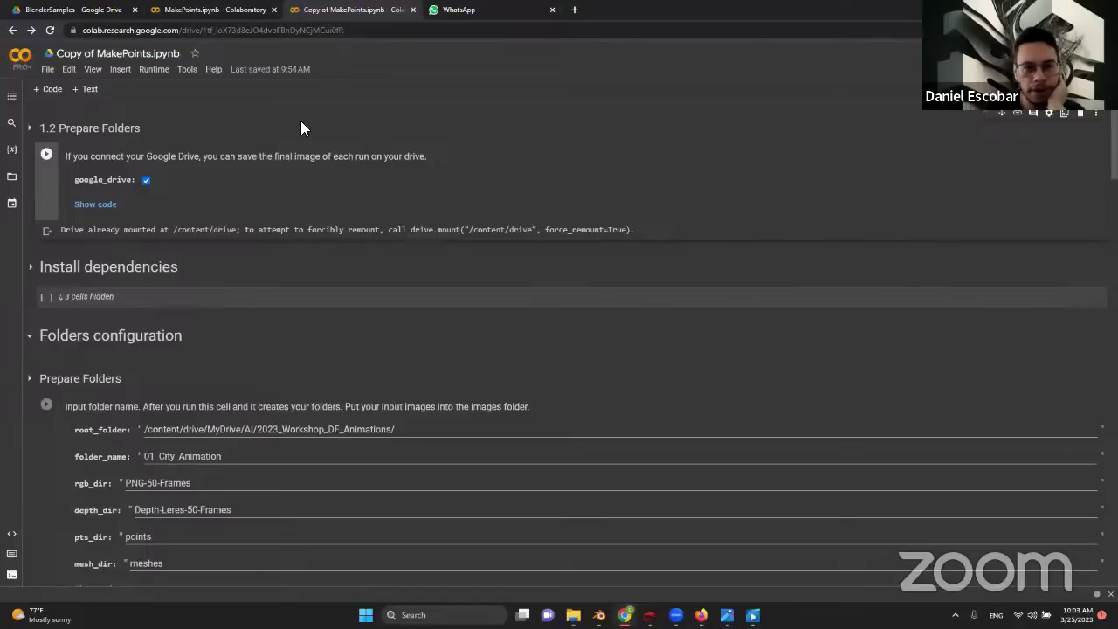
- Review the folder_name, rgb_dir, depth_dir and pts_dir fields of the Prepare Folders cell under Folders configuration
scroll(301, 121, down, 2)
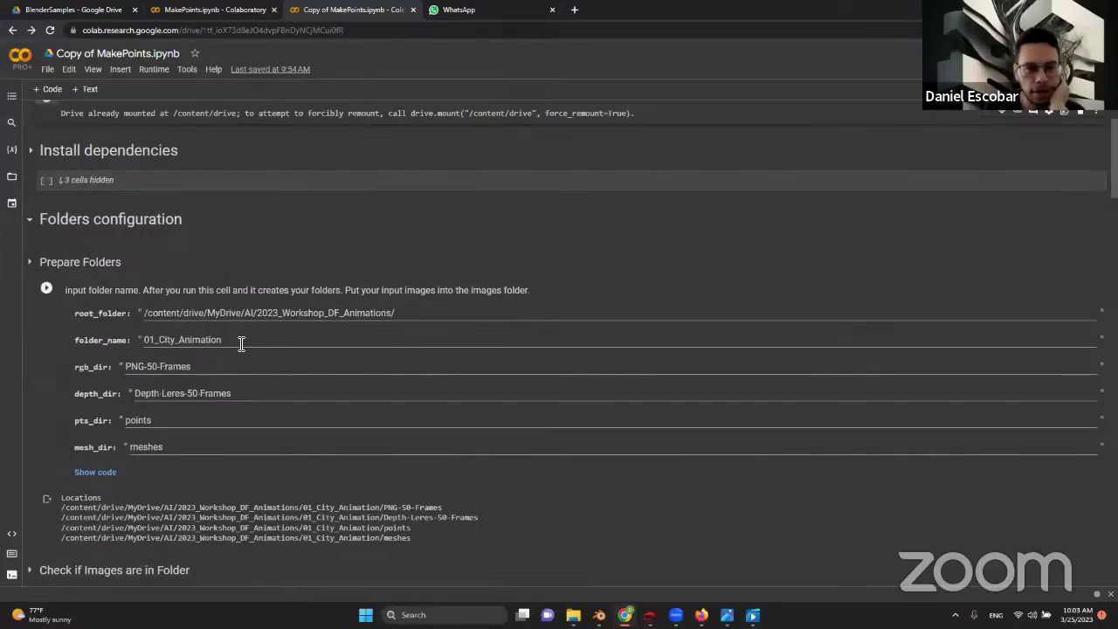
drag(241, 343, 129, 346)
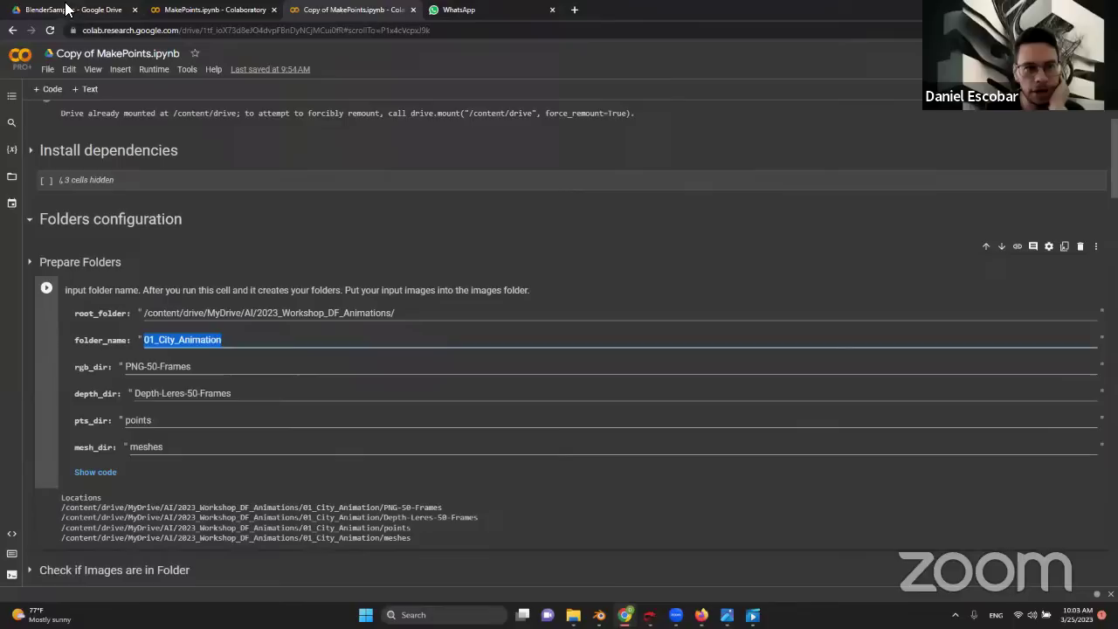
click(181, 369)
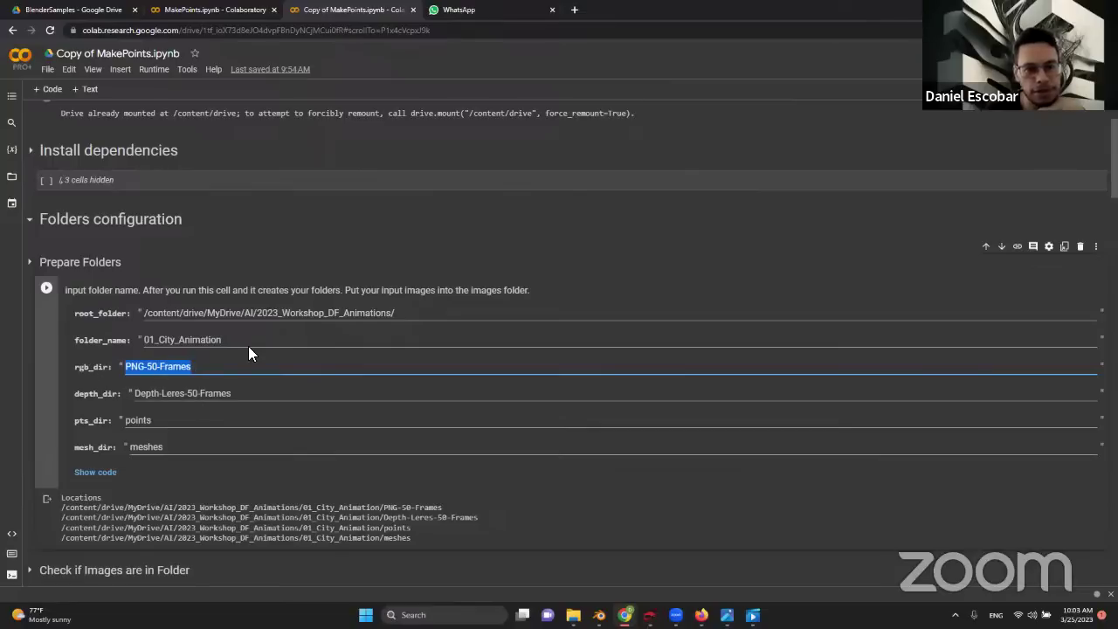
click(257, 394)
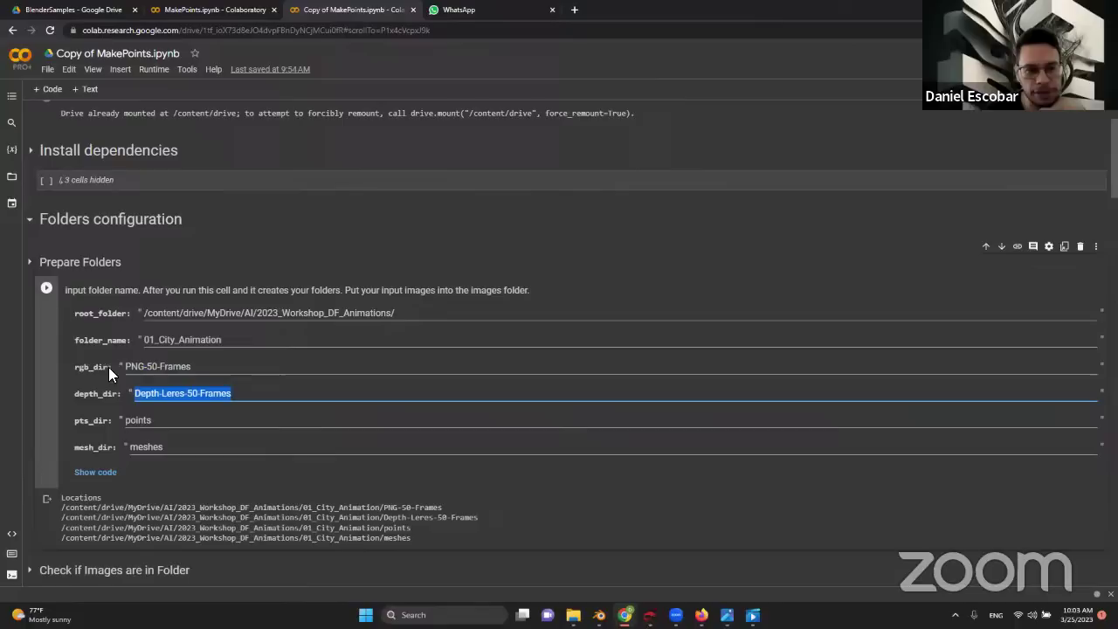
click(162, 424)
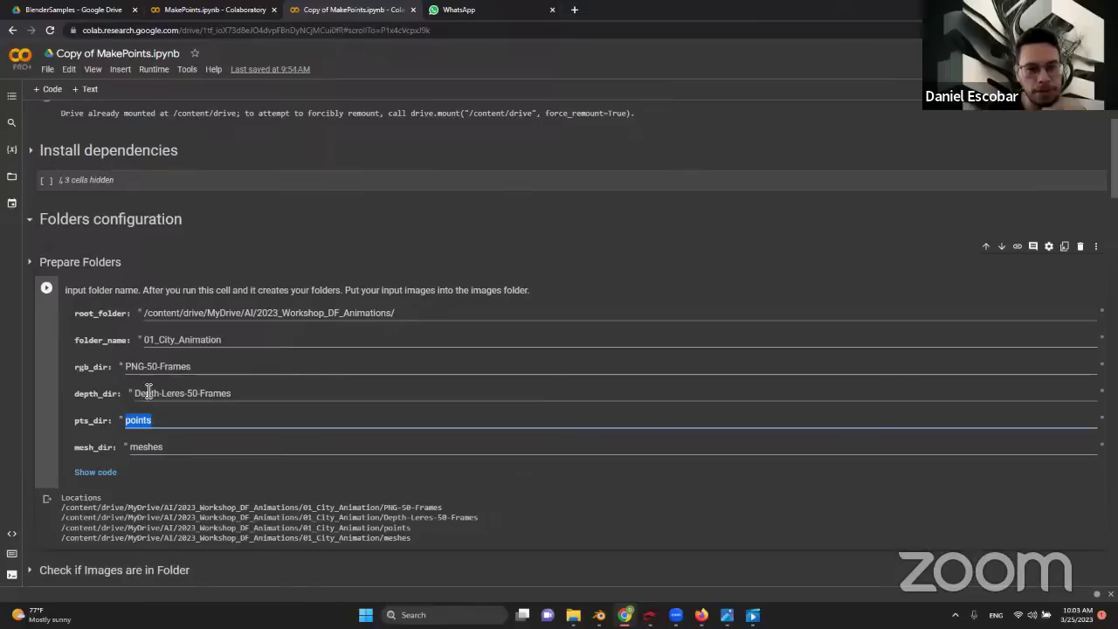
drag(207, 367, 112, 365)
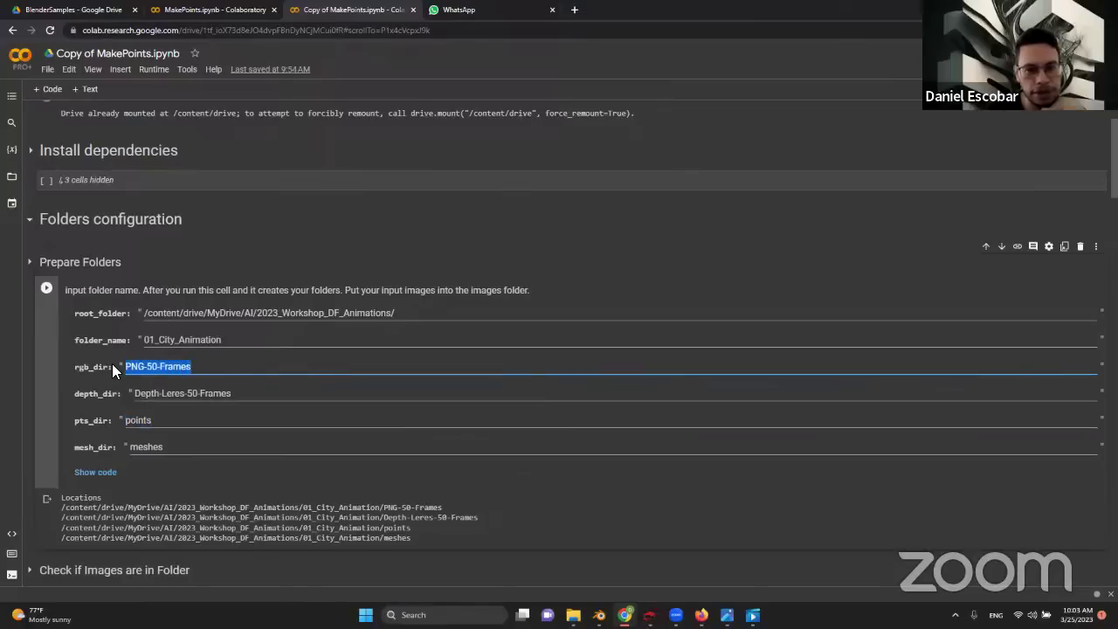
drag(231, 393, 133, 393)
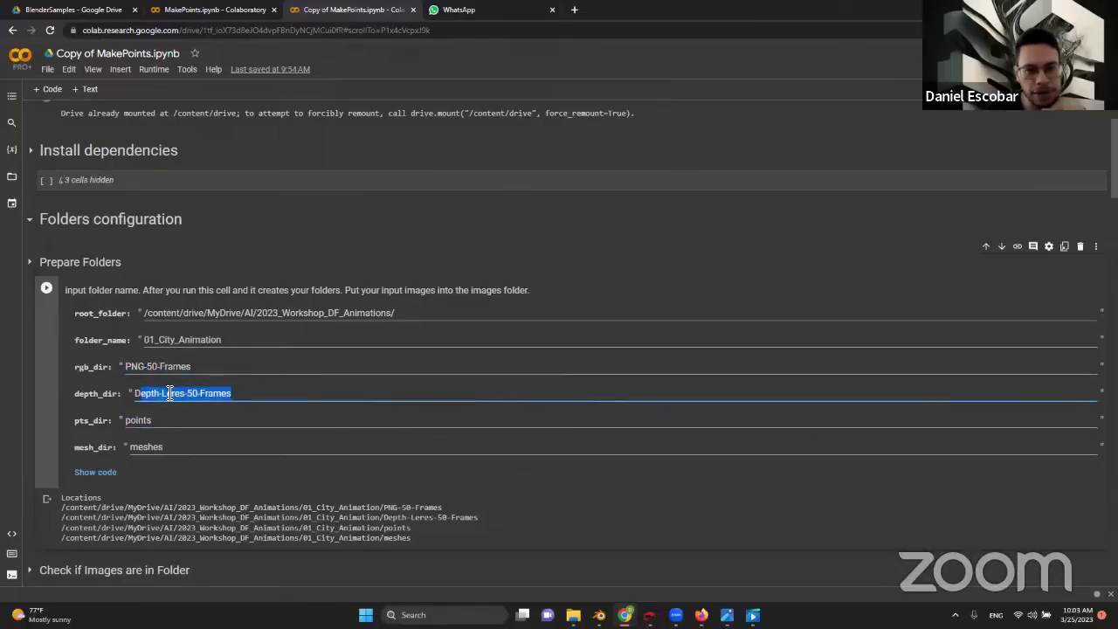
- Examine the image check, the camera projection and pinhole camera diagrams, and the Make Points settings with their point cloud plots
scroll(126, 292, down, 5)
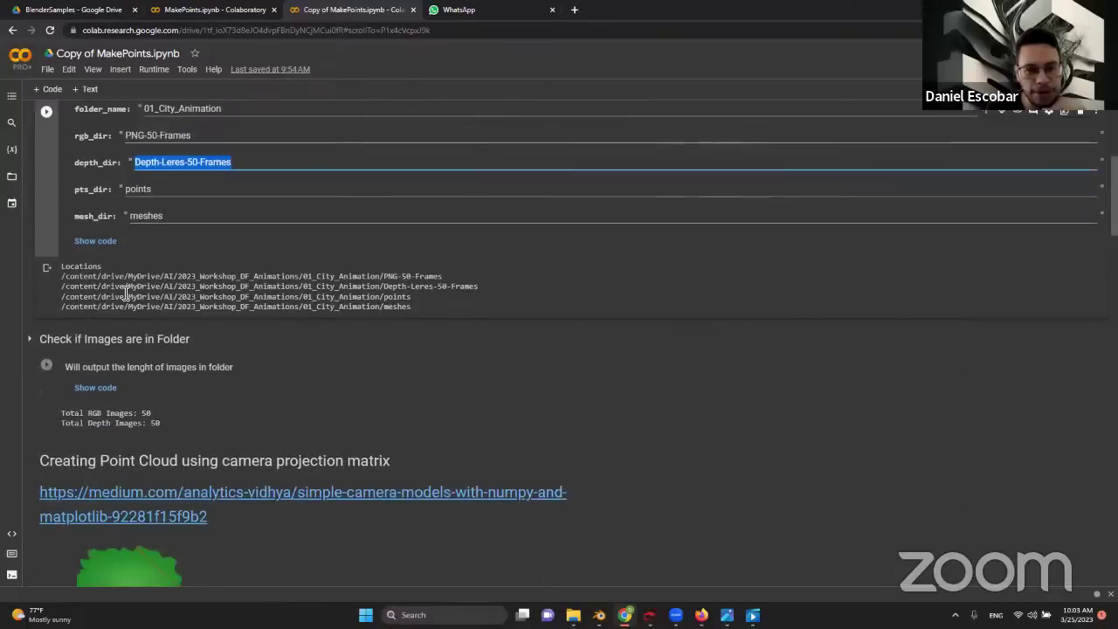
scroll(126, 292, down, 15)
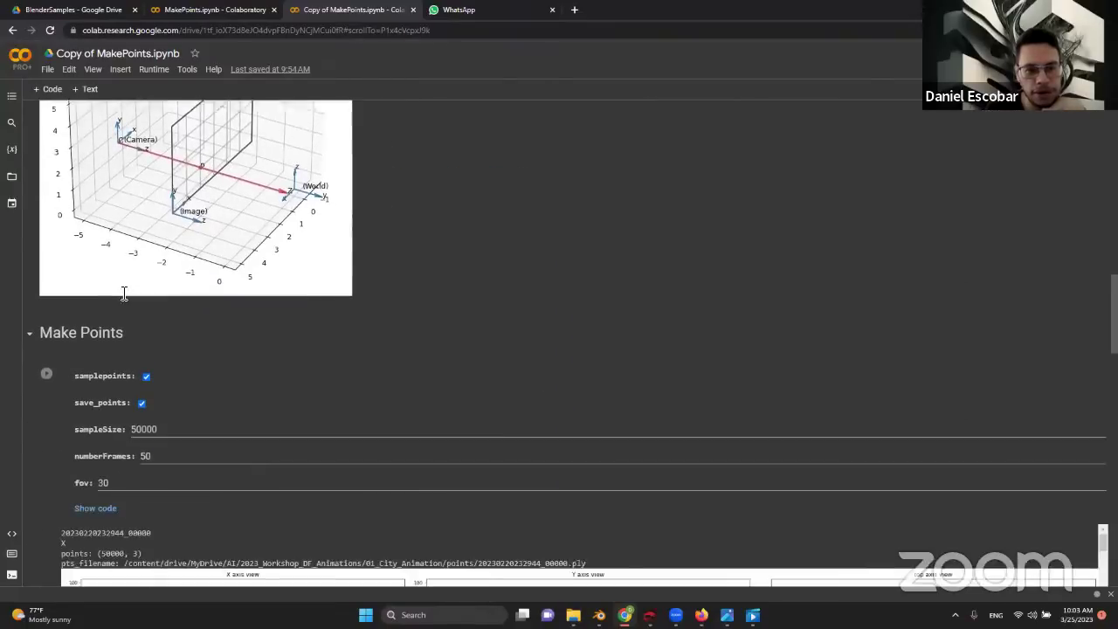
scroll(122, 297, up, 15)
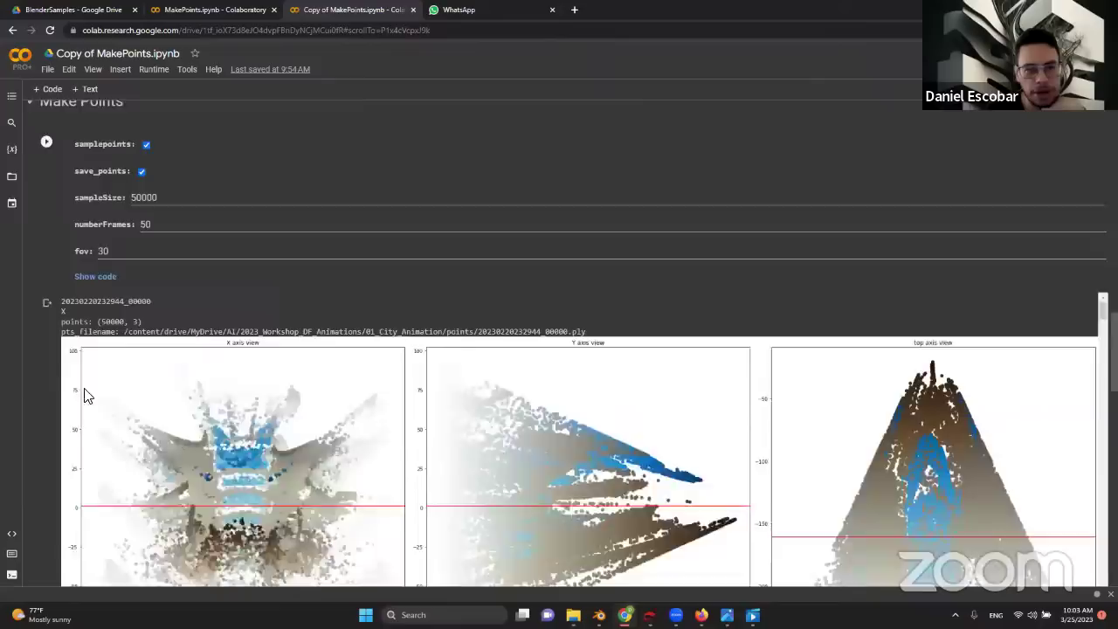
scroll(172, 306, up, 2)
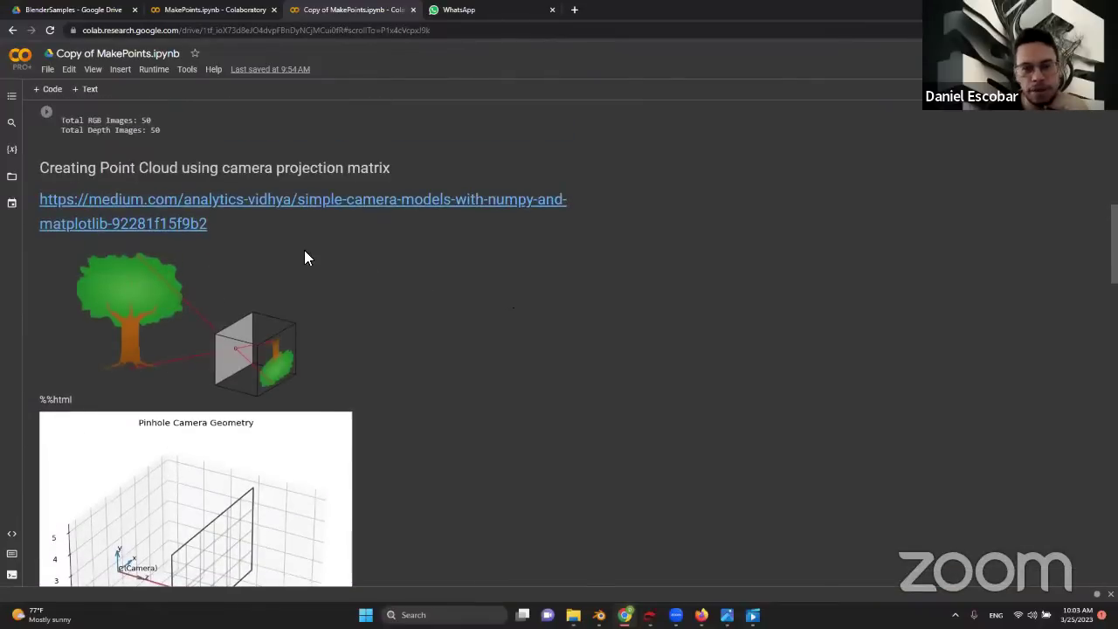
scroll(304, 251, down, 2)
scroll(227, 279, up, 2)
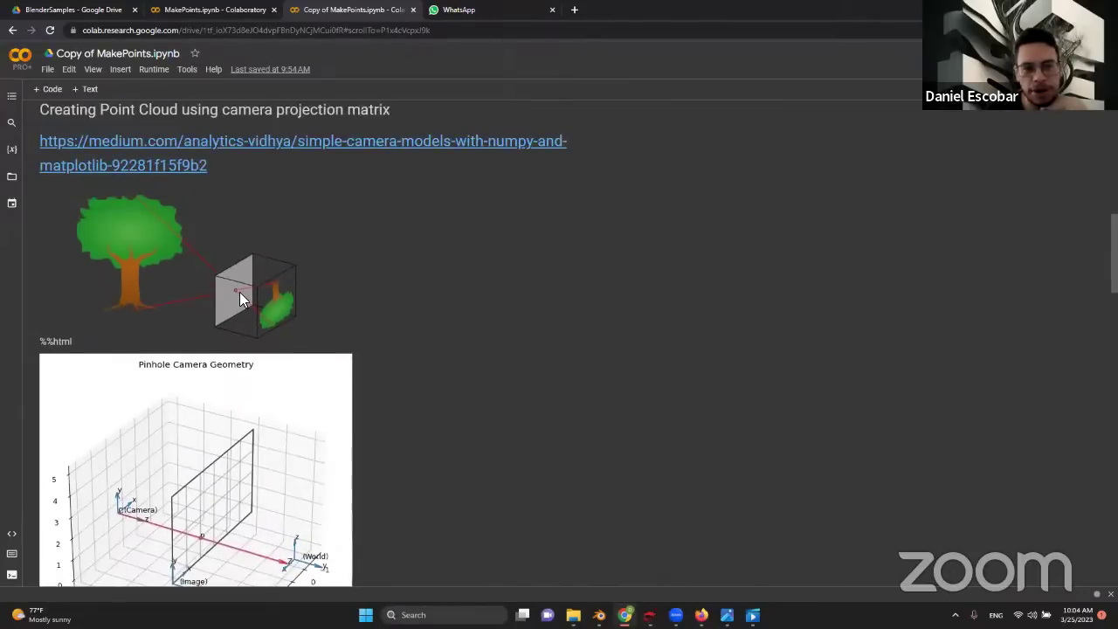
scroll(241, 299, up, 1)
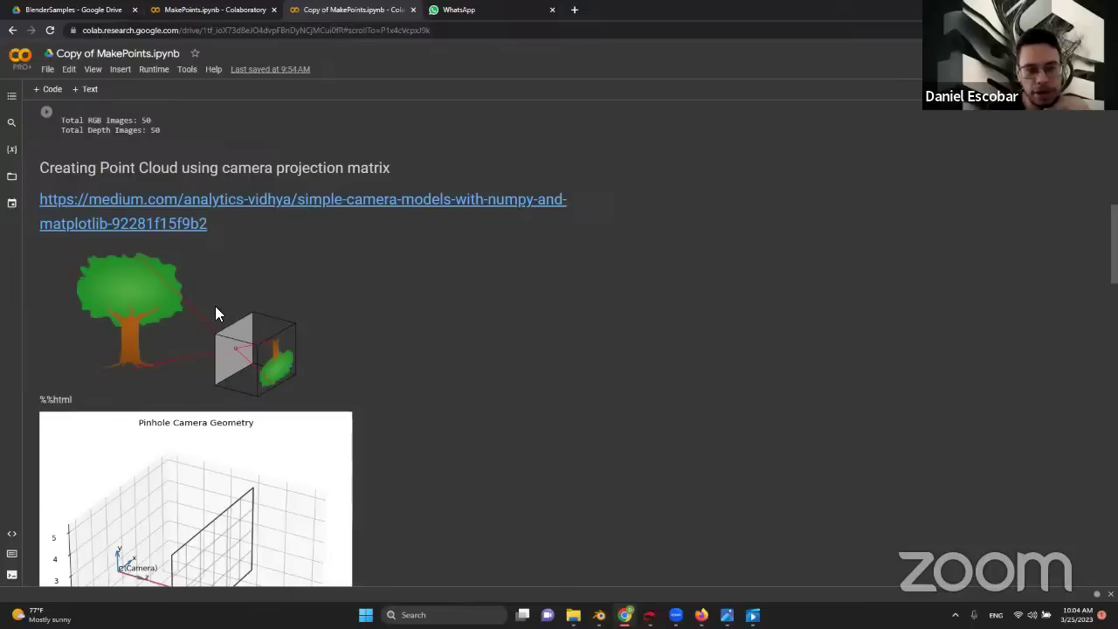
scroll(187, 280, down, 1)
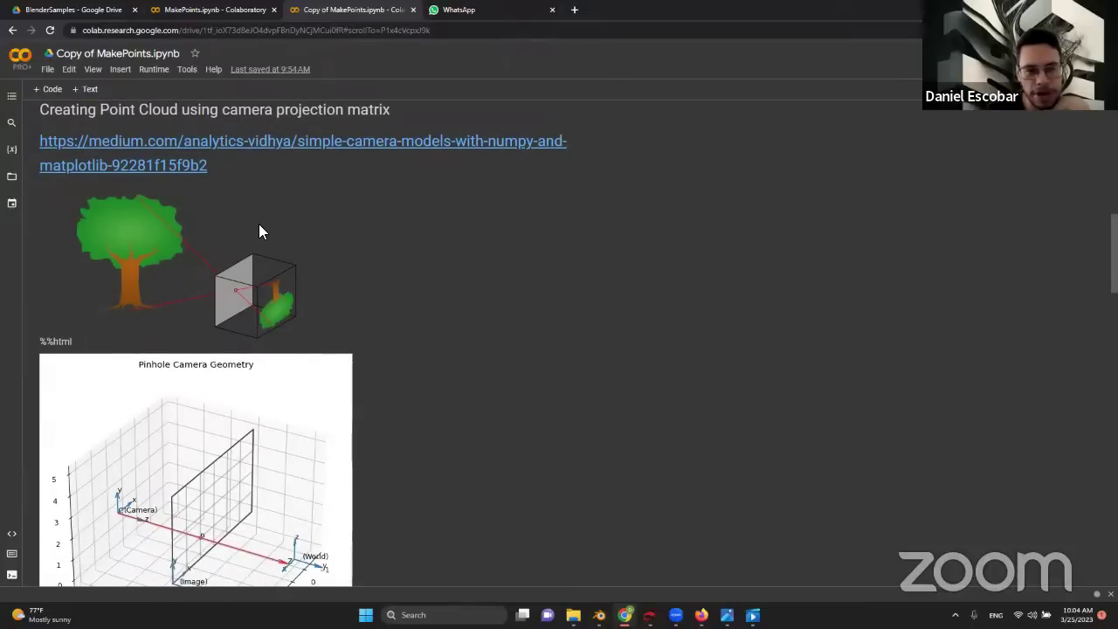
scroll(258, 231, down, 1)
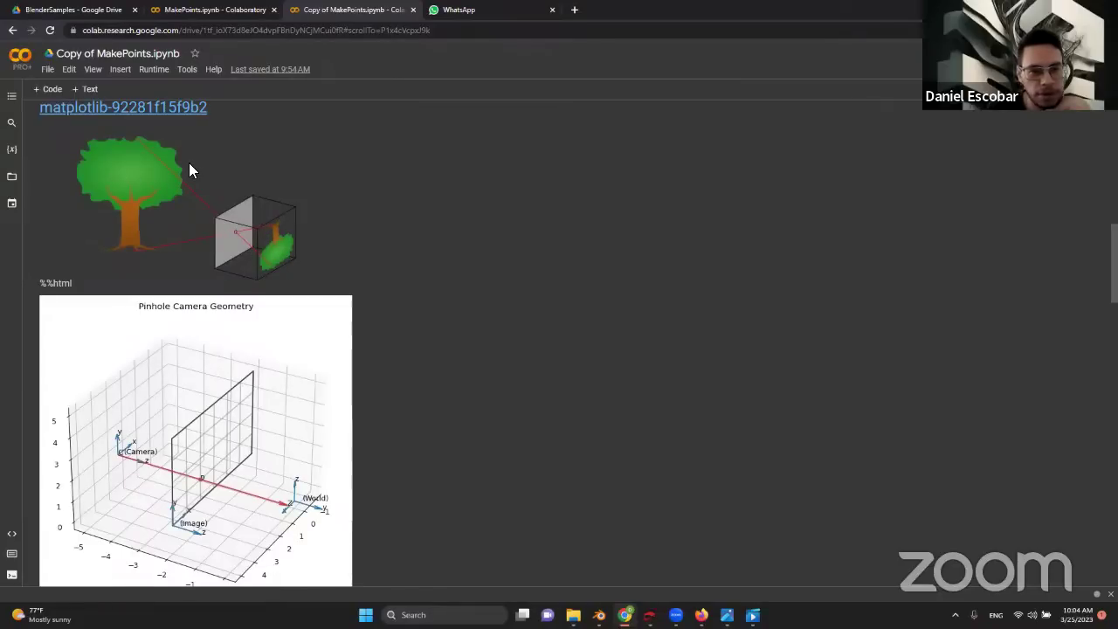
scroll(189, 166, down, 5)
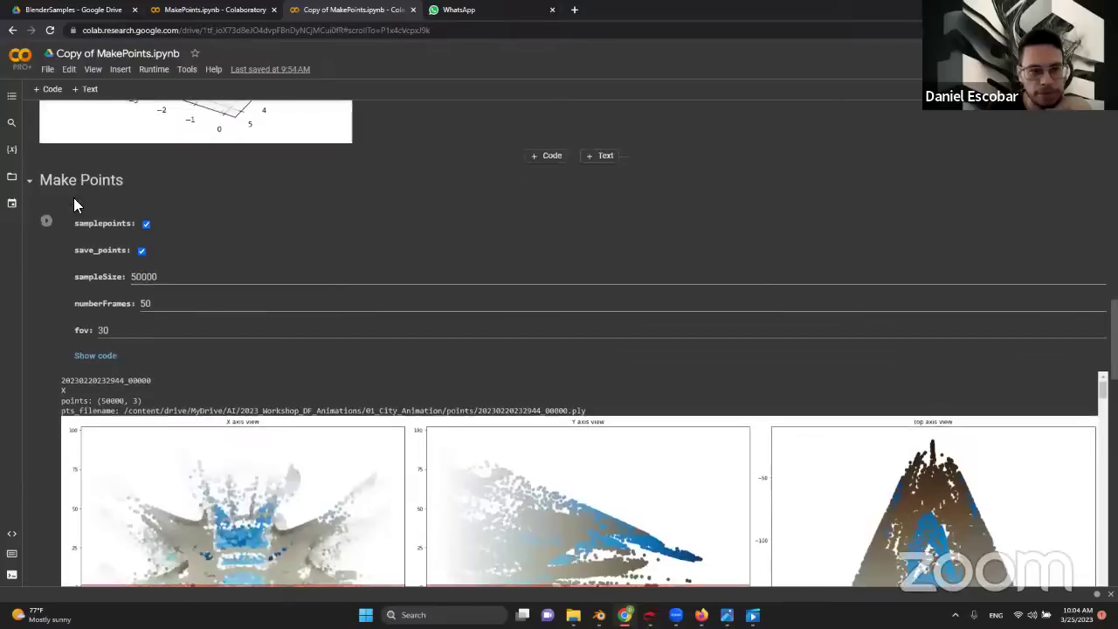
- Run the 1.2 Prepare Folders cell with google_drive enabled and grant the notebook access to the Google Drive account
scroll(74, 197, up, 20)
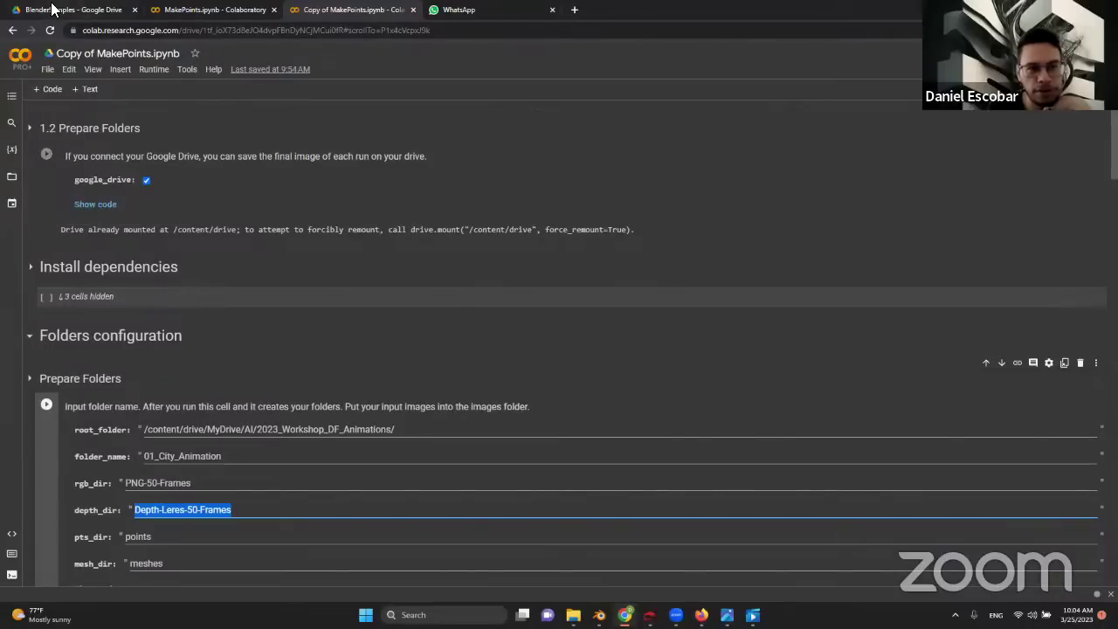
click(46, 157)
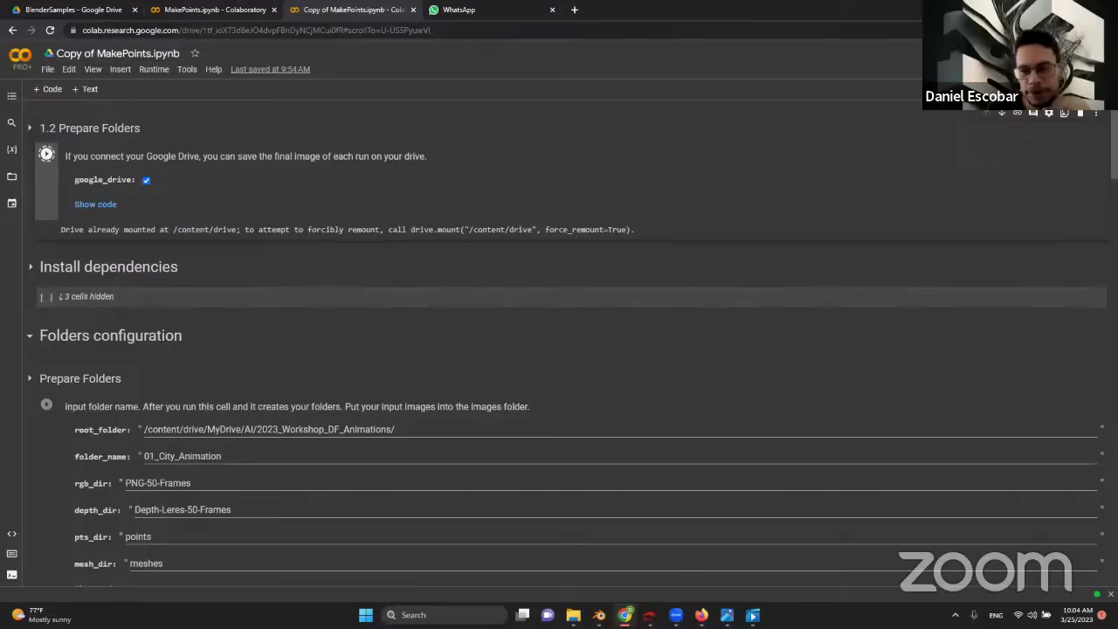
mouse_move(625, 615)
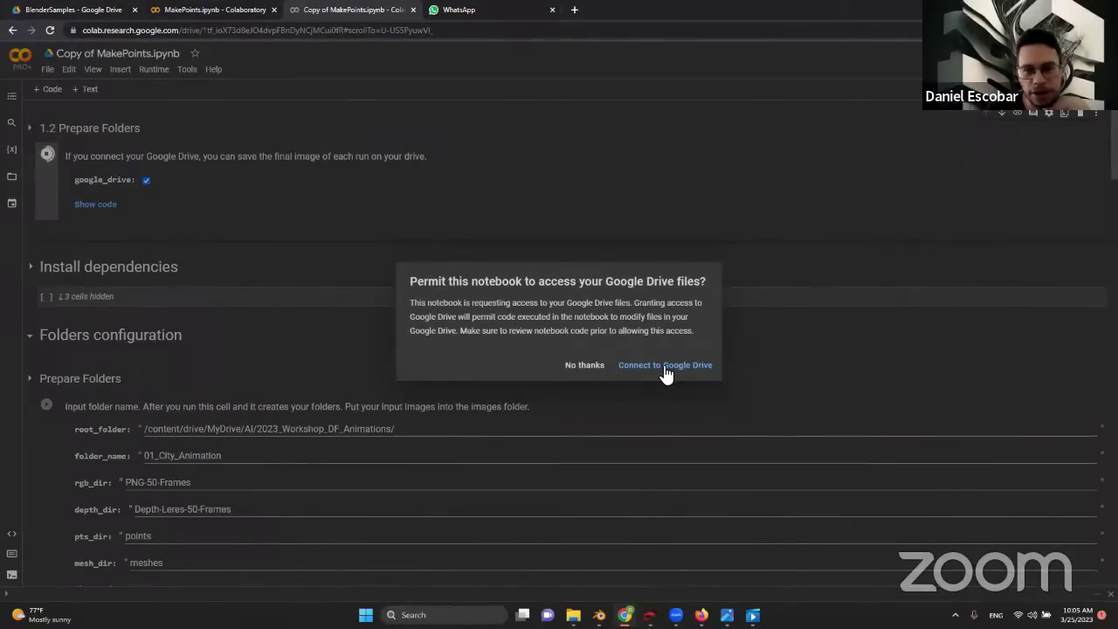
click(669, 366)
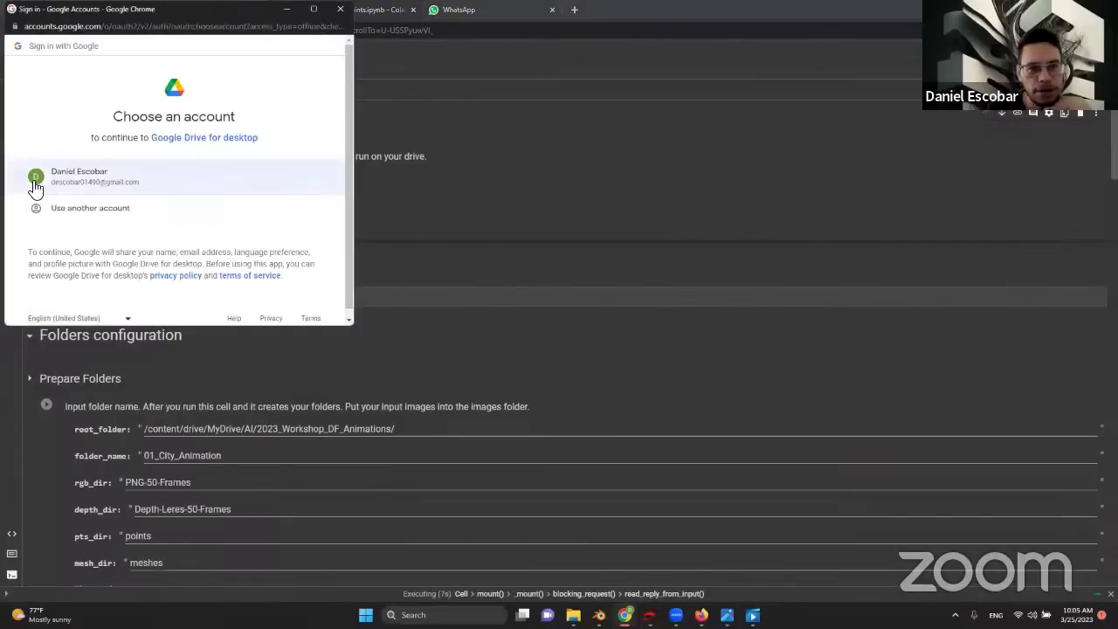
click(101, 181)
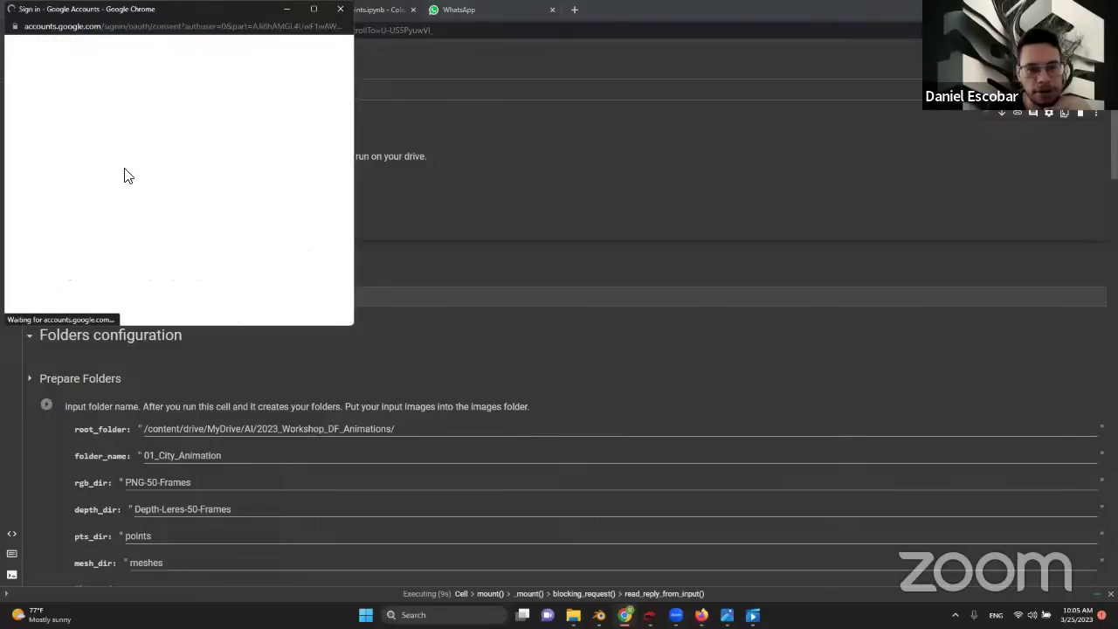
scroll(228, 242, down, 5)
click(236, 252)
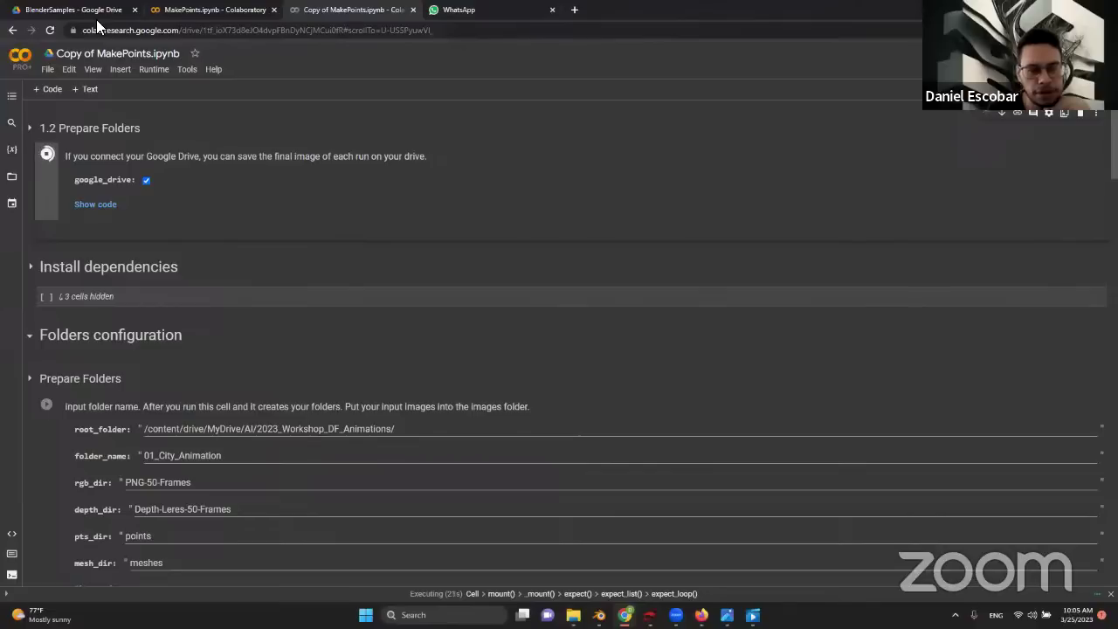
- Show the notebook's file browser and run the three hidden Install dependencies cells
click(11, 177)
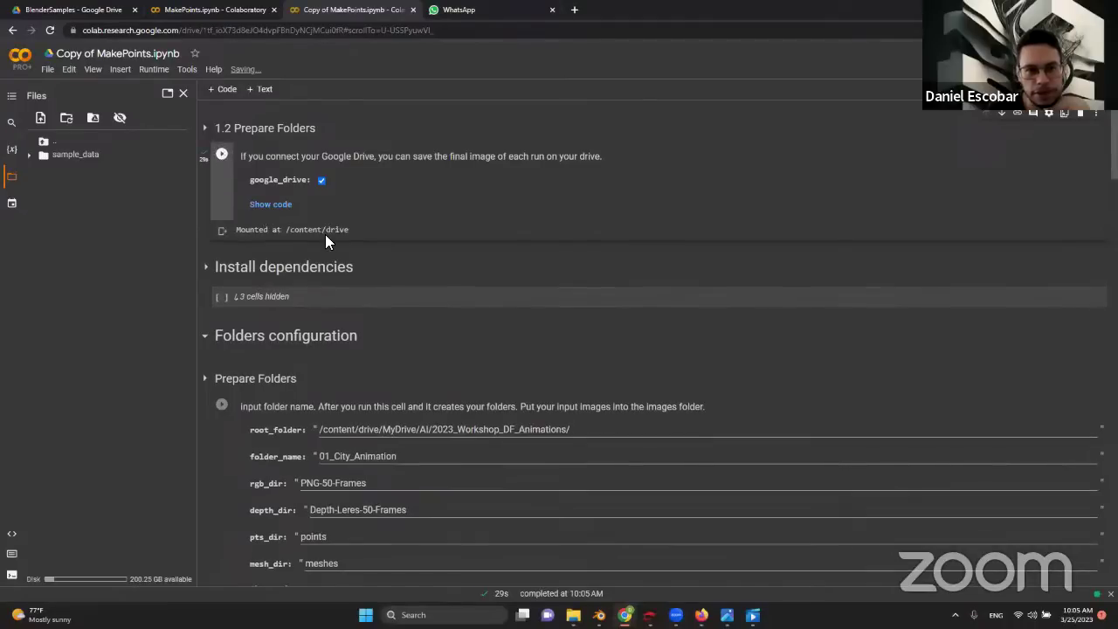
click(220, 299)
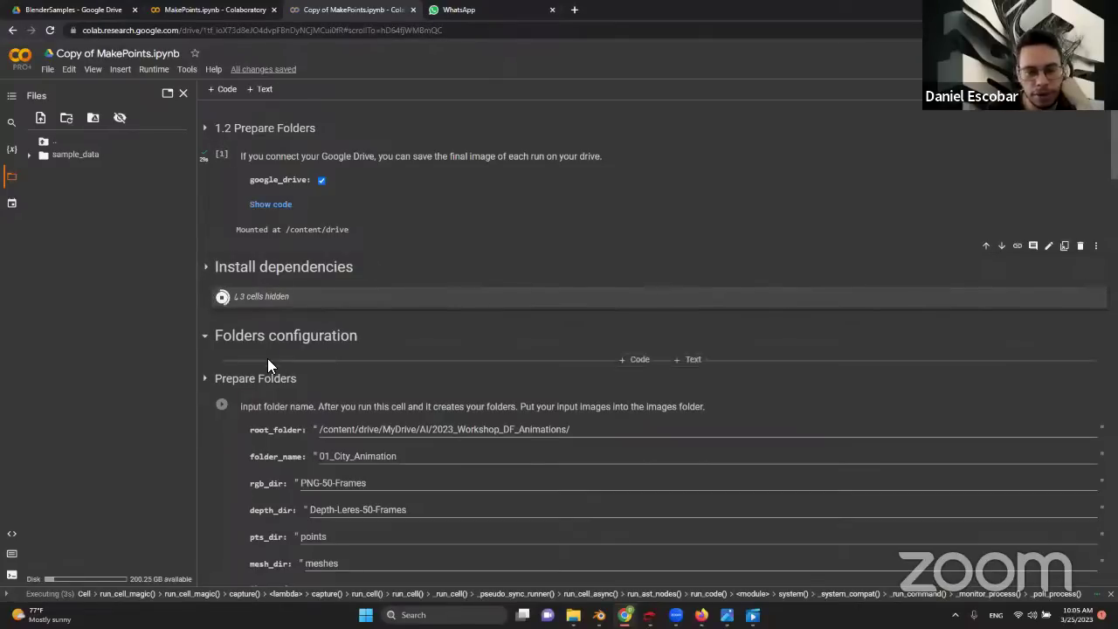
scroll(340, 321, down, 1)
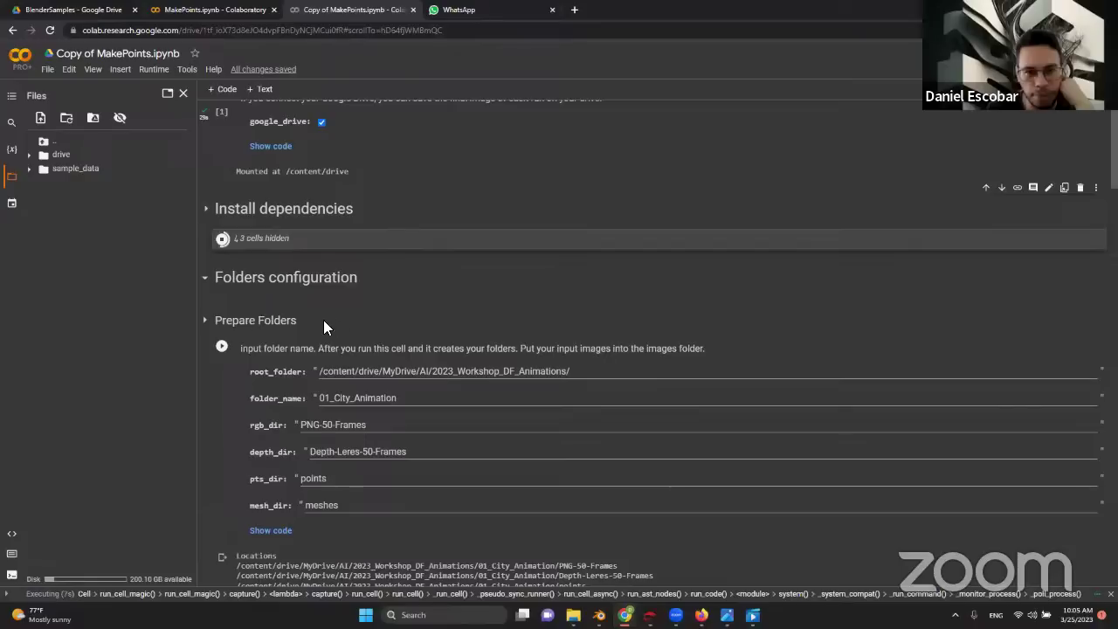
scroll(273, 371, down, 1)
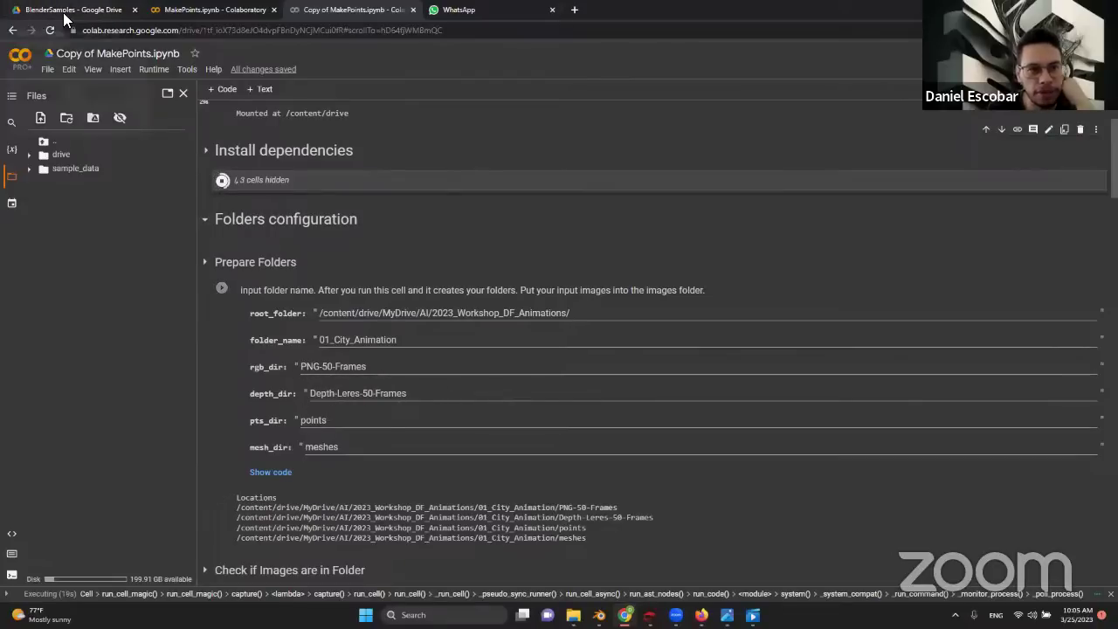
- Switch to Google Drive and look through the PNG-50-Frames images in 2023_Workshop_DF_Animations/01_City_Animation
click(53, 10)
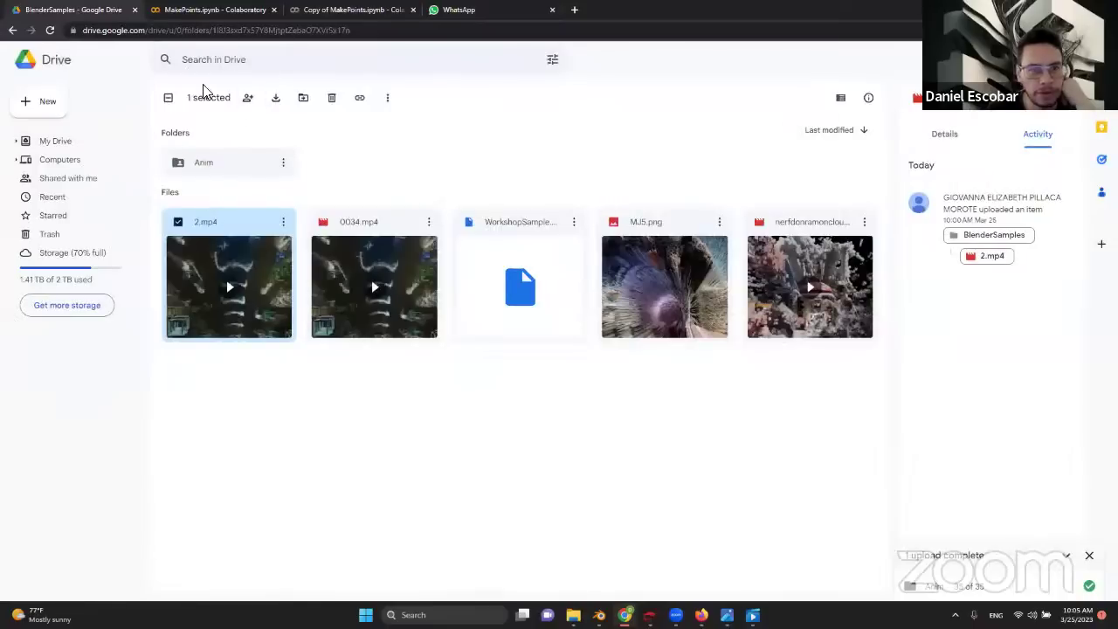
click(12, 30)
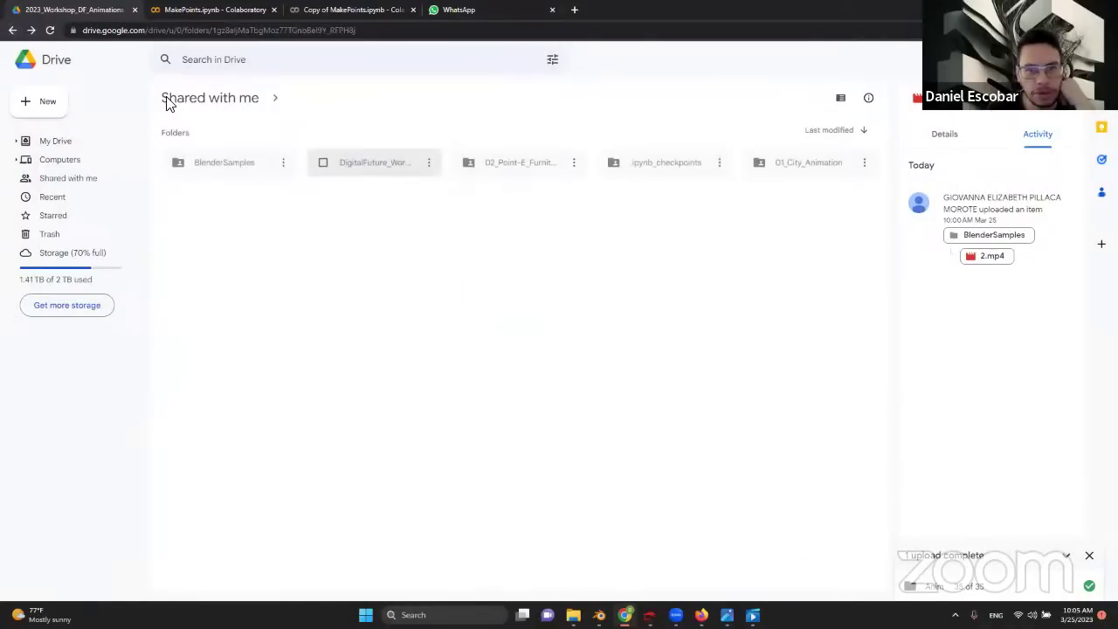
double_click(783, 168)
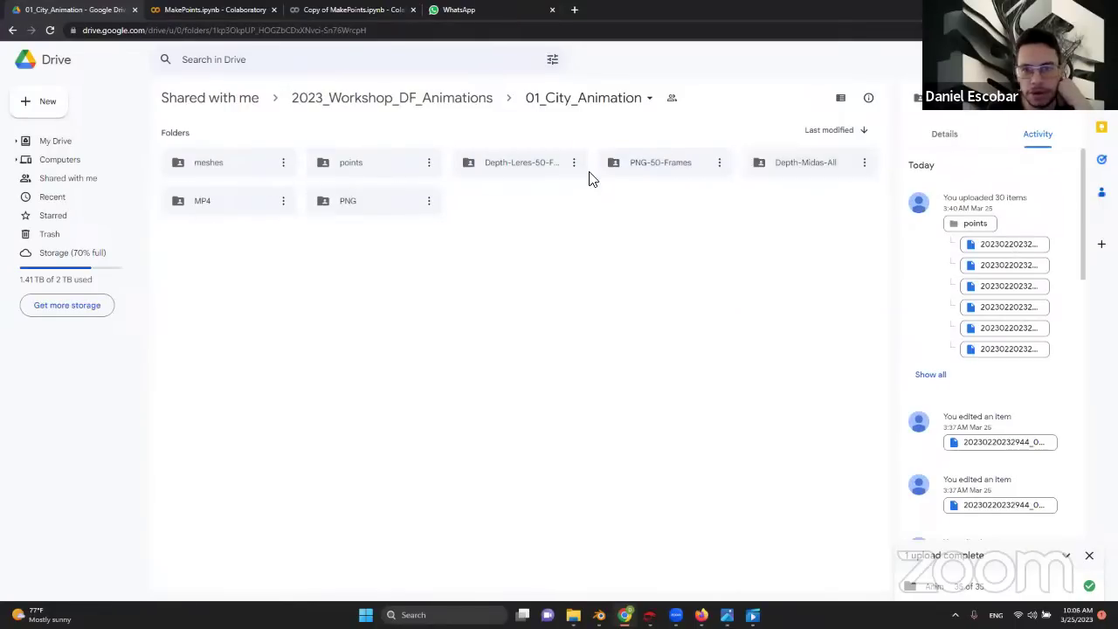
double_click(666, 163)
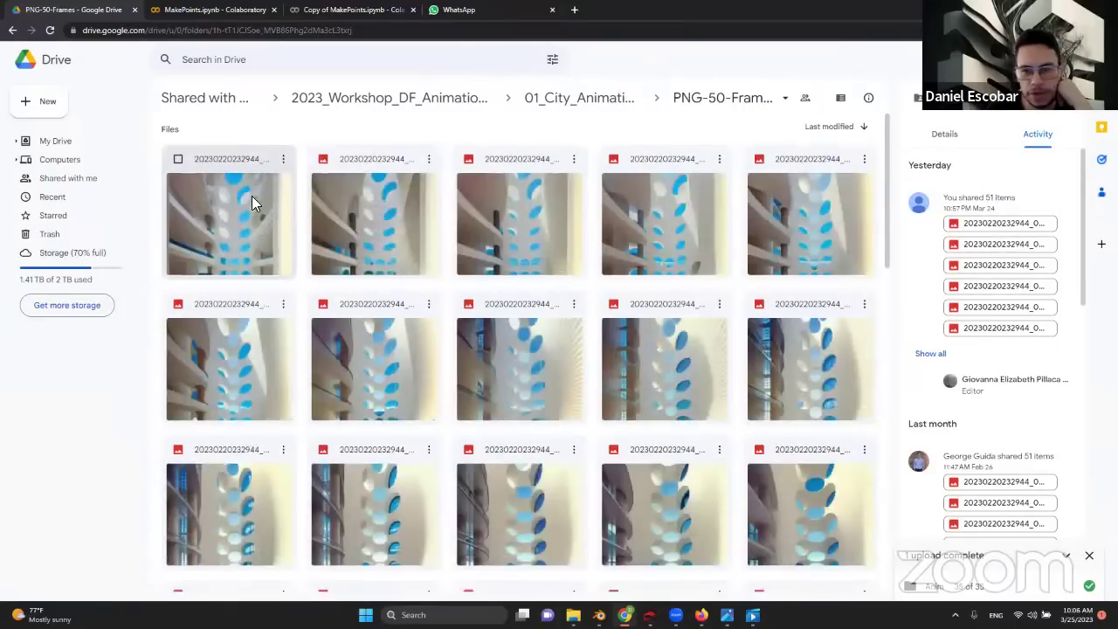
scroll(252, 203, down, 10)
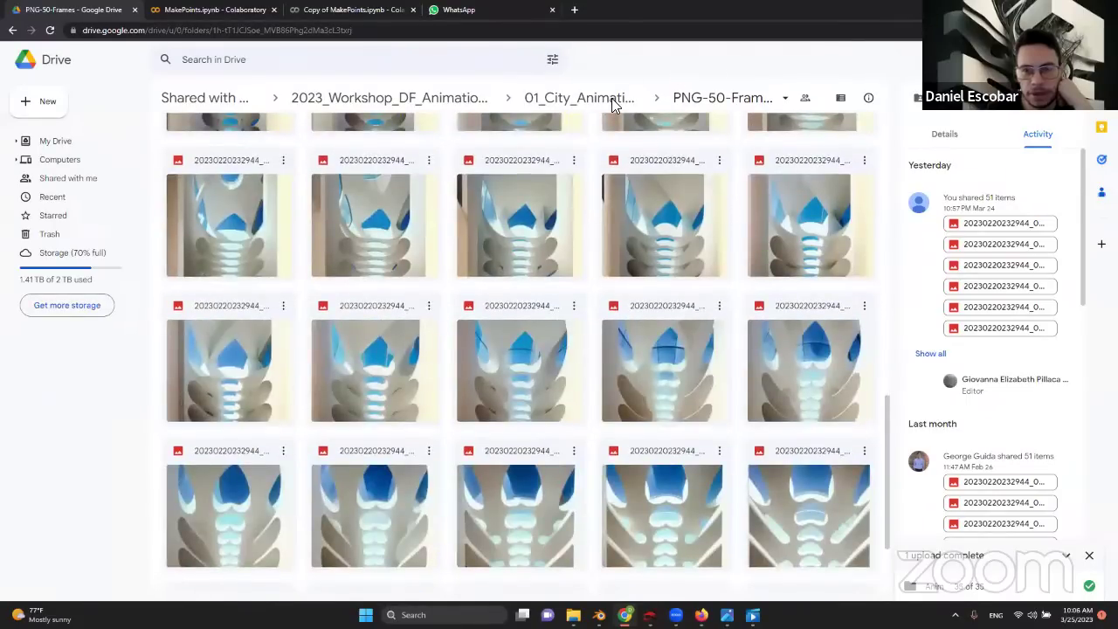
- Look through the depth images in 01_City_Animation's Depth-Leres-50-Frames folder and return to 01_City_Animation
click(614, 104)
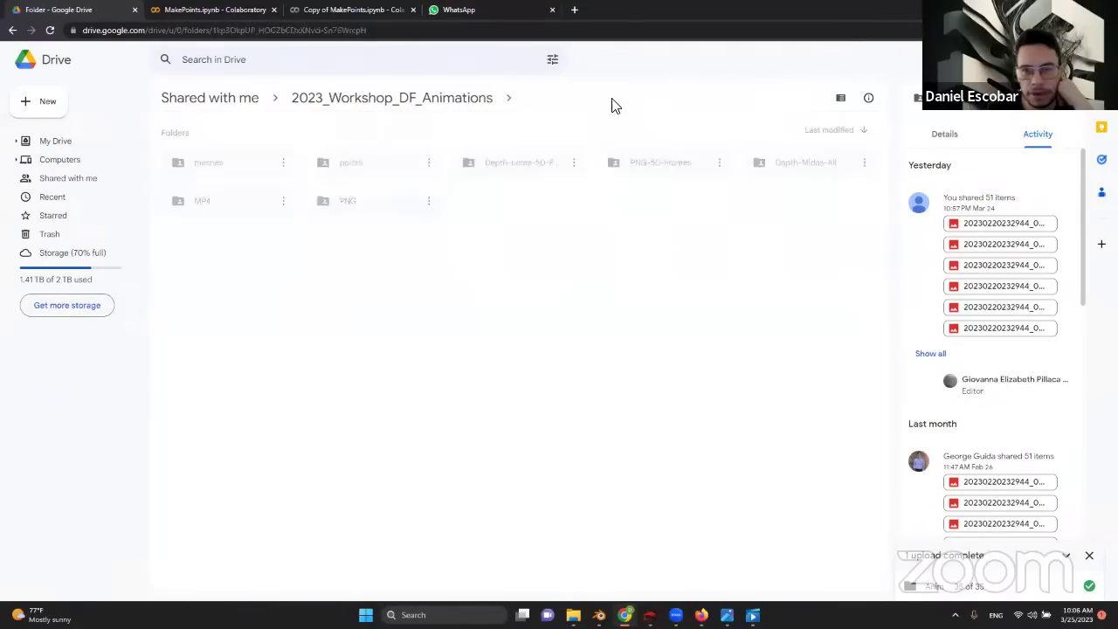
double_click(513, 166)
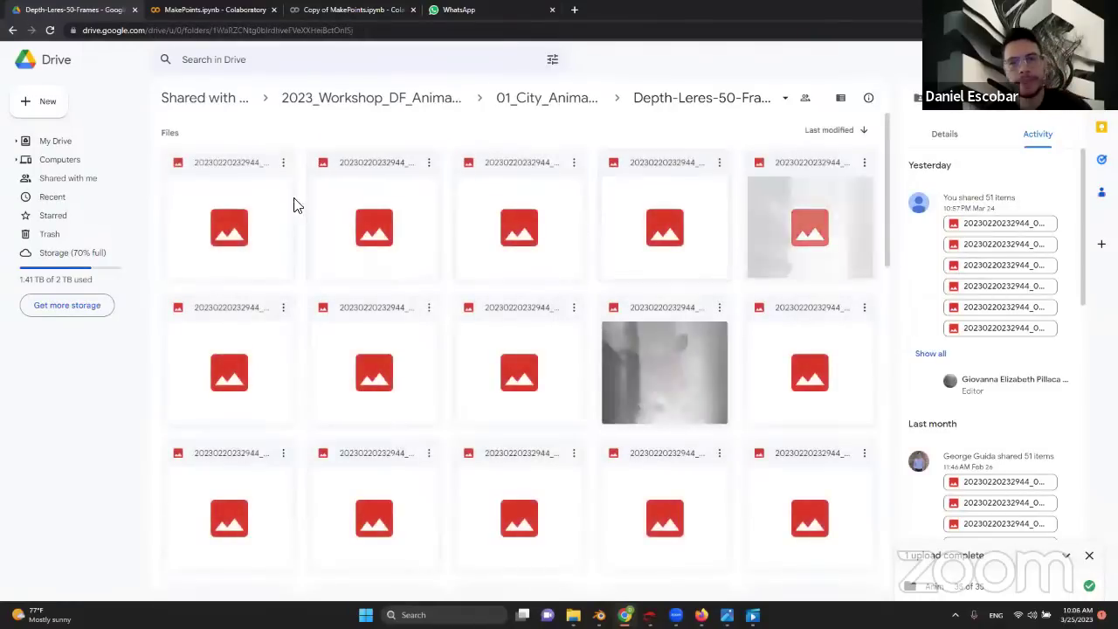
scroll(540, 202, down, 2)
scroll(539, 202, down, 10)
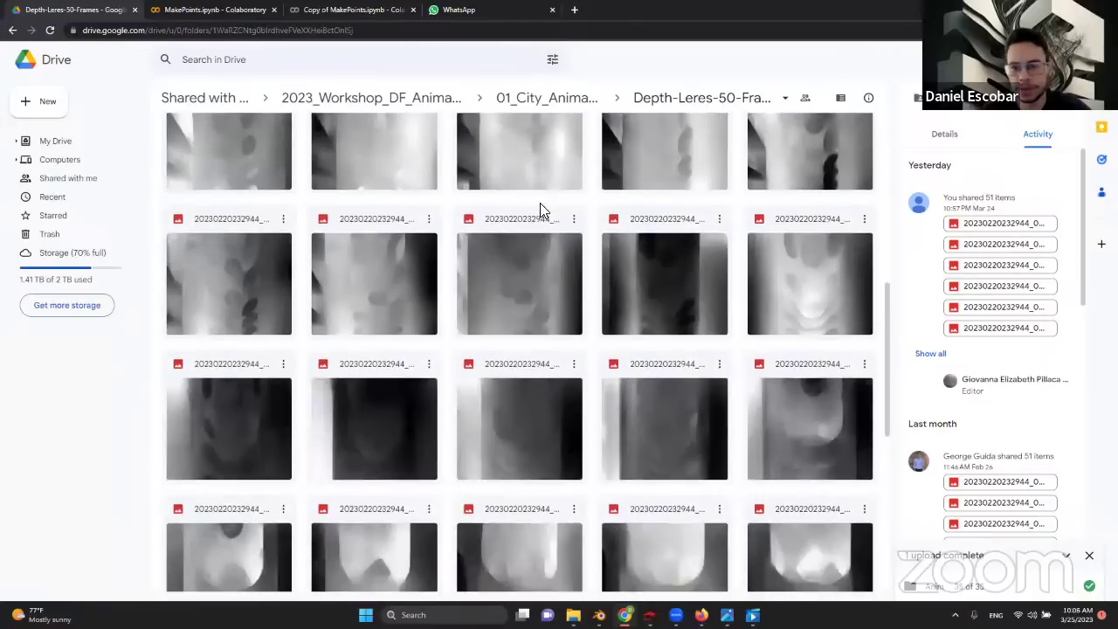
click(531, 97)
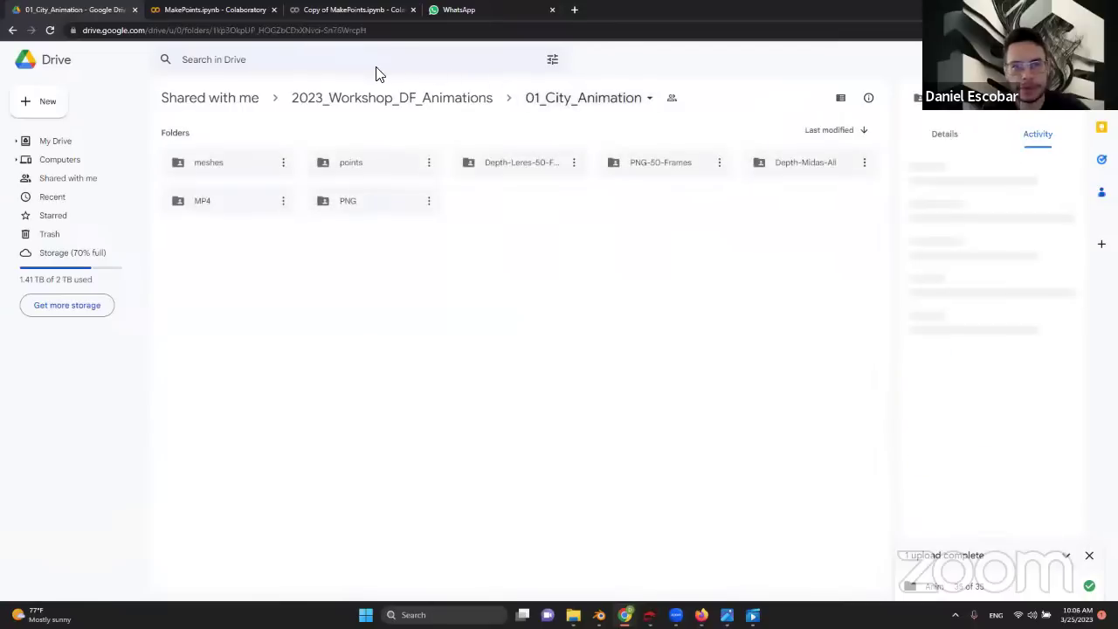
- Open 01_City_Animation's MP4 folder and preview the video 20230220232944.mp4, then close the preview
double_click(232, 204)
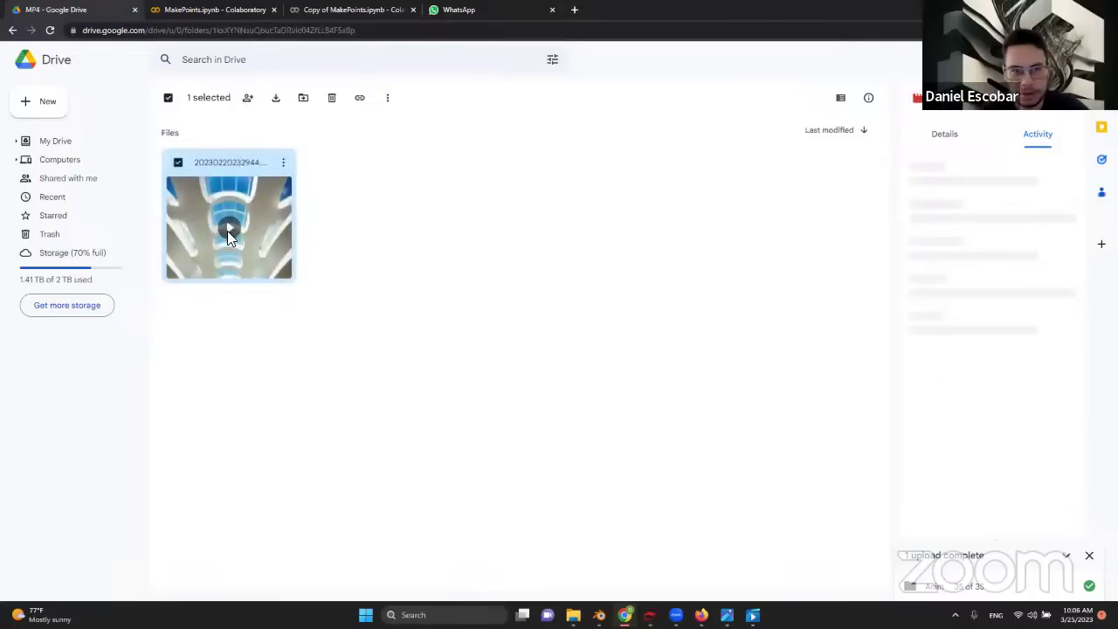
double_click(227, 229)
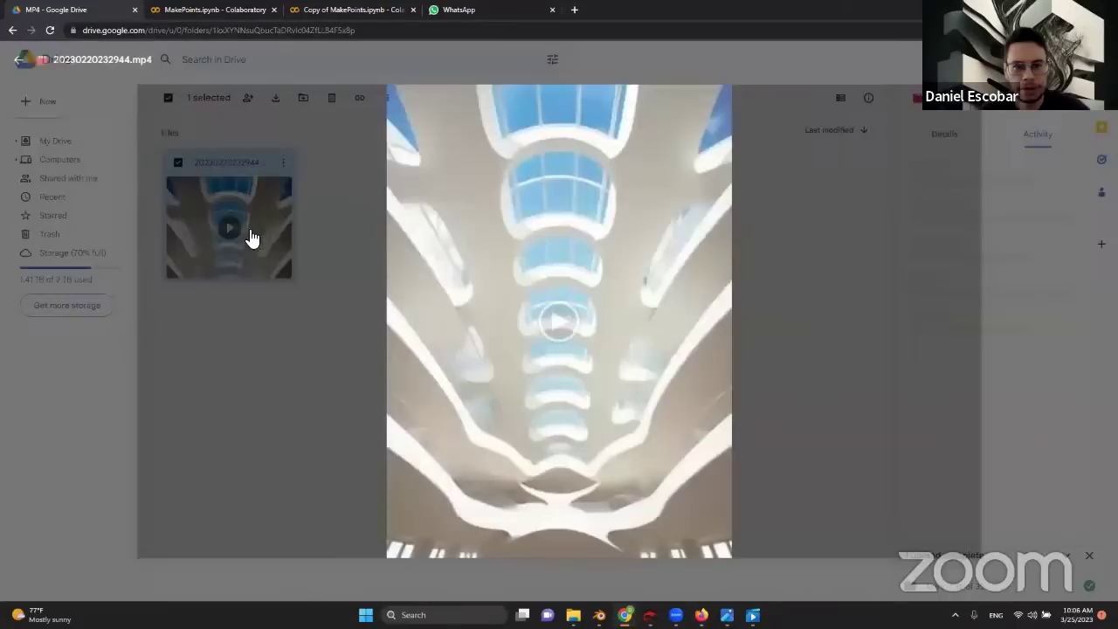
click(562, 325)
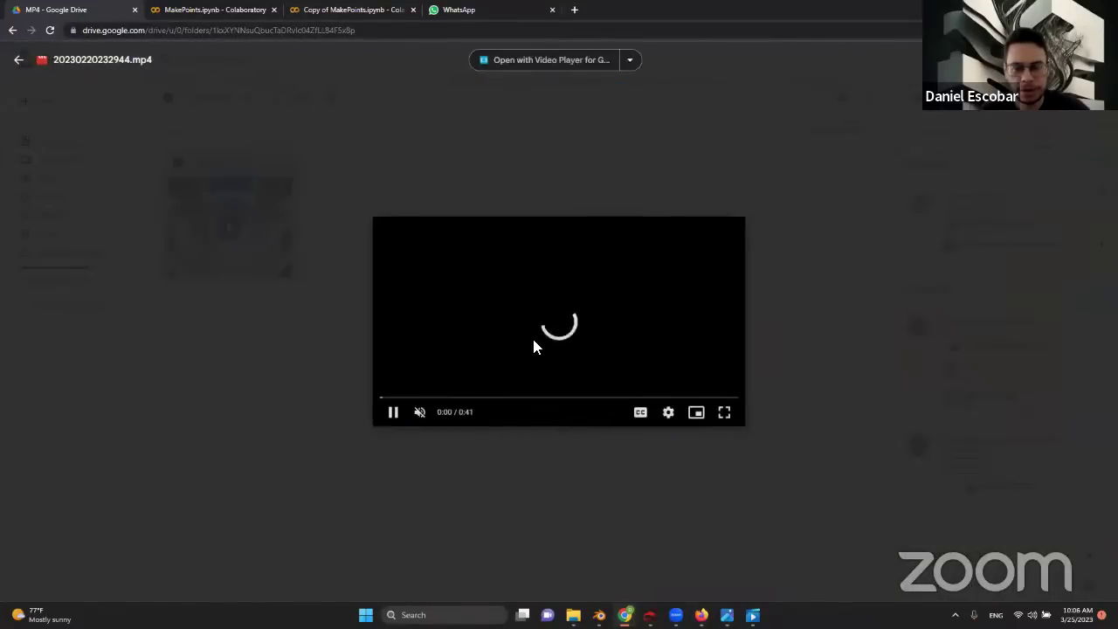
click(729, 419)
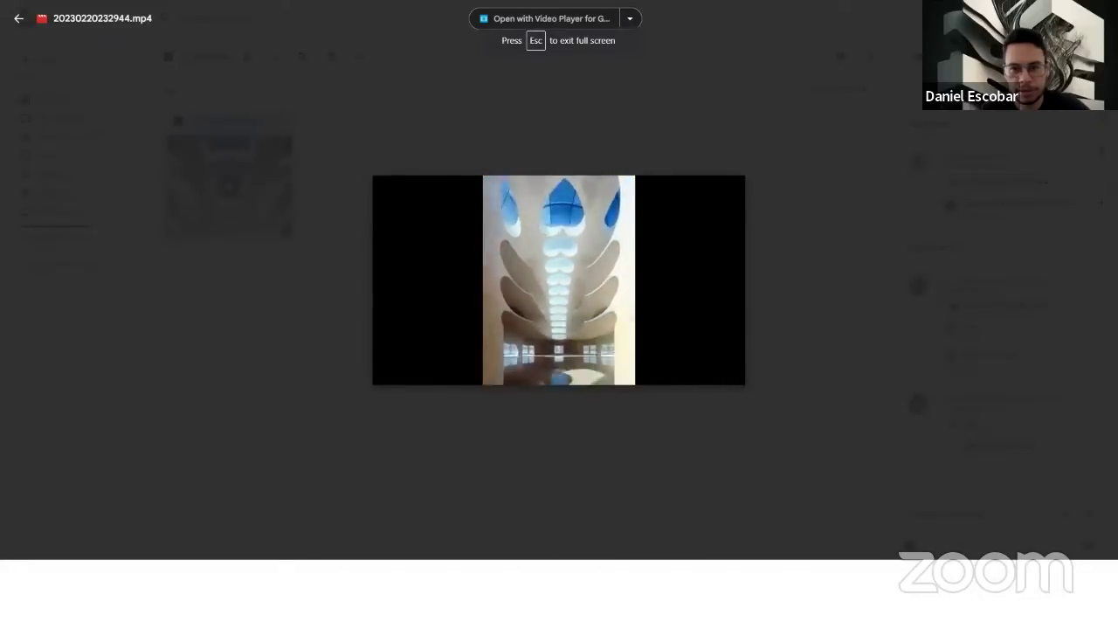
click(861, 236)
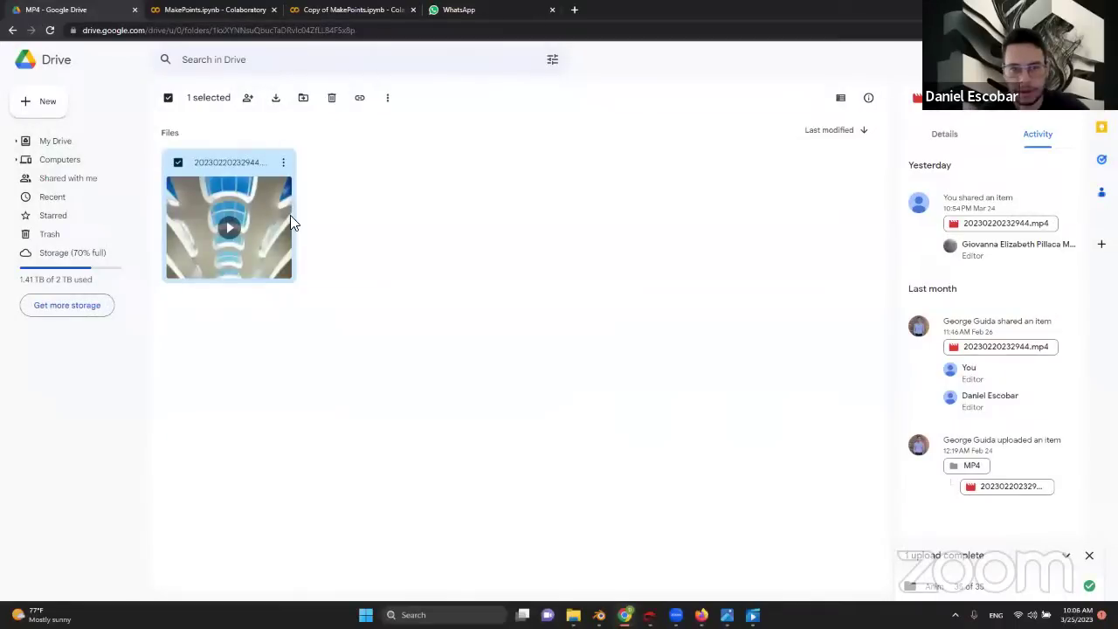
double_click(257, 224)
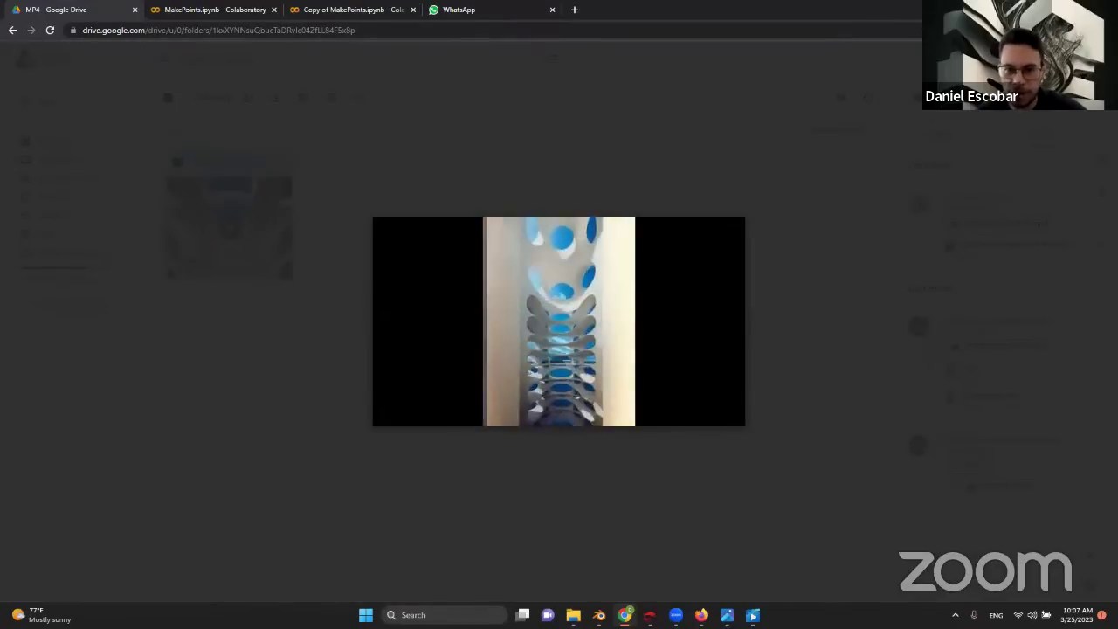
click(873, 312)
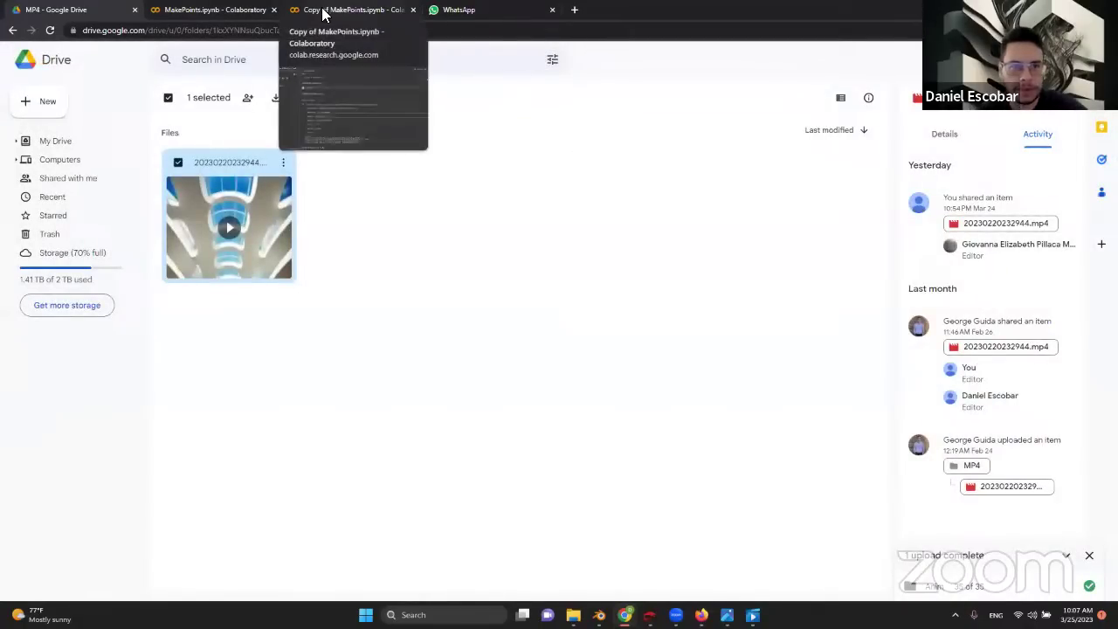
- Switch to Movies & TV to view the rendered point-cloud animation, then return to Google Drive in the browser
click(323, 13)
click(59, 11)
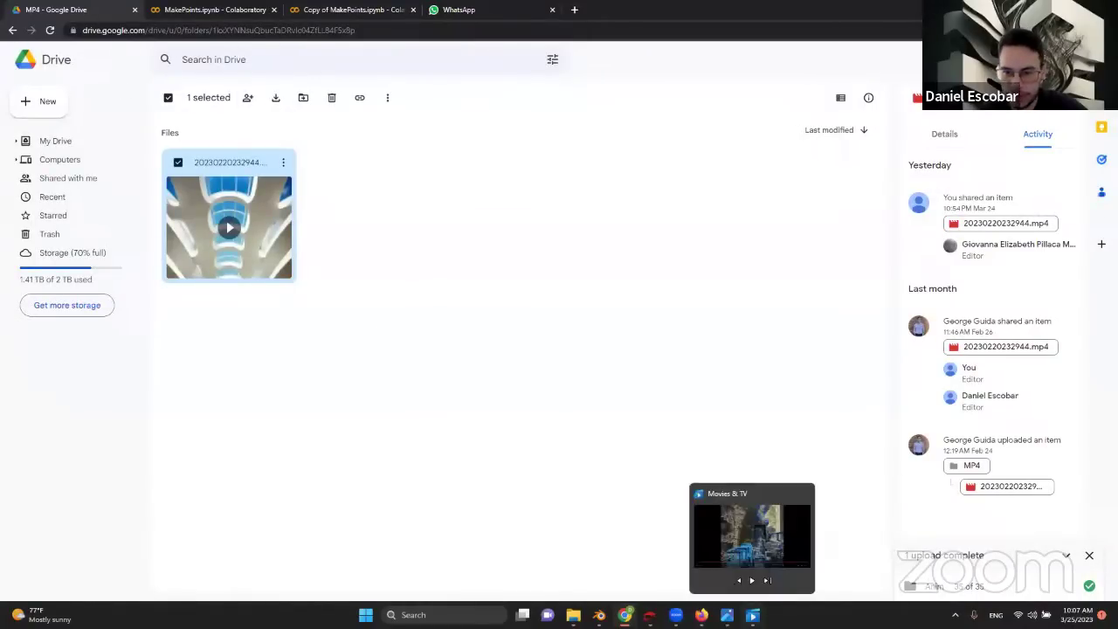
click(752, 615)
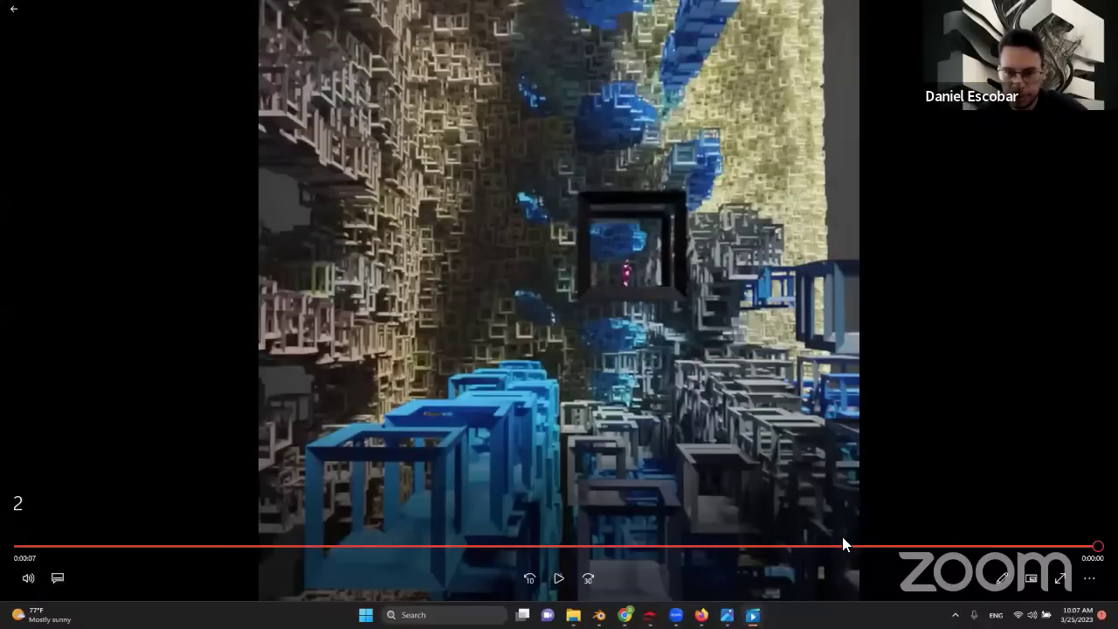
key(space)
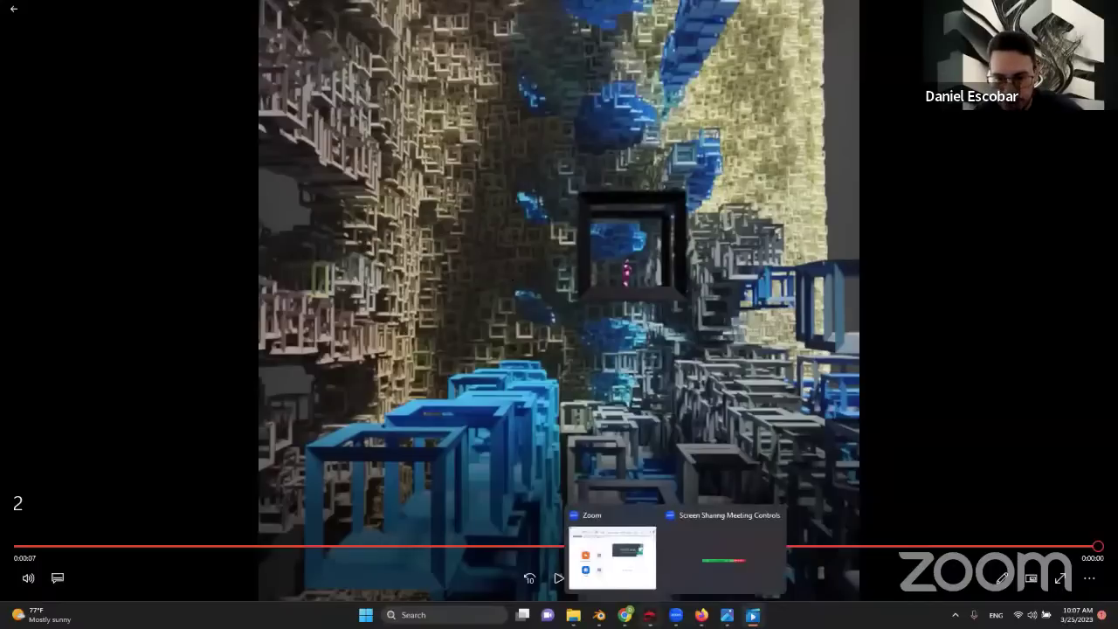
mouse_move(625, 615)
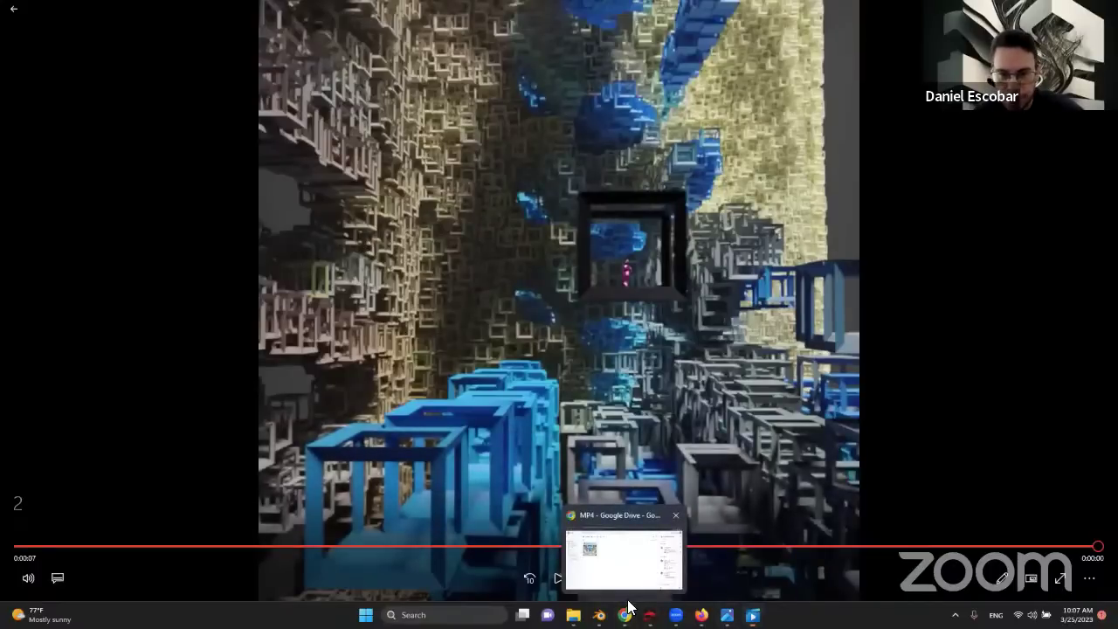
click(589, 548)
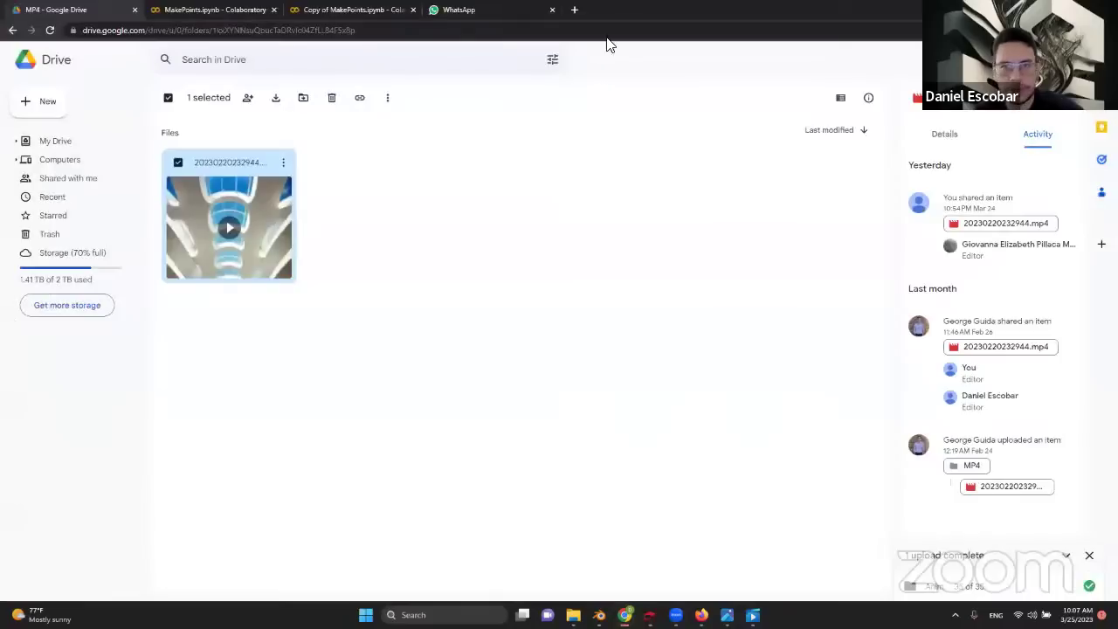
- Switch to the Copy of MakePoints.ipynb notebook and run its three hidden Install dependencies cells
click(333, 10)
scroll(265, 239, down, 1)
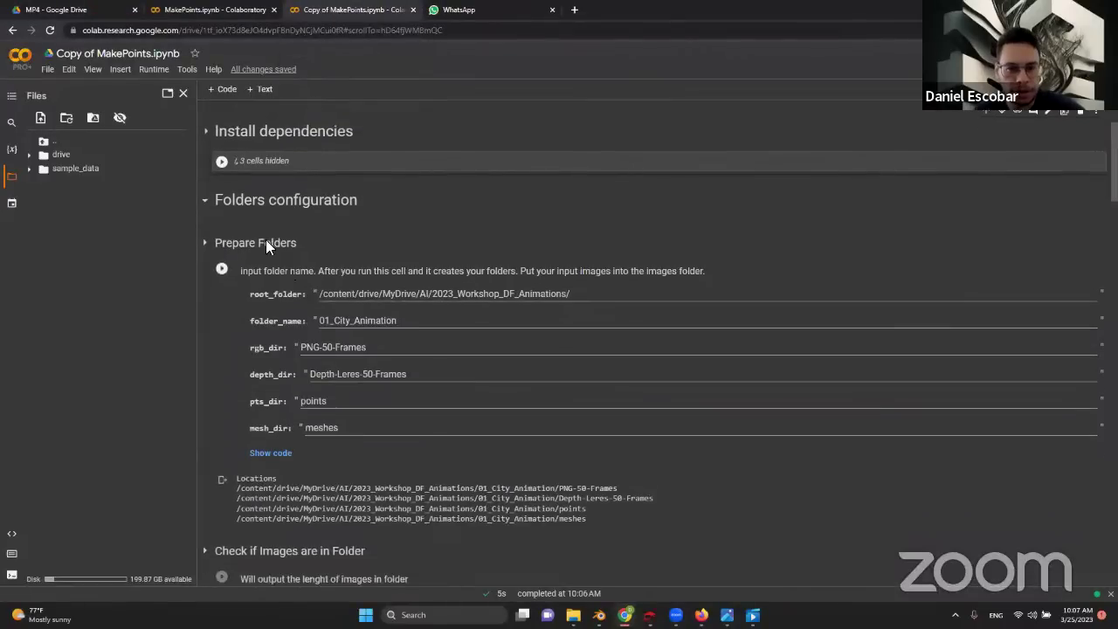
scroll(246, 218, up, 1)
click(222, 242)
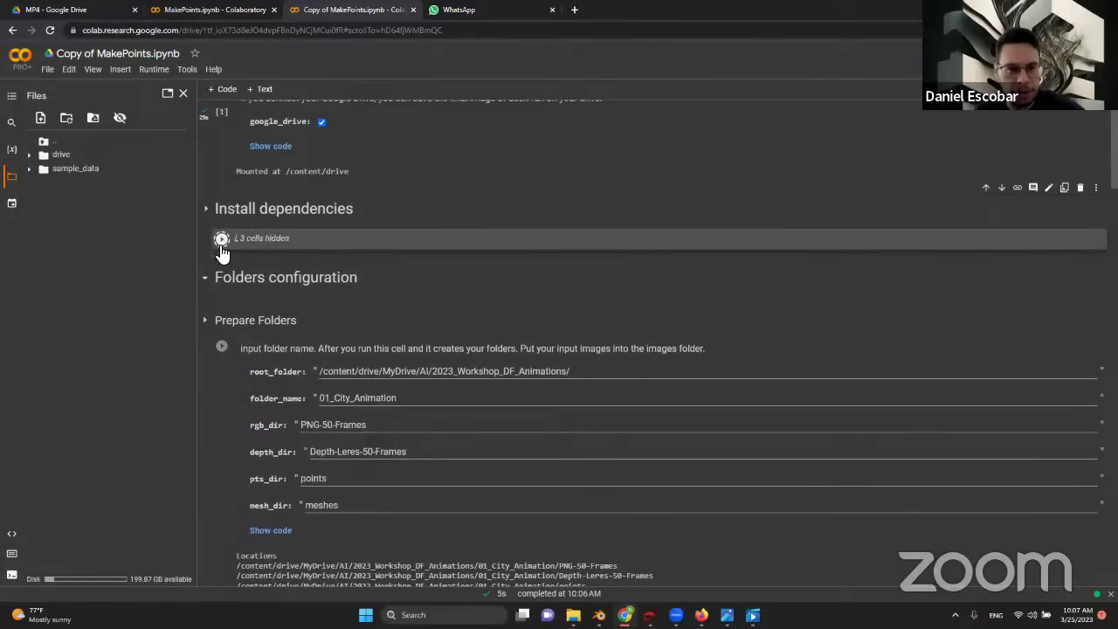
- Run the Prepare Folders cell for 01_City_Animation and the Check if Images are in Folder cell
click(222, 346)
scroll(323, 314, down, 1)
scroll(323, 314, down, 3)
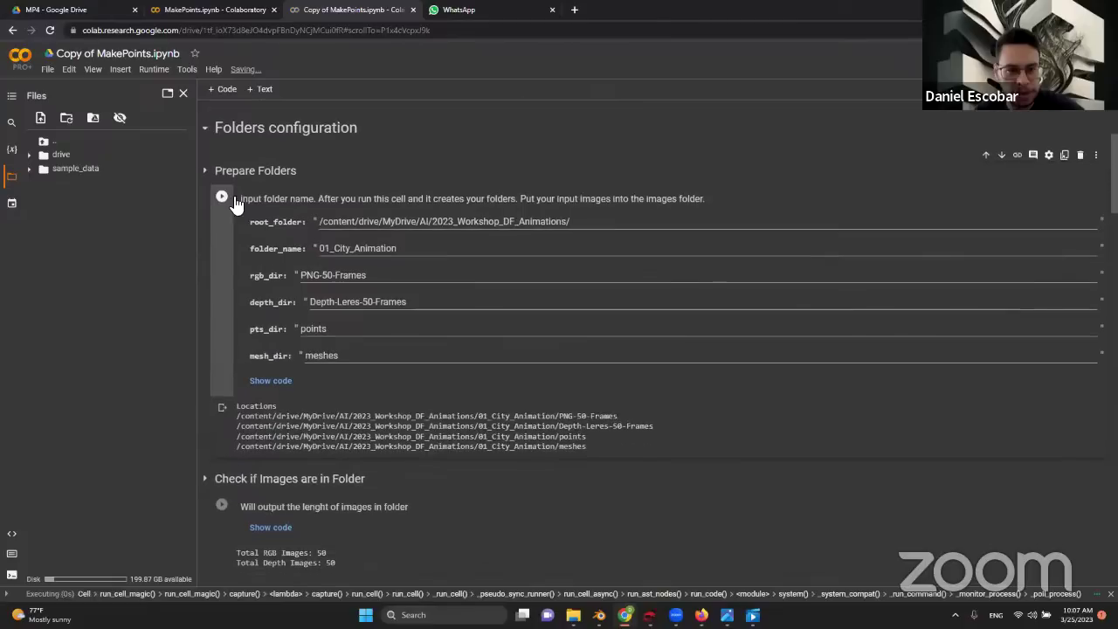
drag(395, 278, 303, 278)
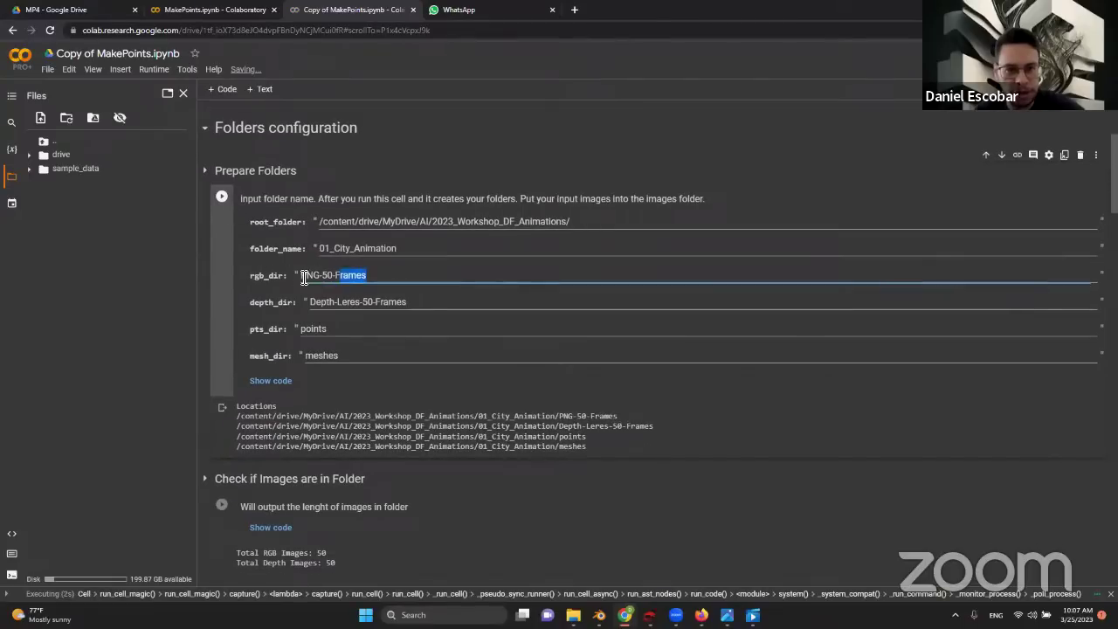
click(222, 197)
scroll(241, 247, down, 5)
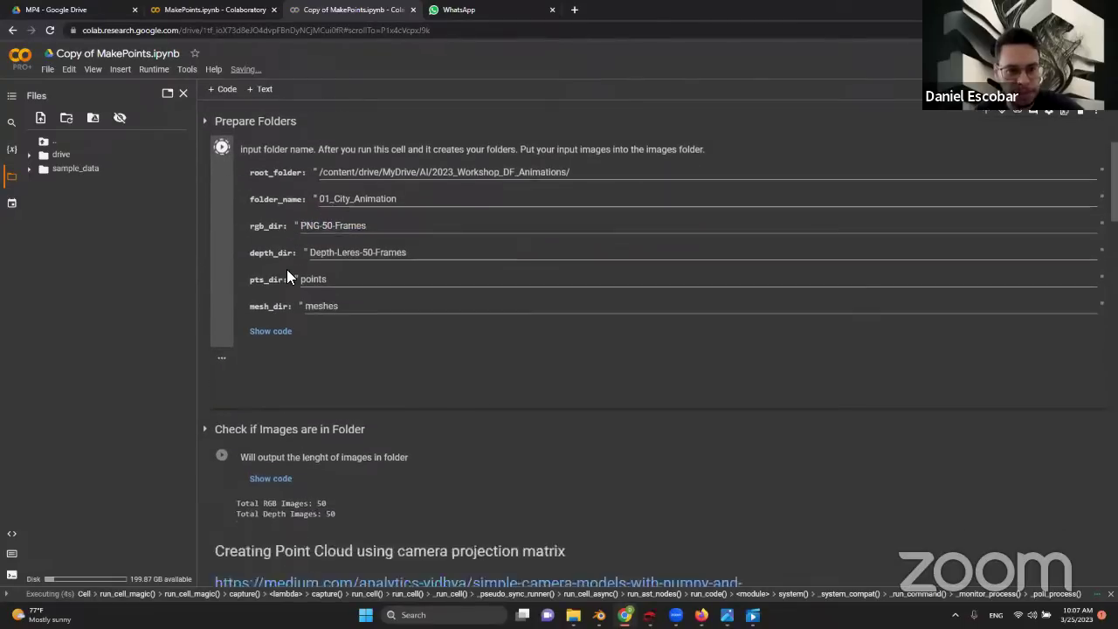
click(222, 330)
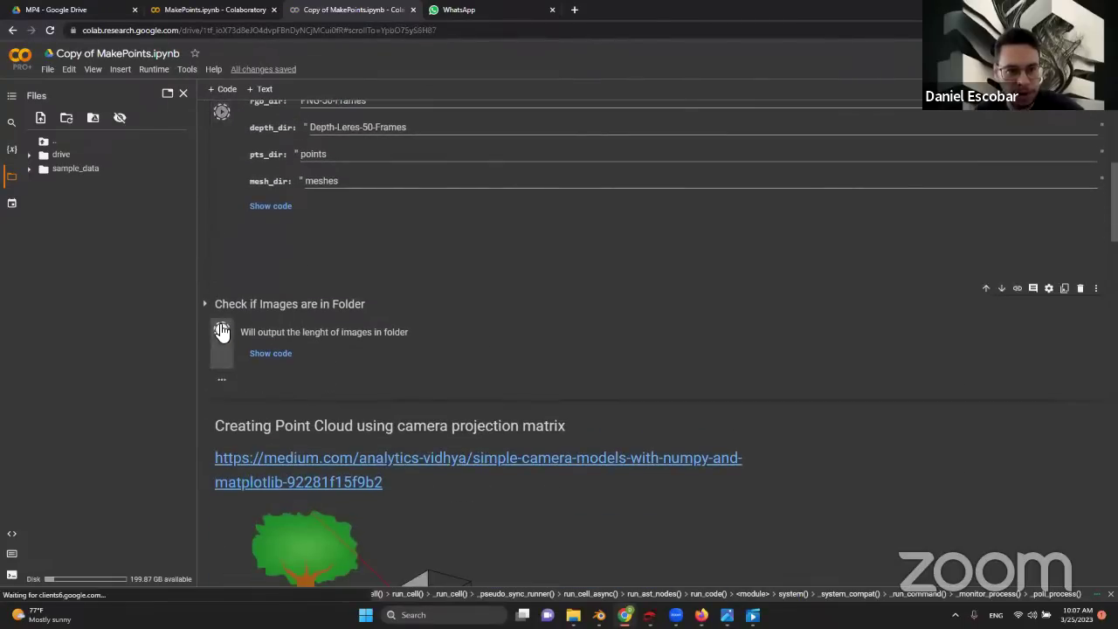
- Review the camera projection matrix section, including the tree projection illustration and the Pinhole Camera Geometry diagram
scroll(264, 281, down, 3)
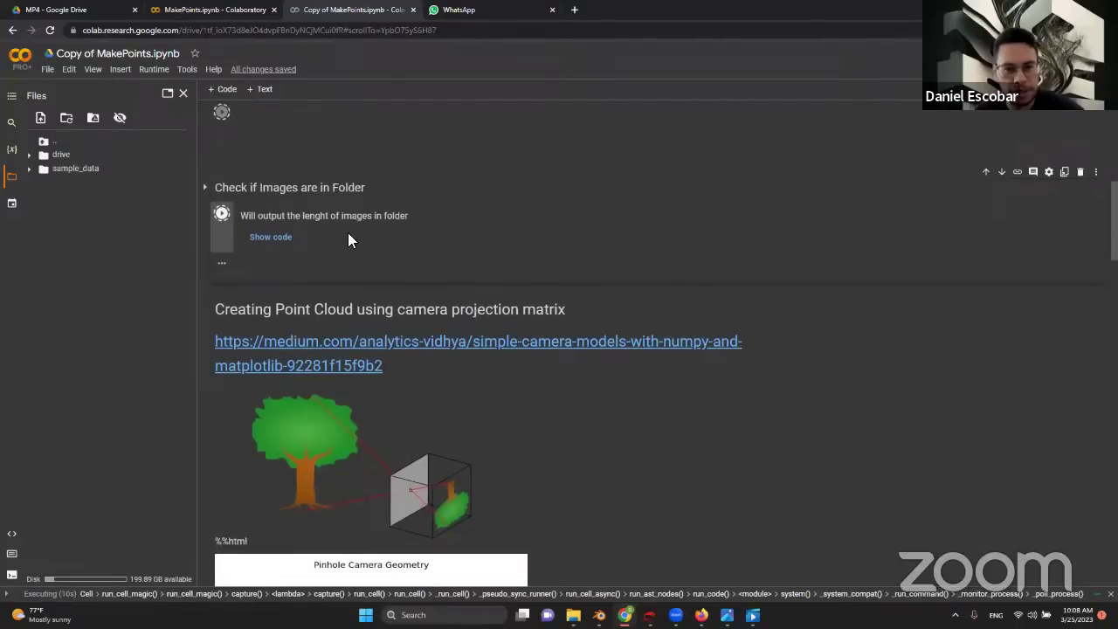
scroll(262, 278, up, 6)
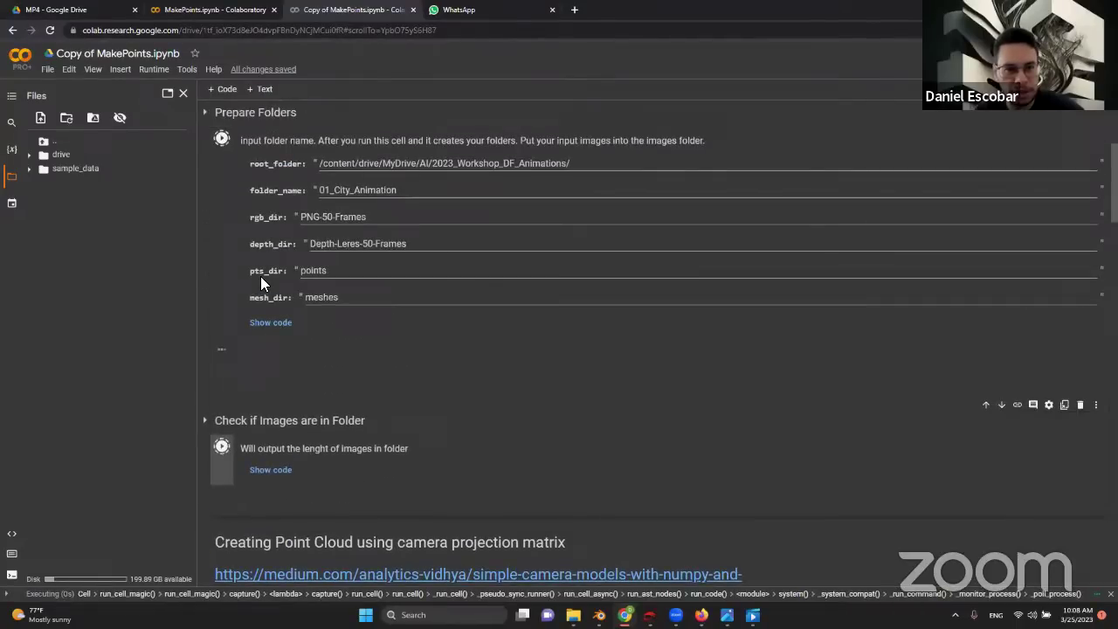
scroll(260, 278, down, 18)
scroll(261, 277, up, 8)
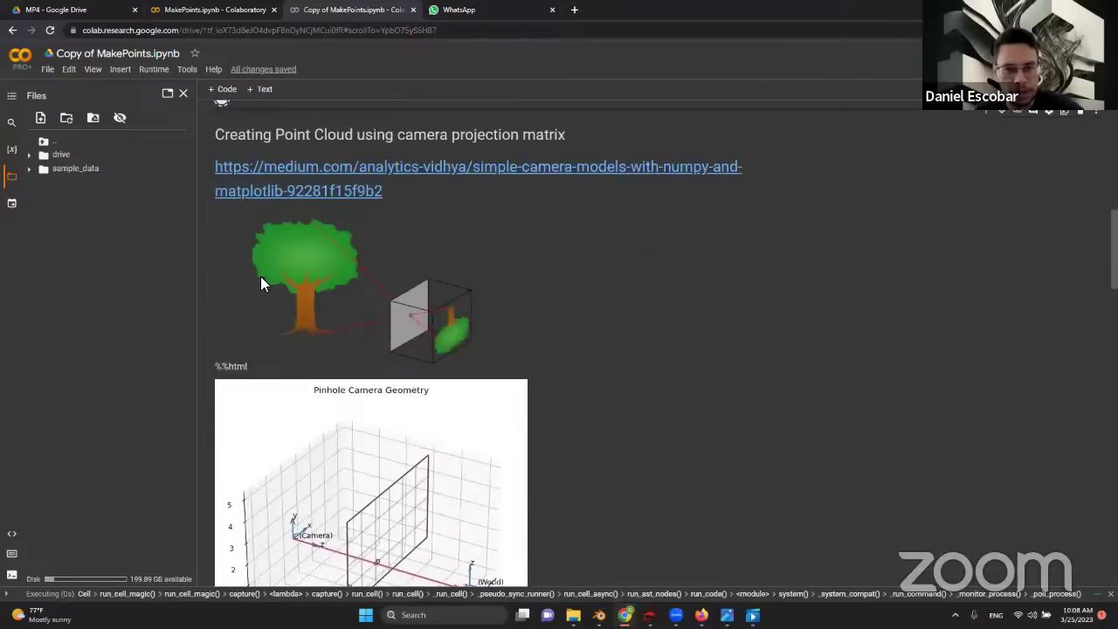
scroll(451, 282, up, 1)
scroll(285, 270, down, 2)
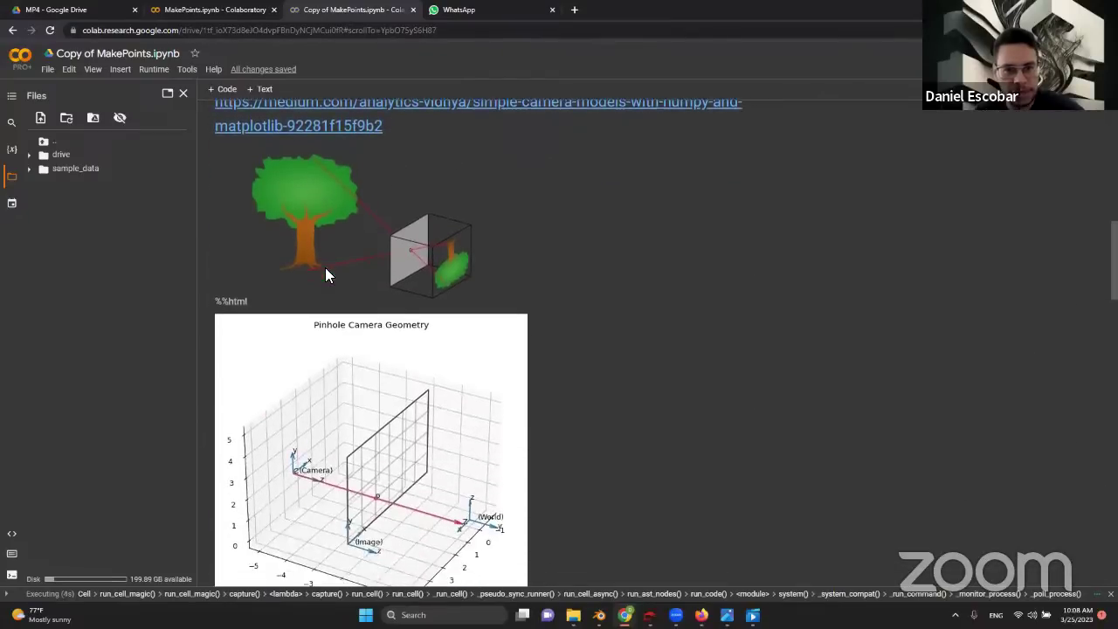
scroll(324, 267, down, 1)
scroll(437, 361, up, 1)
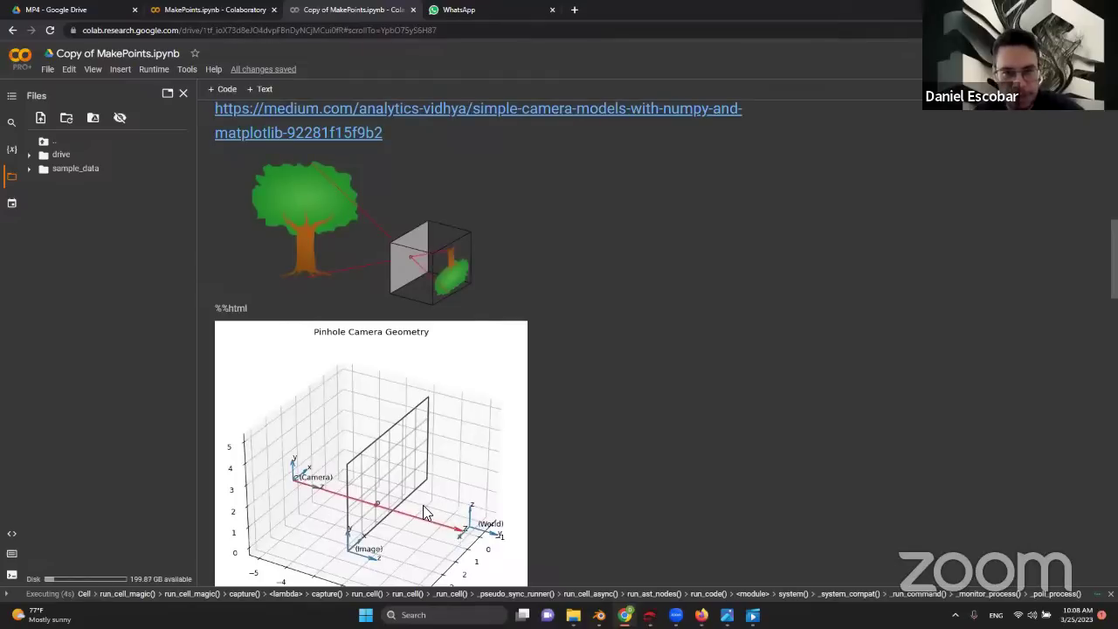
scroll(376, 455, up, 3)
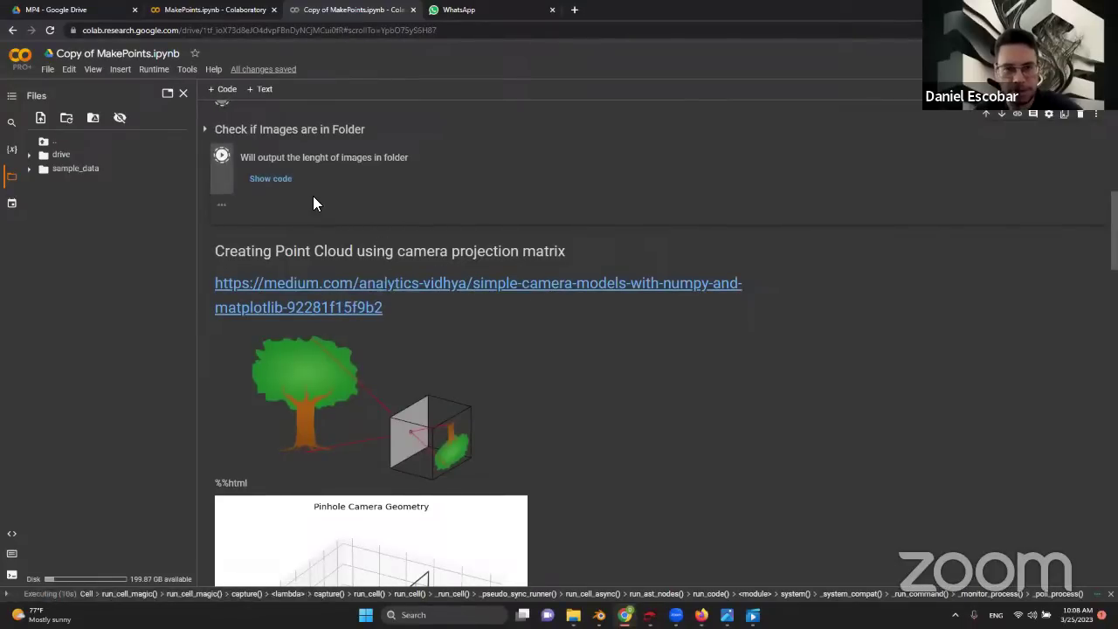
scroll(313, 203, down, 5)
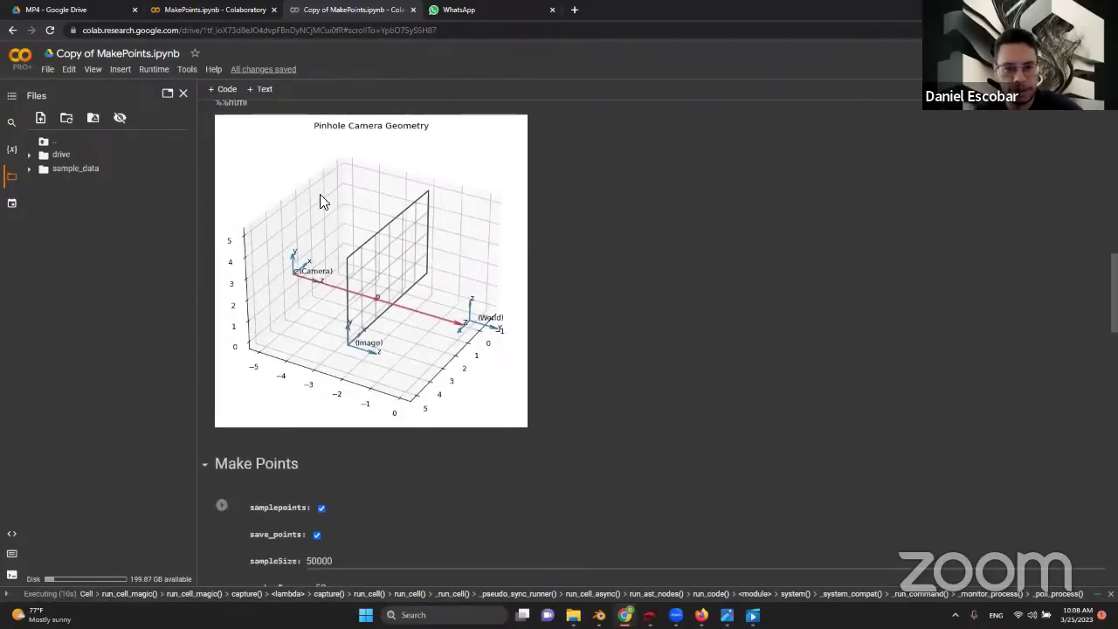
- Examine the Make Points cell's sampleSize, numberFrames and fov settings and the point cloud axis views output below them
scroll(320, 201, down, 3)
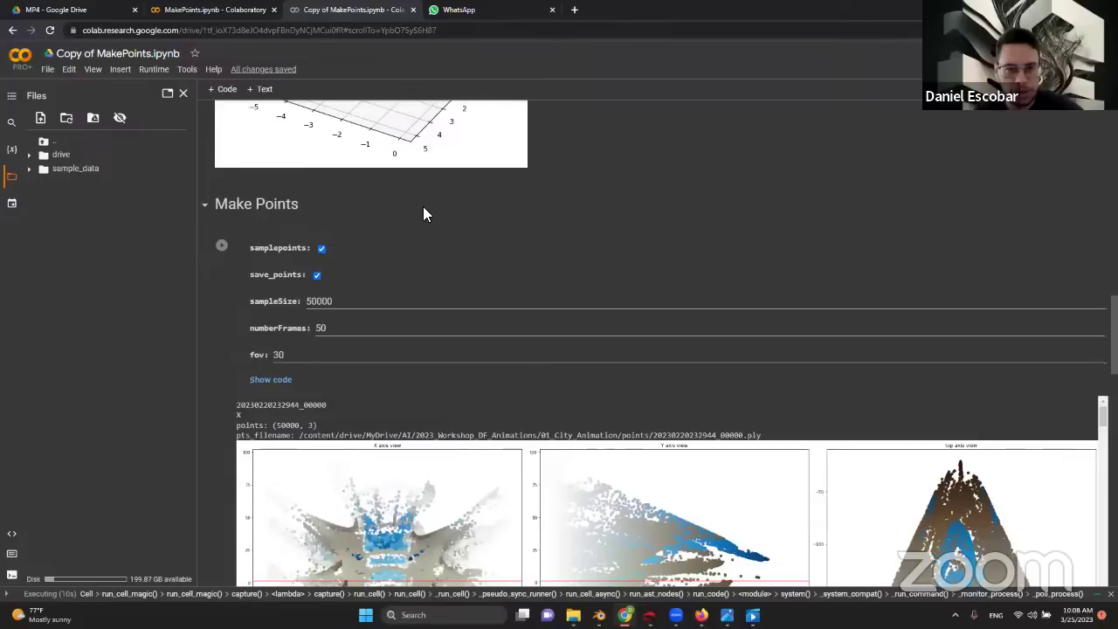
scroll(249, 207, down, 1)
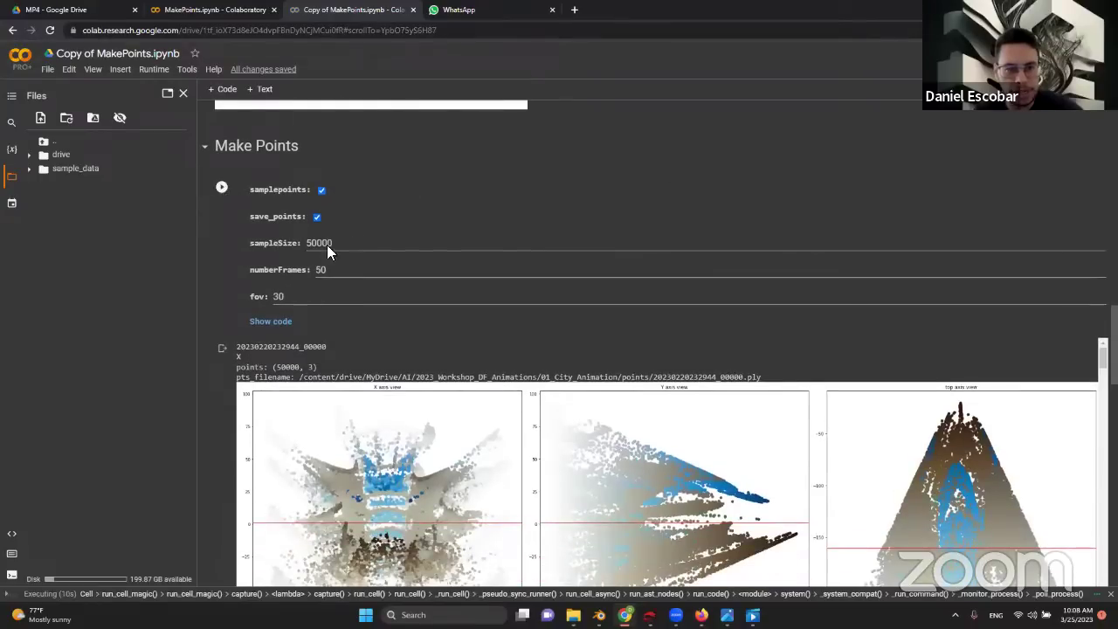
drag(326, 244, 310, 234)
scroll(290, 191, up, 1)
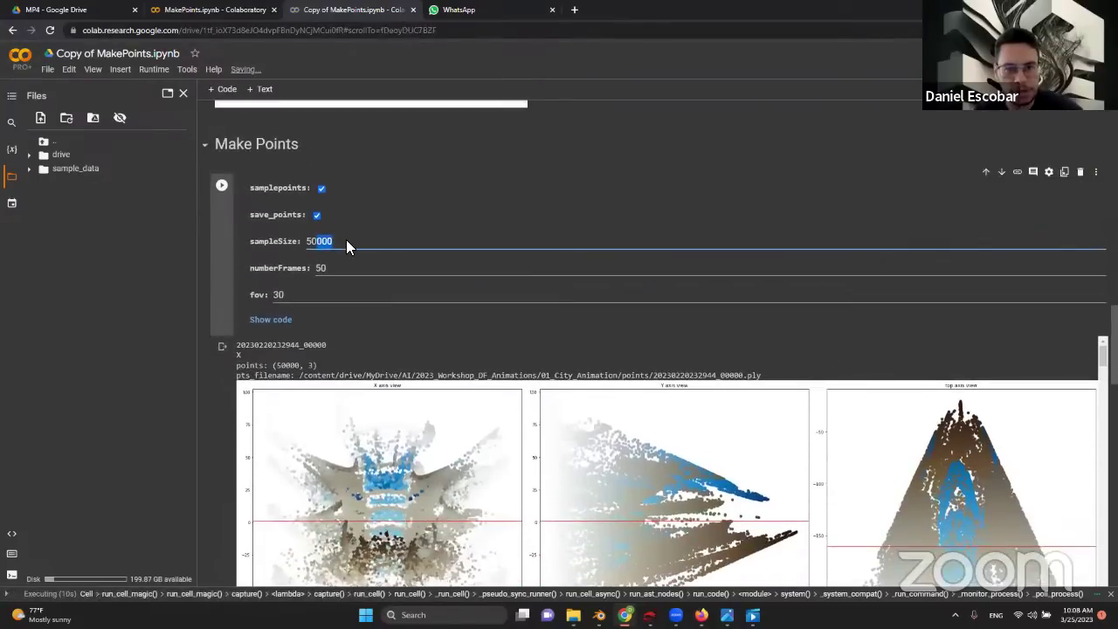
double_click(336, 244)
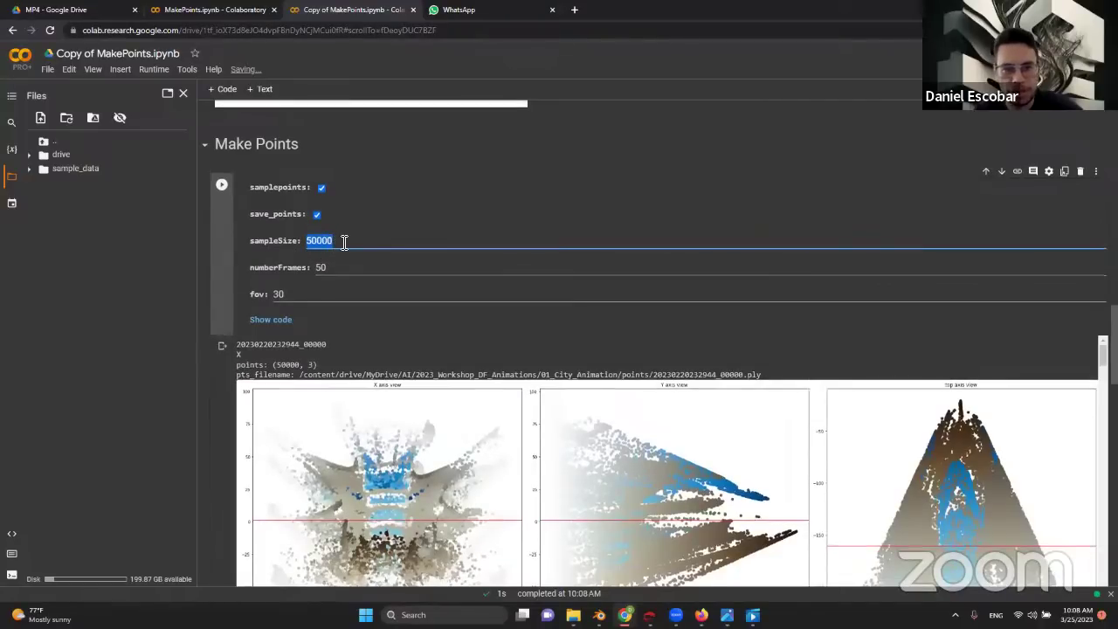
drag(344, 244, 309, 245)
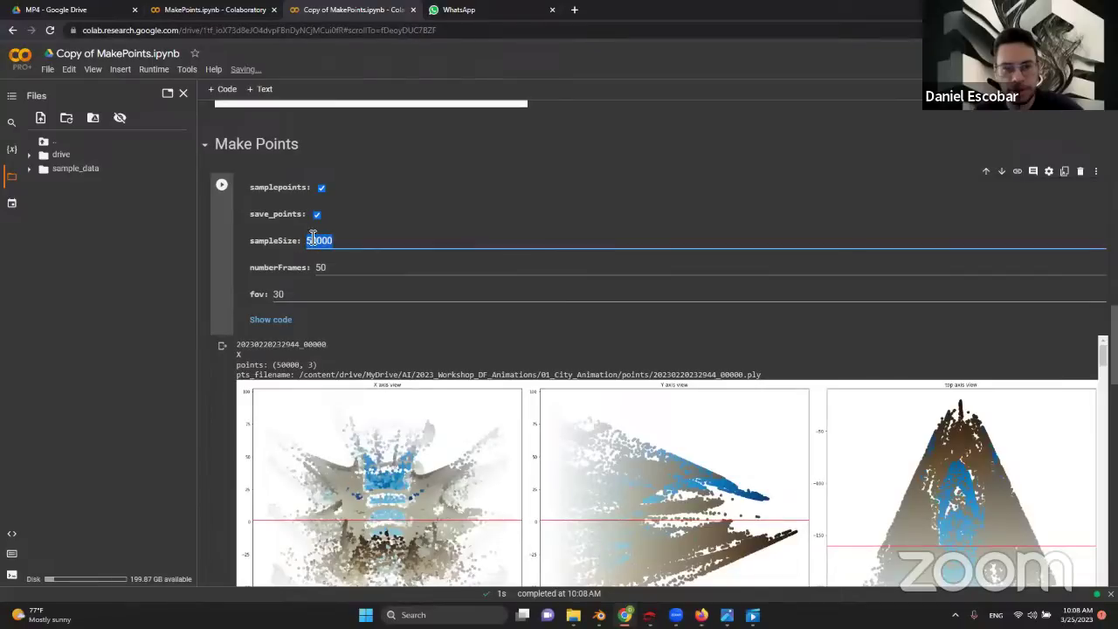
click(344, 243)
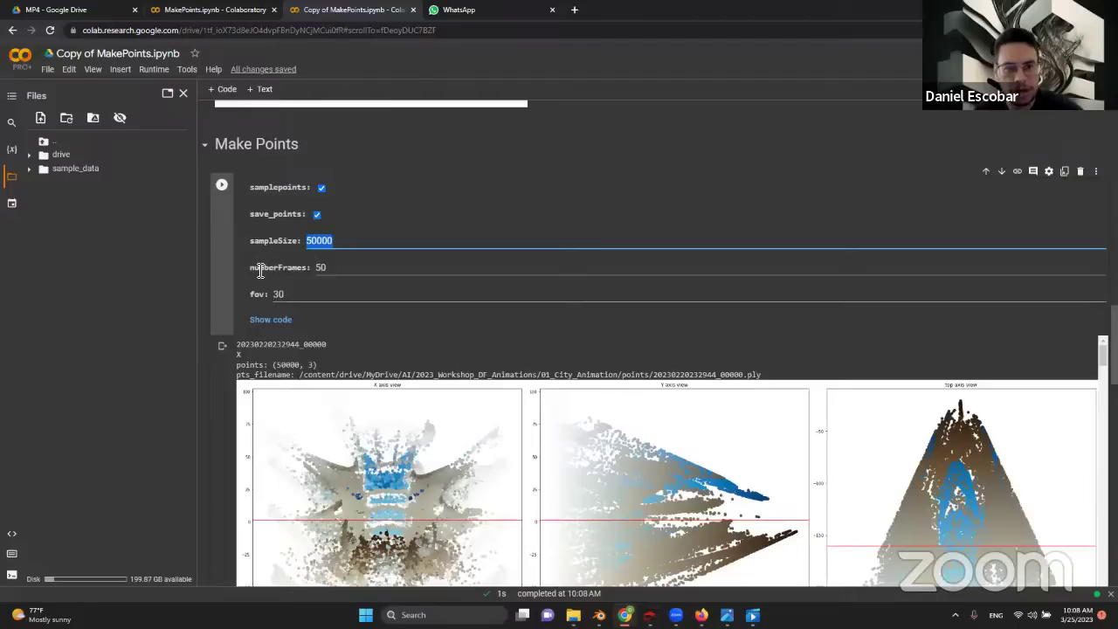
click(359, 267)
drag(359, 267, 313, 267)
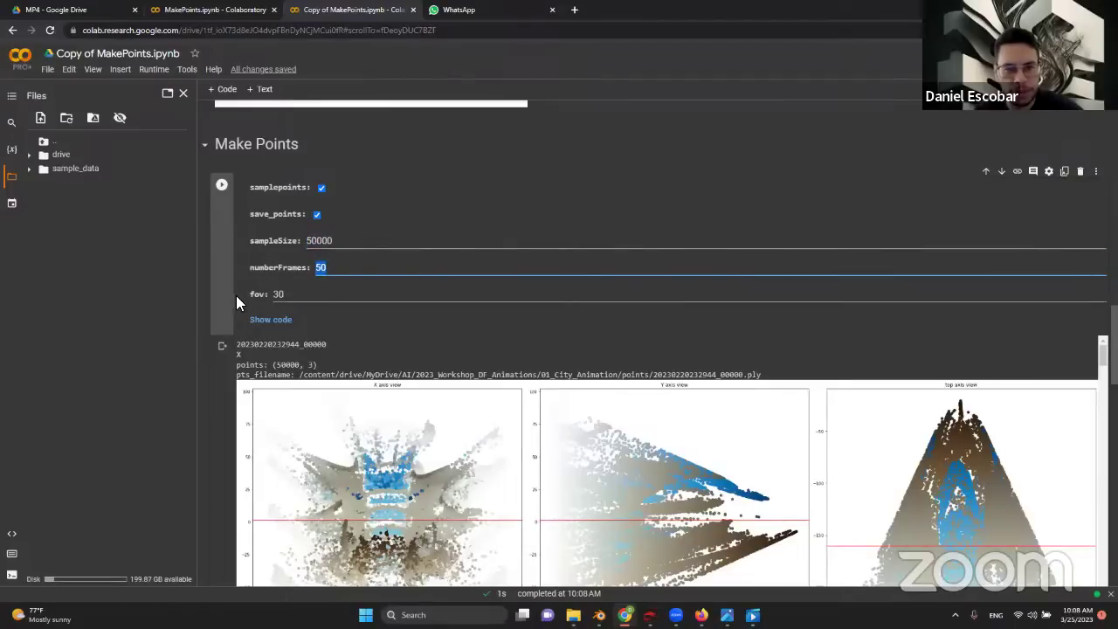
drag(297, 294, 277, 299)
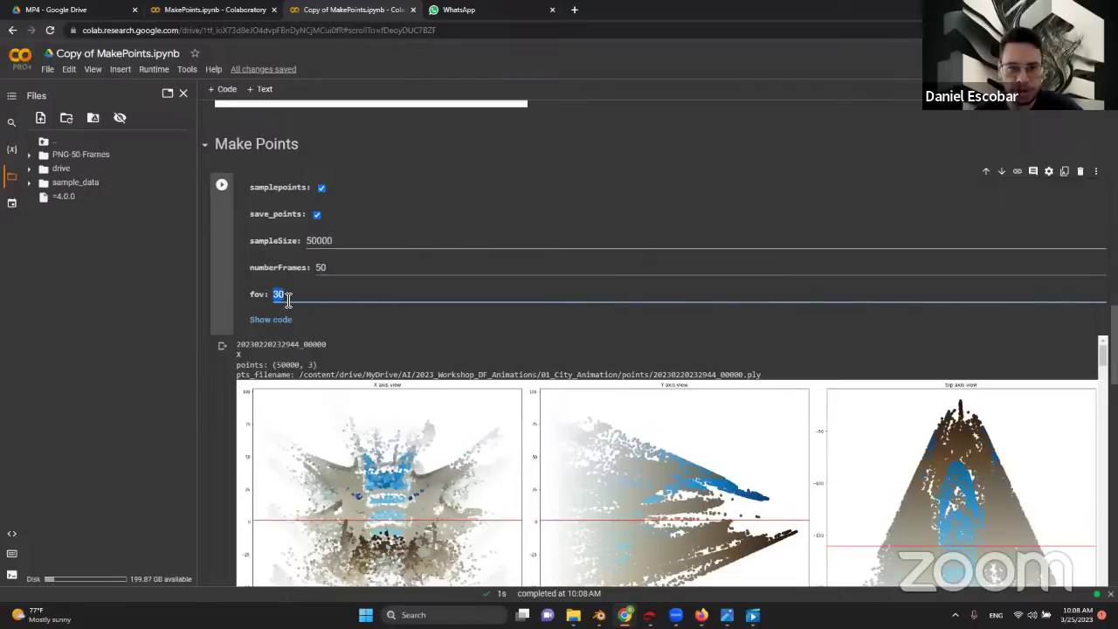
scroll(292, 295, down, 1)
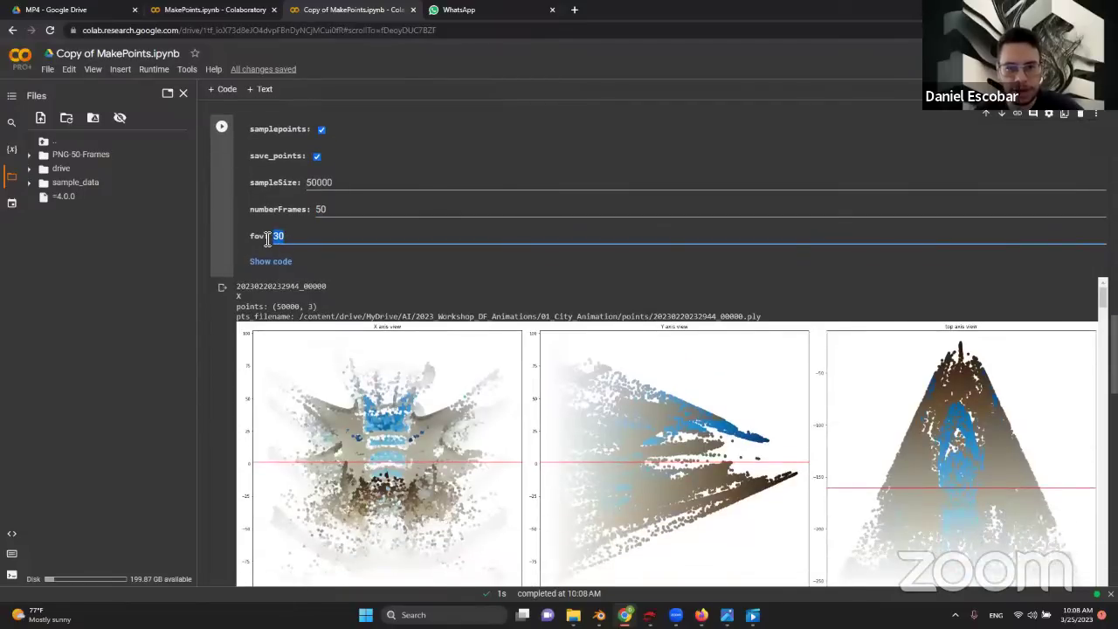
scroll(268, 238, down, 2)
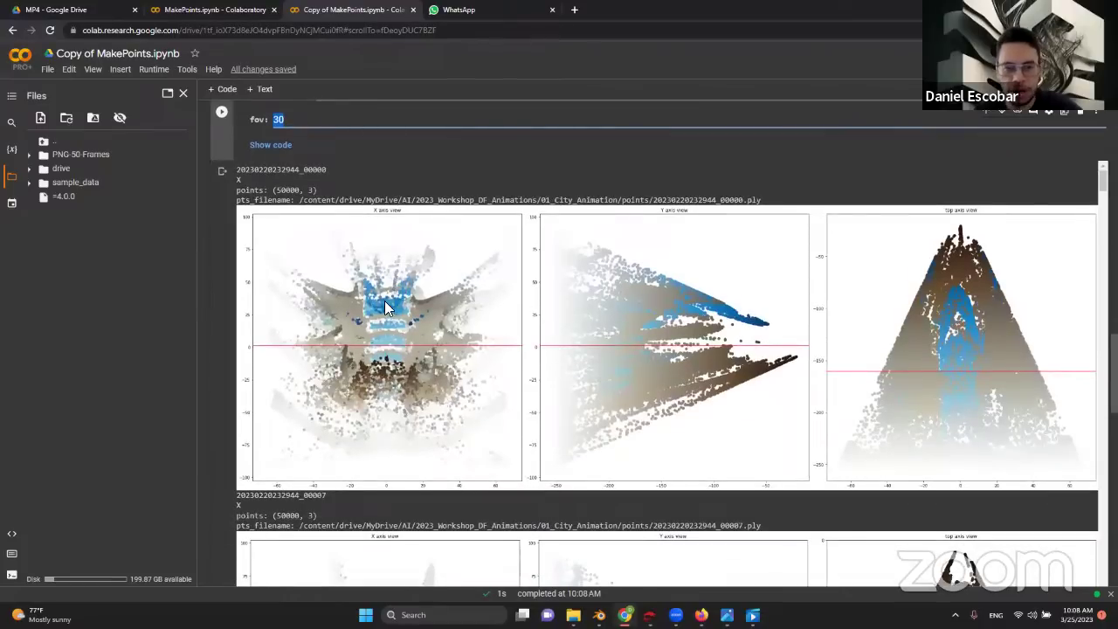
- Compare the X, Y and top axis point cloud views of frames 00000 and 00007 with the Make Points settings above them
scroll(395, 318, down, 1)
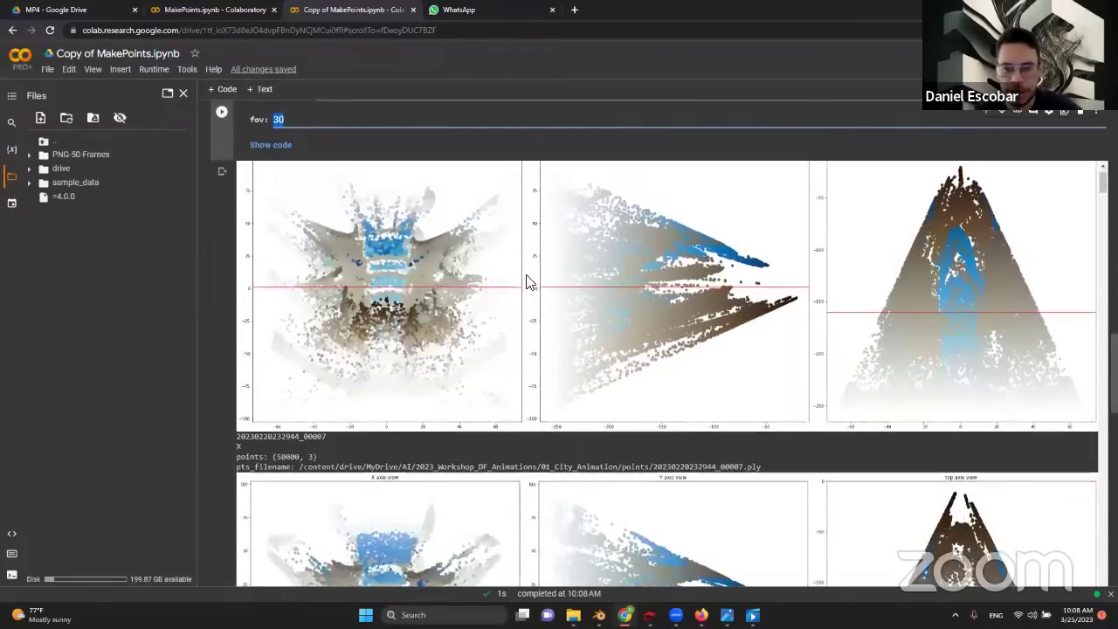
scroll(483, 288, down, 1)
scroll(415, 340, down, 1)
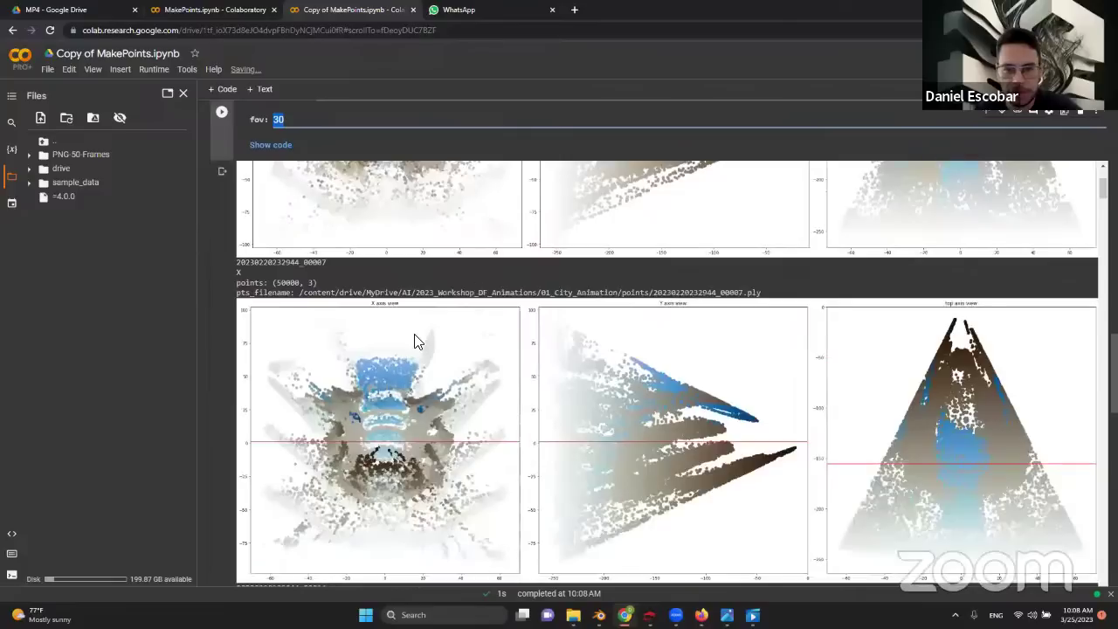
scroll(416, 341, up, 1)
scroll(465, 316, up, 1)
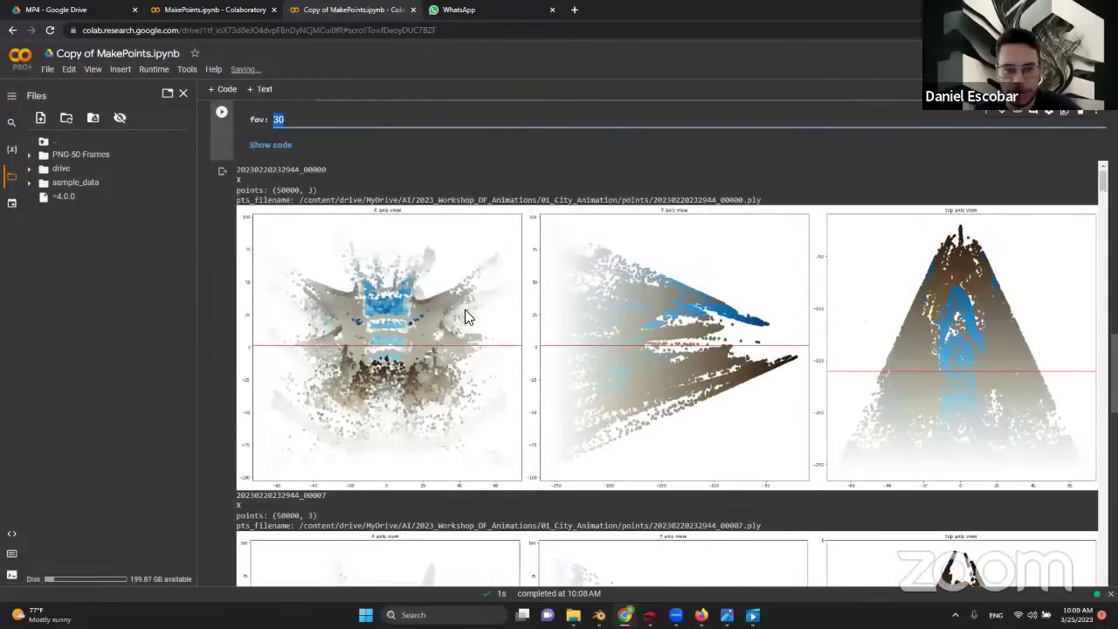
scroll(445, 332, down, 1)
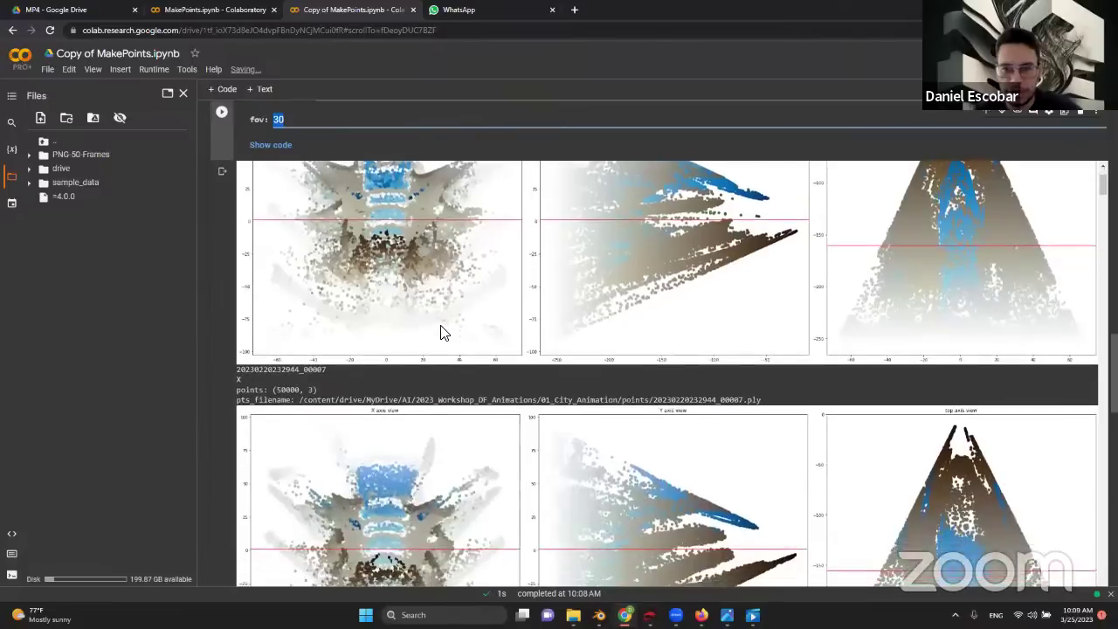
scroll(441, 332, down, 1)
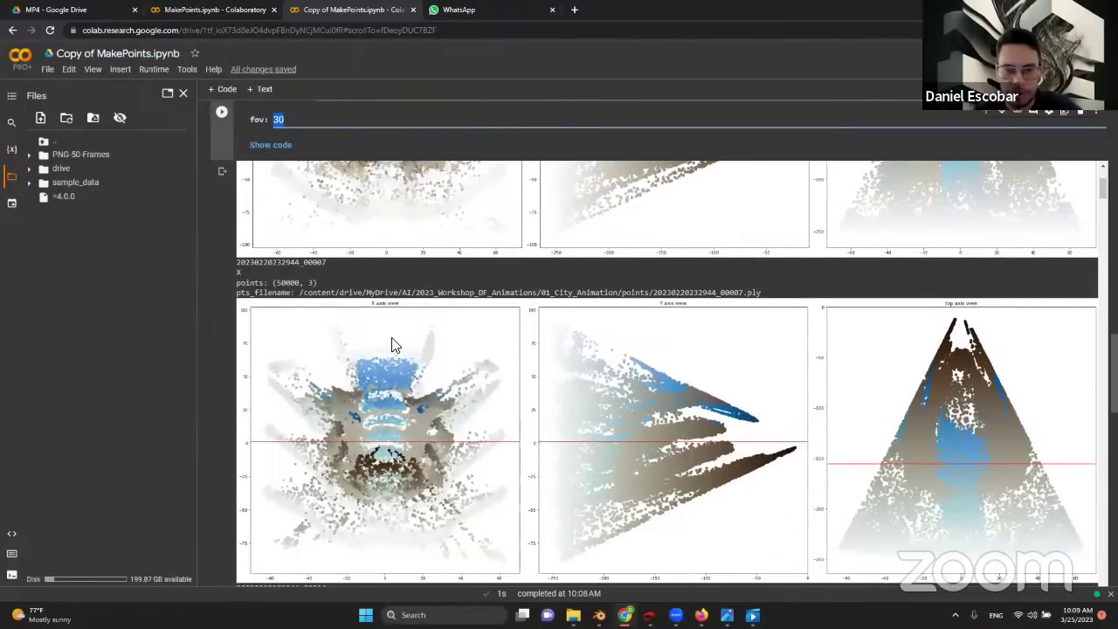
scroll(391, 344, up, 20)
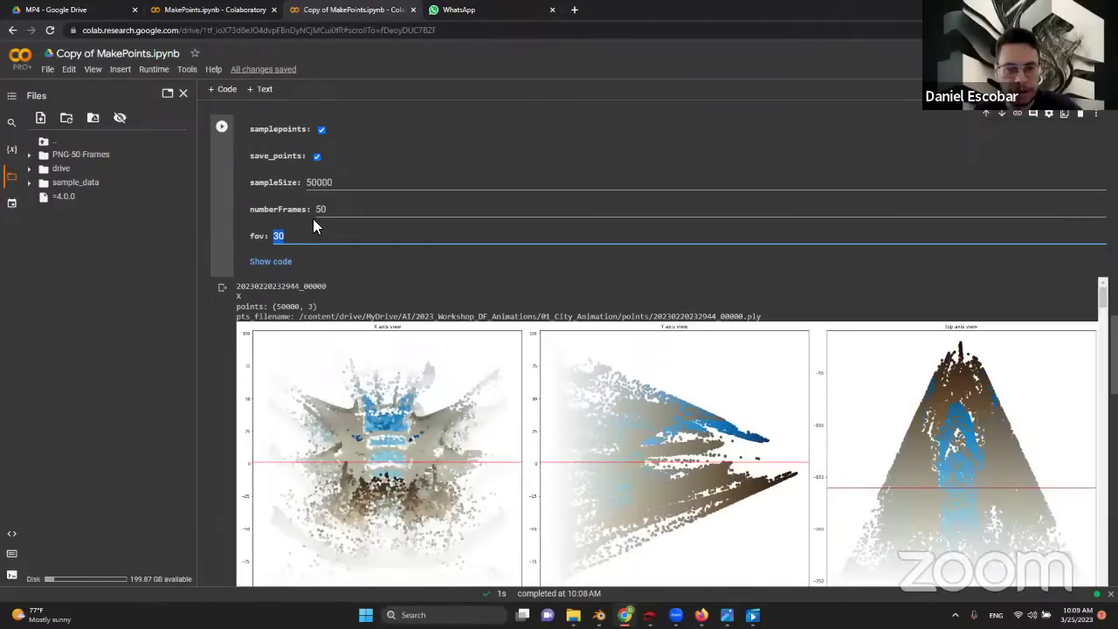
scroll(302, 222, down, 7)
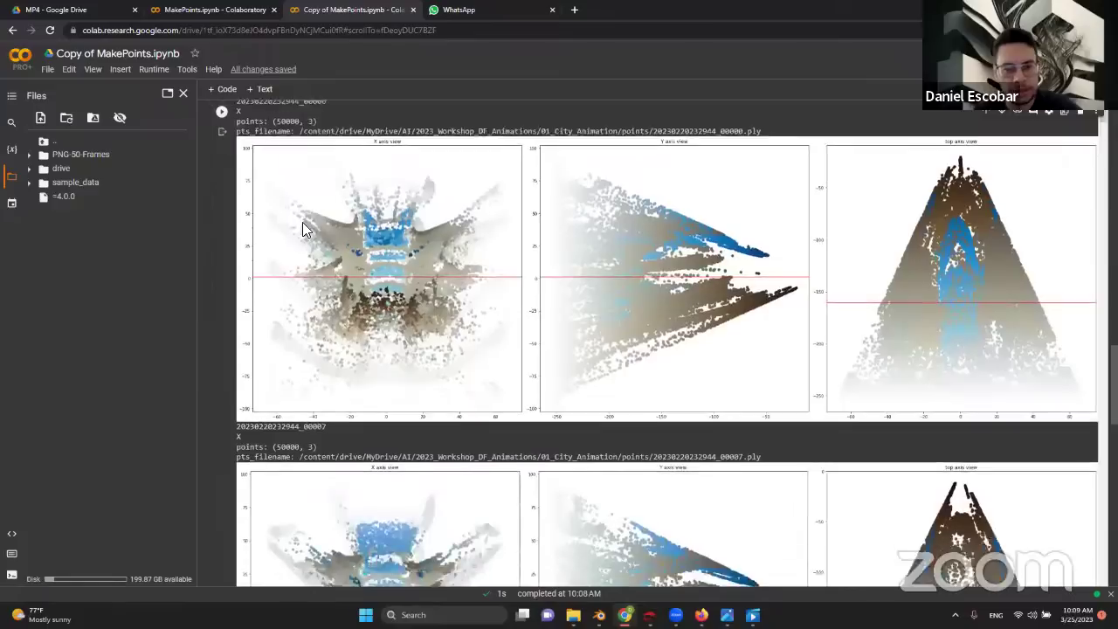
scroll(302, 225, up, 5)
scroll(310, 349, up, 3)
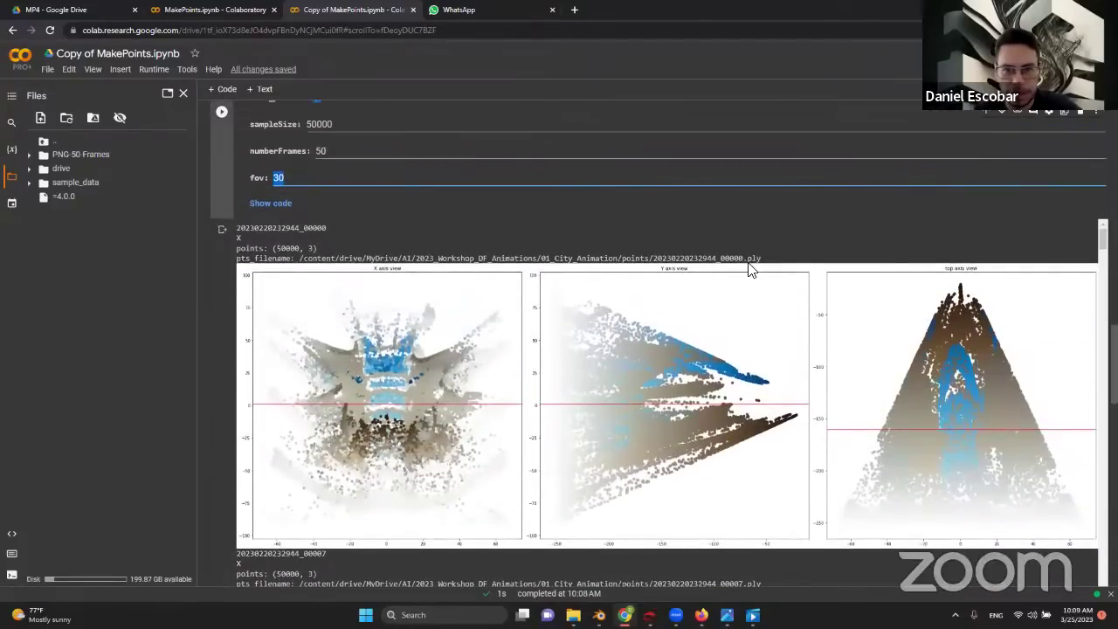
- Highlight the first frame's pts_filename path and review the axis view outputs of the following frames through 00049
drag(760, 257, 261, 260)
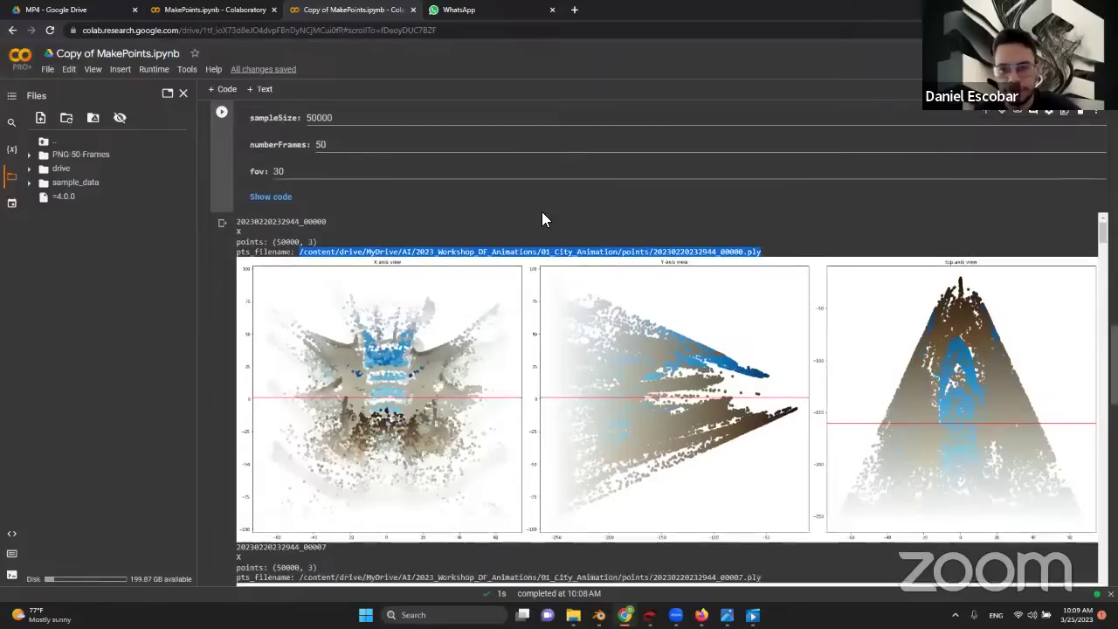
scroll(541, 219, down, 1)
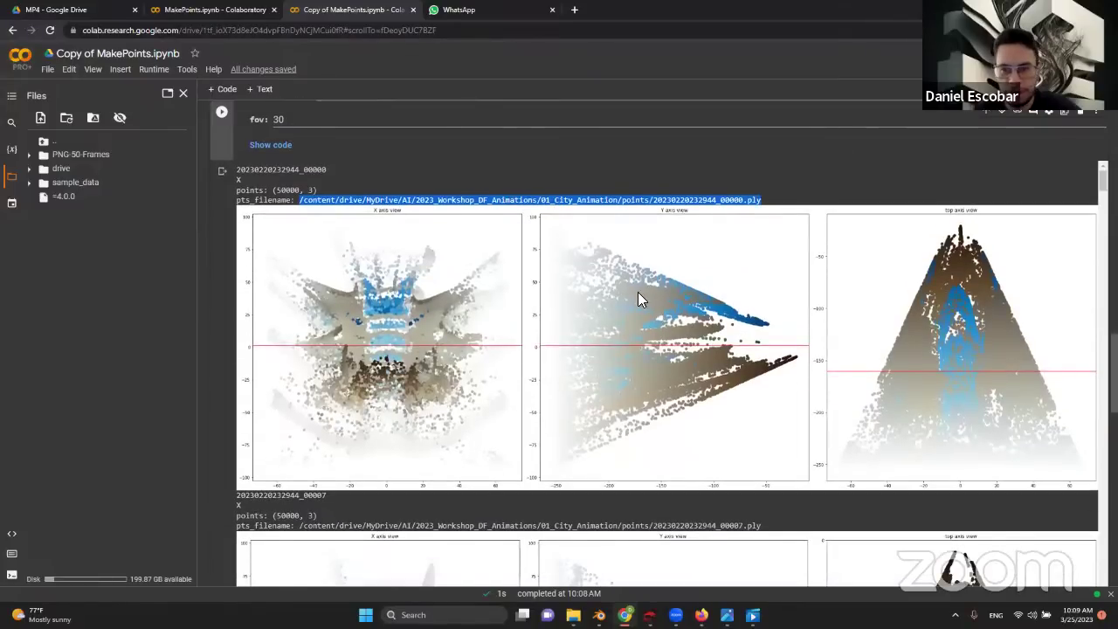
scroll(567, 301, down, 5)
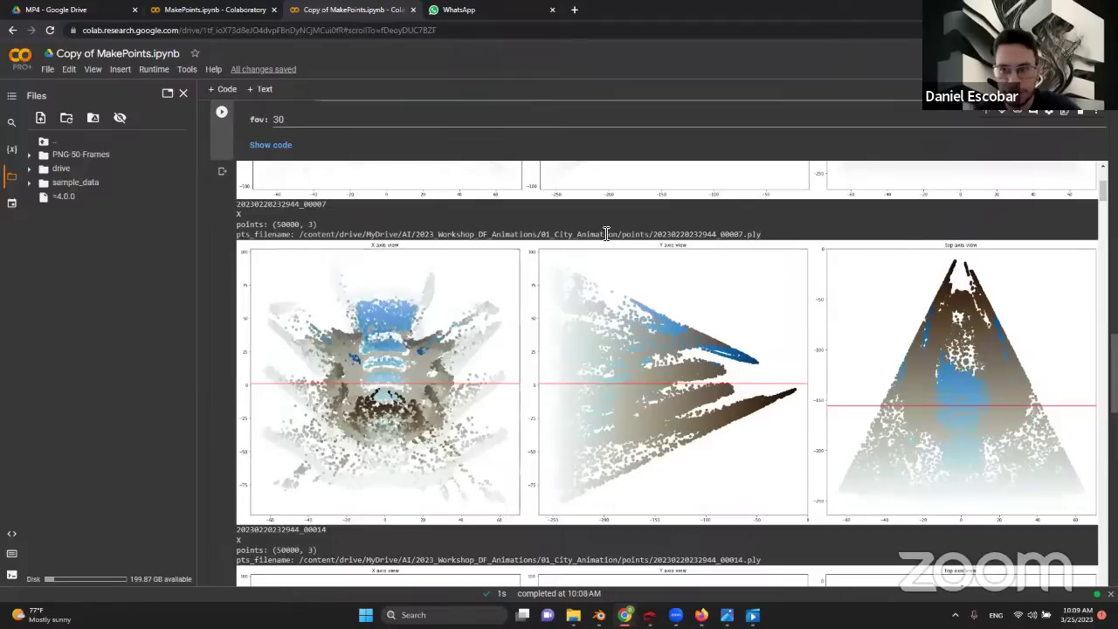
scroll(584, 266, down, 1)
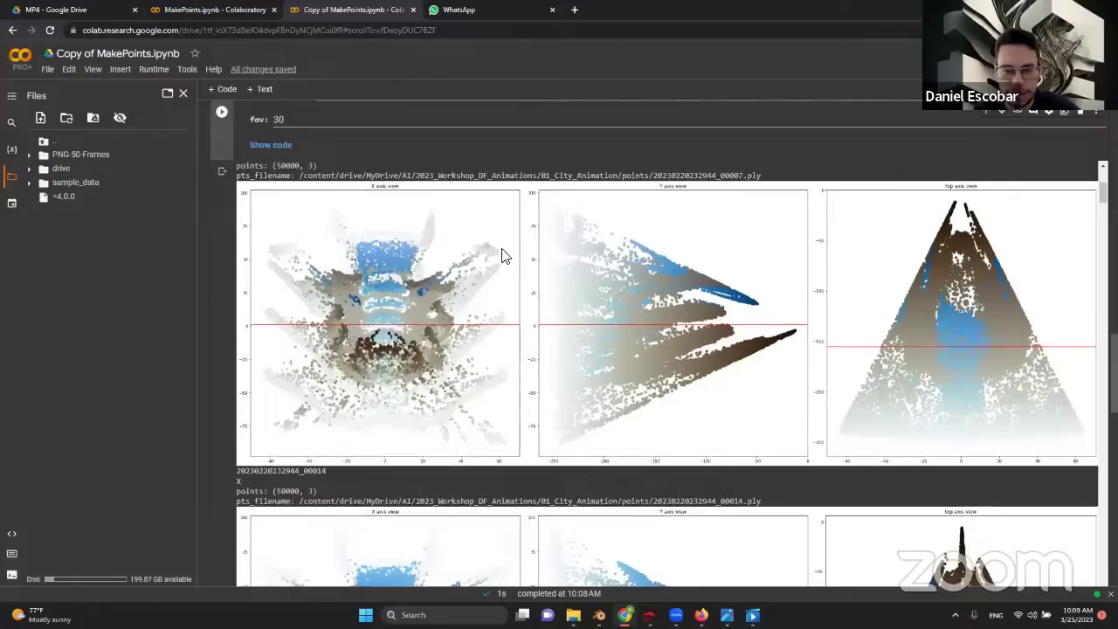
scroll(507, 252, down, 4)
scroll(642, 223, down, 13)
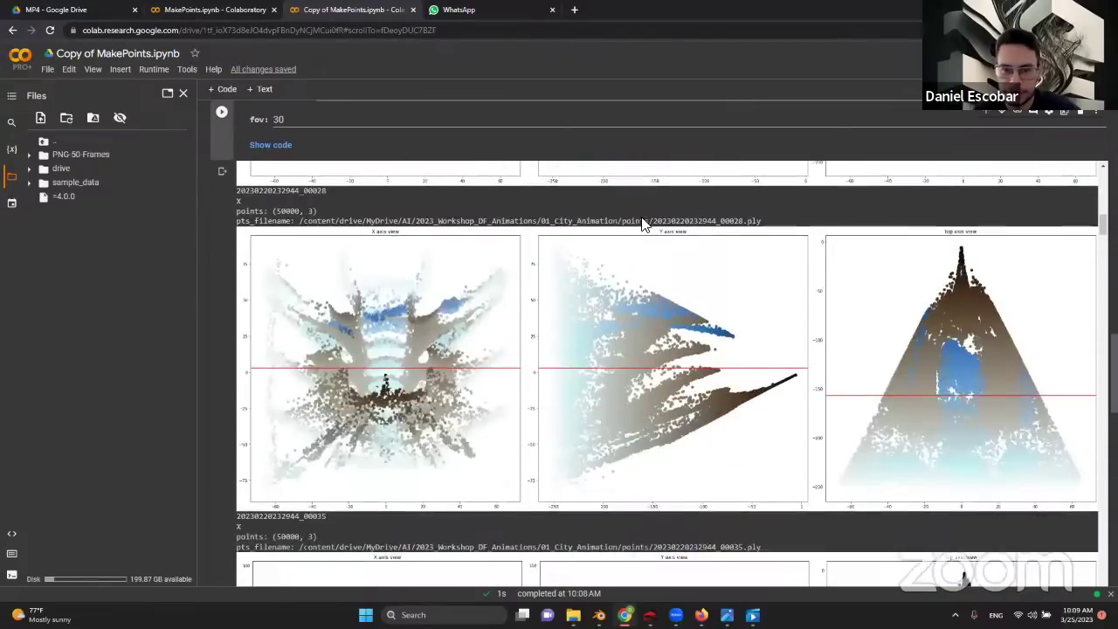
scroll(646, 220, down, 1)
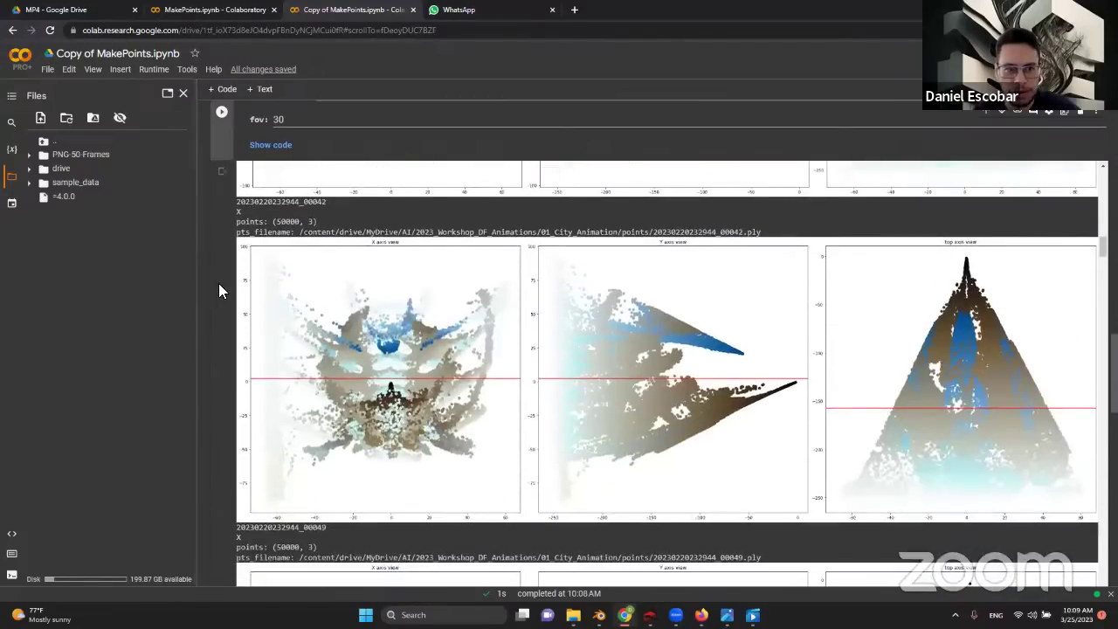
scroll(204, 307, down, 8)
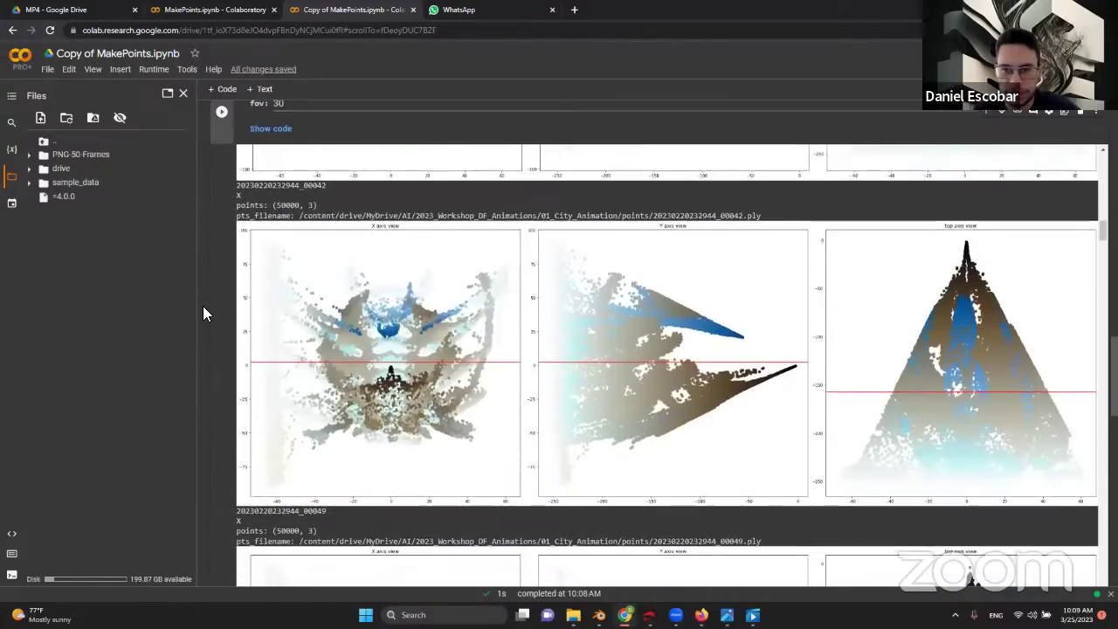
- Examine the Zip Points Folder and download section and its list of zipped .ply files
scroll(212, 301, down, 1)
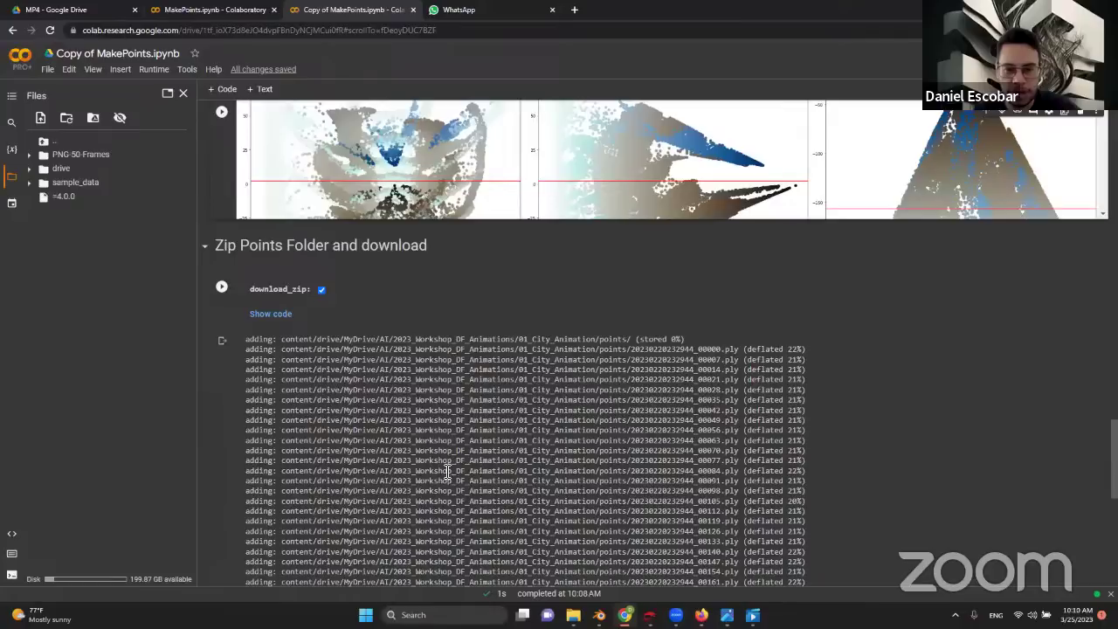
mouse_move(573, 615)
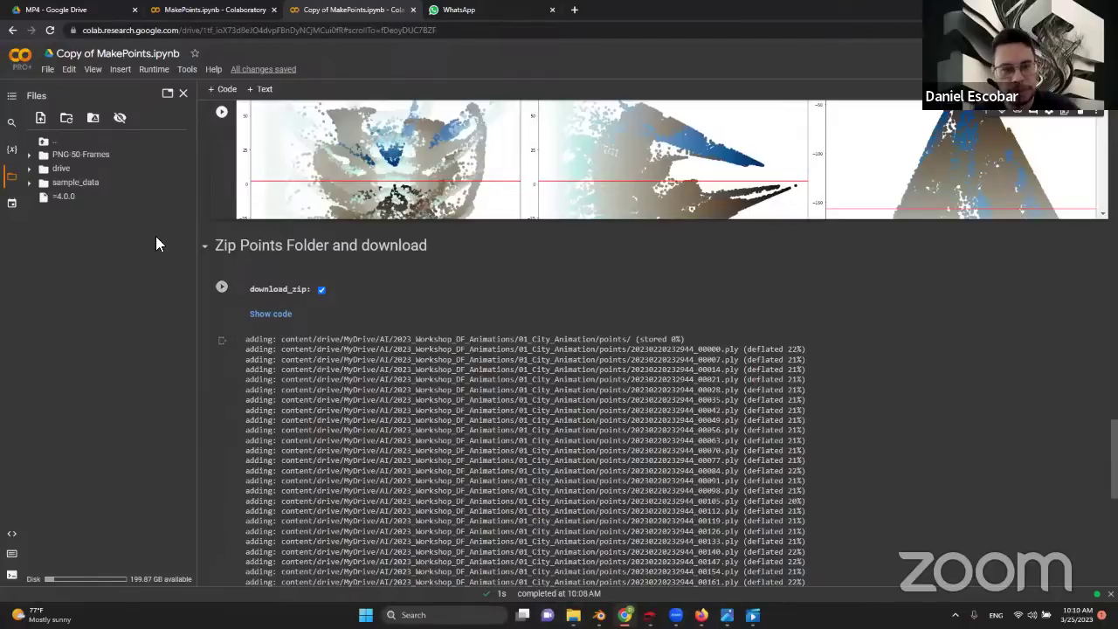
scroll(218, 339, down, 5)
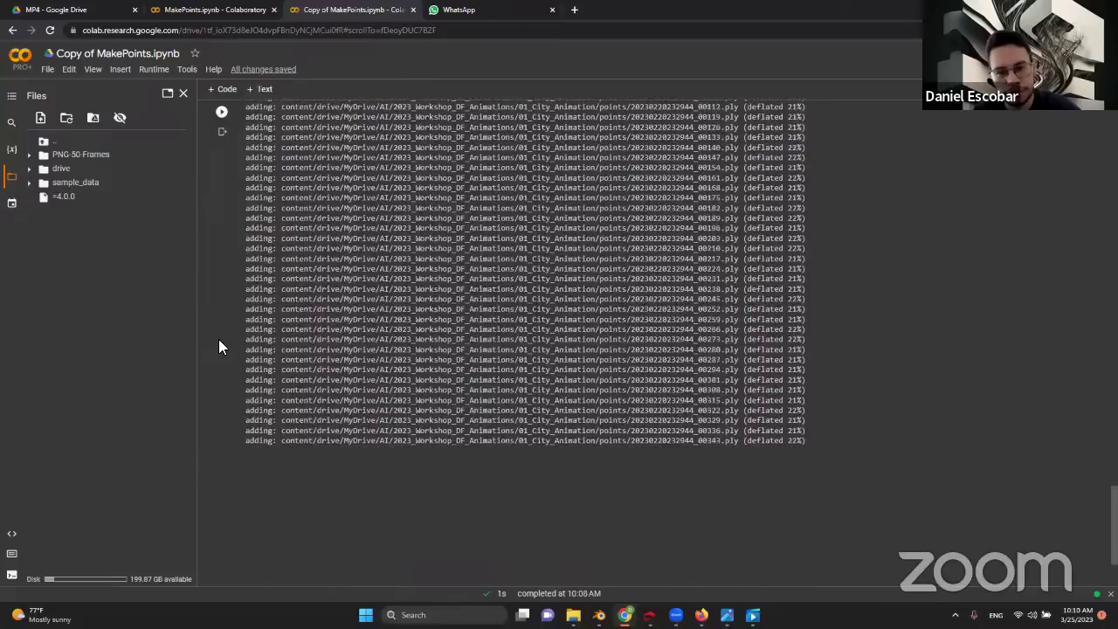
scroll(218, 346, up, 1)
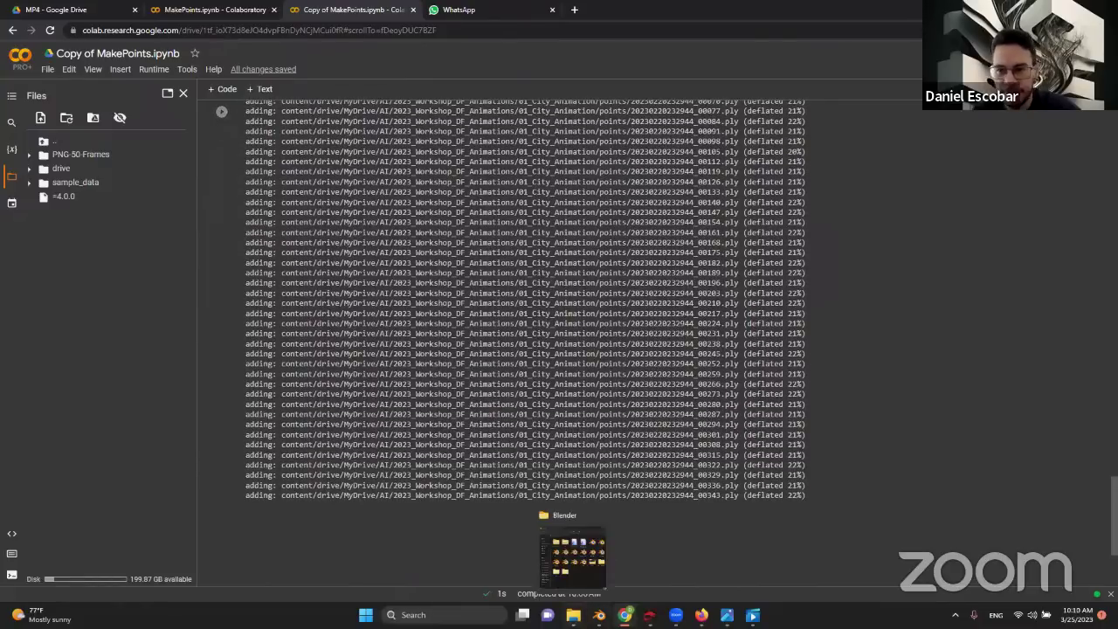
- Switch to the Blender folder in File Explorer and open the extracted 01_City_Animation folder through its nested subfolders down to points
click(574, 537)
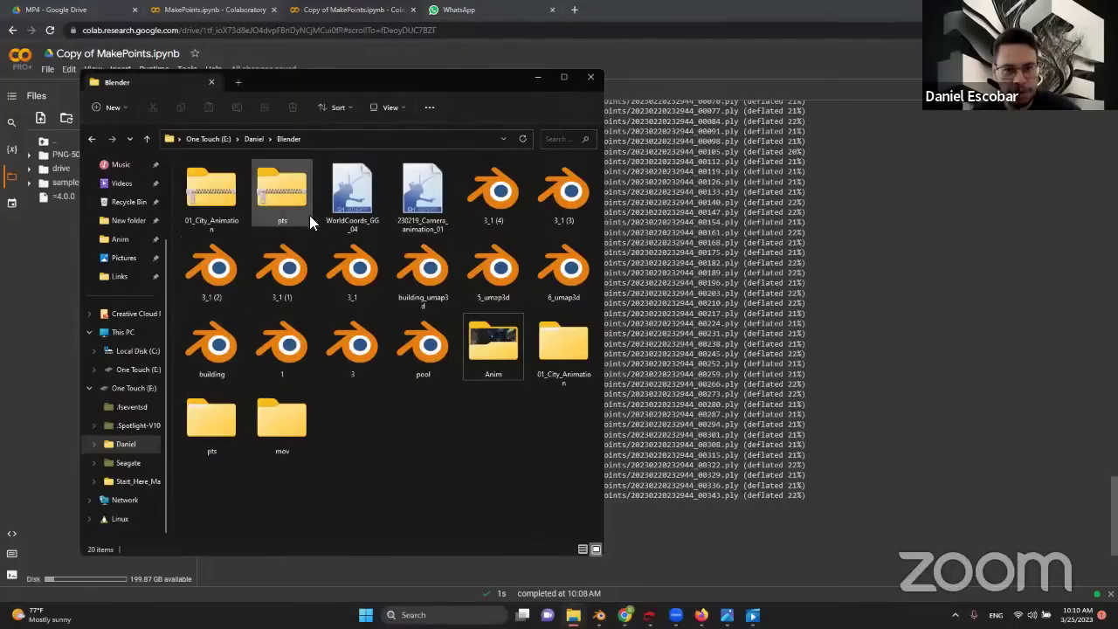
double_click(543, 358)
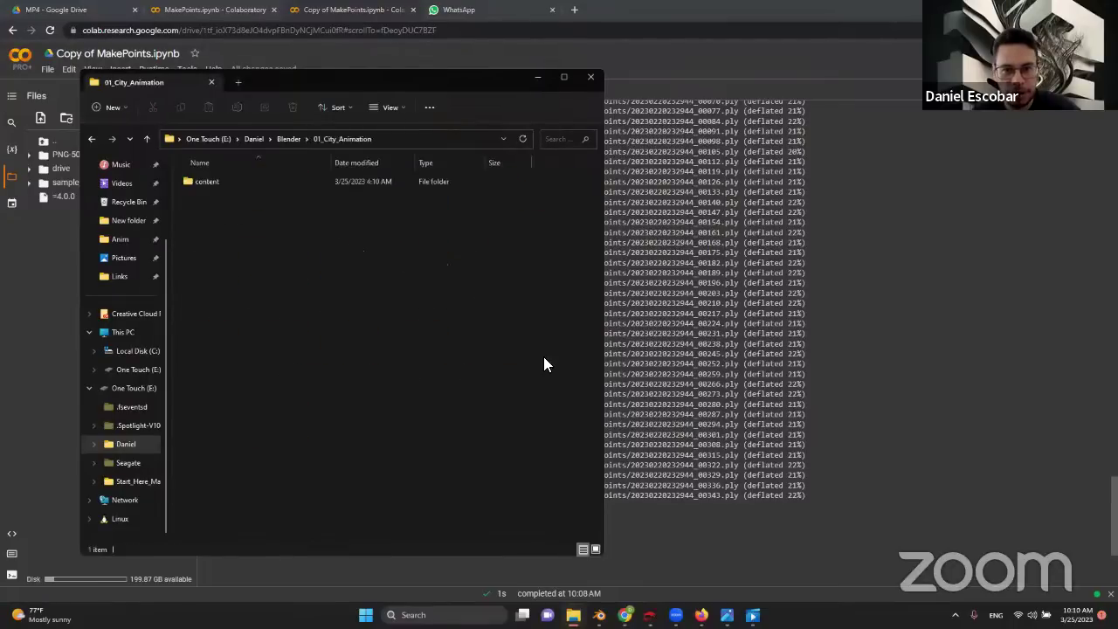
click(258, 182)
double_click(259, 181)
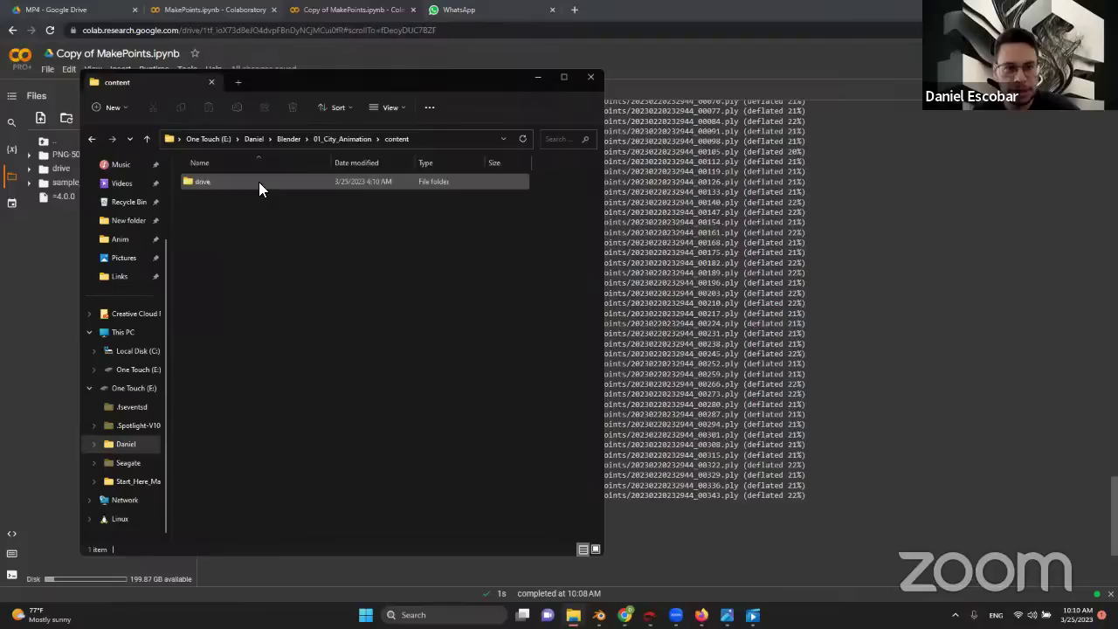
double_click(258, 181)
double_click(258, 182)
double_click(258, 182)
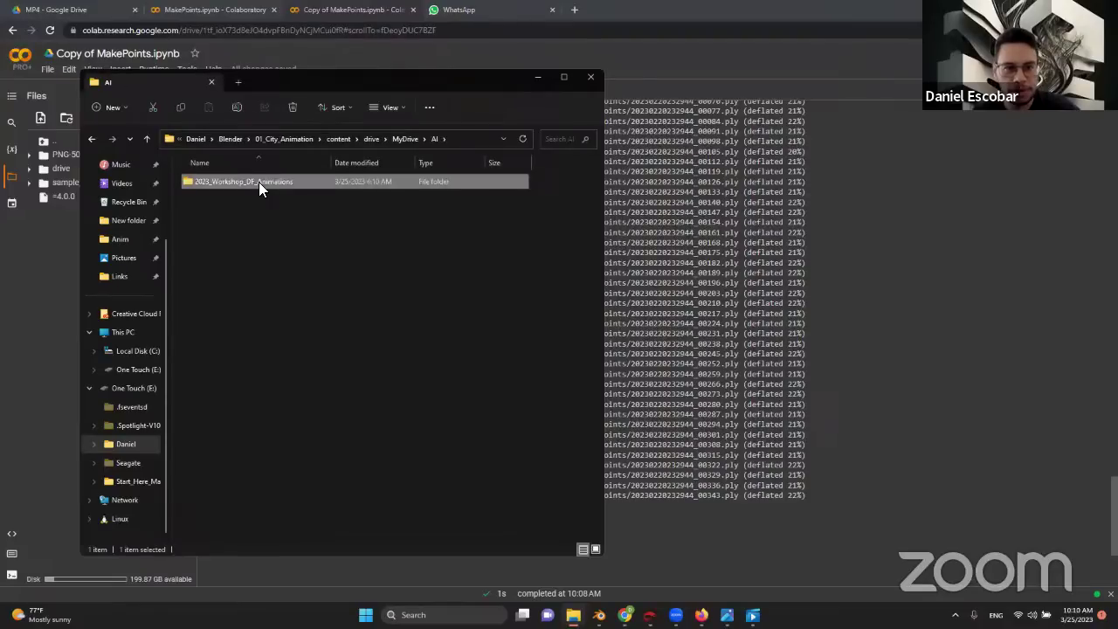
double_click(259, 182)
double_click(259, 181)
double_click(259, 181)
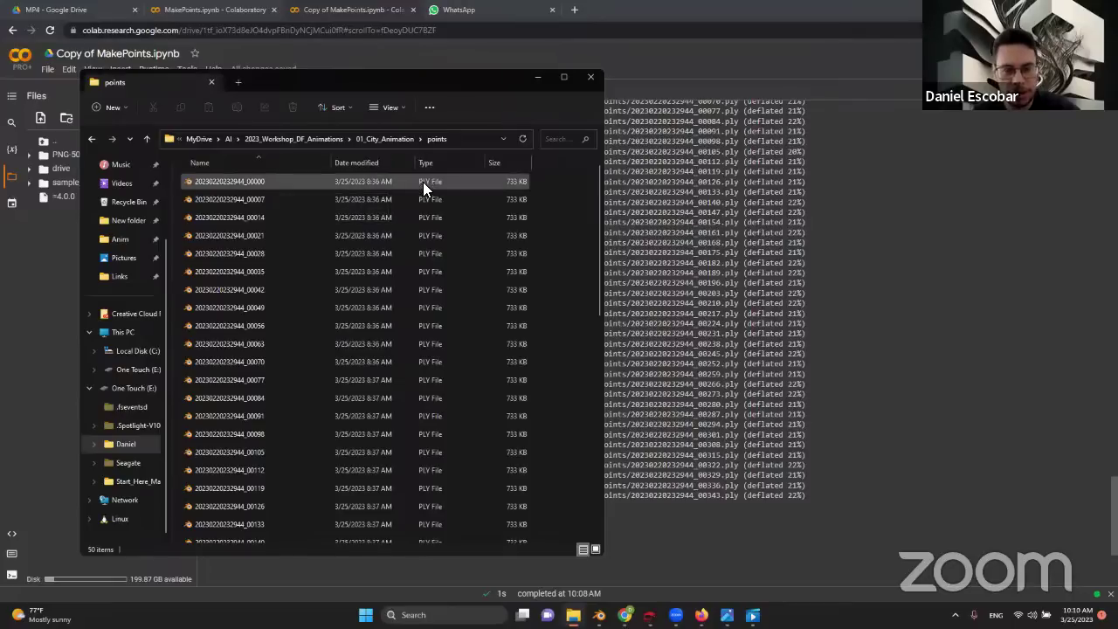
- Switch to Blender's WorkshopSample.blend scene, set the viewport to wireframe shading and view the whole point cloud outside the camera
click(599, 615)
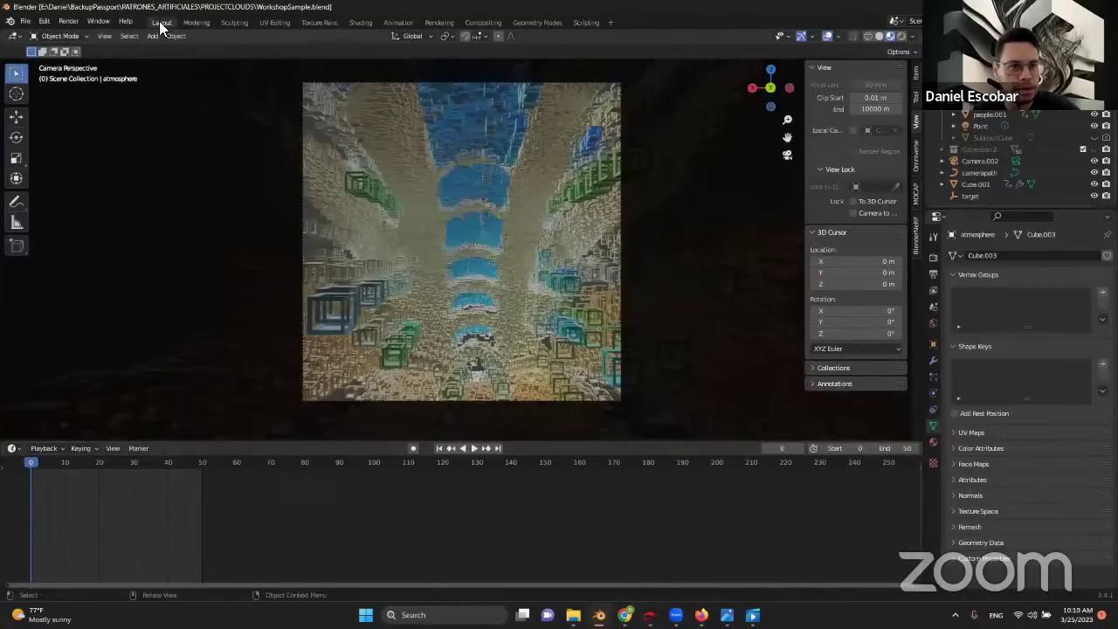
click(878, 36)
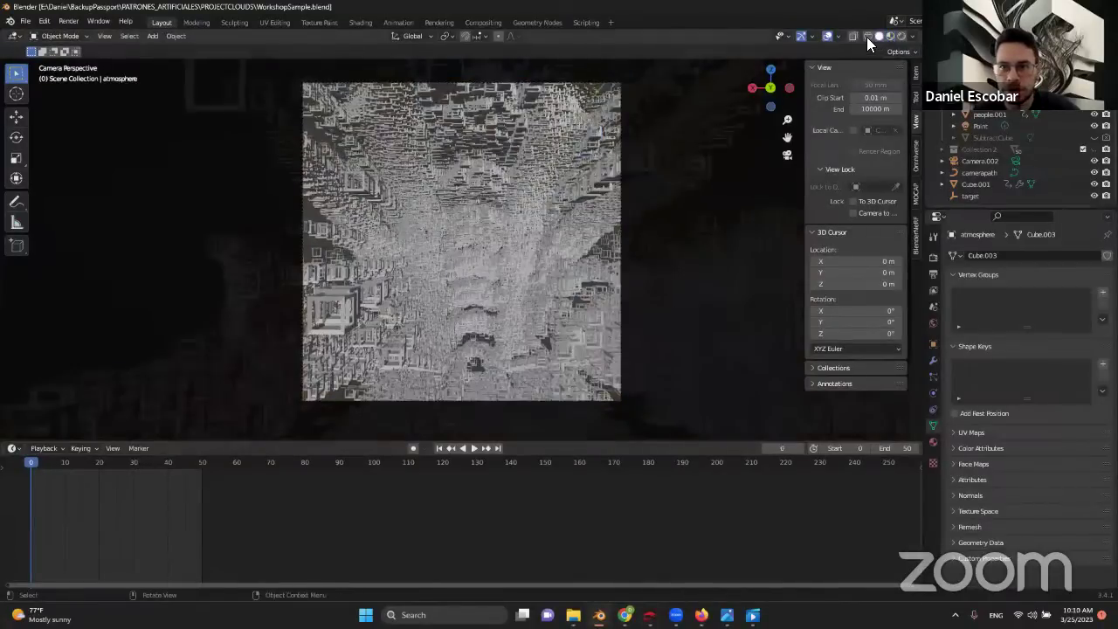
click(867, 36)
middle_drag(475, 184, 491, 234)
scroll(492, 234, down, 8)
middle_drag(482, 180, 689, 210)
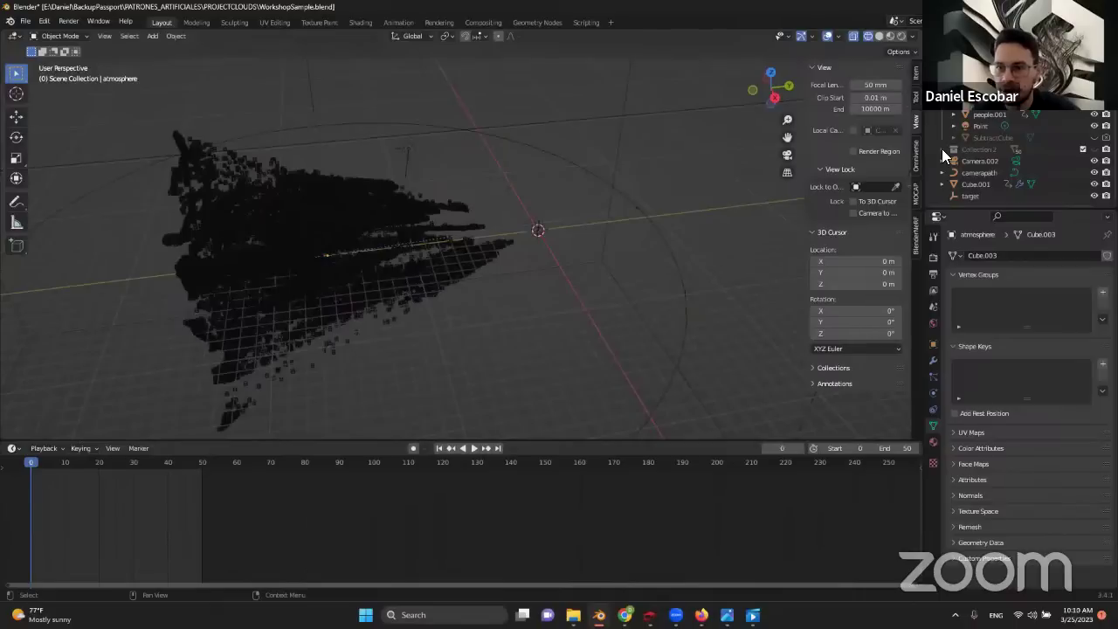
- Create a new collection in the scene's outliner and make it the active collection
scroll(941, 122, up, 2)
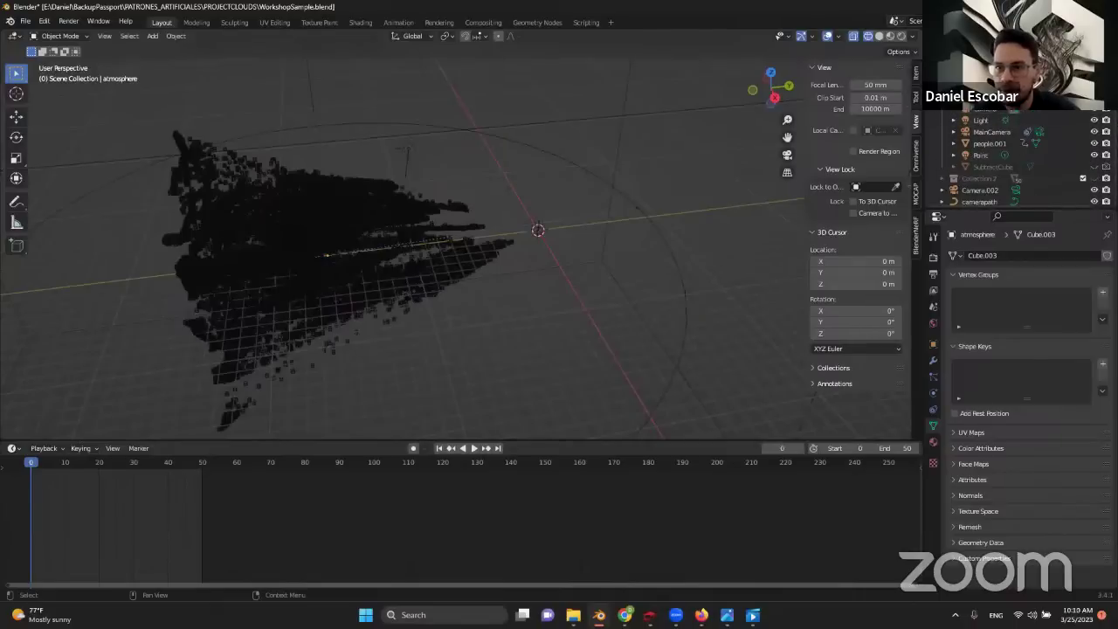
scroll(1013, 157, down, 5)
click(995, 78)
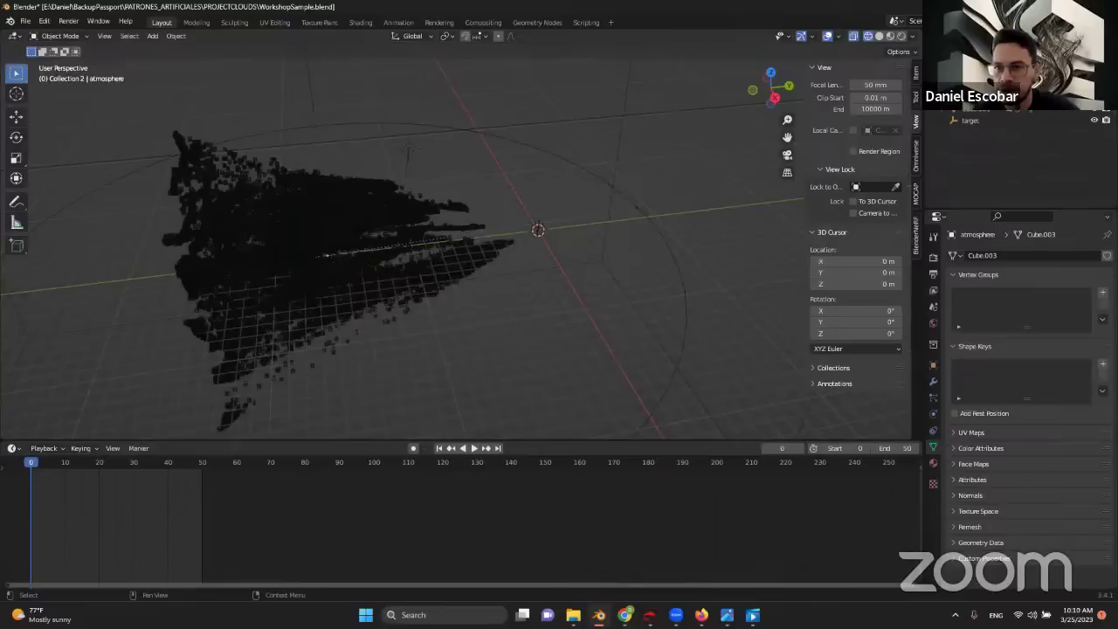
right_click(960, 157)
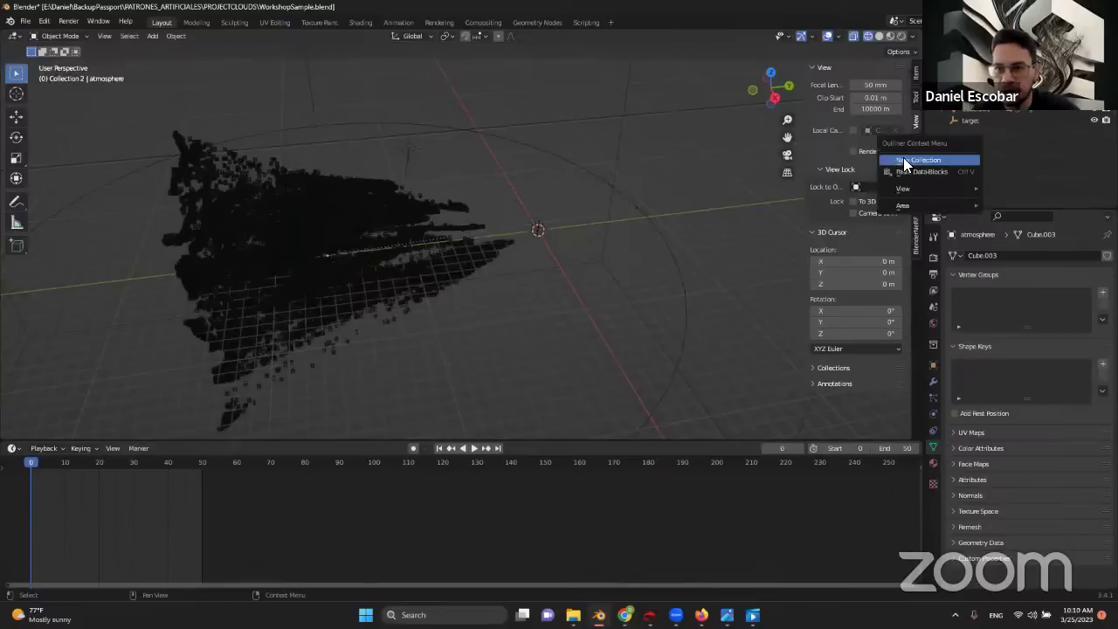
click(904, 161)
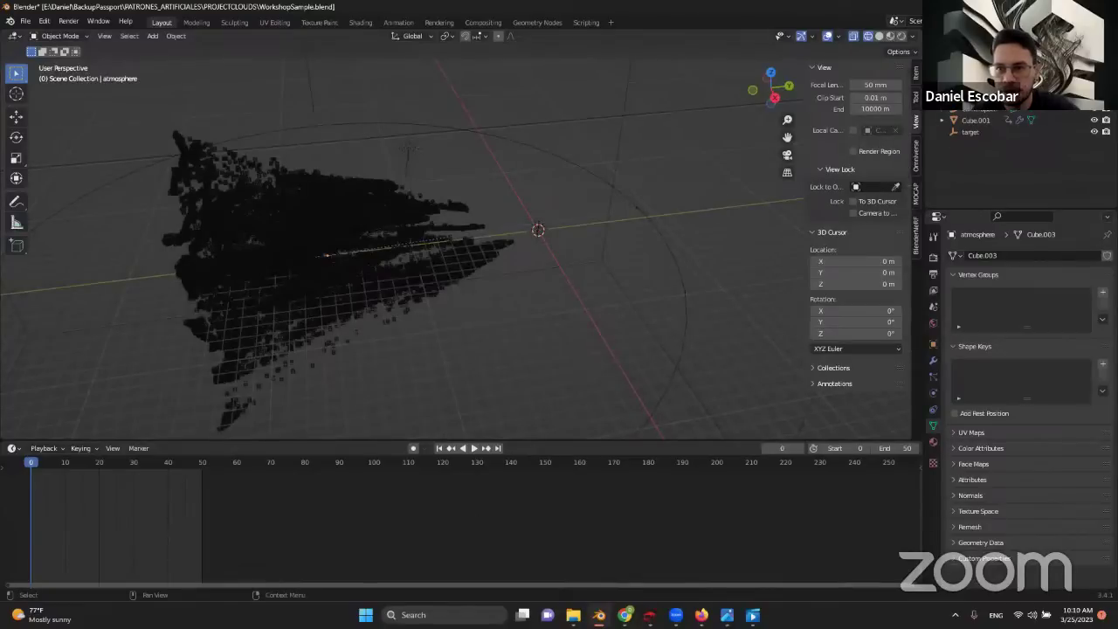
click(996, 96)
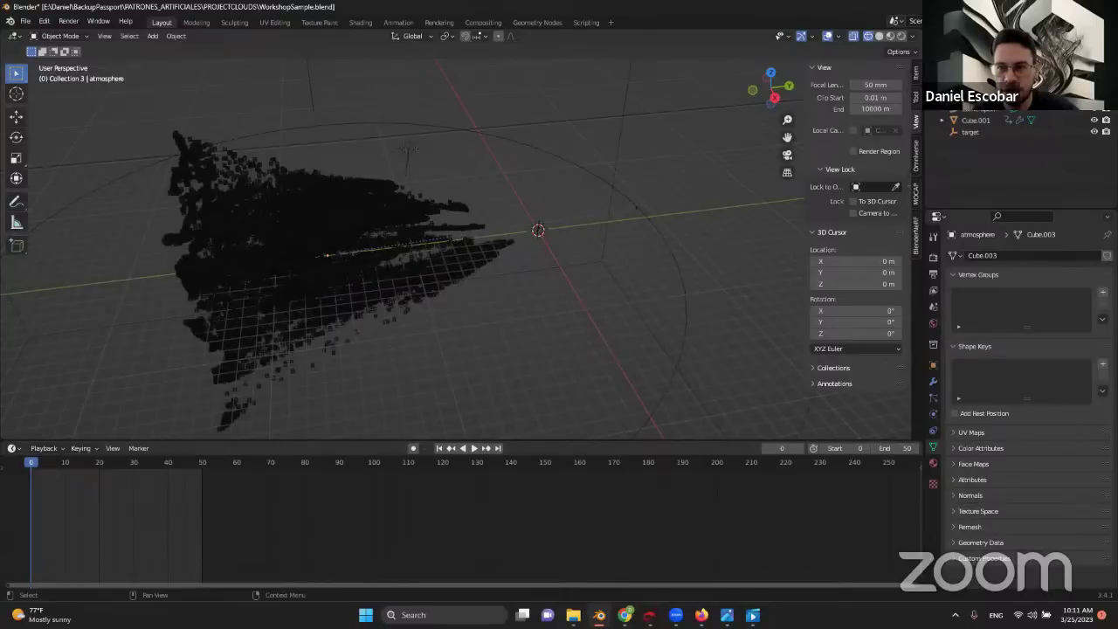
click(25, 20)
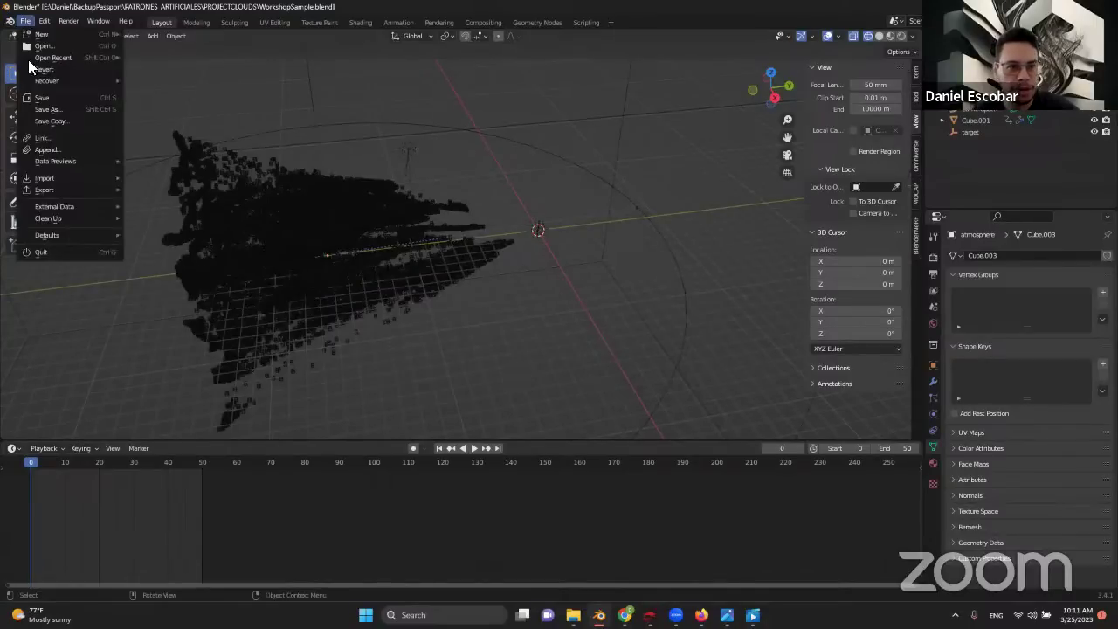
mouse_move(52, 178)
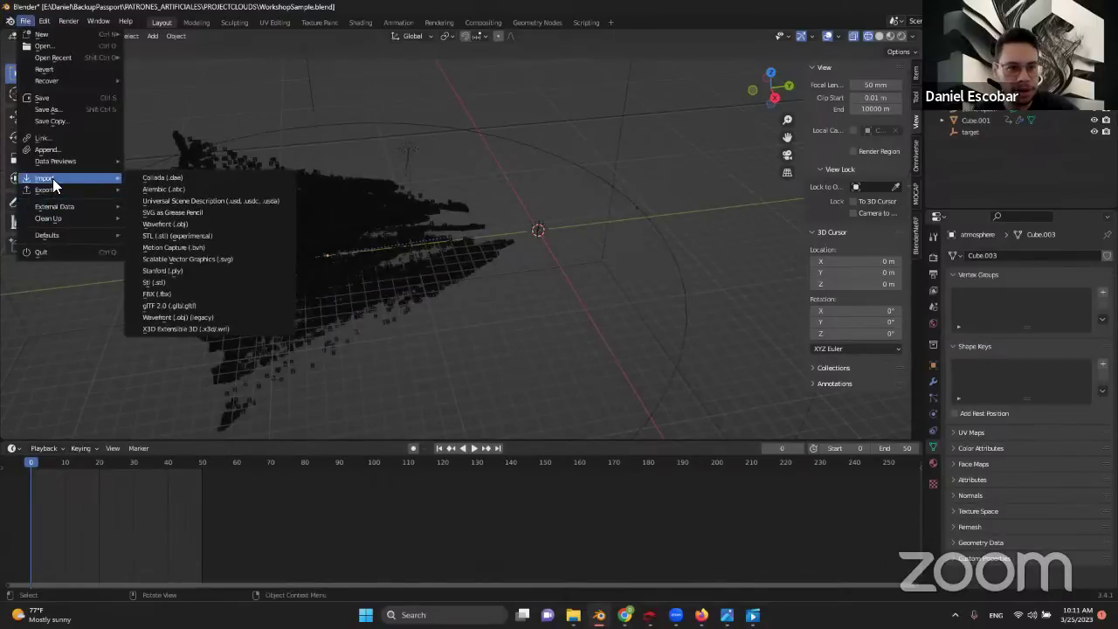
click(170, 271)
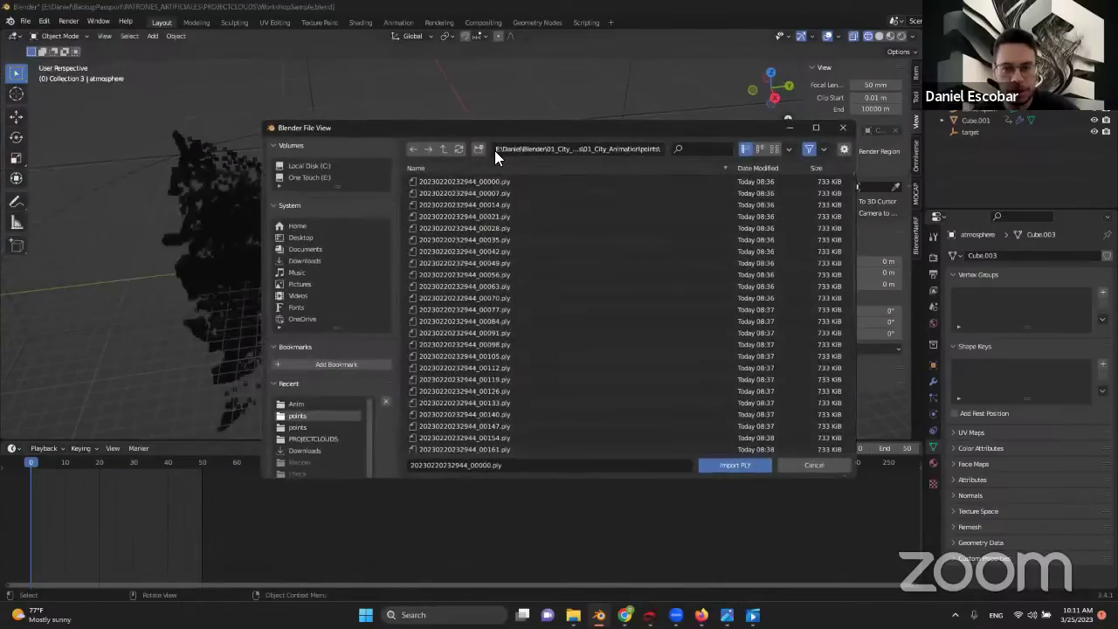
click(475, 182)
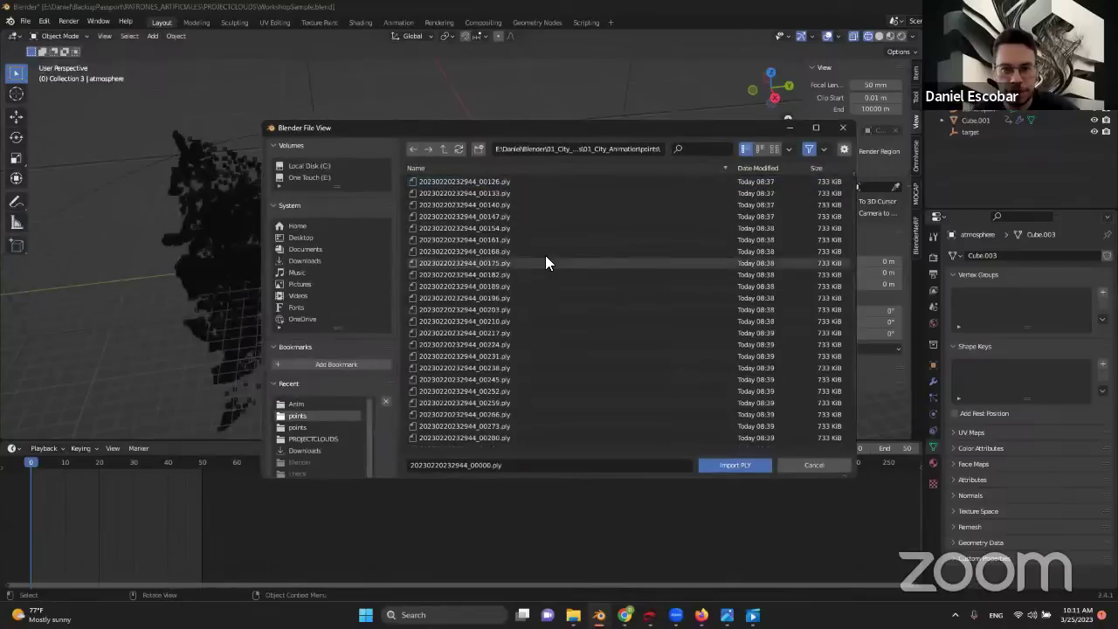
scroll(540, 289, down, 8)
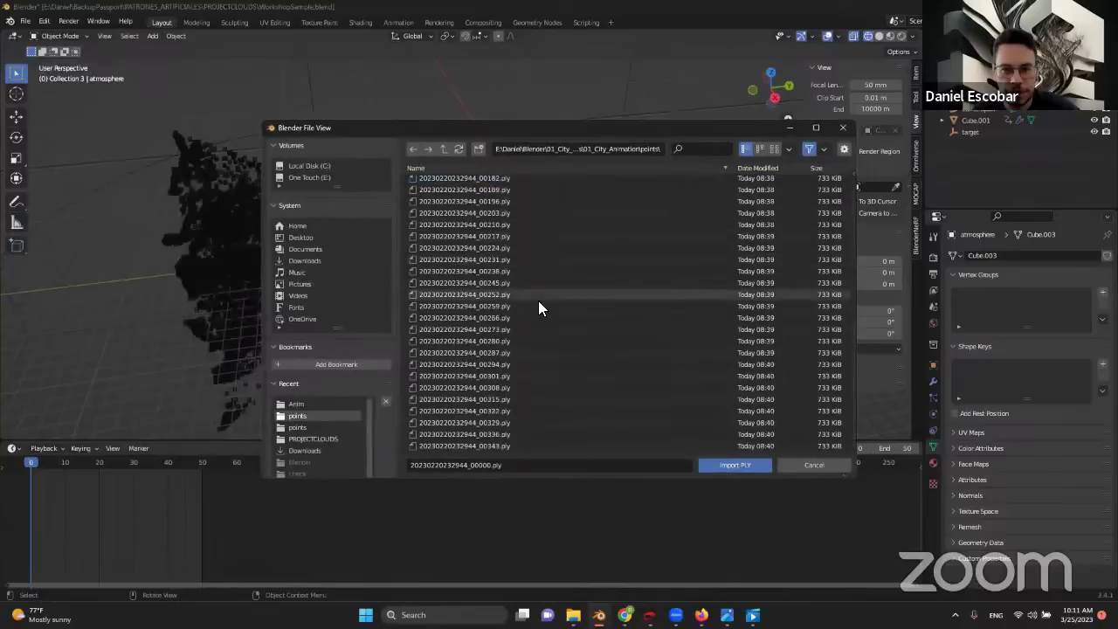
shift+click(522, 447)
scroll(706, 202, up, 8)
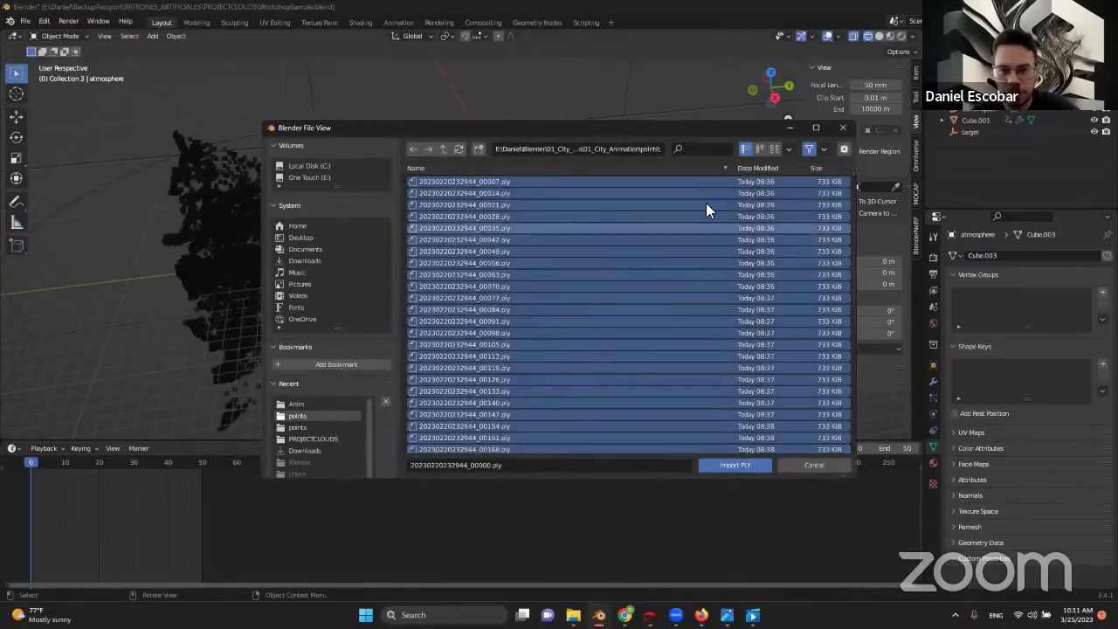
click(732, 464)
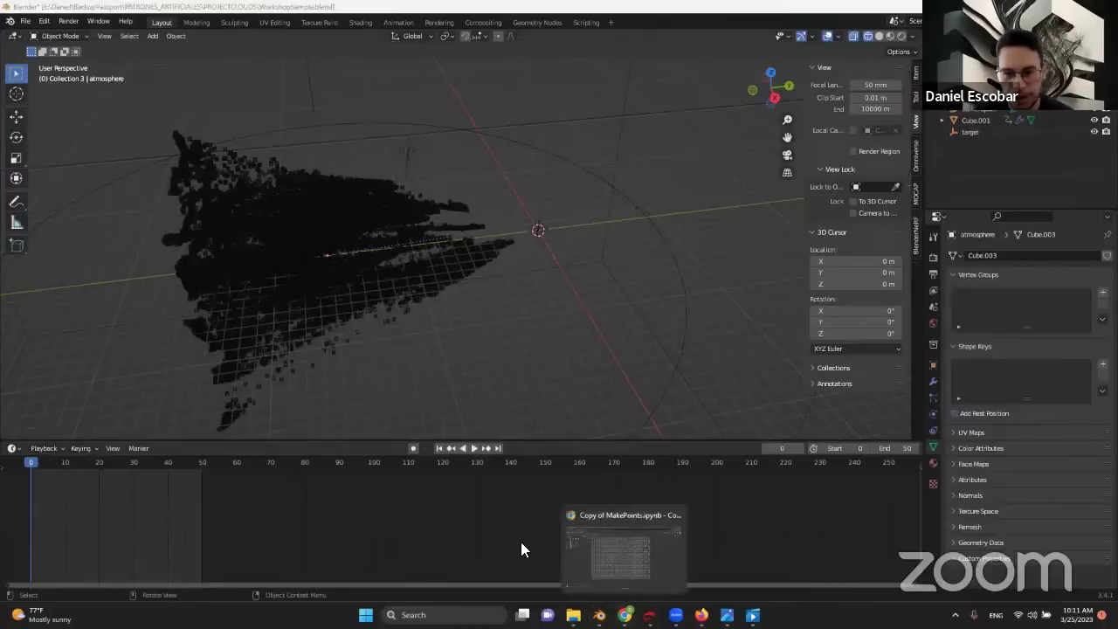
- Switch to the web browser, search for blender in the empty tab and open the blender.org homepage
key(alt+Tab)
click(574, 13)
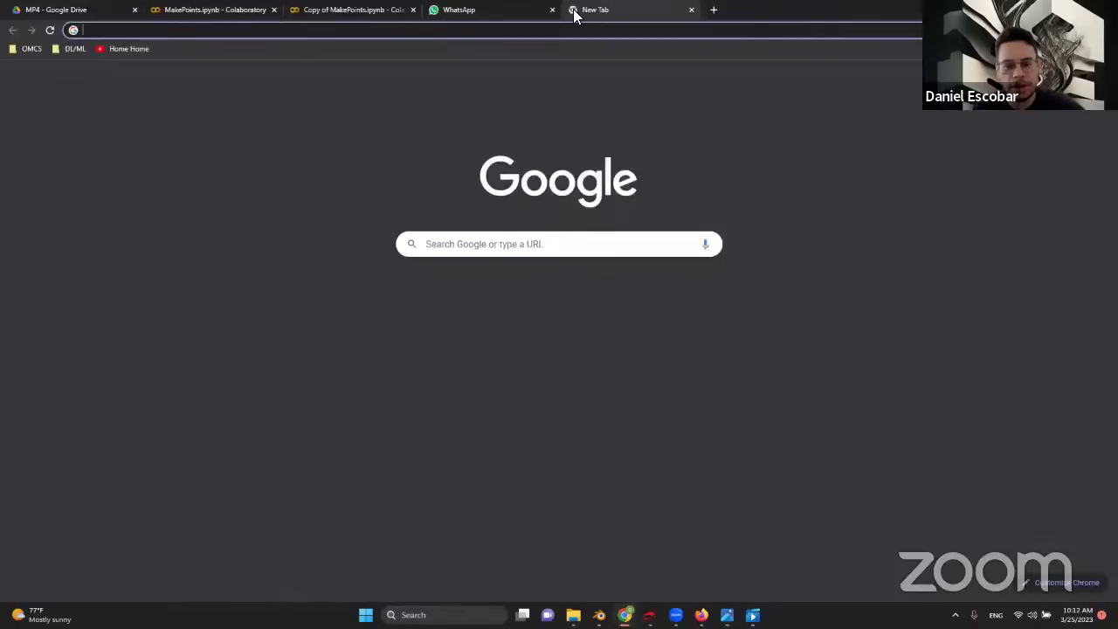
text(blender)
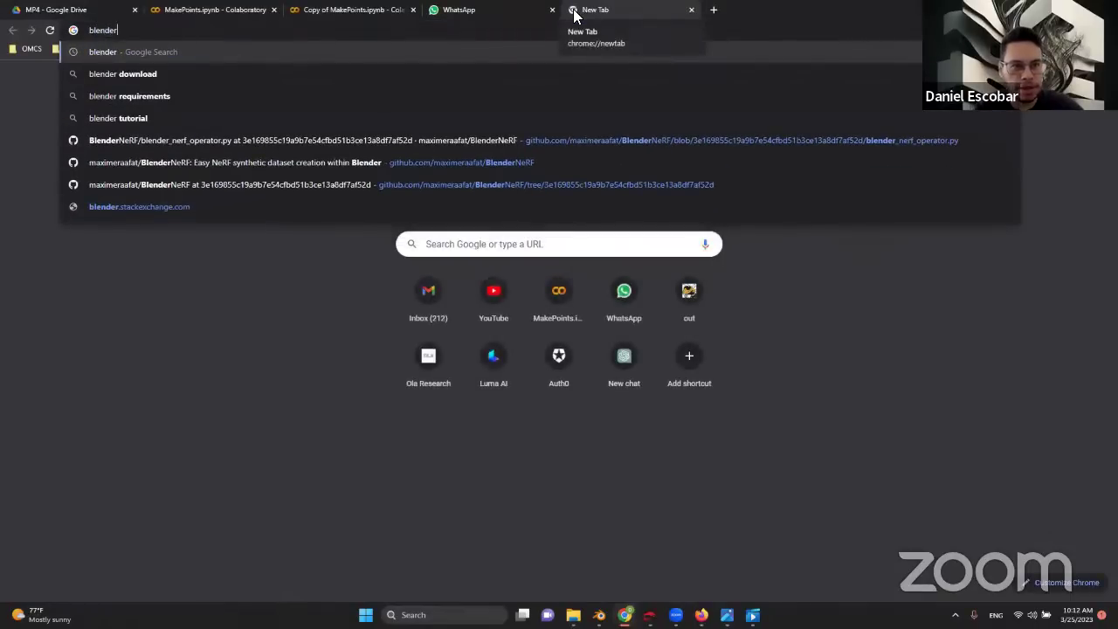
key(Return)
click(248, 180)
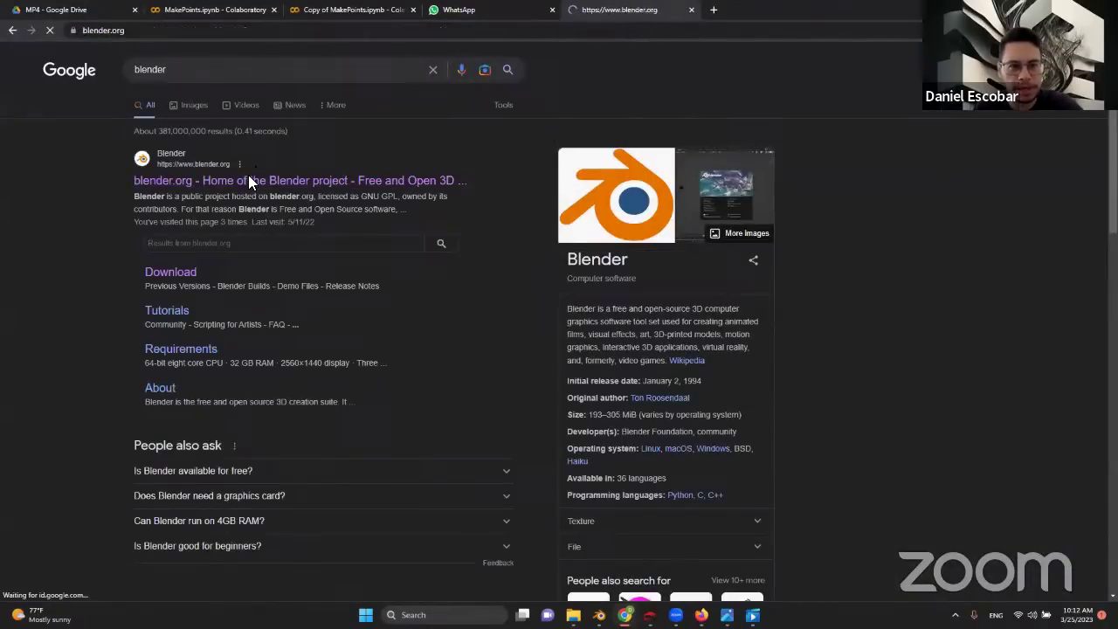
scroll(625, 240, down, 1)
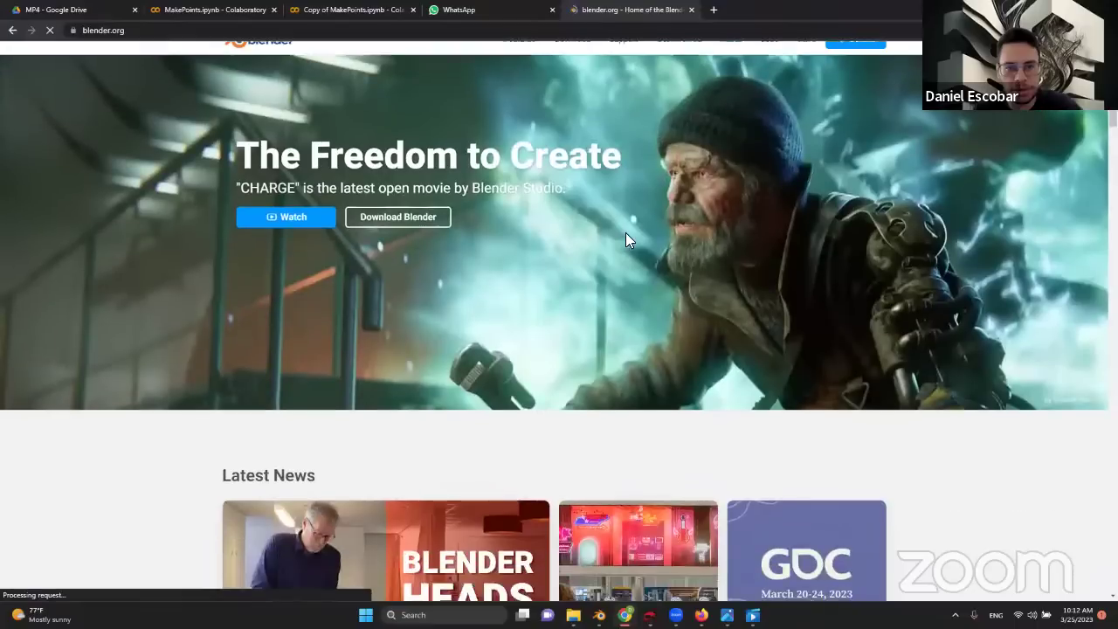
scroll(629, 227, up, 1)
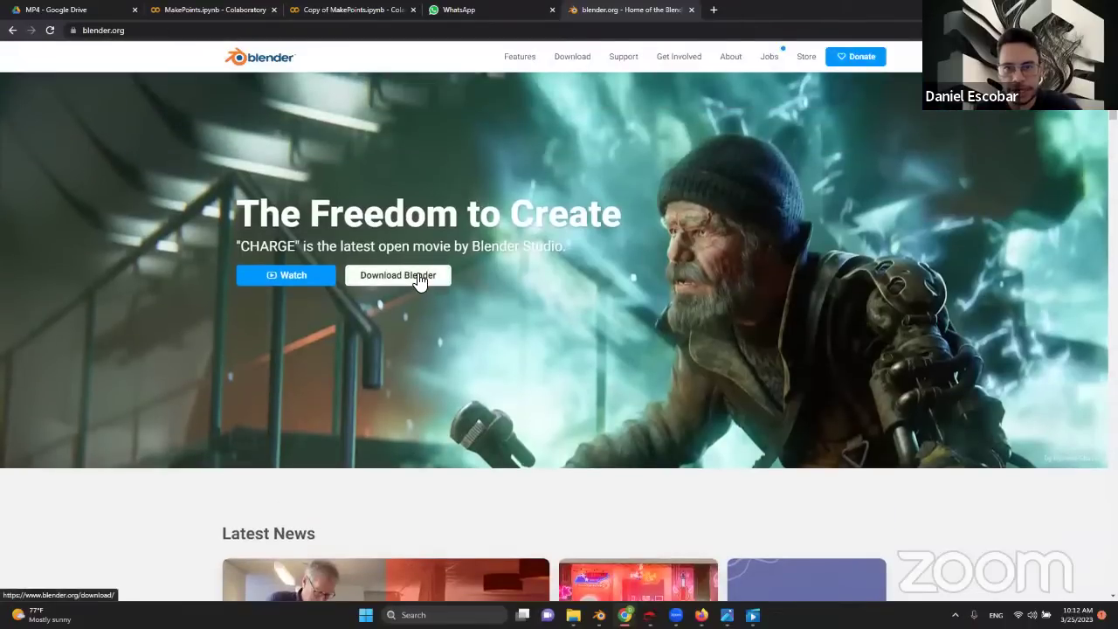
- Examine the Blender homepage's sections on news, community, rendering, modeling, VFX, animation, 2D drawing and customization
scroll(422, 284, down, 8)
scroll(419, 282, down, 10)
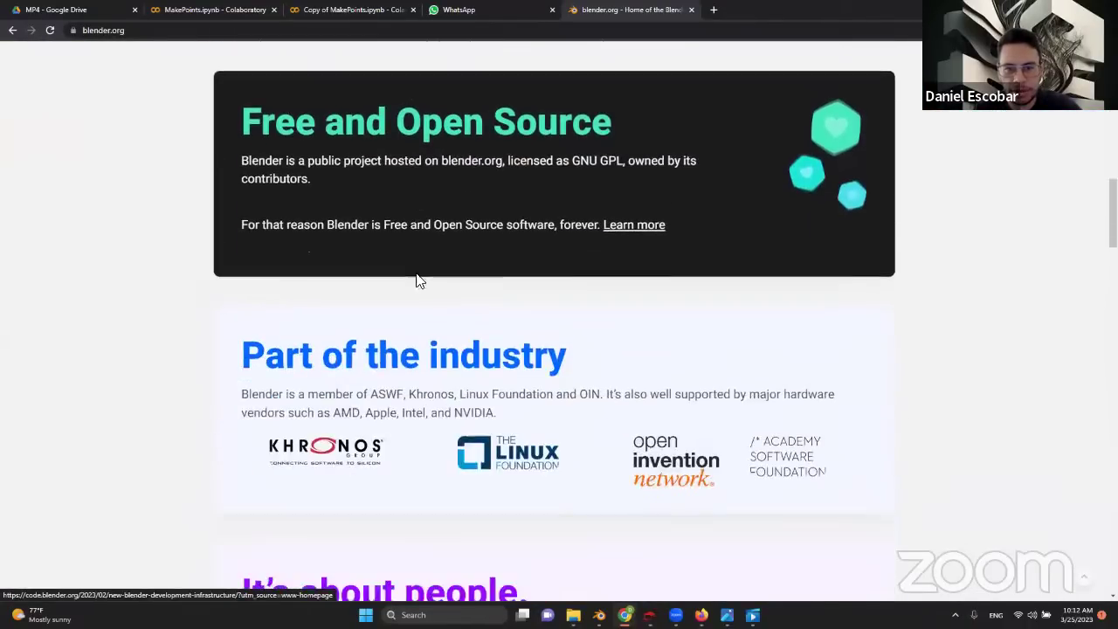
scroll(282, 312, up, 1)
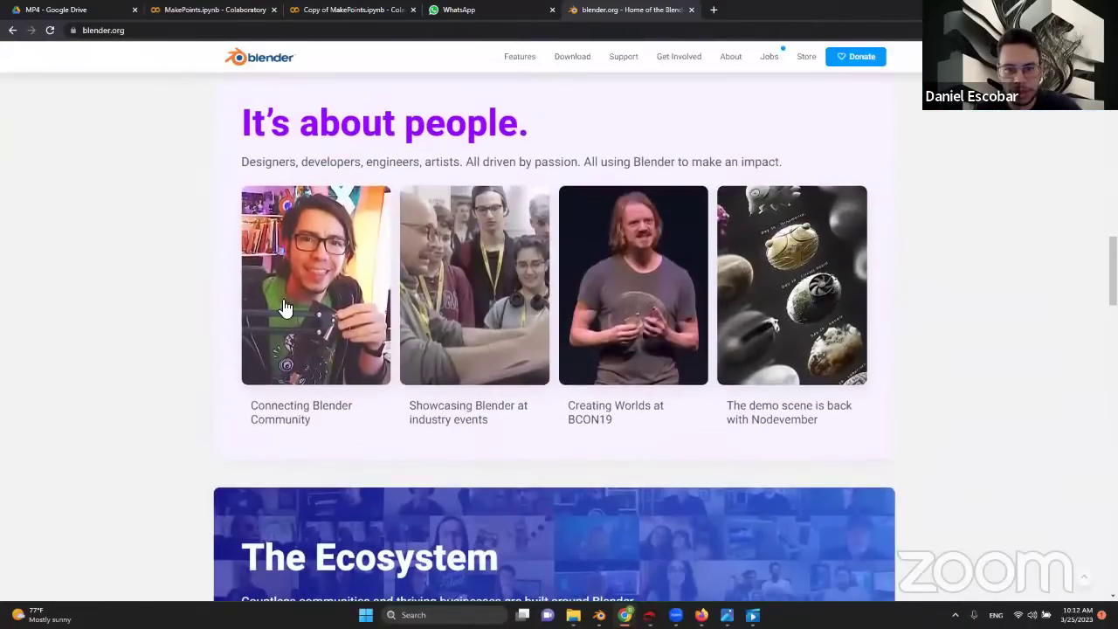
scroll(232, 319, down, 7)
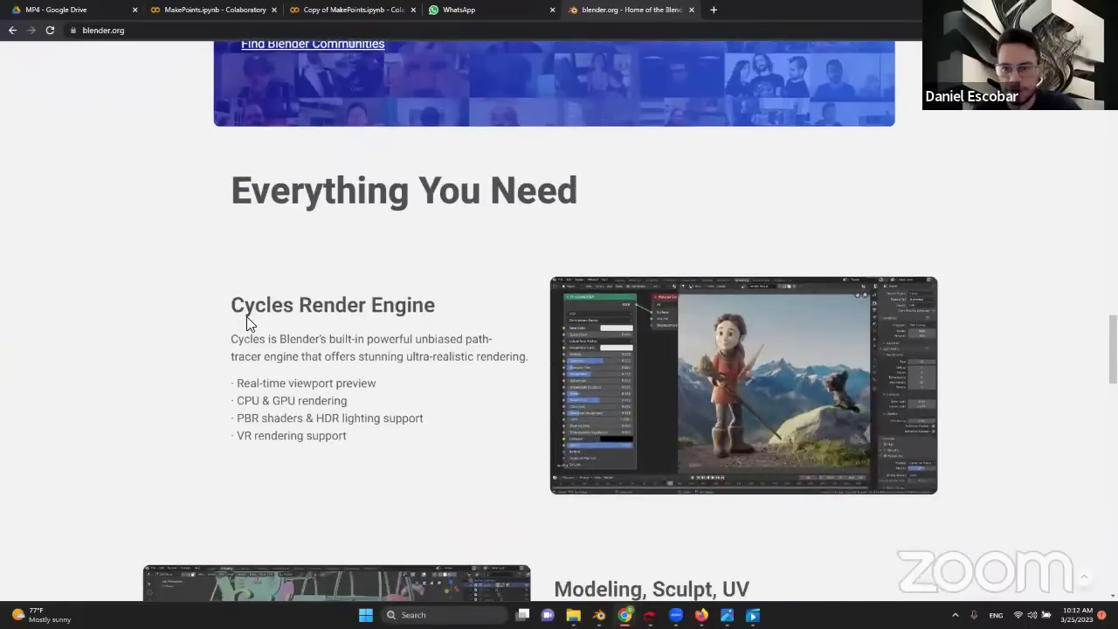
scroll(943, 329, down, 3)
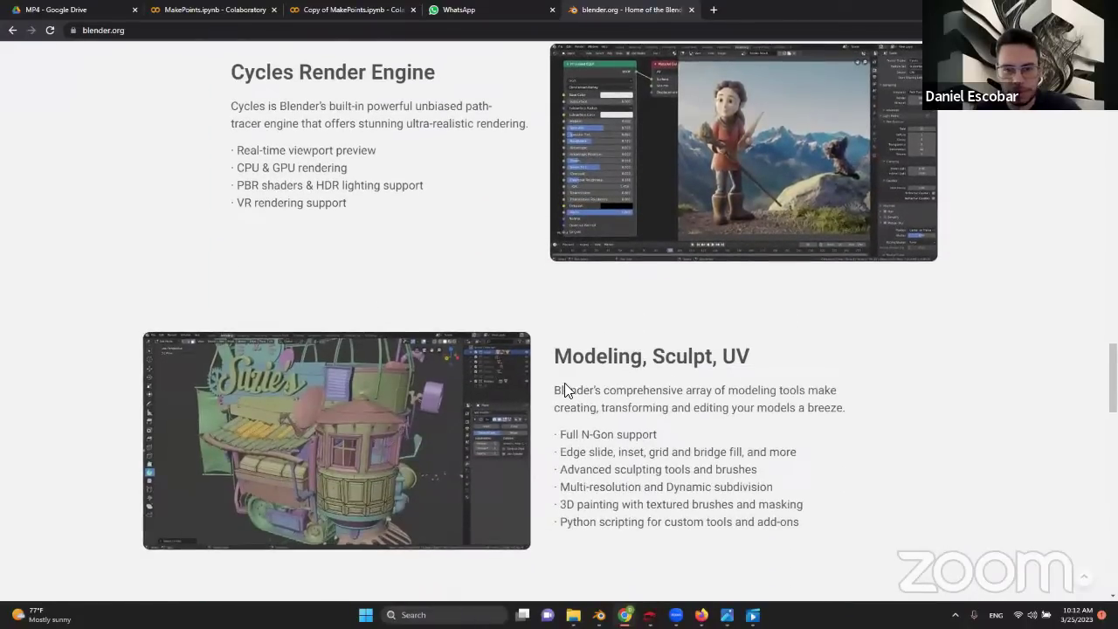
scroll(565, 390, down, 5)
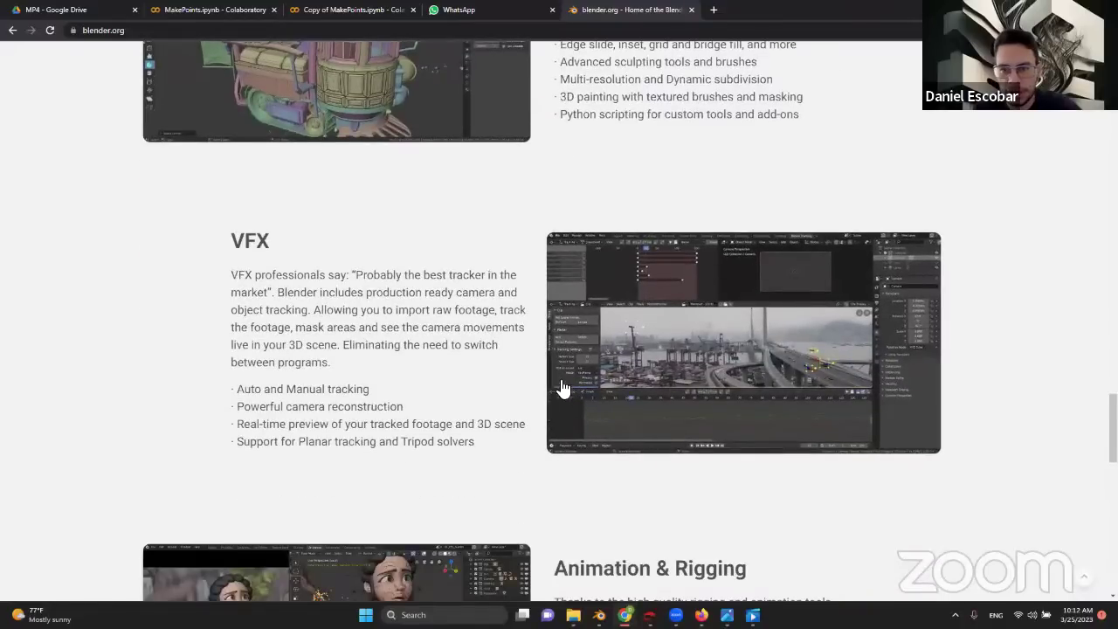
scroll(719, 299, down, 3)
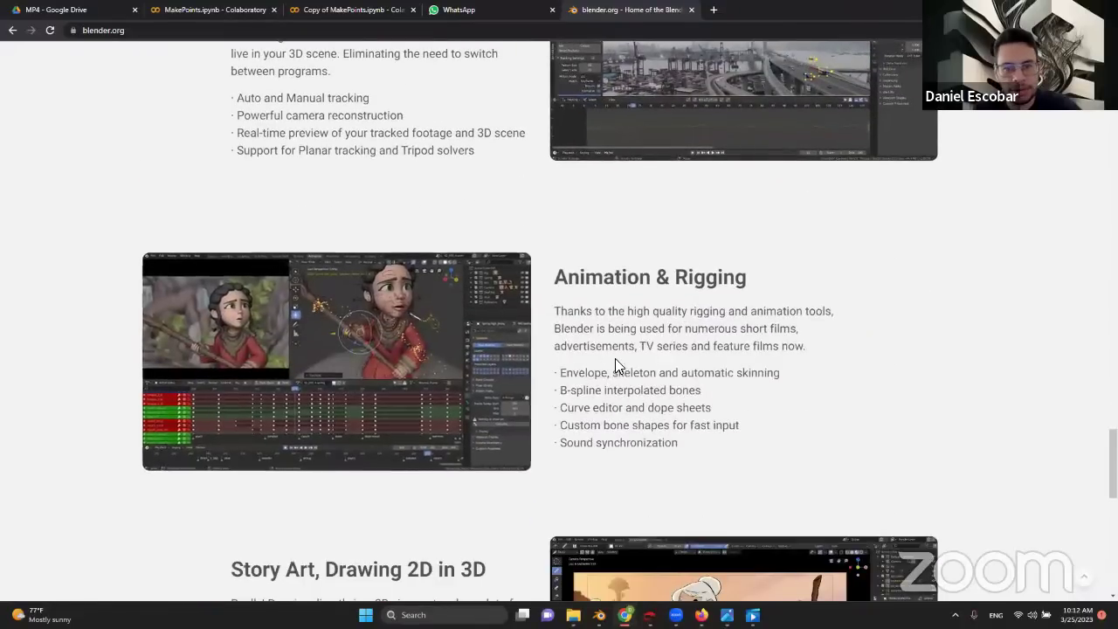
scroll(695, 302, down, 3)
scroll(427, 360, down, 2)
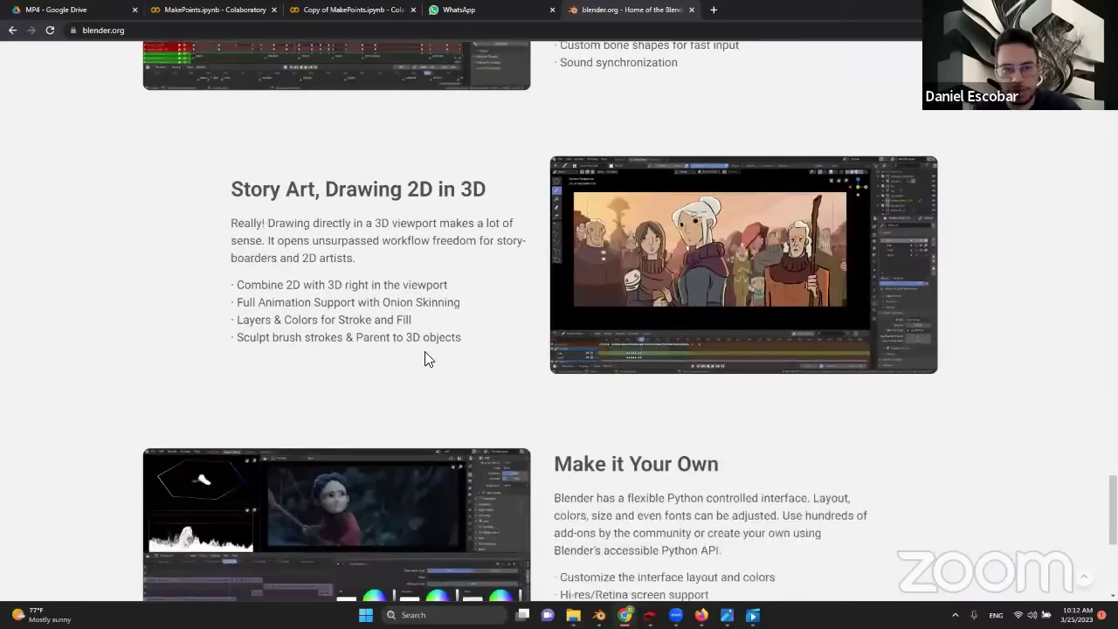
scroll(564, 309, down, 2)
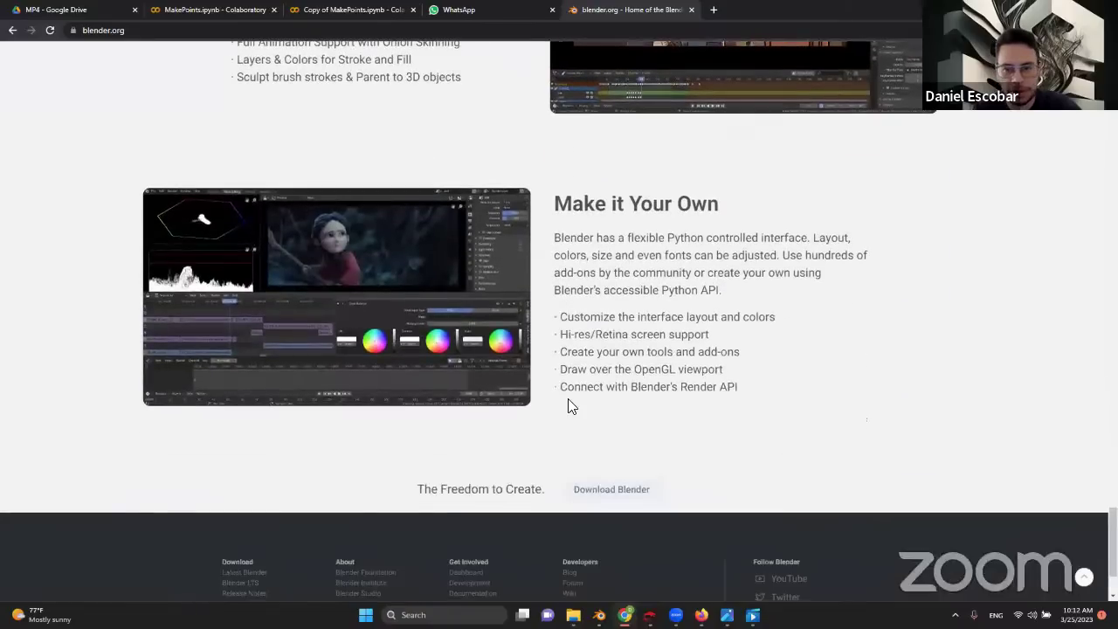
scroll(568, 398, up, 6)
scroll(498, 384, up, 15)
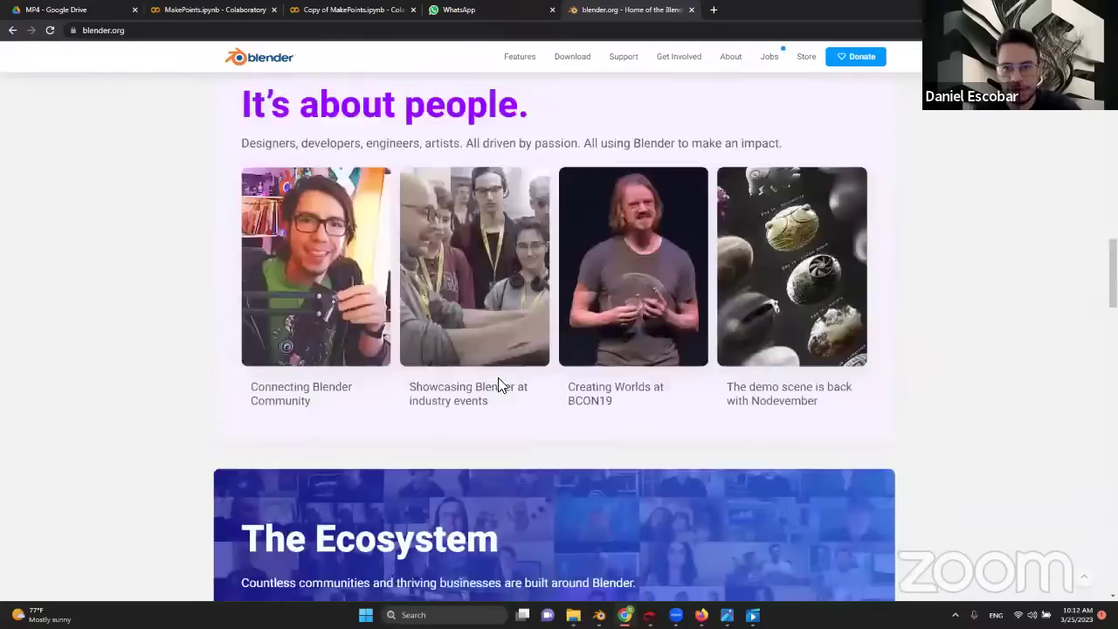
scroll(497, 384, up, 7)
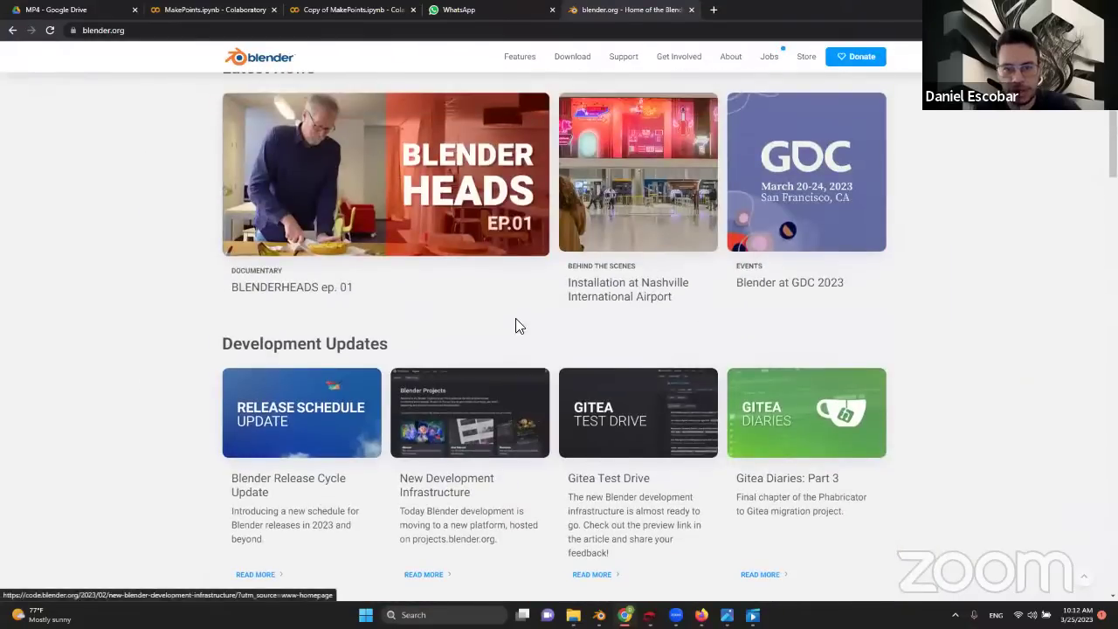
scroll(449, 373, up, 2)
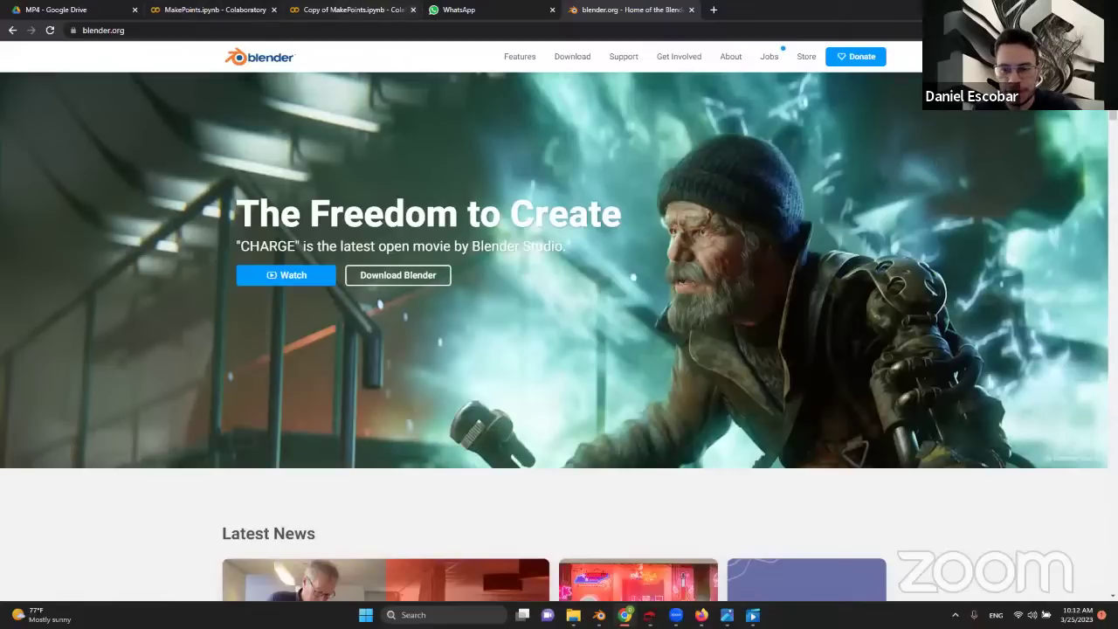
- Switch back to Blender and delete the collection that holds the imported point clouds
mouse_move(752, 615)
mouse_move(599, 614)
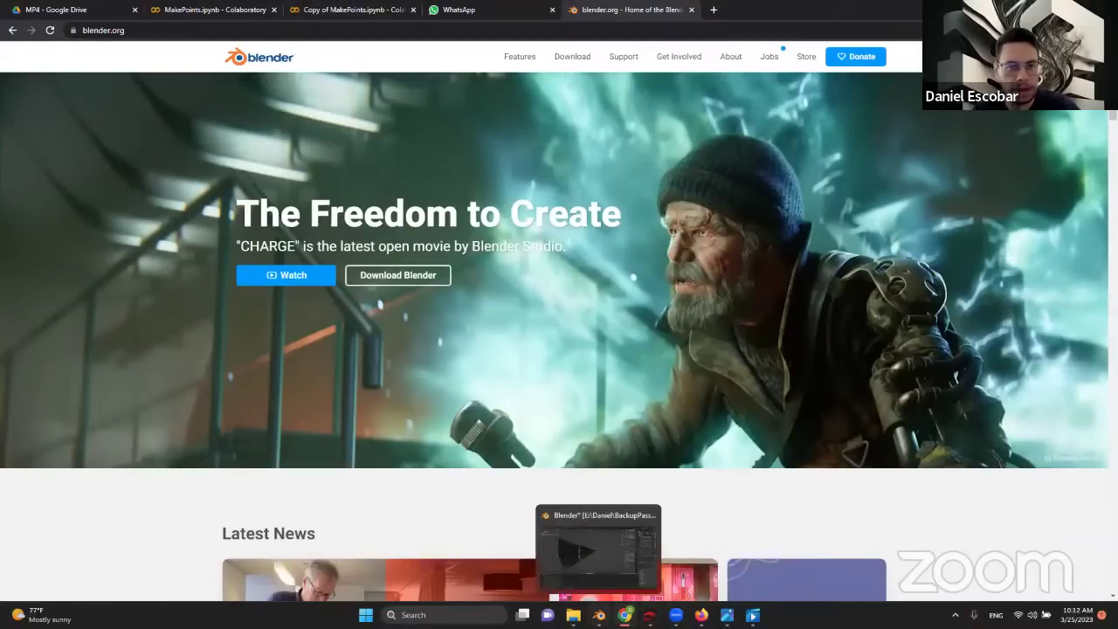
click(598, 614)
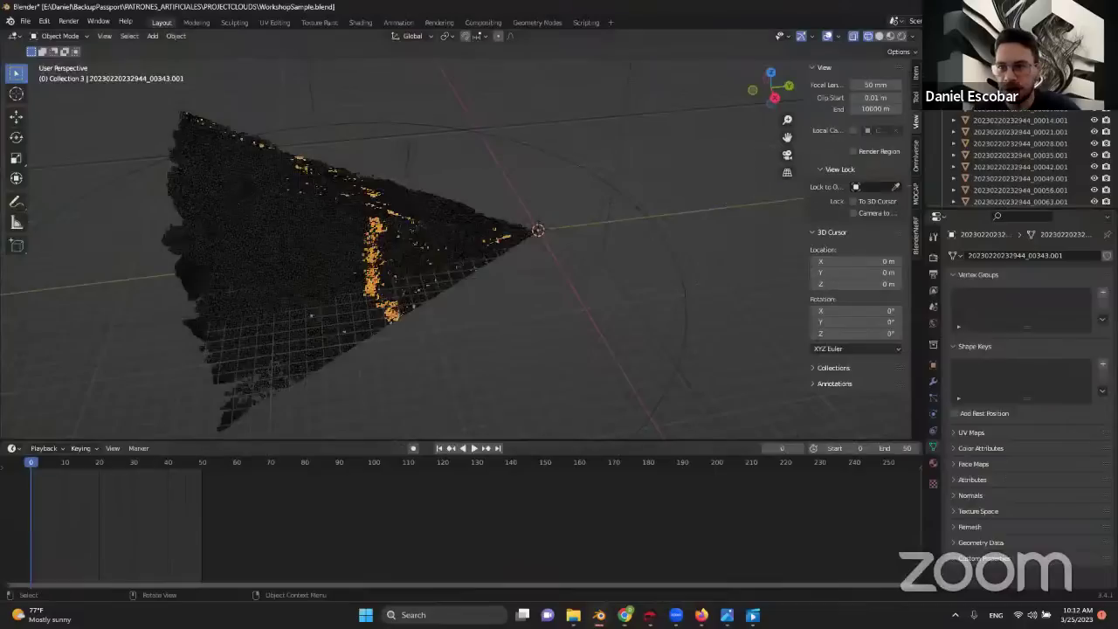
right_click(953, 89)
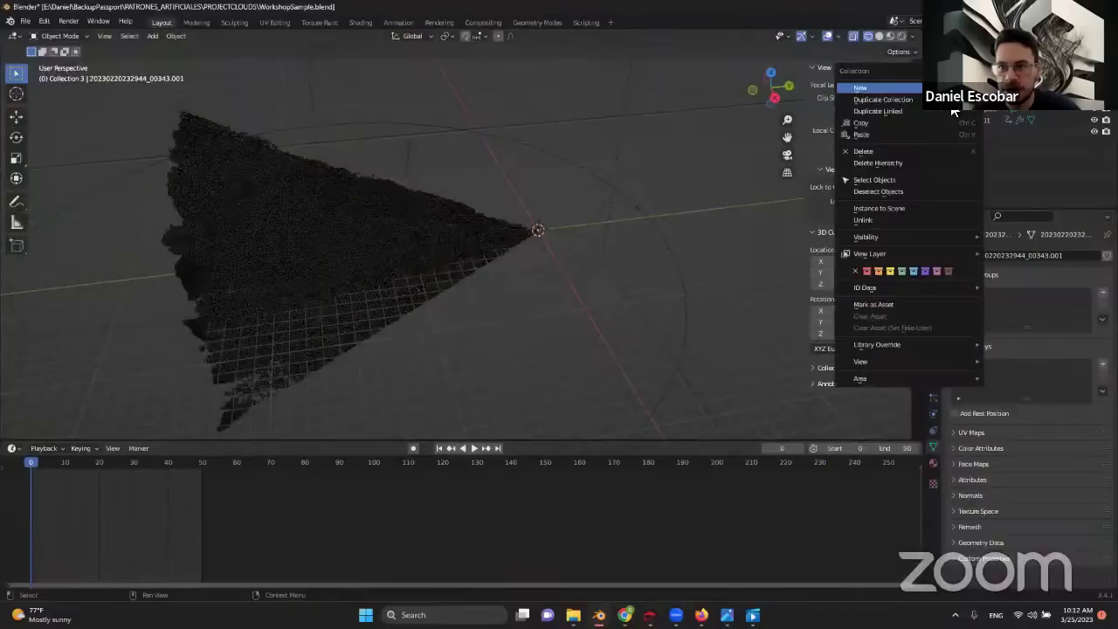
click(889, 150)
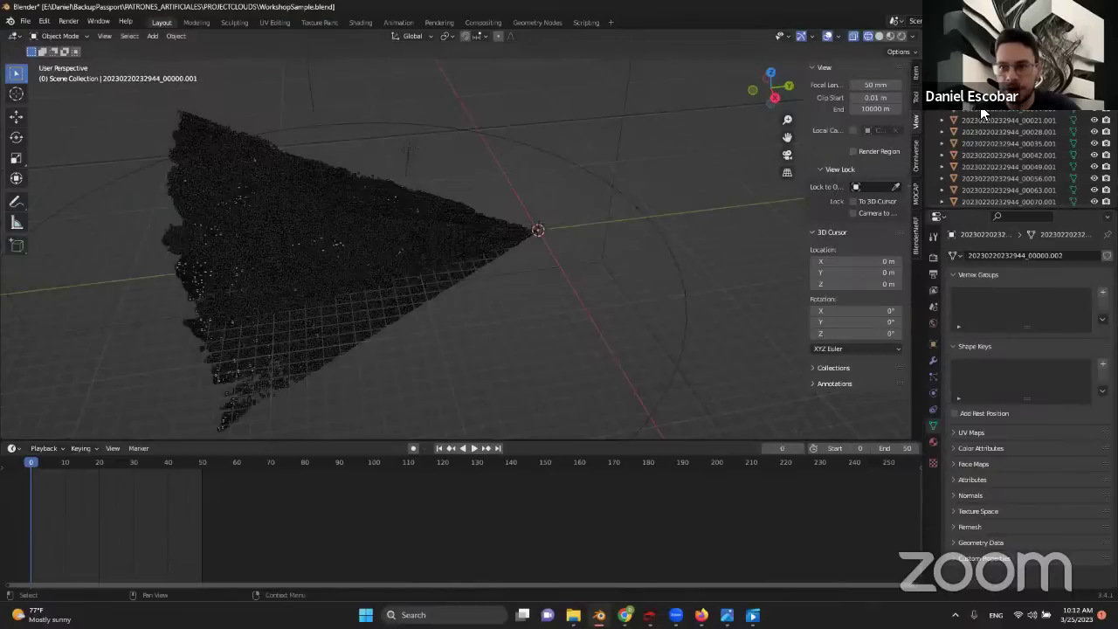
scroll(992, 161, down, 10)
scroll(996, 166, down, 2)
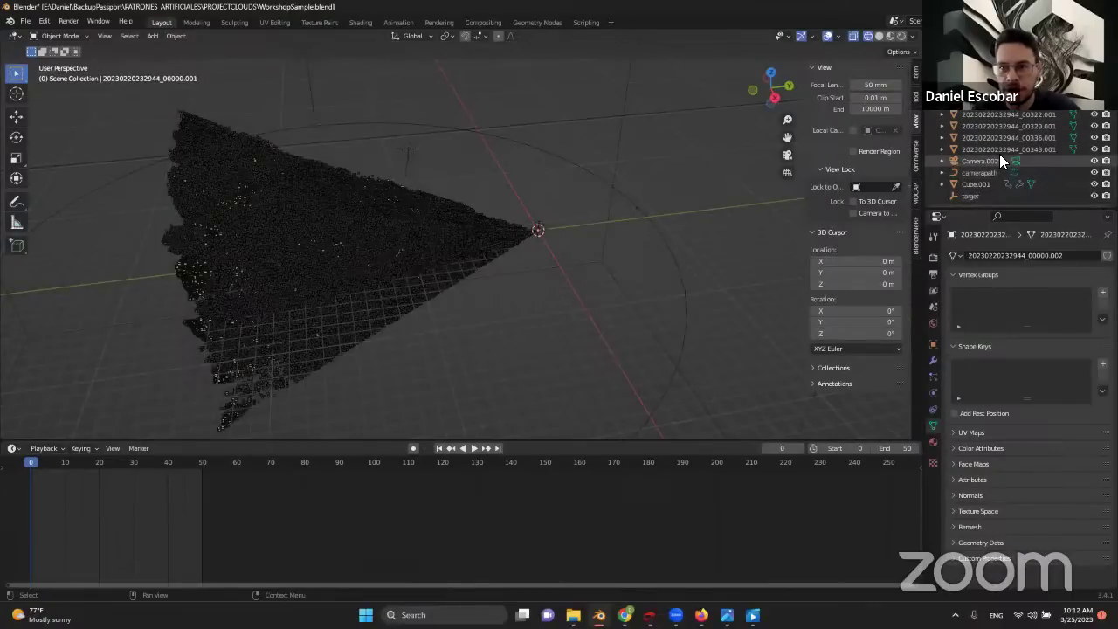
key(a)
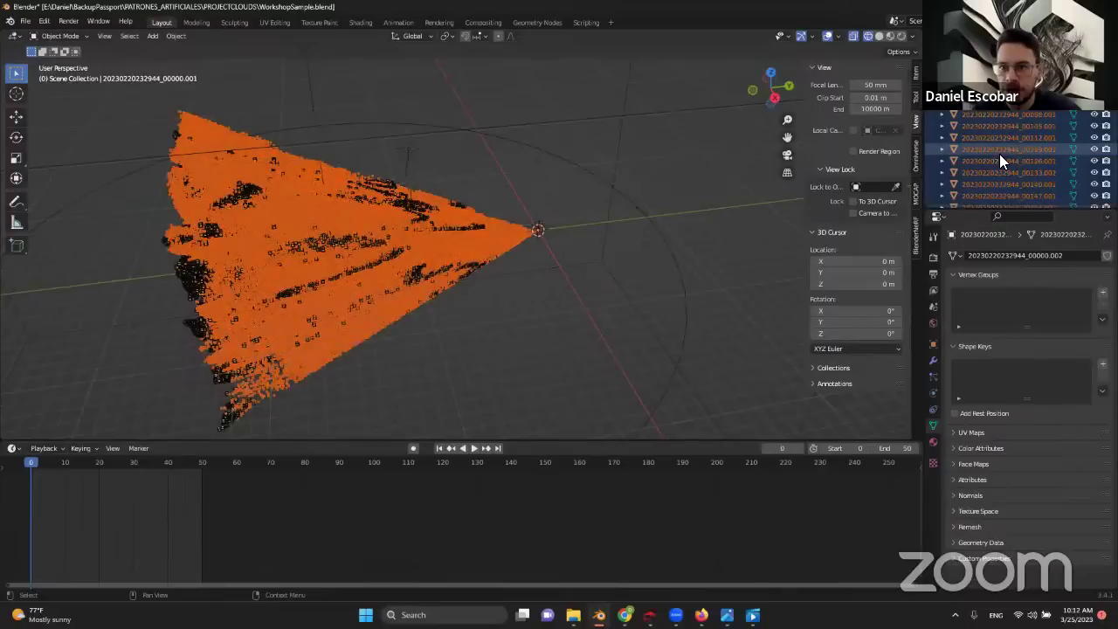
scroll(999, 153, up, 12)
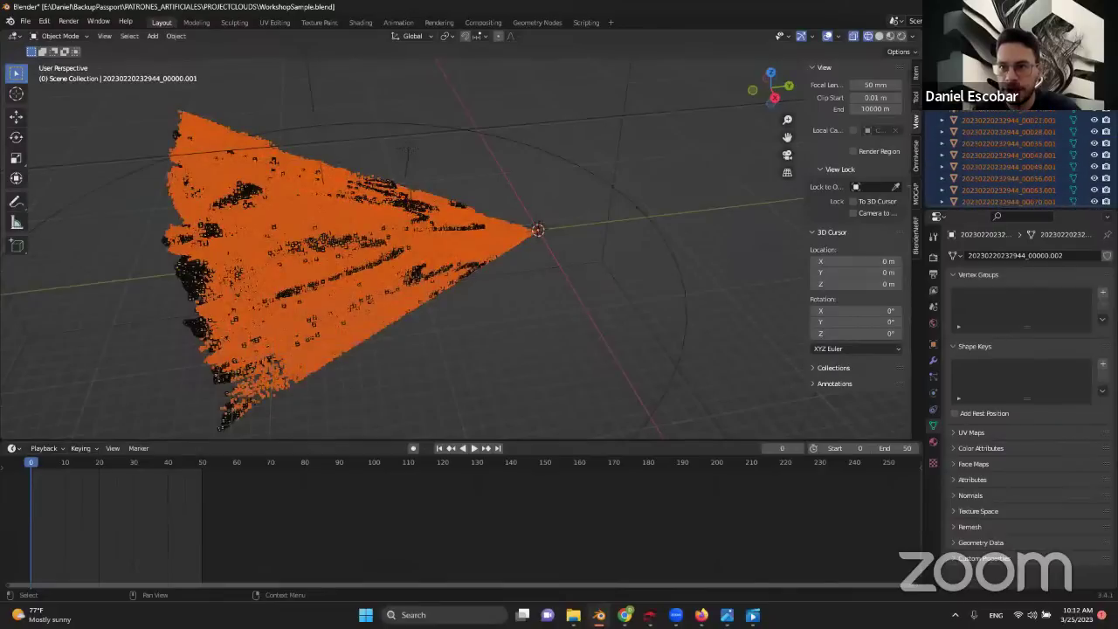
scroll(1013, 160, down, 5)
scroll(1013, 161, up, 5)
right_click(950, 120)
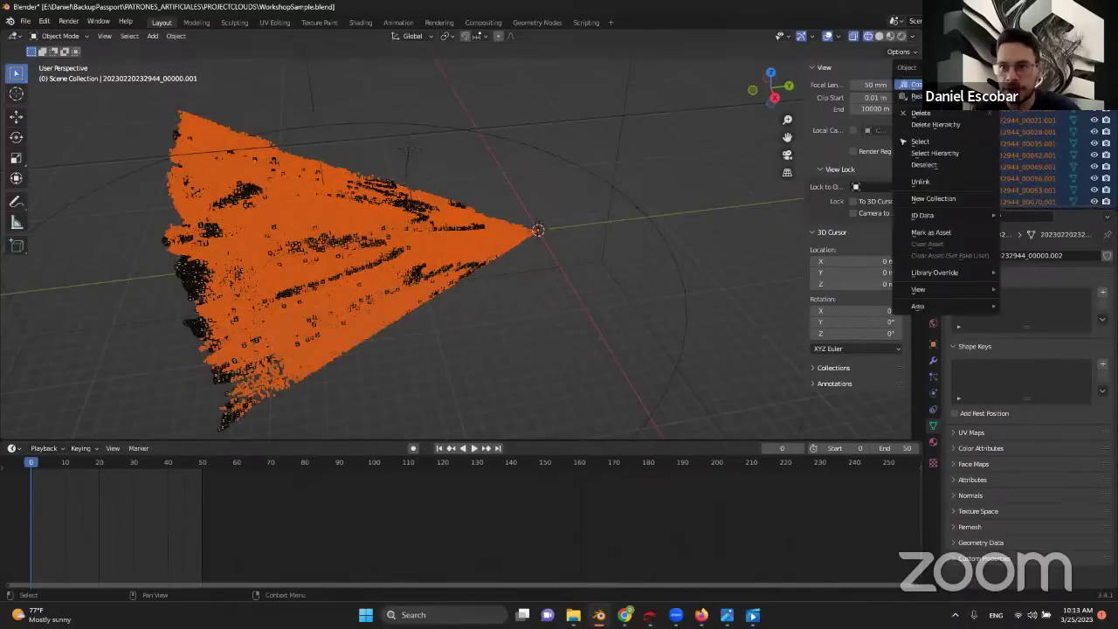
click(937, 112)
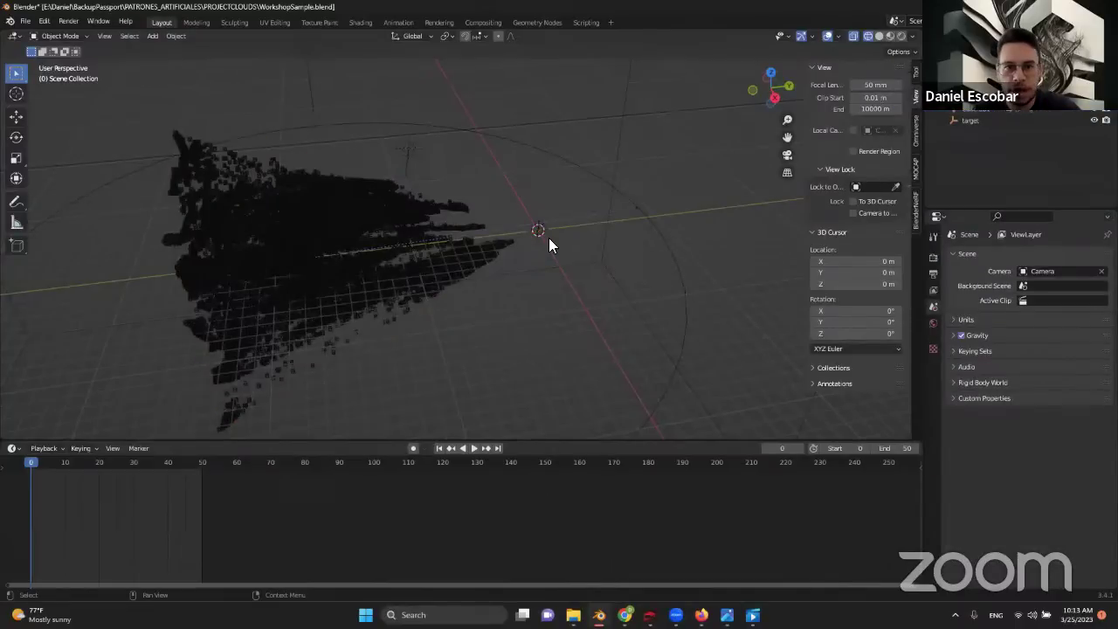
middle_drag(332, 247, 412, 228)
scroll(323, 253, down, 4)
middle_drag(421, 226, 517, 264)
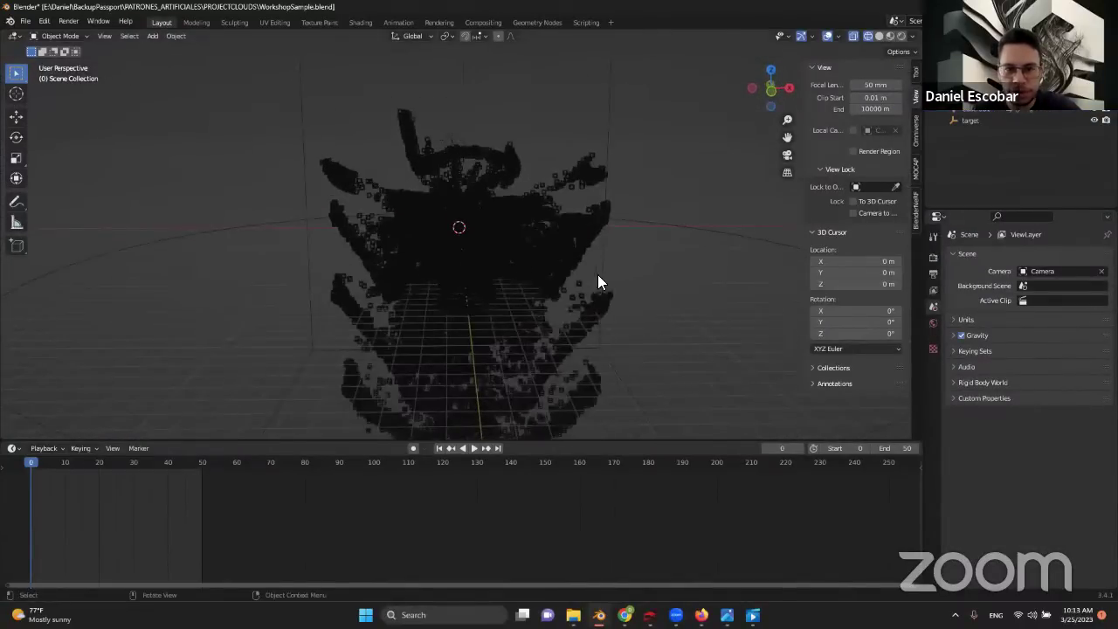
middle_drag(599, 279, 509, 256)
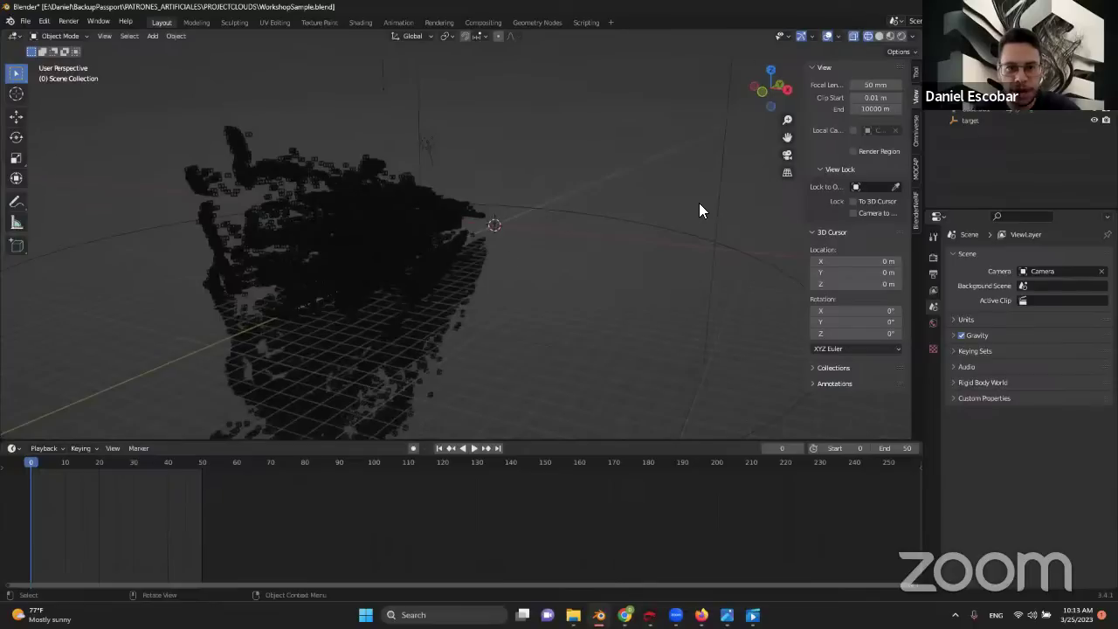
middle_drag(699, 207, 397, 213)
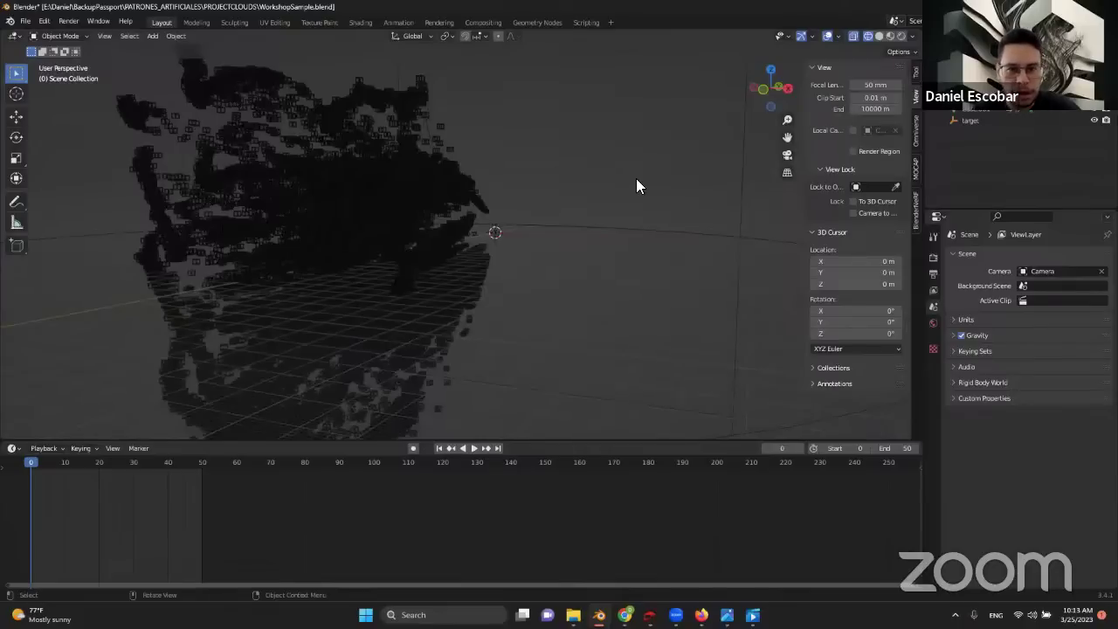
middle_drag(636, 183, 304, 228)
scroll(1031, 111, up, 5)
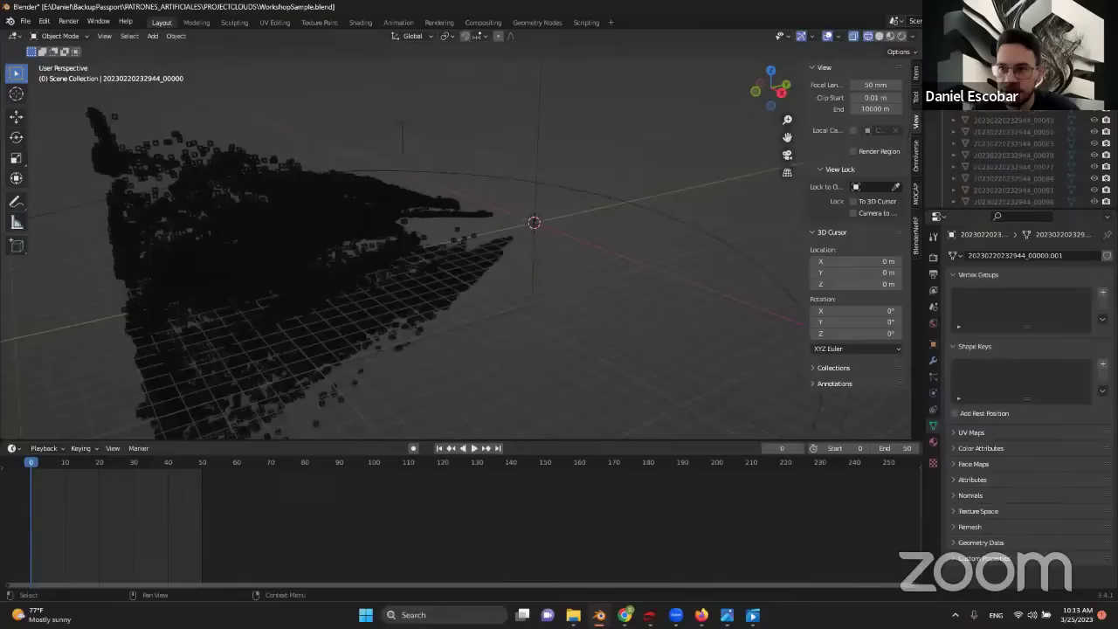
scroll(1020, 132, down, 5)
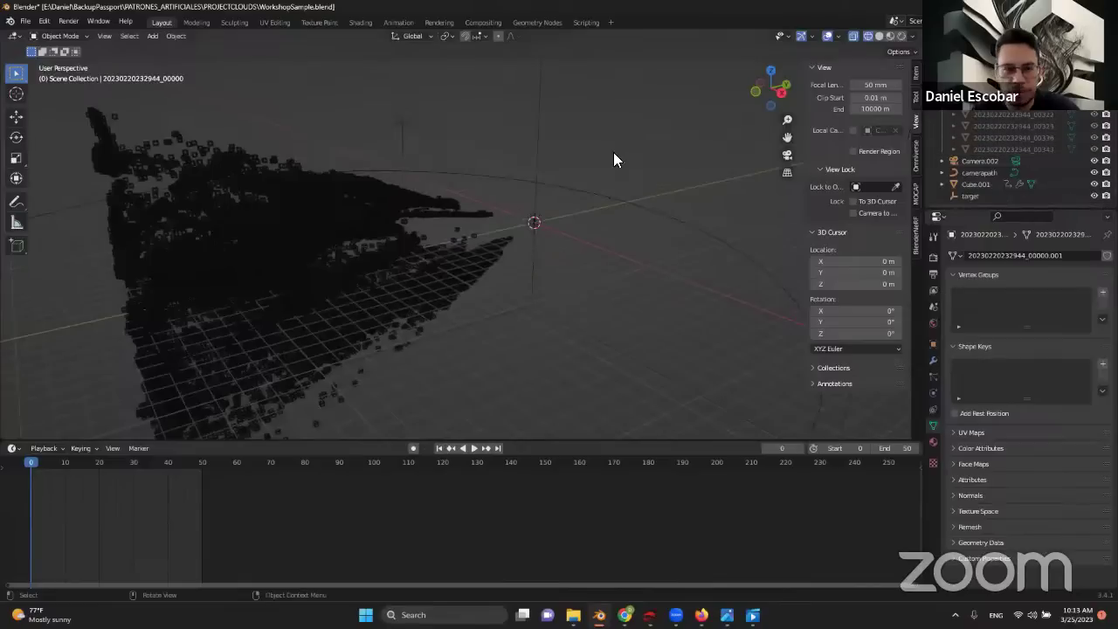
middle_drag(613, 153, 489, 180)
scroll(969, 117, up, 10)
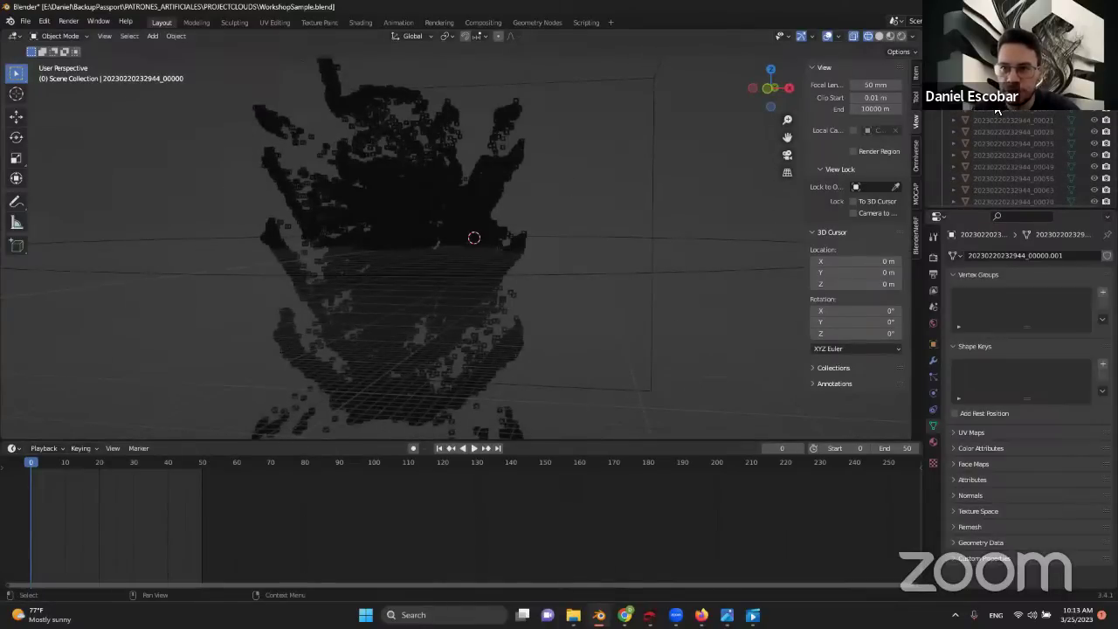
scroll(996, 140, down, 5)
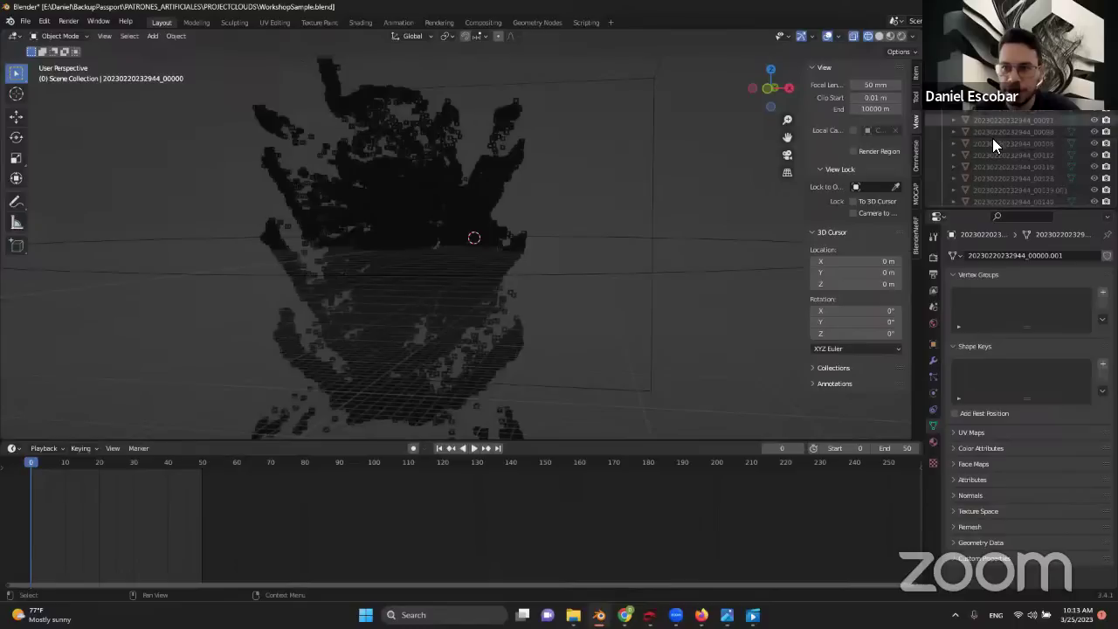
scroll(993, 138, down, 8)
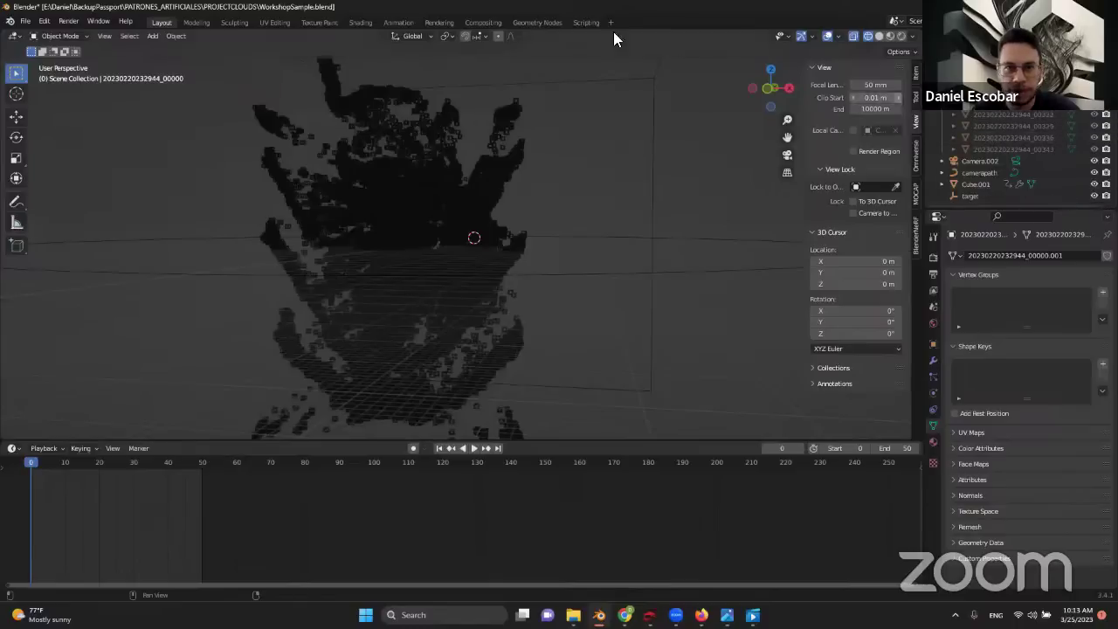
- Open the Geometry Nodes workspace, select the Cube.001 object and show its geometry node tree instead of its material nodes
click(534, 22)
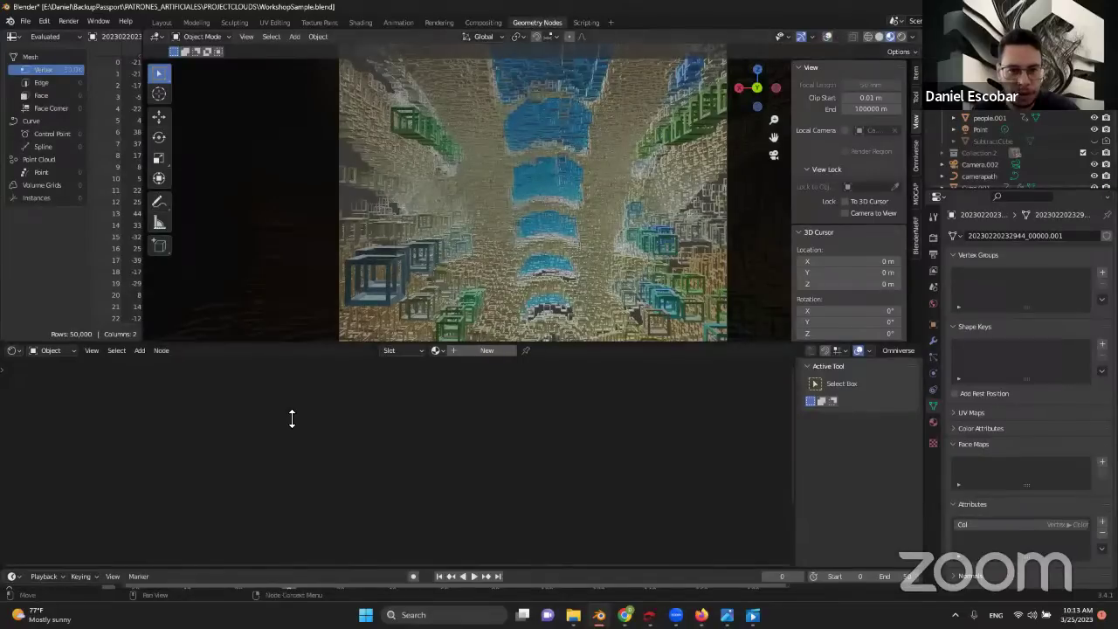
click(613, 181)
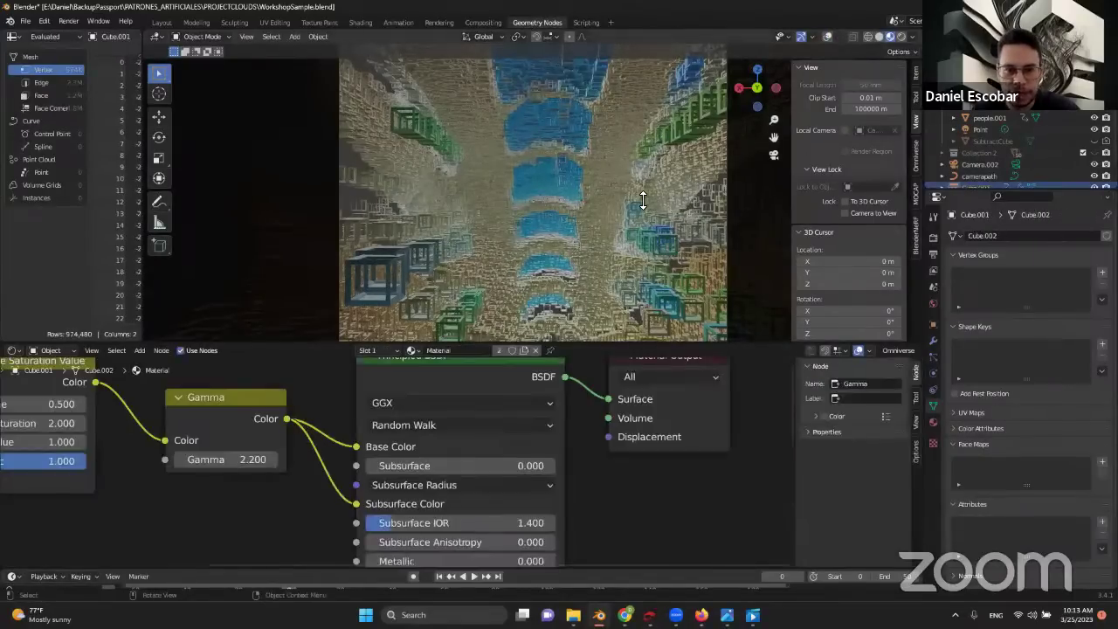
scroll(977, 154, down, 1)
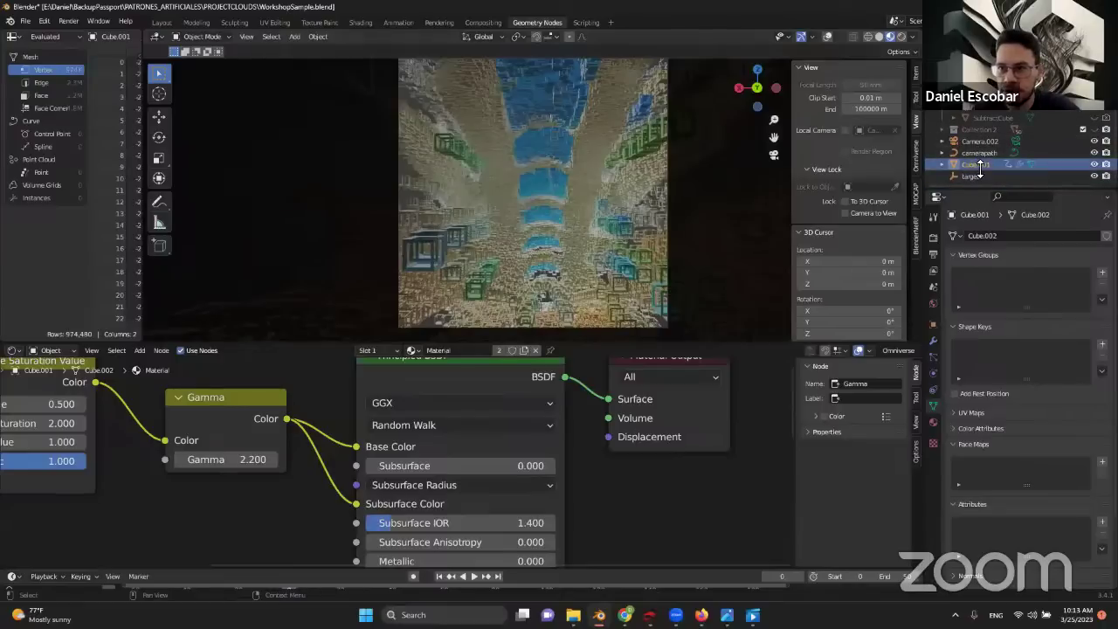
click(12, 352)
click(39, 455)
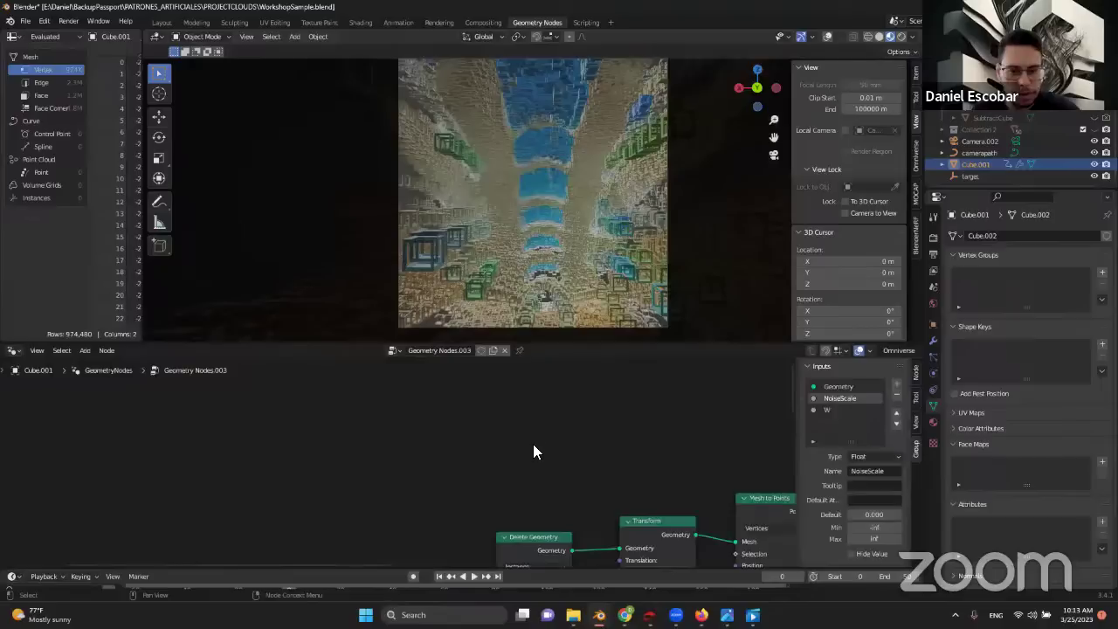
- Examine Cube.001's node tree, from its overall layout to the Collection Info node and the Collection 2 it references in the outliner
scroll(524, 447, down, 5)
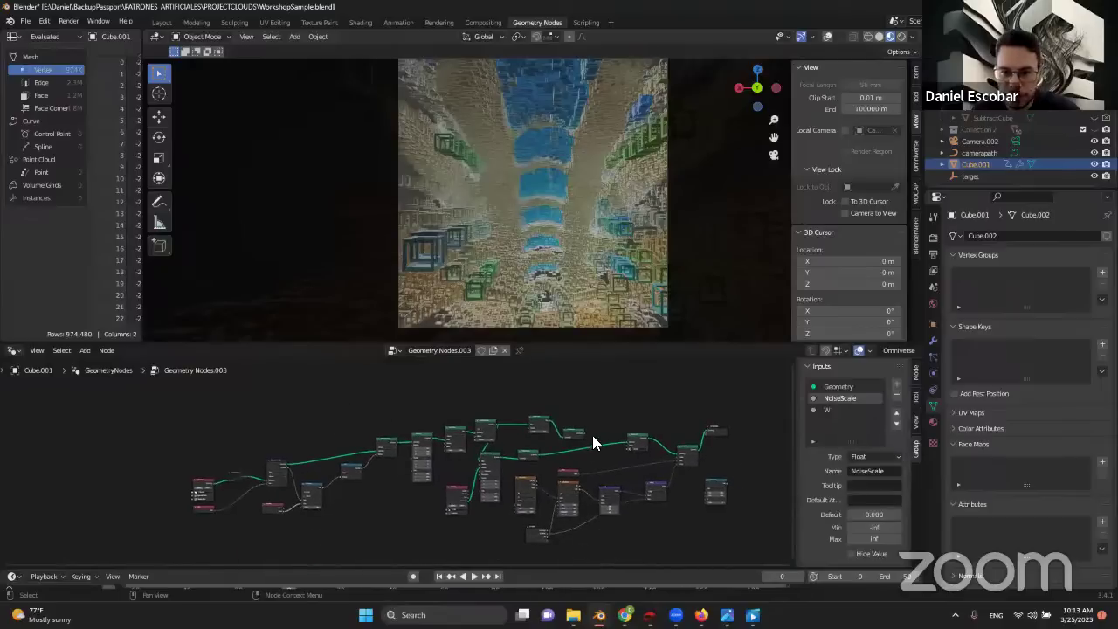
middle_drag(552, 469, 543, 451)
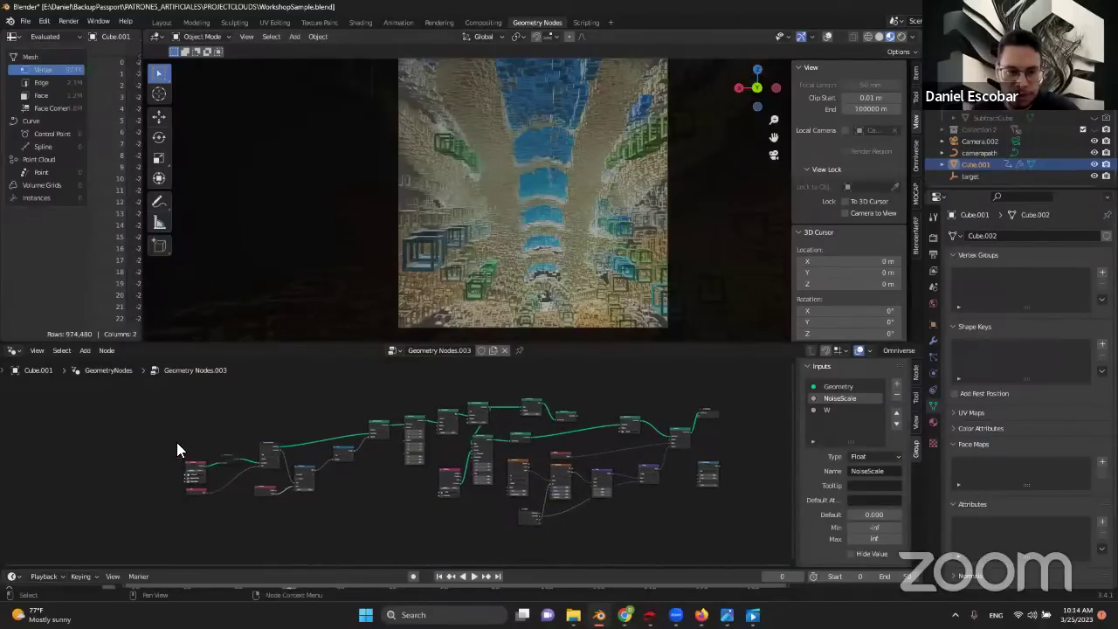
scroll(179, 456, up, 2)
middle_drag(422, 471, 423, 492)
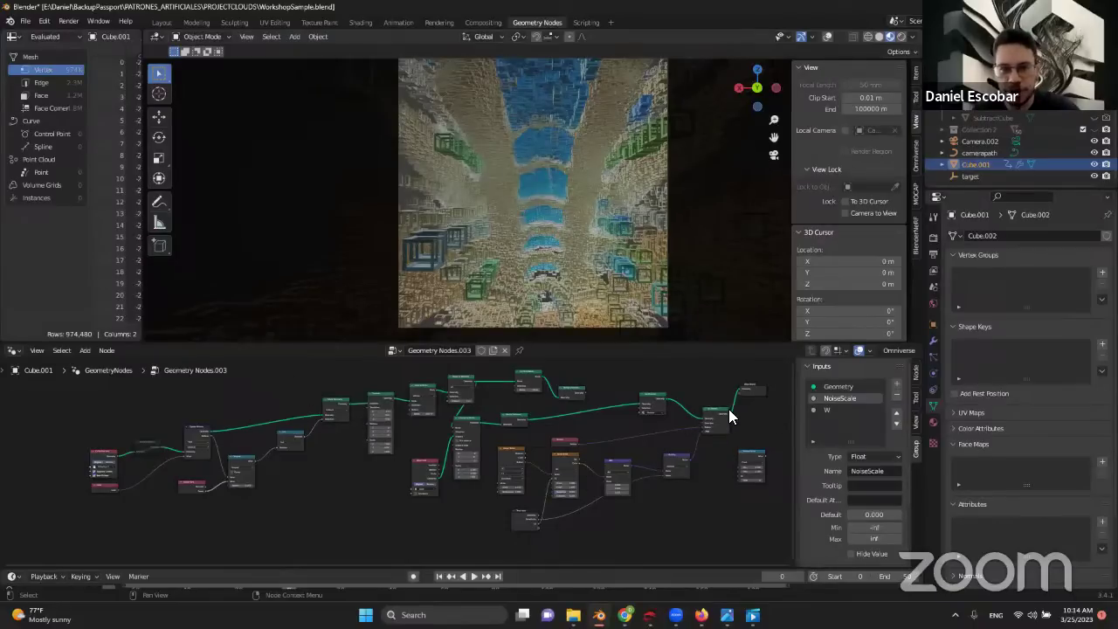
middle_drag(149, 456, 333, 453)
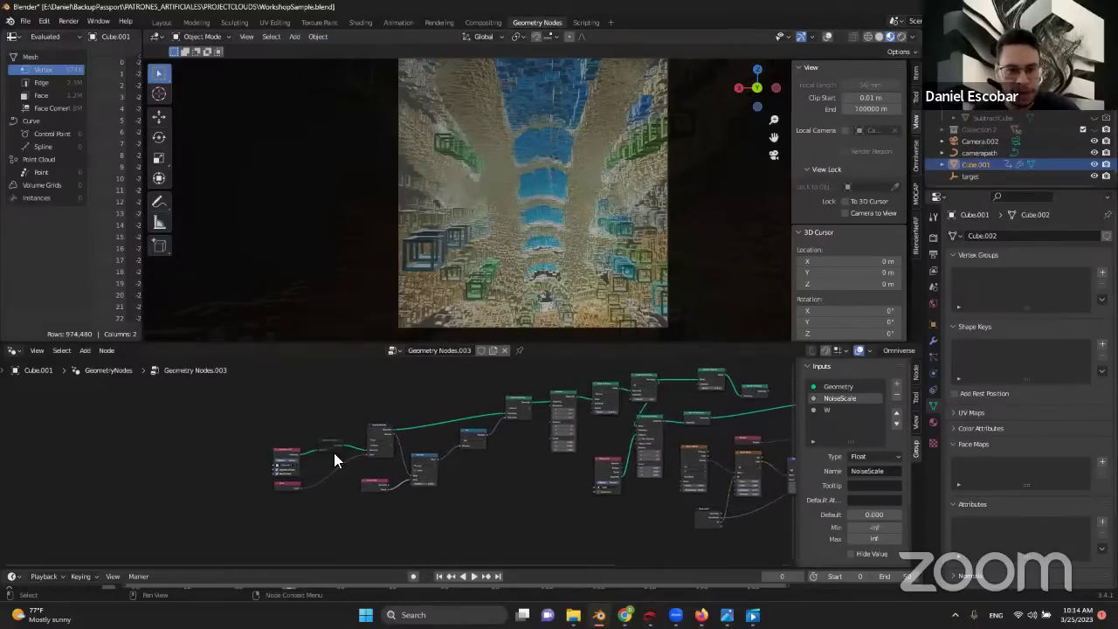
scroll(248, 487, up, 2)
scroll(248, 487, up, 2)
middle_drag(214, 477, 420, 470)
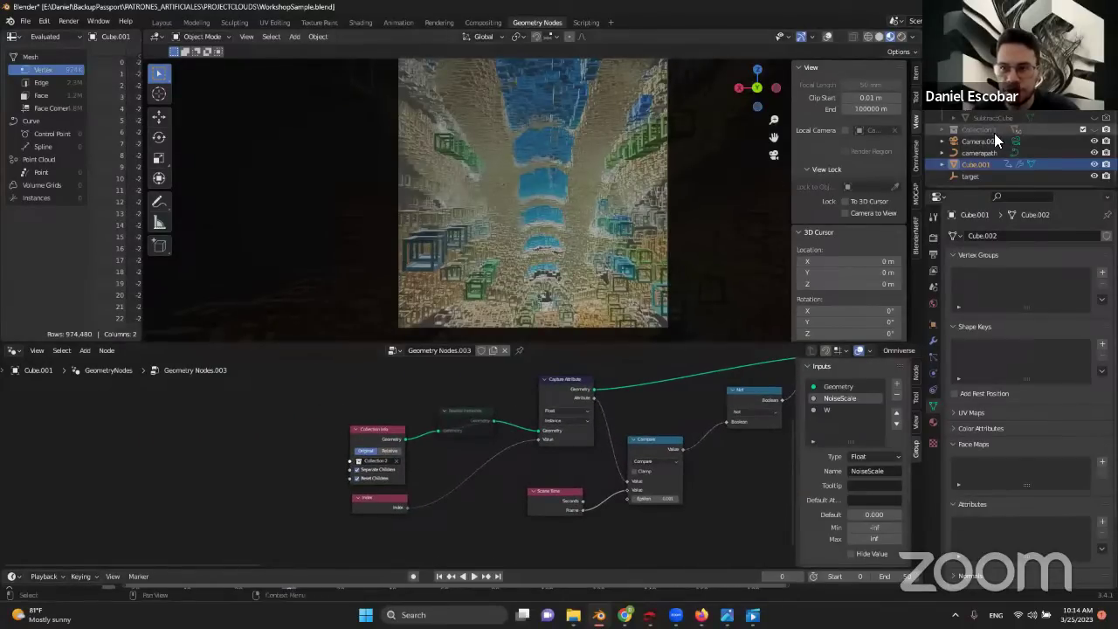
scroll(982, 131, up, 2)
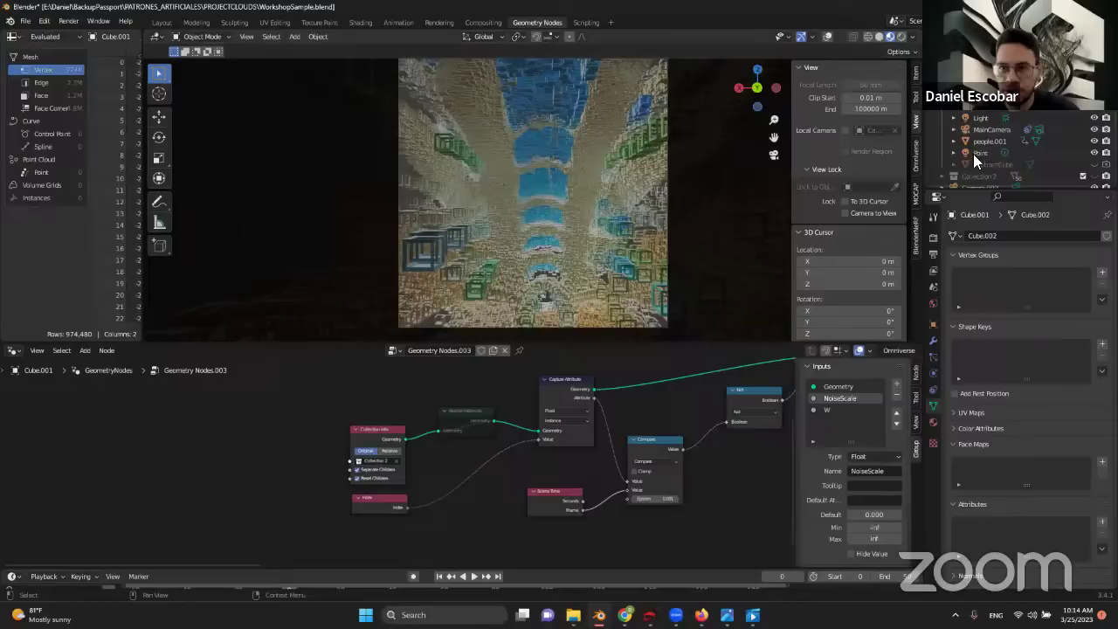
scroll(973, 161, down, 2)
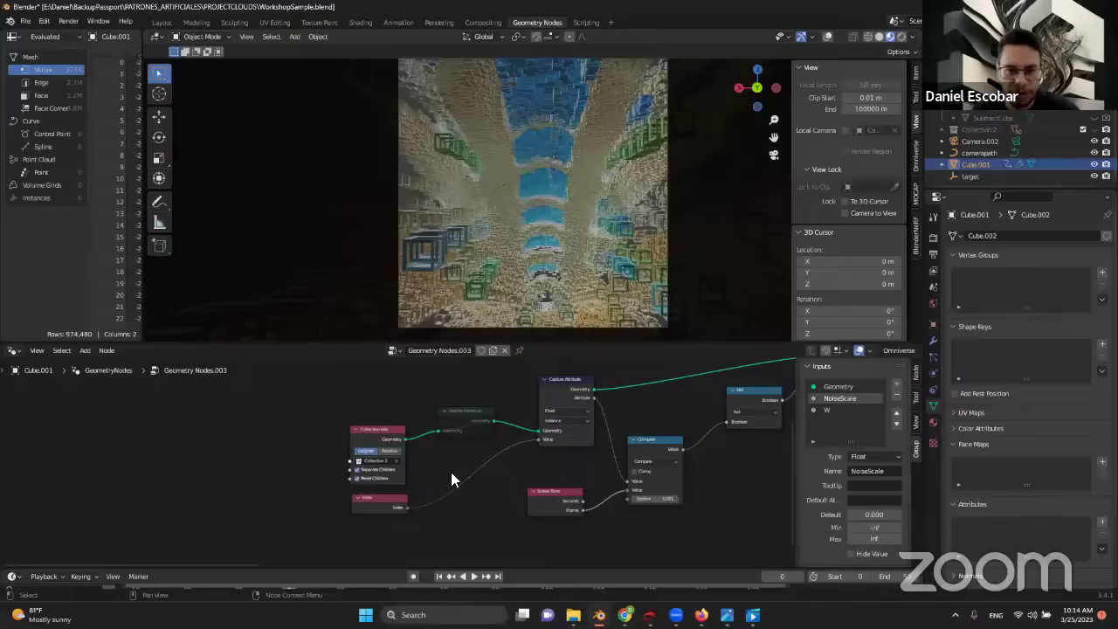
- Examine the Compare, Delete Geometry, Mesh to Points, instancing and noise nodes, and view the instanced cubes from outside the camera
mouse_move(583, 442)
middle_down()
mouse_move(481, 457)
mouse_move(489, 467)
middle_up()
middle_drag(629, 401, 478, 415)
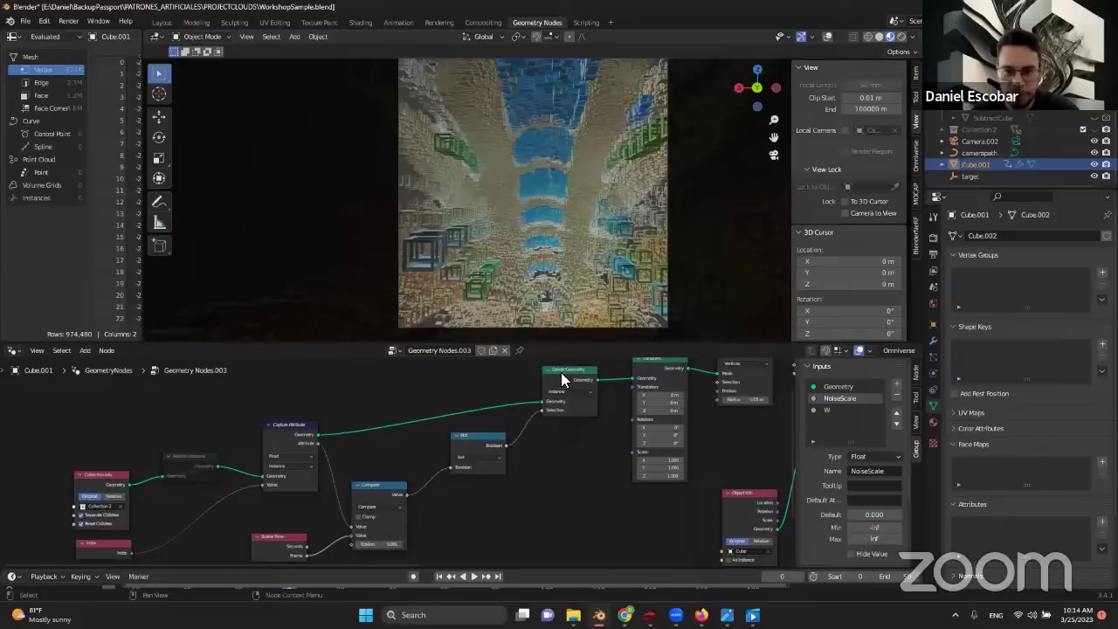
mouse_move(653, 398)
middle_down()
mouse_move(274, 461)
mouse_move(592, 419)
mouse_move(441, 417)
middle_up()
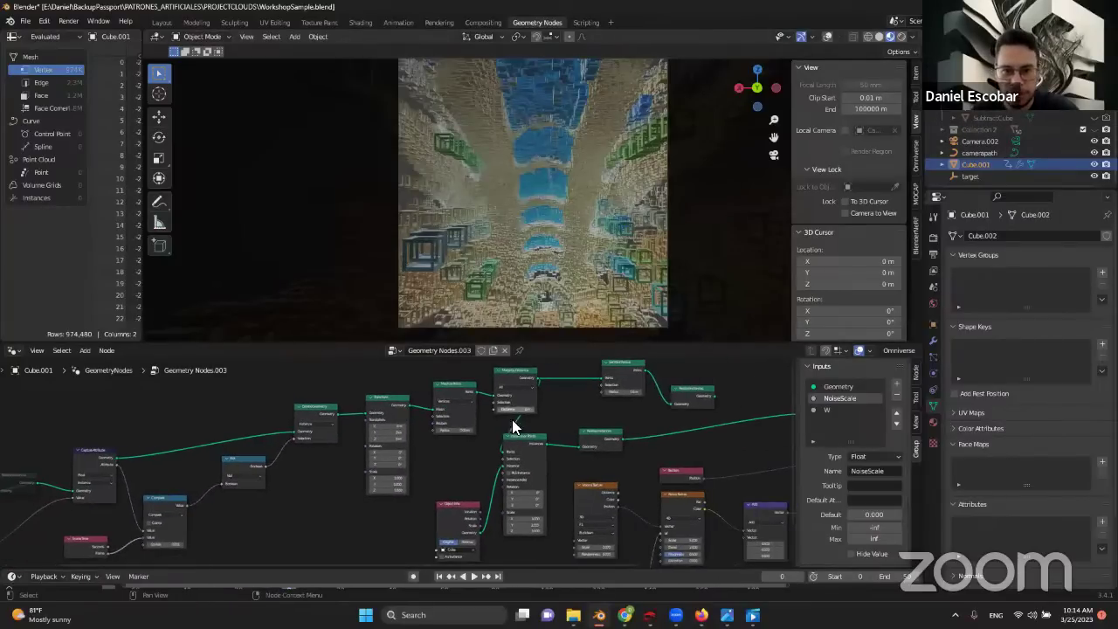
middle_drag(641, 418, 448, 414)
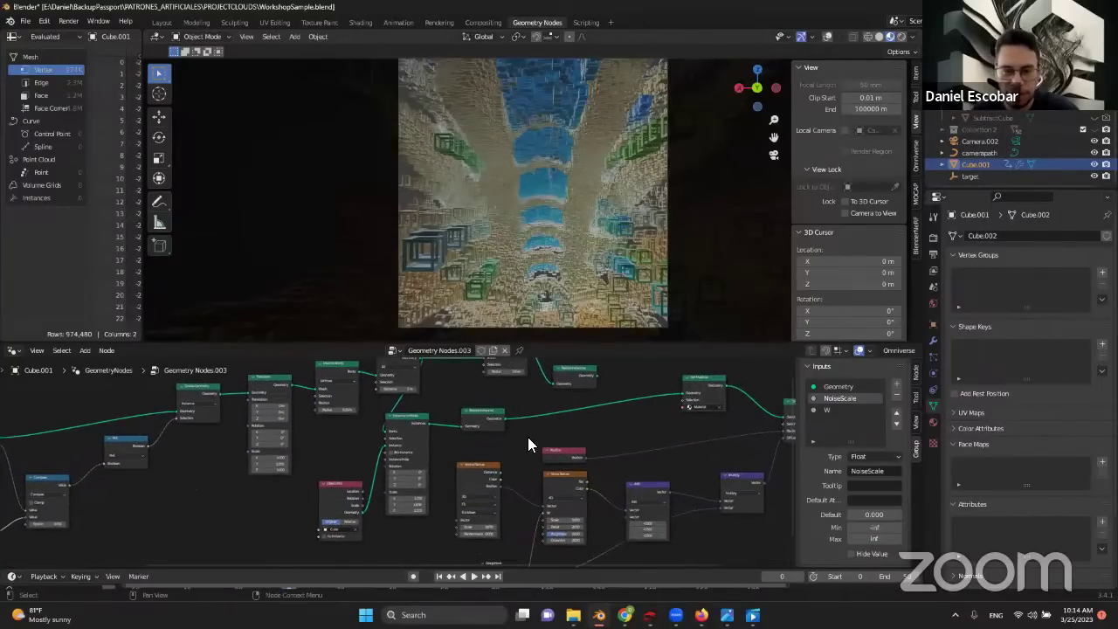
middle_drag(603, 426, 410, 458)
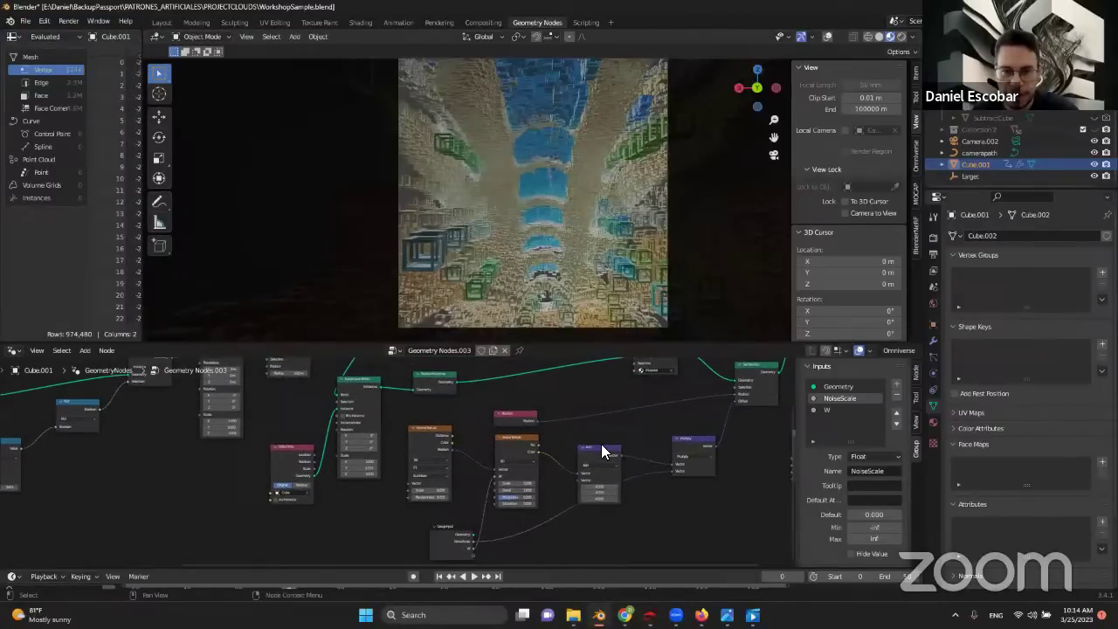
middle_drag(422, 424, 633, 456)
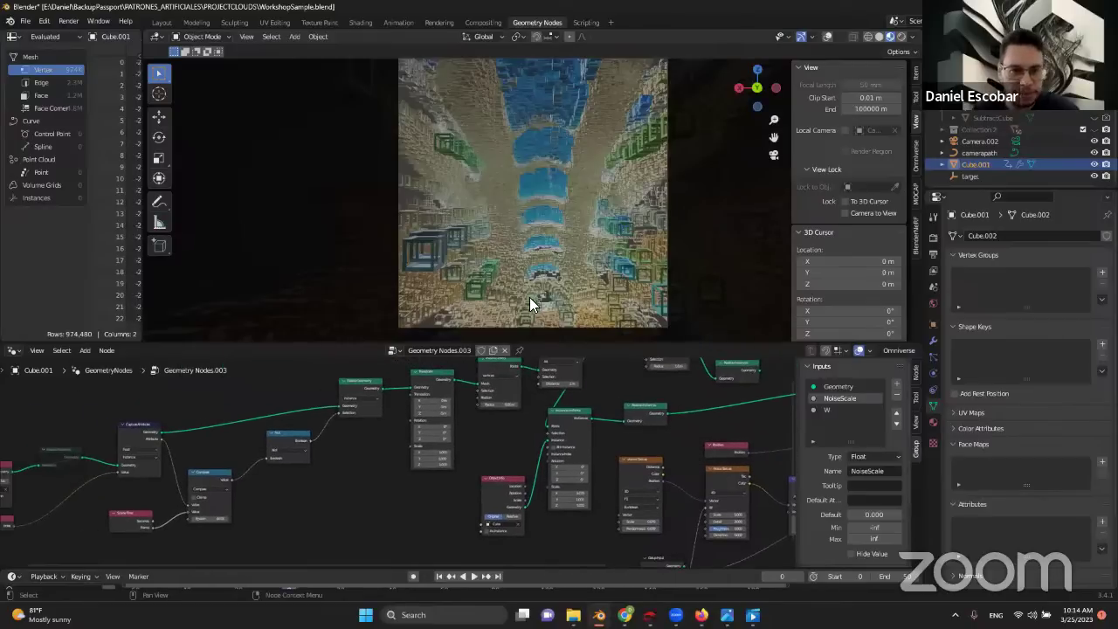
middle_drag(318, 398, 475, 395)
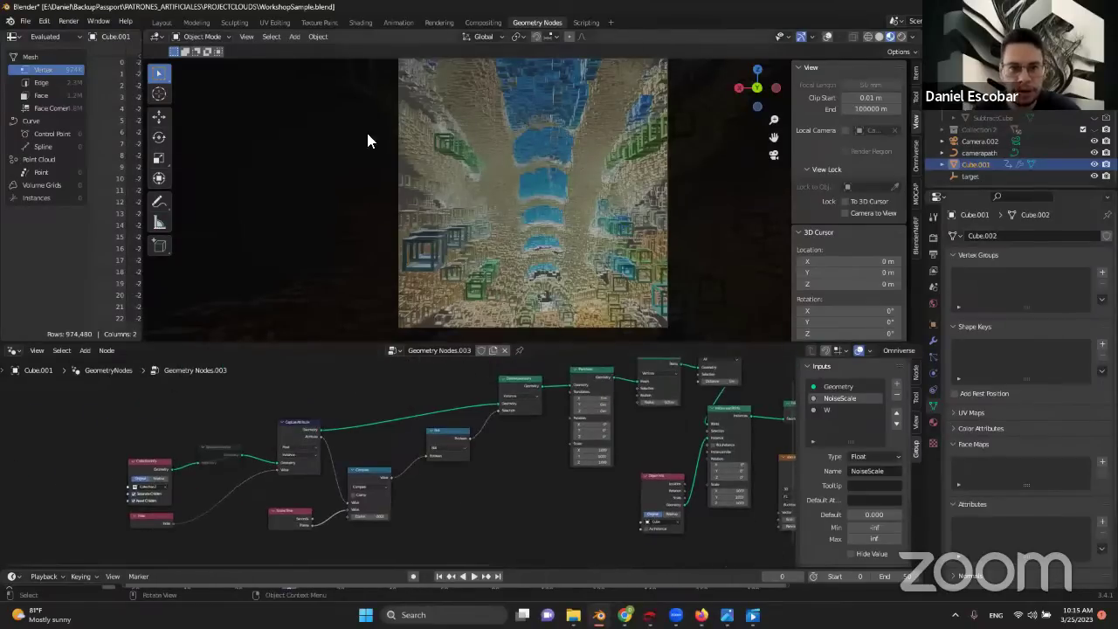
scroll(513, 149, down, 1)
middle_drag(340, 116, 377, 133)
- Switch to the web browser and go to the 2023_Workshop_DF_Animations folder in Google Drive
mouse_move(688, 602)
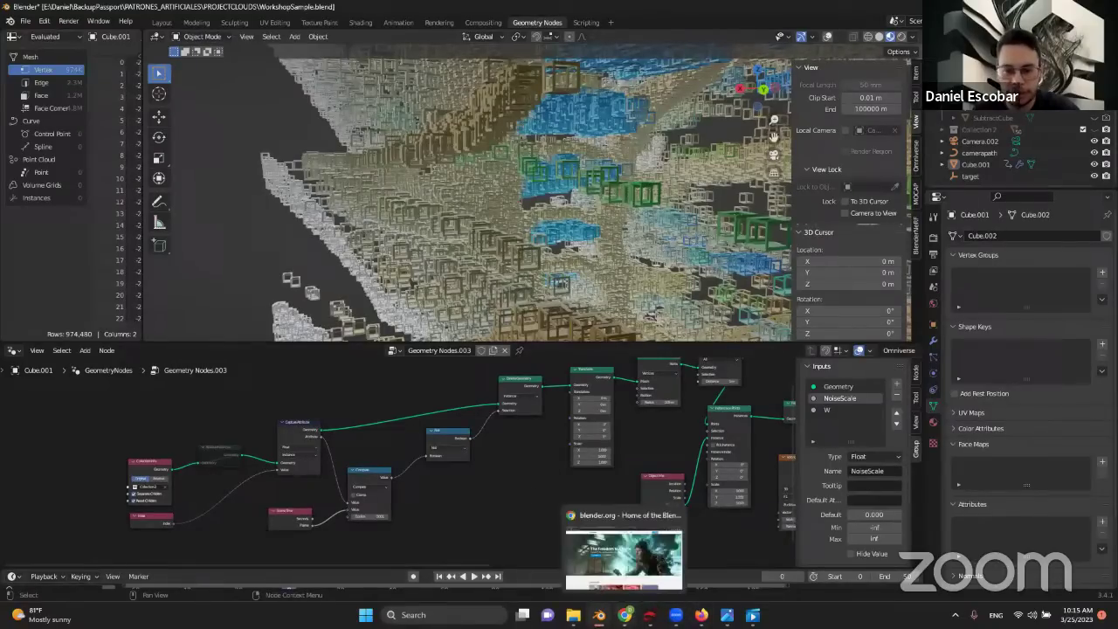
click(624, 615)
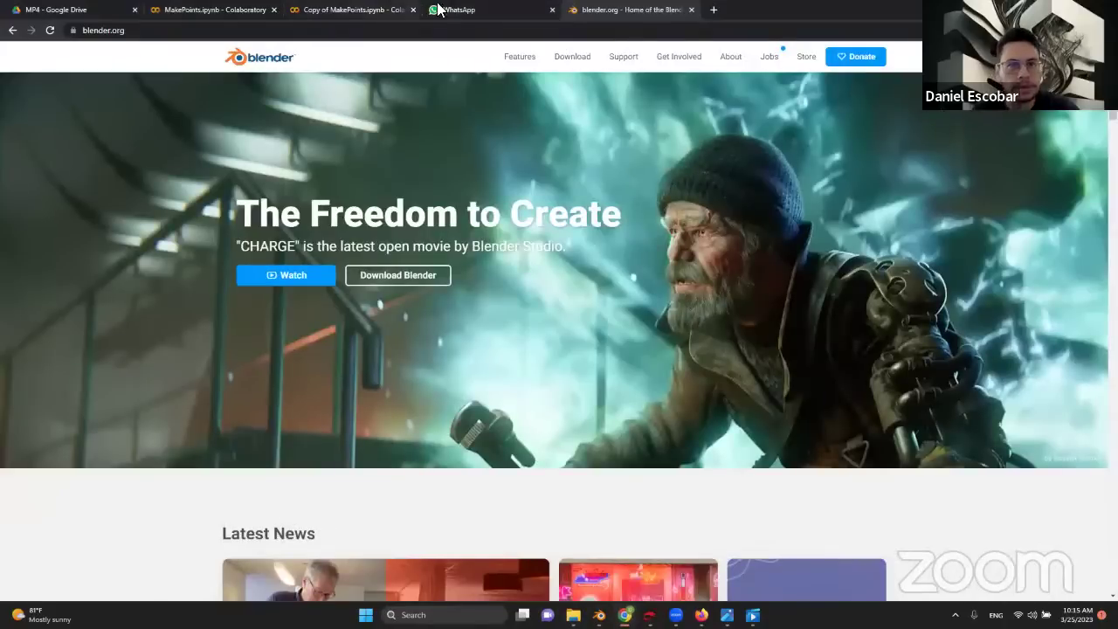
click(63, 10)
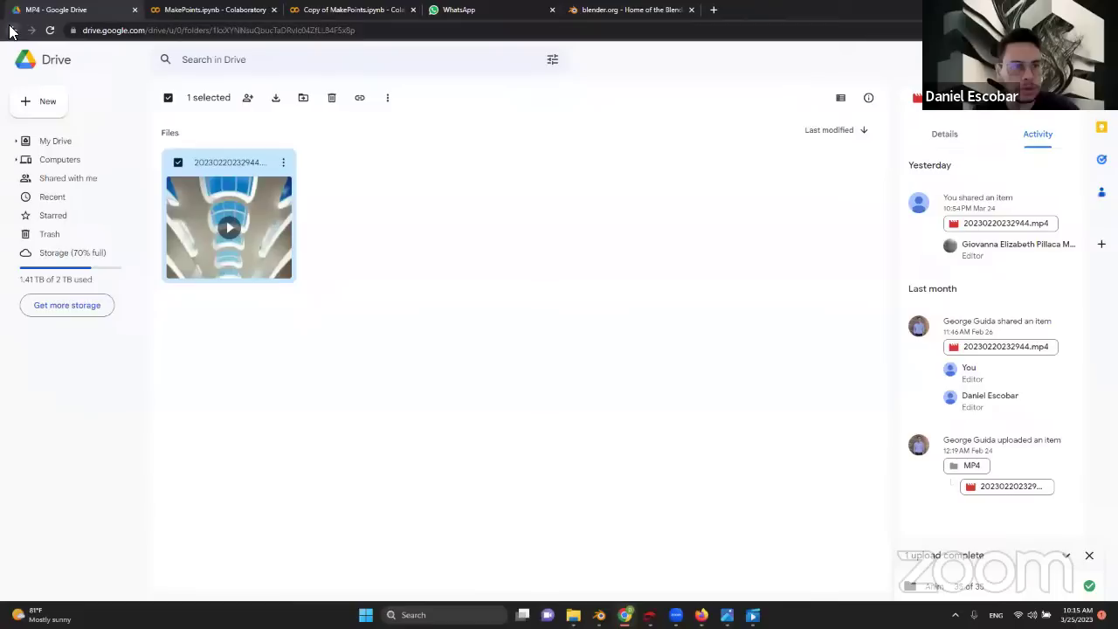
click(12, 30)
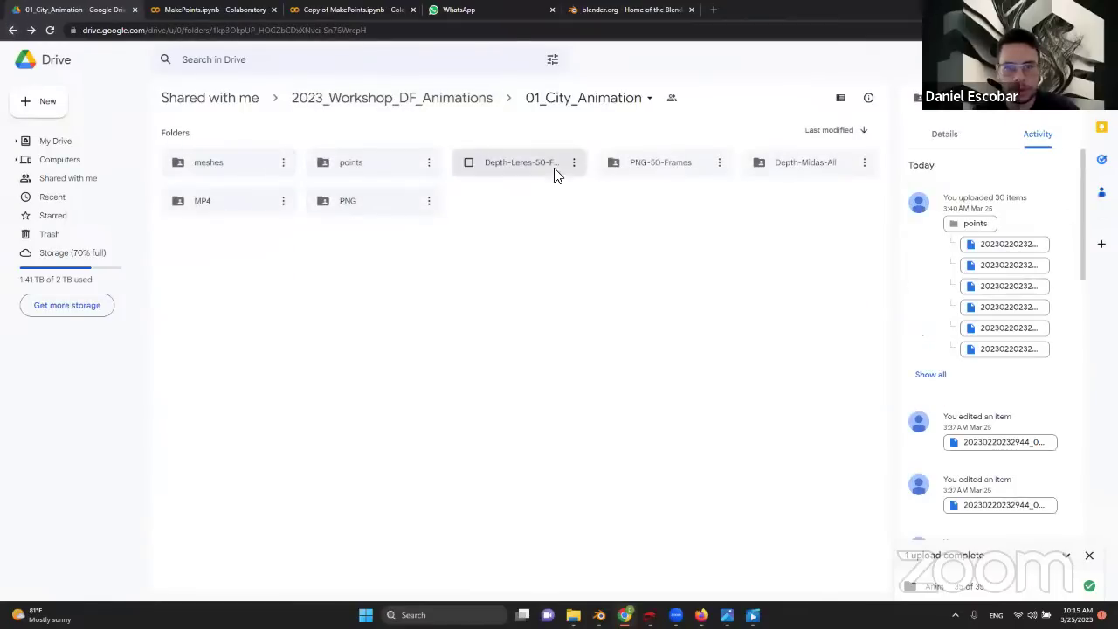
click(449, 95)
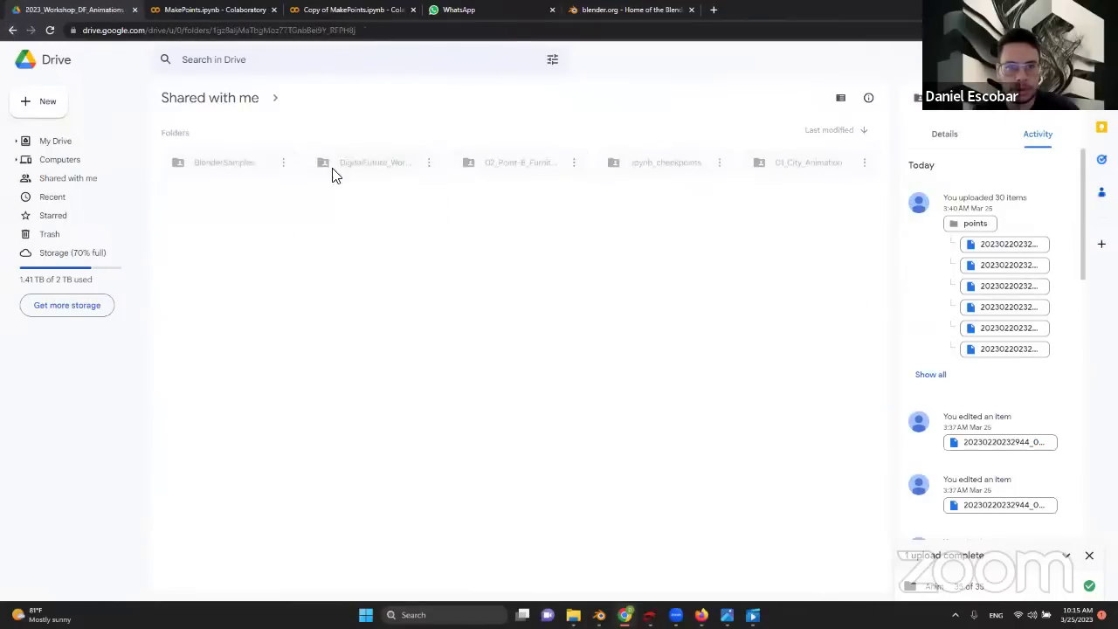
- Check the link access role of the BlenderSamples folder and copy its sharing link
click(285, 164)
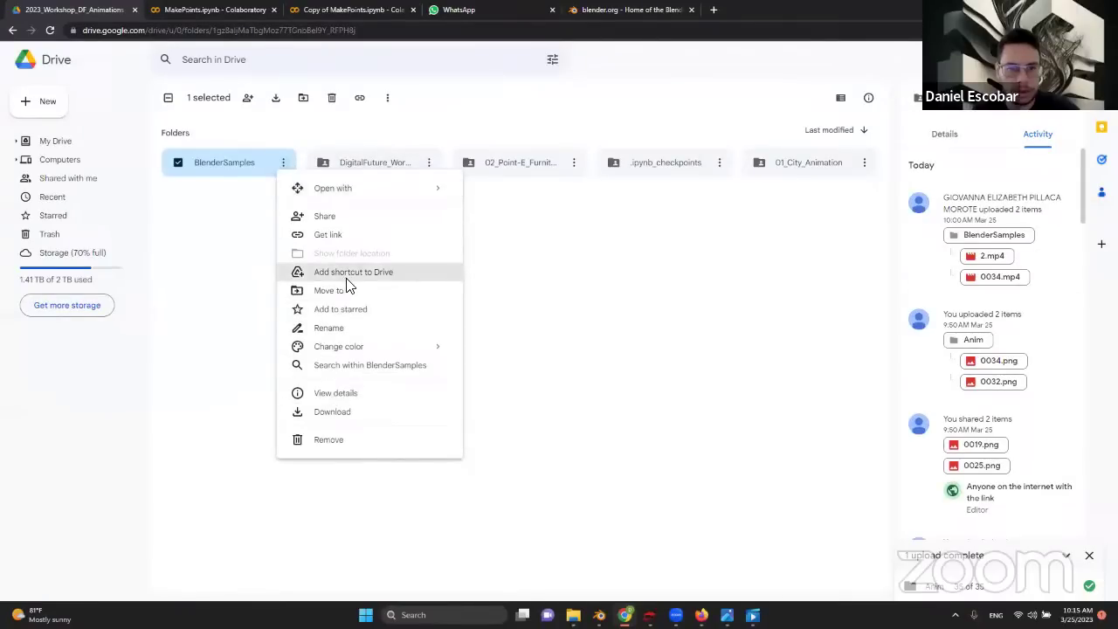
click(337, 238)
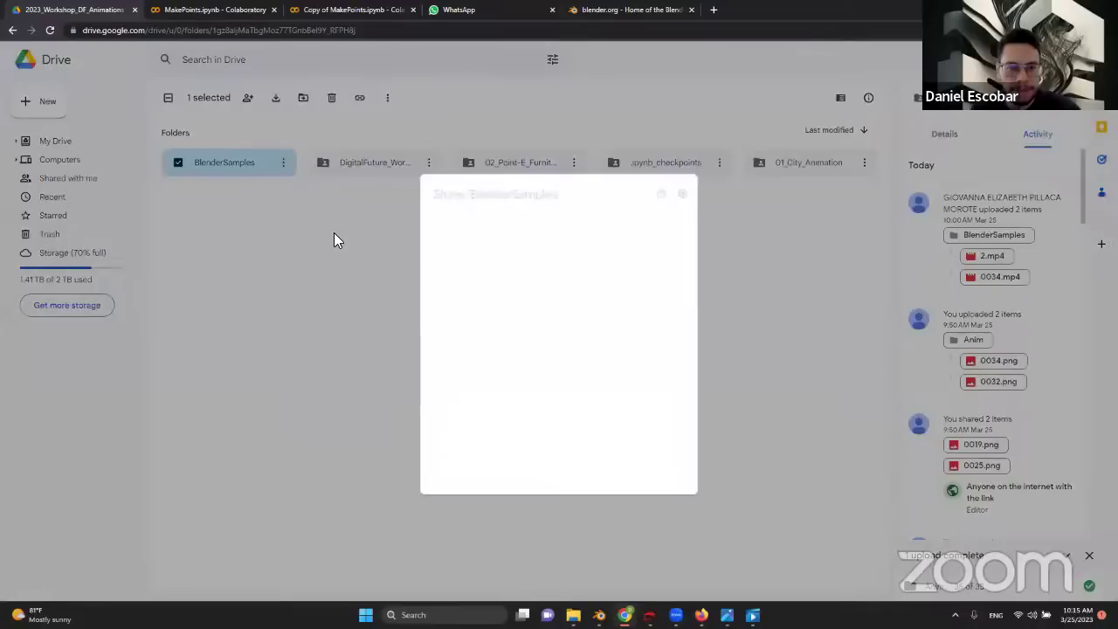
click(489, 412)
click(674, 420)
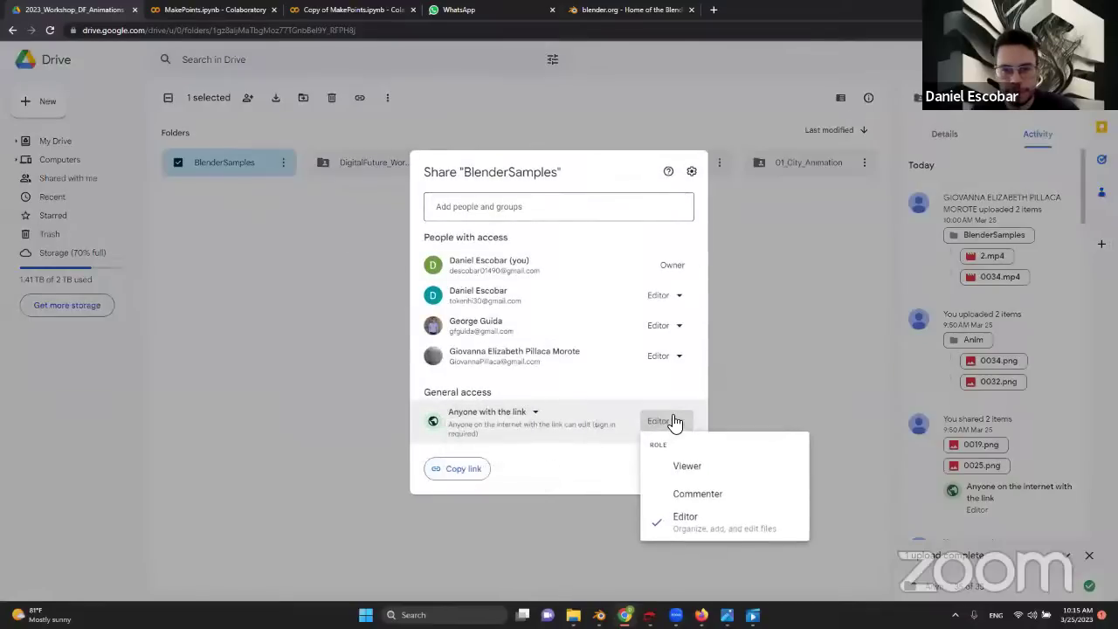
click(674, 421)
click(477, 471)
click(712, 359)
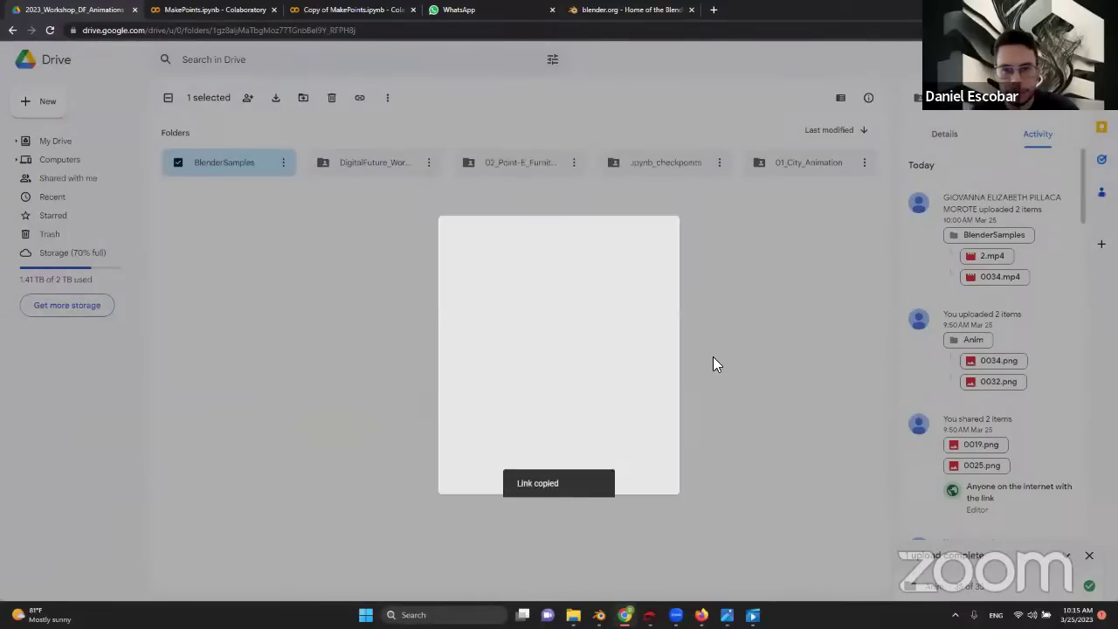
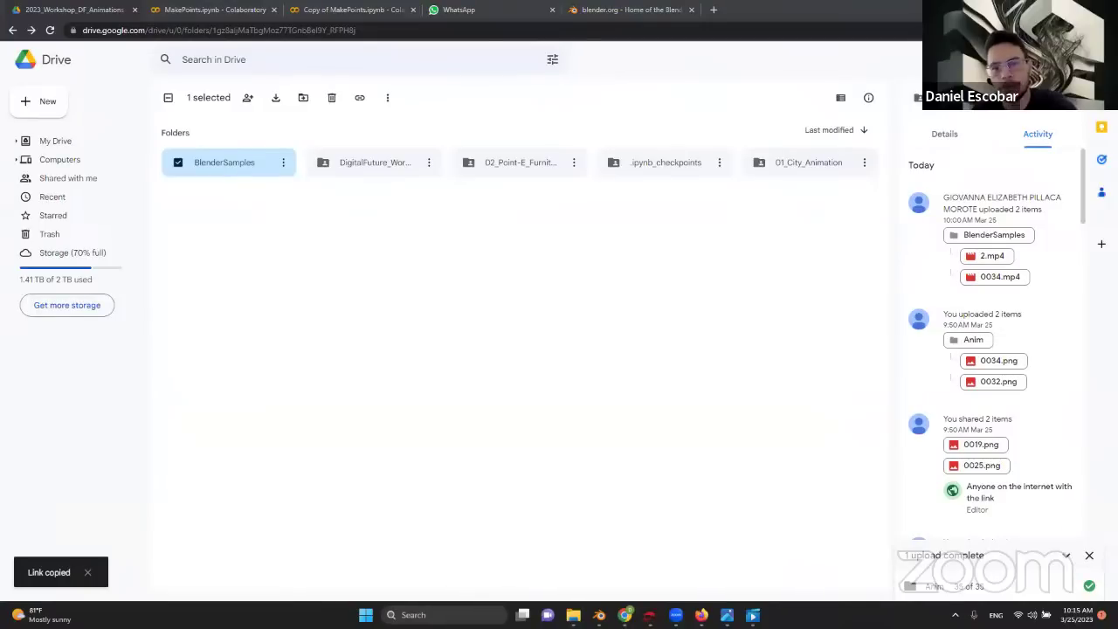
- Open the BlenderSamples folder and play the nerfdonramonclouds.mp4 video
double_click(220, 170)
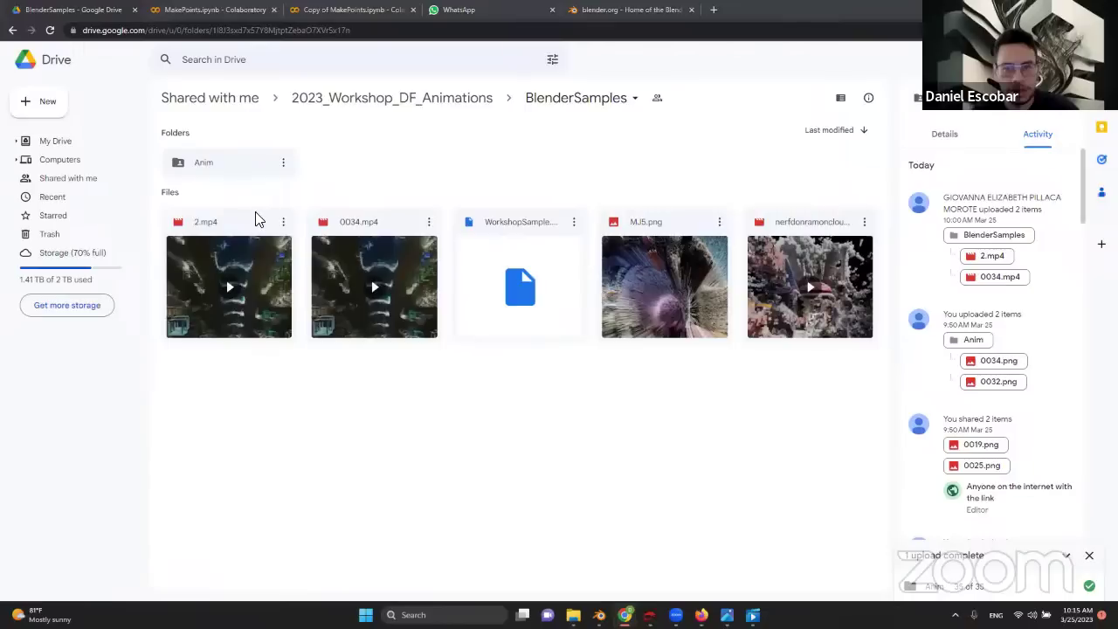
double_click(790, 287)
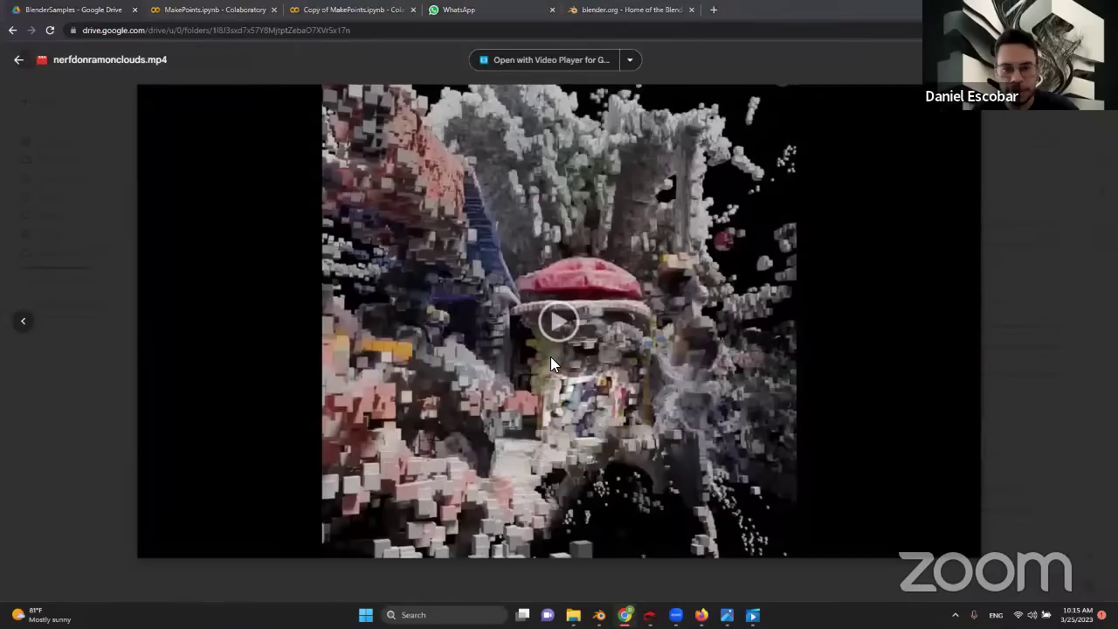
click(558, 321)
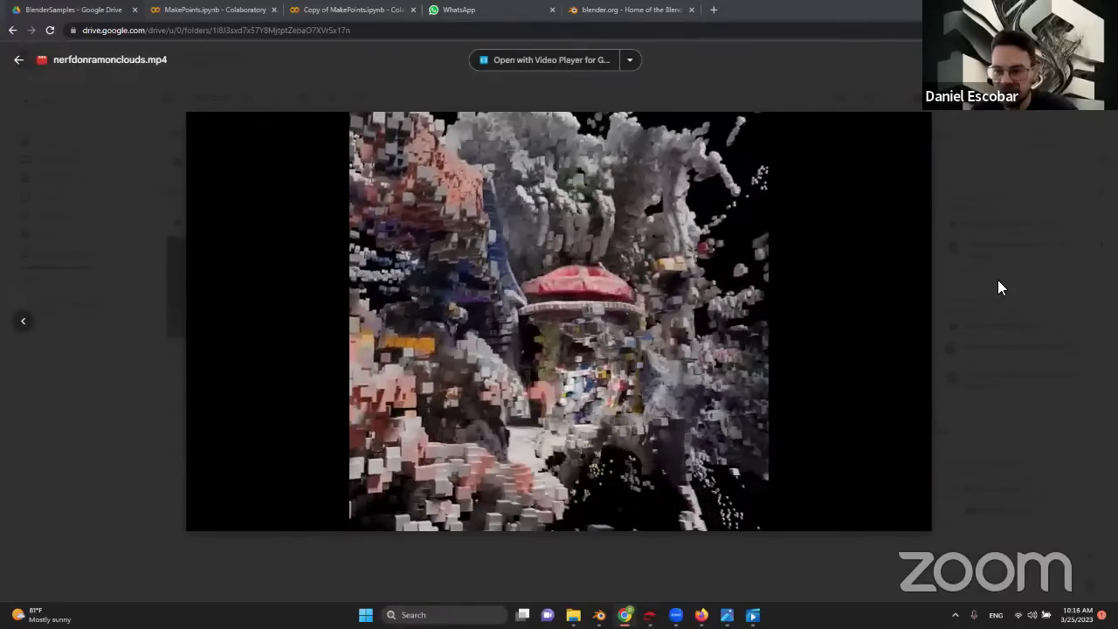
- Close the video preview, switch to Blender and view the point cloud in the Layout workspace
click(999, 287)
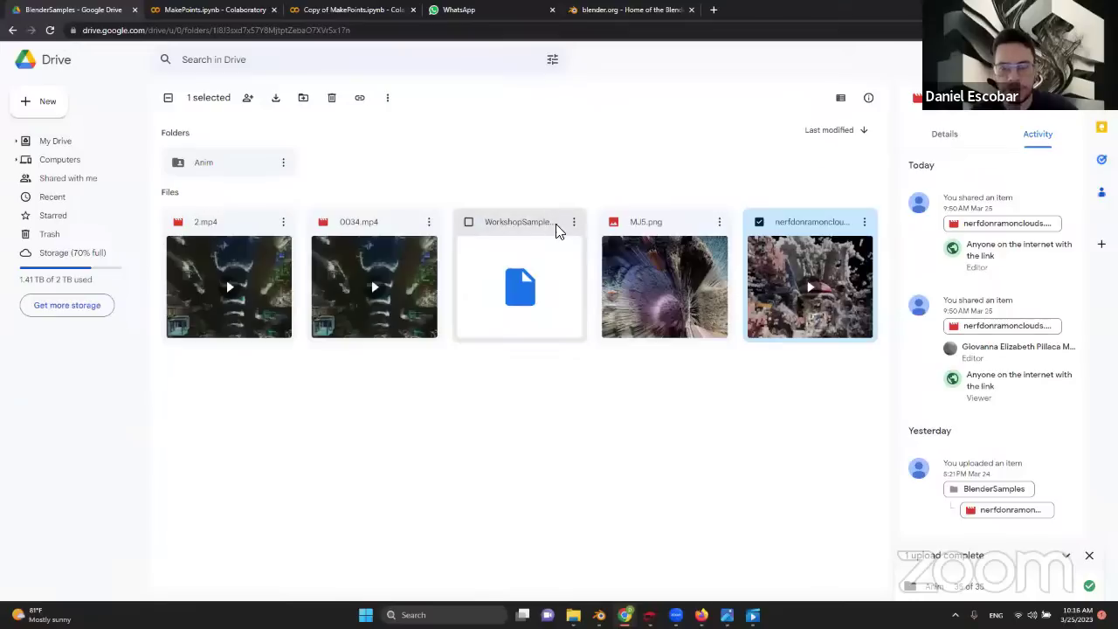
mouse_move(599, 615)
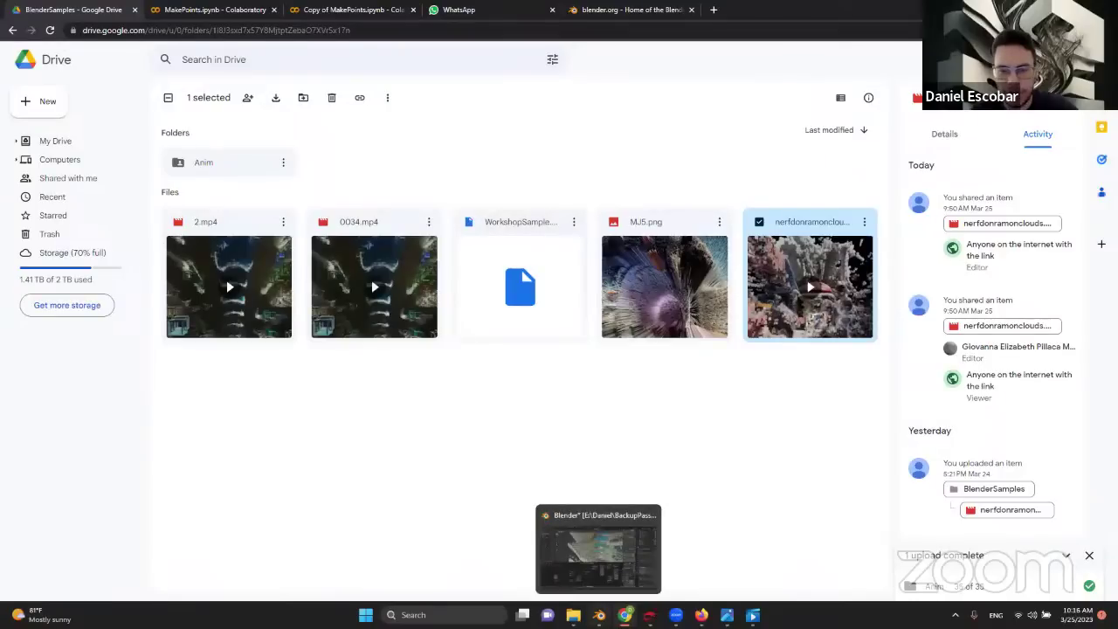
click(598, 528)
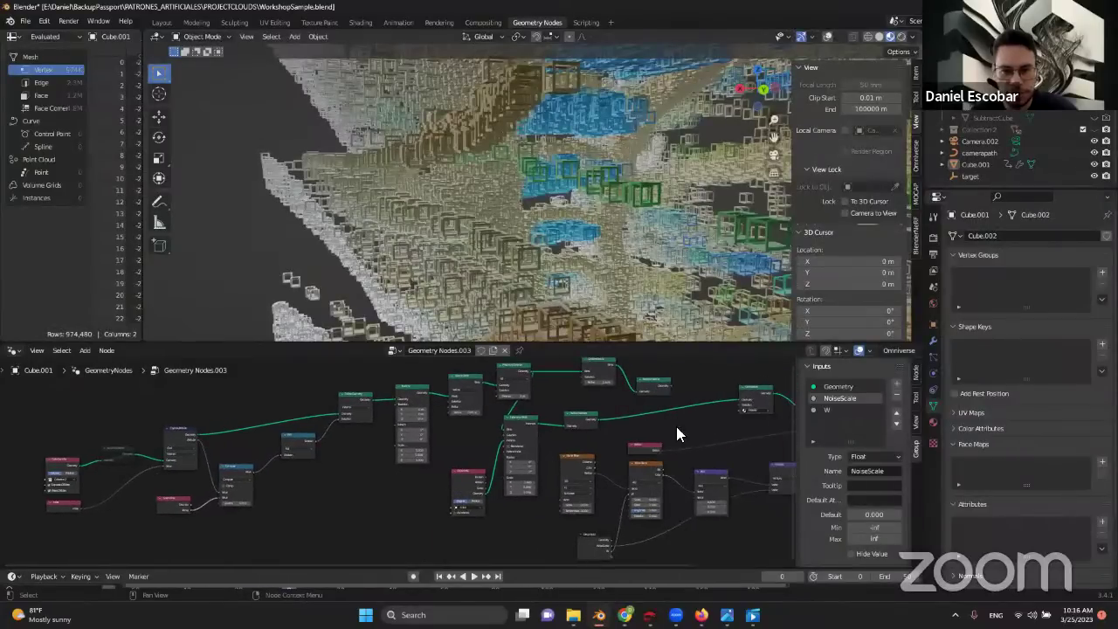
click(162, 22)
scroll(535, 232, down, 3)
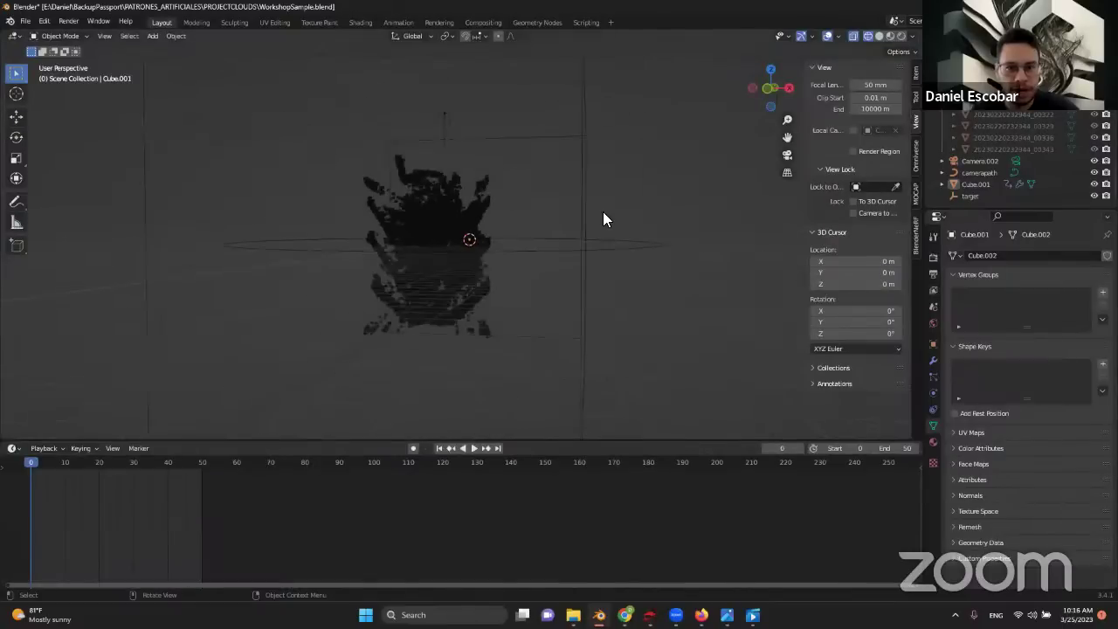
middle_drag(602, 217, 454, 201)
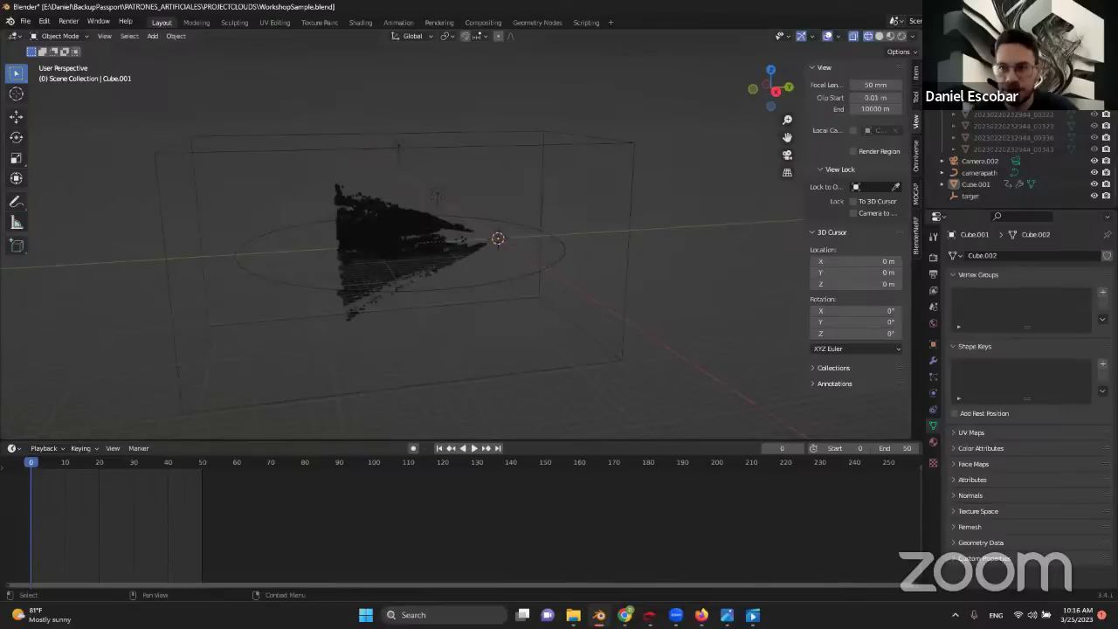
scroll(1013, 122, up, 5)
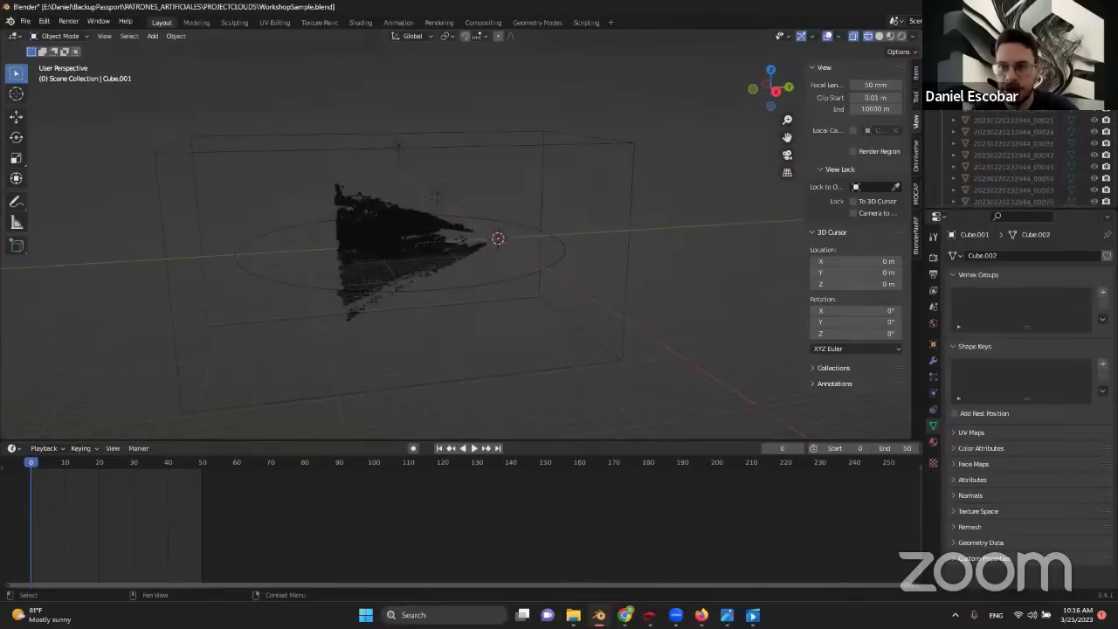
scroll(1013, 157, down, 10)
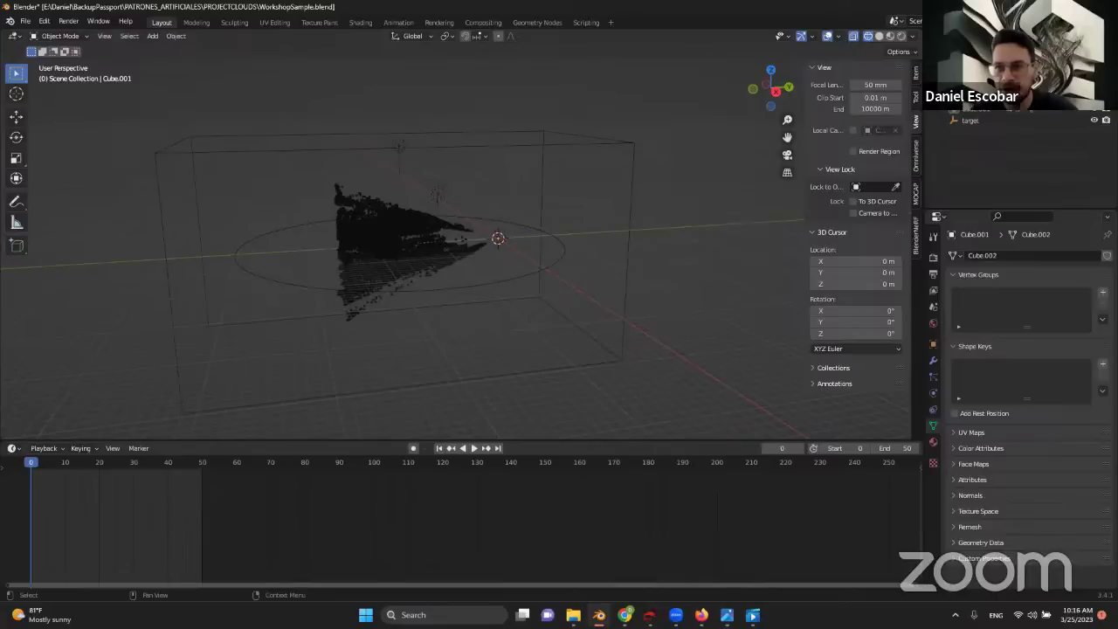
- Set the 3D viewport's clip End distance to 10000 m
drag(805, 180, 737, 183)
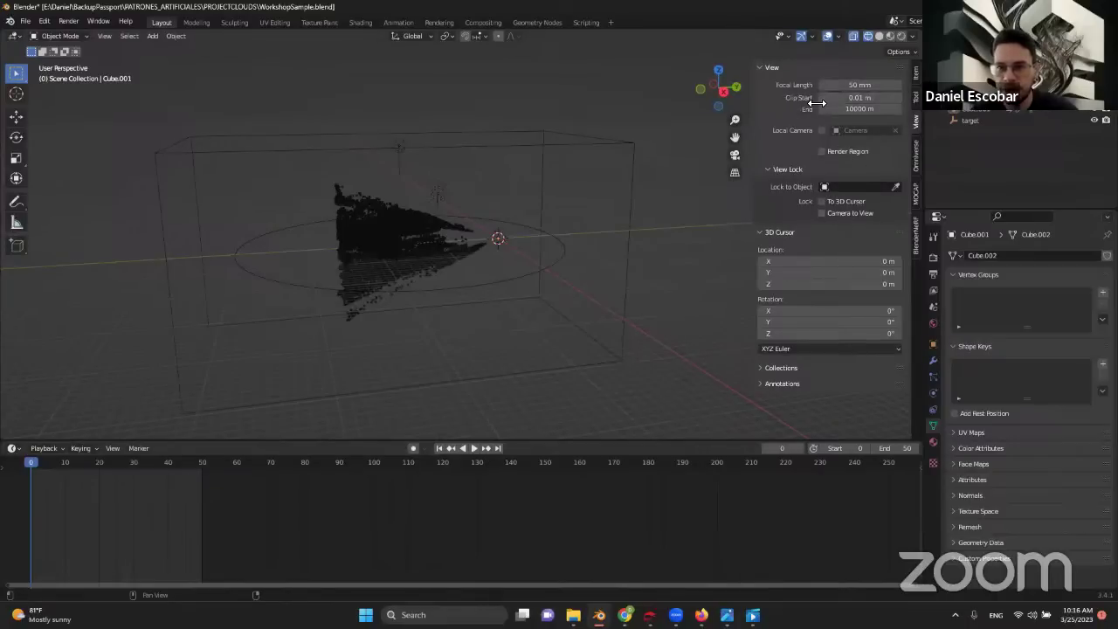
click(864, 111)
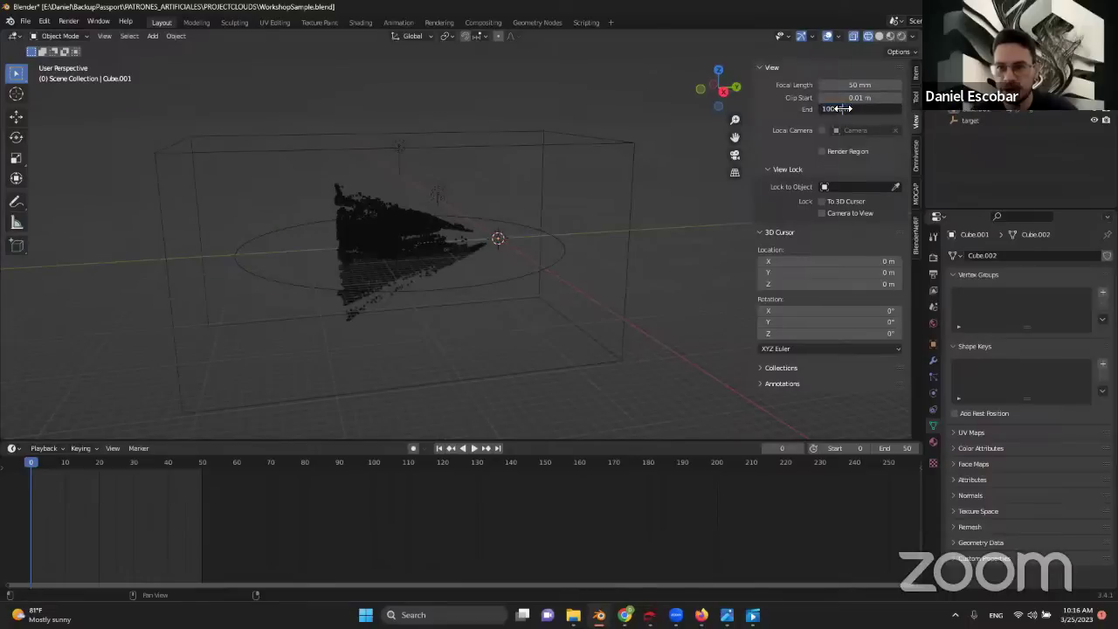
text(0)
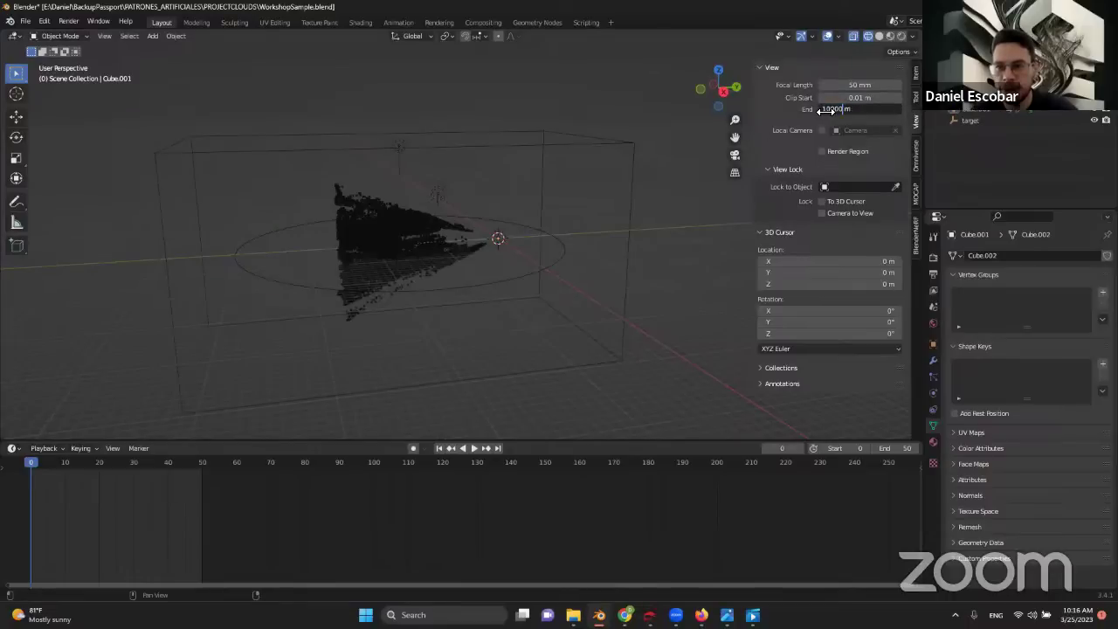
key(Return)
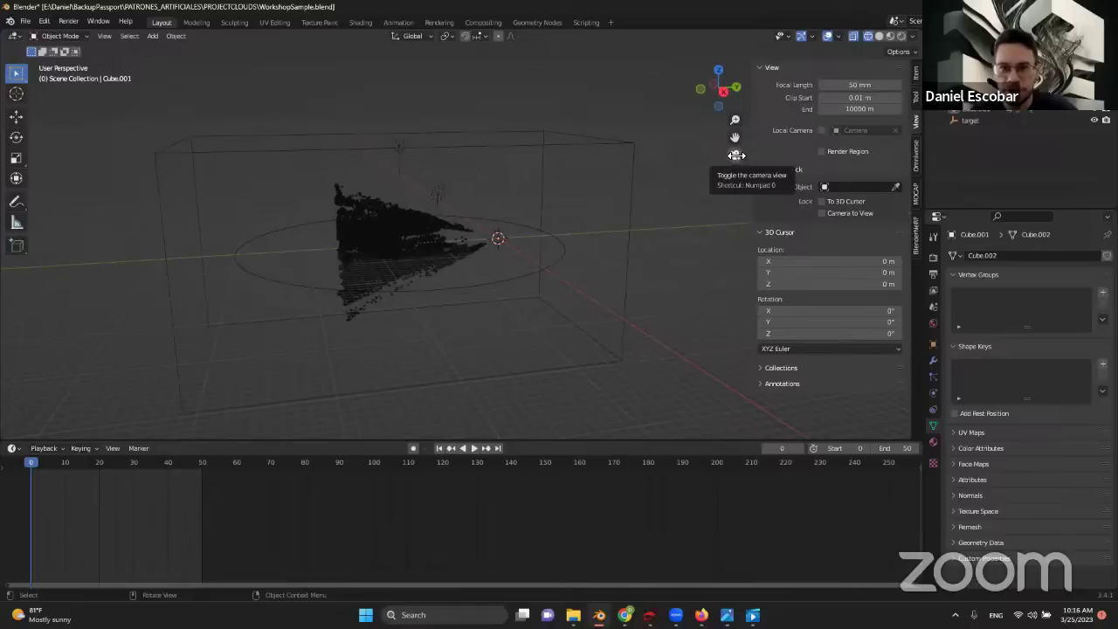
- Look through the camera, play the animation briefly and stop it at frame 7
click(736, 155)
drag(736, 155, 547, 183)
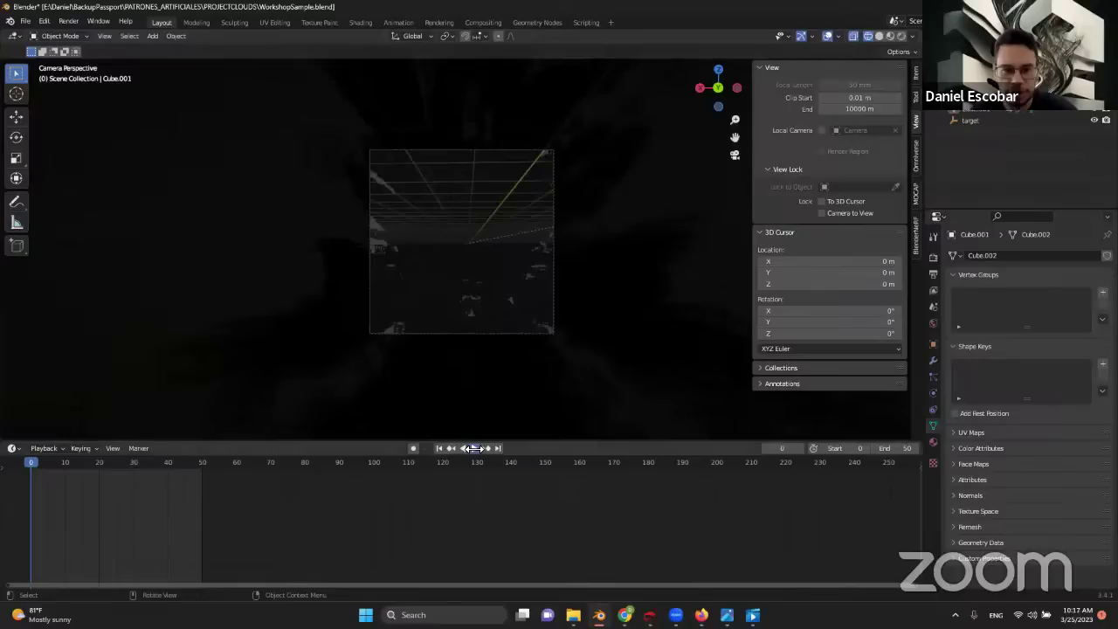
click(474, 448)
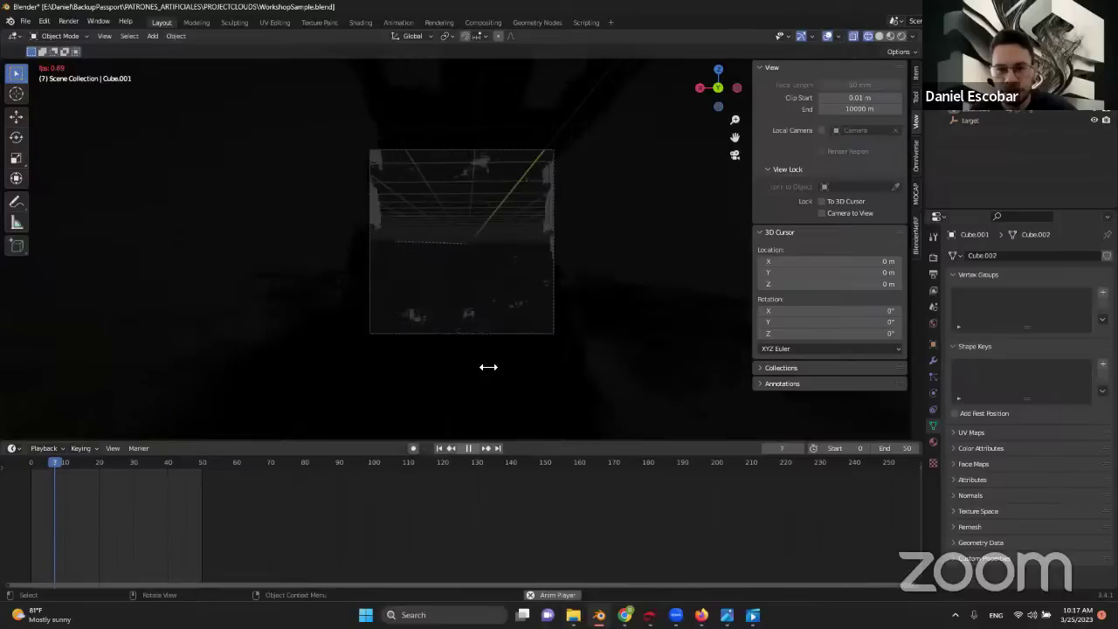
key(space)
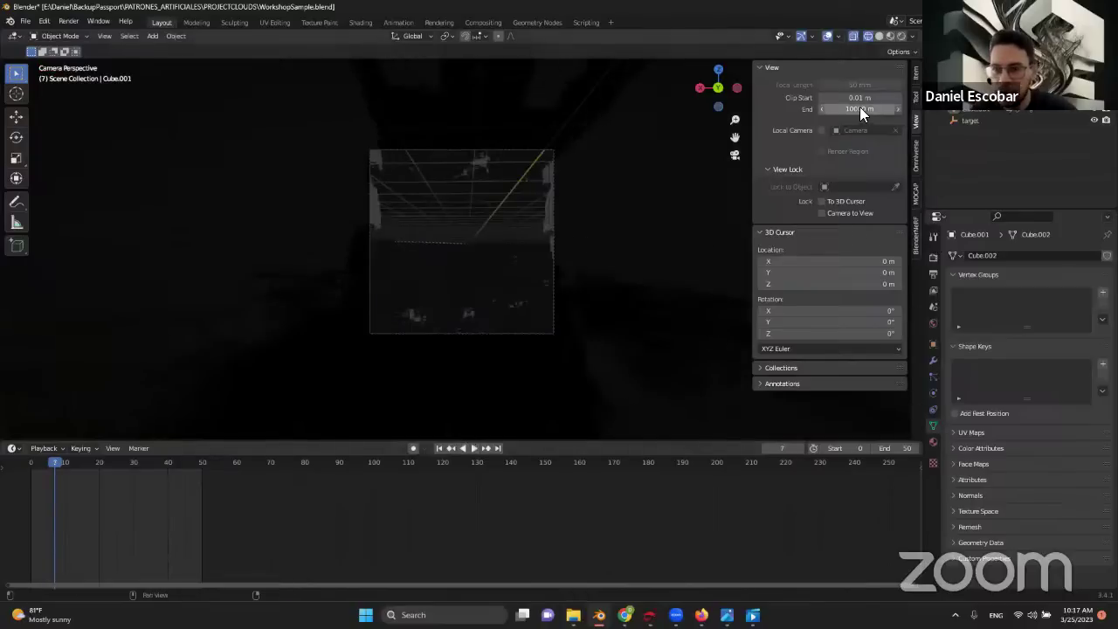
- Leave the camera view and inspect the instanced cubes in Solid shading
scroll(480, 183, down, 1)
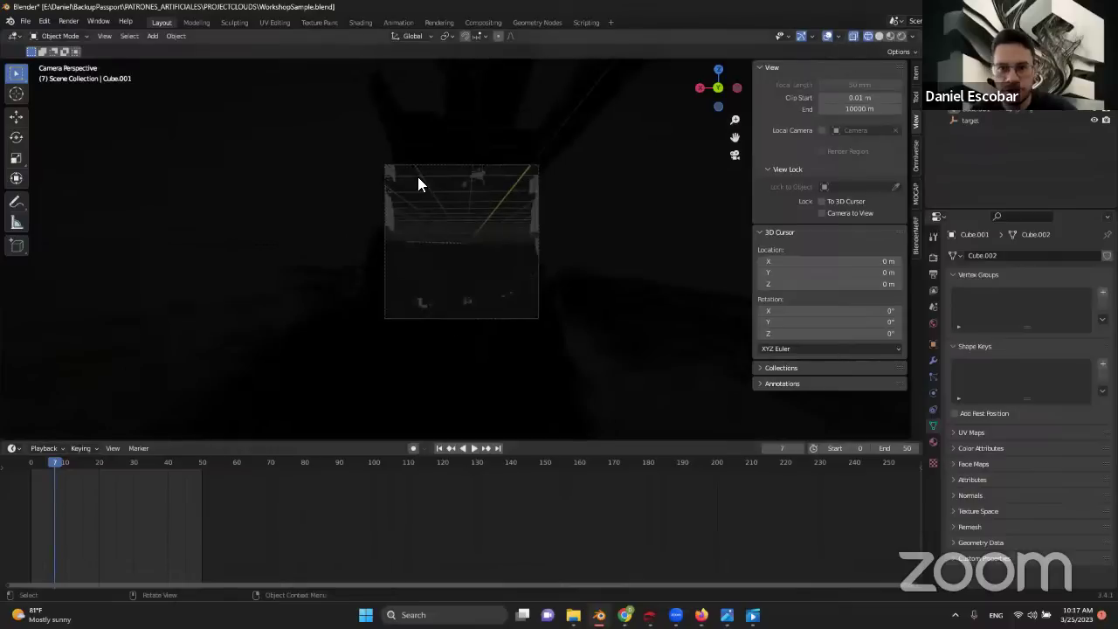
mouse_move(419, 178)
middle_down()
mouse_move(696, 215)
mouse_move(593, 244)
mouse_move(427, 185)
mouse_move(470, 179)
mouse_move(481, 245)
mouse_move(559, 210)
middle_up()
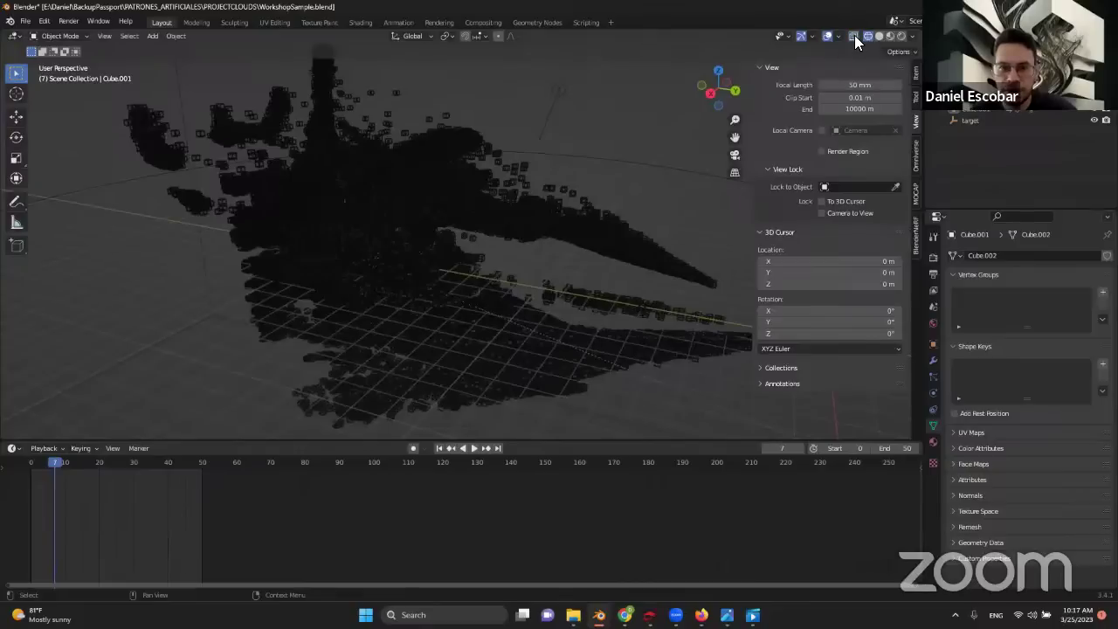
scroll(495, 161, up, 3)
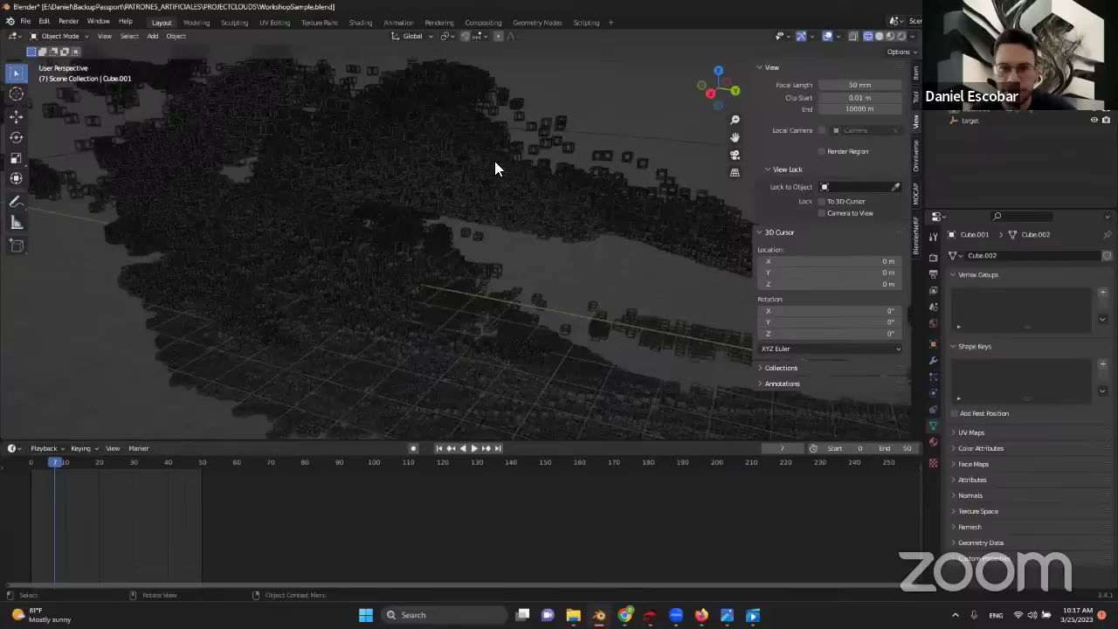
mouse_move(494, 161)
middle_down()
mouse_move(467, 247)
mouse_move(429, 229)
middle_up()
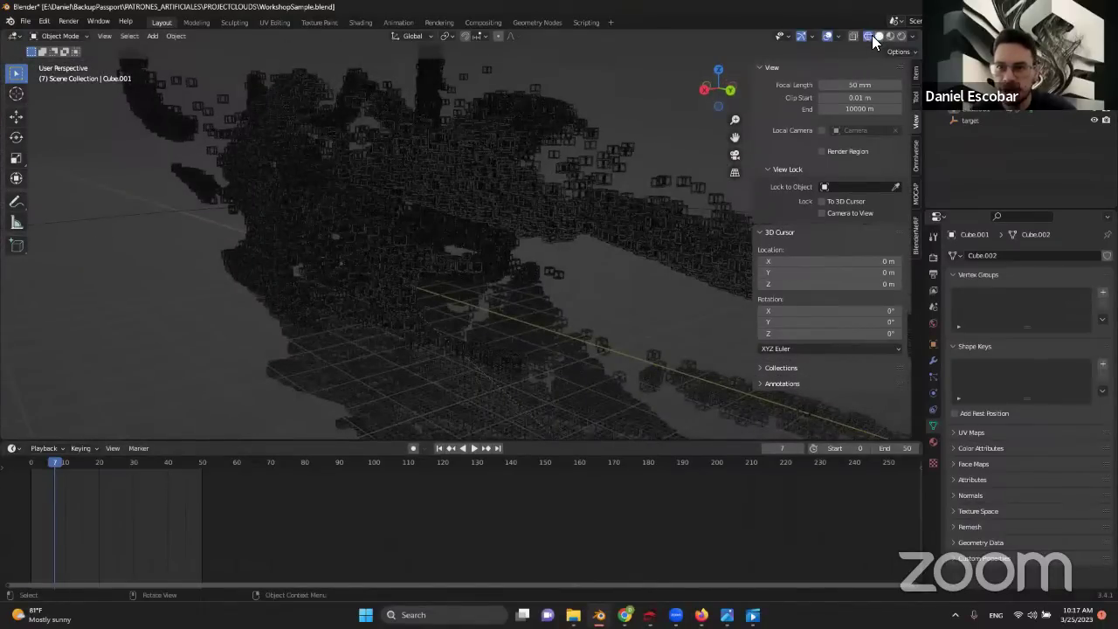
click(878, 36)
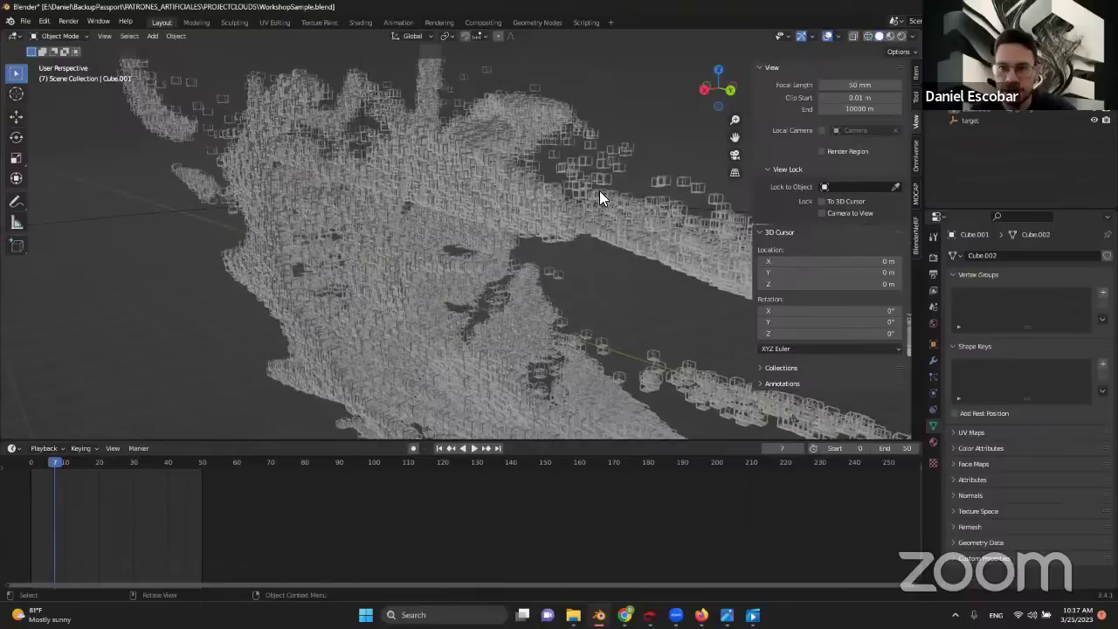
mouse_move(559, 136)
middle_down()
mouse_move(523, 136)
mouse_move(889, 36)
middle_up()
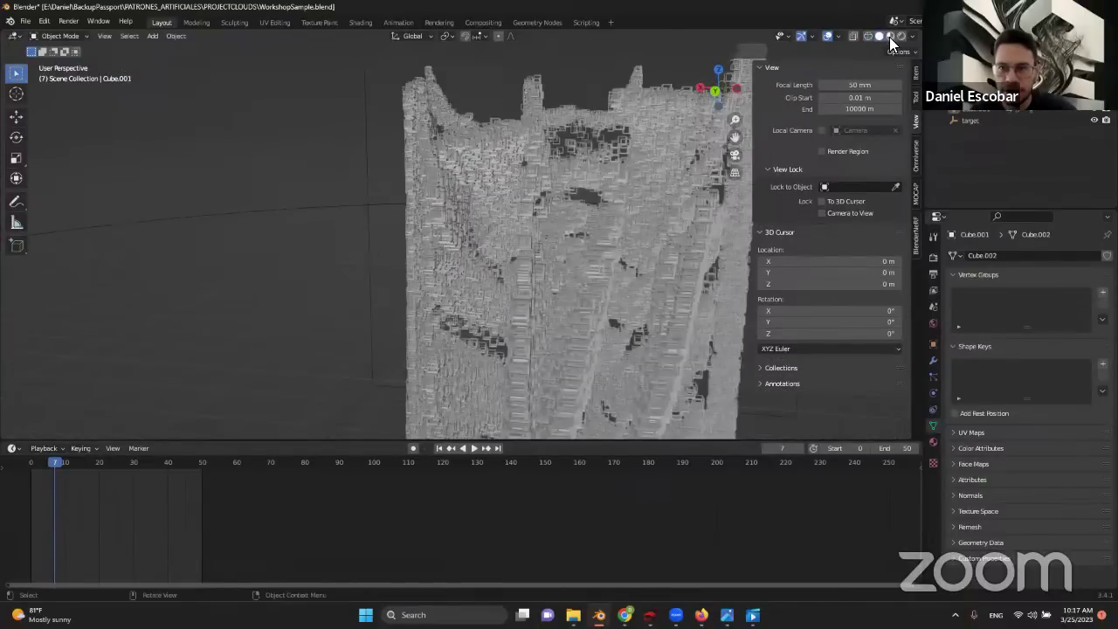
- Inspect the coloured point cloud from several angles in Rendered viewport shading
click(889, 37)
middle_drag(571, 91, 503, 236)
scroll(499, 234, up, 5)
middle_drag(414, 235, 456, 247)
scroll(456, 247, down, 5)
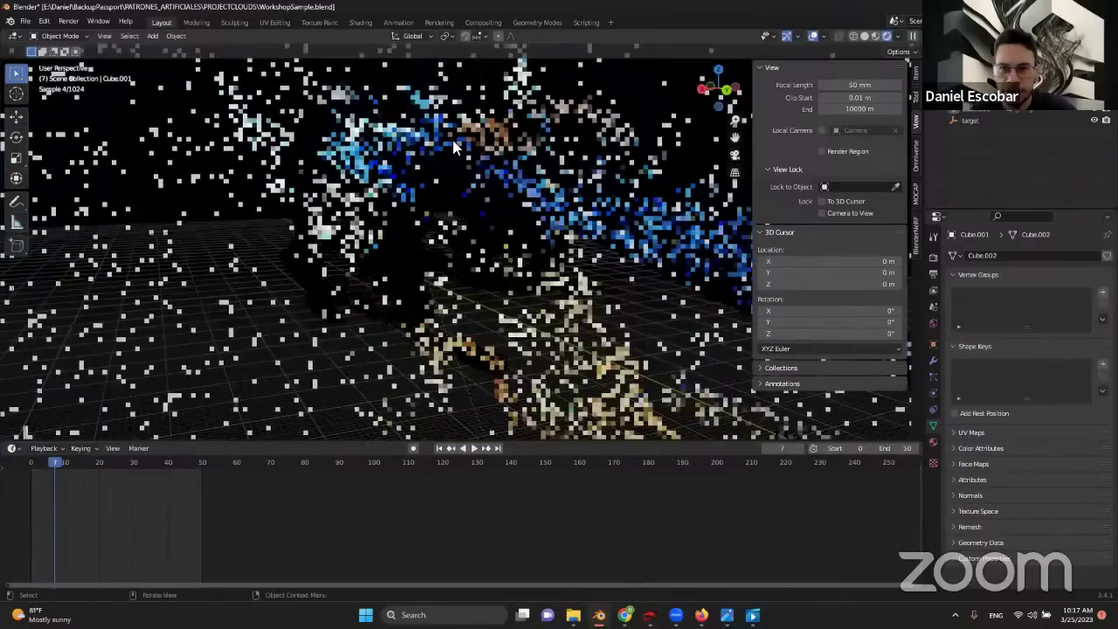
middle_drag(452, 142, 514, 166)
scroll(514, 166, down, 3)
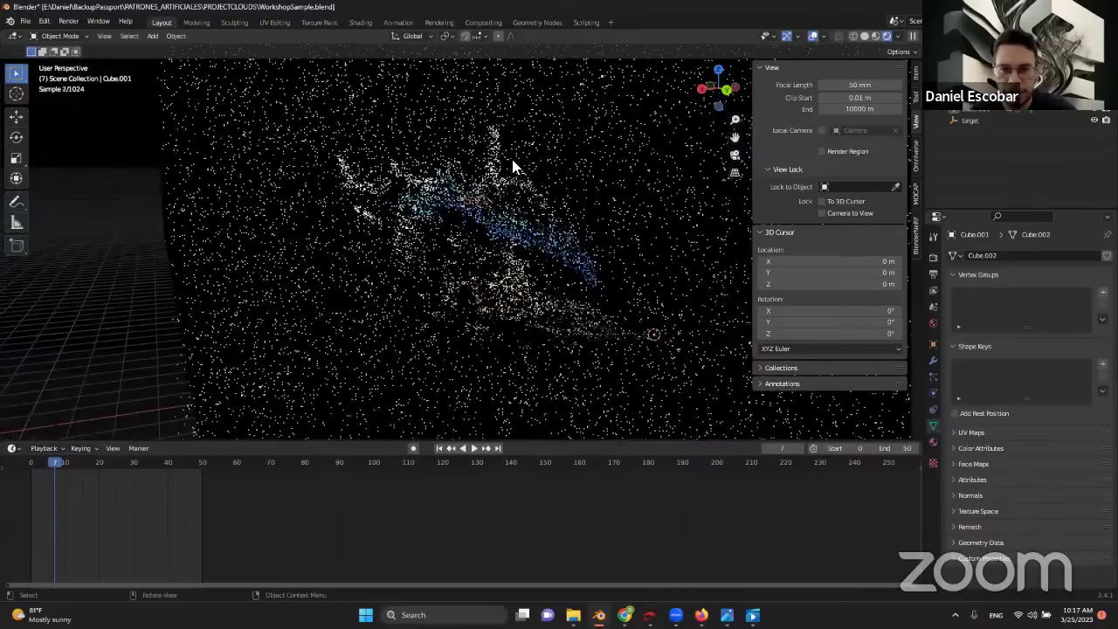
scroll(511, 158, up, 3)
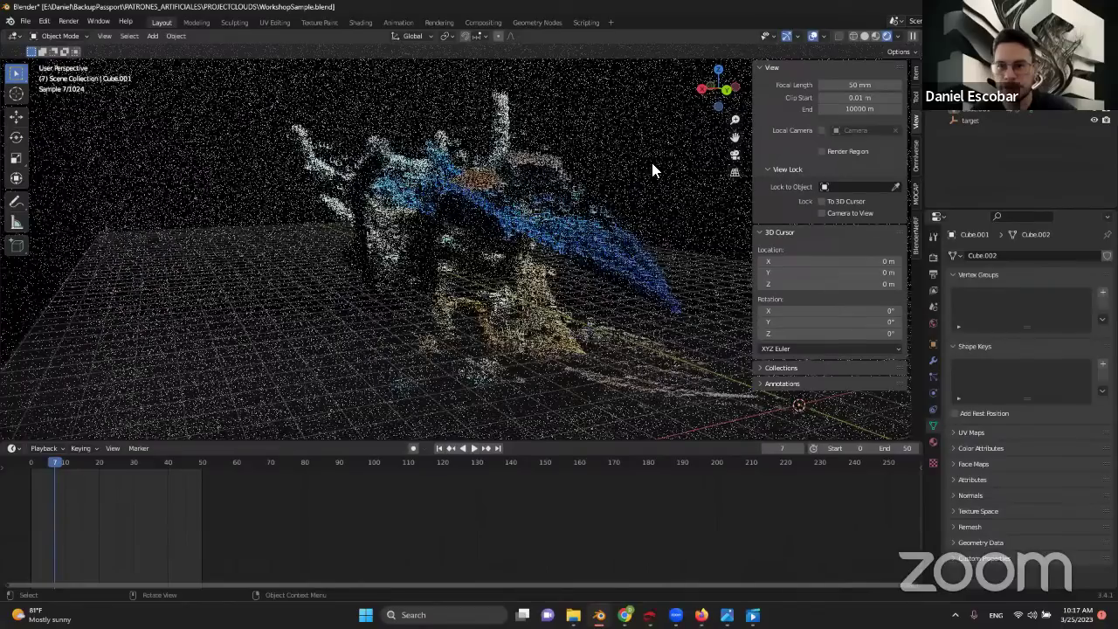
- Return the viewport to Material Preview shading and view the point cloud from the front
click(865, 36)
middle_drag(496, 196, 927, 339)
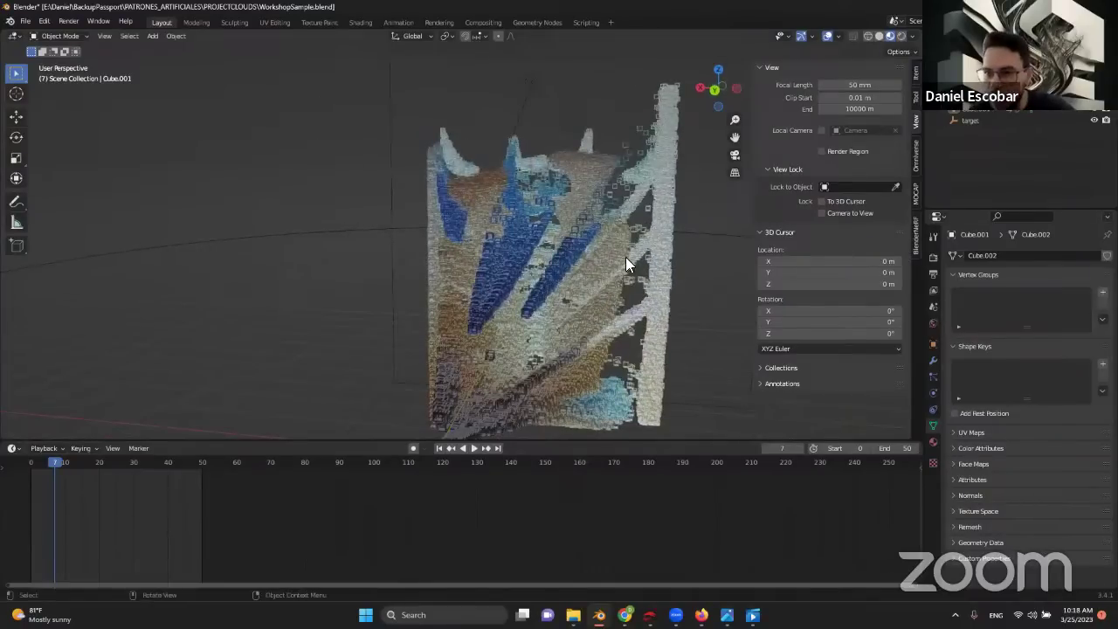
mouse_move(625, 256)
middle_down()
mouse_move(507, 196)
mouse_move(527, 236)
mouse_move(508, 260)
mouse_move(406, 211)
mouse_move(445, 234)
mouse_move(606, 267)
middle_up()
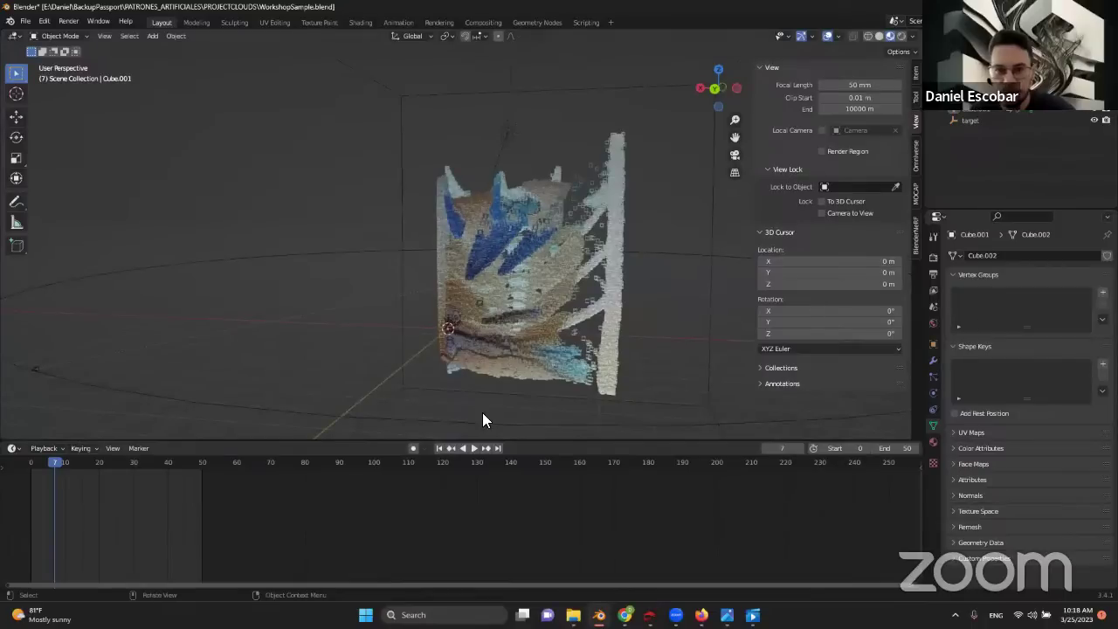
- Set the render engine to Eevee and view the point cloud in Wireframe shading
click(933, 259)
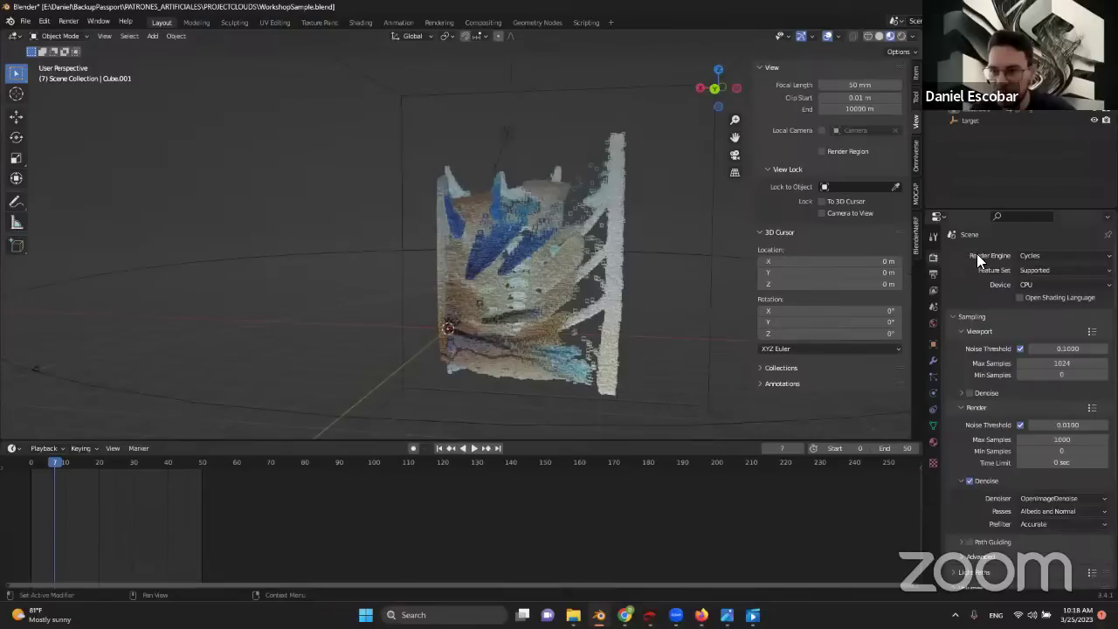
click(1028, 256)
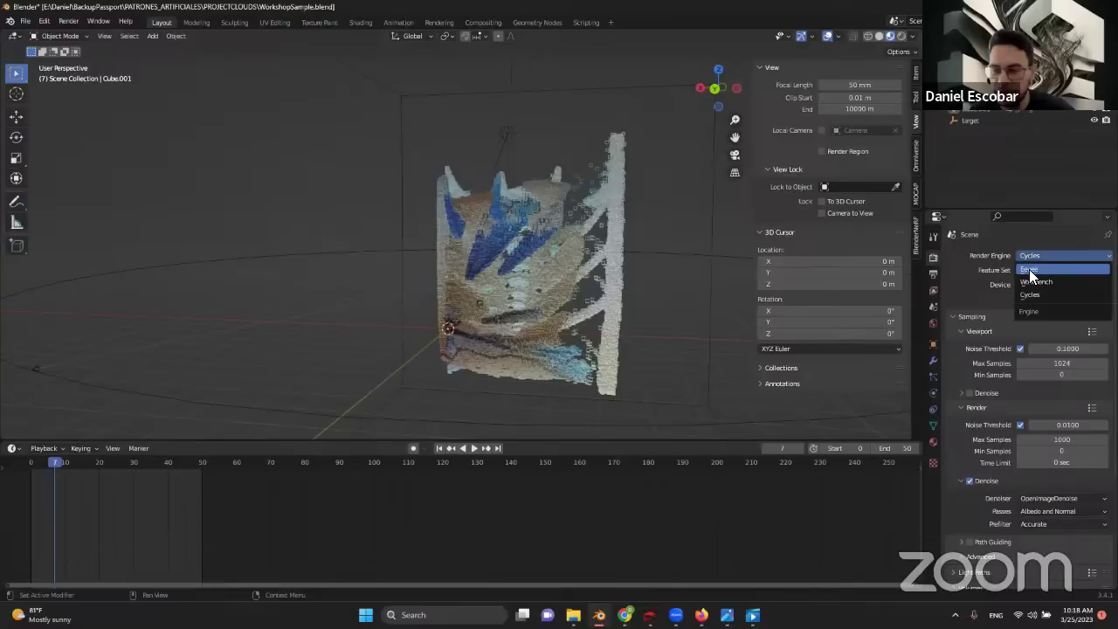
click(1029, 269)
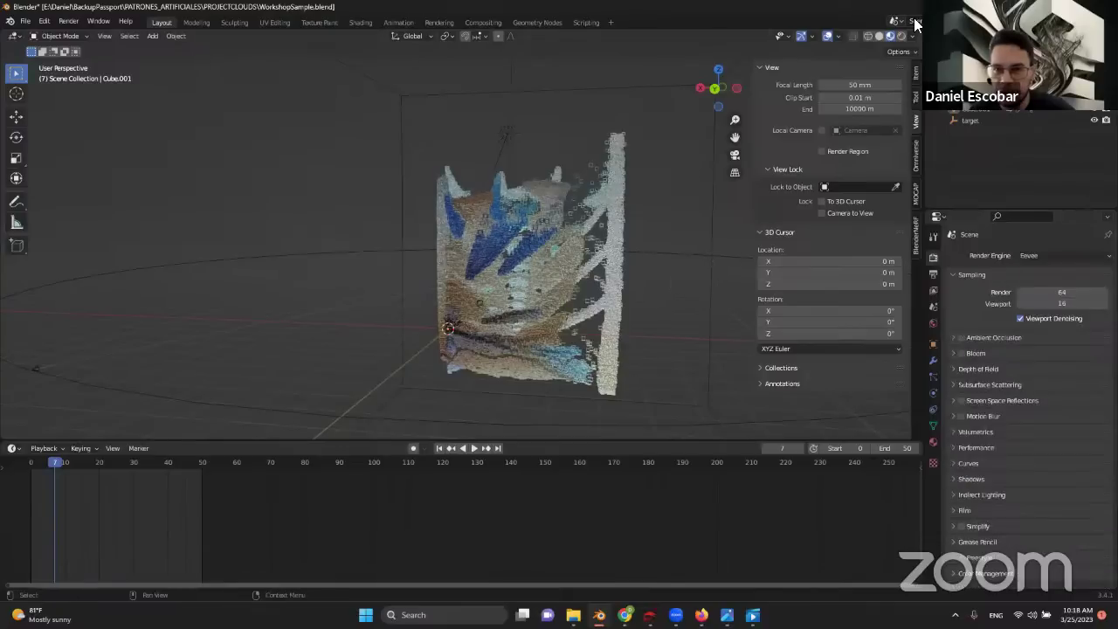
click(870, 36)
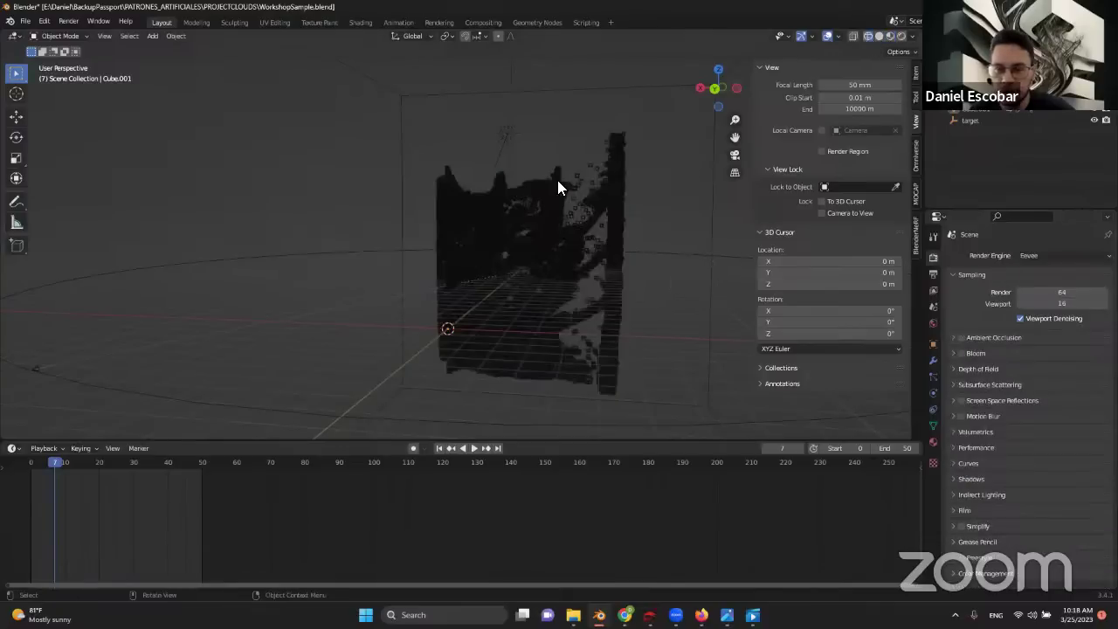
mouse_move(557, 180)
middle_down()
mouse_move(524, 188)
mouse_move(537, 193)
mouse_move(480, 377)
middle_up()
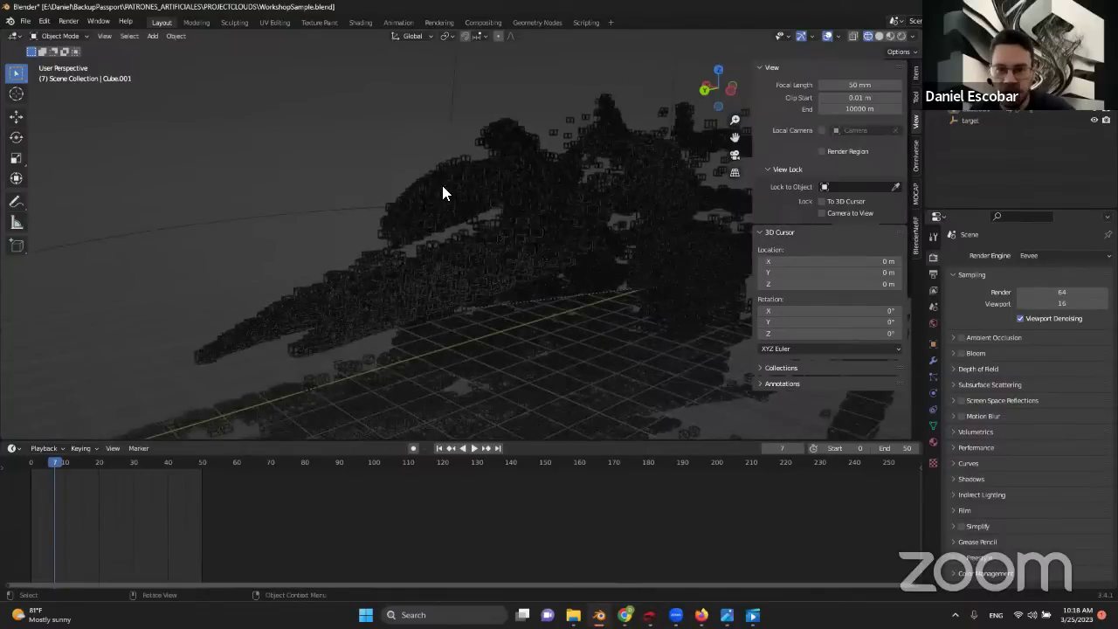
scroll(439, 190, down, 3)
middle_drag(414, 270, 693, 250)
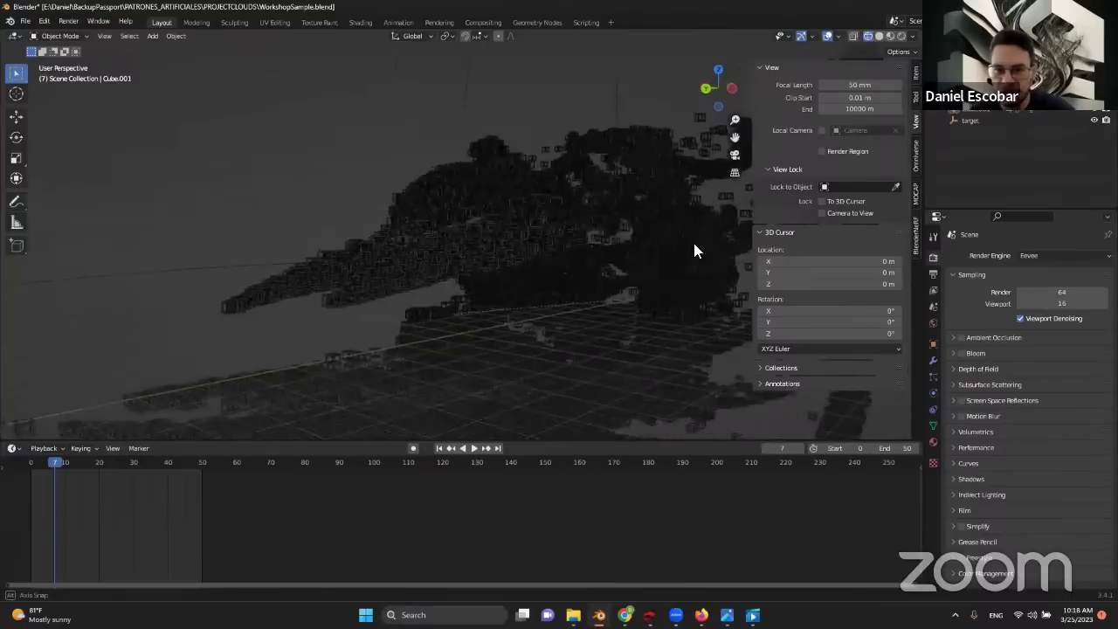
- Set the render engine to Cycles and display the point cloud in Material Preview shading
click(1030, 255)
click(1034, 295)
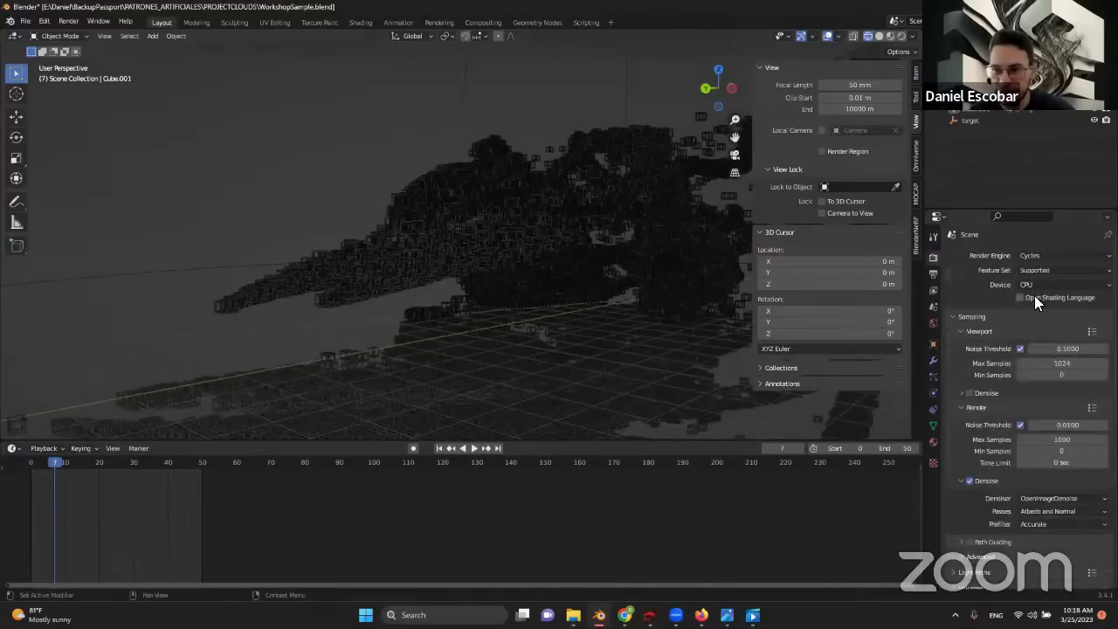
mouse_move(514, 225)
middle_down()
mouse_move(514, 242)
mouse_move(501, 215)
mouse_move(472, 210)
middle_up()
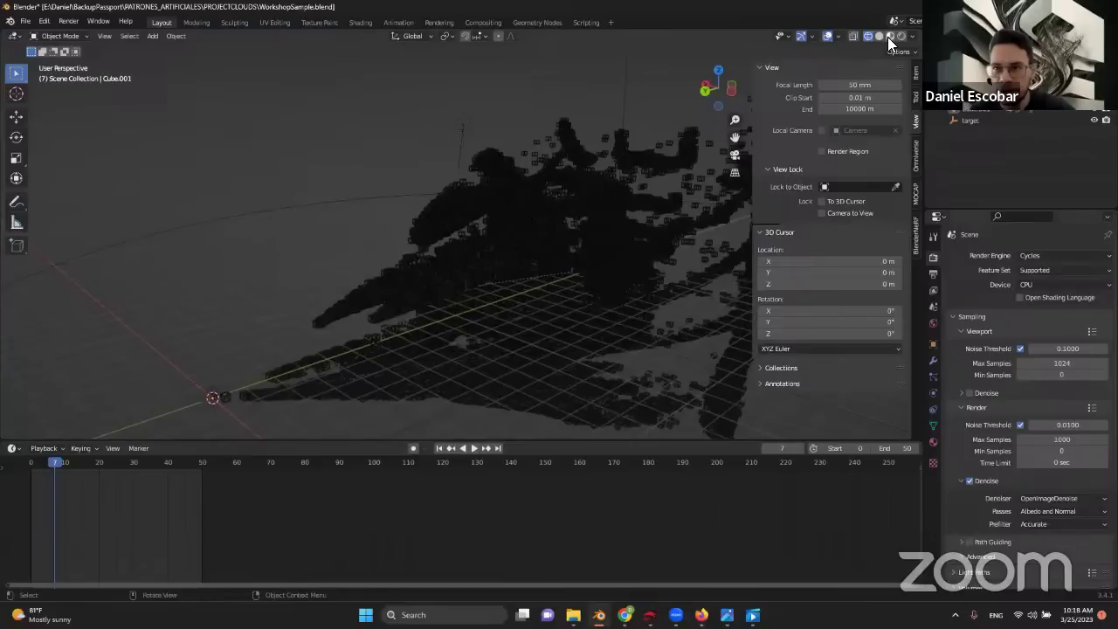
click(888, 37)
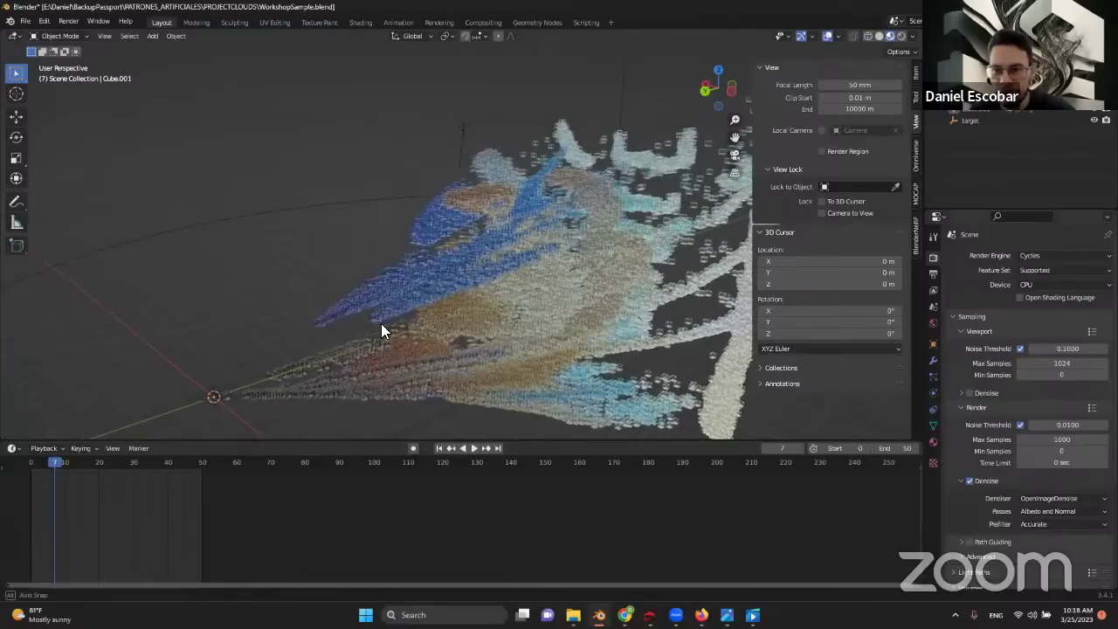
middle_drag(382, 327, 419, 319)
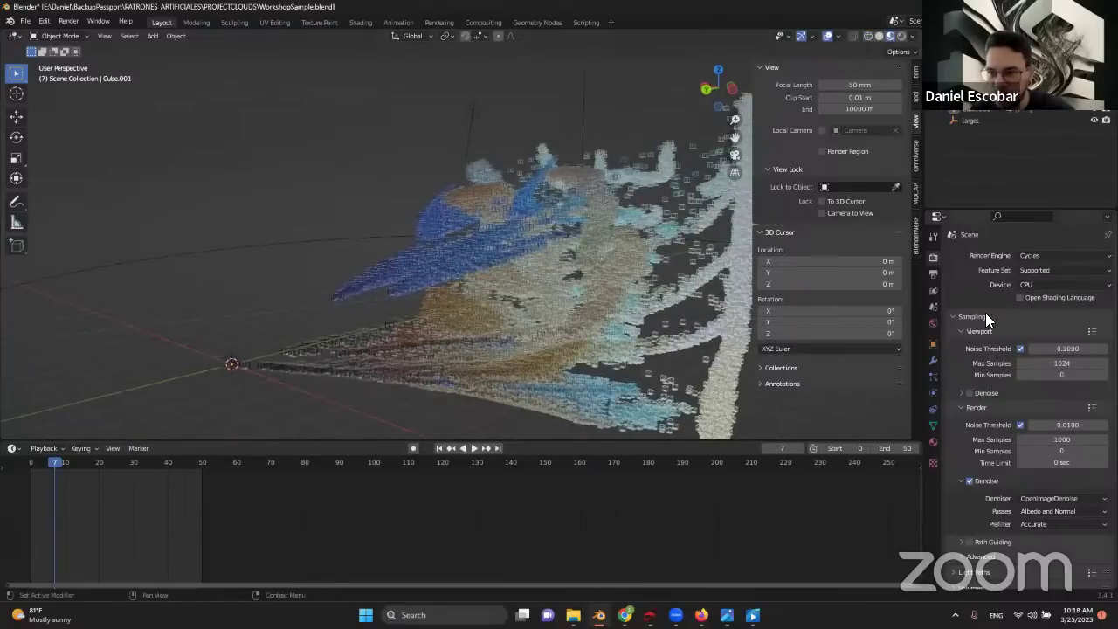
- Preview the point cloud in Rendered shading with Cycles, return to Material Preview and check the render noise threshold
scroll(989, 354, down, 1)
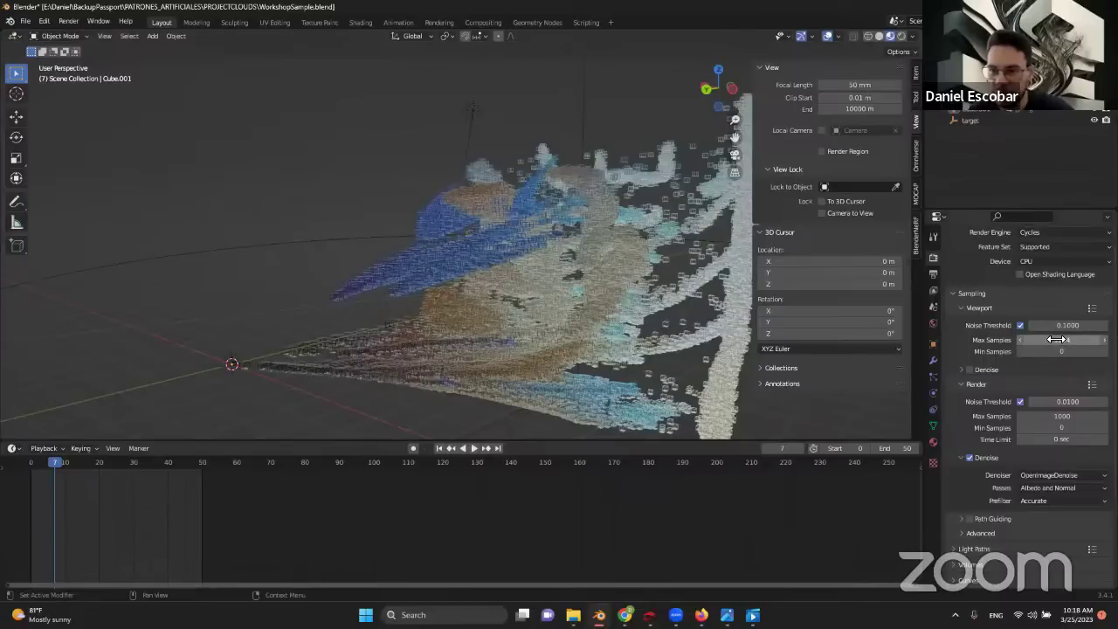
click(900, 39)
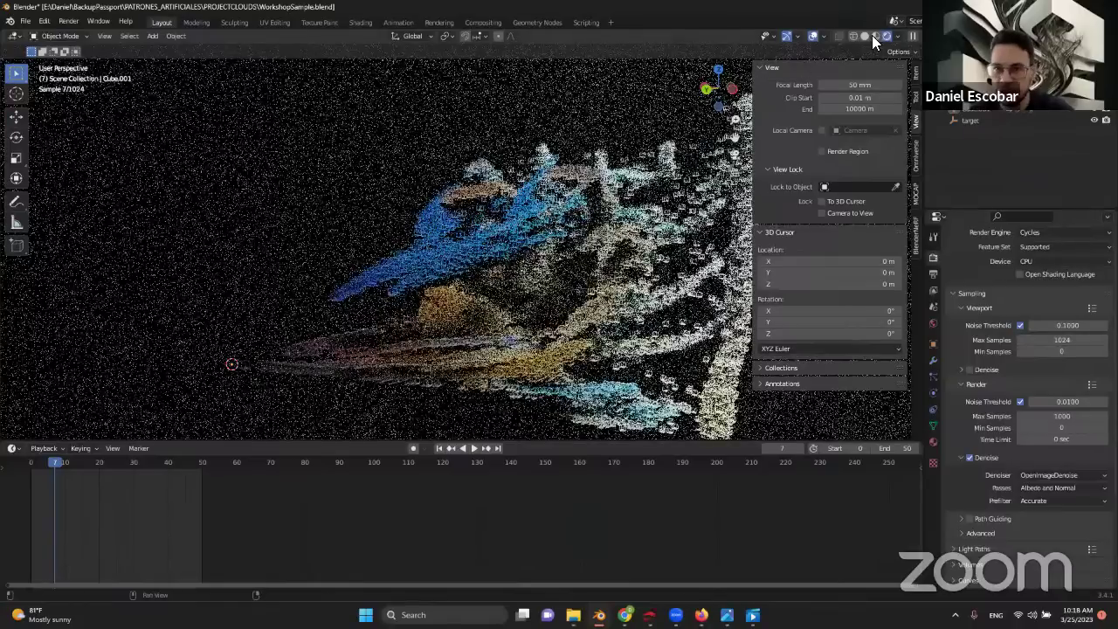
click(870, 36)
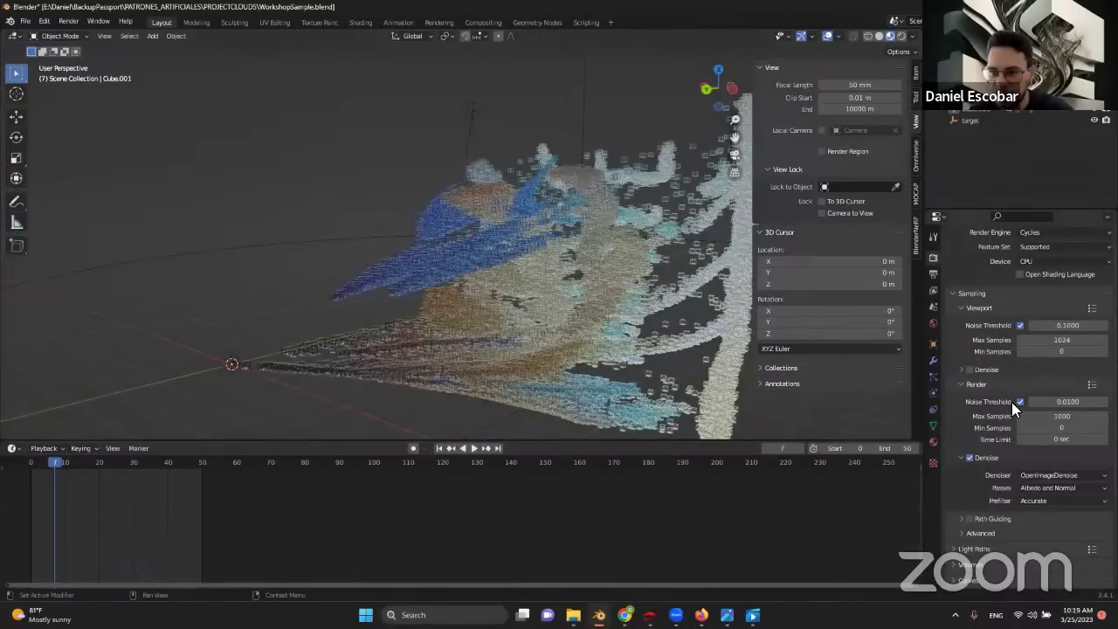
click(1050, 404)
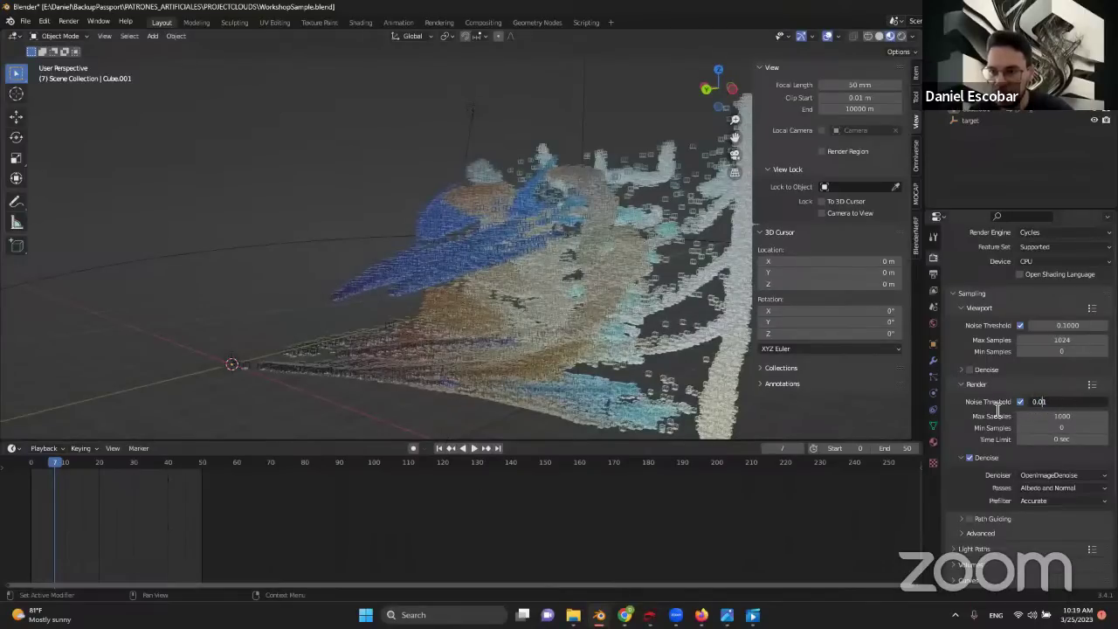
key(Return)
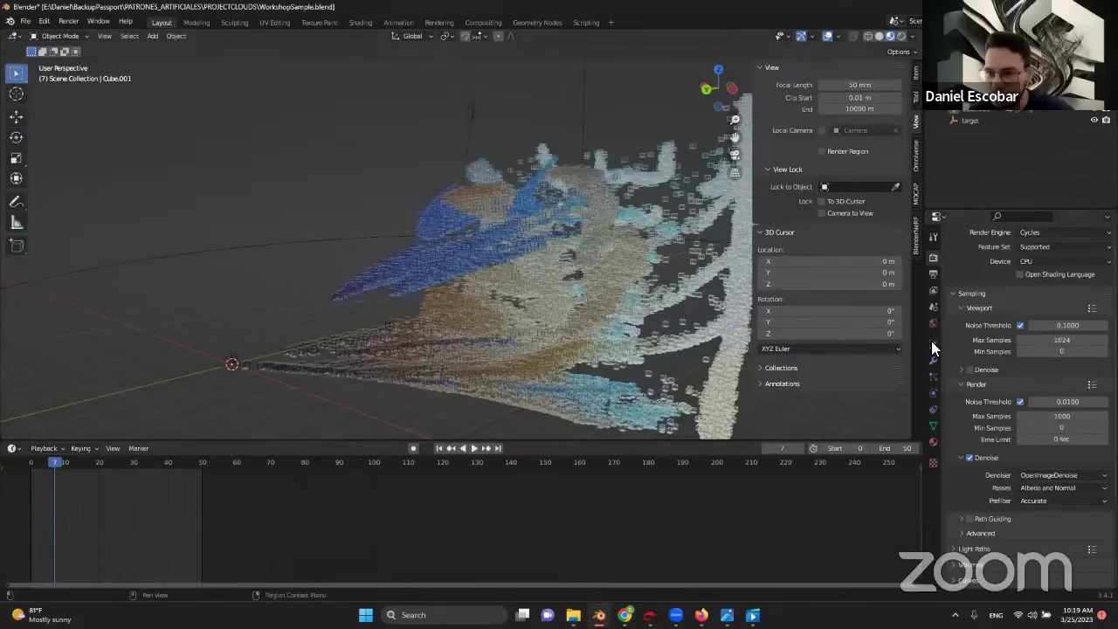
- Add a camera to the scene at the 3D cursor
middle_drag(643, 273, 471, 210)
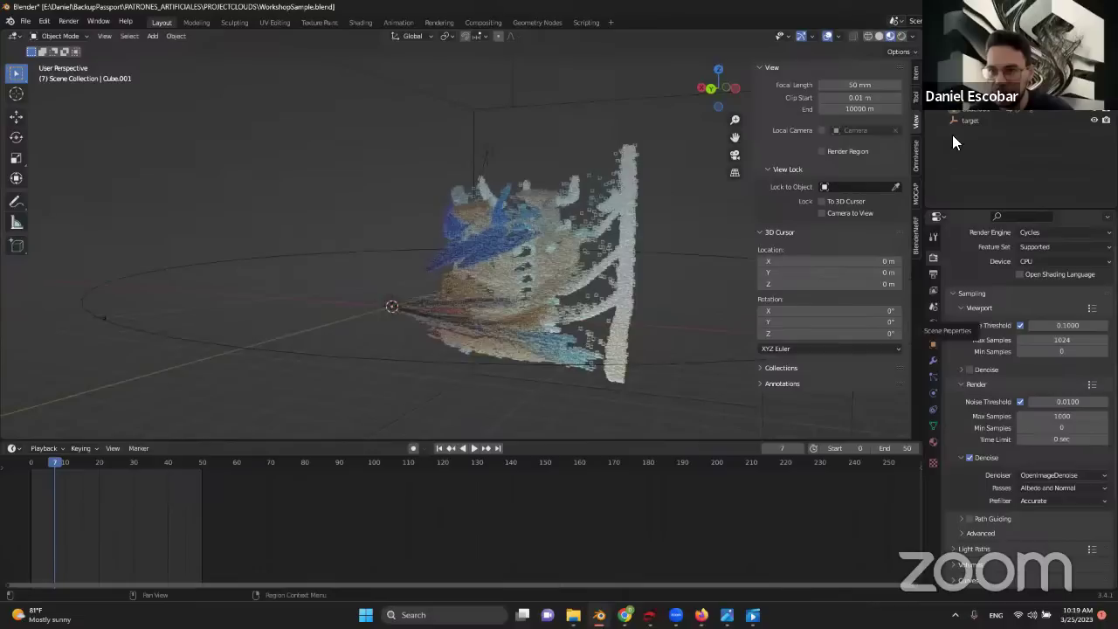
middle_drag(524, 210, 580, 264)
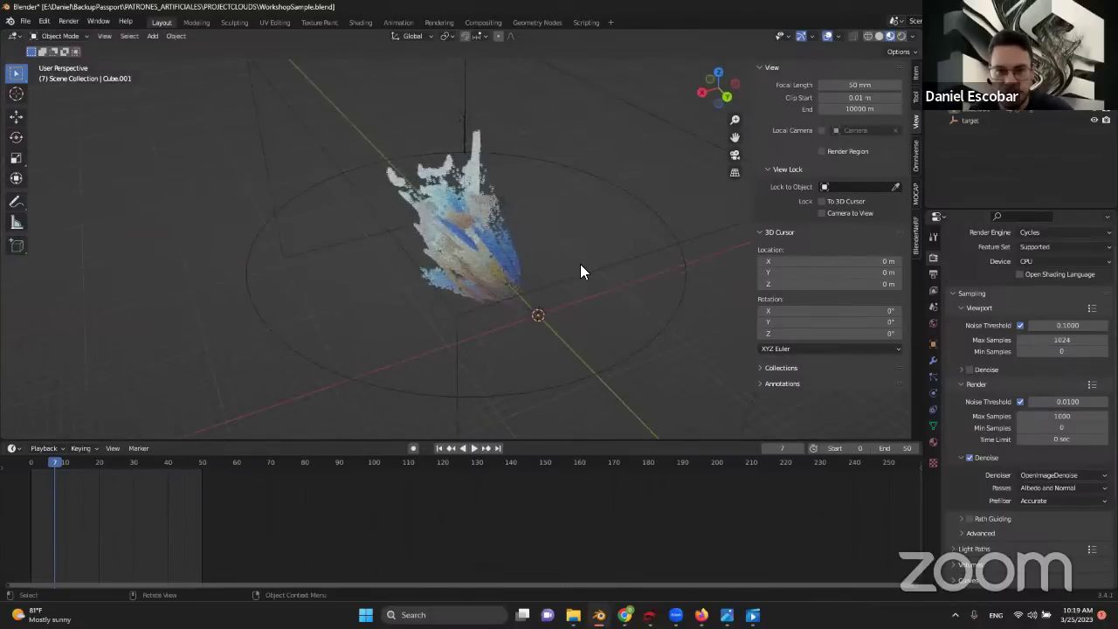
key(shift+a)
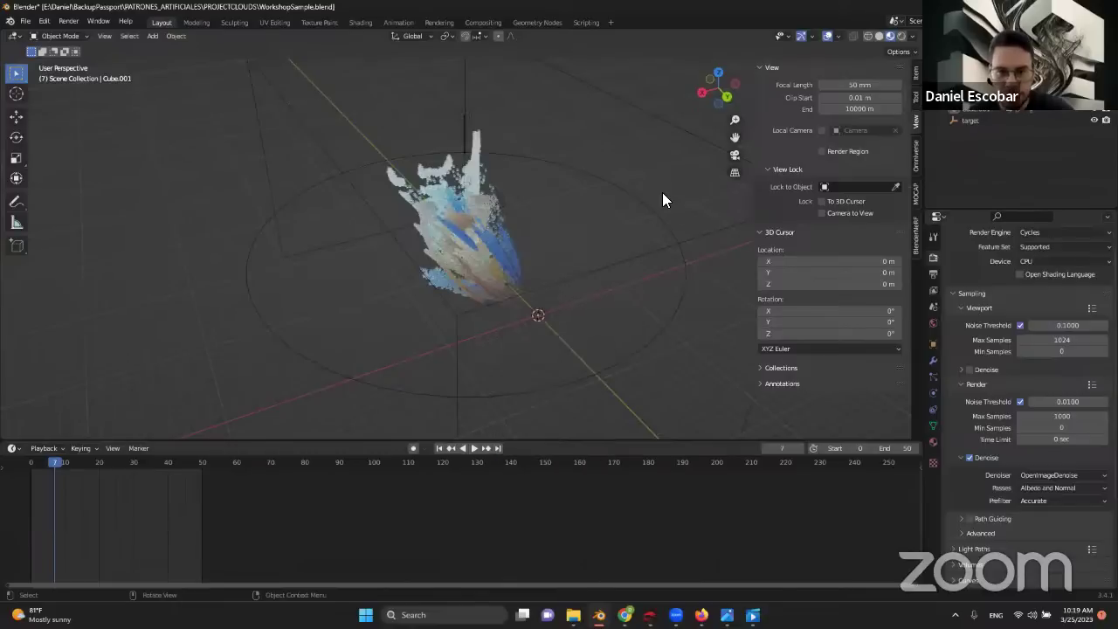
key(shift+a)
mouse_move(585, 254)
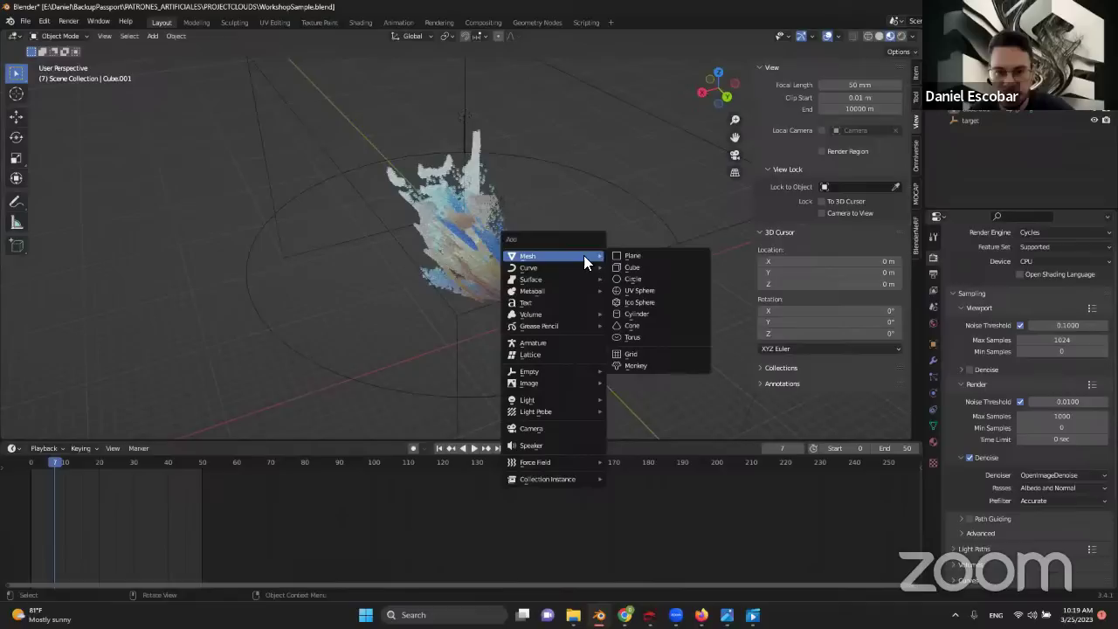
click(527, 427)
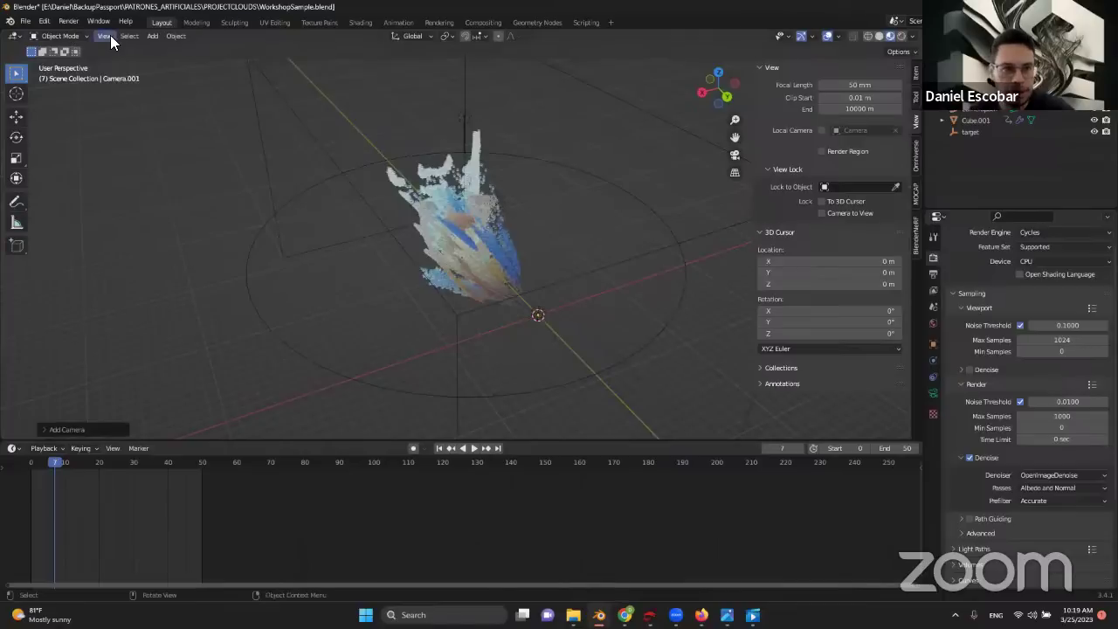
- Frame the newly added camera in the viewport, inspect its orientation and delete it
middle_drag(496, 267, 531, 320)
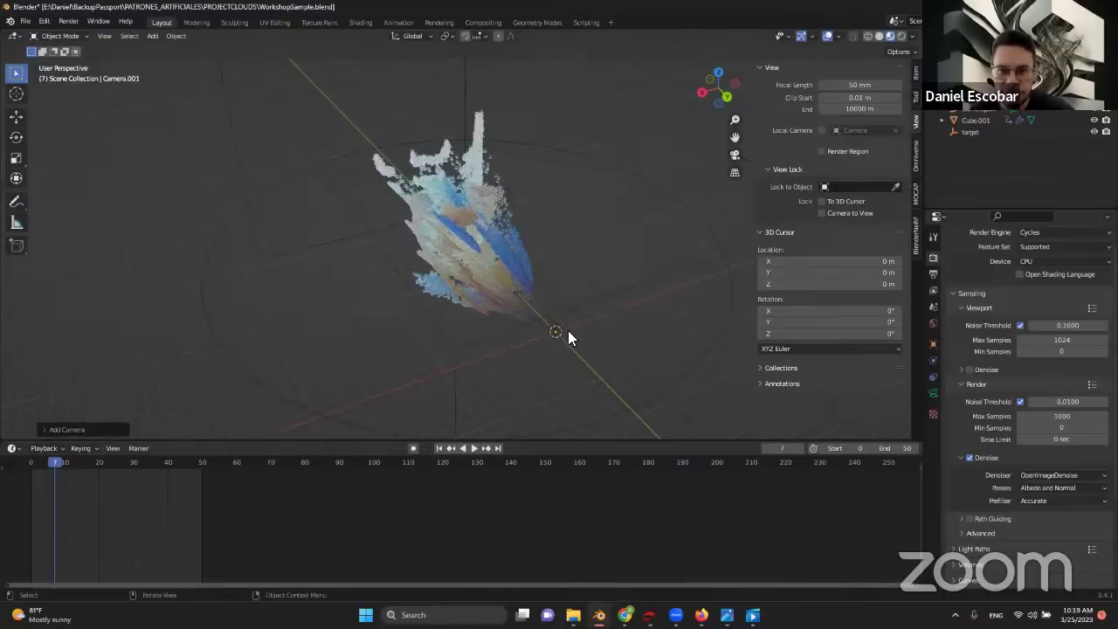
click(104, 35)
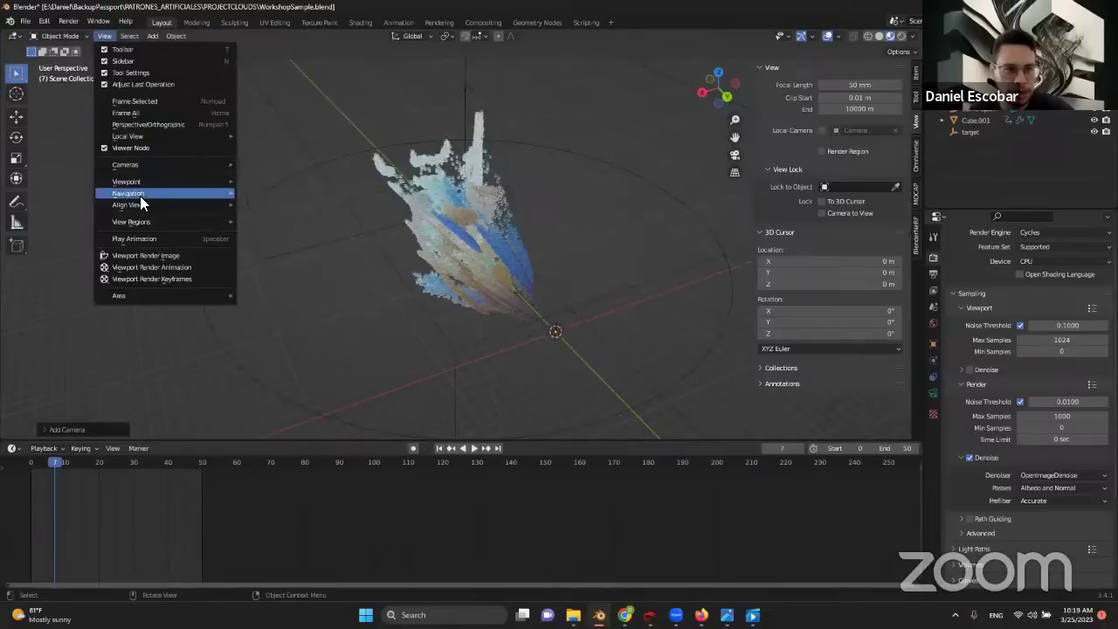
click(135, 102)
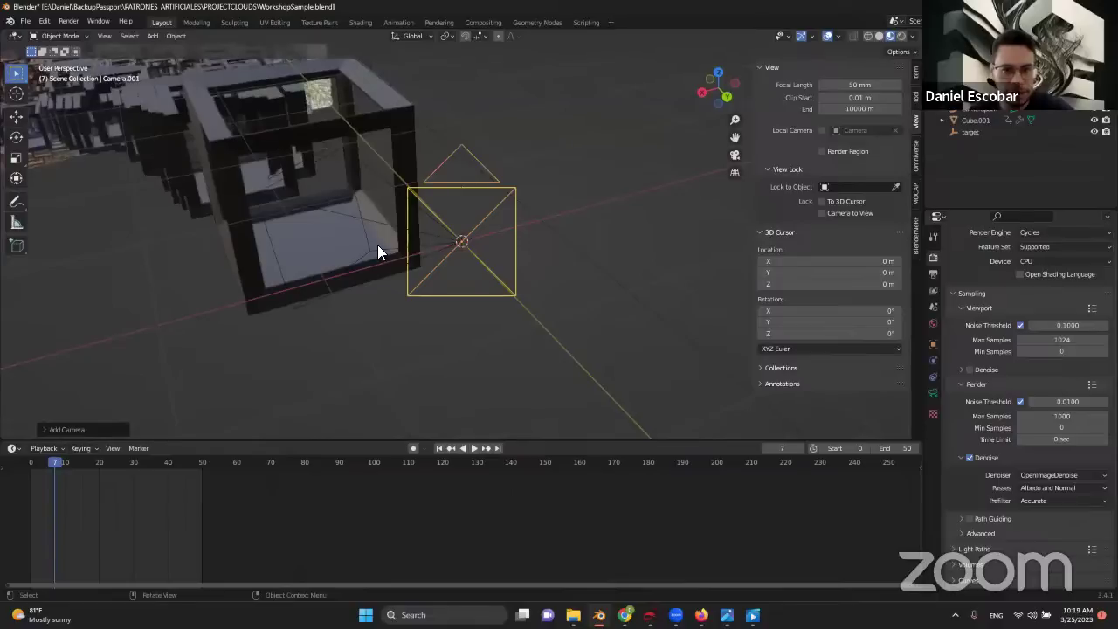
middle_drag(378, 244, 515, 218)
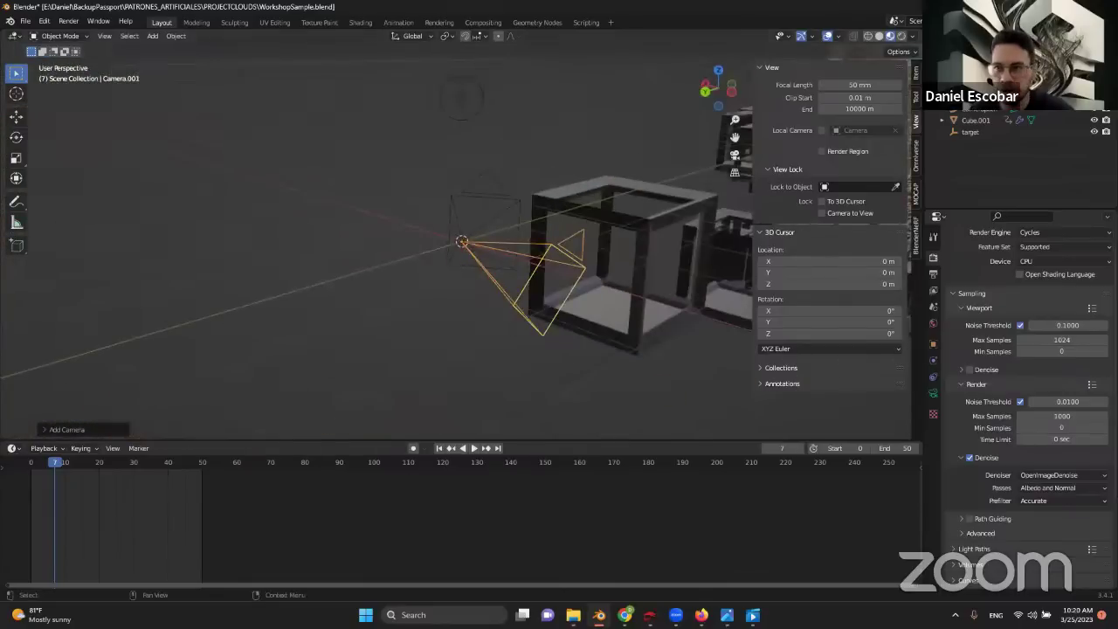
right_click(952, 108)
click(913, 87)
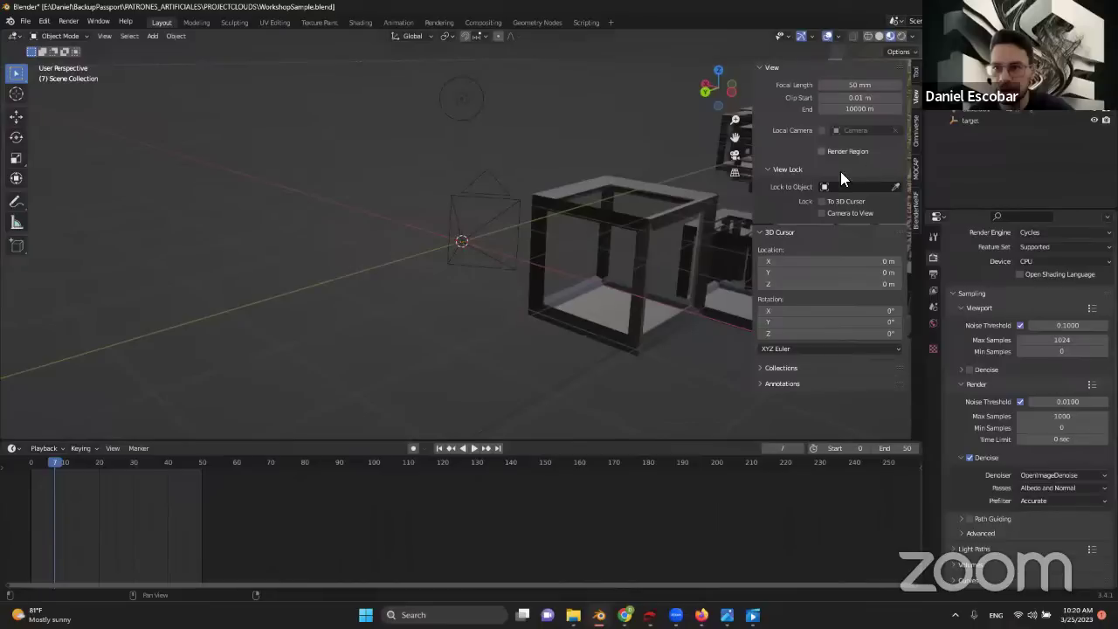
- Examine the point cloud from several angles in the Layout and Shading workspaces
middle_drag(444, 275, 424, 257)
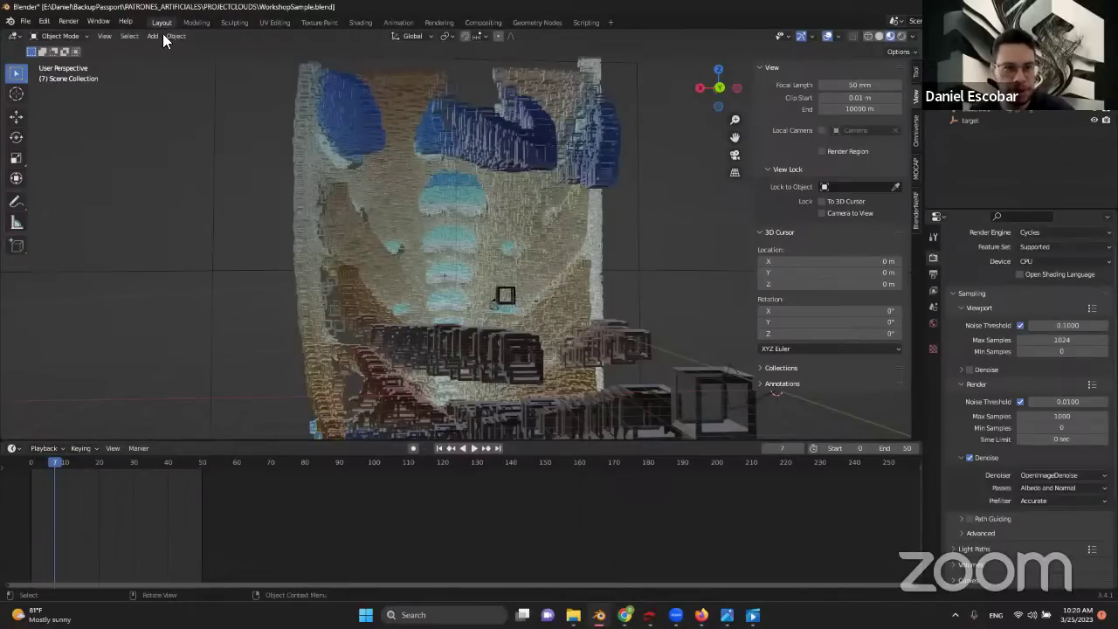
scroll(205, 185, up, 6)
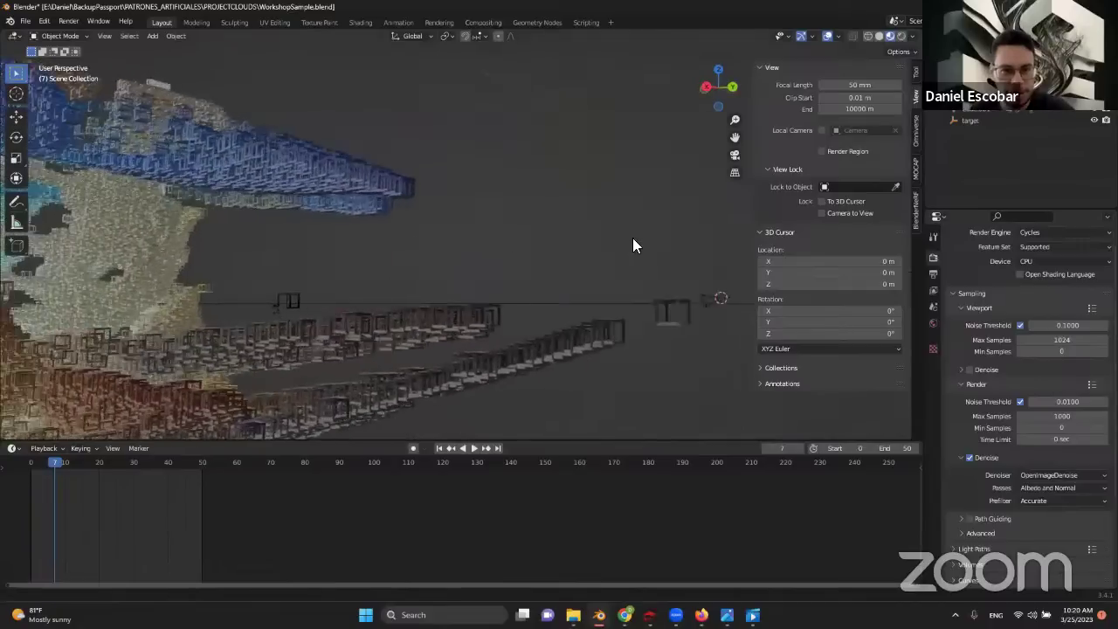
middle_drag(632, 244, 209, 36)
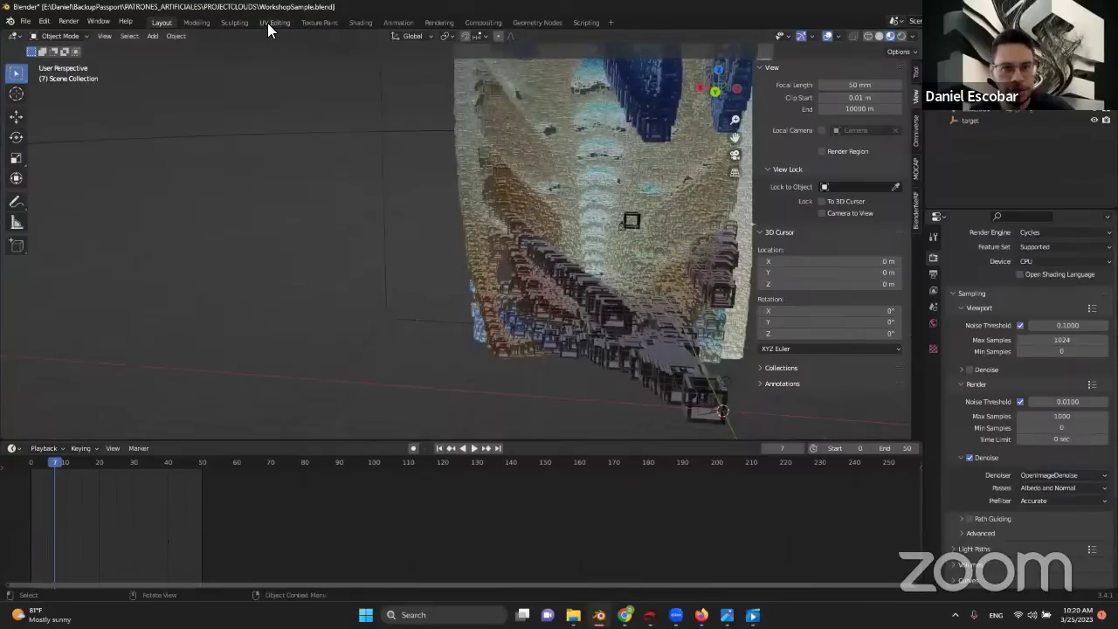
click(363, 23)
scroll(539, 211, up, 3)
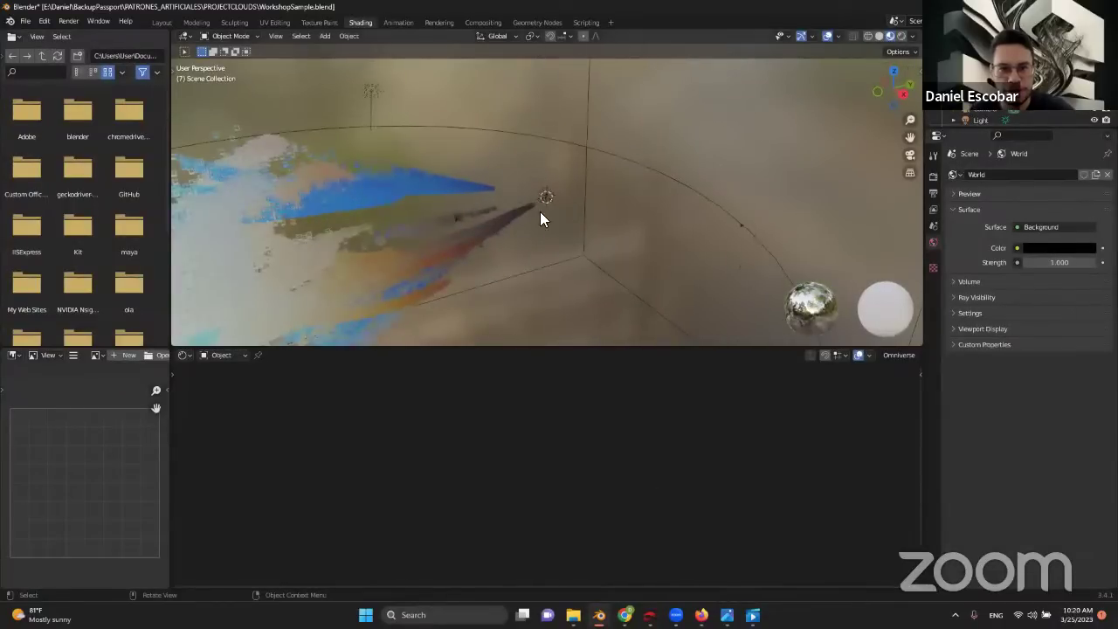
middle_drag(463, 279, 476, 234)
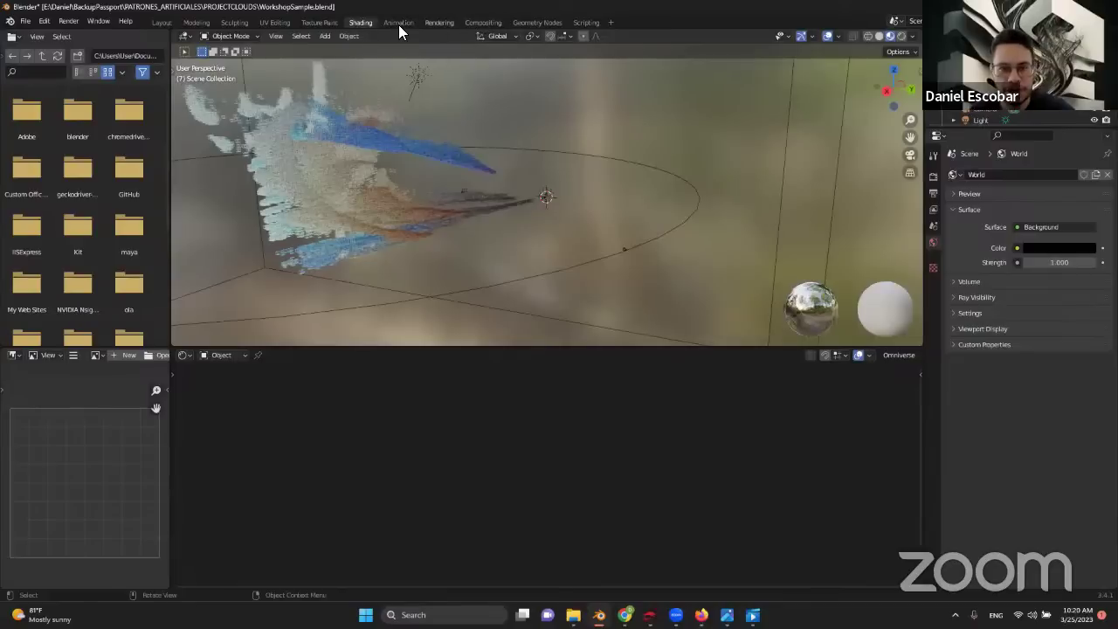
- Add a cube mesh at the 3D cursor in the Geometry Nodes workspace and frame it in the viewport
click(537, 21)
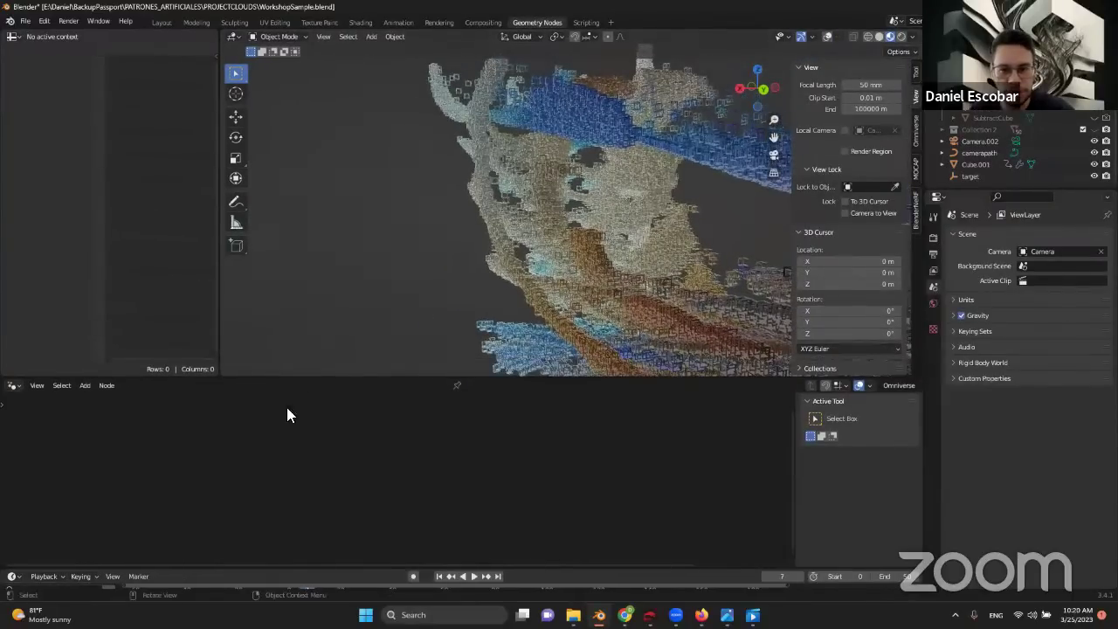
middle_drag(398, 257, 368, 519)
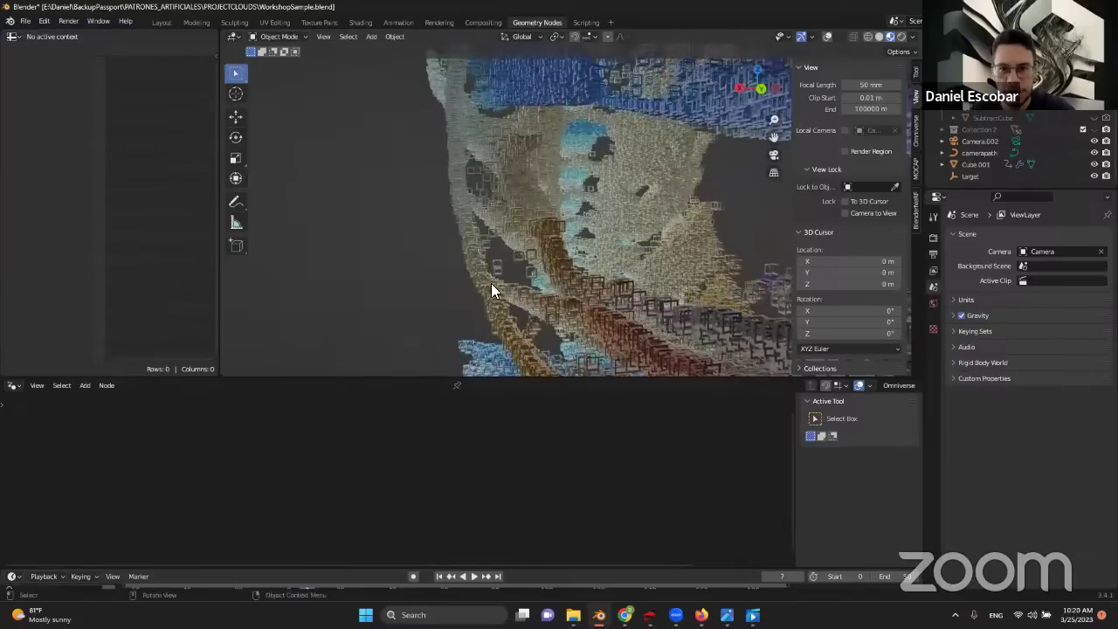
scroll(315, 264, down, 8)
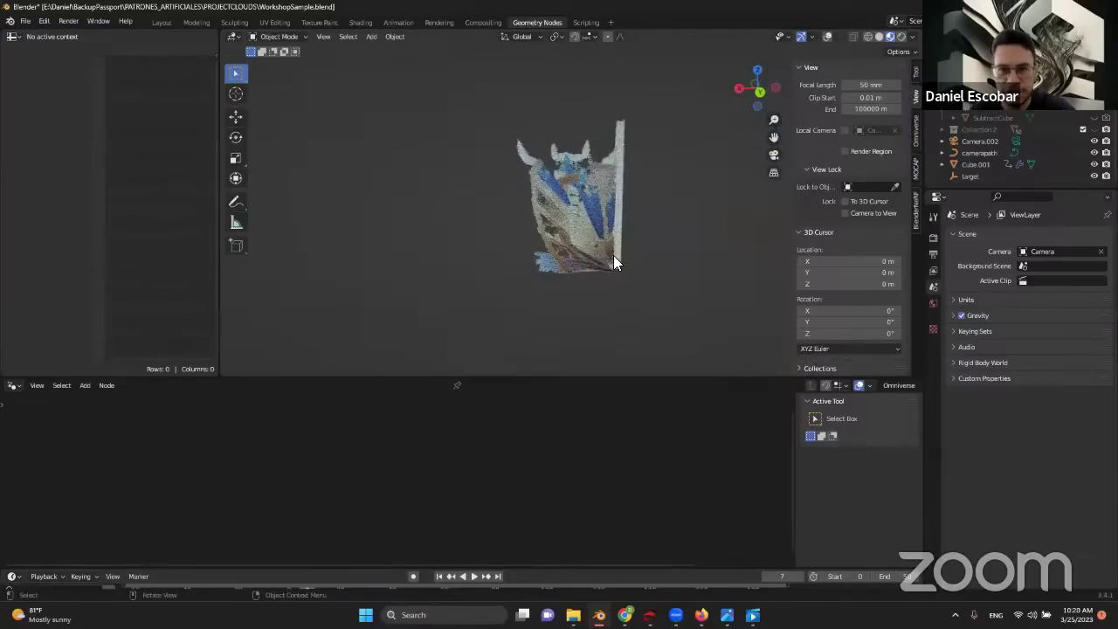
key(shift+a)
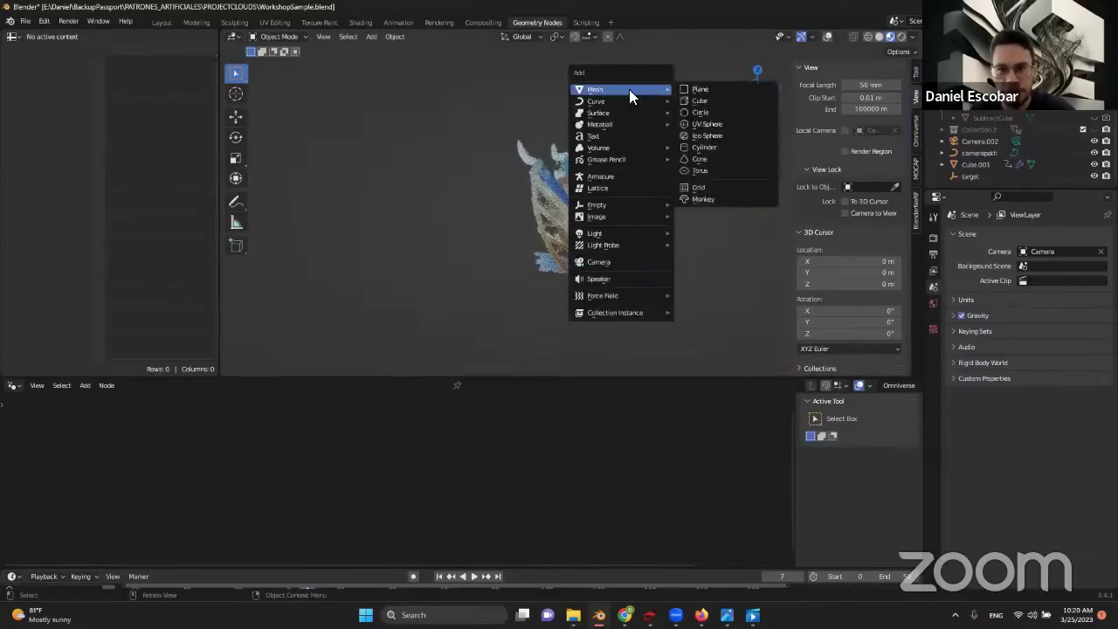
mouse_move(604, 87)
click(703, 100)
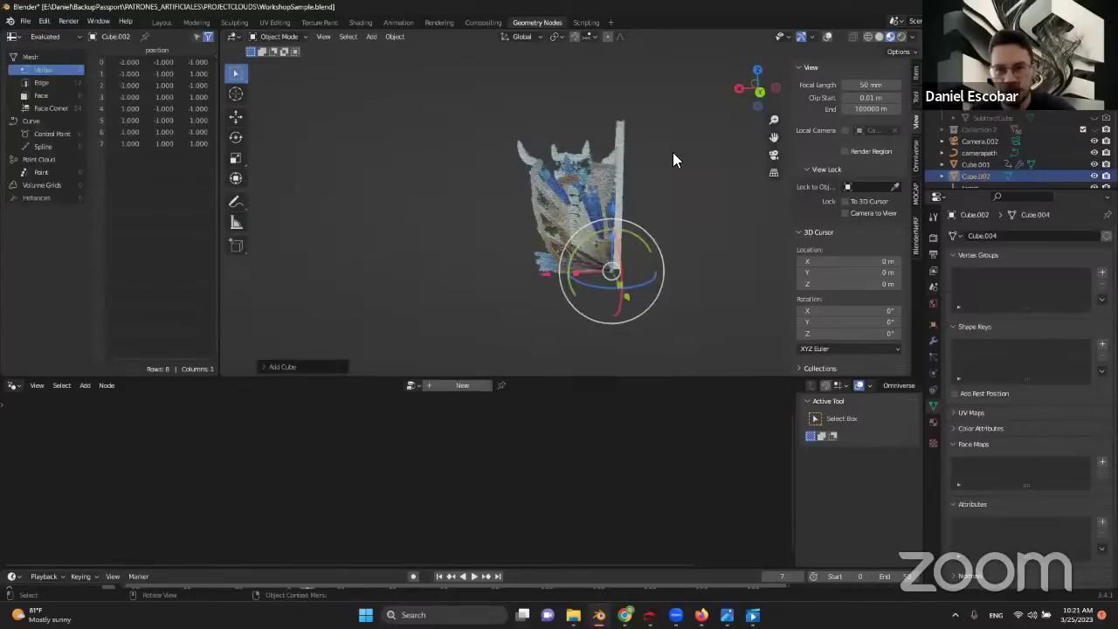
scroll(627, 288, up, 5)
middle_drag(685, 256, 268, 239)
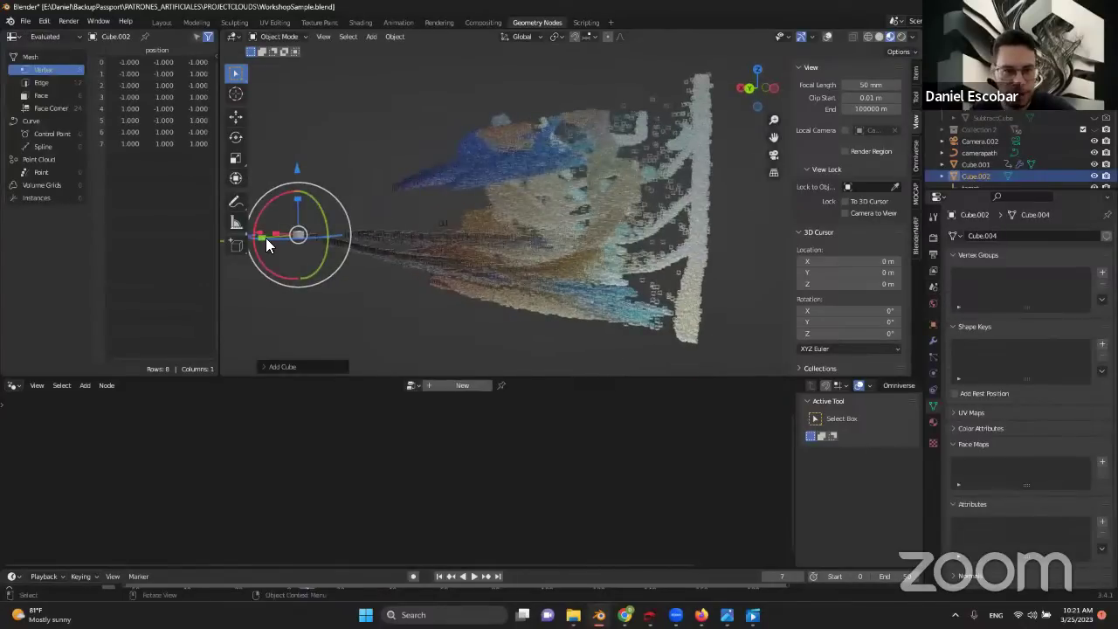
middle_drag(377, 204, 474, 146)
scroll(371, 214, up, 3)
key(KP_Decimal)
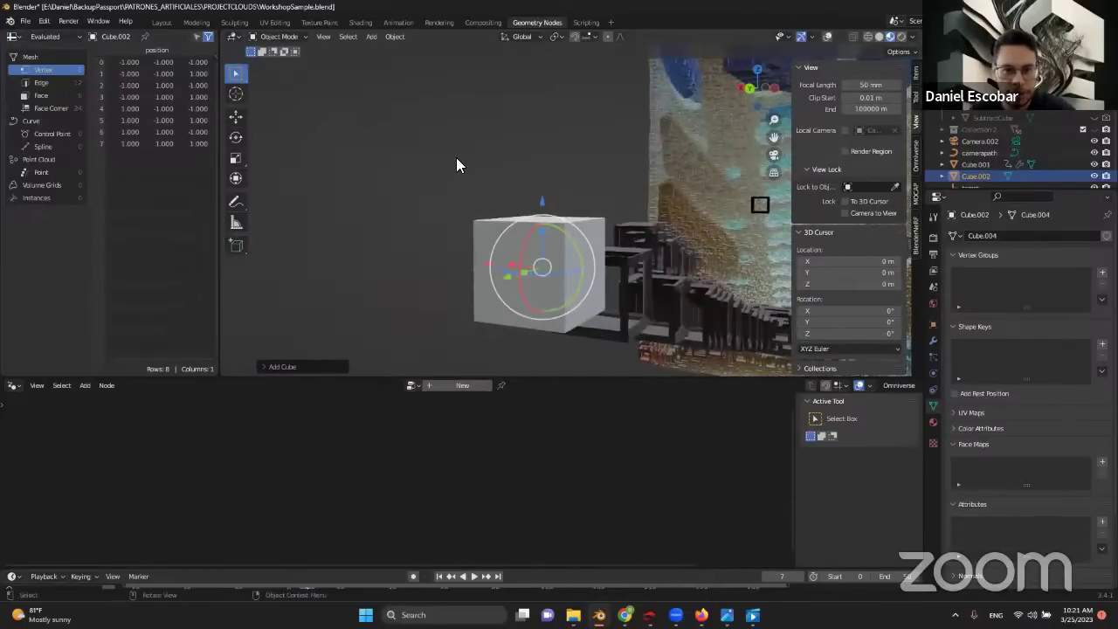
- Switch to the Layout workspace and enter Edit Mode on the new cube
click(160, 23)
middle_drag(356, 249, 470, 339)
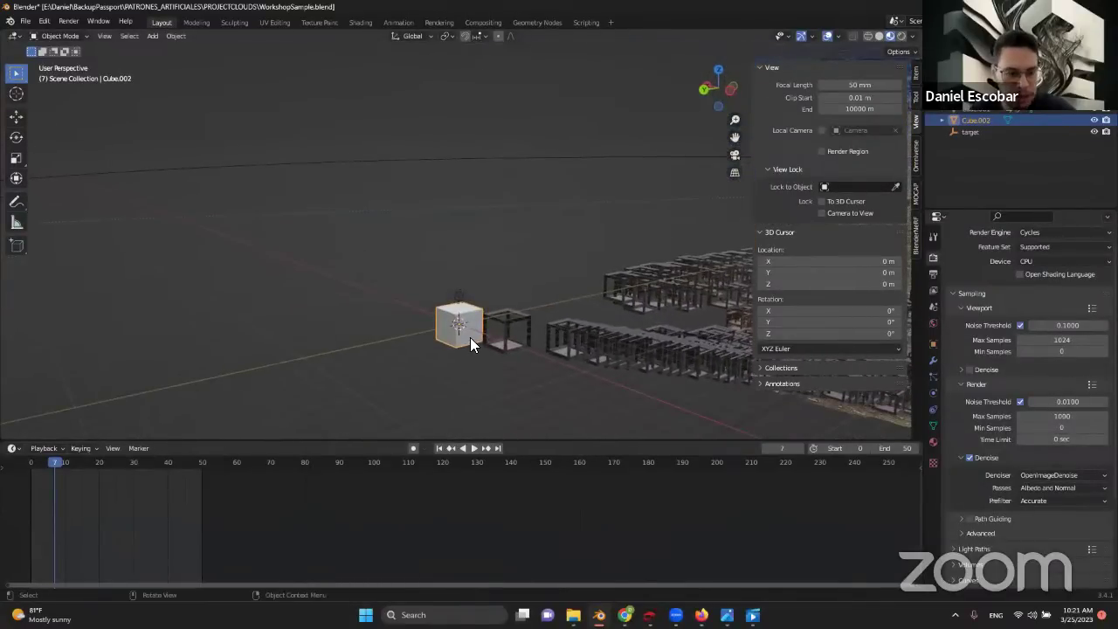
key(Tab)
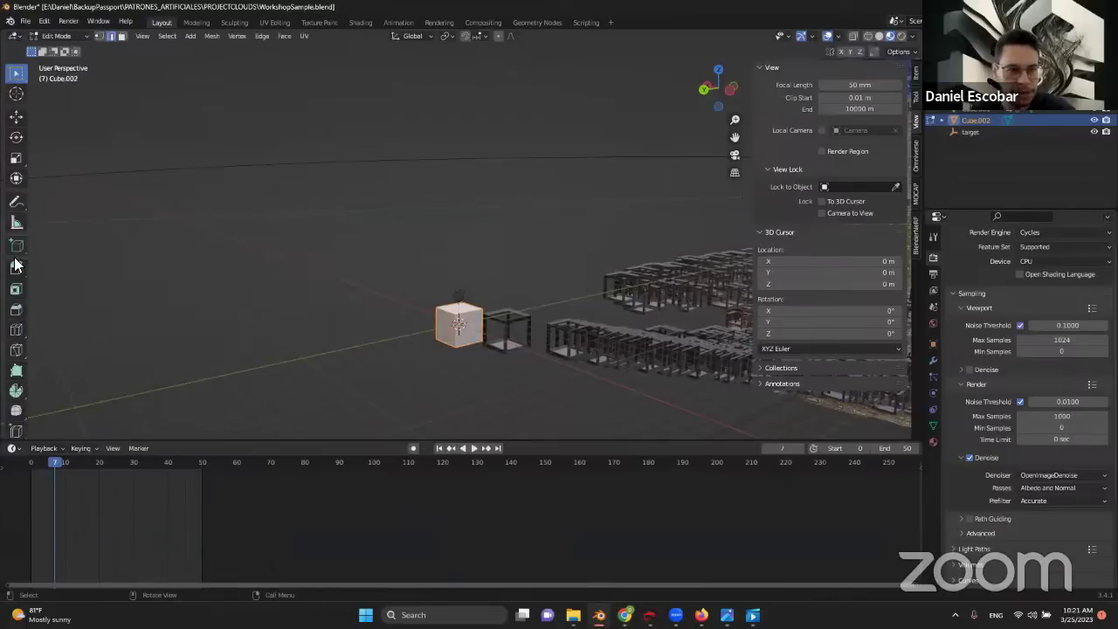
scroll(13, 280, down, 3)
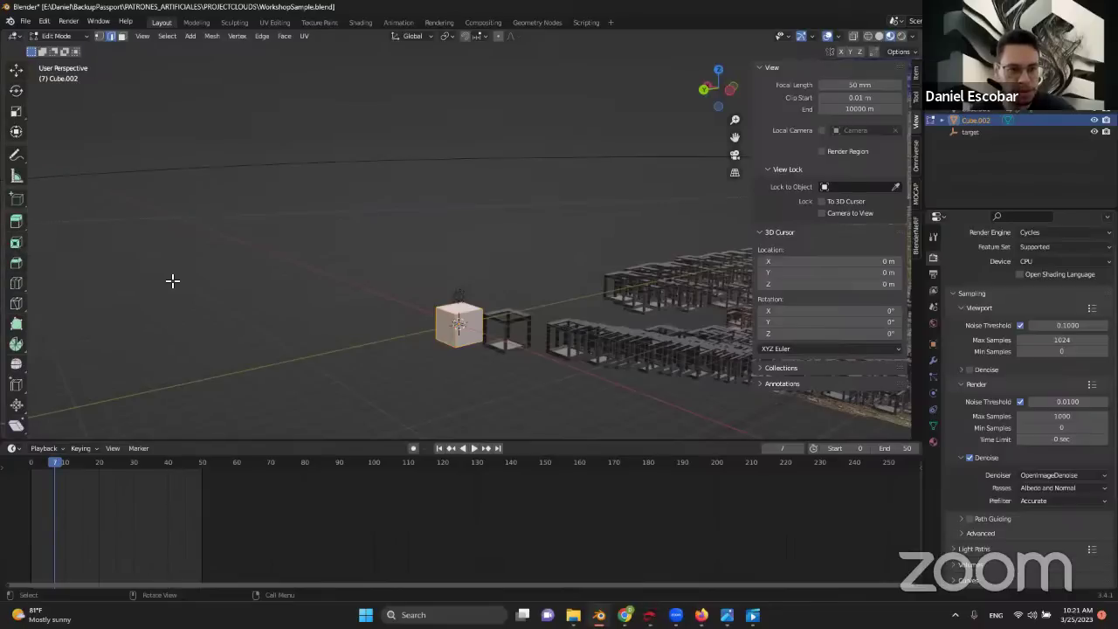
scroll(460, 336, up, 2)
scroll(463, 349, up, 3)
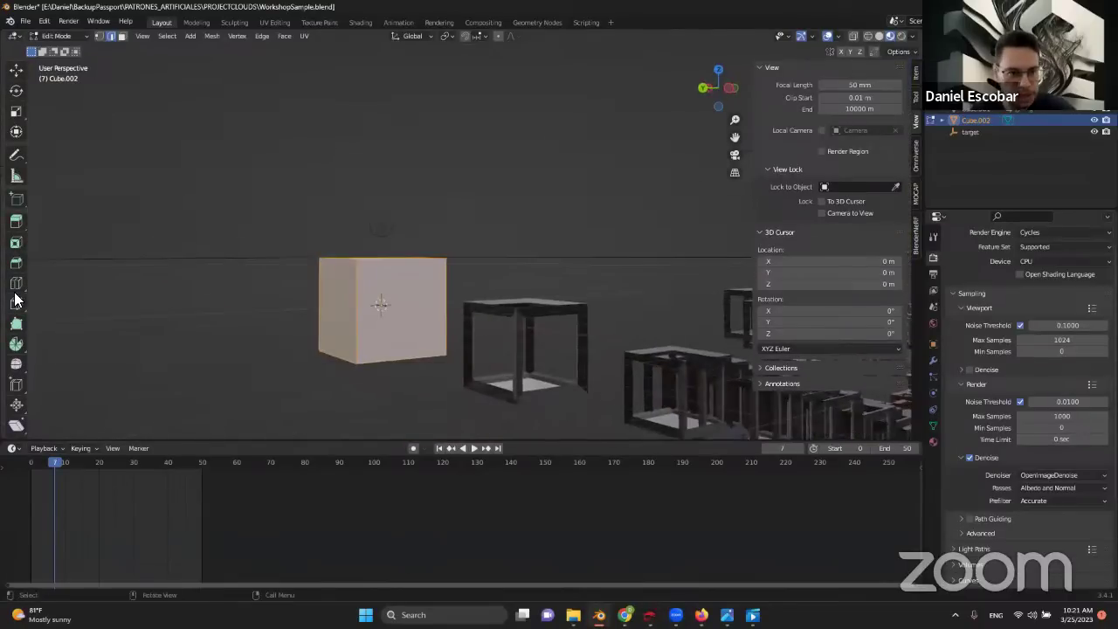
- Inset one side face of the cube, using face selection and the Inset Faces tool
click(13, 245)
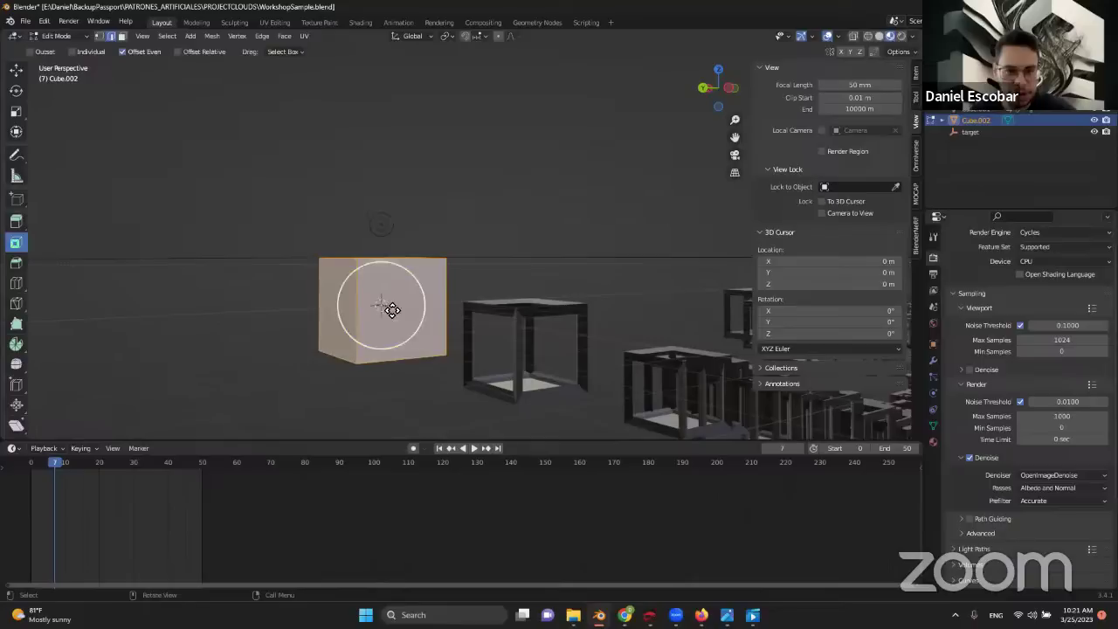
click(402, 336)
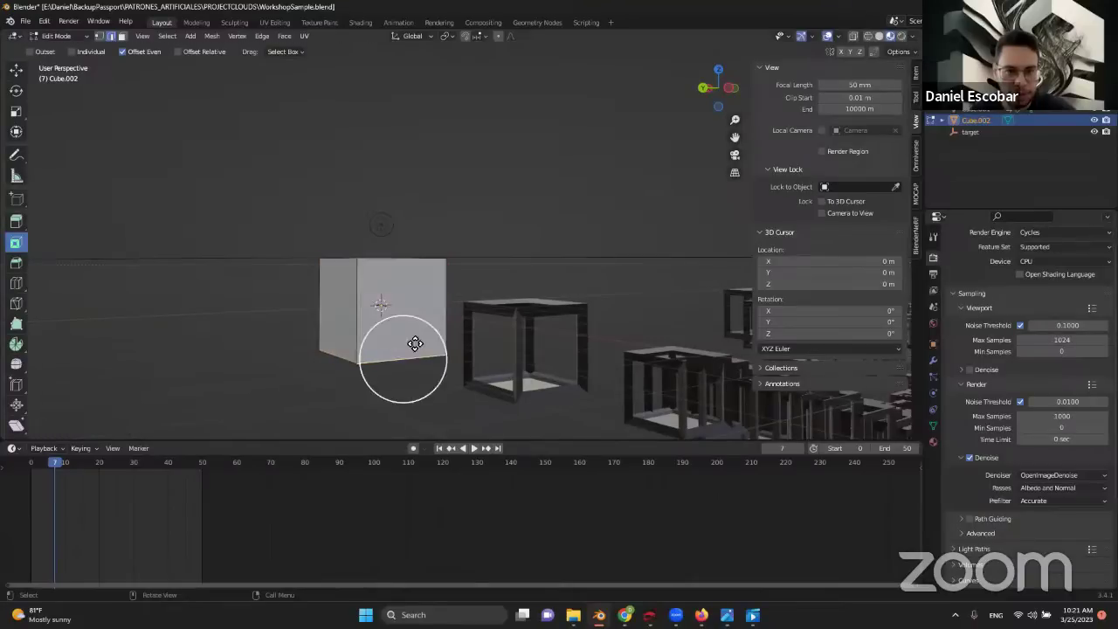
click(123, 37)
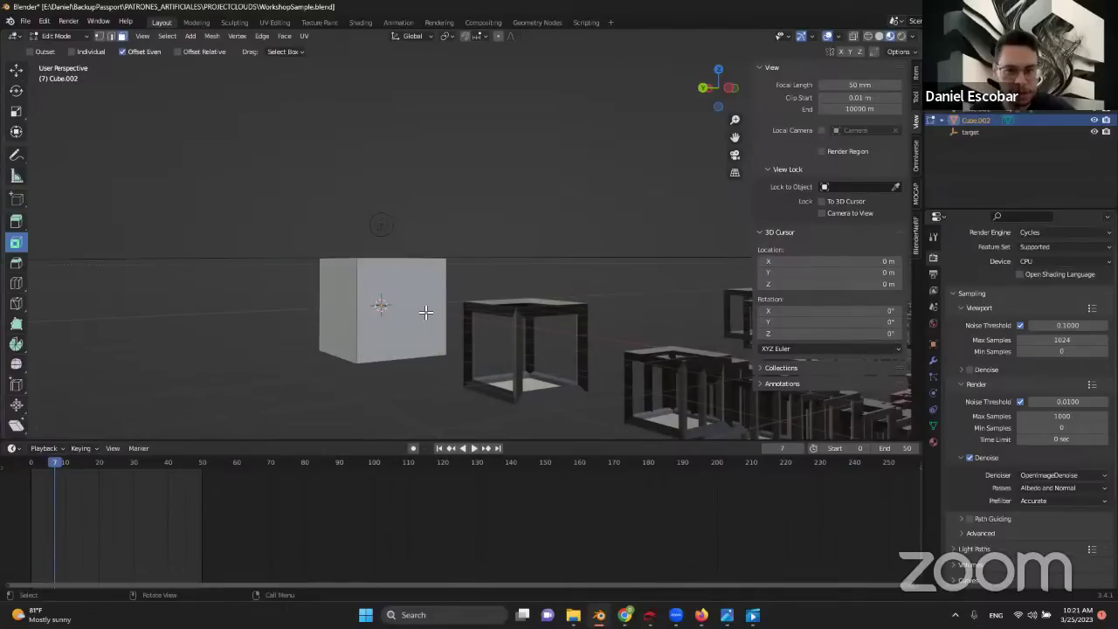
click(403, 329)
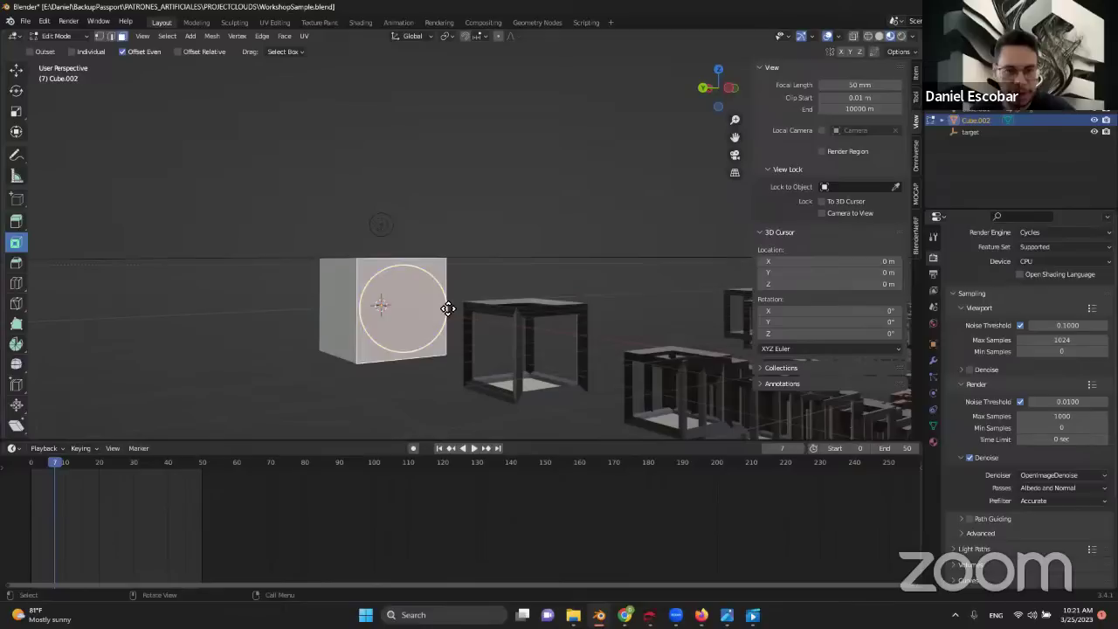
mouse_move(447, 308)
mouse_down()
mouse_move(472, 305)
mouse_move(427, 306)
mouse_up()
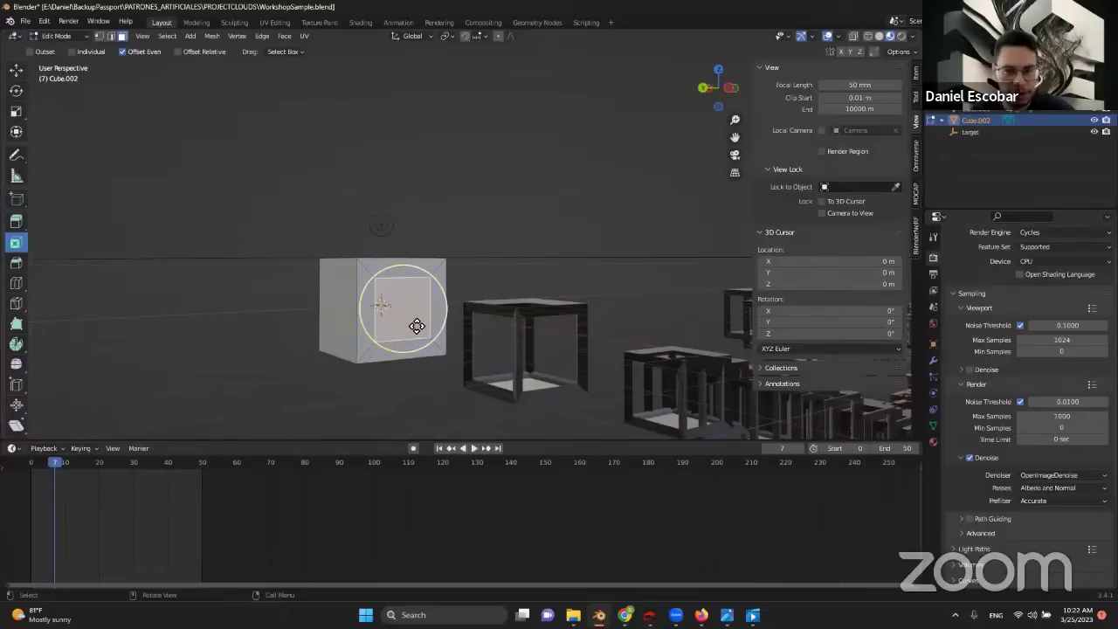
- Delete the inset inner face to open that side of the cube, and inspect it against the point cloud
key(x)
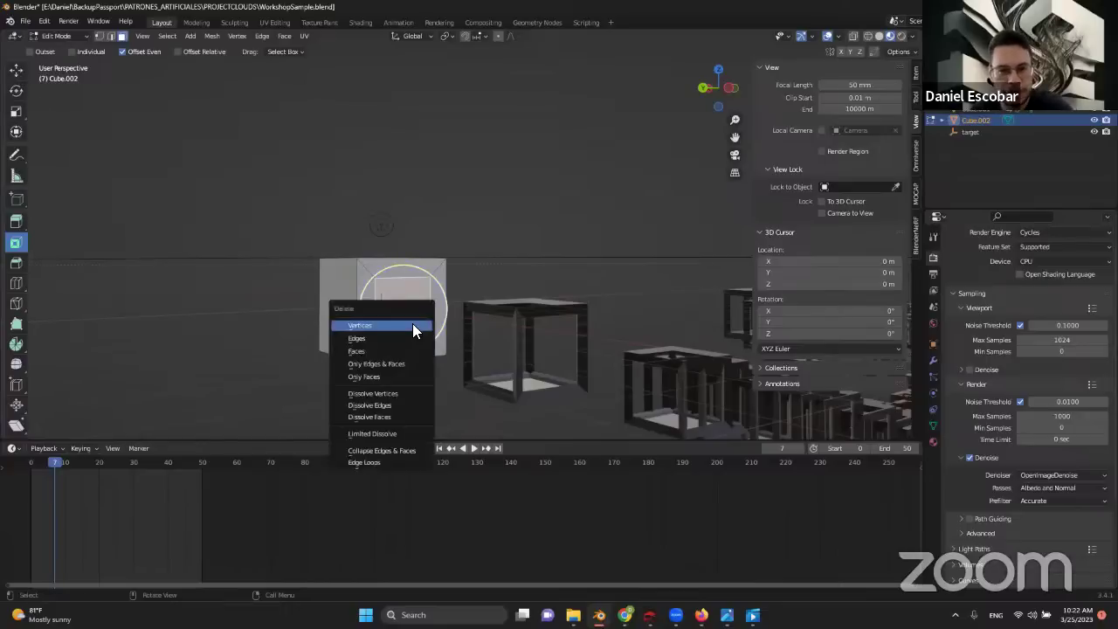
click(364, 351)
scroll(391, 306, up, 4)
mouse_move(391, 305)
middle_down()
mouse_move(406, 301)
mouse_move(394, 305)
middle_up()
scroll(406, 302, down, 5)
middle_drag(344, 229, 352, 252)
middle_drag(297, 367, 299, 314)
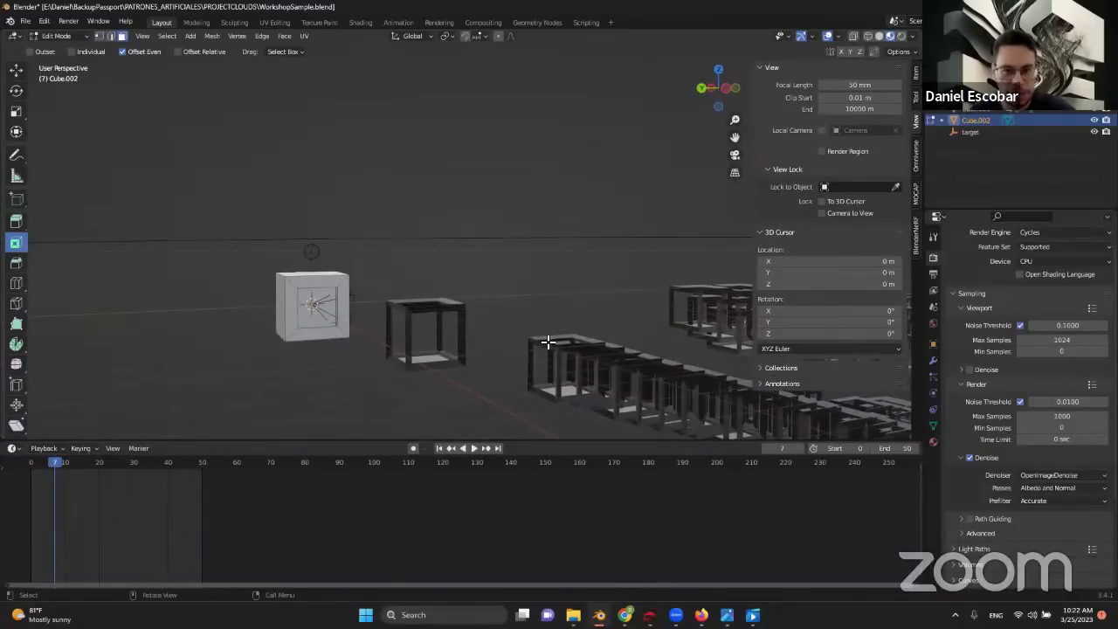
middle_drag(547, 341, 444, 325)
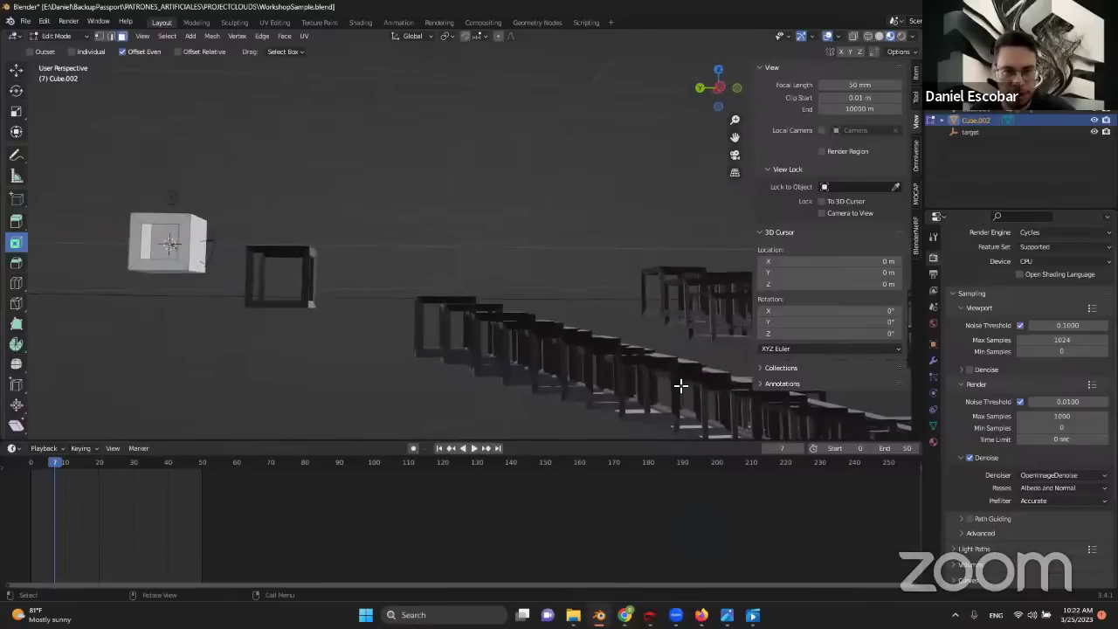
middle_drag(680, 385, 365, 280)
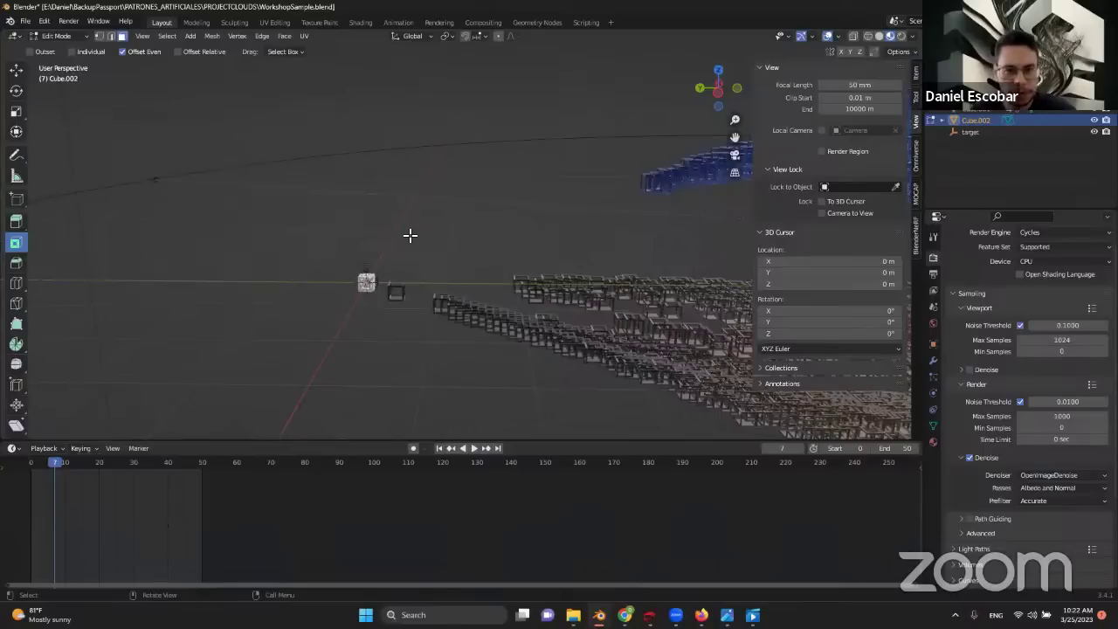
- Return to Object Mode, switch to the Geometry Nodes workspace and select the opened cube
key(Tab)
click(250, 222)
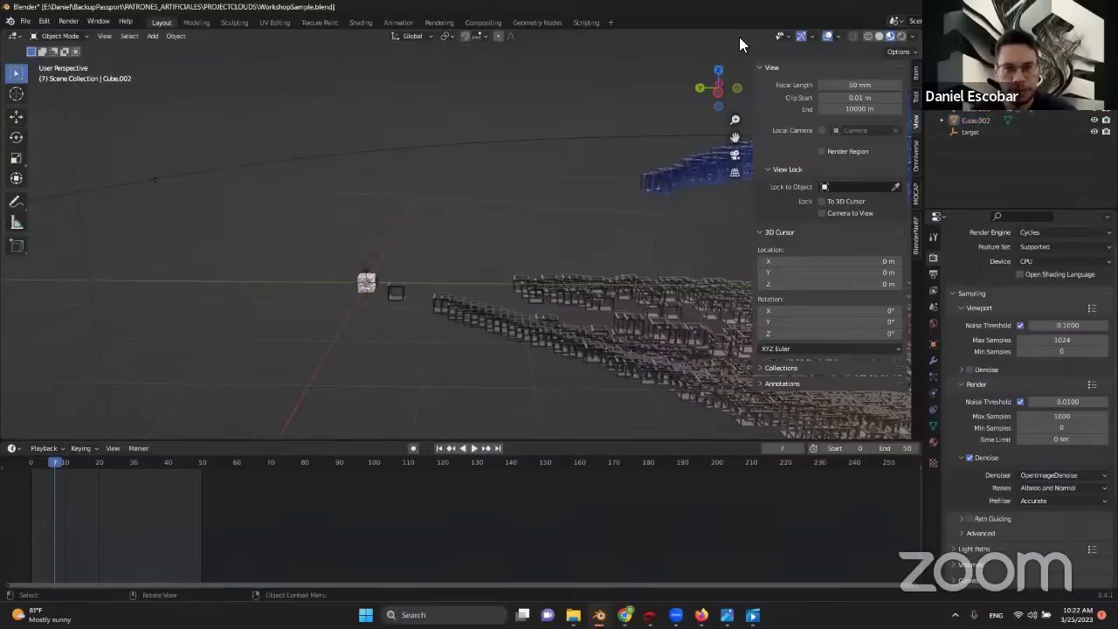
click(535, 22)
middle_drag(460, 197, 374, 274)
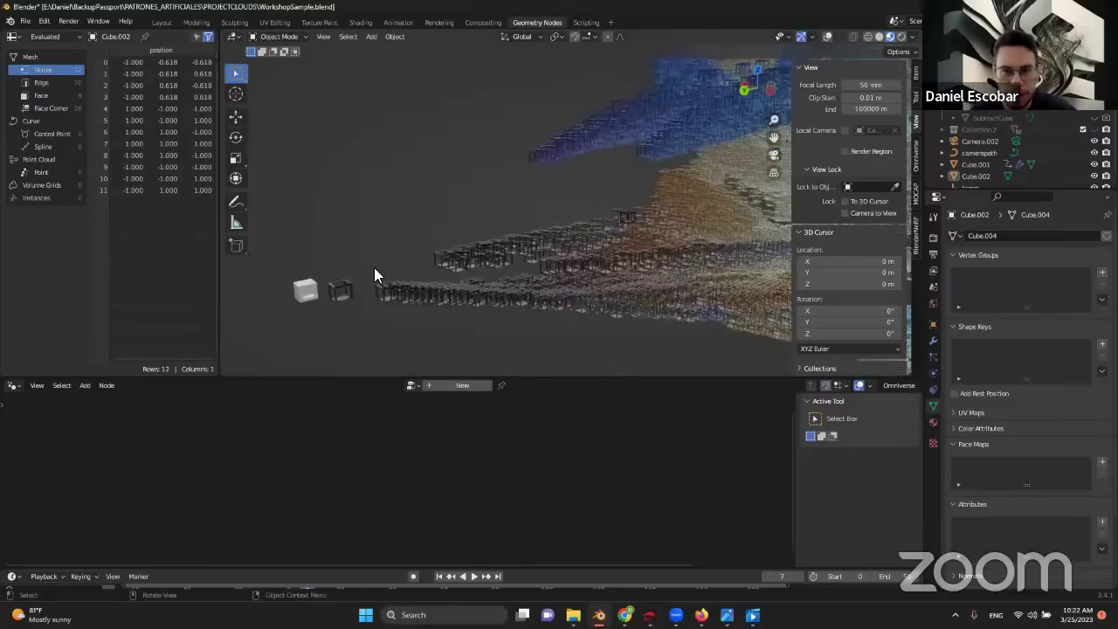
click(302, 291)
middle_drag(492, 317, 462, 332)
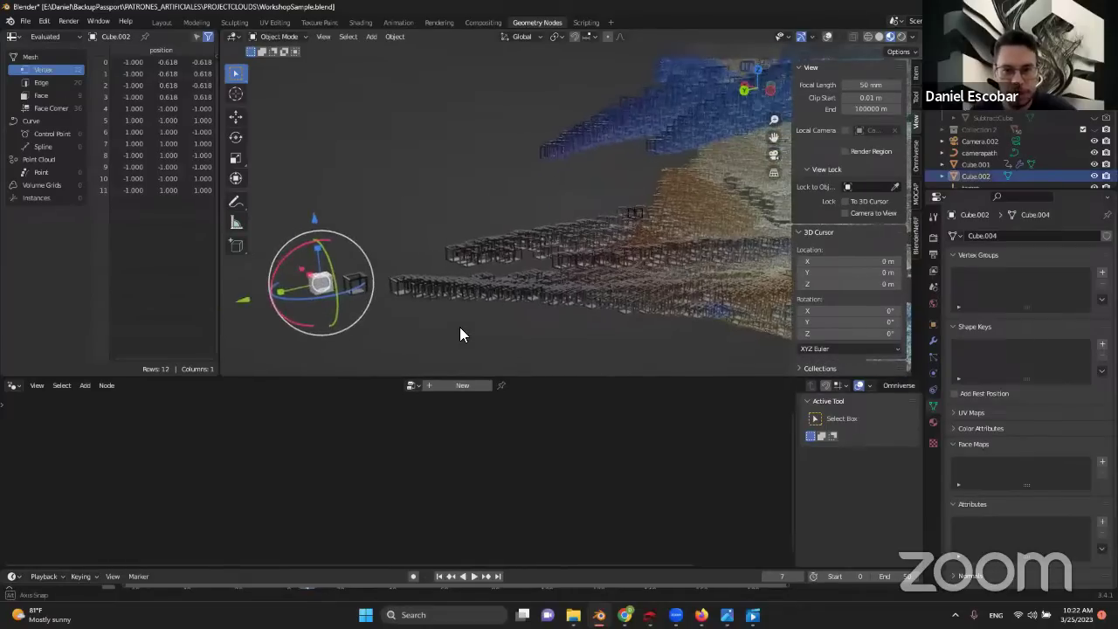
- Deselect everything and look through the scene's object list in the outliner
scroll(1001, 122, up, 3)
scroll(1013, 140, down, 5)
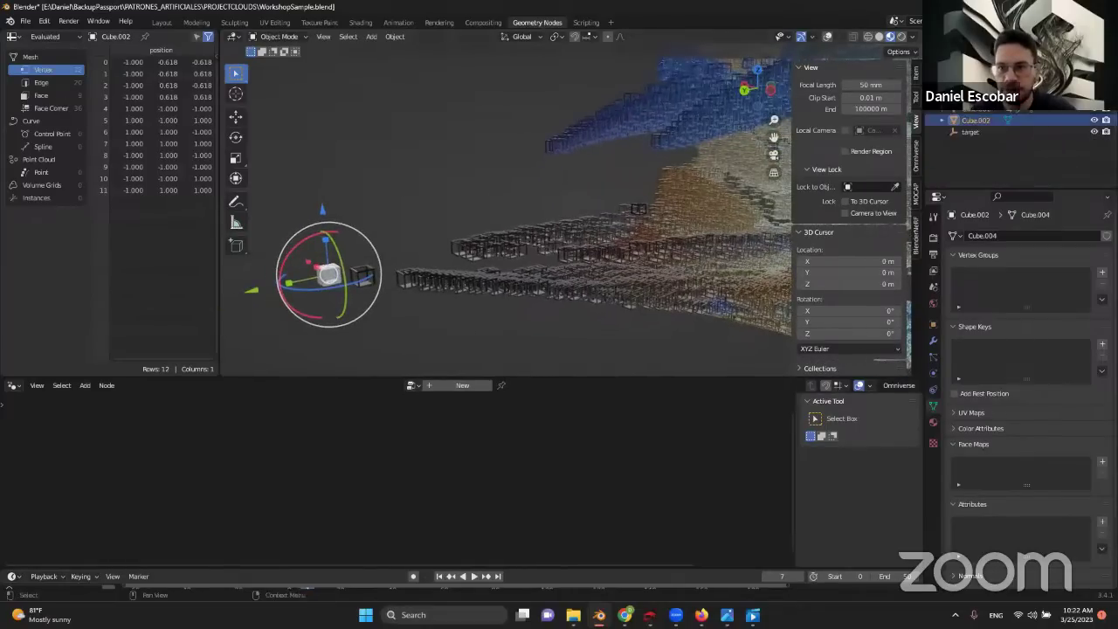
key(alt+a)
scroll(1013, 140, up, 5)
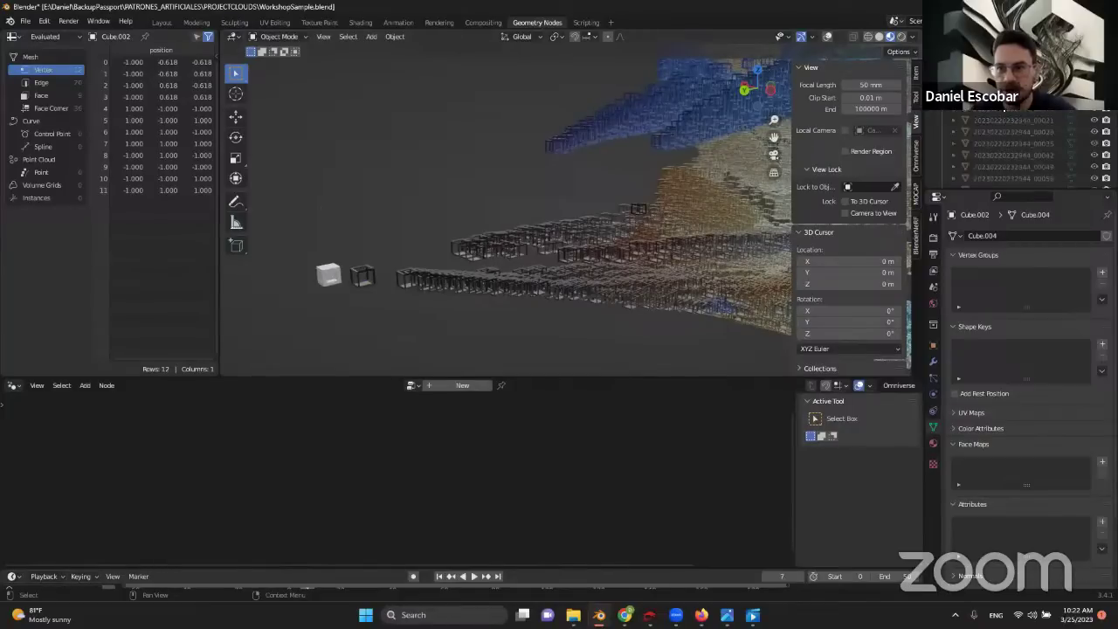
scroll(999, 157, down, 5)
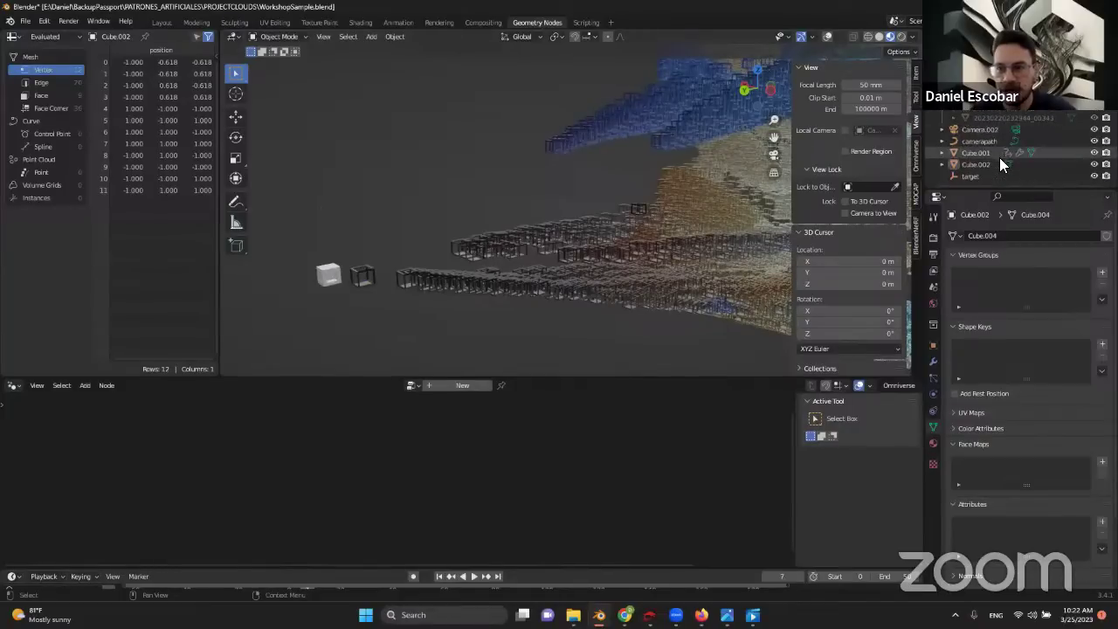
scroll(1000, 157, up, 8)
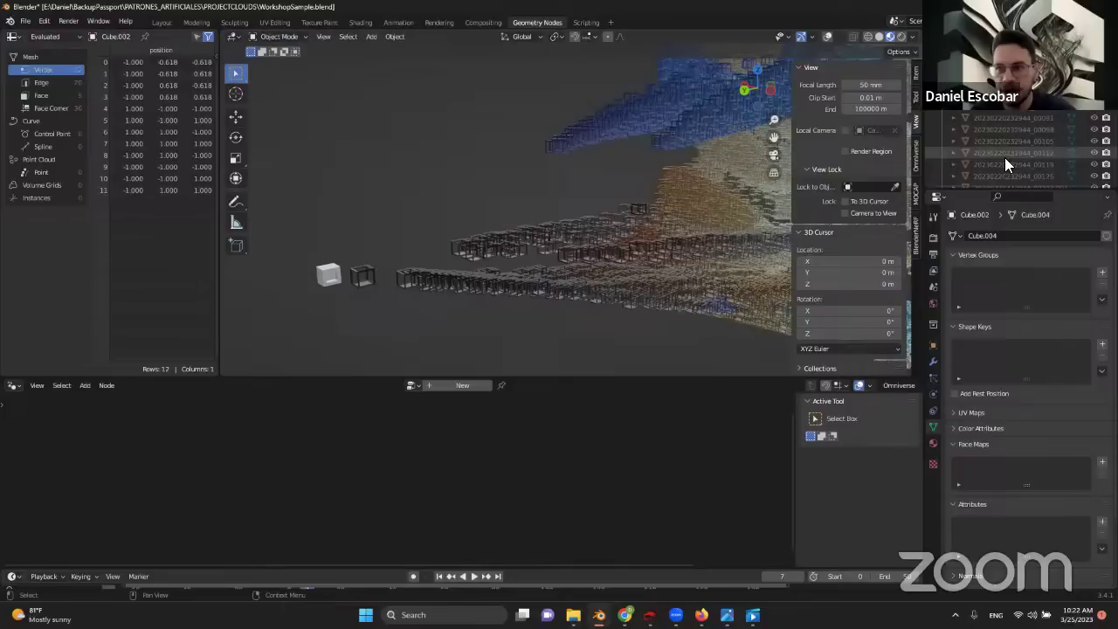
scroll(1004, 157, down, 8)
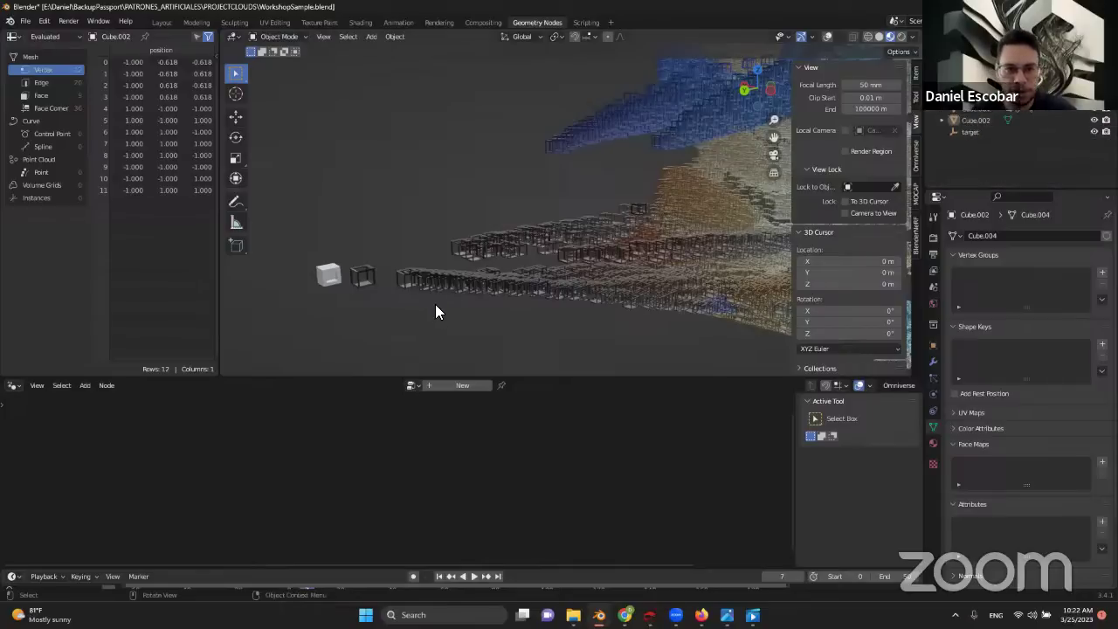
- Examine the instanced point cloud and the cubes at its tip, and check the outliner's object list again
scroll(596, 248, down, 6)
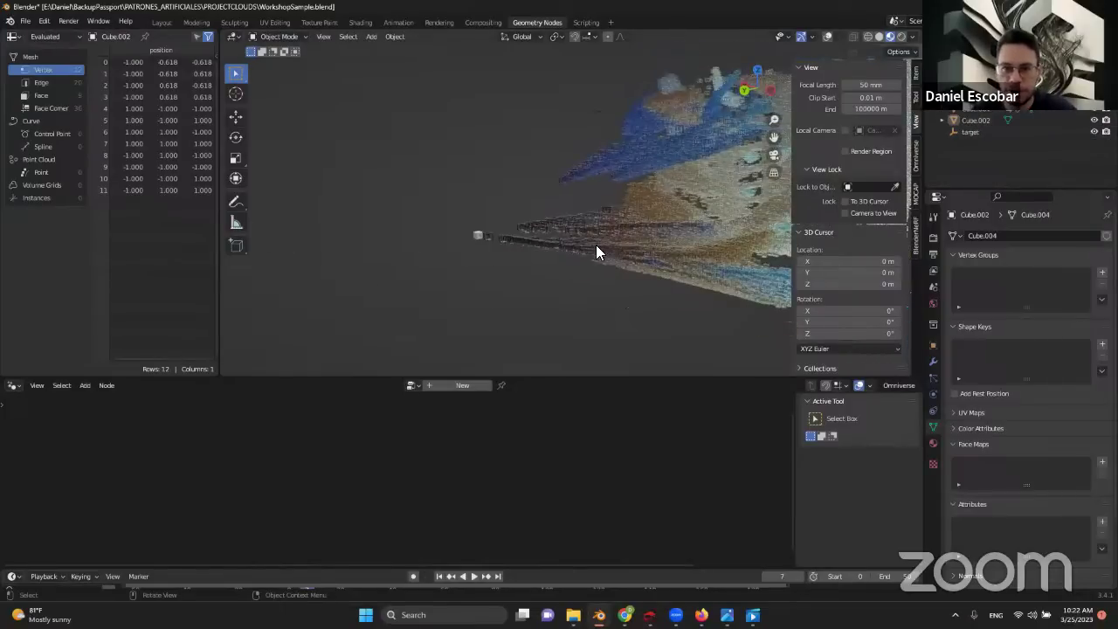
middle_drag(596, 251, 592, 228)
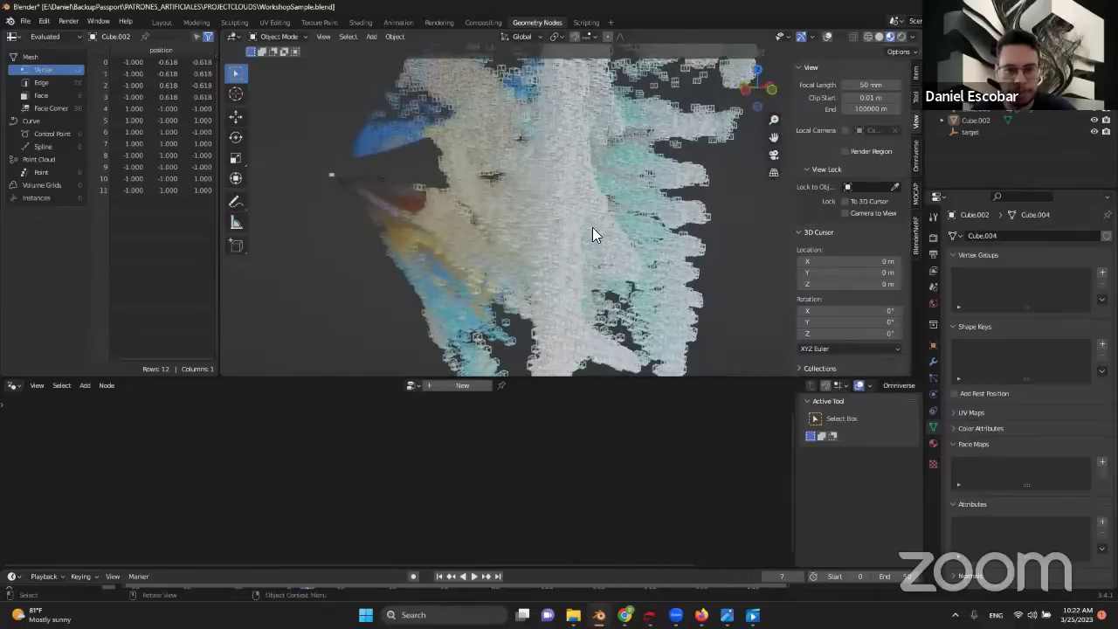
middle_drag(307, 222, 358, 256)
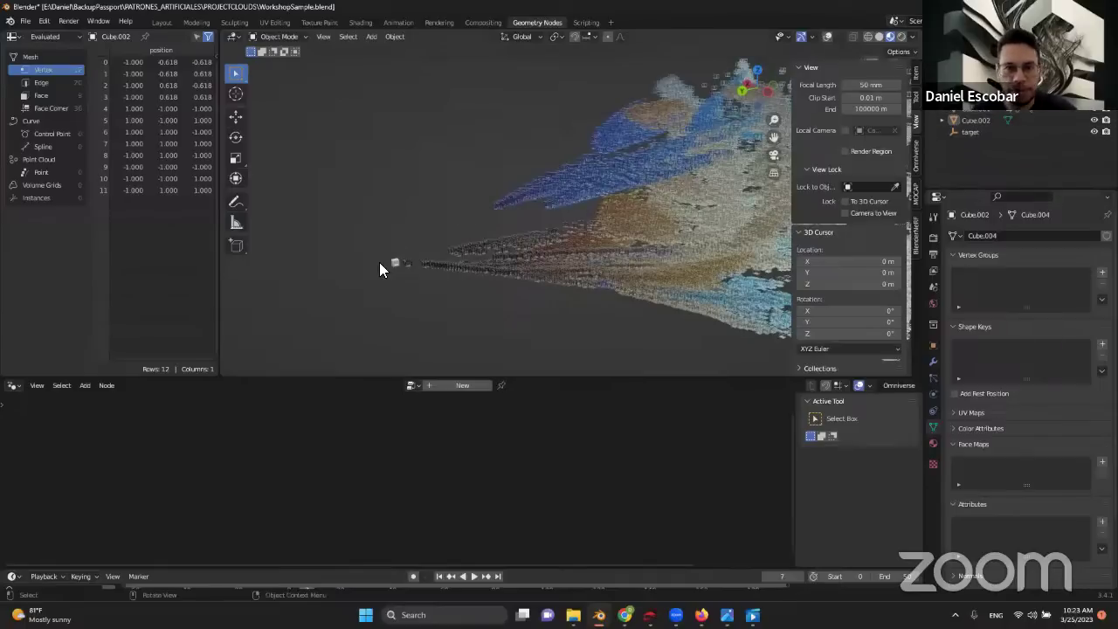
scroll(380, 262, up, 6)
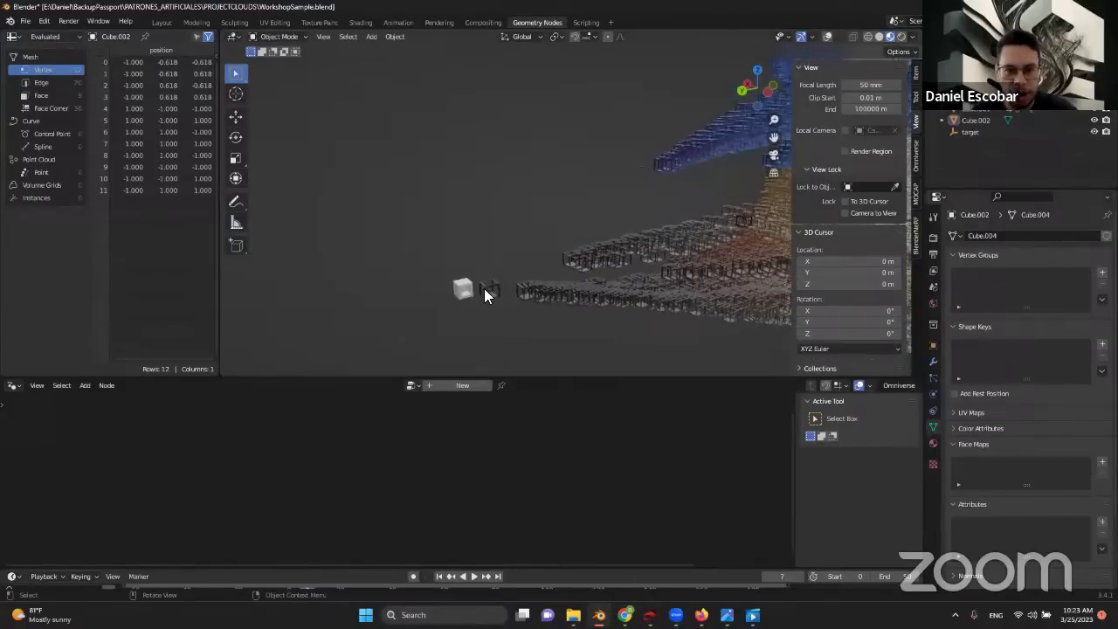
shift+middle_drag(483, 289, 517, 225)
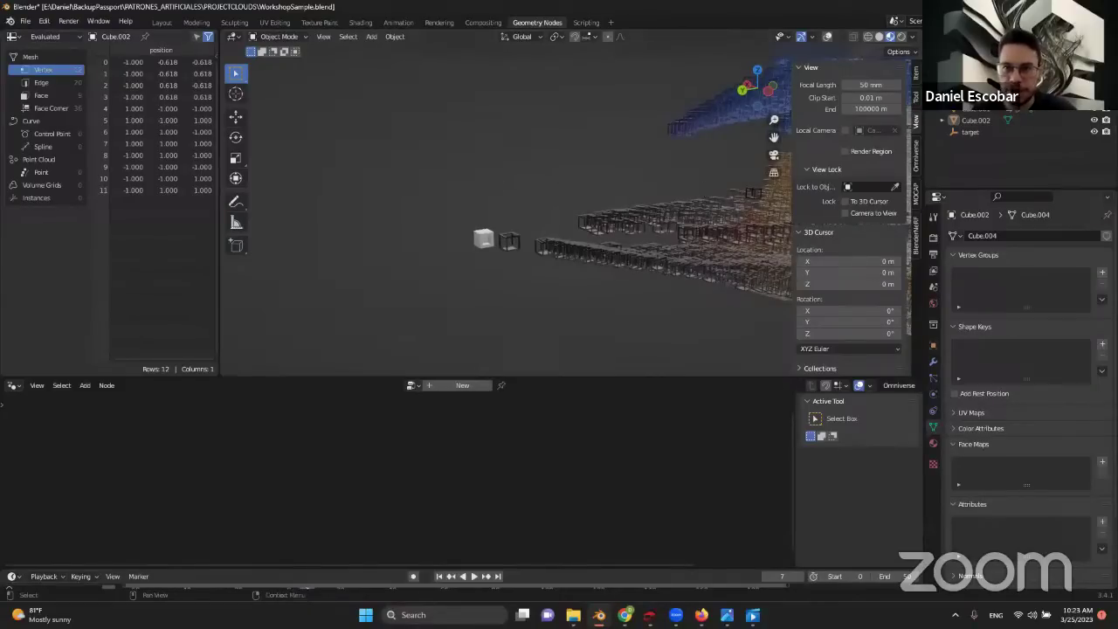
scroll(983, 131, up, 5)
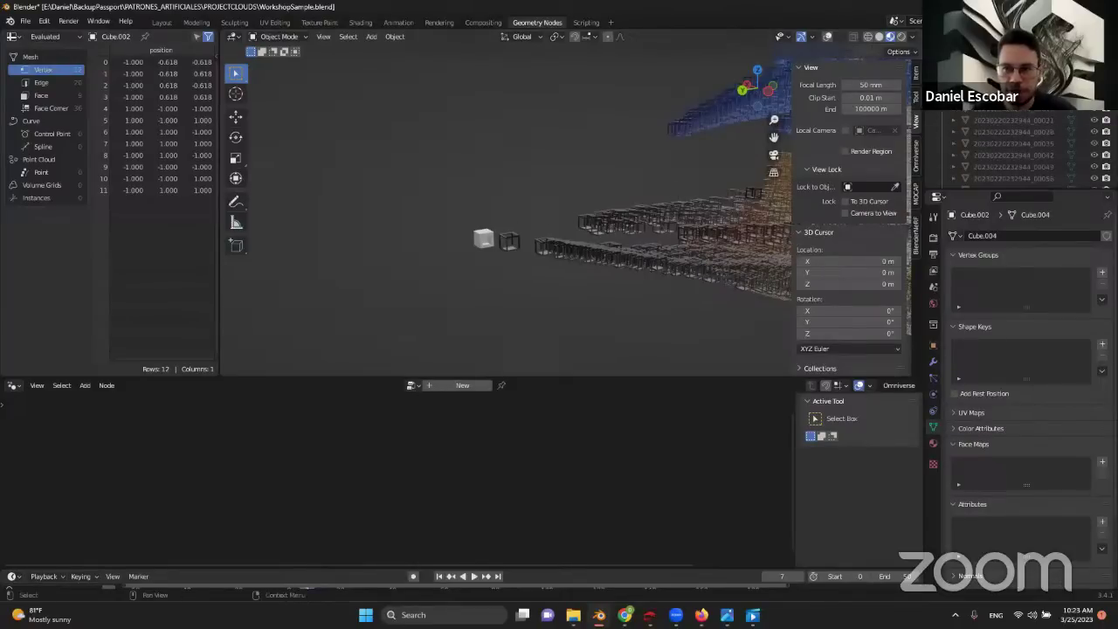
scroll(1000, 131, down, 5)
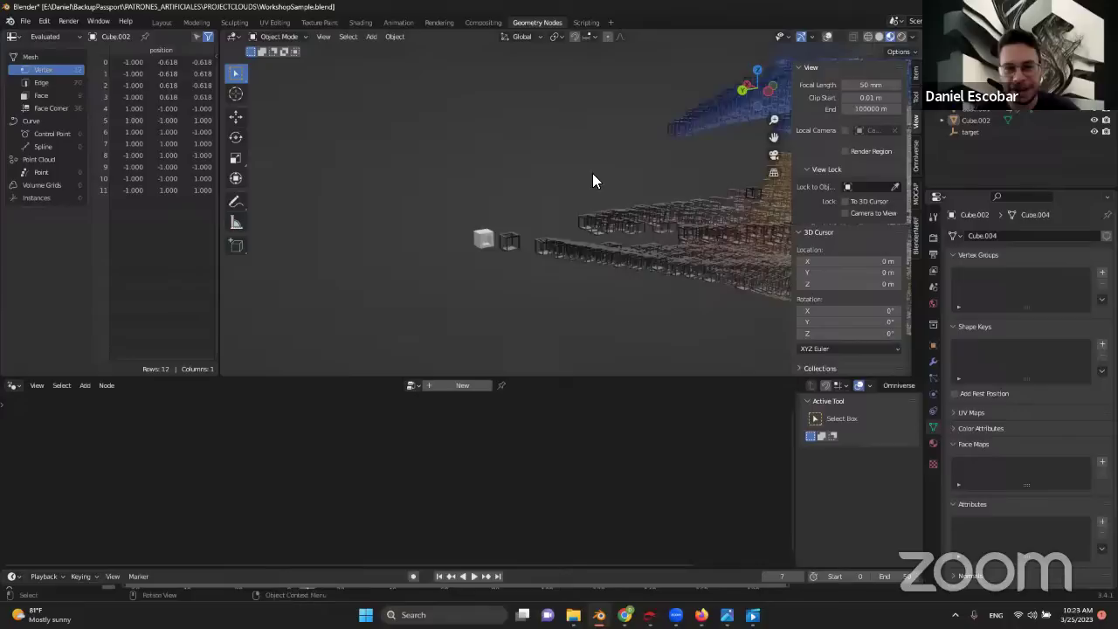
- Add another cube mesh at the 3D cursor, then select the opened cube at the same location
middle_drag(594, 180, 449, 253)
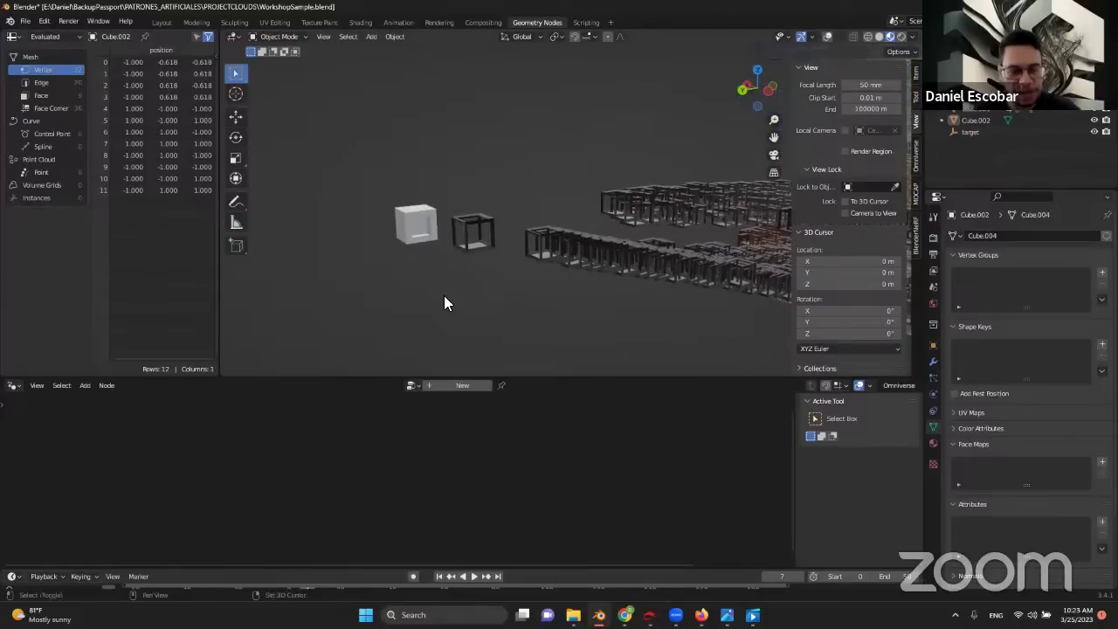
key(shift+a)
mouse_move(431, 297)
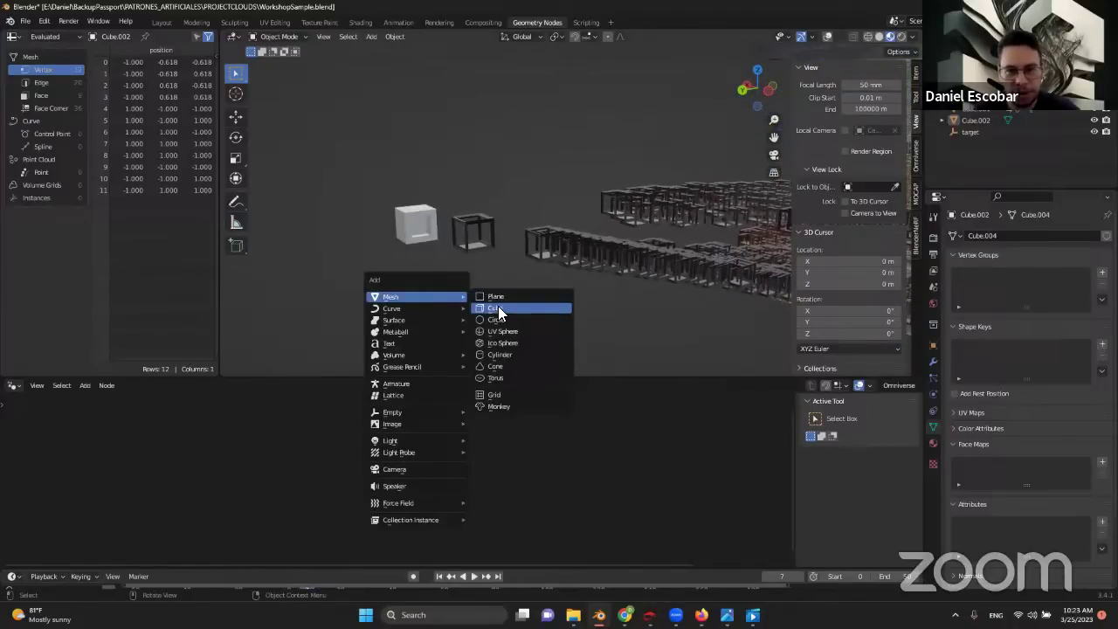
click(498, 309)
middle_drag(498, 305, 510, 194)
scroll(510, 193, up, 3)
scroll(510, 194, up, 3)
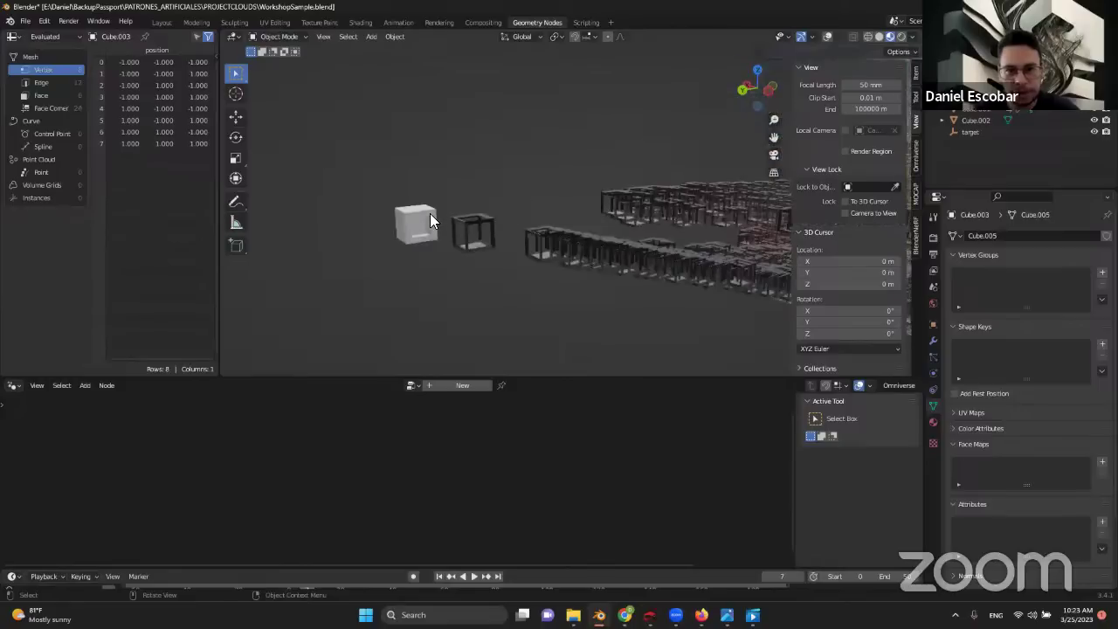
click(429, 213)
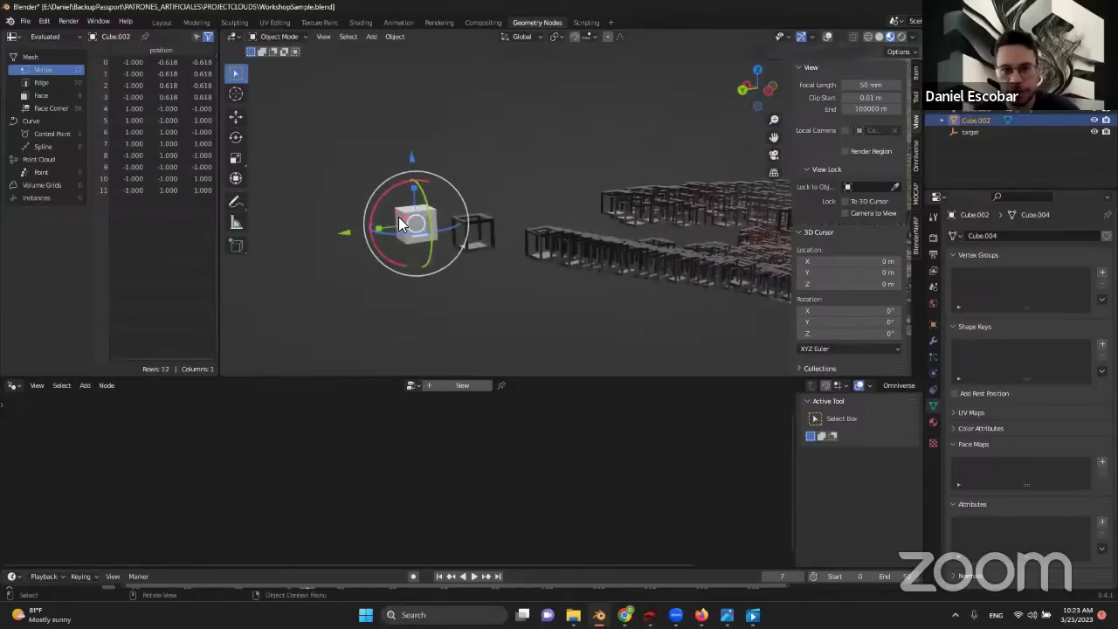
- Delete the solid cube standing next to the wireframe cubes
click(386, 314)
click(407, 211)
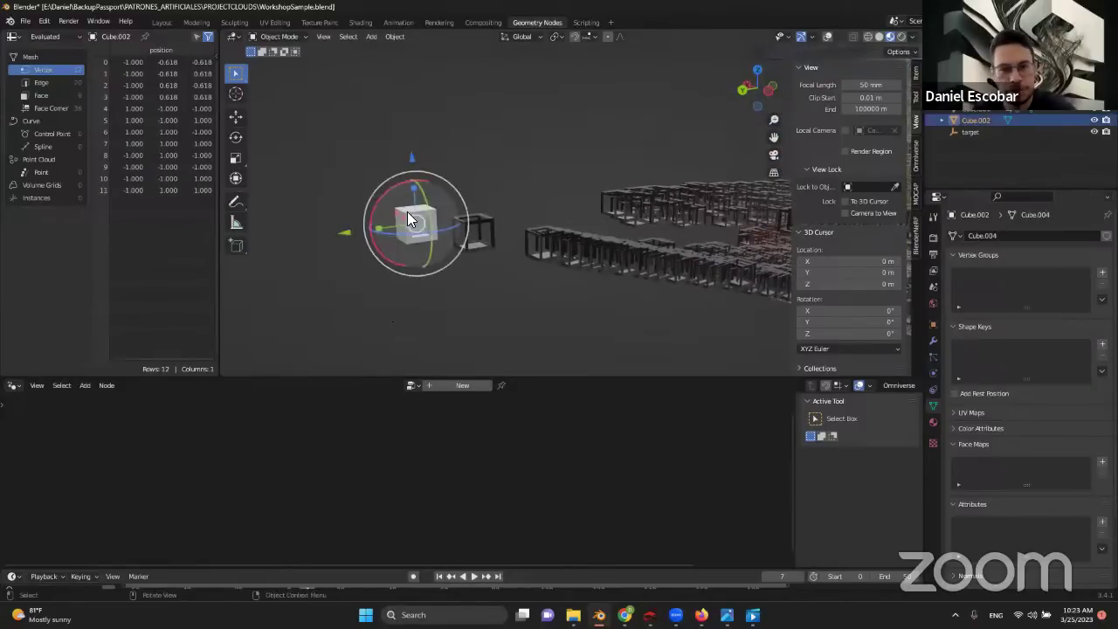
drag(369, 229, 281, 249)
key(Delete)
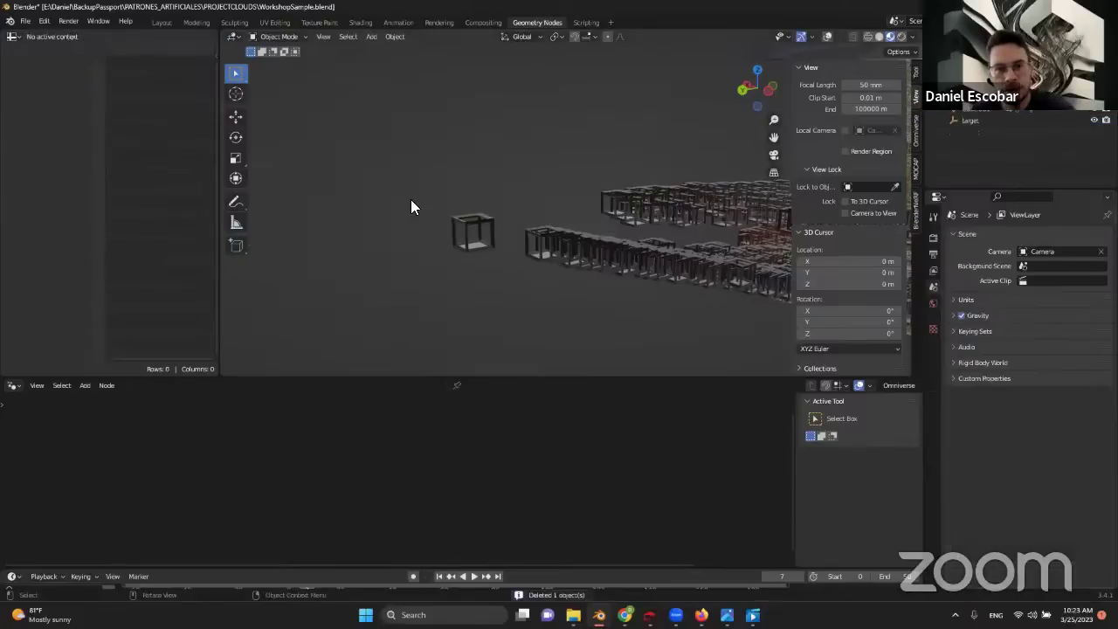
- Add a new cube mesh to the scene
key(shift+a)
mouse_move(424, 194)
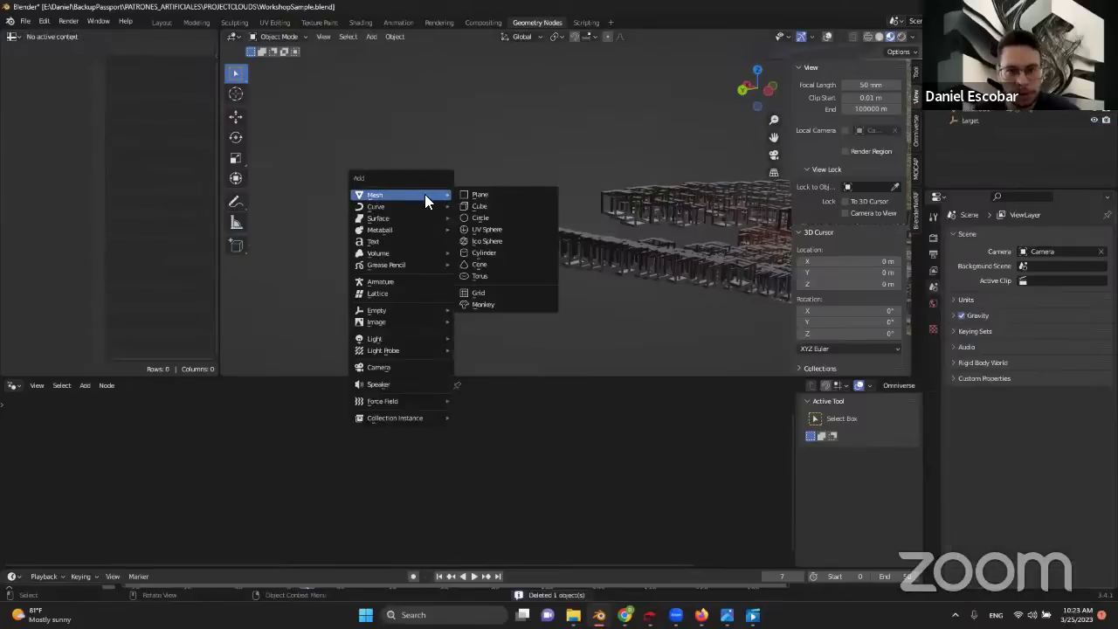
click(480, 207)
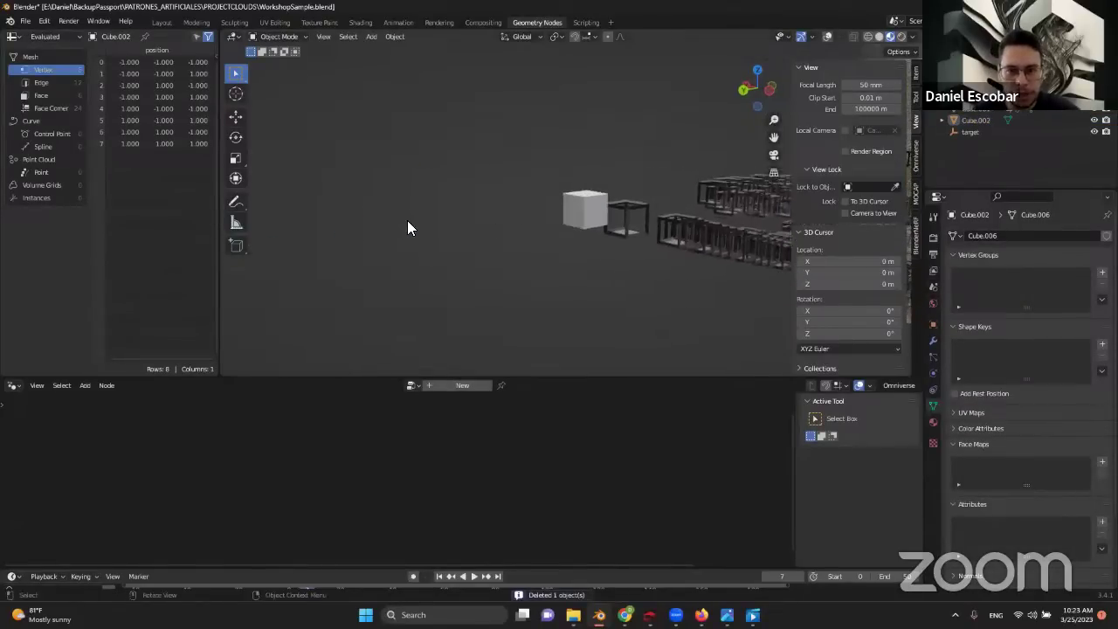
- Create a new geometry node tree on the new cube and move its Group Input and Group Output nodes apart
click(418, 210)
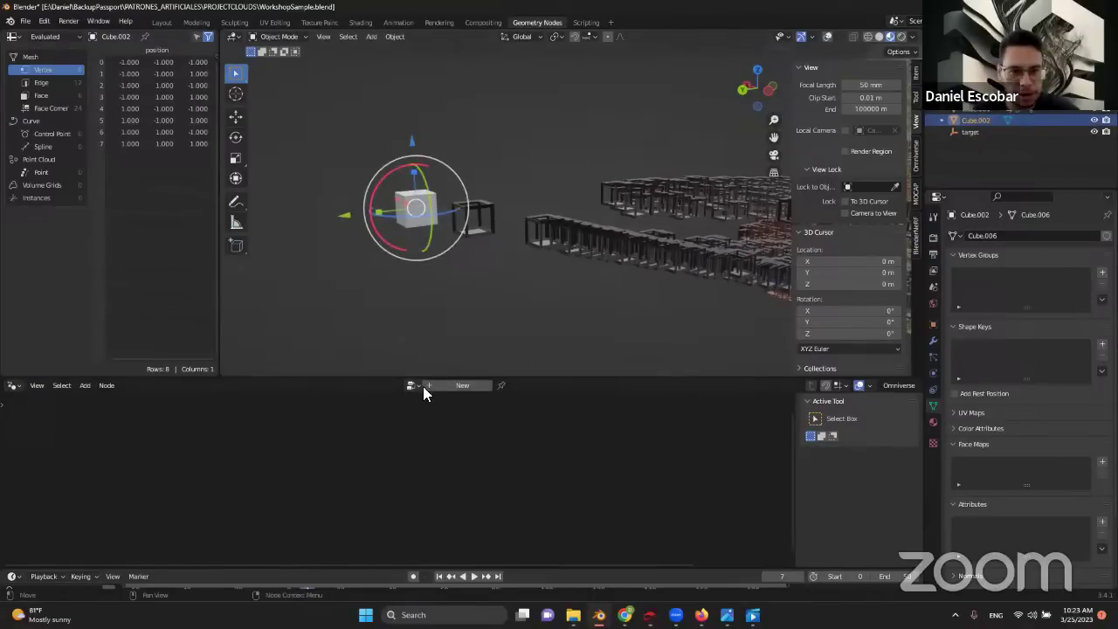
click(13, 386)
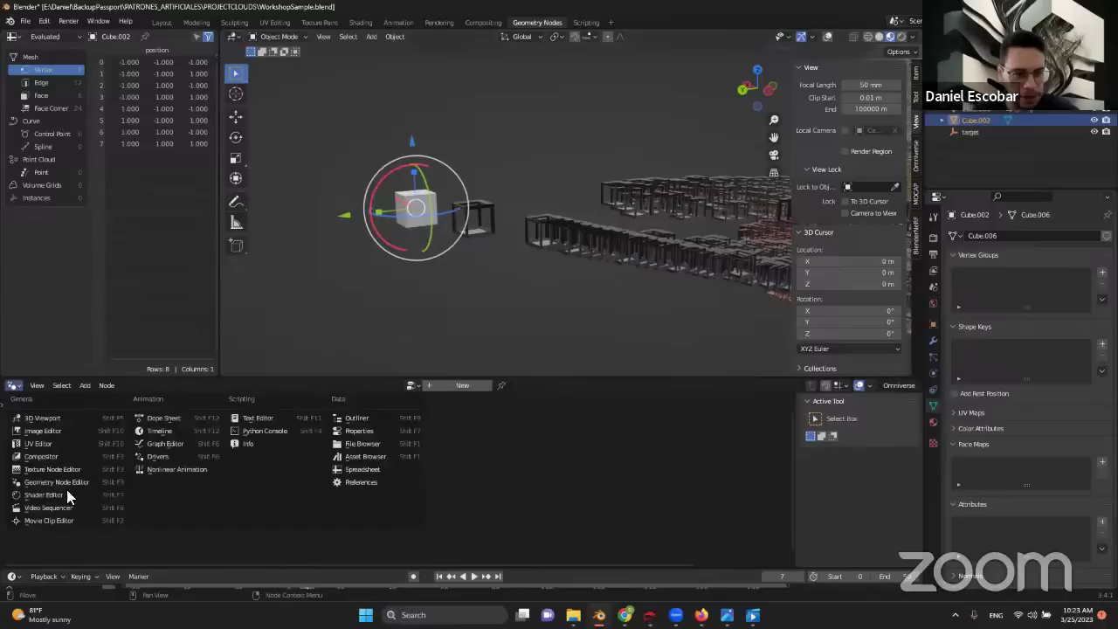
click(77, 482)
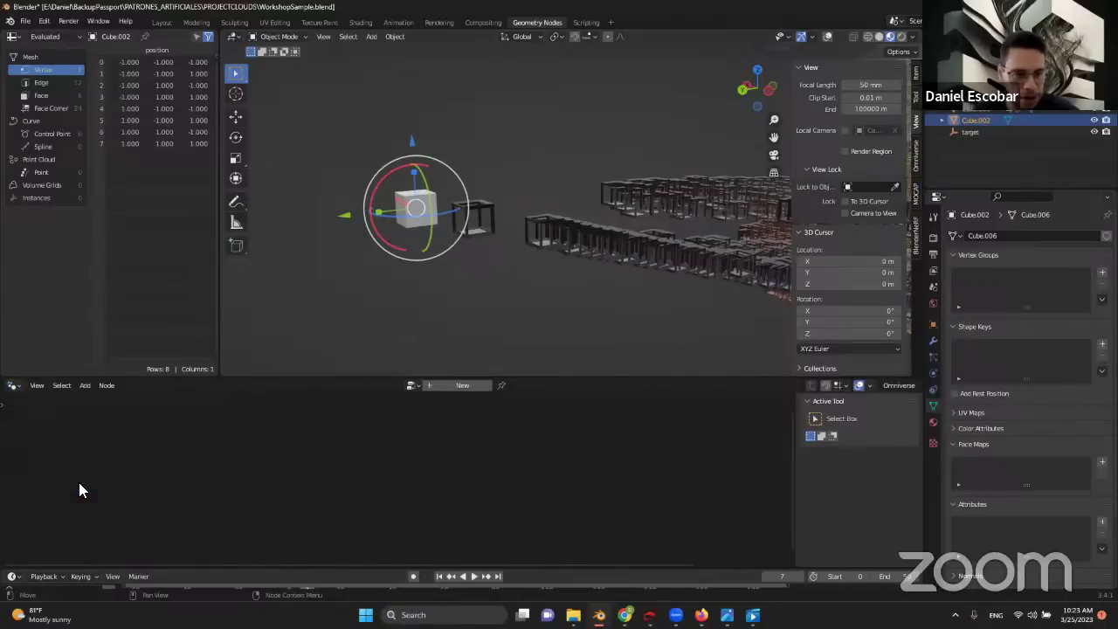
click(457, 384)
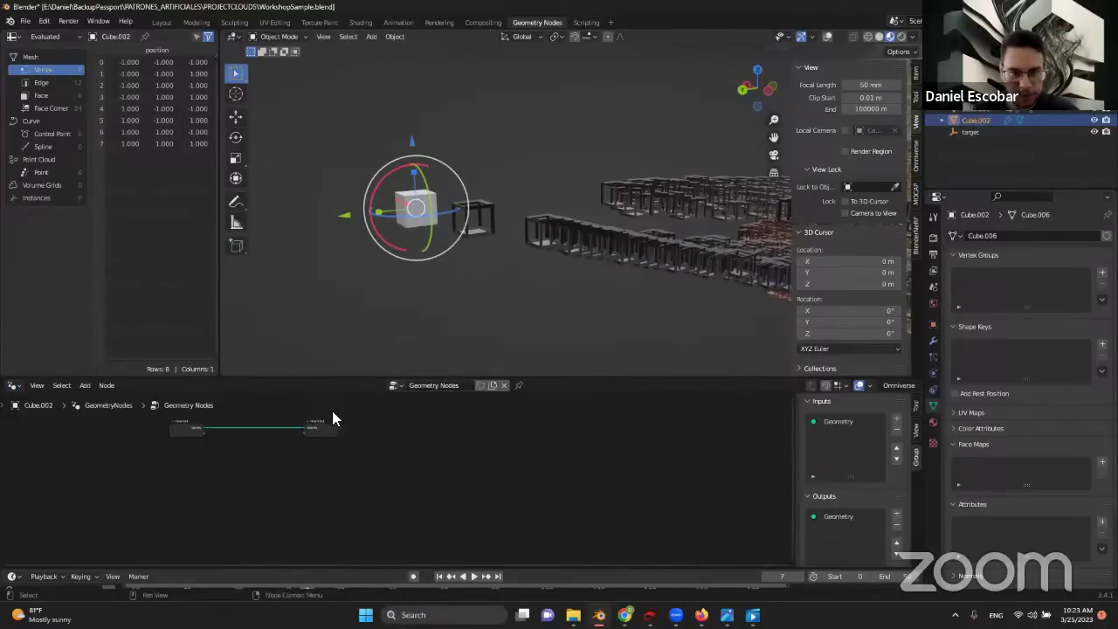
scroll(470, 459, up, 3)
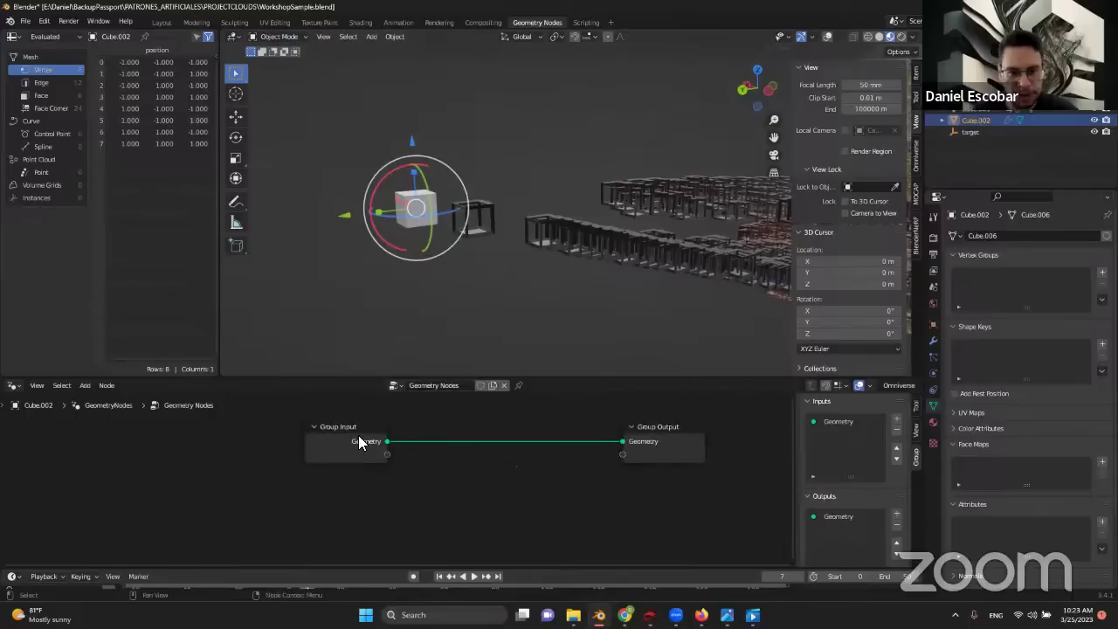
drag(359, 437, 241, 441)
drag(654, 426, 713, 443)
drag(251, 441, 178, 442)
- Try to copy all nodes from the geometry node tree of Cube.001
click(573, 211)
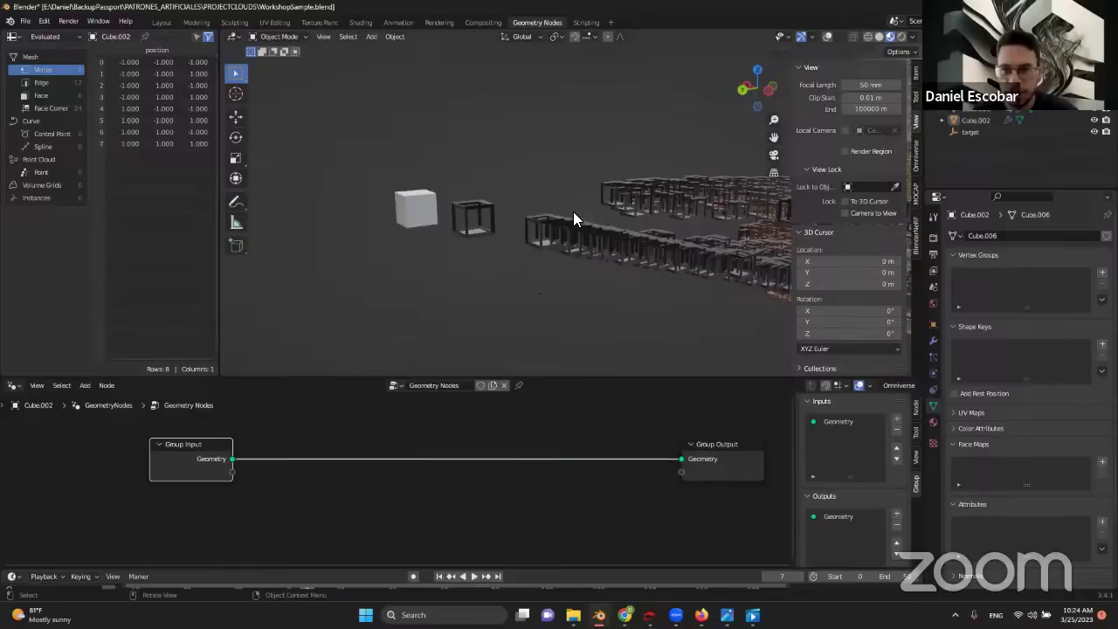
middle_drag(572, 211, 548, 243)
click(678, 228)
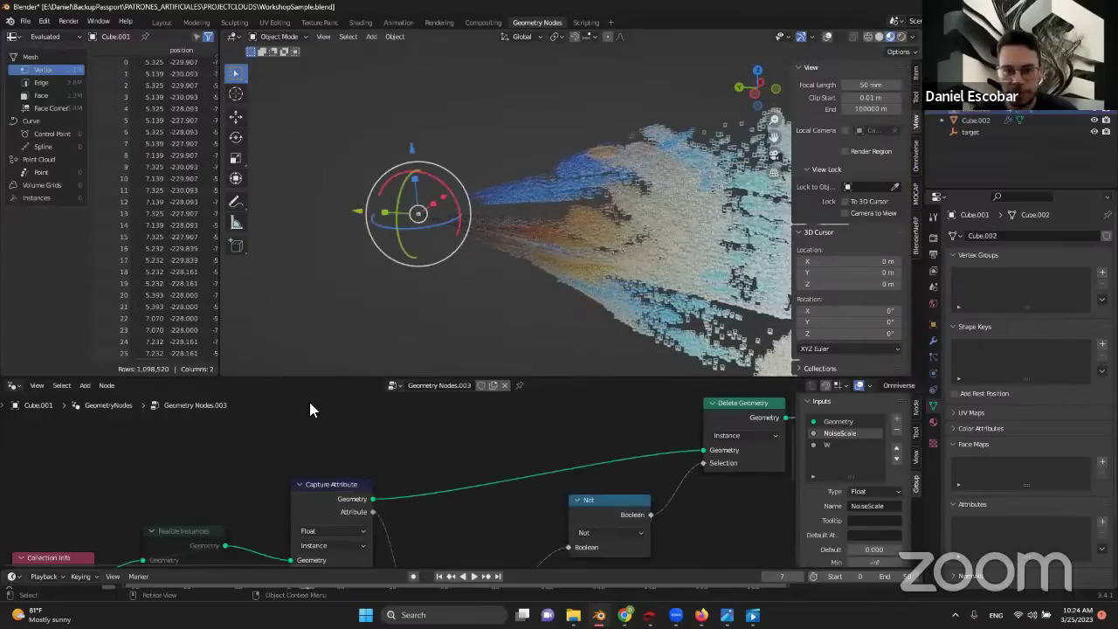
scroll(381, 409, down, 4)
scroll(371, 488, down, 4)
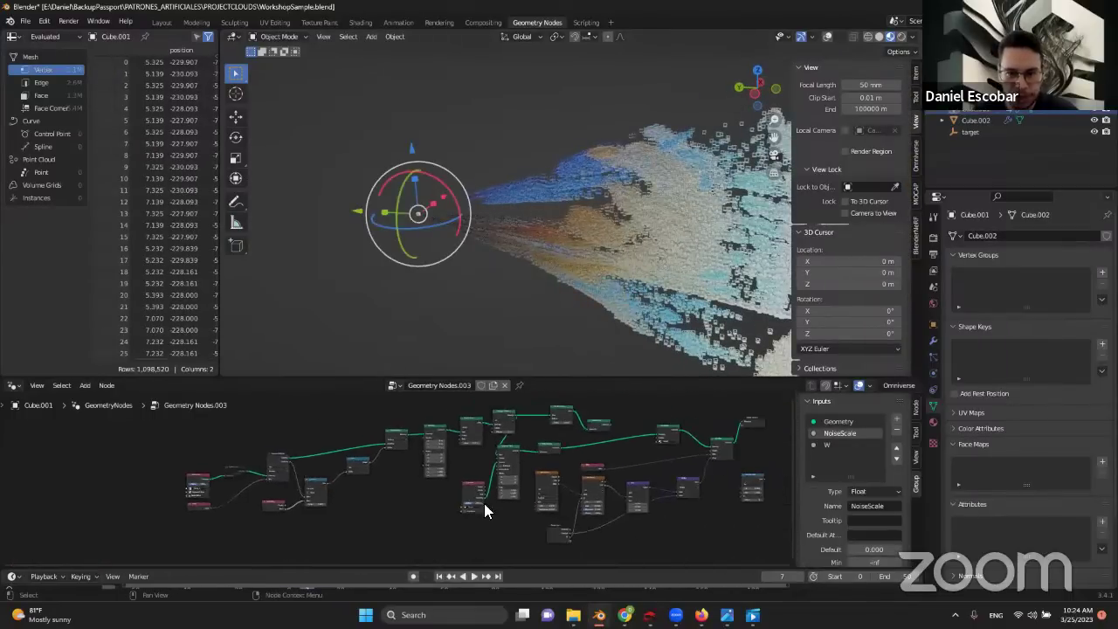
scroll(344, 481, up, 2)
ctrl+scroll(339, 479, down, 2)
drag(681, 521, 144, 406)
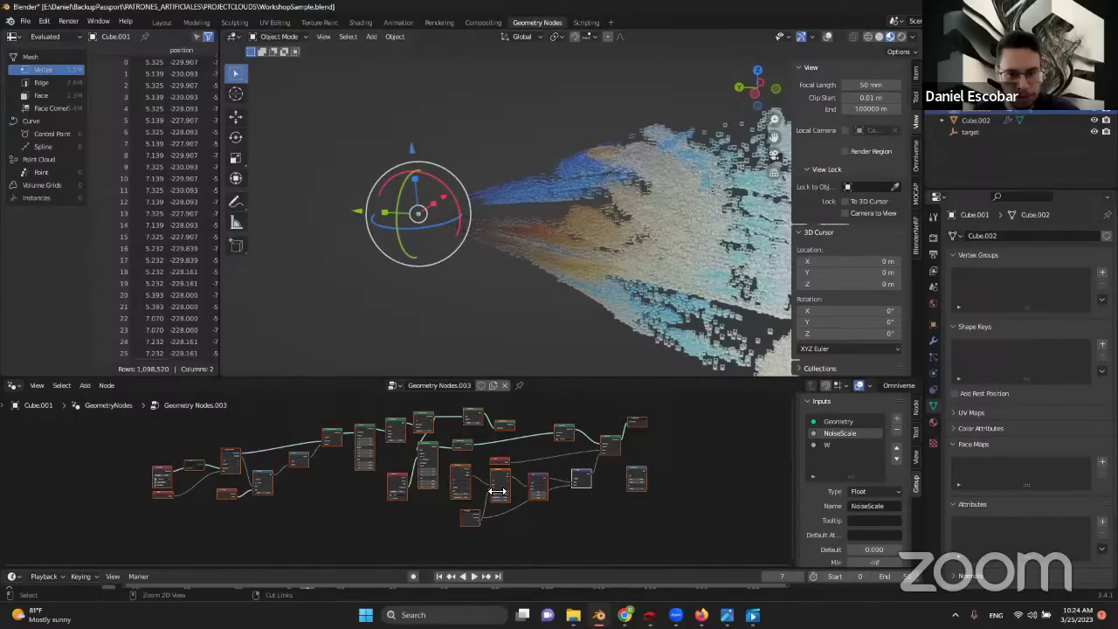
- Delete the default Group Input and Group Output nodes from the node tree of Cube.002
middle_drag(428, 300, 436, 205)
click(288, 236)
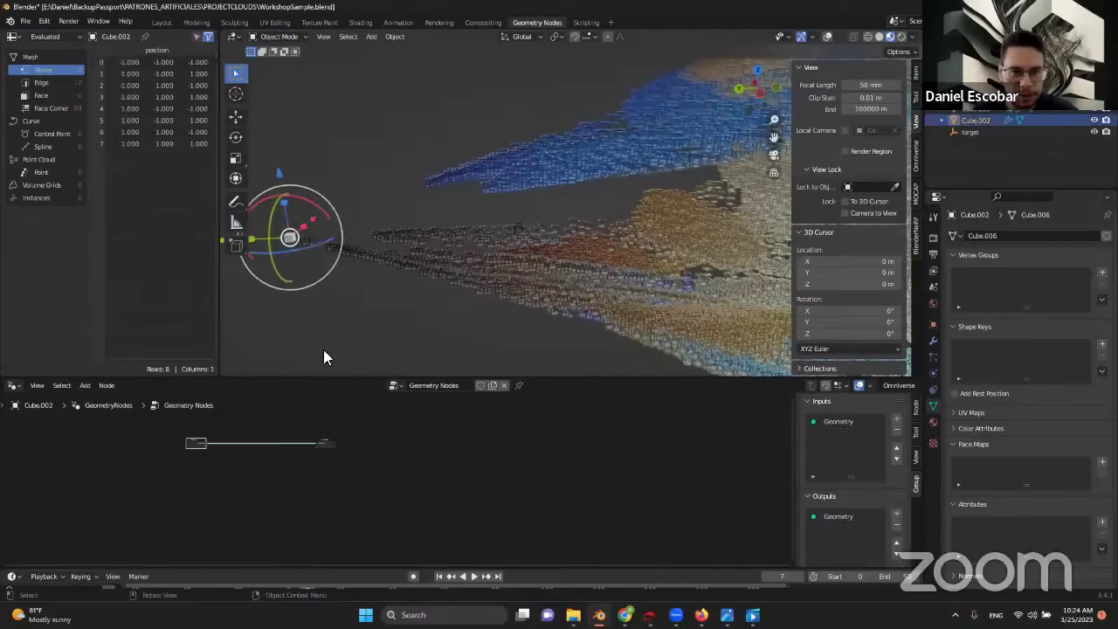
drag(443, 491, 126, 438)
key(x)
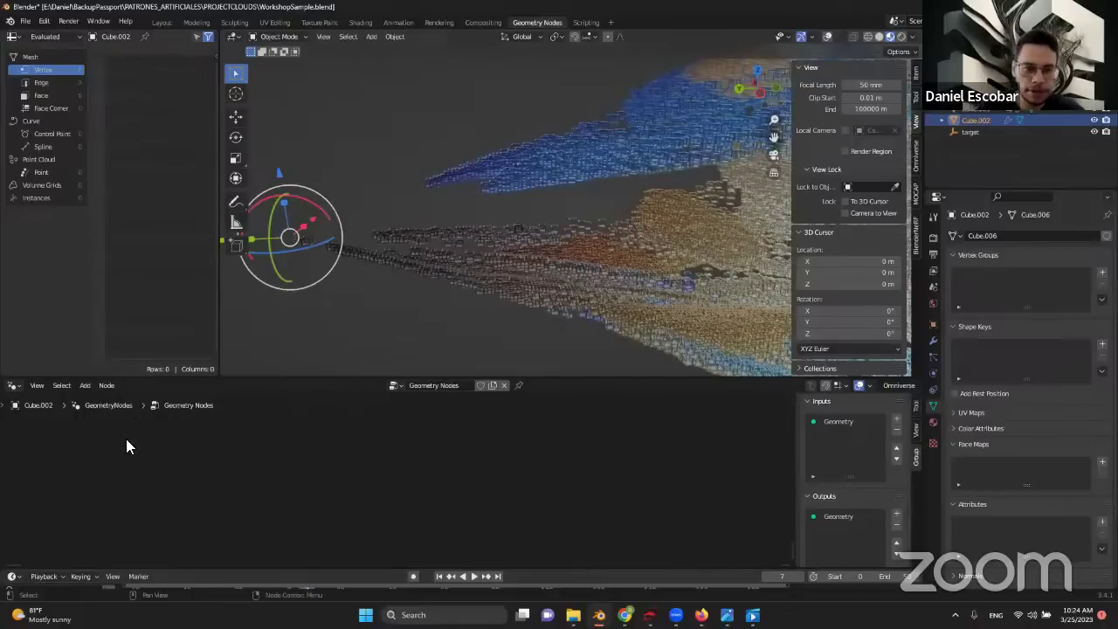
- Try to paste the copied nodes into the empty node tree of Cube.002
scroll(311, 493, down, 3)
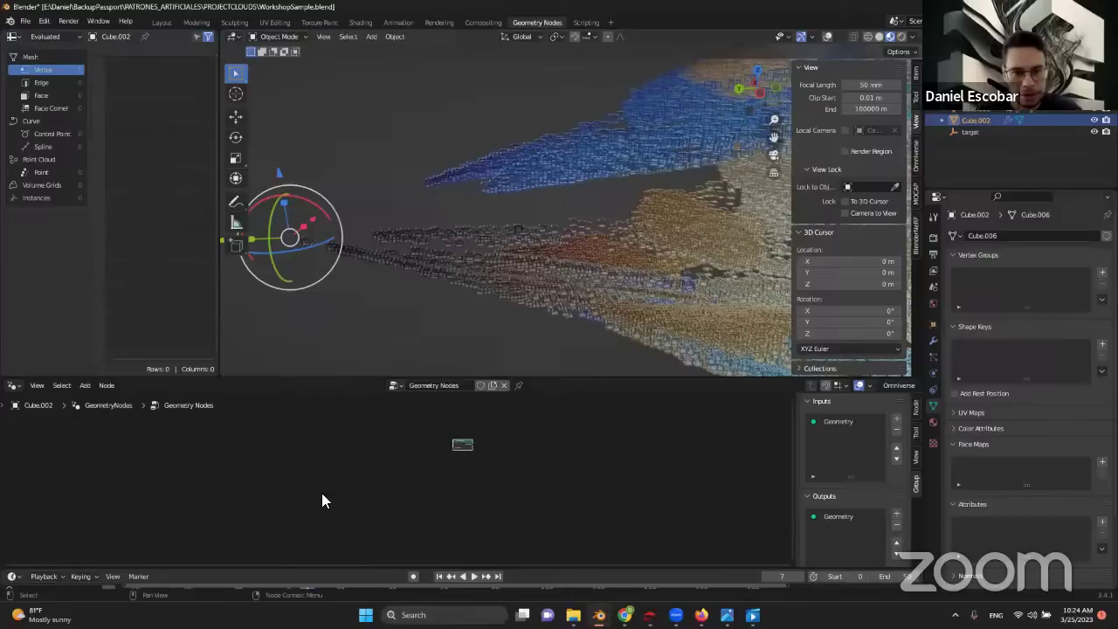
scroll(457, 449, up, 5)
scroll(503, 426, up, 2)
scroll(466, 460, down, 3)
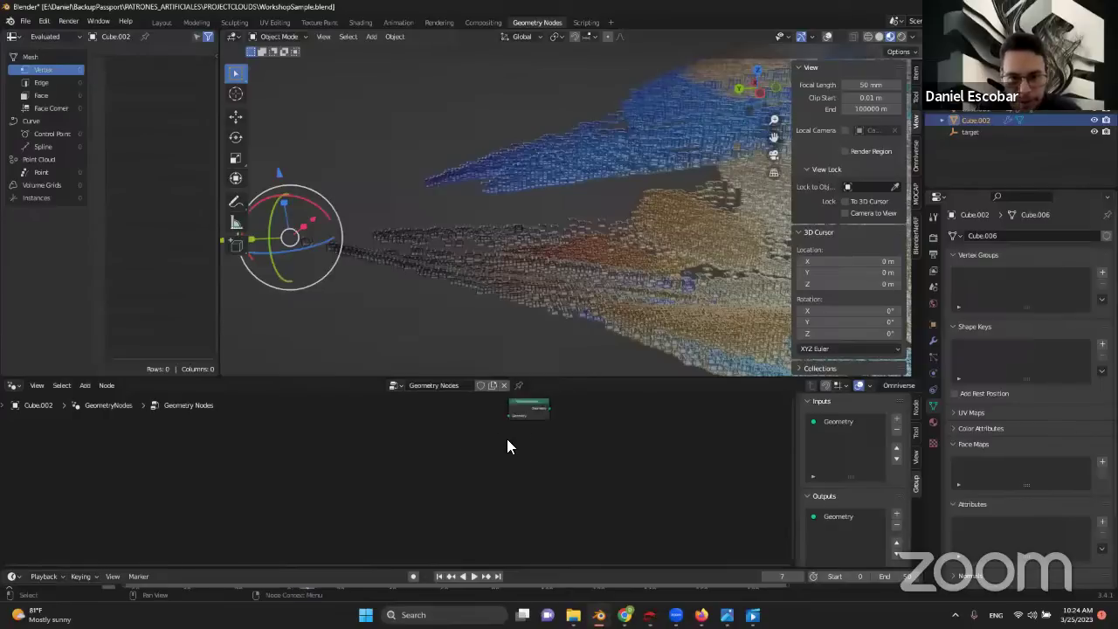
scroll(510, 444, up, 1)
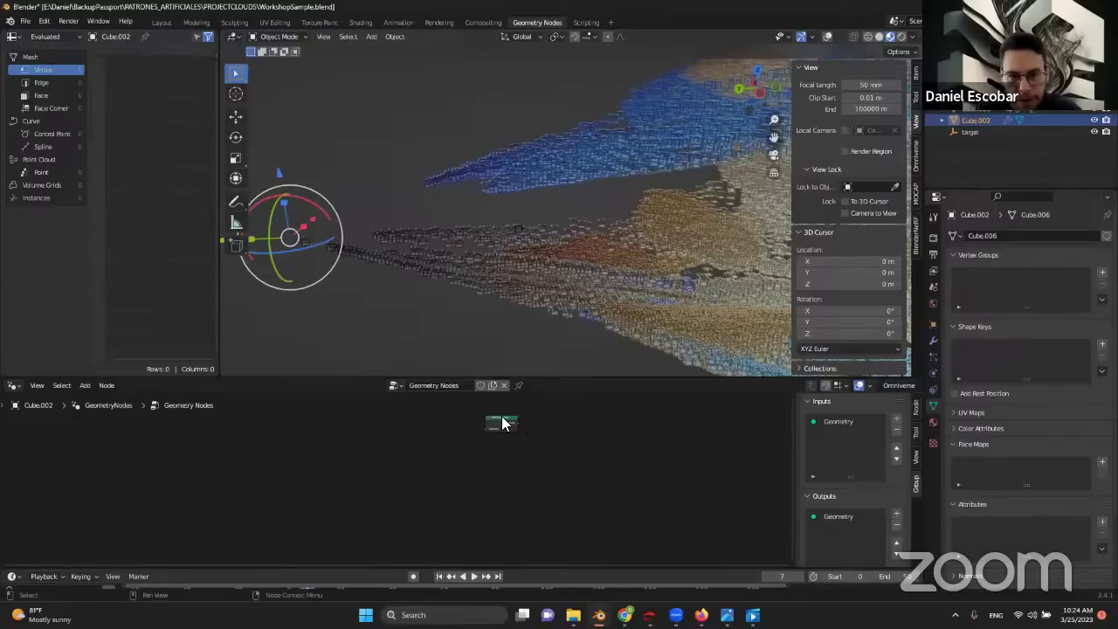
- Copy the entire node network of Cube.001 into the geometry node tree of Cube.002
click(966, 110)
scroll(559, 472, down, 3)
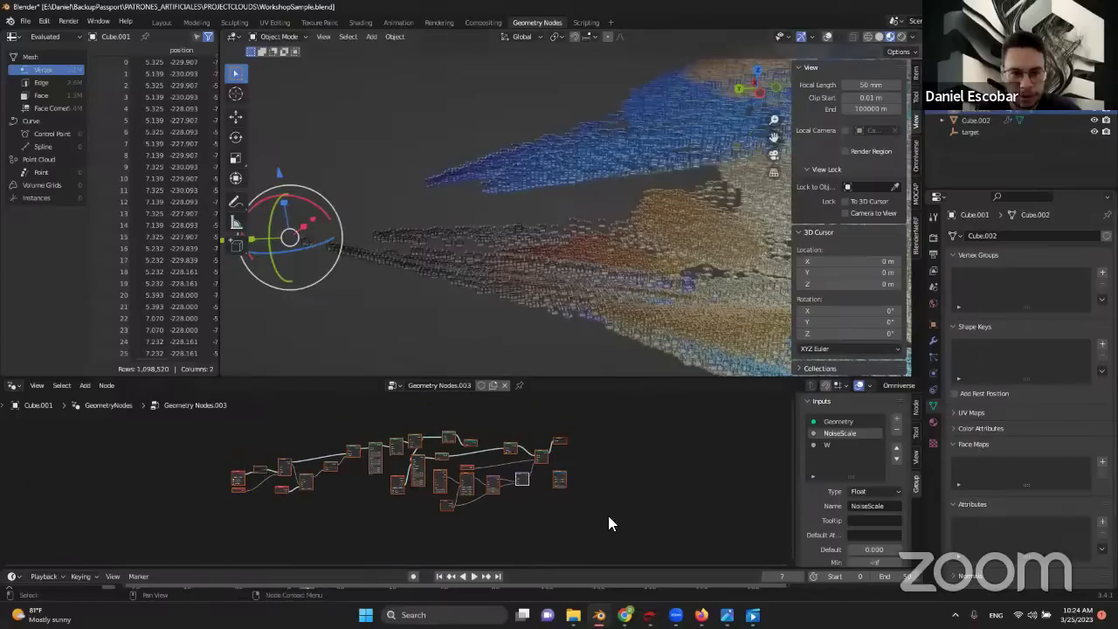
drag(607, 515, 207, 419)
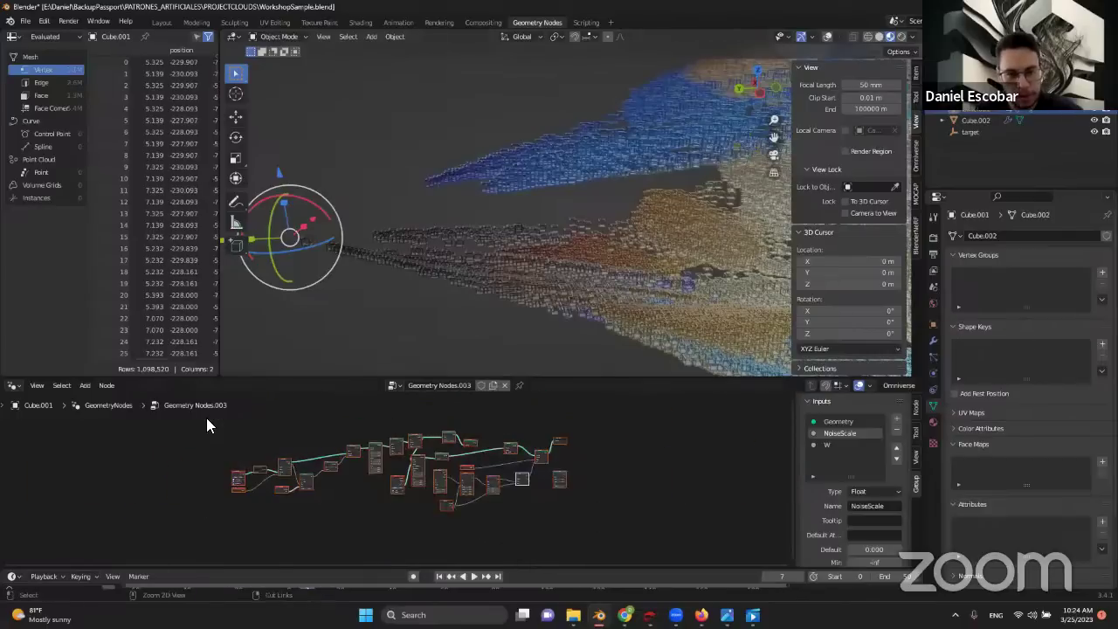
click(980, 121)
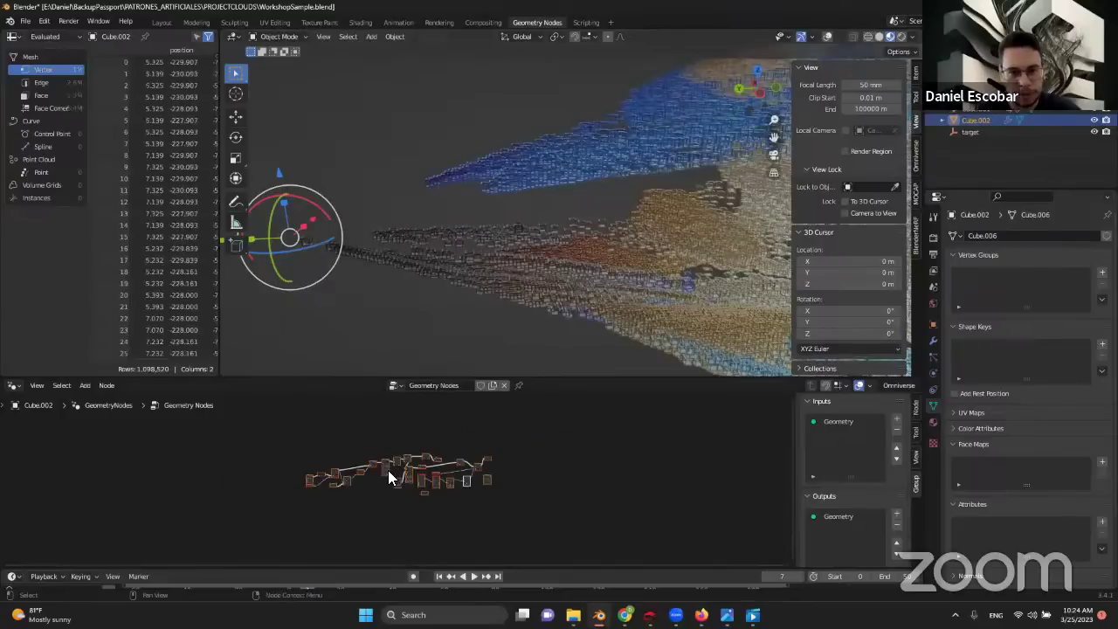
scroll(338, 504, up, 2)
scroll(335, 505, up, 5)
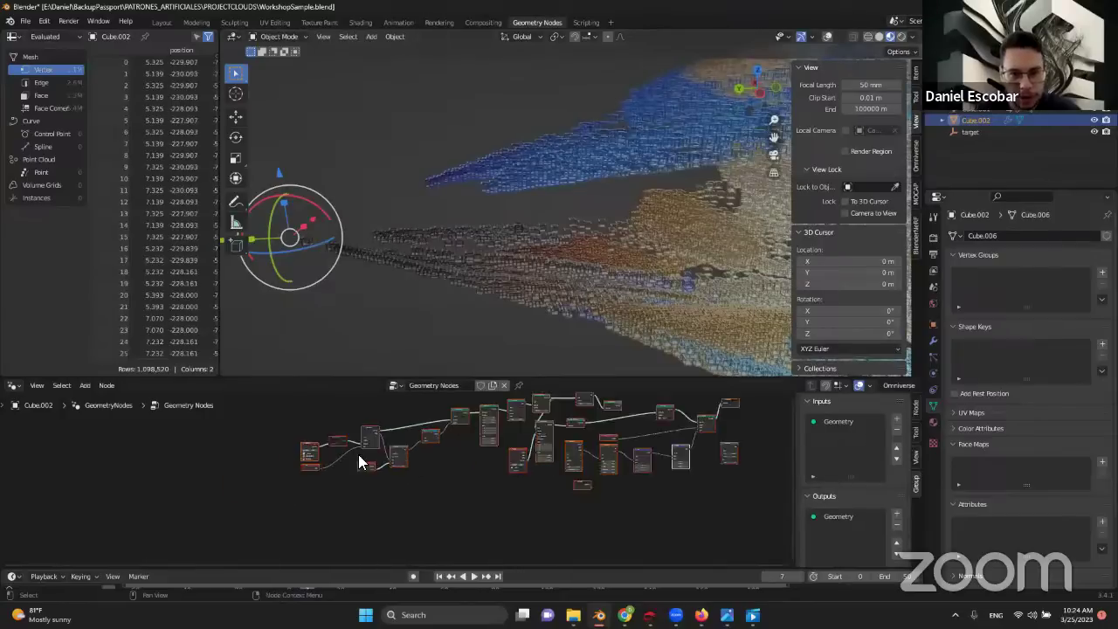
middle_drag(280, 519, 421, 493)
scroll(187, 529, up, 2)
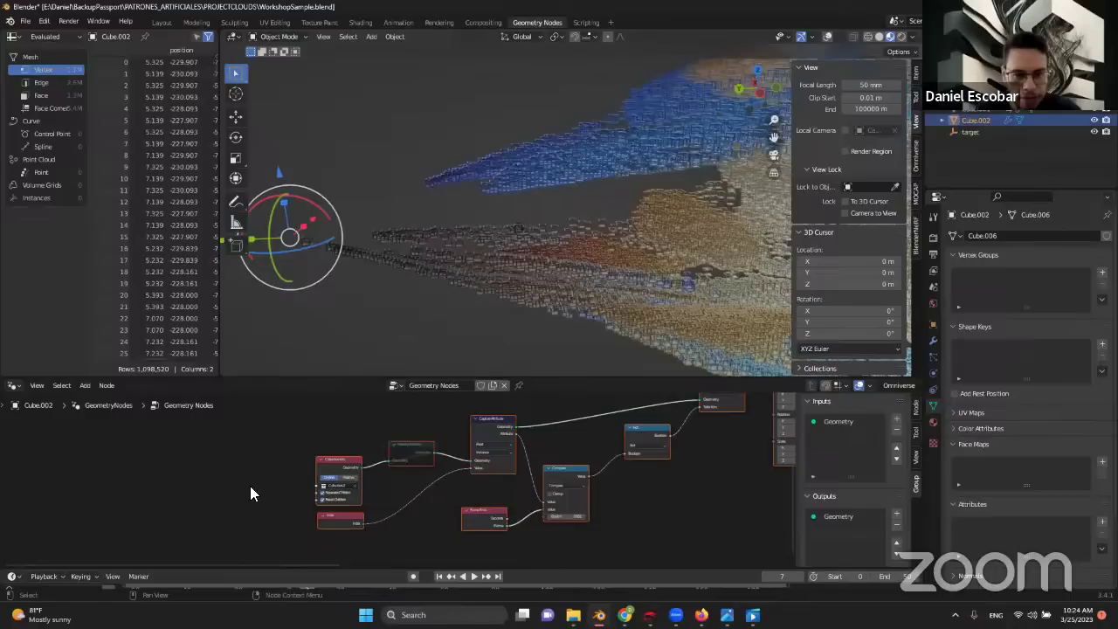
key(m)
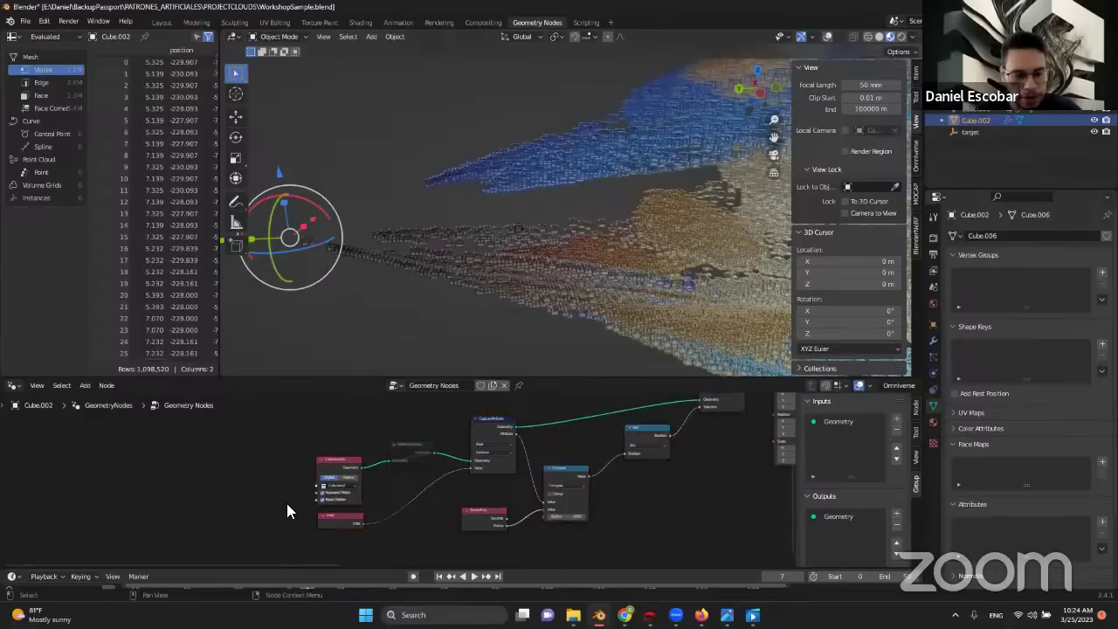
key(shift+a)
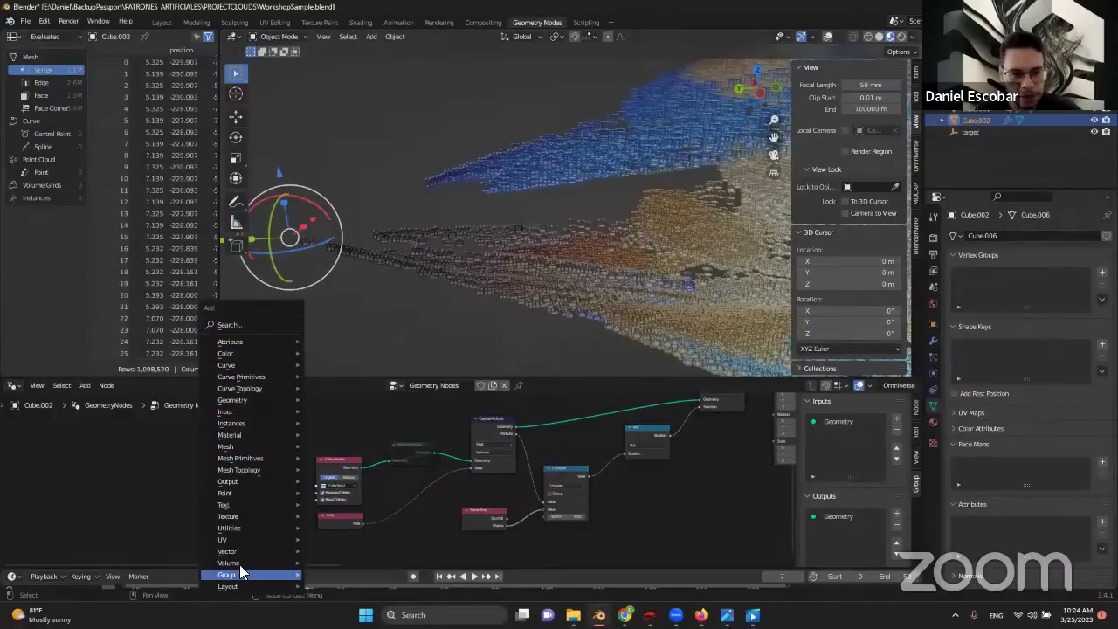
mouse_move(251, 336)
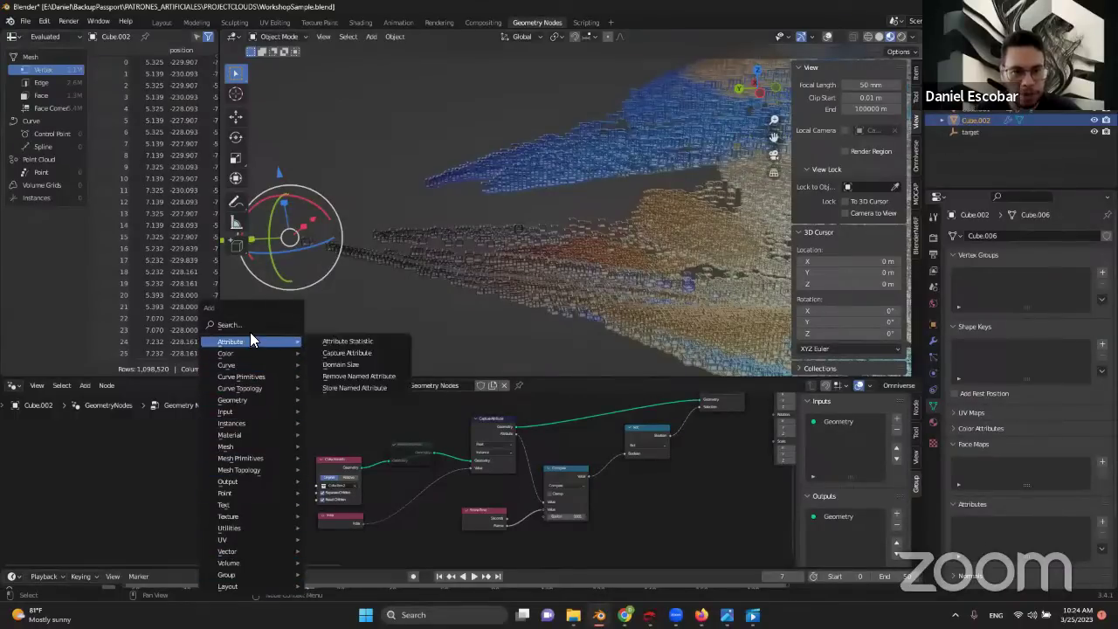
mouse_move(248, 381)
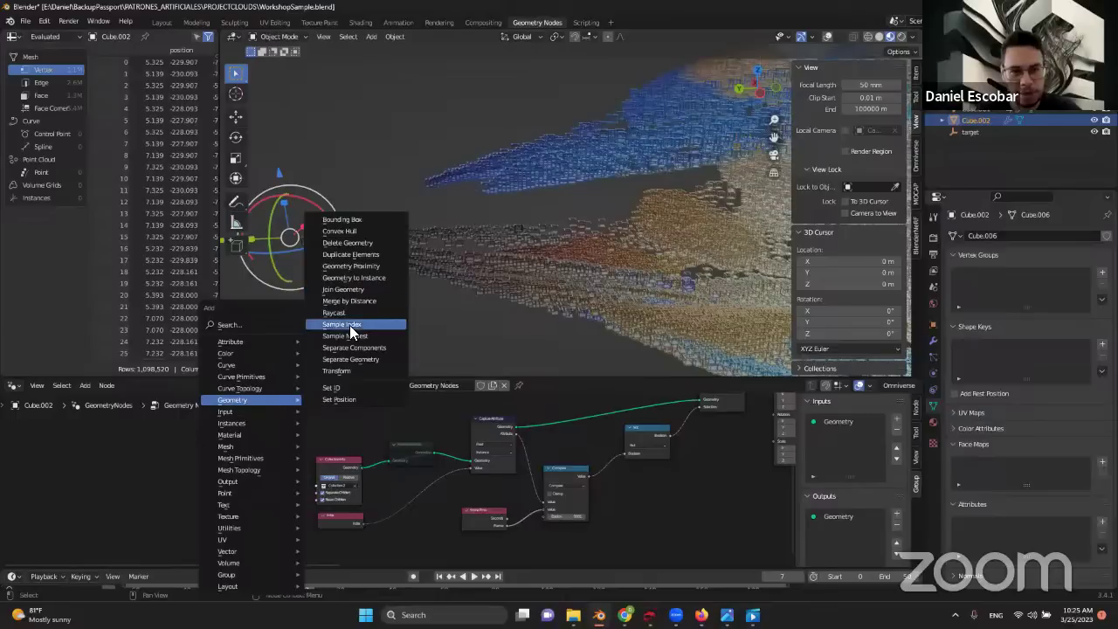
mouse_move(215, 434)
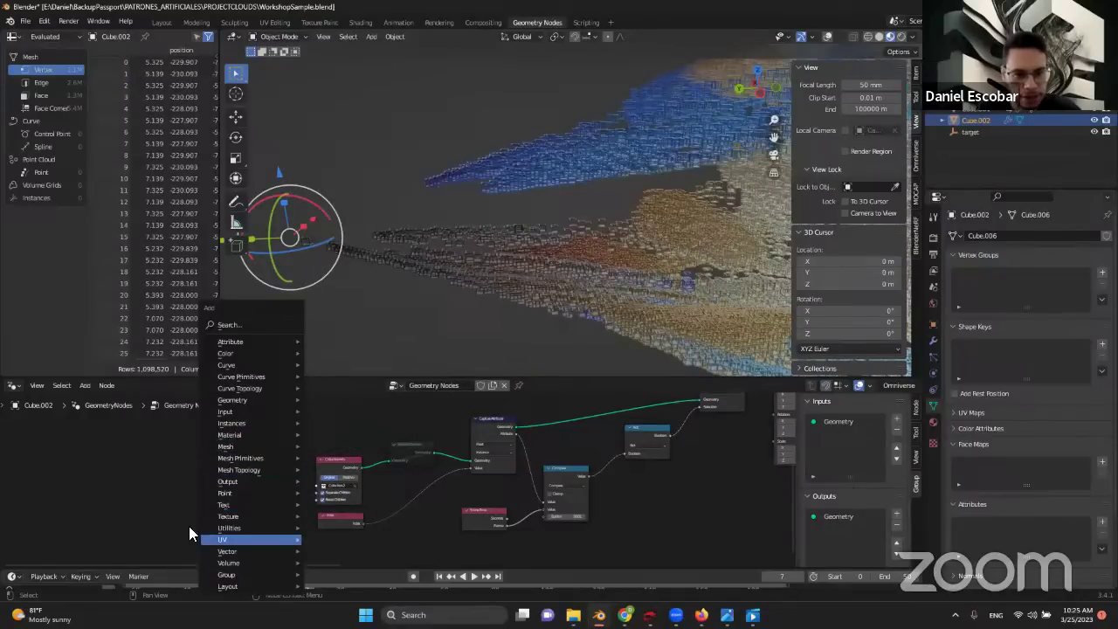
- Enlarge the node editor and add a second Collection Info node ahead of the existing one
middle_drag(352, 503, 234, 488)
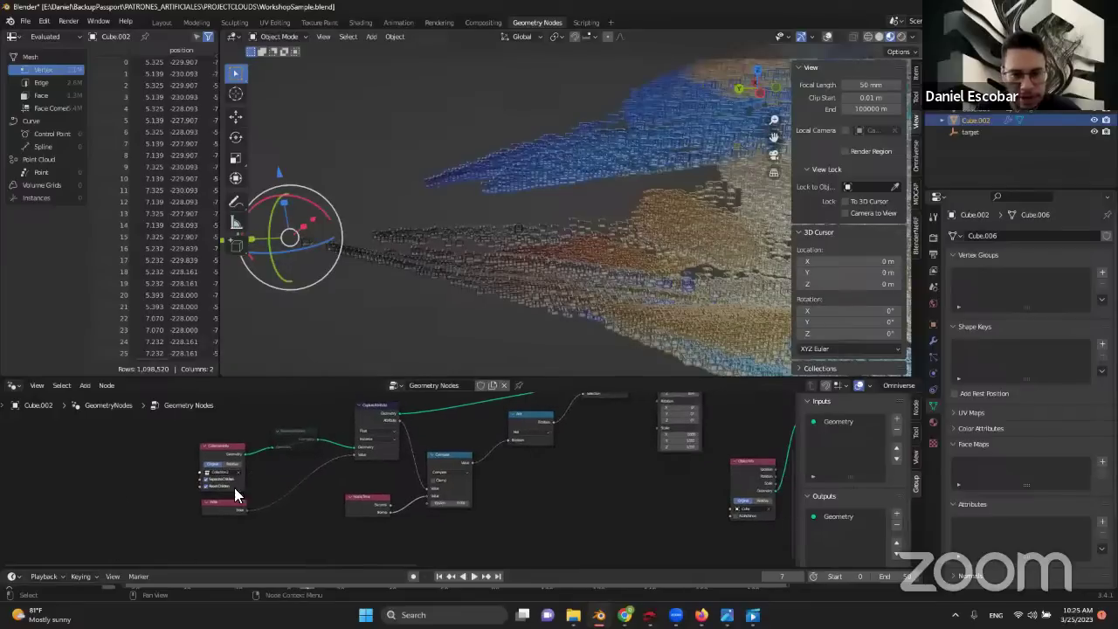
drag(540, 378, 543, 298)
scroll(201, 428, up, 2)
middle_drag(219, 443, 299, 450)
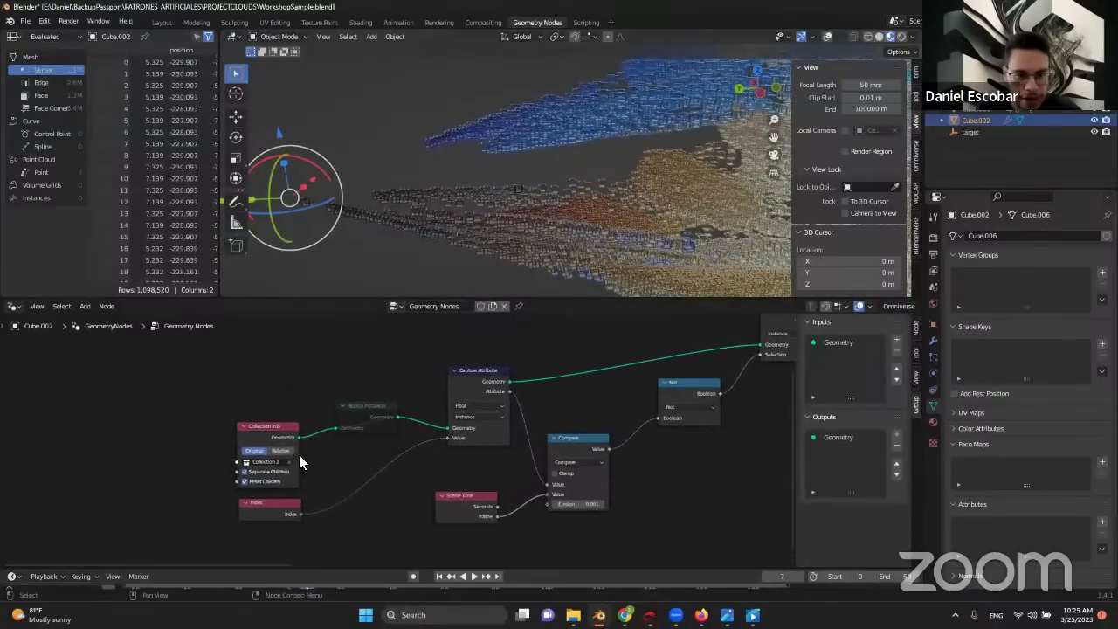
scroll(260, 425, up, 2)
middle_drag(249, 421, 423, 424)
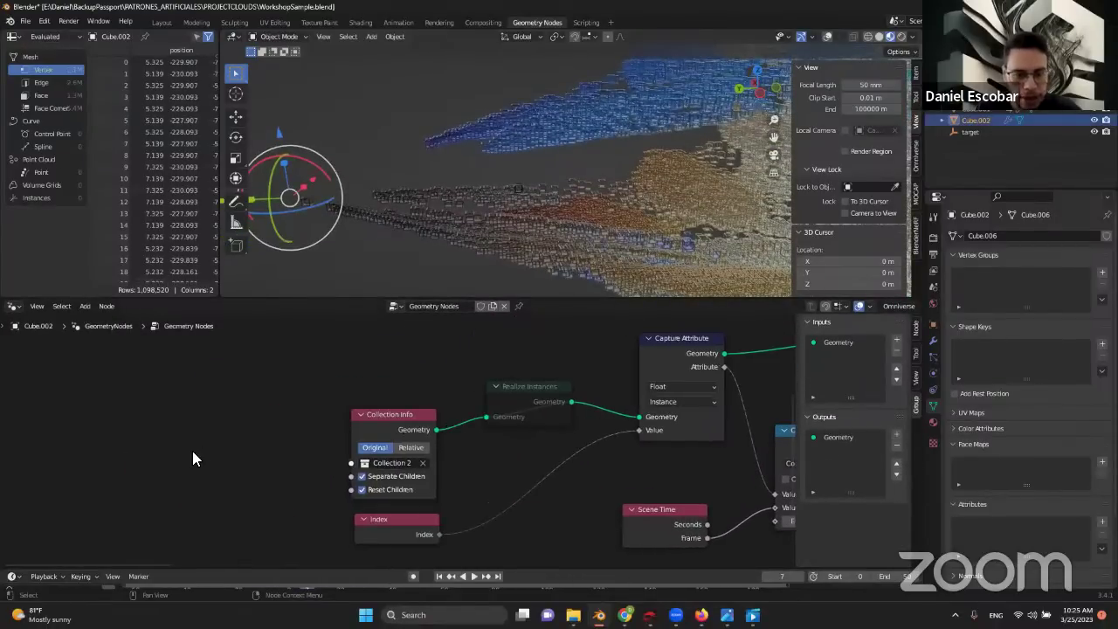
key(shift+a)
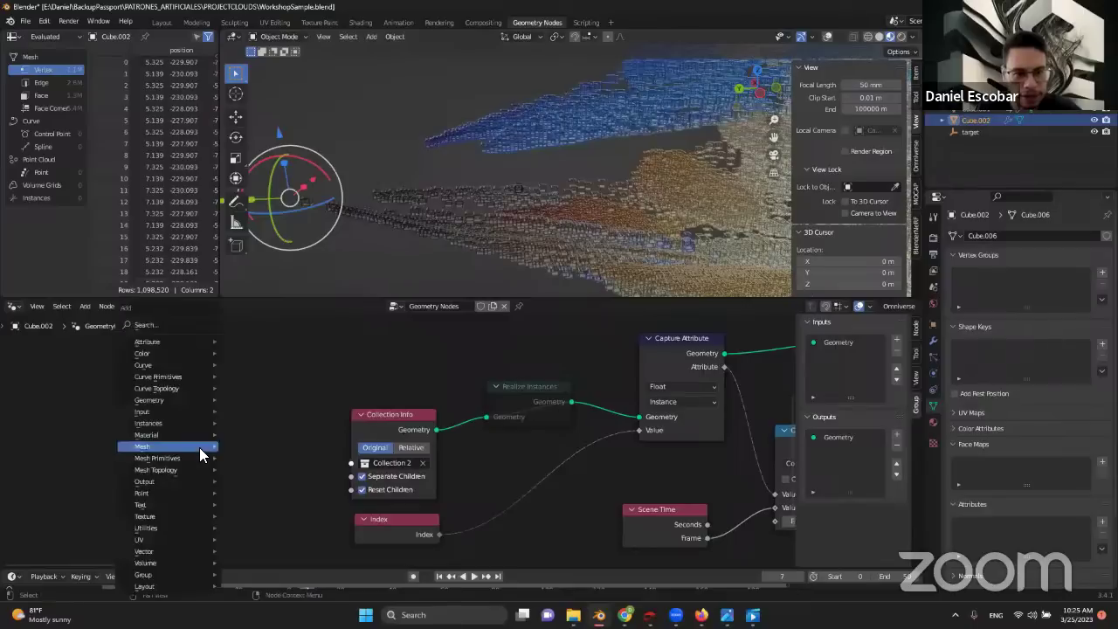
click(157, 324)
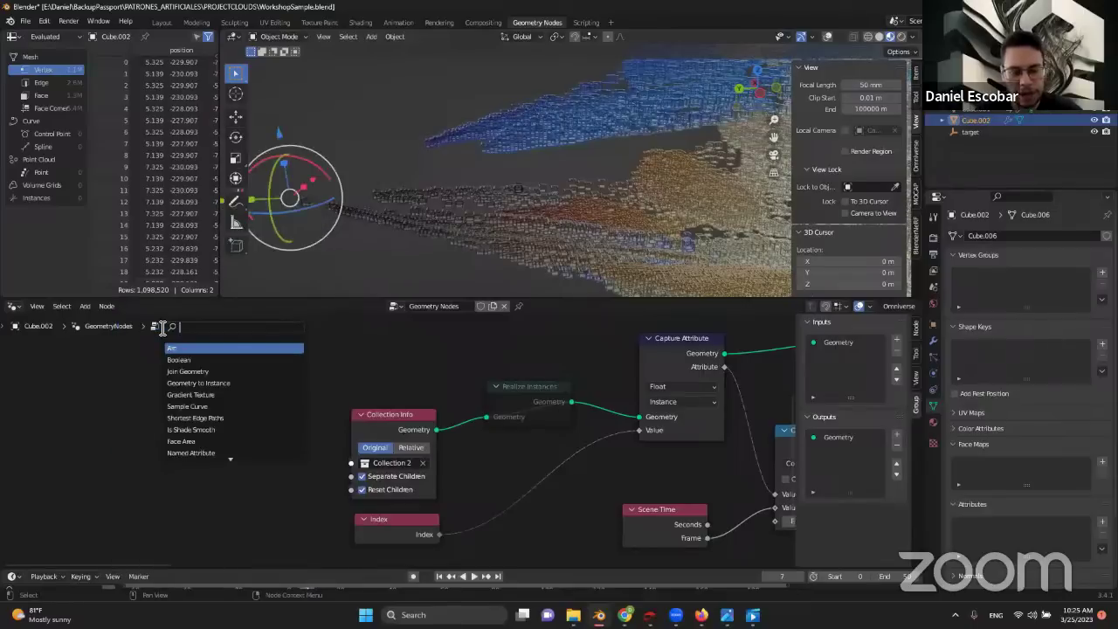
text(collec)
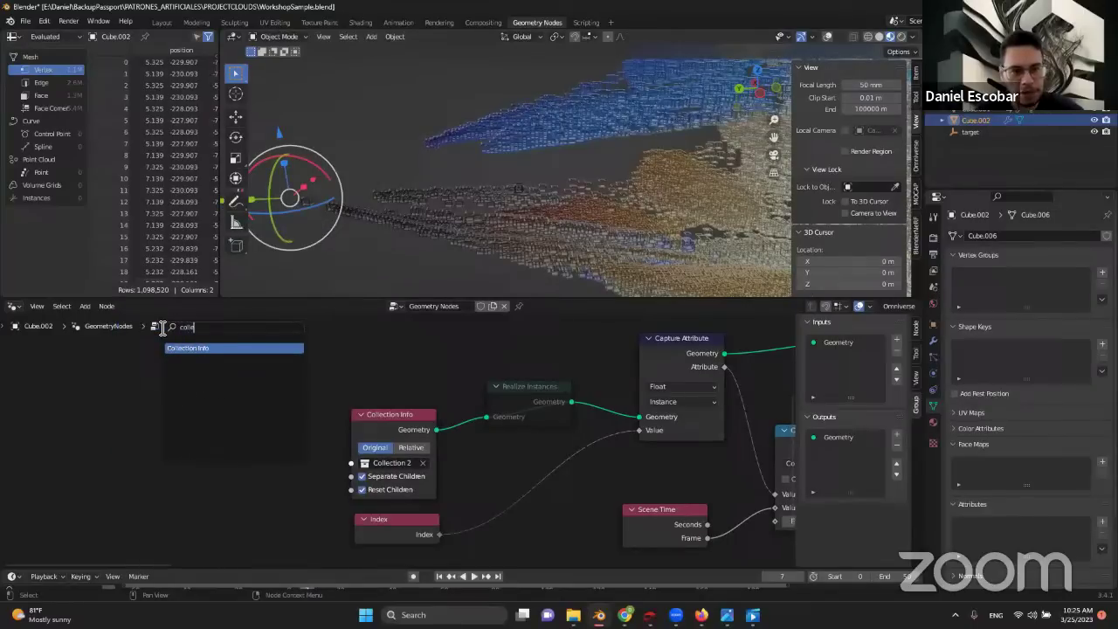
click(232, 348)
click(253, 393)
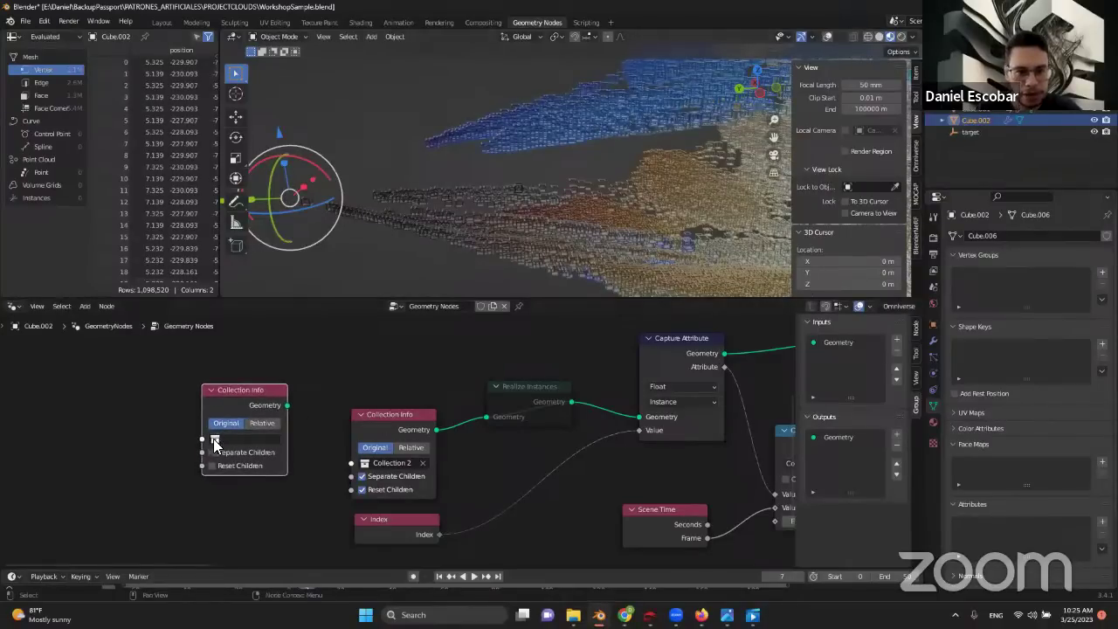
- Assign Collection 2 to the new Collection Info node and enable Separate Children and Reset Children
click(241, 439)
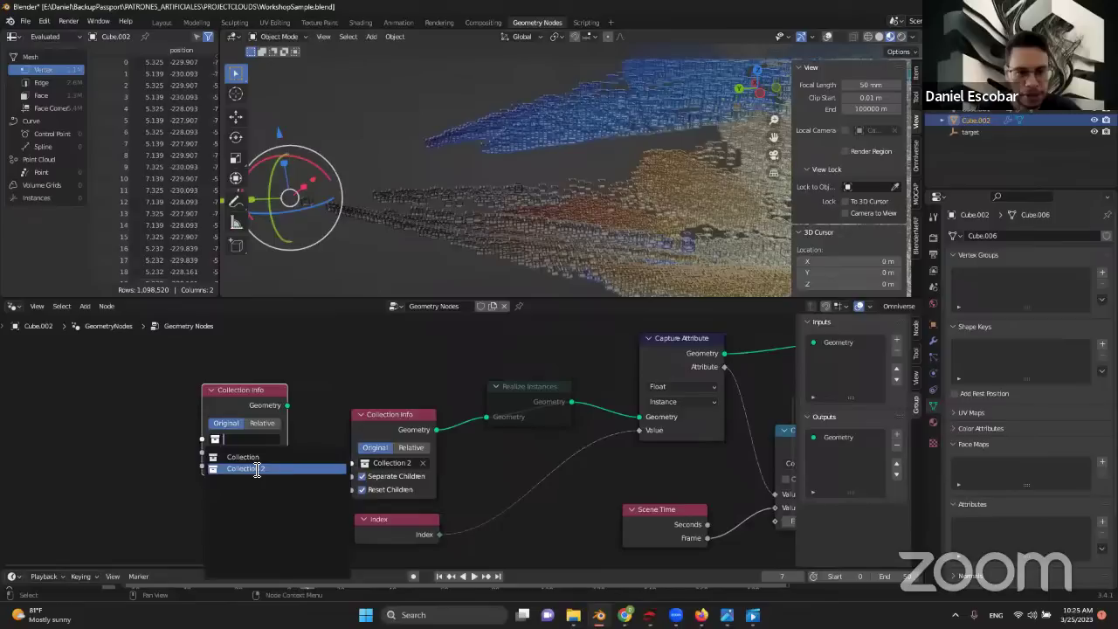
click(257, 468)
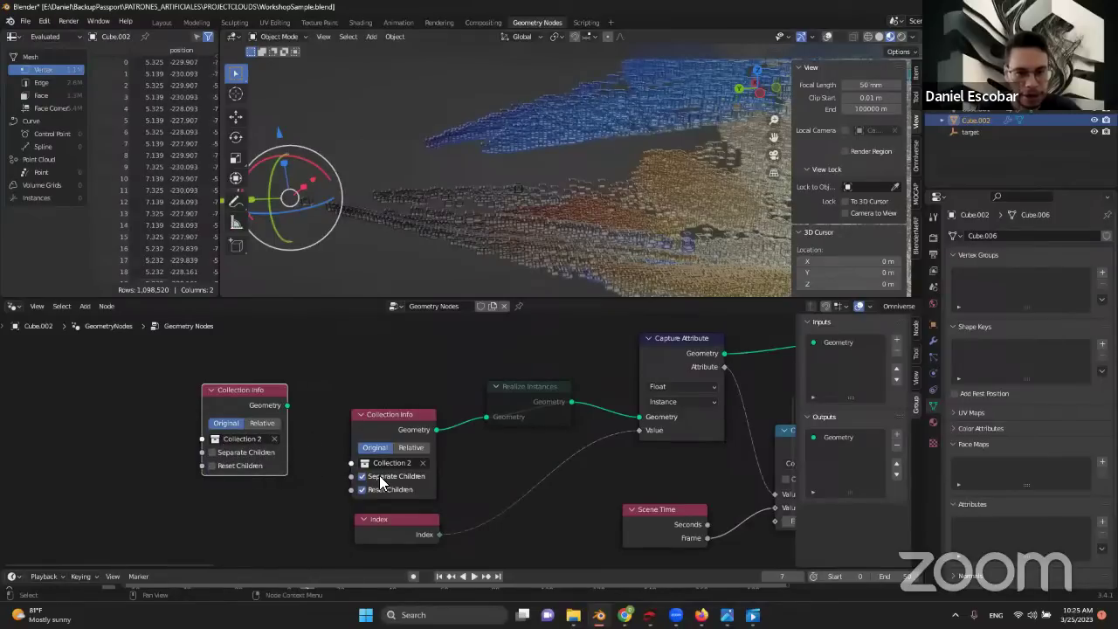
click(212, 464)
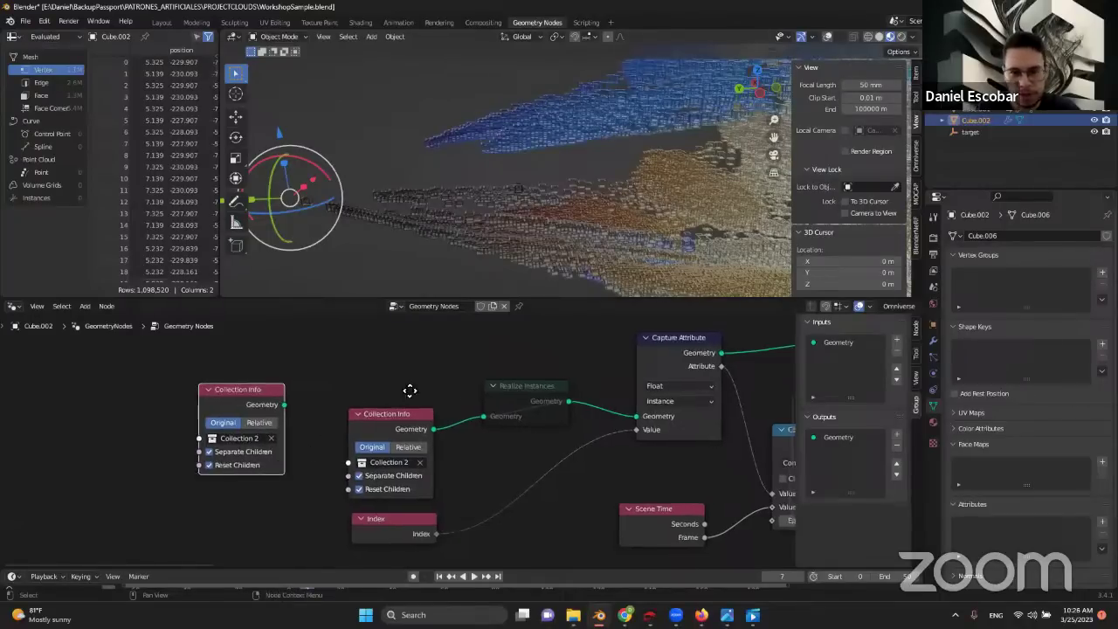
- Examine the Realize Instances and Capture Attribute nodes, including the attribute's data type and domain options, keeping Float and Instance
middle_drag(409, 389, 339, 393)
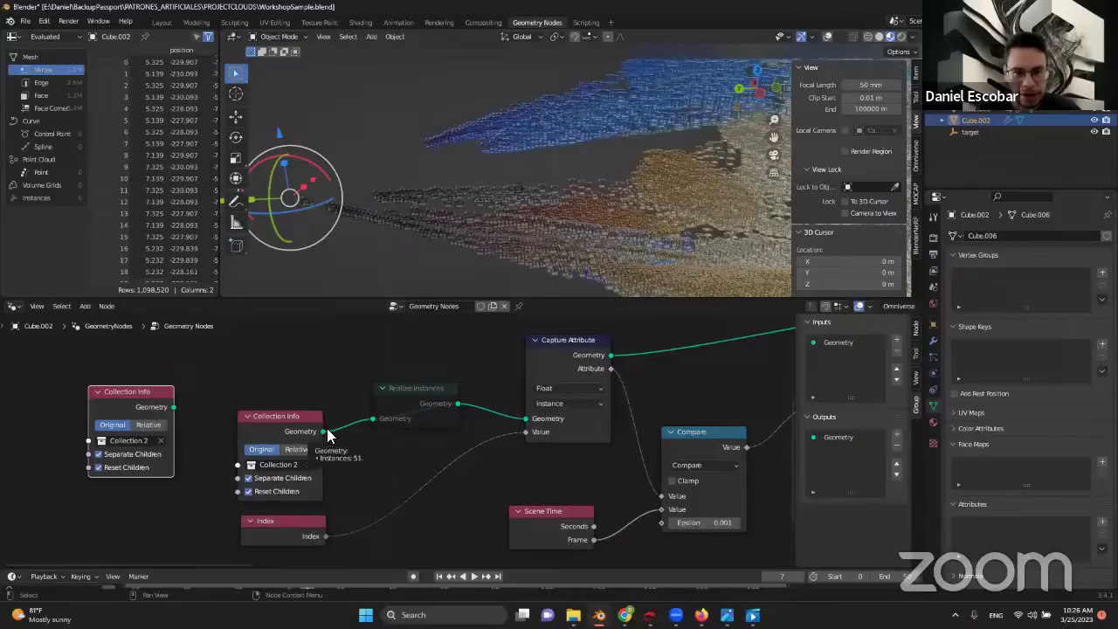
mouse_move(431, 390)
mouse_down()
mouse_move(416, 397)
mouse_move(425, 389)
mouse_up()
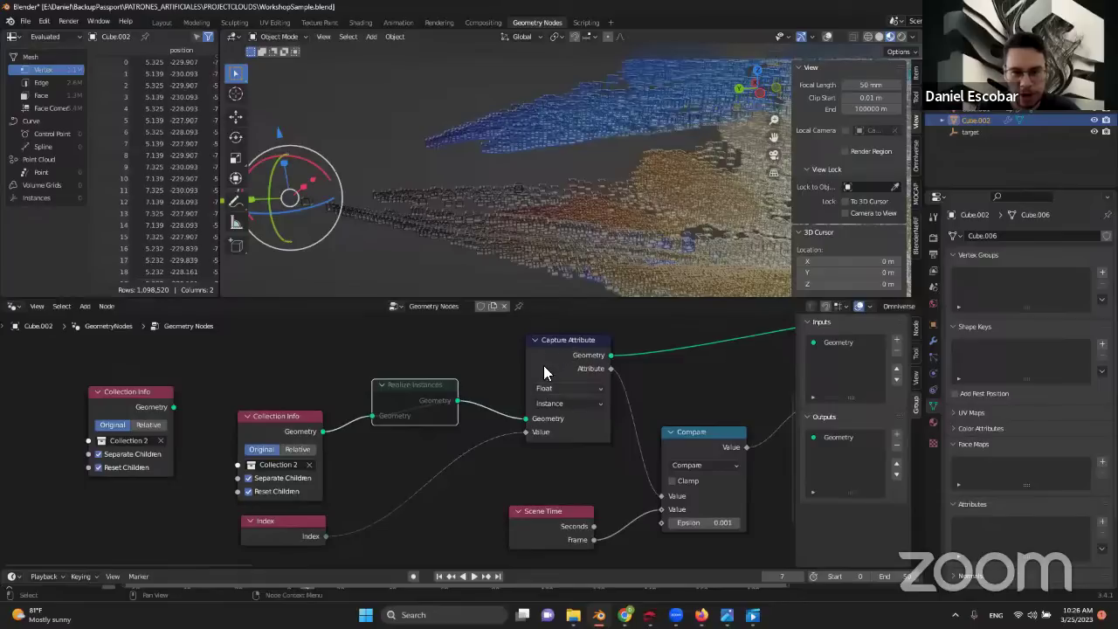
middle_drag(559, 358, 507, 361)
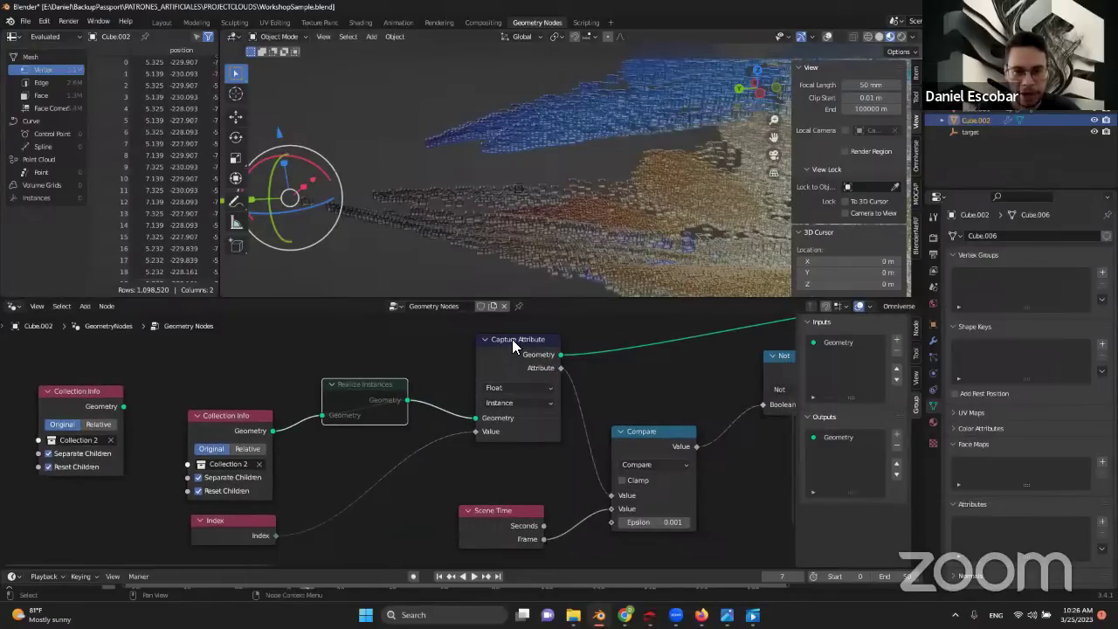
middle_drag(512, 414, 503, 414)
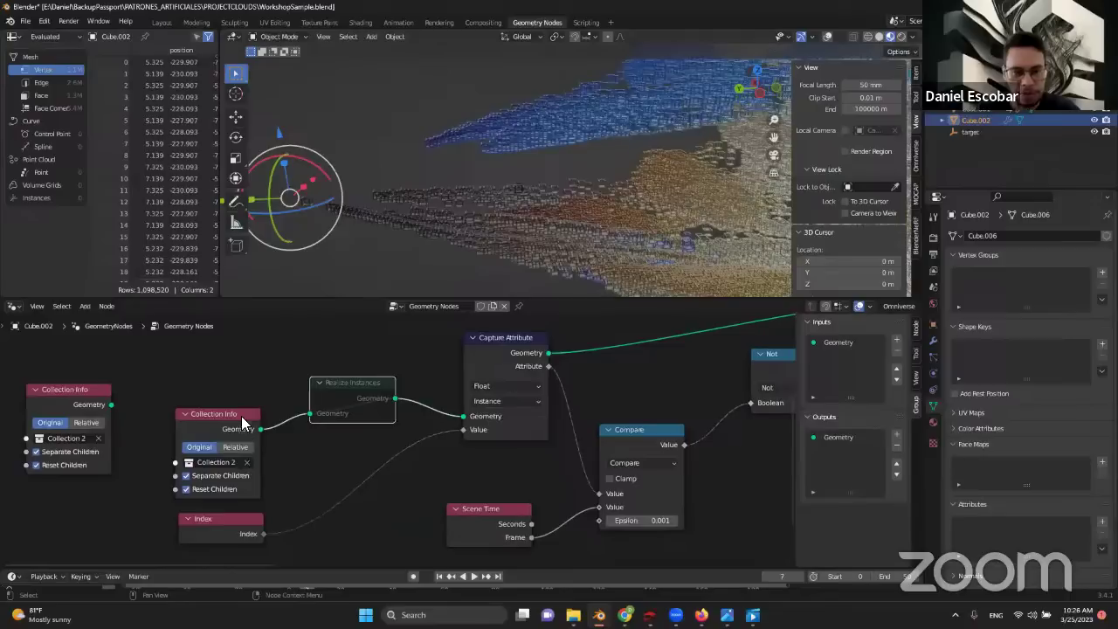
click(483, 388)
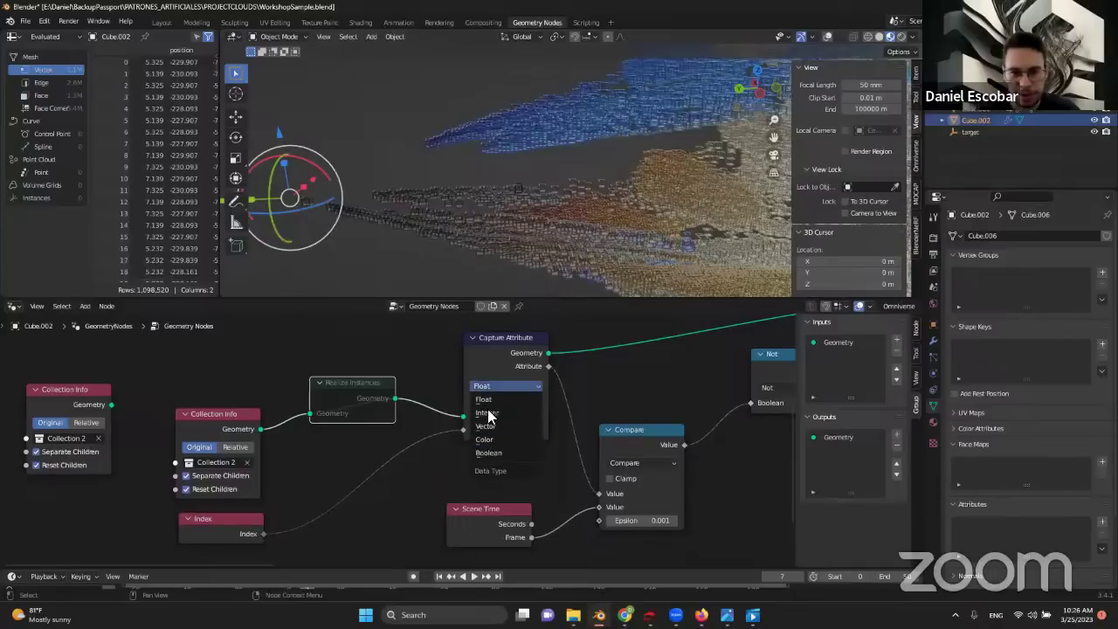
click(486, 399)
click(494, 402)
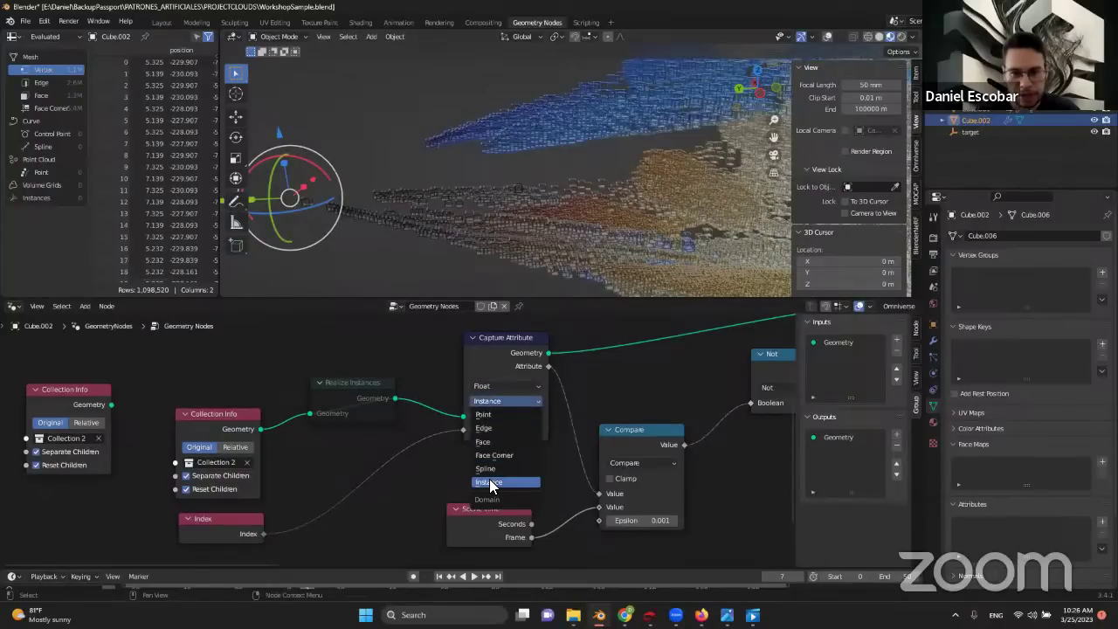
- Examine how the Index, Capture Attribute, Scene Time and Compare nodes are linked toward Delete Geometry
scroll(1069, 131, up, 3)
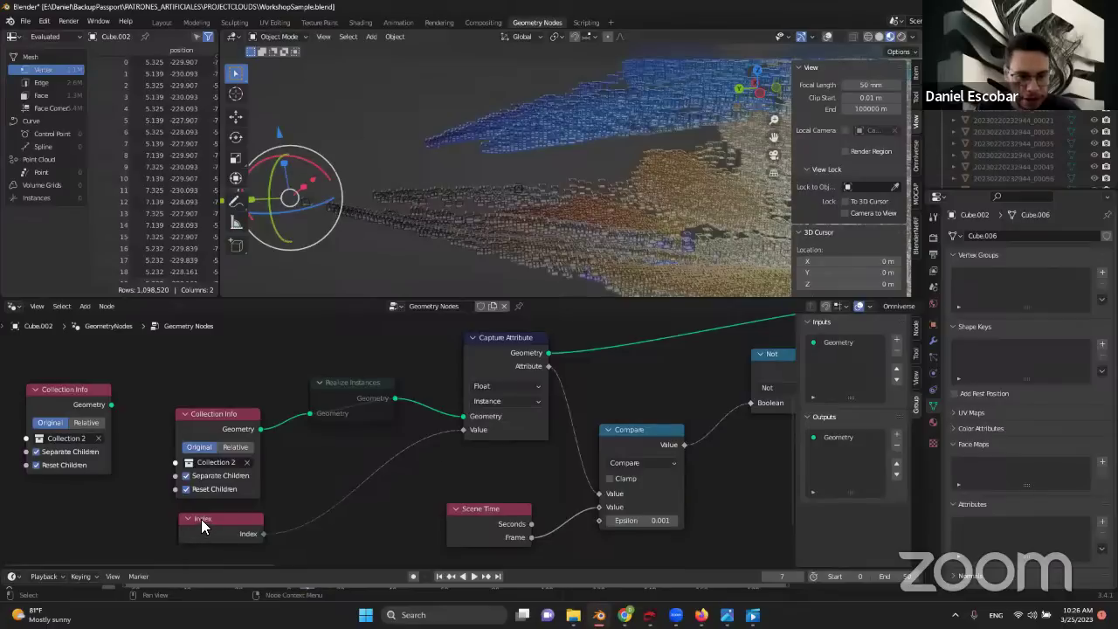
middle_drag(308, 486, 288, 473)
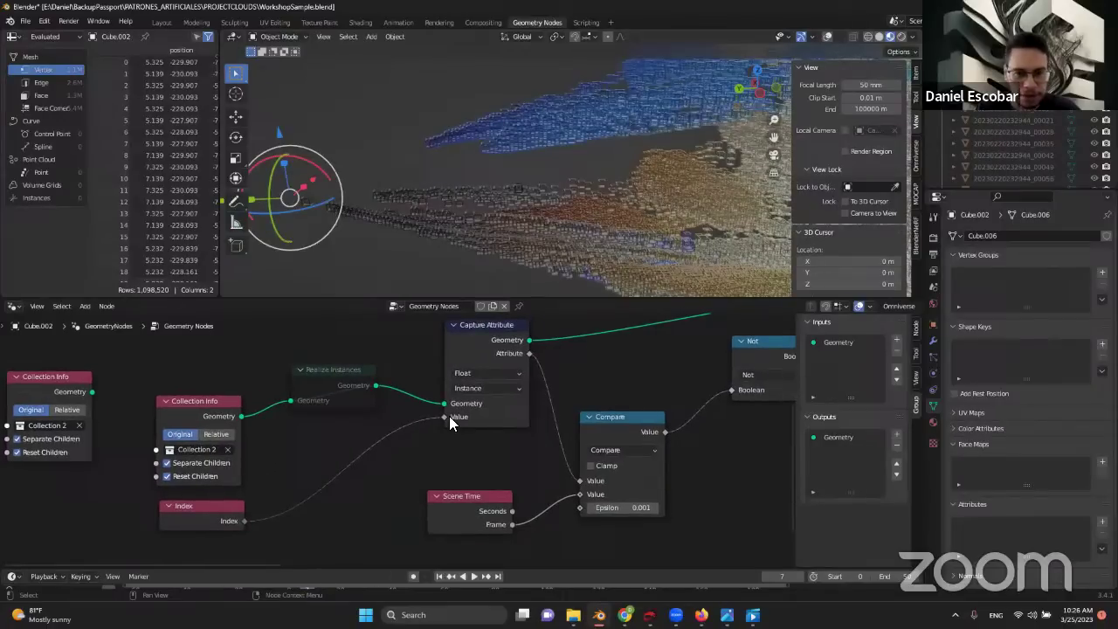
middle_drag(449, 415, 442, 424)
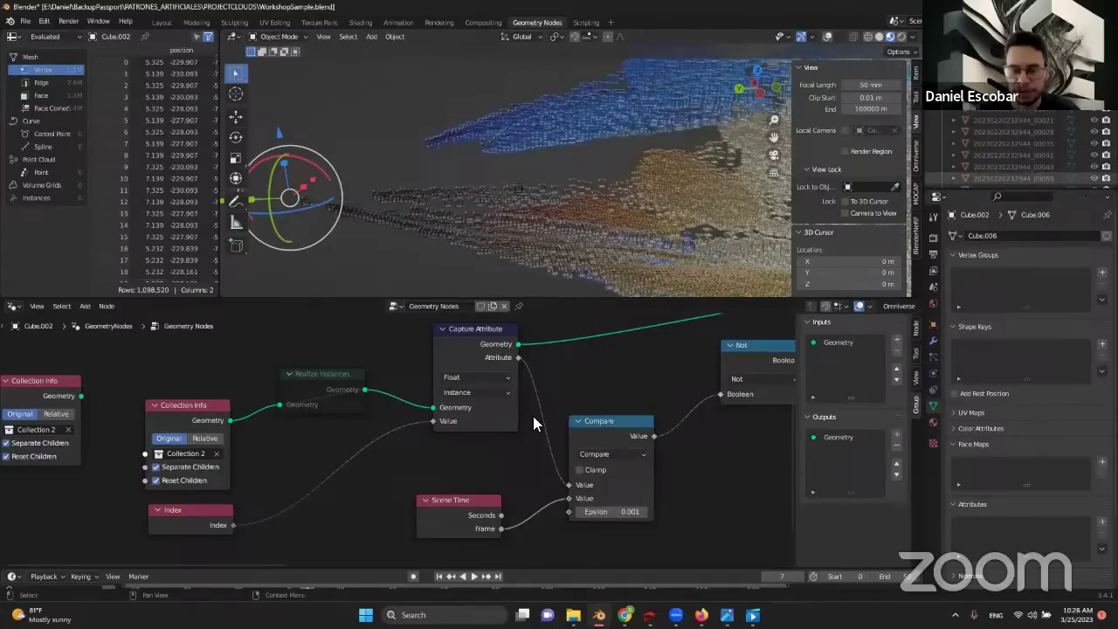
scroll(386, 452, down, 1)
middle_drag(503, 387, 340, 414)
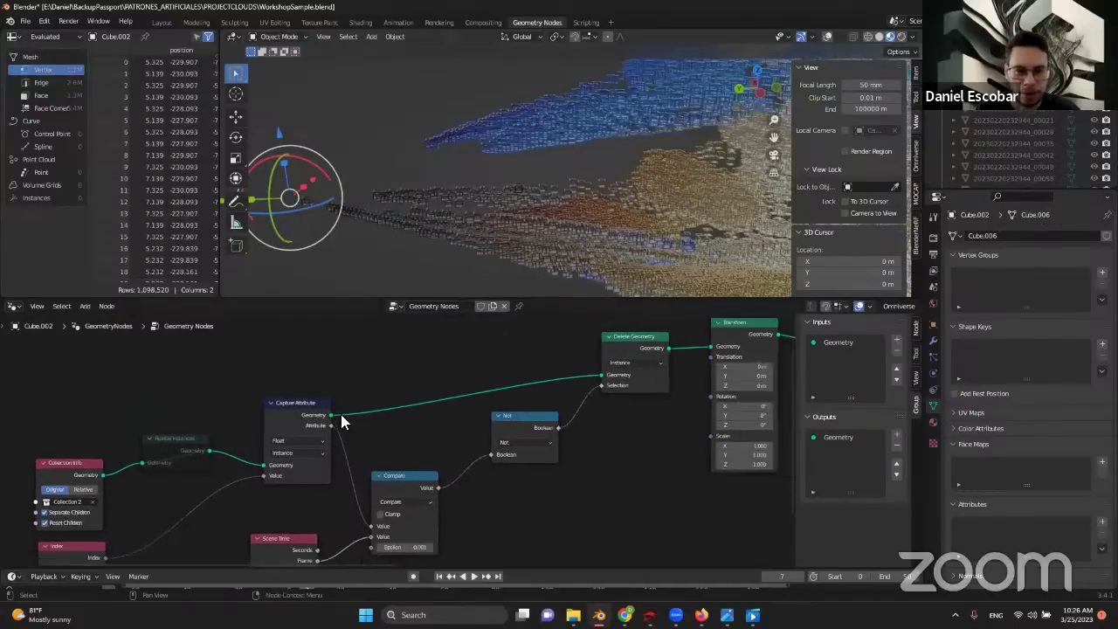
scroll(326, 430, up, 2)
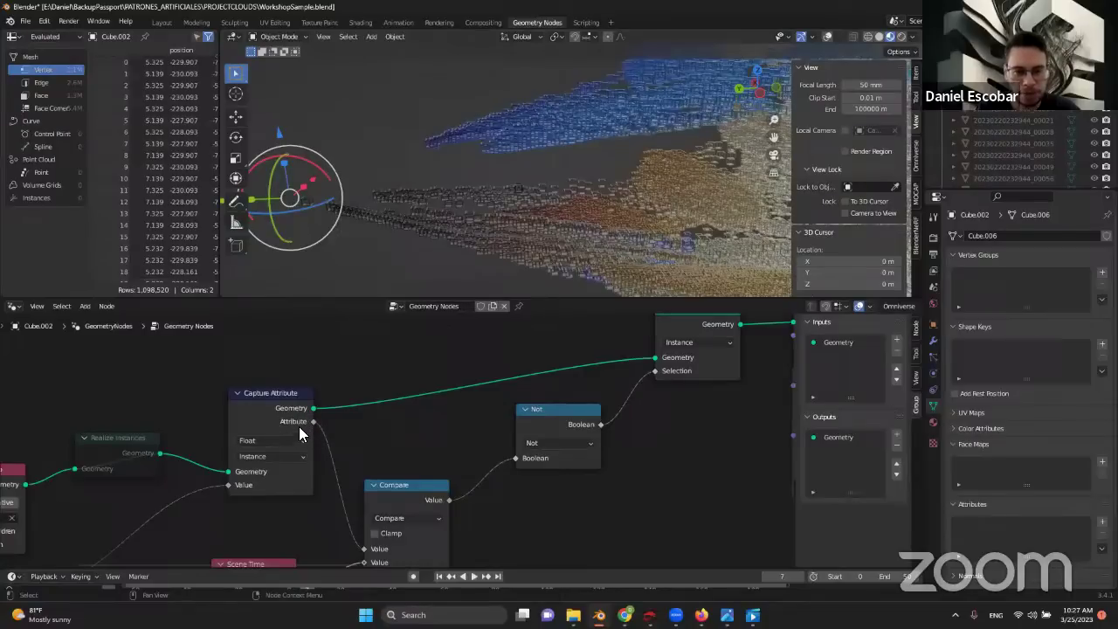
scroll(396, 407, down, 1)
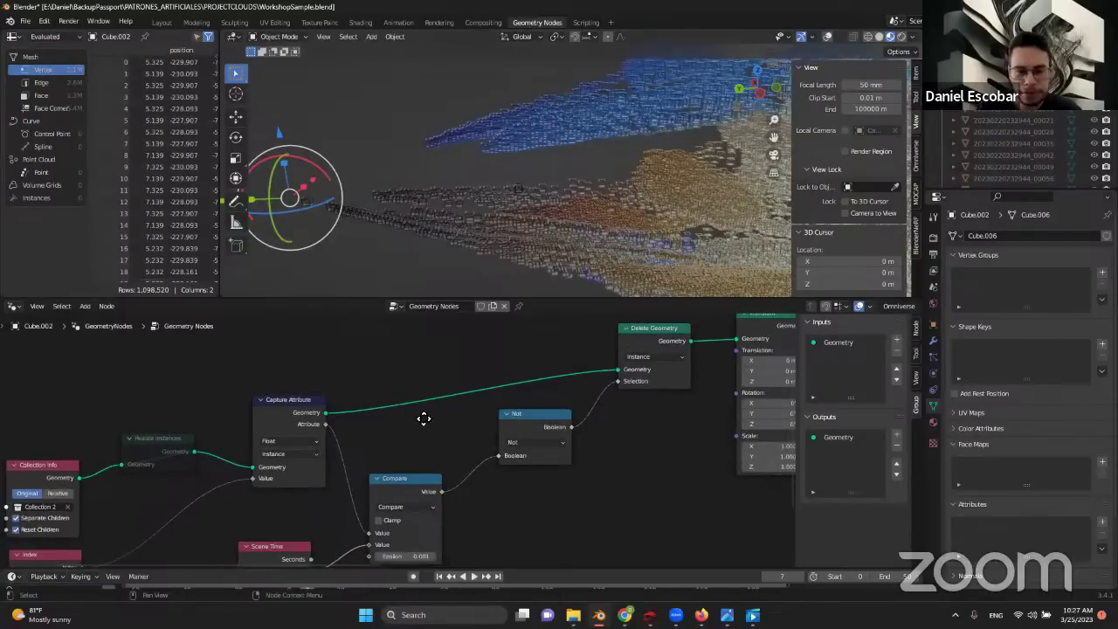
middle_drag(425, 417, 280, 339)
scroll(269, 434, down, 1)
scroll(110, 506, up, 3)
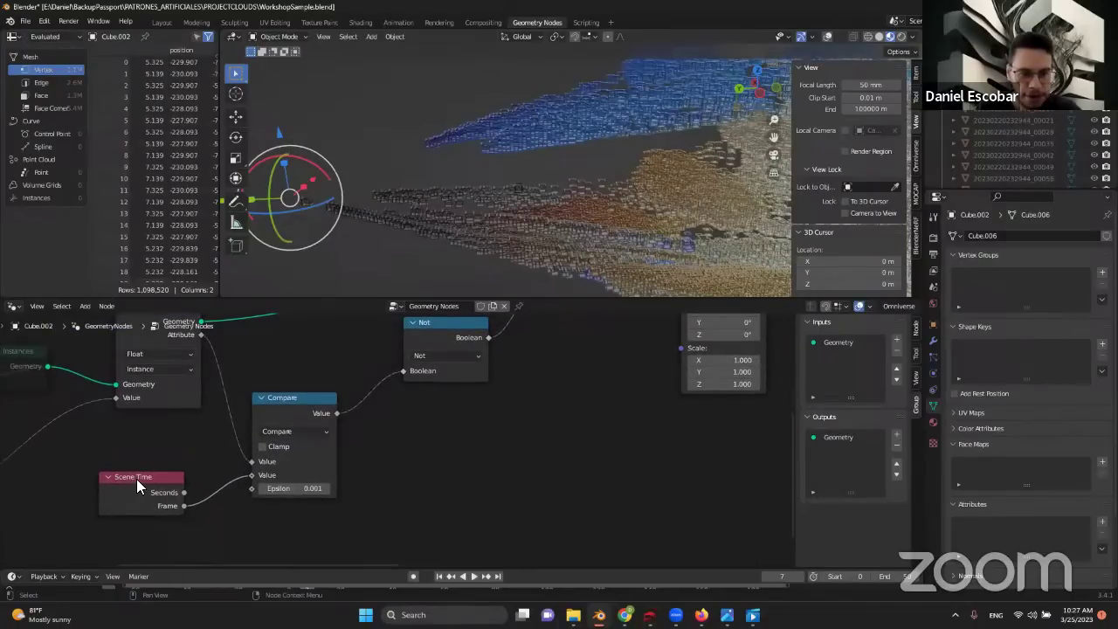
- Select the Scene Time node and enlarge the timeline to view the current frame beside the comparison nodes
click(137, 479)
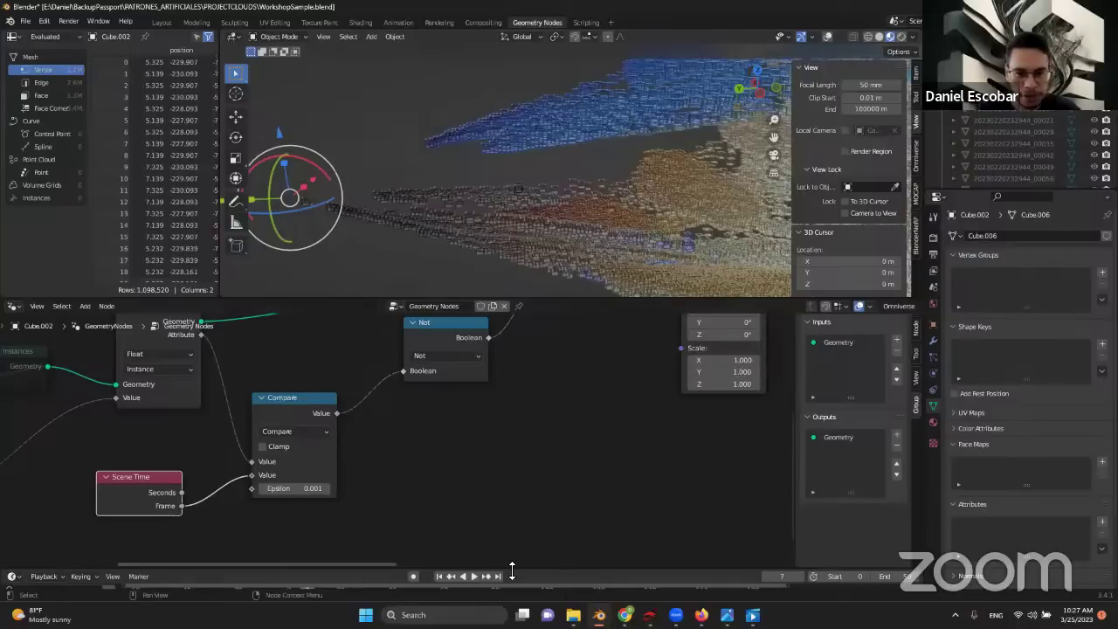
drag(512, 568, 452, 446)
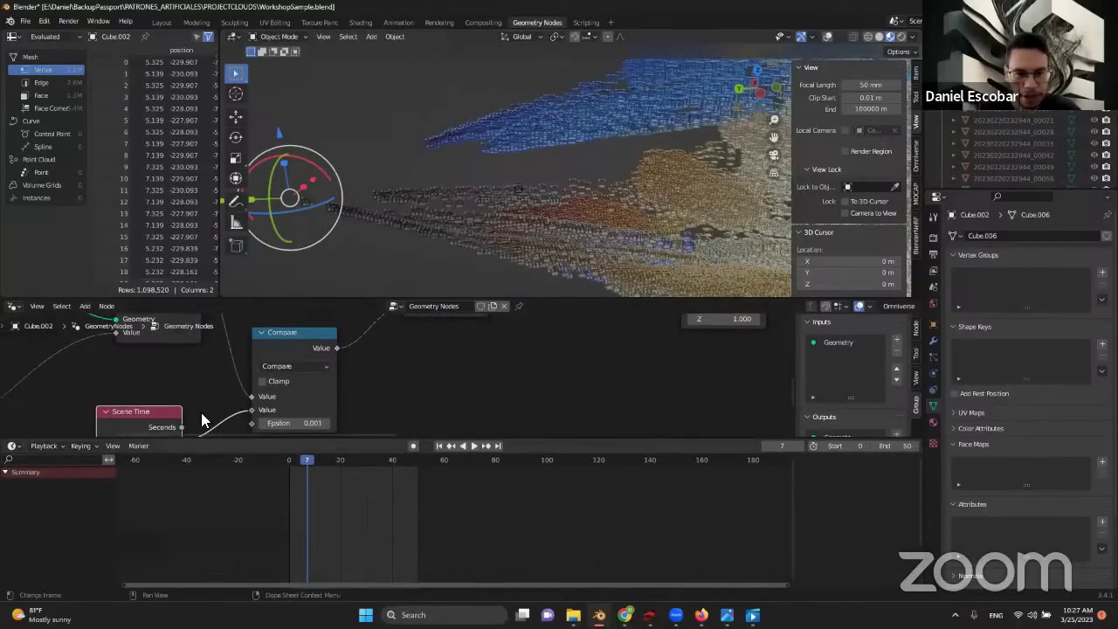
scroll(222, 393, down, 1)
scroll(221, 401, down, 1)
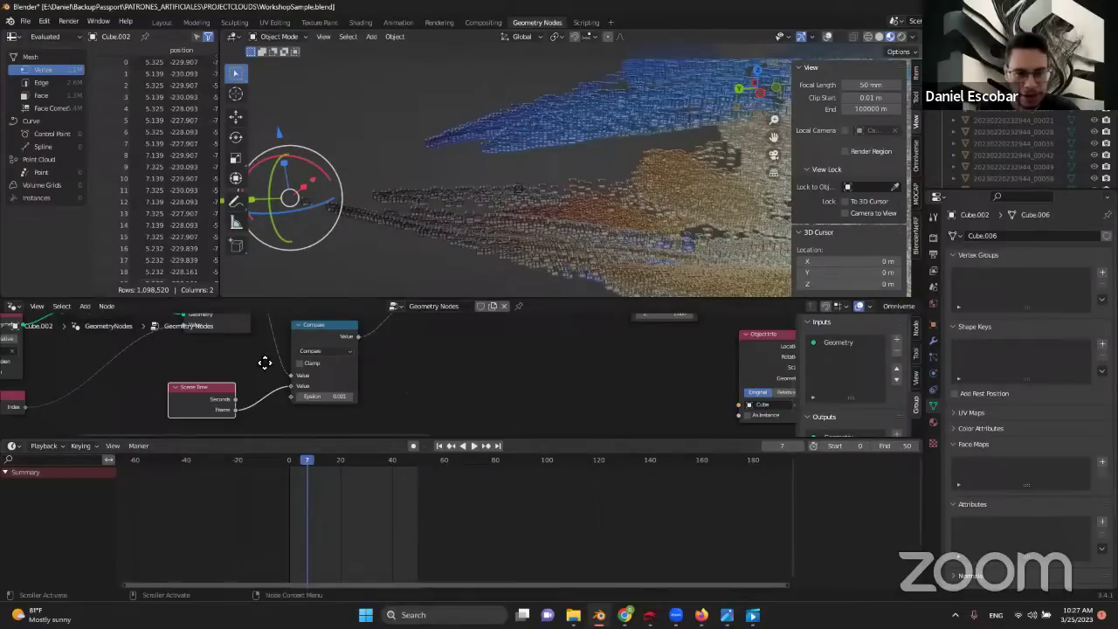
middle_drag(265, 361, 278, 417)
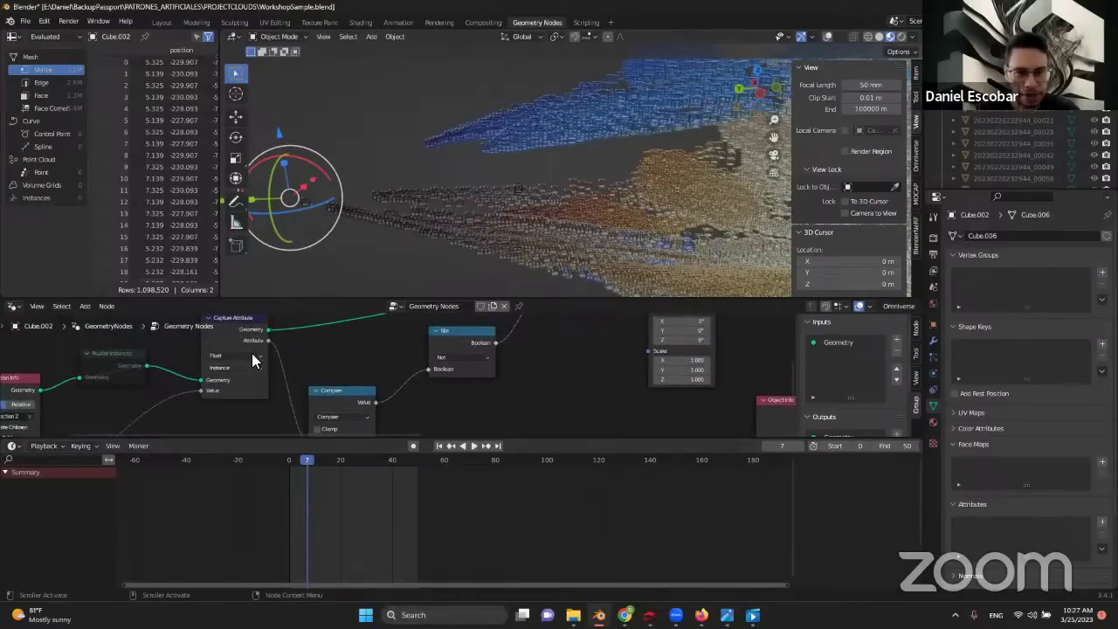
- Follow the link from Capture Attribute through Not to Delete Geometry and review its domain options, keeping Instance
mouse_move(259, 343)
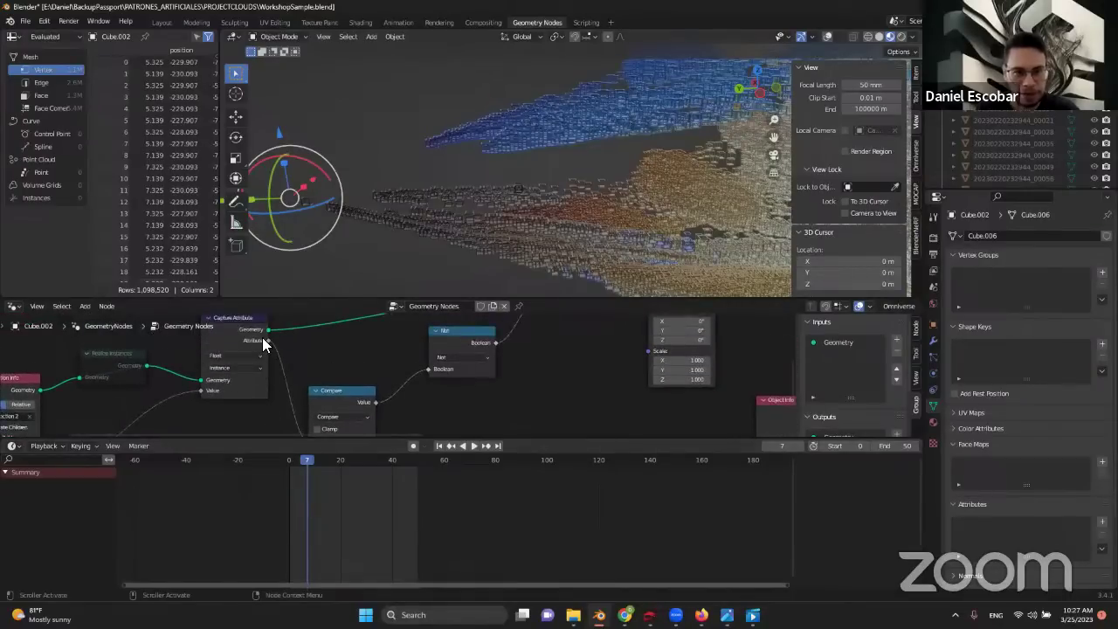
ctrl+scroll(295, 375, right, 6)
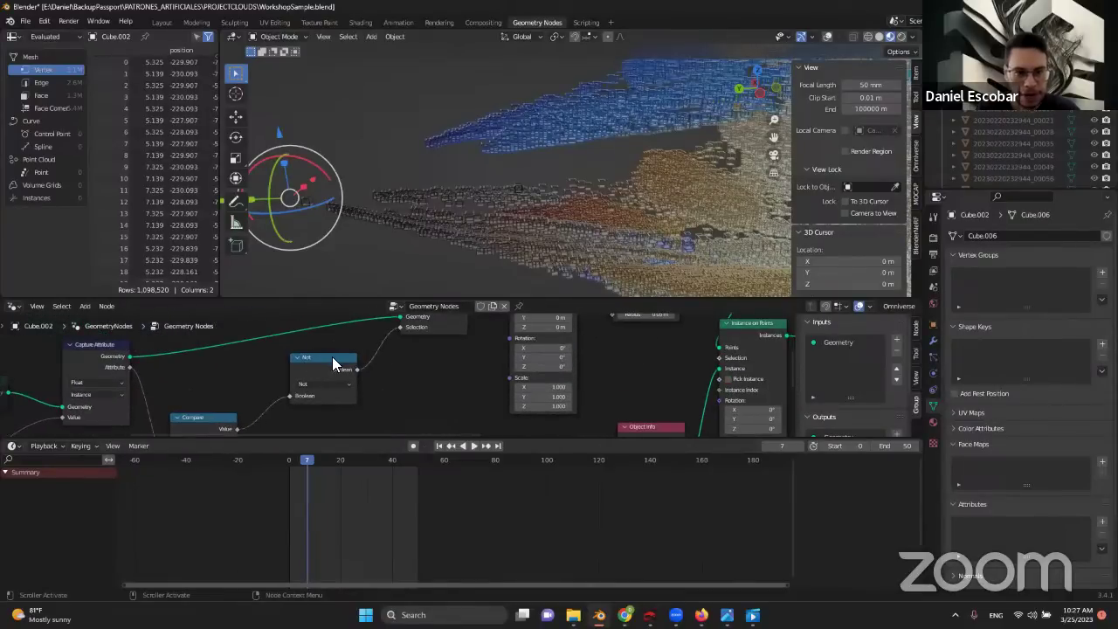
scroll(345, 362, up, 2)
scroll(345, 362, right, 2)
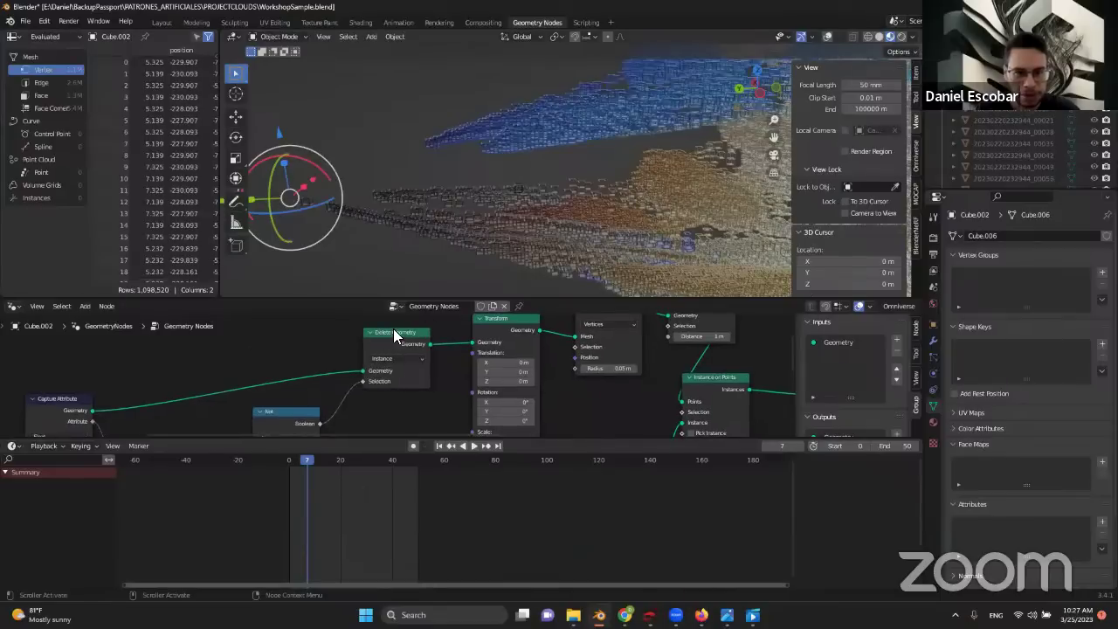
click(390, 358)
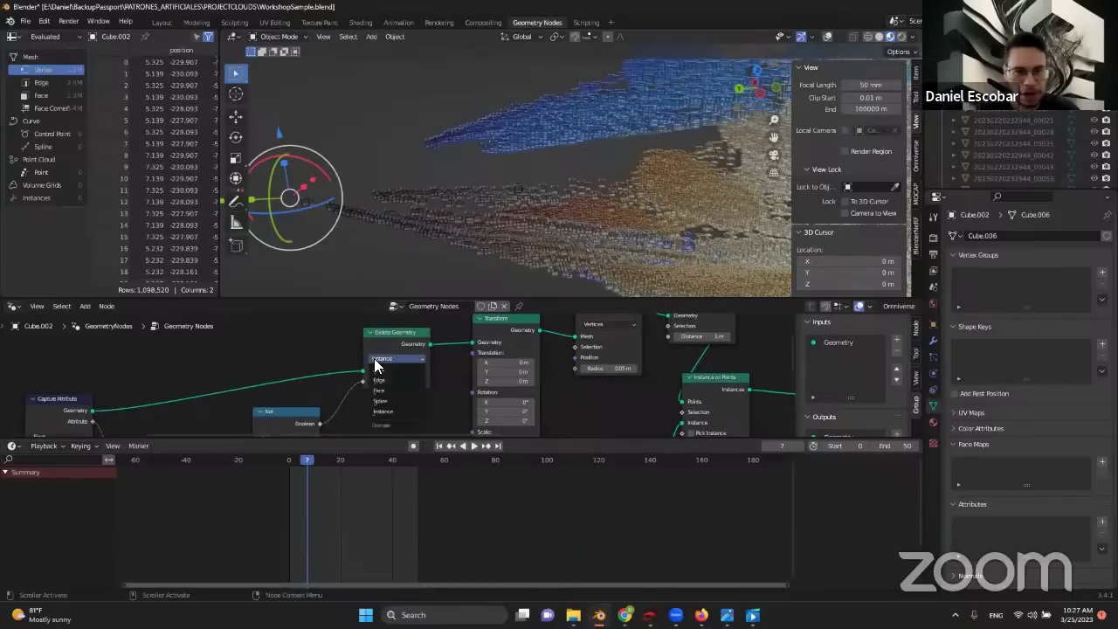
click(390, 412)
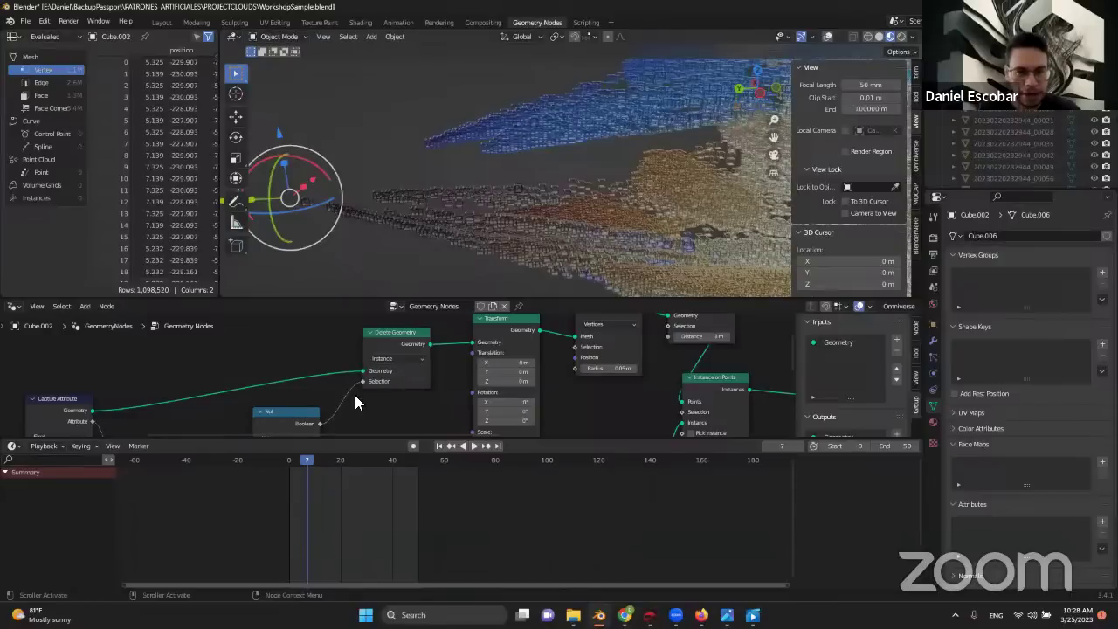
- Shrink the timeline to give the node editor more height around the Transform, Mesh to Points and Merge by Distance nodes
middle_drag(355, 395, 289, 339)
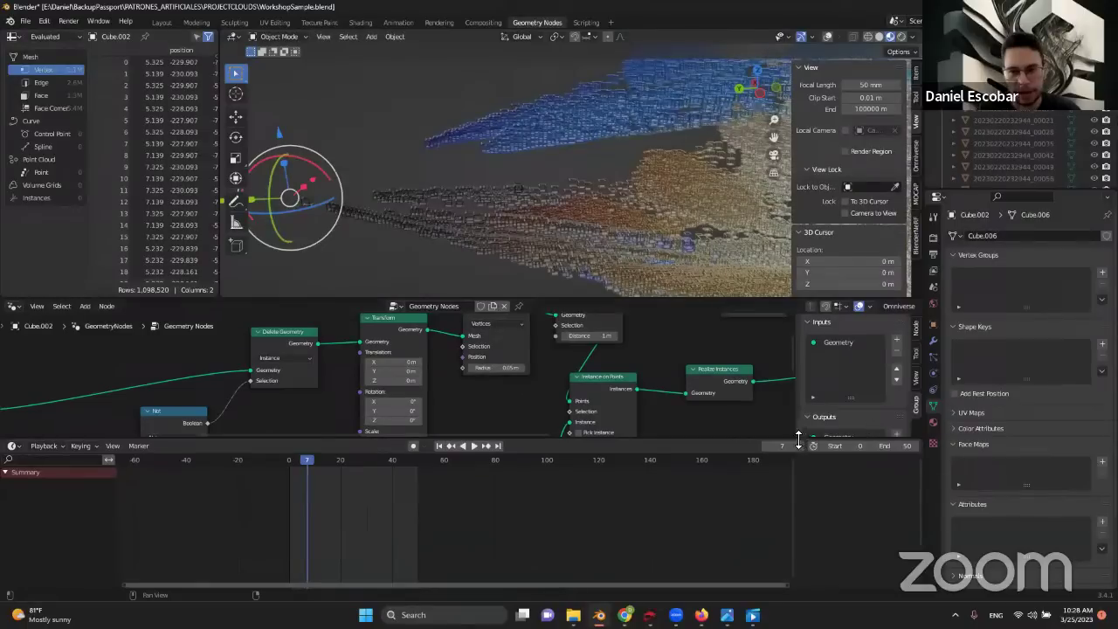
ctrl+middle_drag(356, 337, 277, 385)
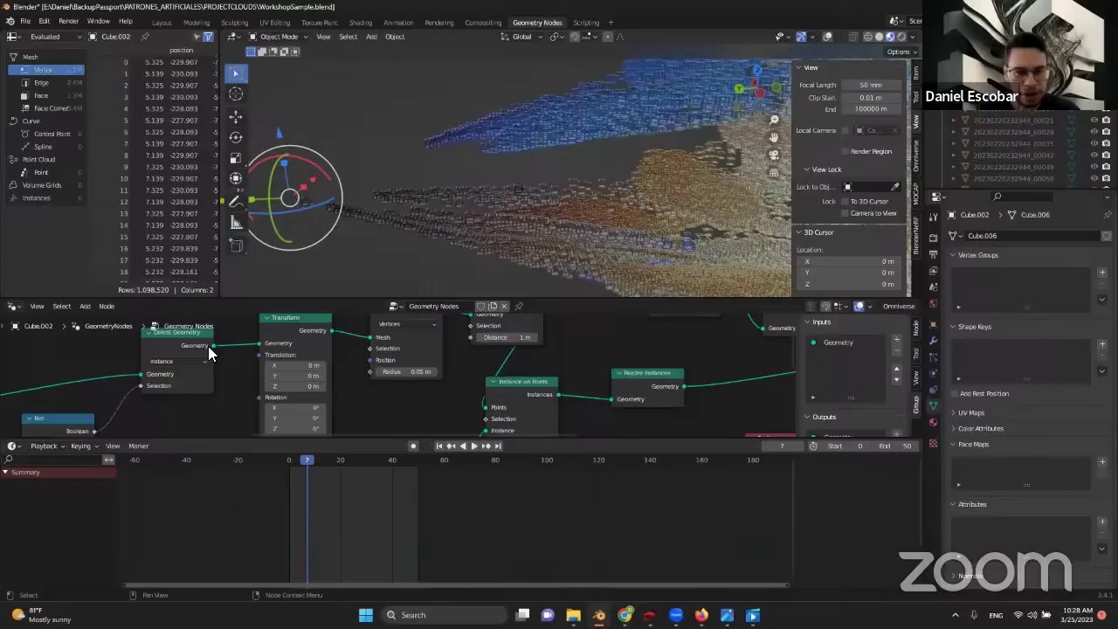
mouse_move(207, 347)
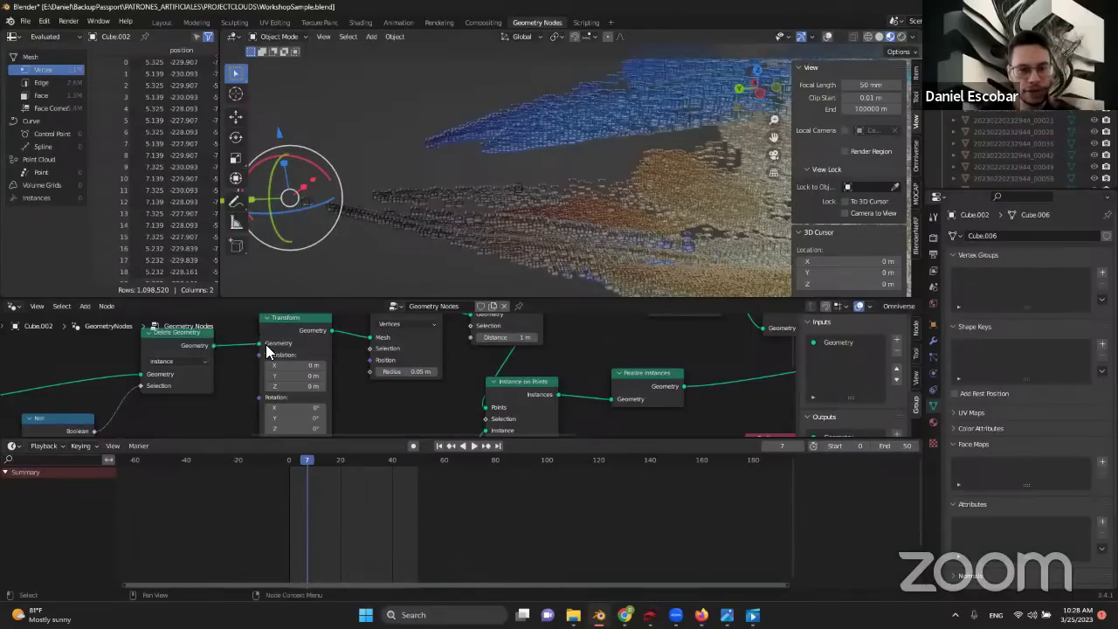
middle_drag(352, 382, 269, 330)
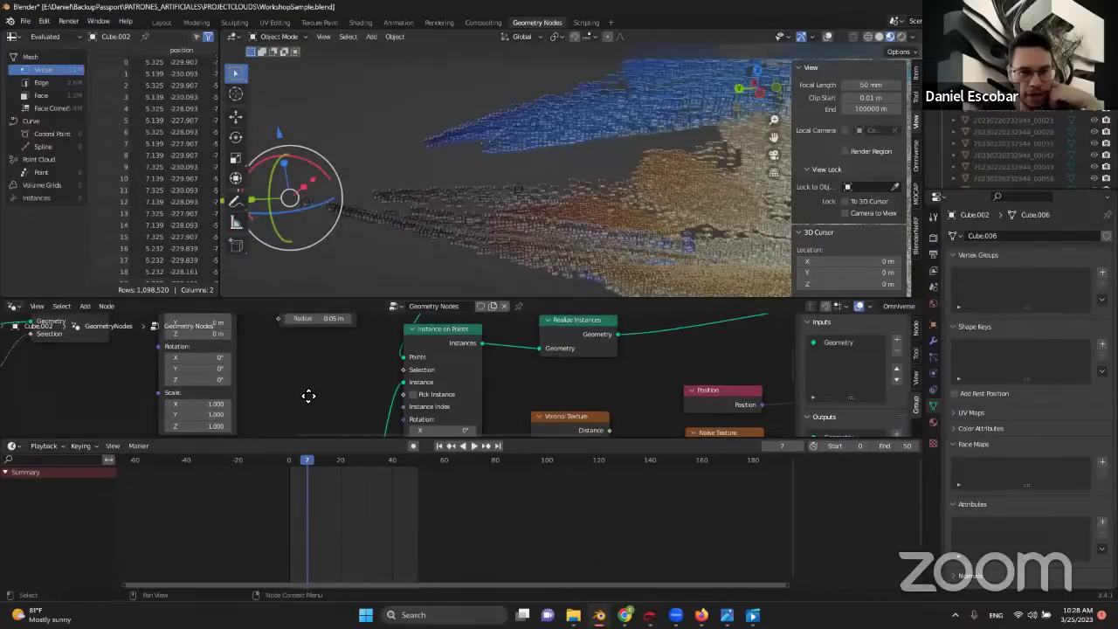
middle_drag(284, 388, 338, 415)
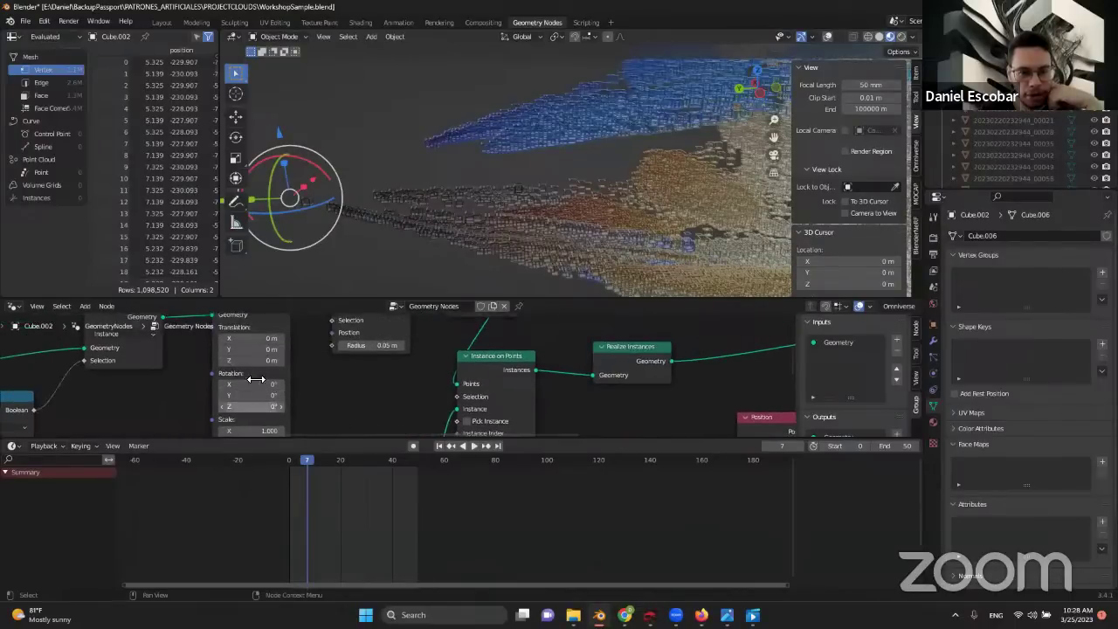
scroll(318, 360, down, 4)
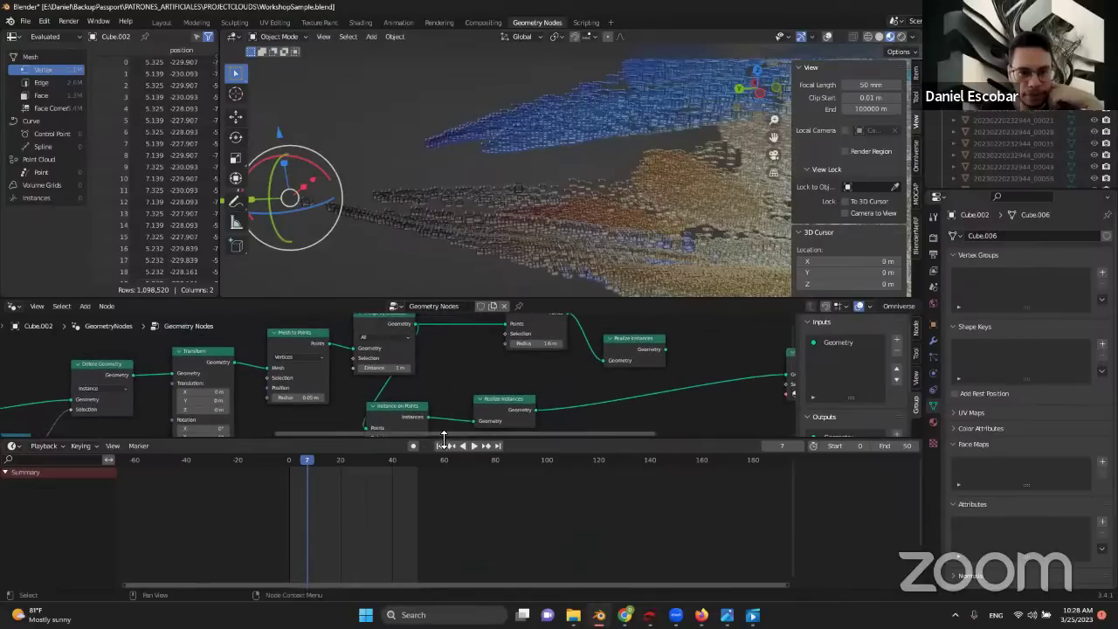
drag(430, 440, 332, 563)
scroll(316, 425, up, 2)
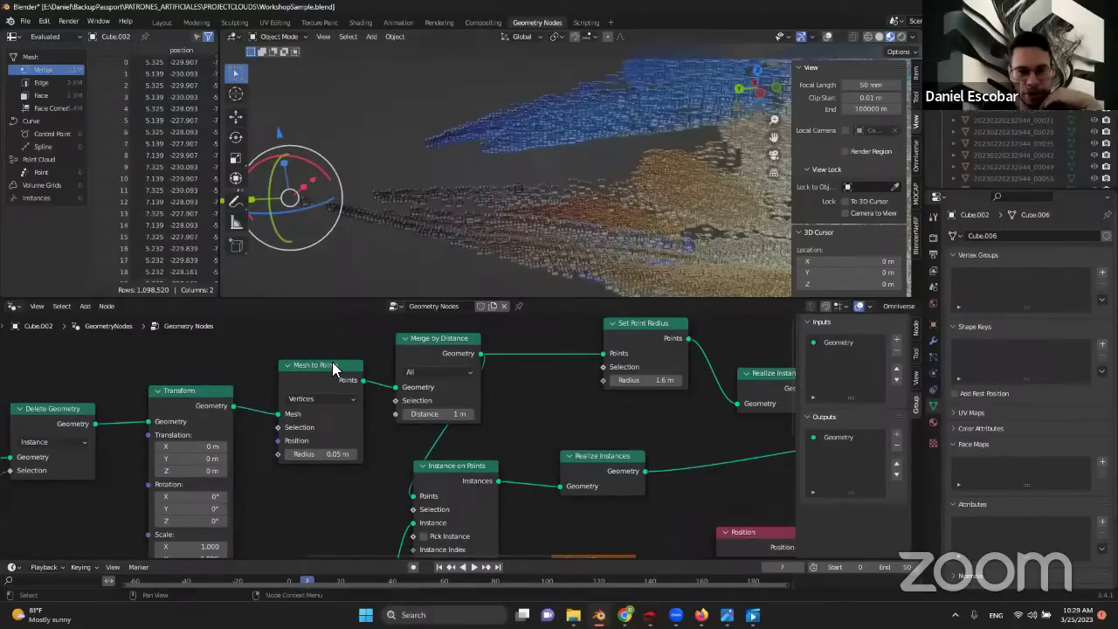
- Move Instance on Points up between Merge by Distance and Realize Instances, and slightly adjust the positions of those two neighbours
middle_drag(409, 389, 296, 397)
scroll(365, 482, down, 1)
drag(370, 473, 384, 476)
shift+click(479, 461)
key(g)
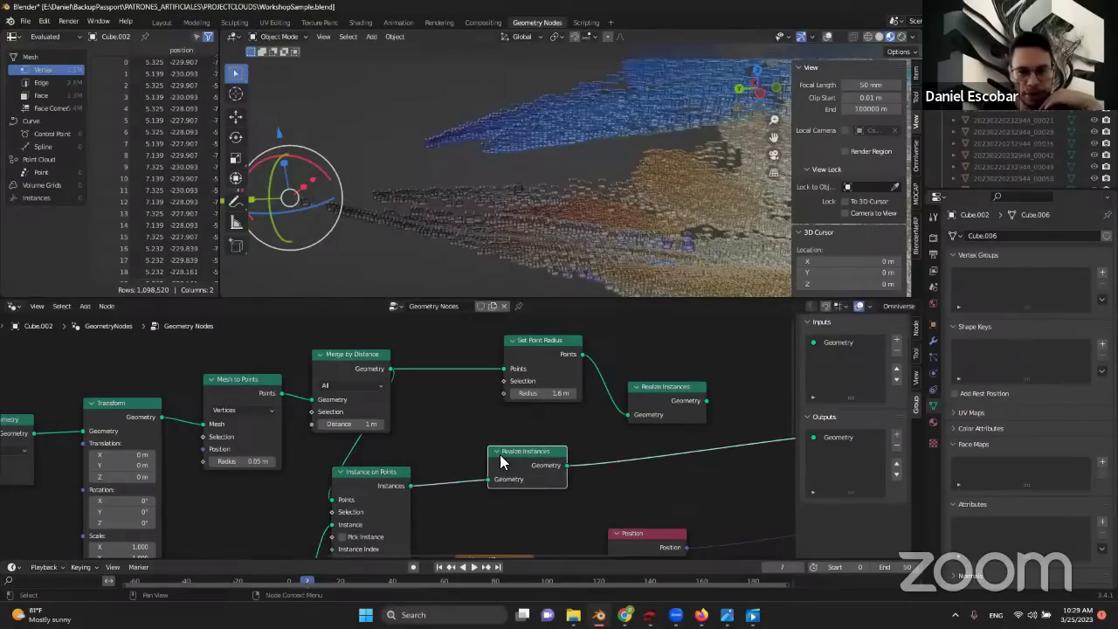
click(502, 394)
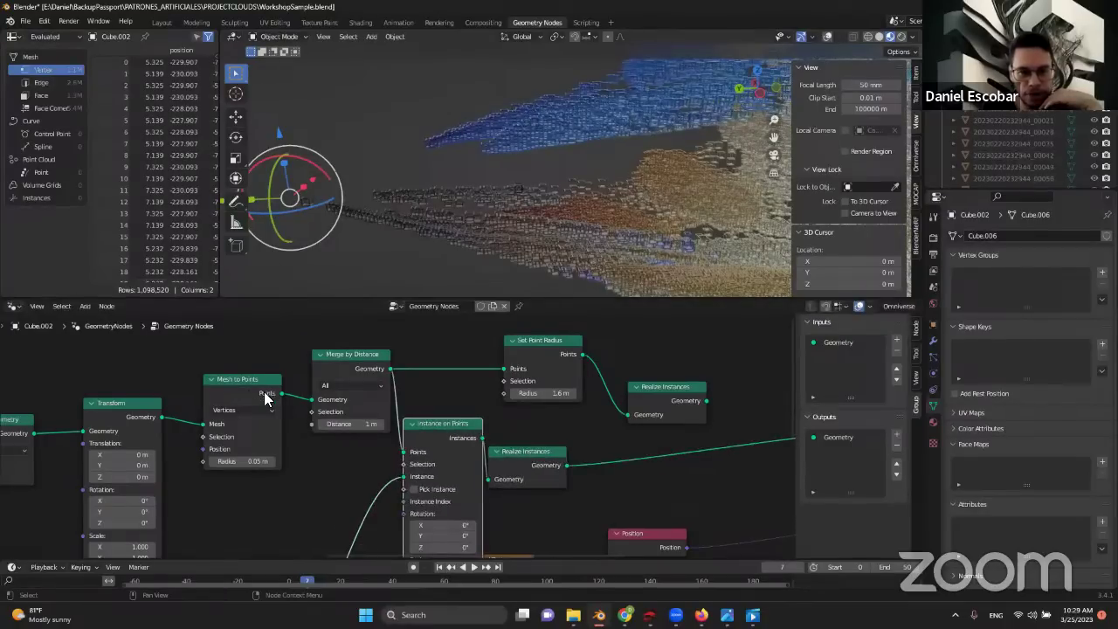
drag(348, 356, 345, 360)
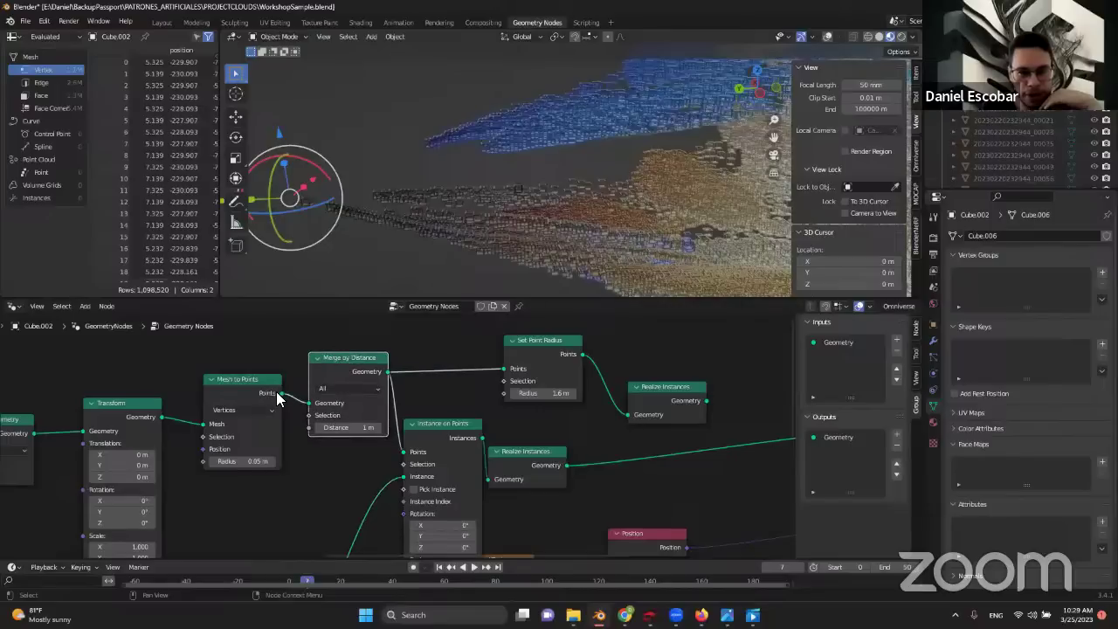
- Move the Realize Instances node away from Instance on Points to open up space between the two nodes
mouse_move(323, 404)
scroll(347, 355, up, 1)
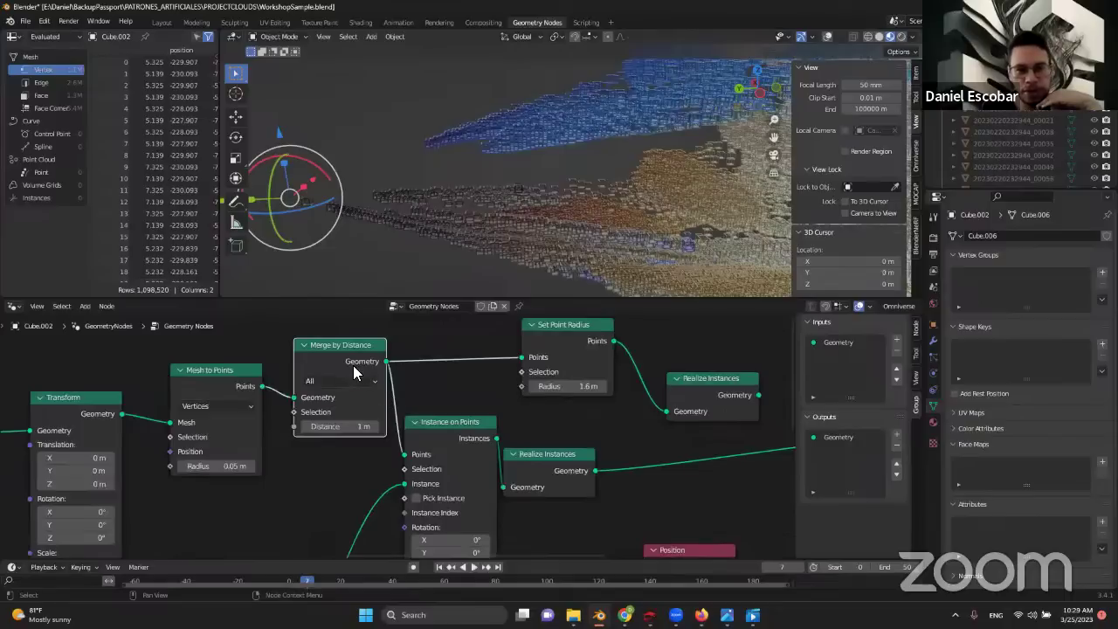
mouse_move(348, 357)
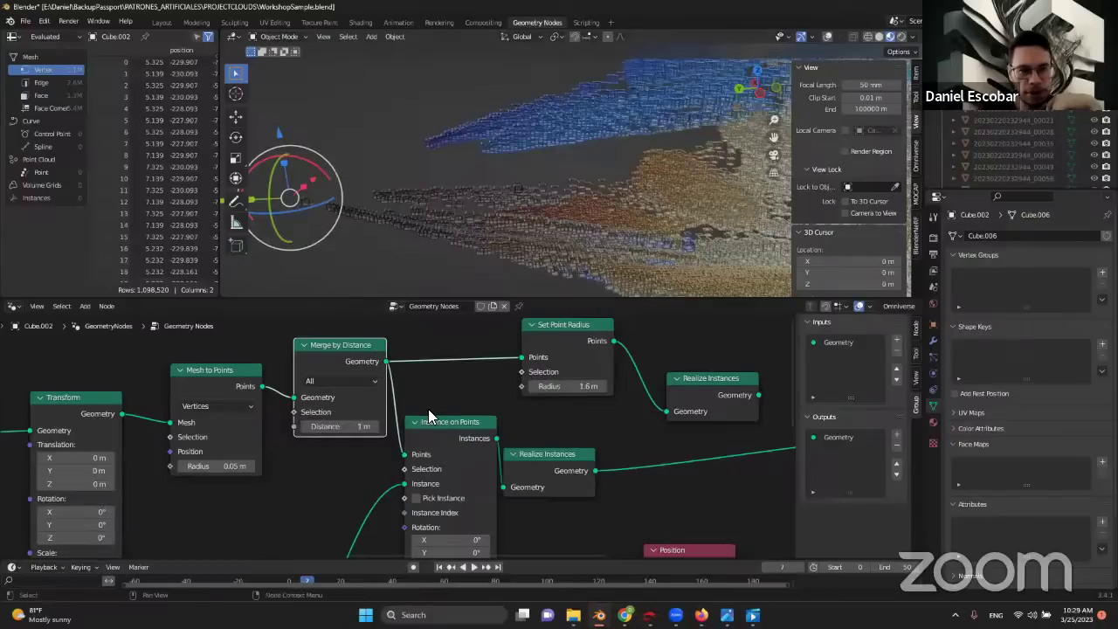
middle_drag(428, 408, 283, 391)
drag(361, 449, 447, 438)
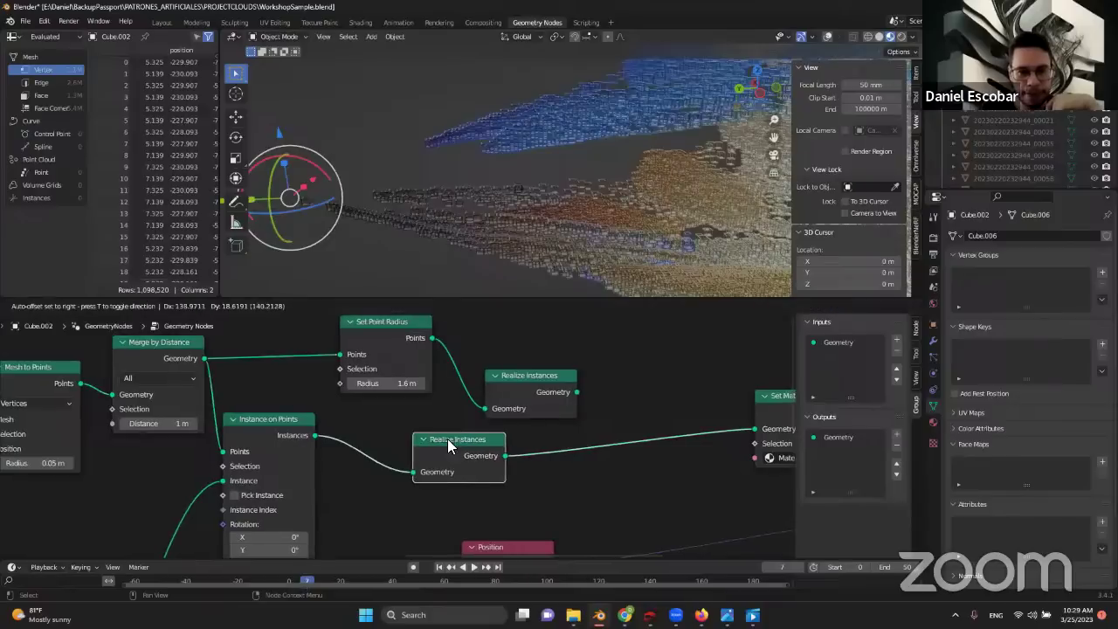
- Examine the Instance on Points node's inputs and its connections to Merge by Distance and Realize Instances
middle_drag(267, 431, 248, 386)
scroll(388, 536, down, 2)
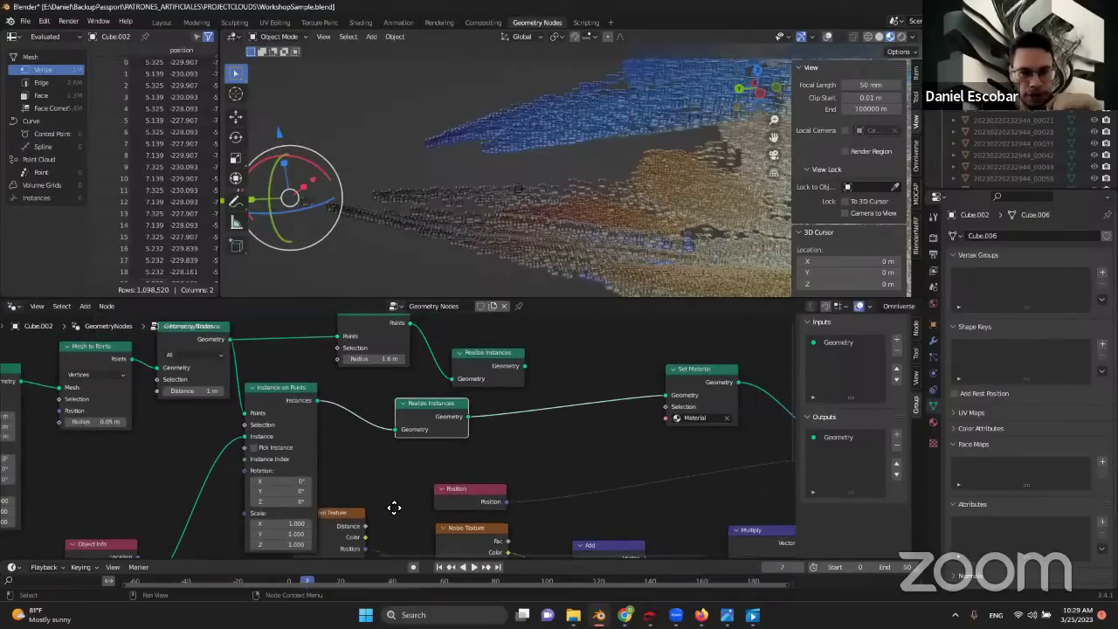
middle_drag(341, 467, 382, 407)
scroll(382, 407, down, 1)
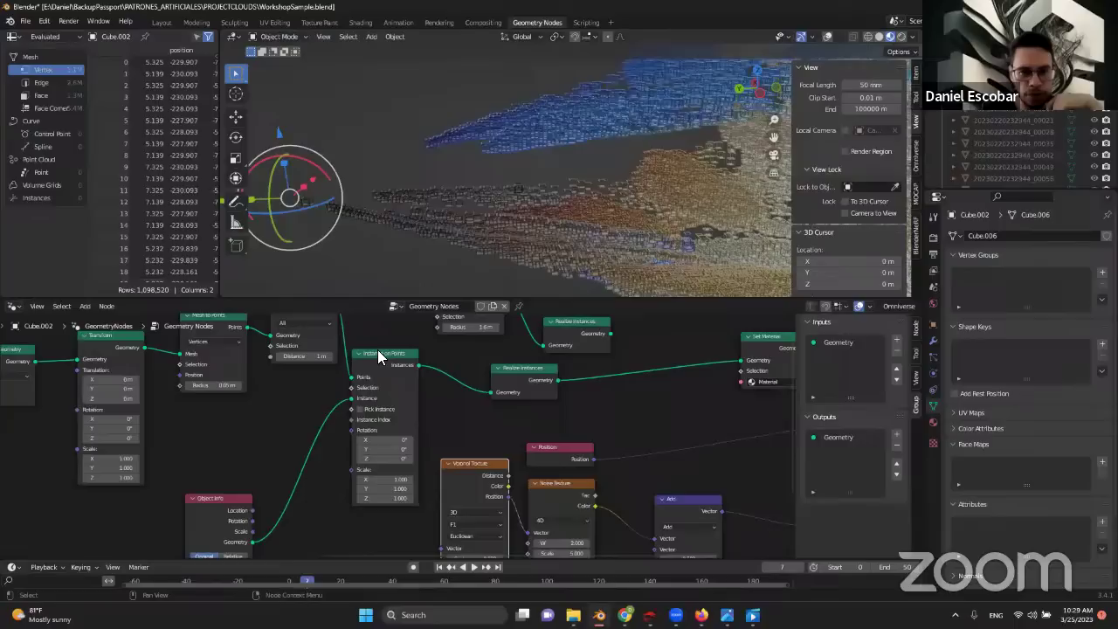
scroll(377, 351, up, 2)
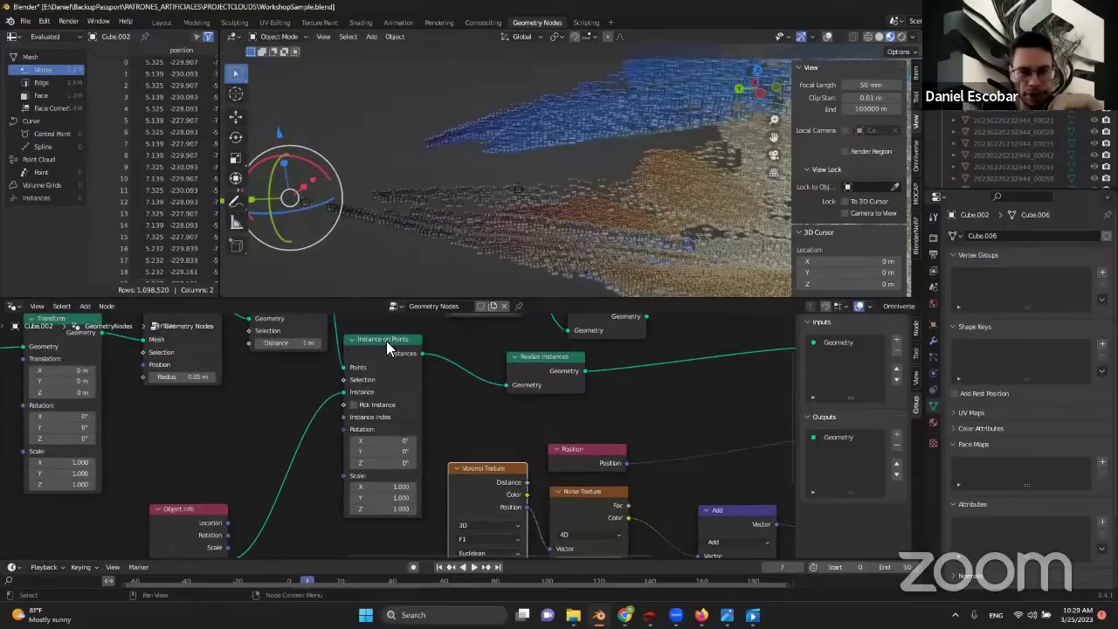
middle_drag(347, 352, 283, 430)
scroll(271, 393, up, 1)
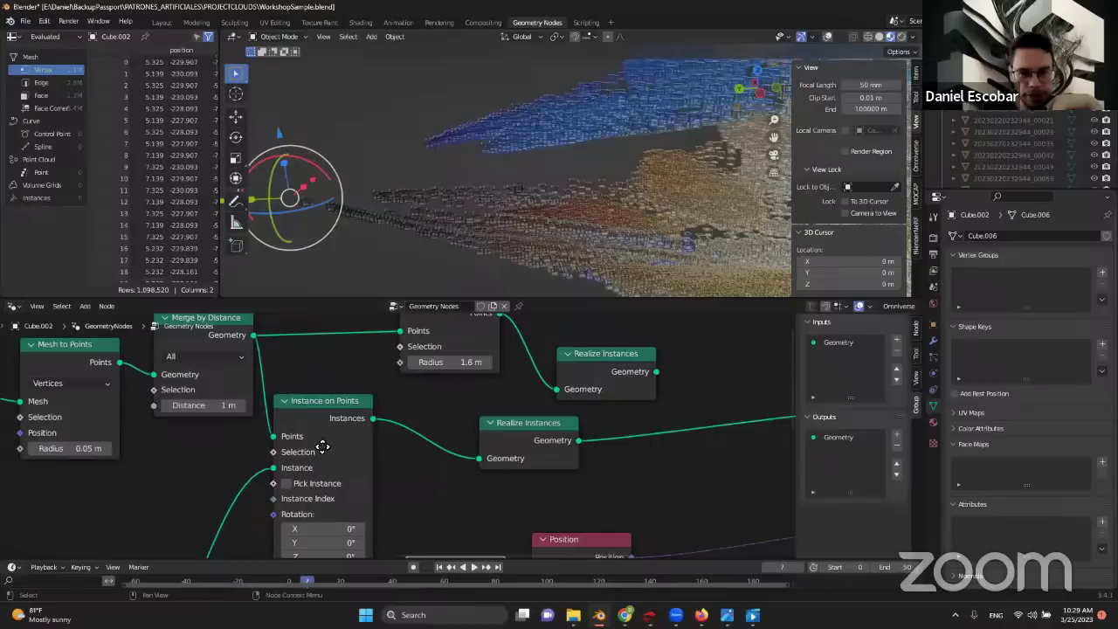
middle_drag(322, 446, 355, 373)
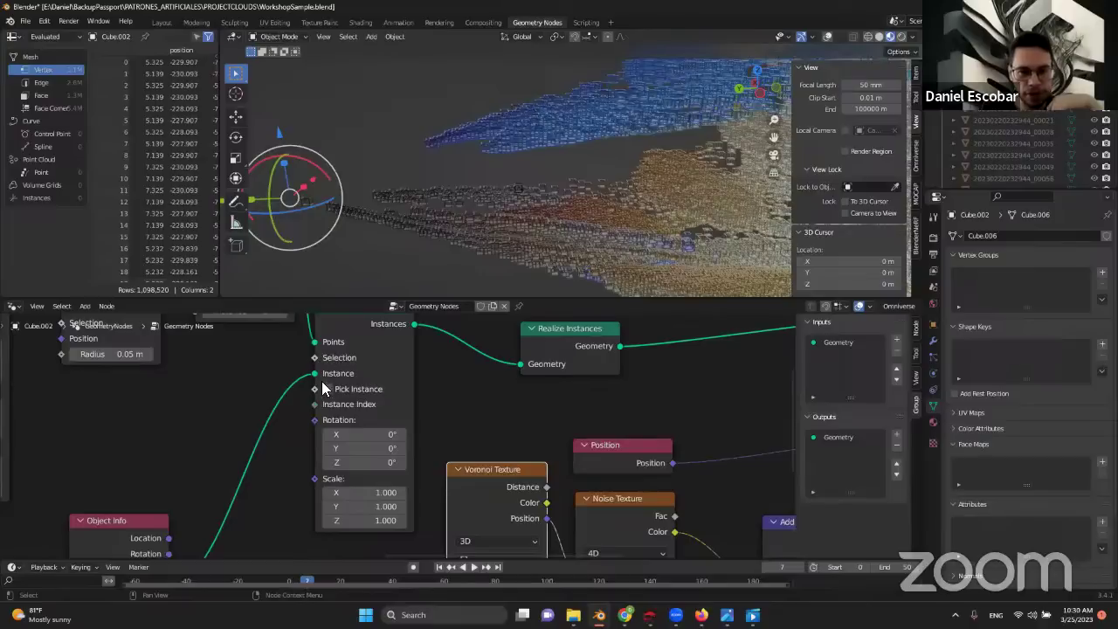
- Follow the Instance link back to the Object Info node, shift that node slightly upward, and deselect it
middle_drag(278, 411, 284, 397)
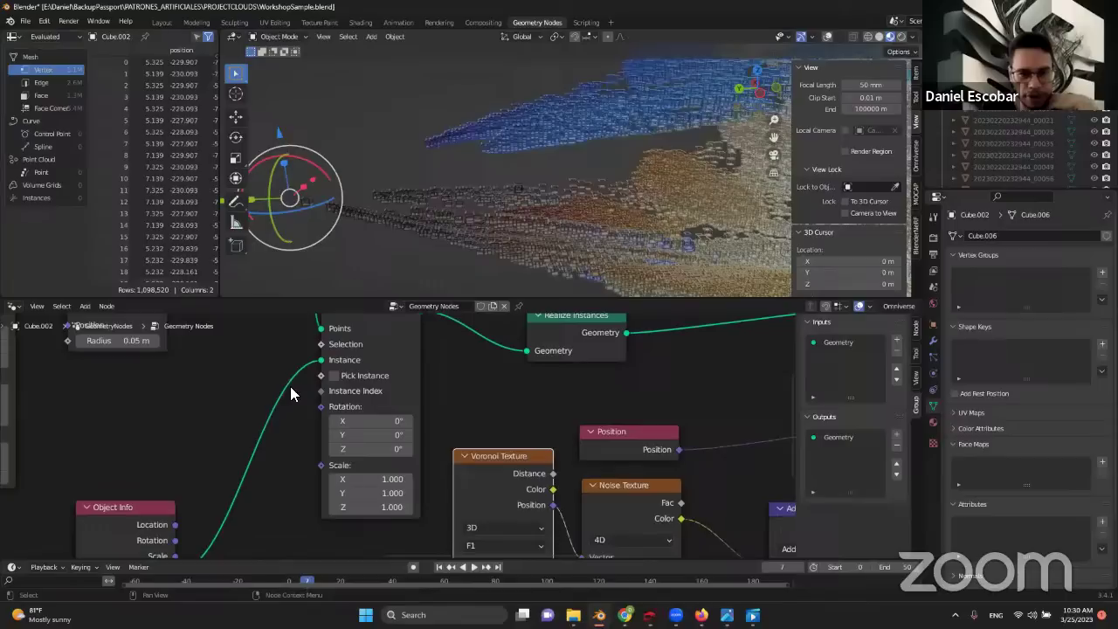
middle_drag(253, 500, 286, 393)
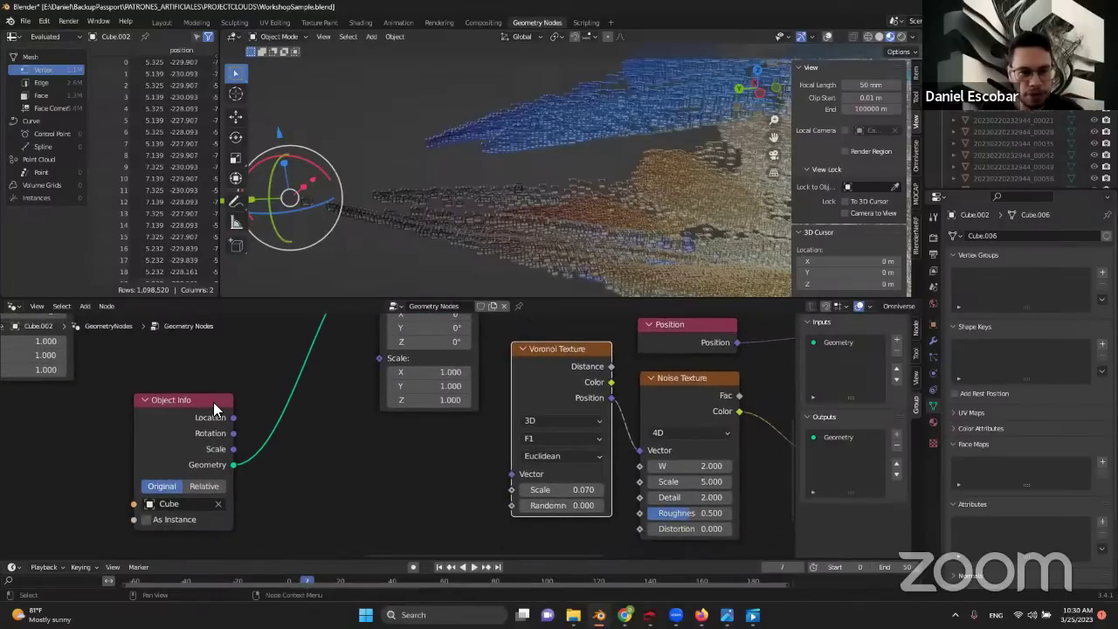
scroll(333, 391, down, 1)
middle_drag(358, 425, 279, 377)
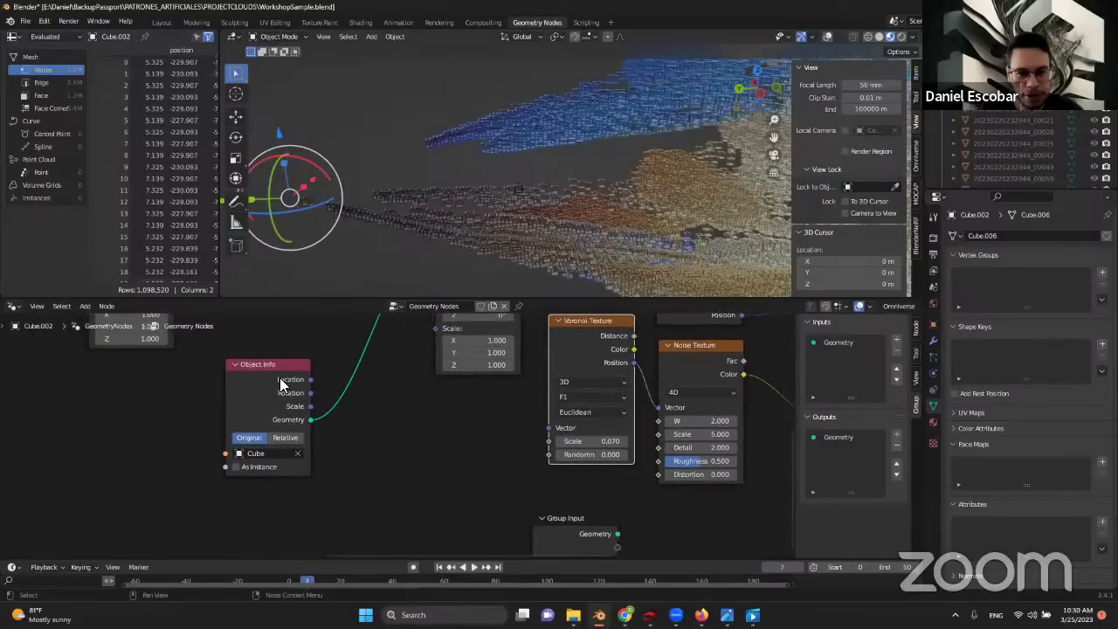
drag(265, 366, 262, 358)
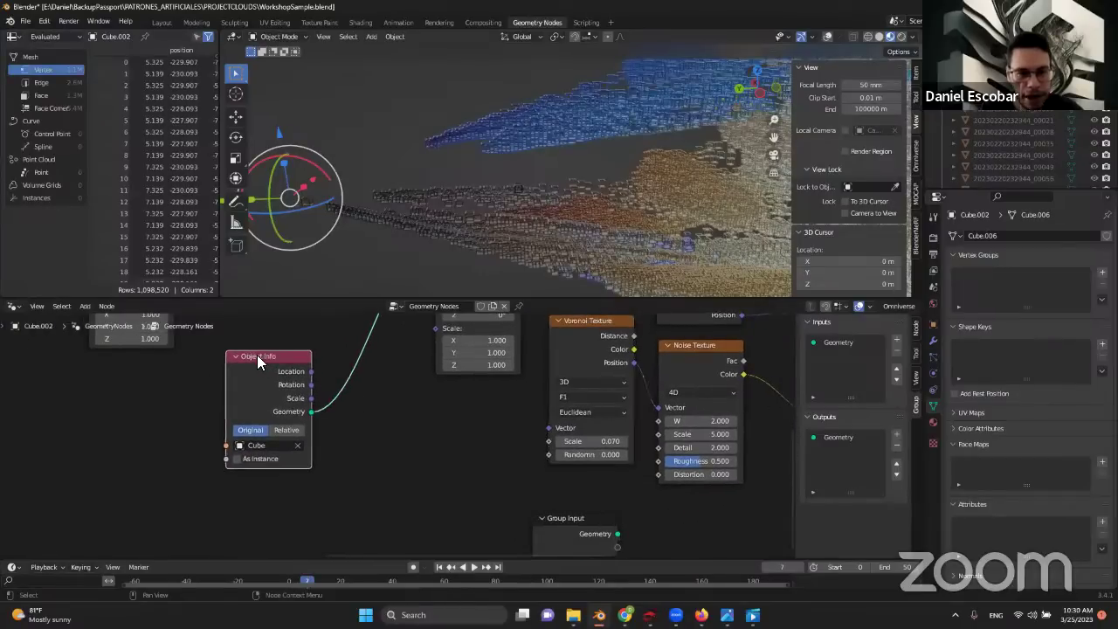
click(365, 451)
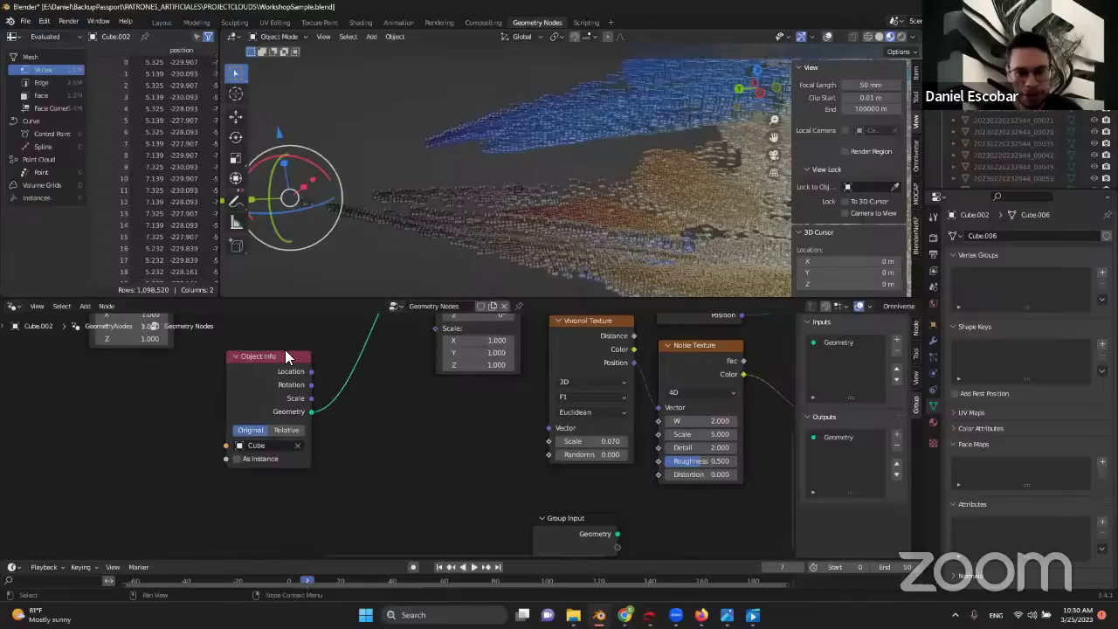
- Inspect the single source cube beside the instanced cube cloud in the viewport, and clear the object selection
middle_drag(307, 228, 299, 250)
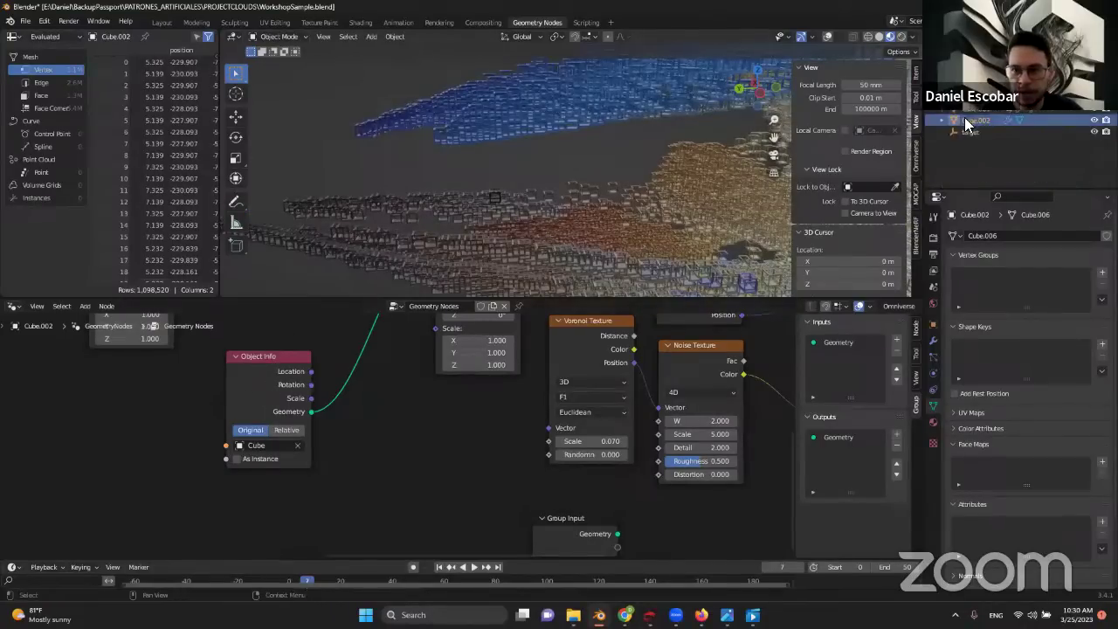
scroll(267, 442, up, 2)
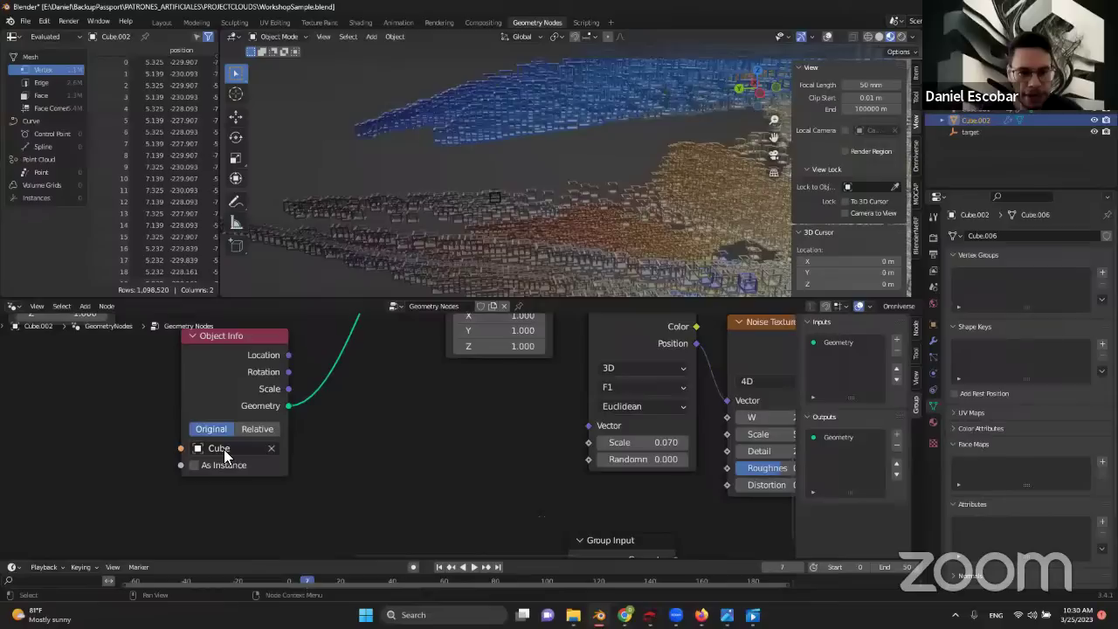
middle_drag(354, 176, 518, 247)
scroll(516, 242, up, 5)
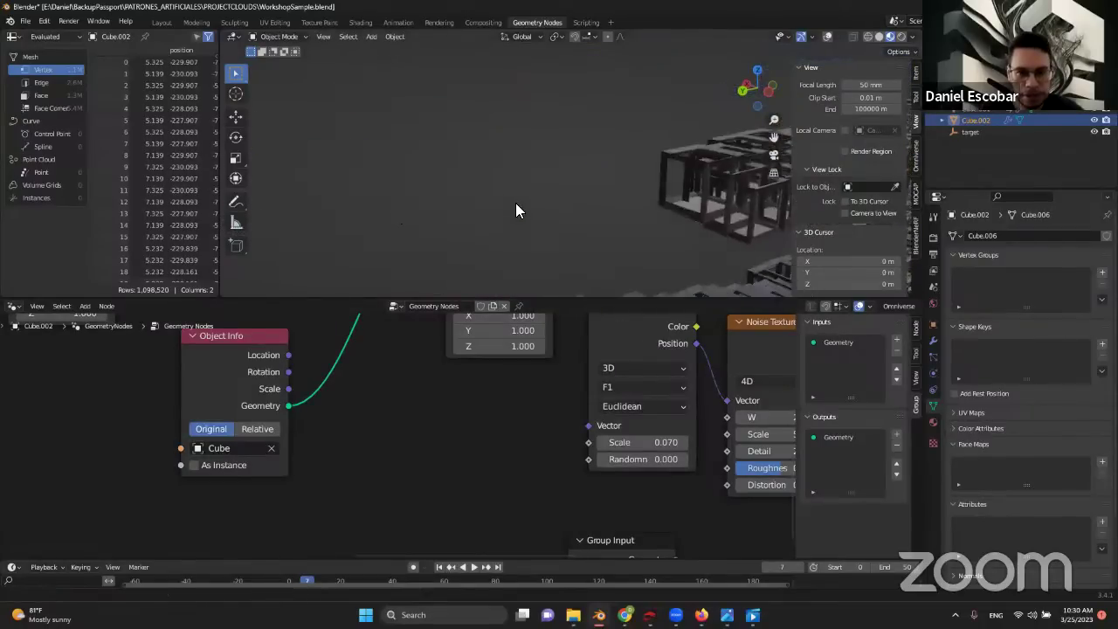
scroll(510, 198, down, 6)
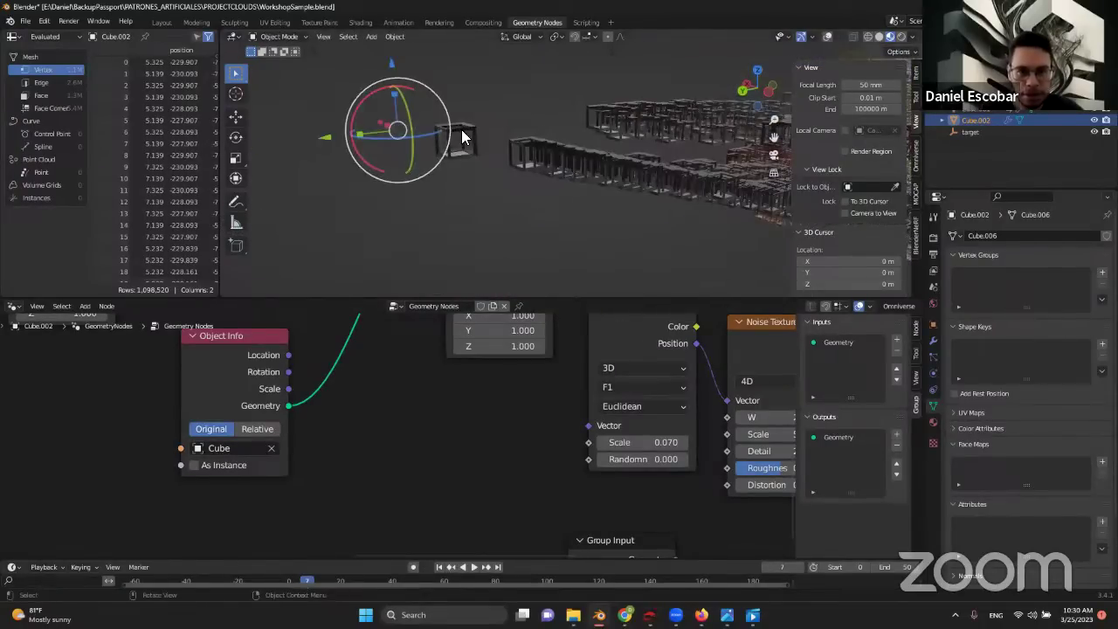
click(442, 178)
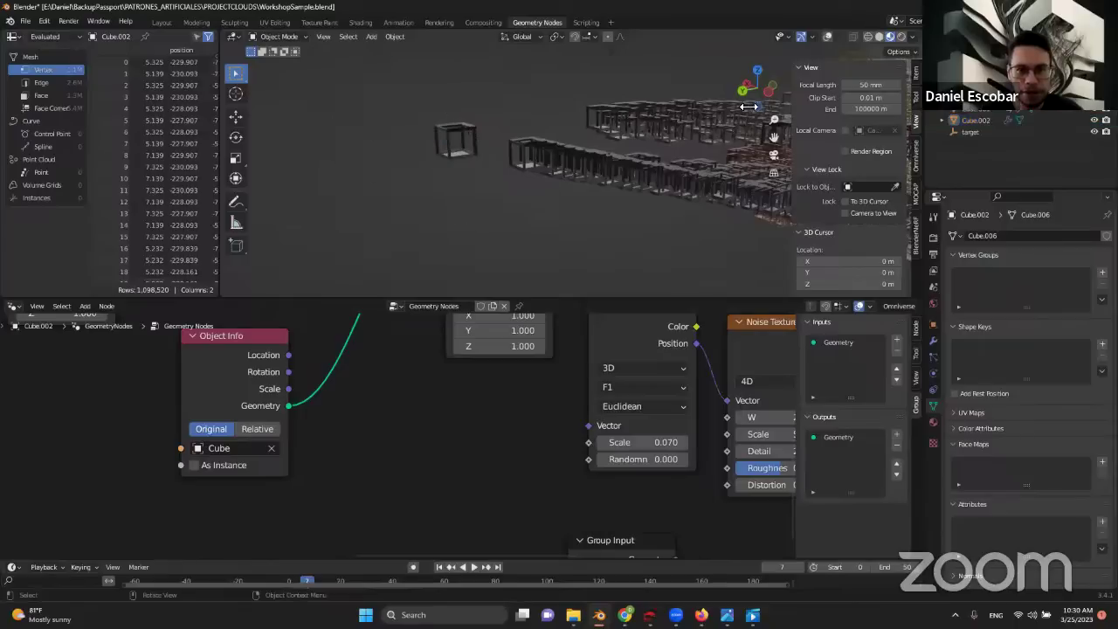
- Browse the scene objects available as the Object Info node's source, keeping Cube
double_click(225, 447)
scroll(249, 397, down, 15)
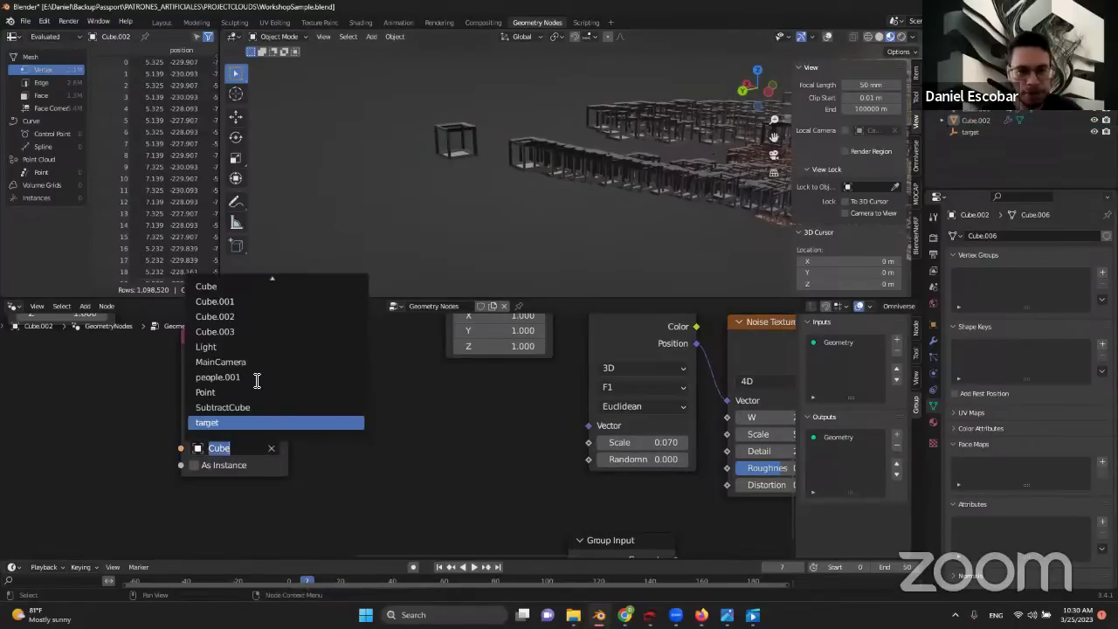
click(421, 478)
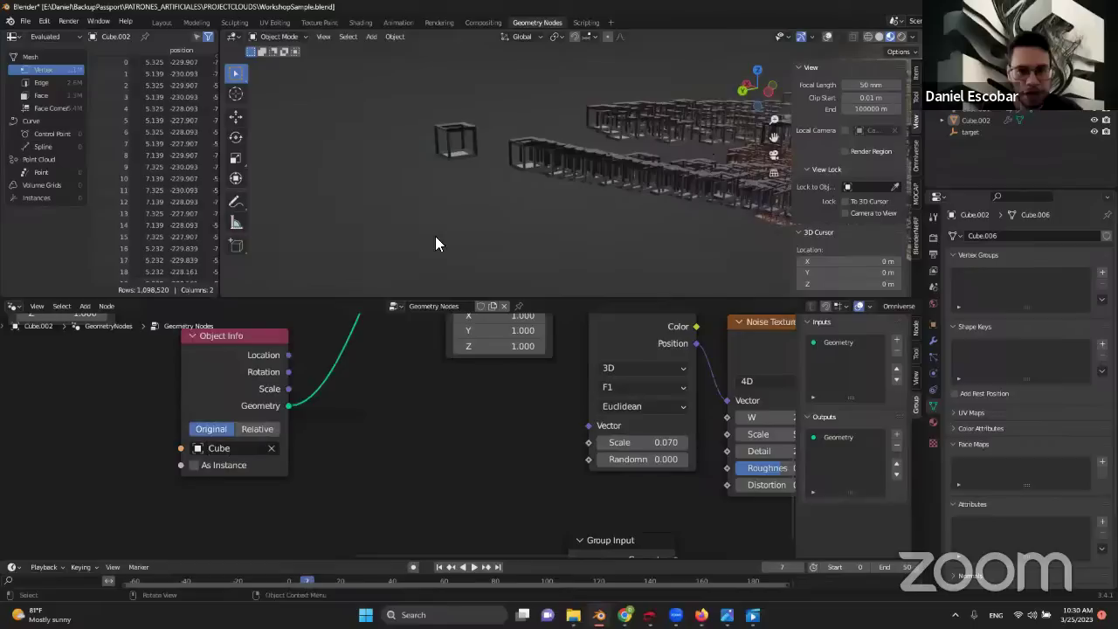
- Add a cone mesh to the scene and rename it ConeInstance
key(shift+a)
mouse_move(377, 241)
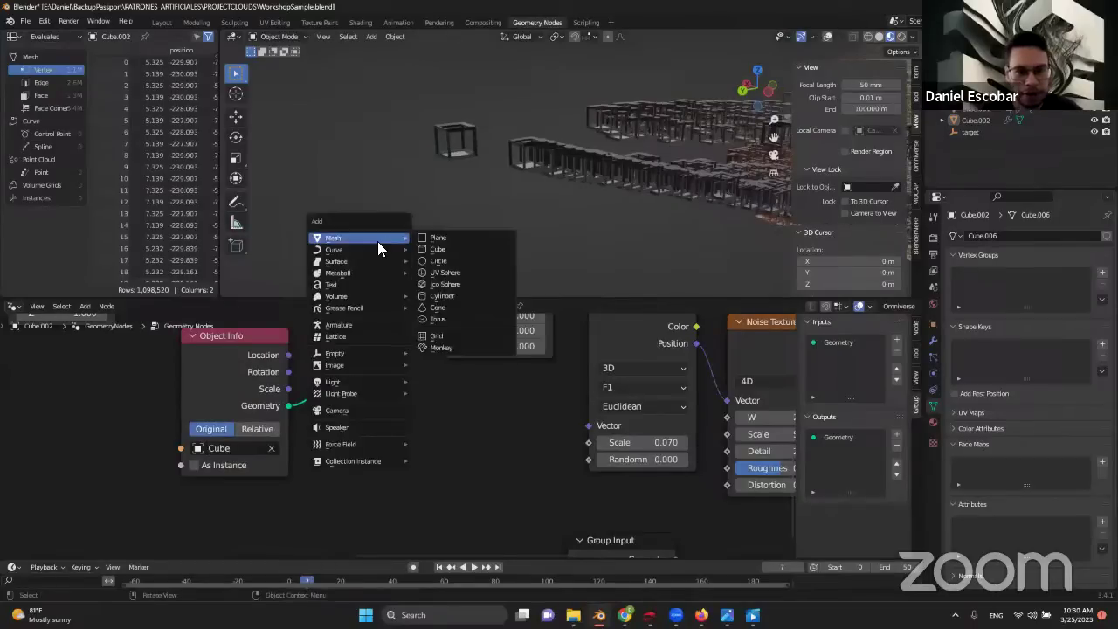
click(435, 308)
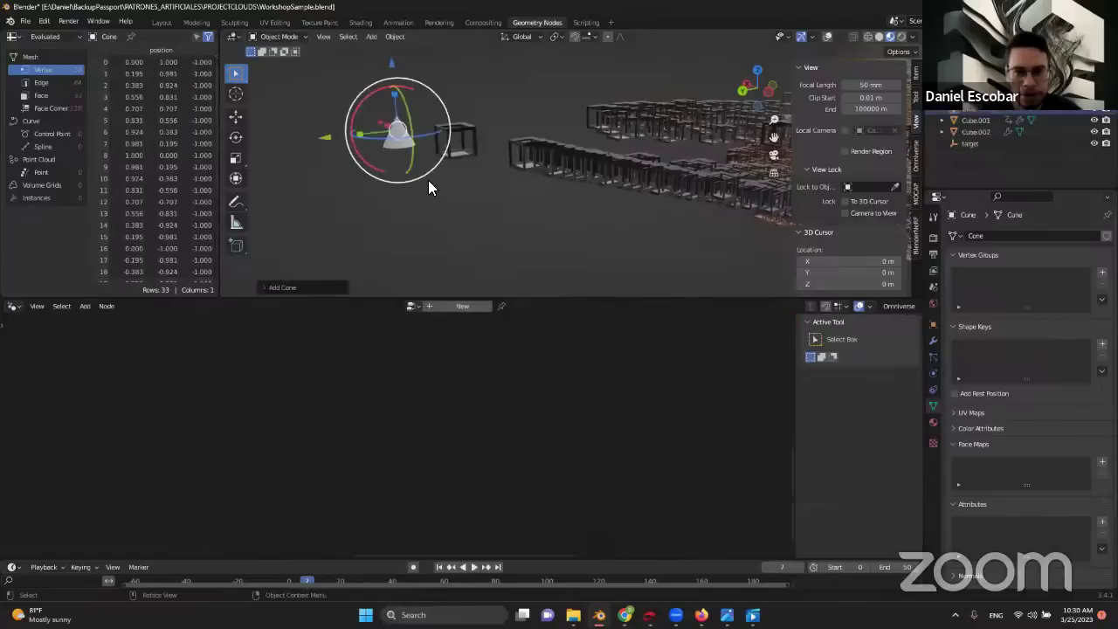
click(437, 230)
click(400, 138)
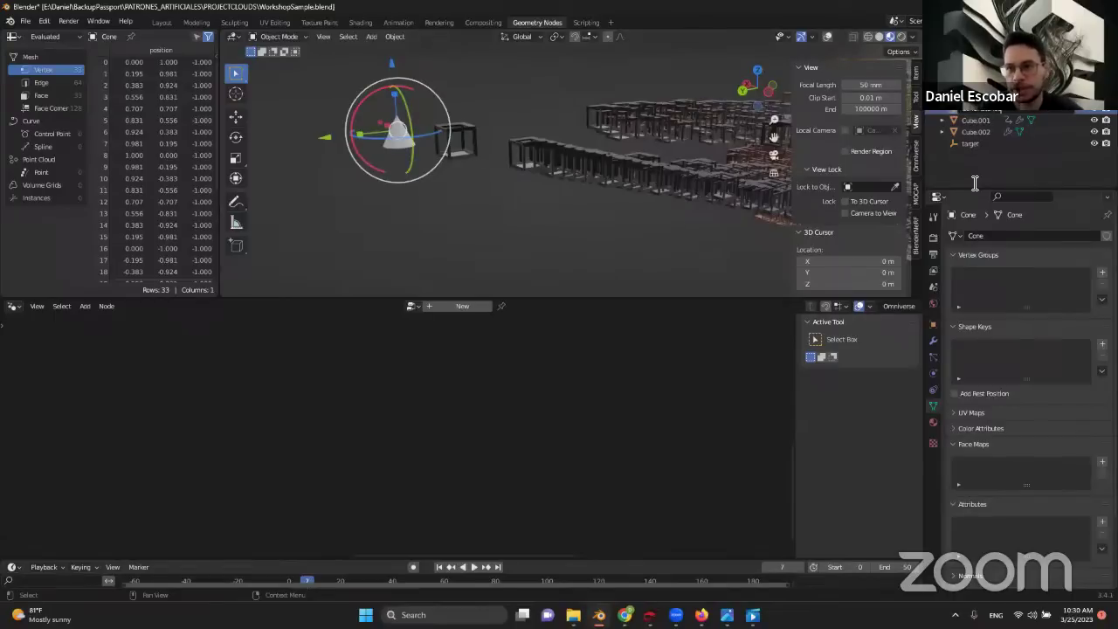
key(Return)
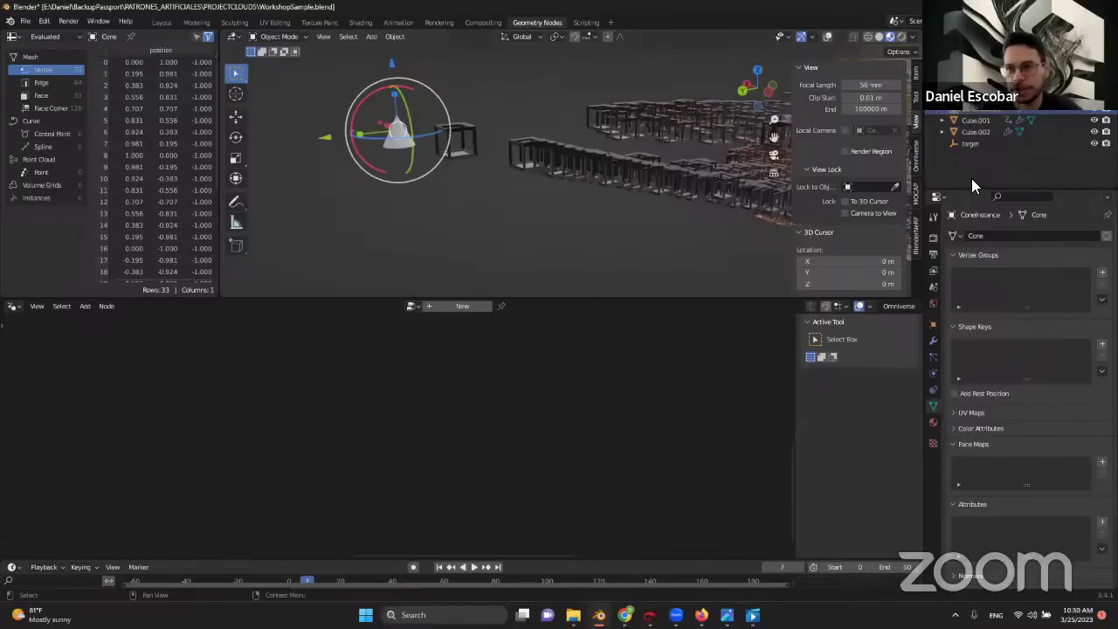
- Select the Cube.002 cloud and set its Object Info node's source object to ConeInstance
click(540, 156)
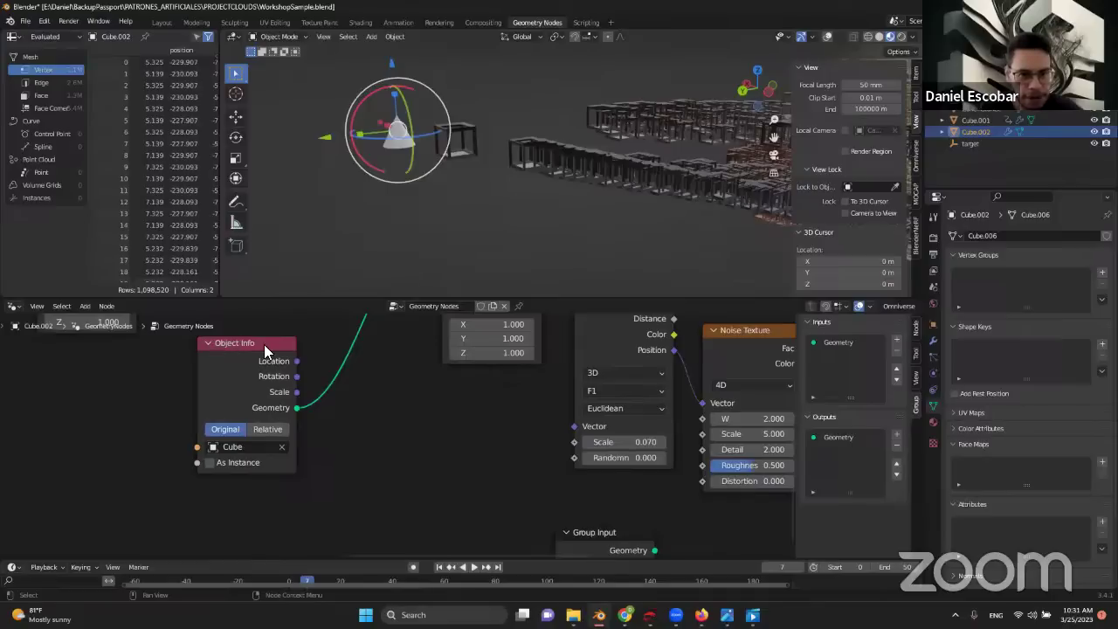
click(236, 445)
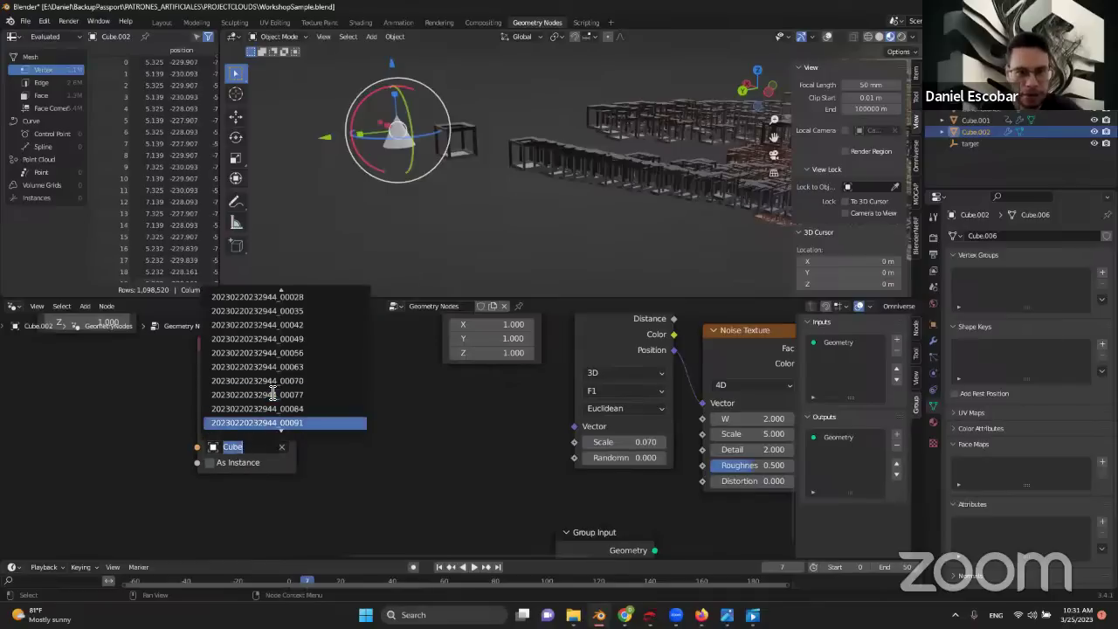
scroll(273, 394, down, 20)
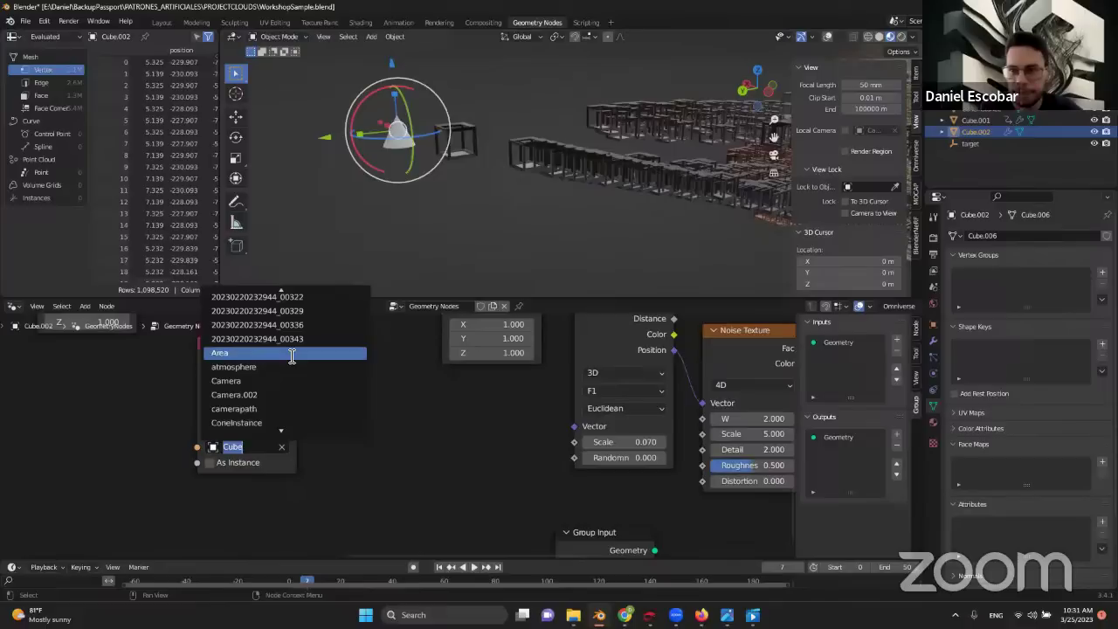
scroll(292, 354, down, 15)
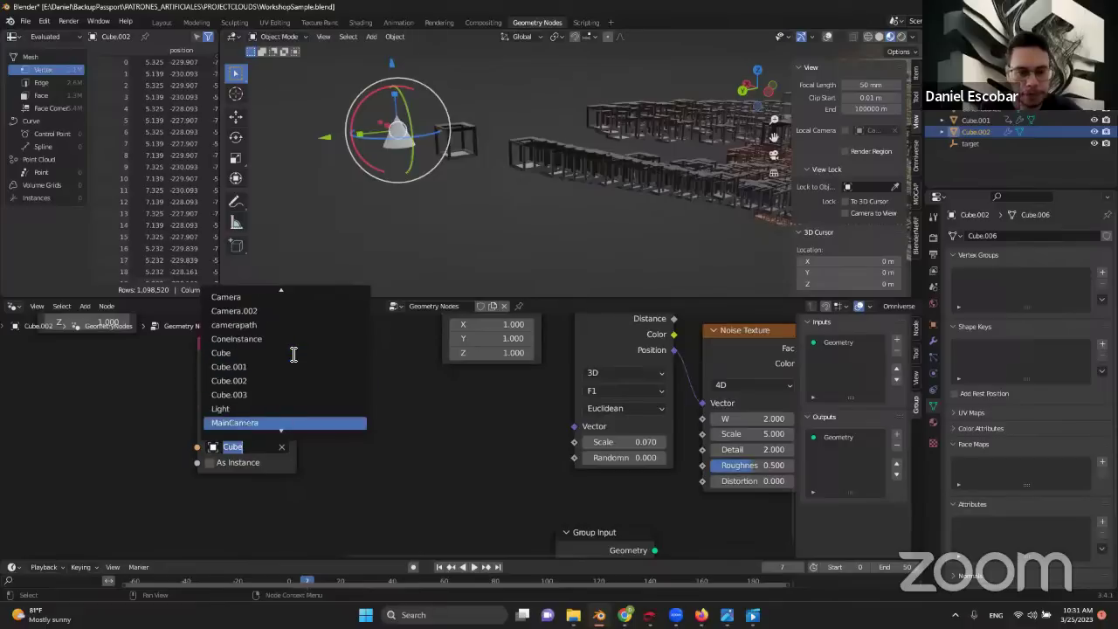
scroll(292, 355, up, 5)
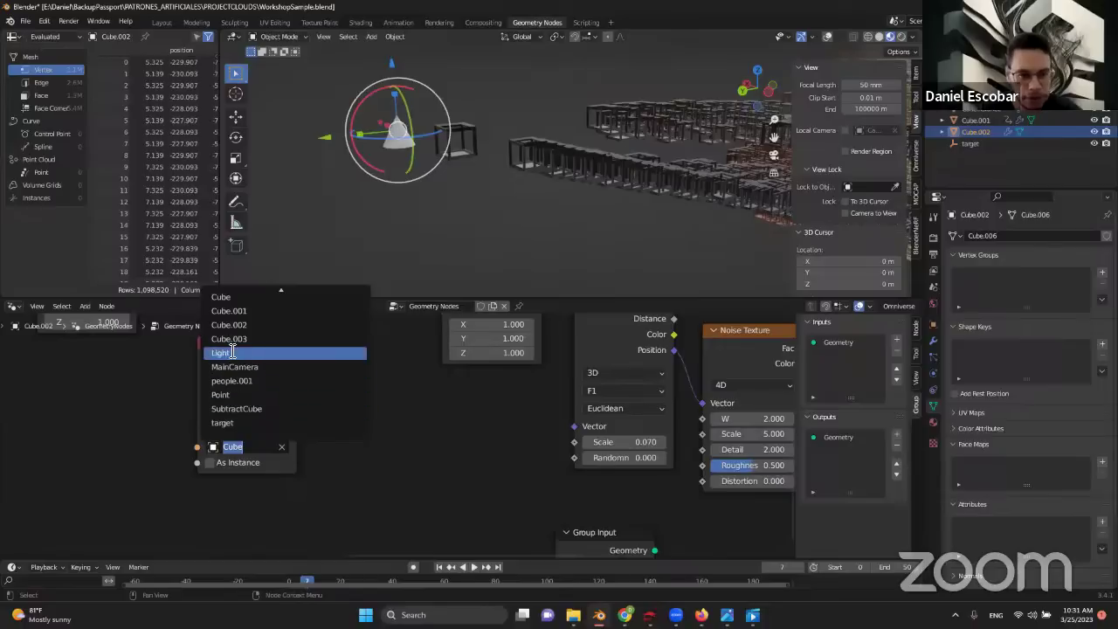
scroll(257, 354, up, 7)
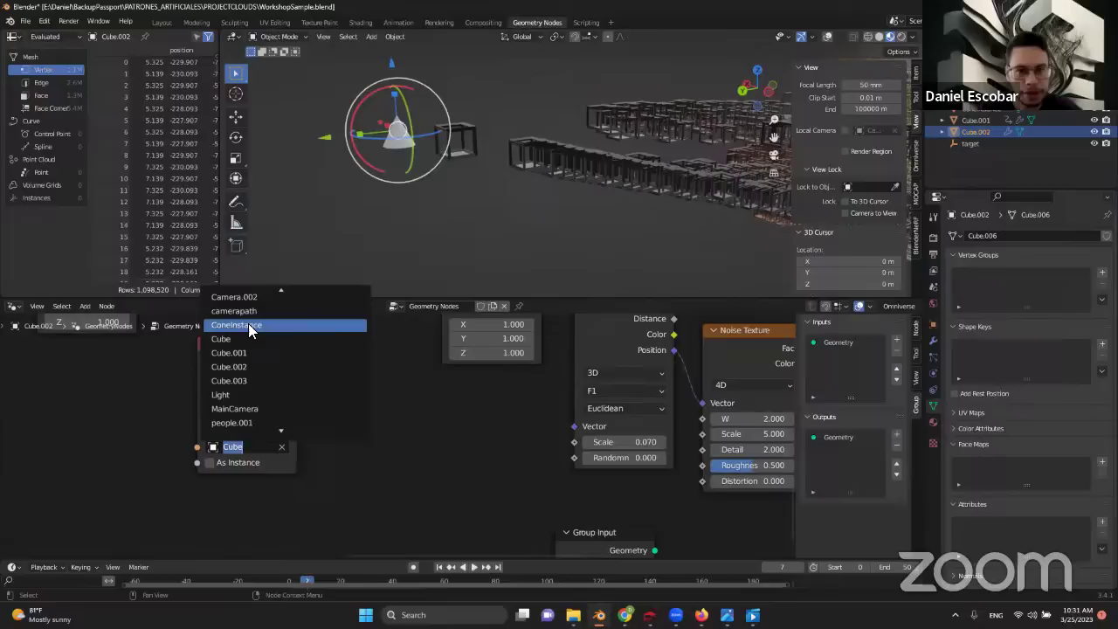
key(Return)
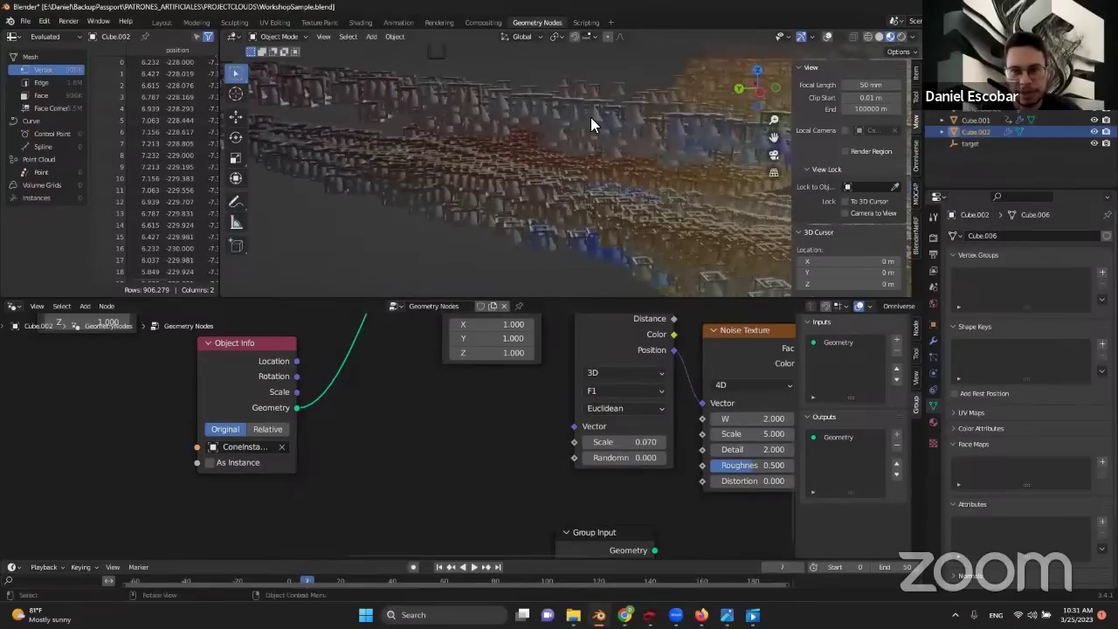
- Inspect the instanced cones from several angles and hide the overlapping Cube.001 cloud in the viewport
middle_drag(573, 89, 585, 148)
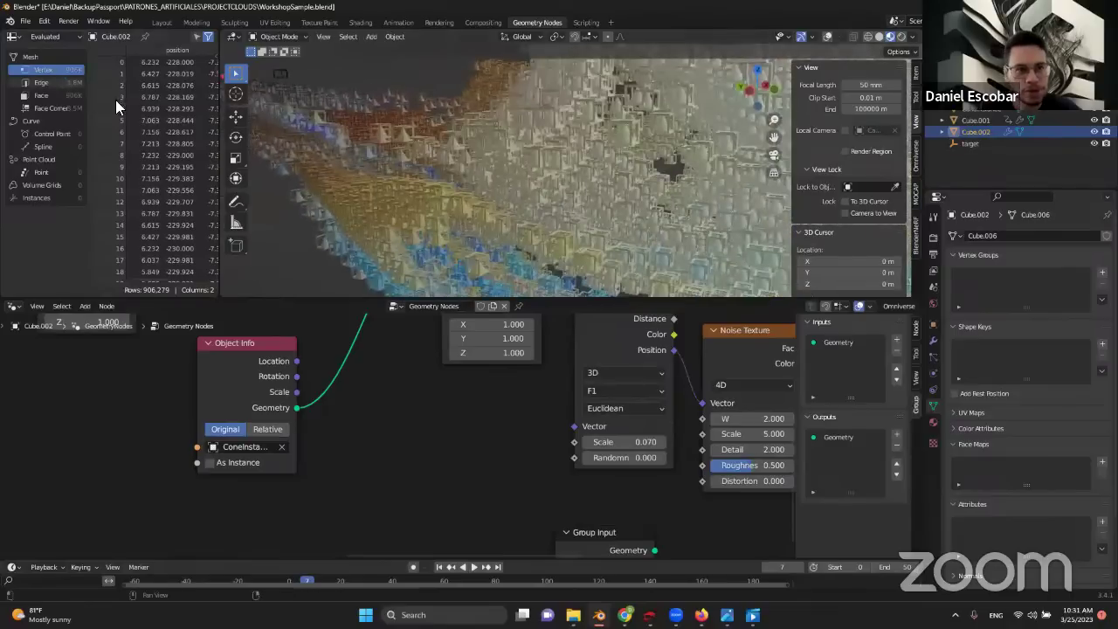
middle_drag(550, 145, 596, 155)
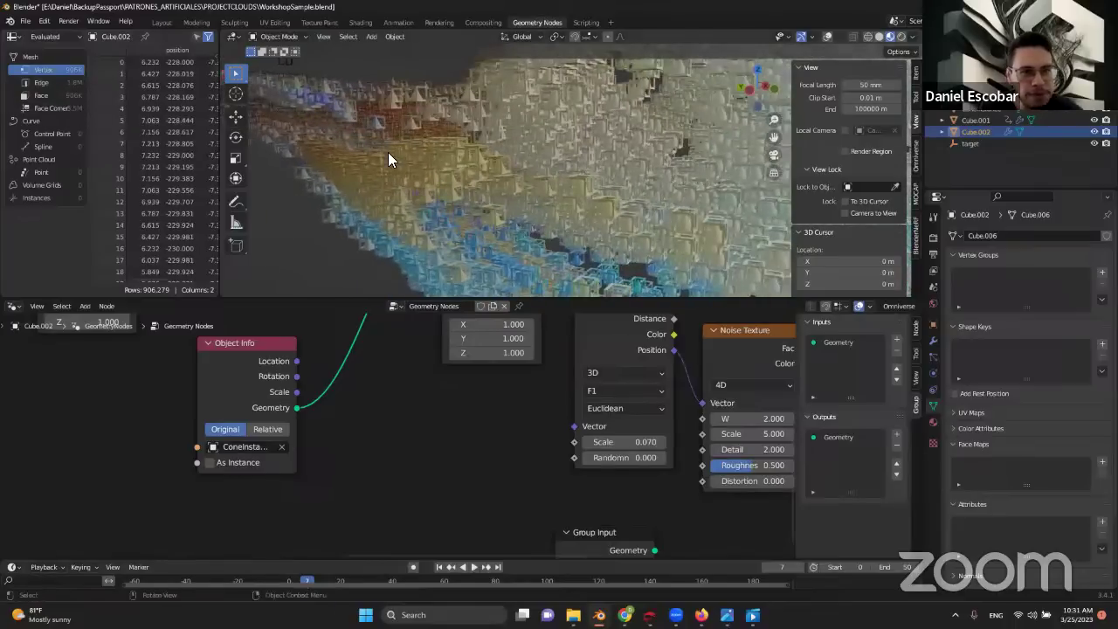
middle_drag(388, 151, 447, 215)
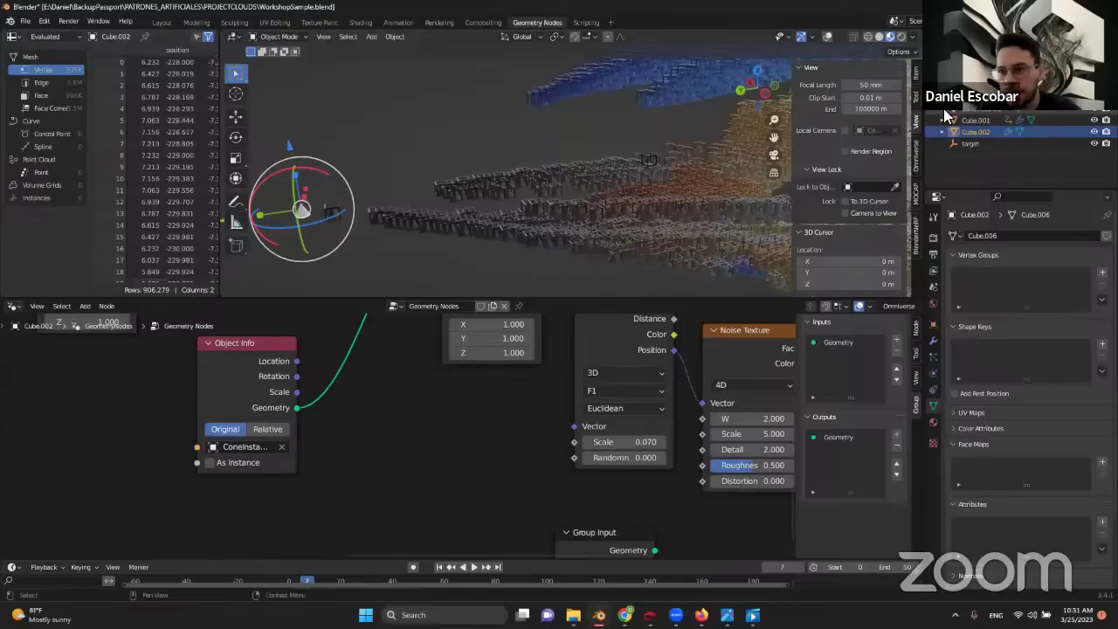
click(1095, 120)
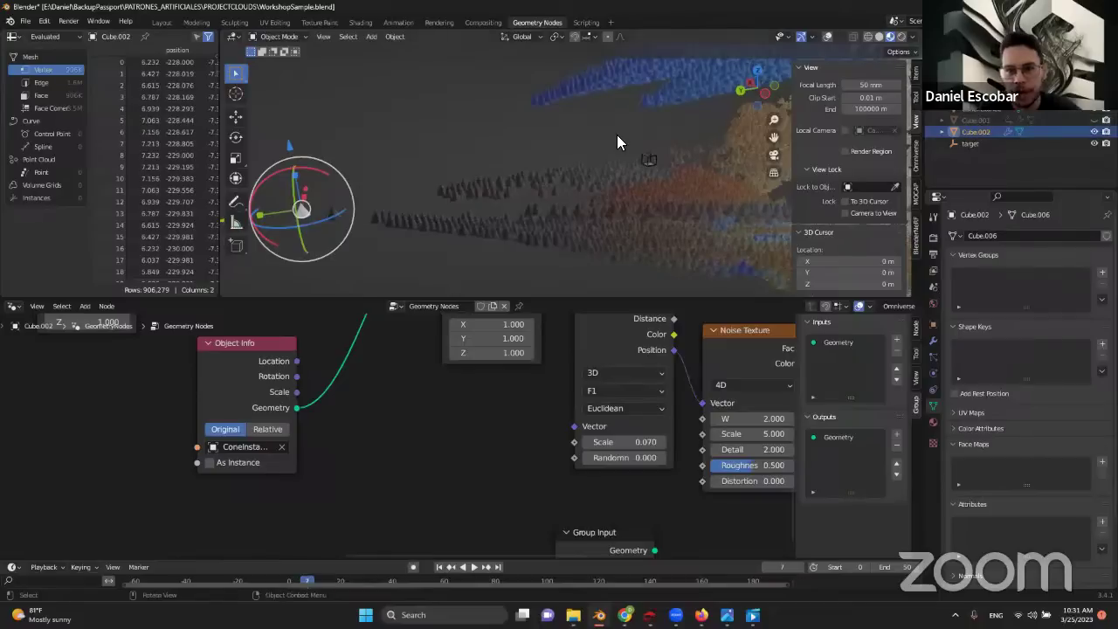
- Inspect the instanced cones up close and browse the objects available as the Object Info node's source, keeping ConeInstance
middle_drag(616, 134, 405, 171)
scroll(405, 171, up, 10)
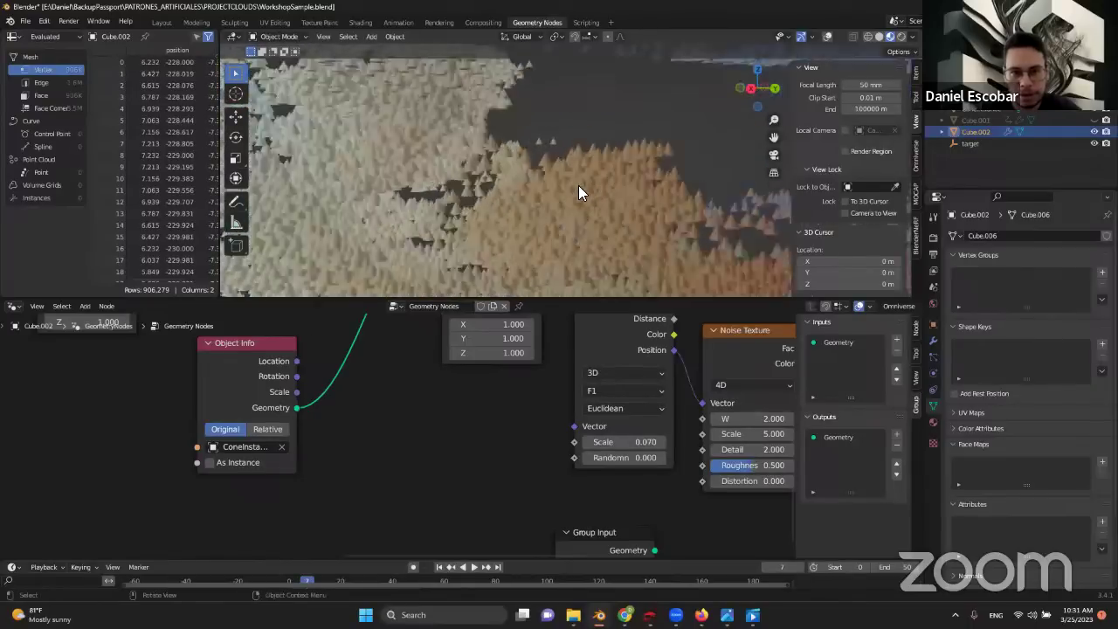
middle_drag(634, 172, 602, 188)
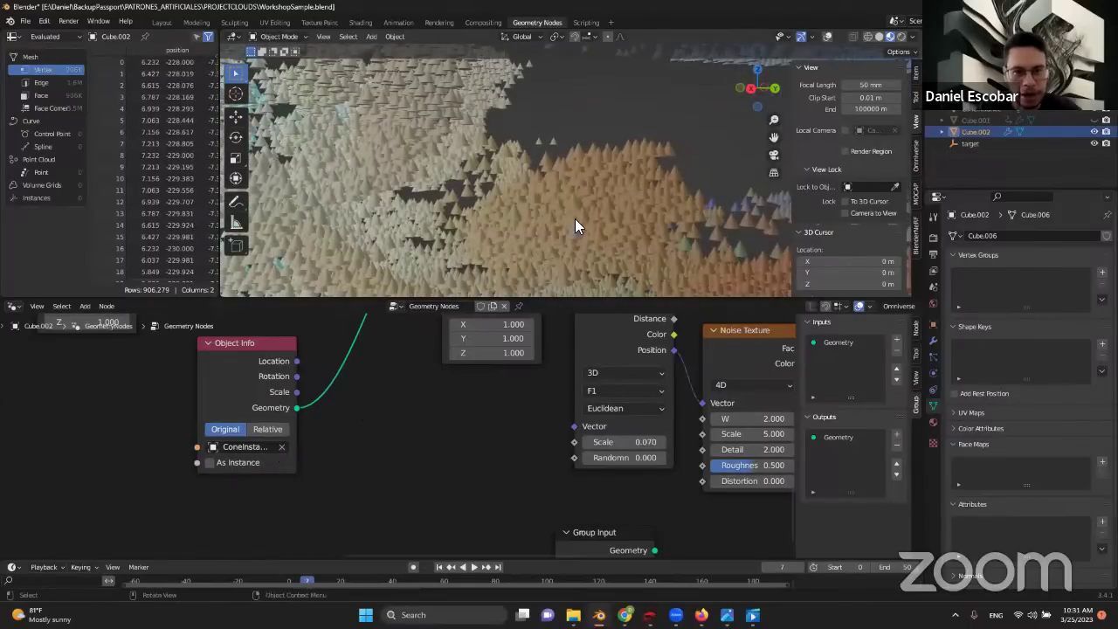
scroll(579, 193, down, 4)
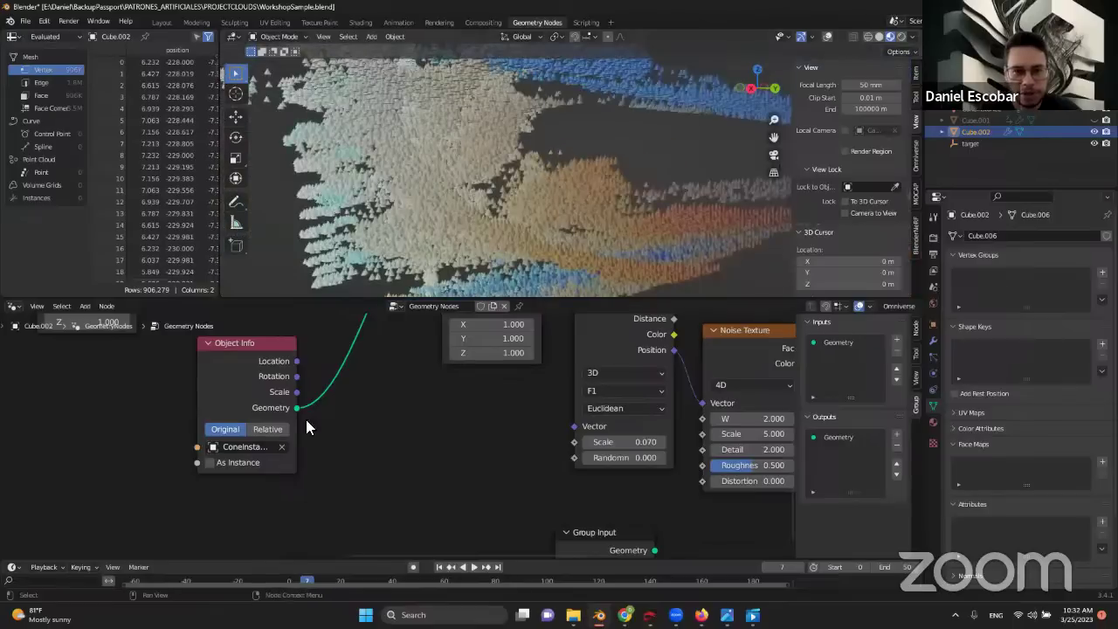
click(246, 449)
scroll(282, 395, down, 5)
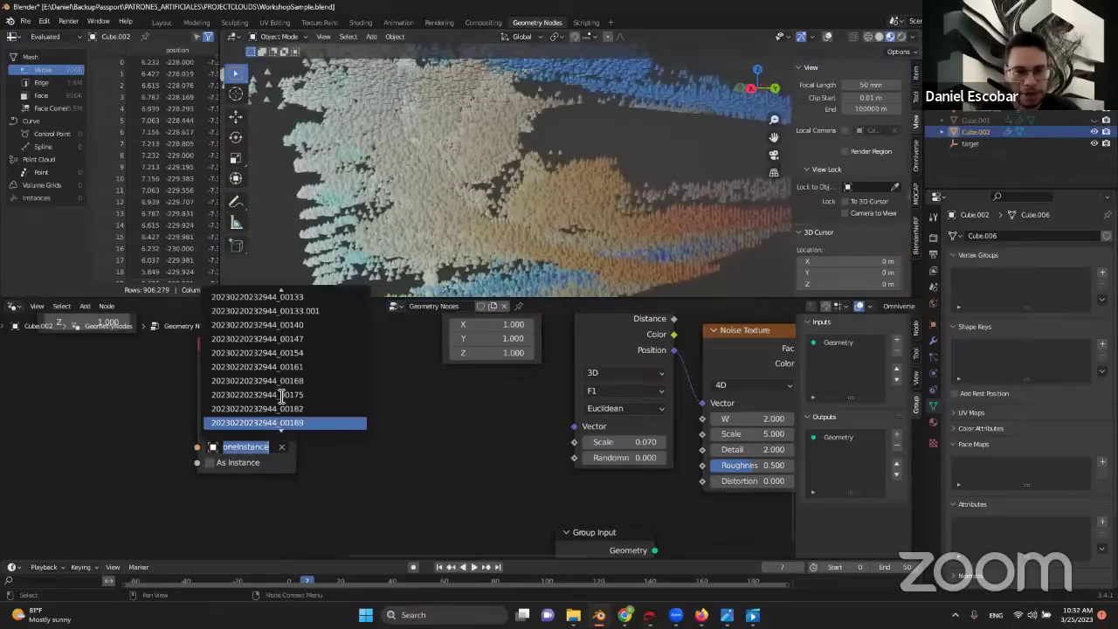
scroll(282, 395, down, 5)
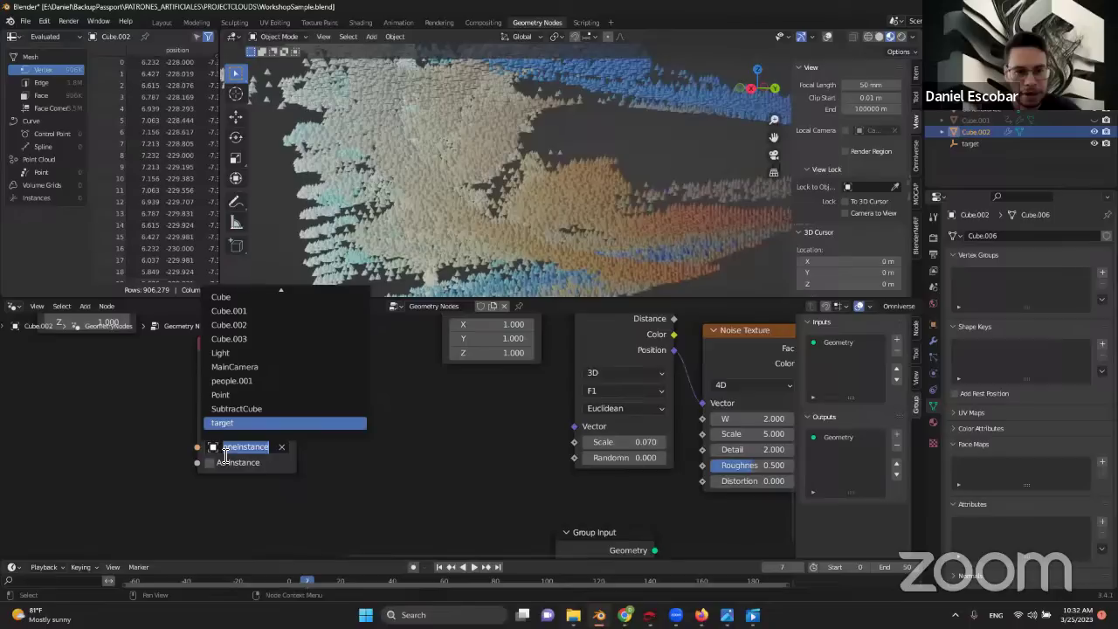
click(340, 491)
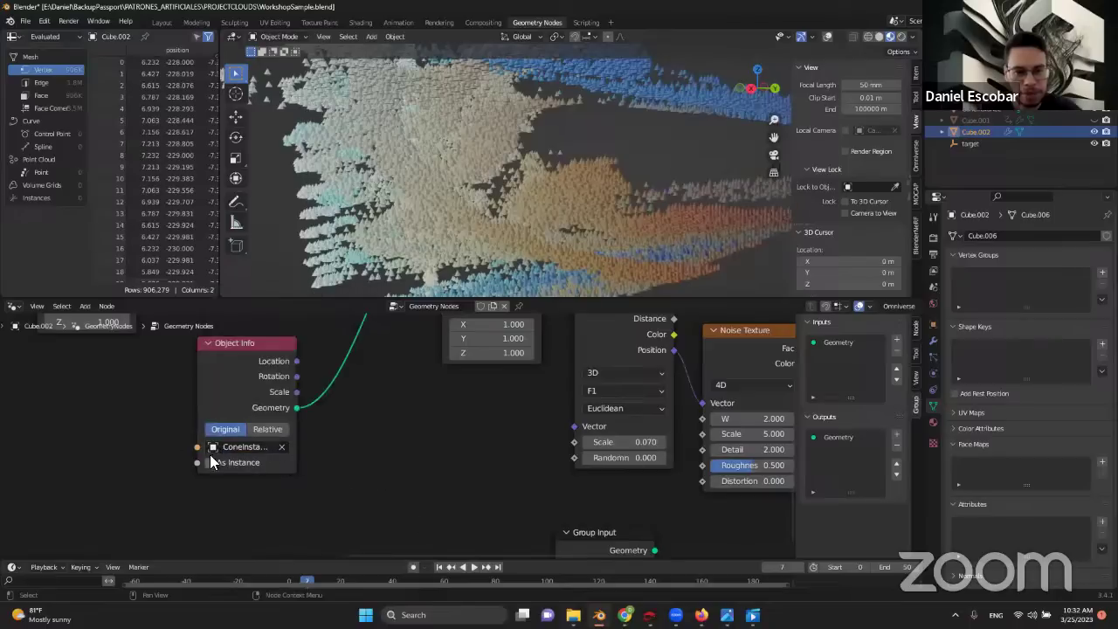
- Trace the network from Object Info through Instance on Points and shift the unused Realize Instances node next to Set Point Radius
scroll(378, 411, down, 2)
middle_drag(377, 411, 250, 477)
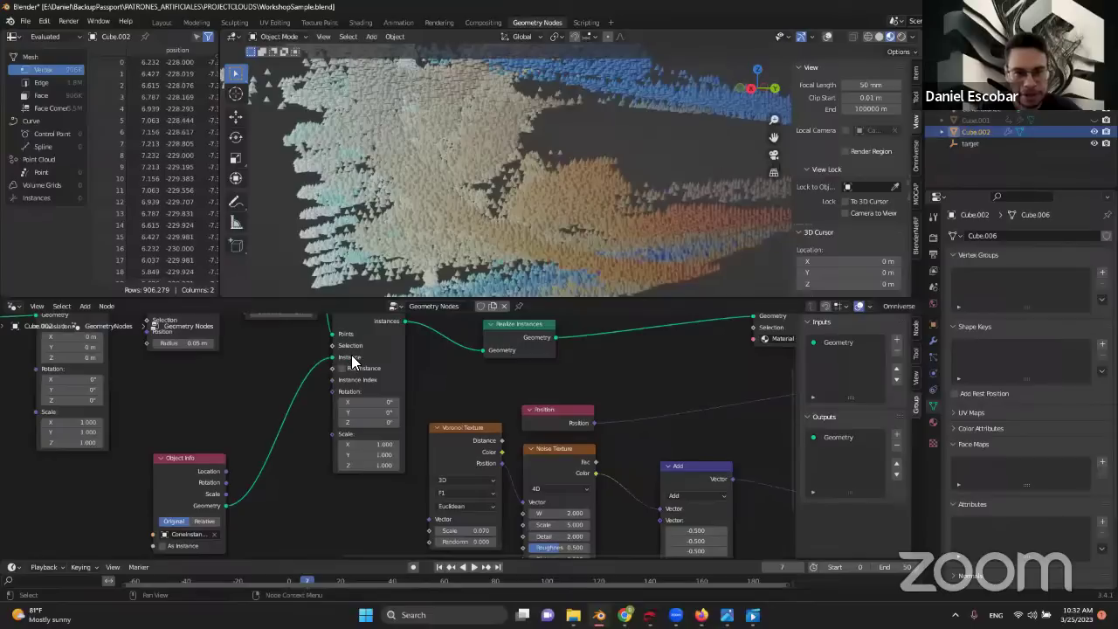
middle_drag(372, 355, 344, 386)
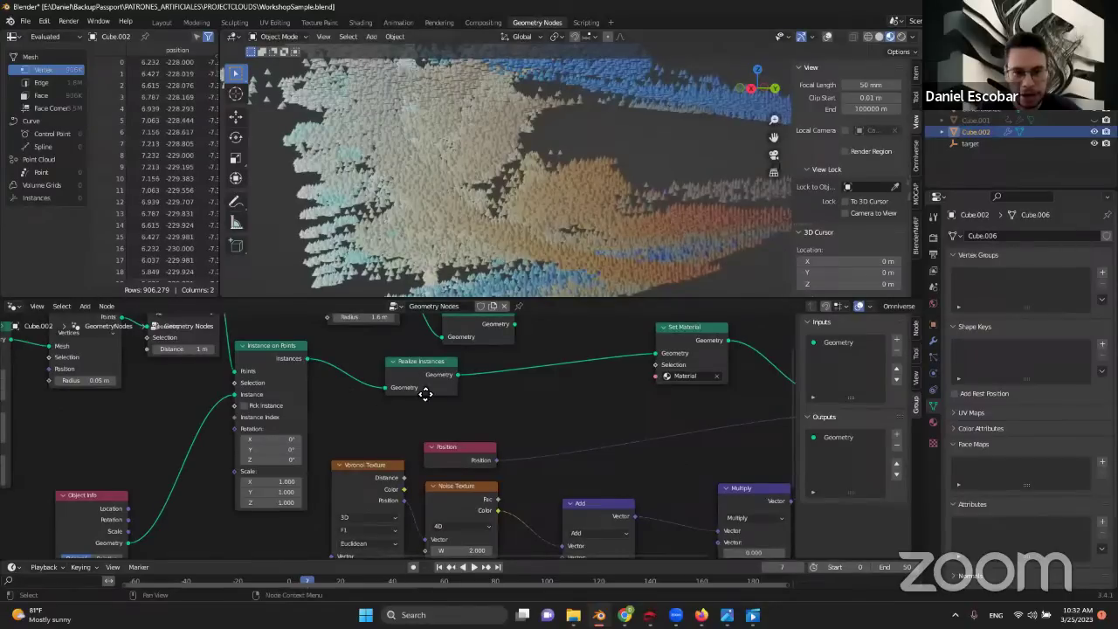
middle_drag(425, 394, 288, 370)
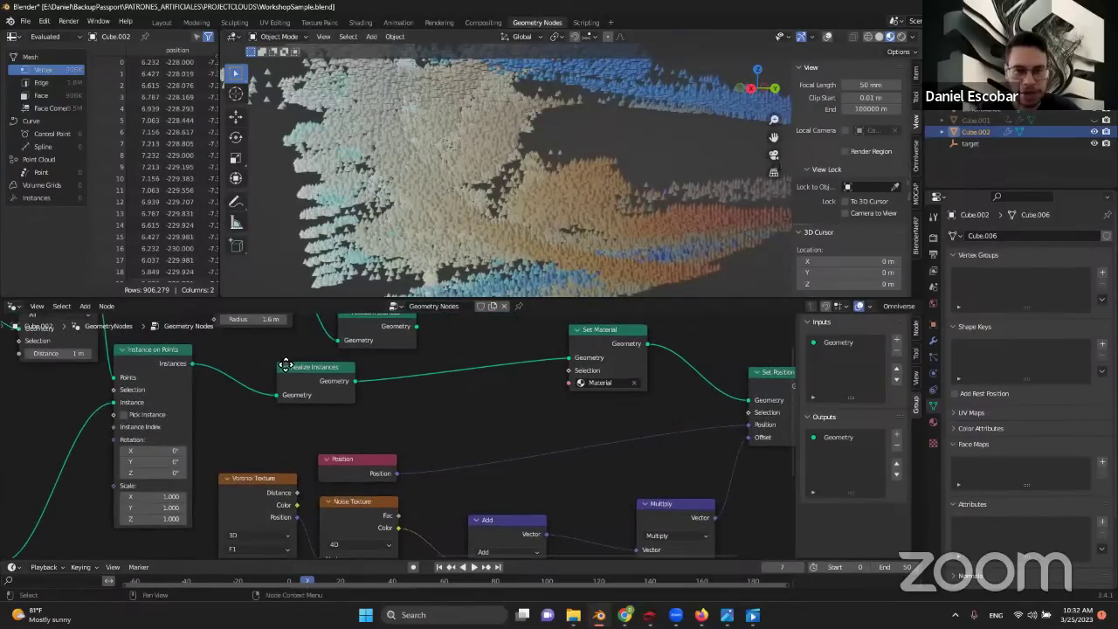
middle_drag(286, 365, 251, 382)
middle_drag(344, 379, 351, 430)
drag(371, 380, 364, 349)
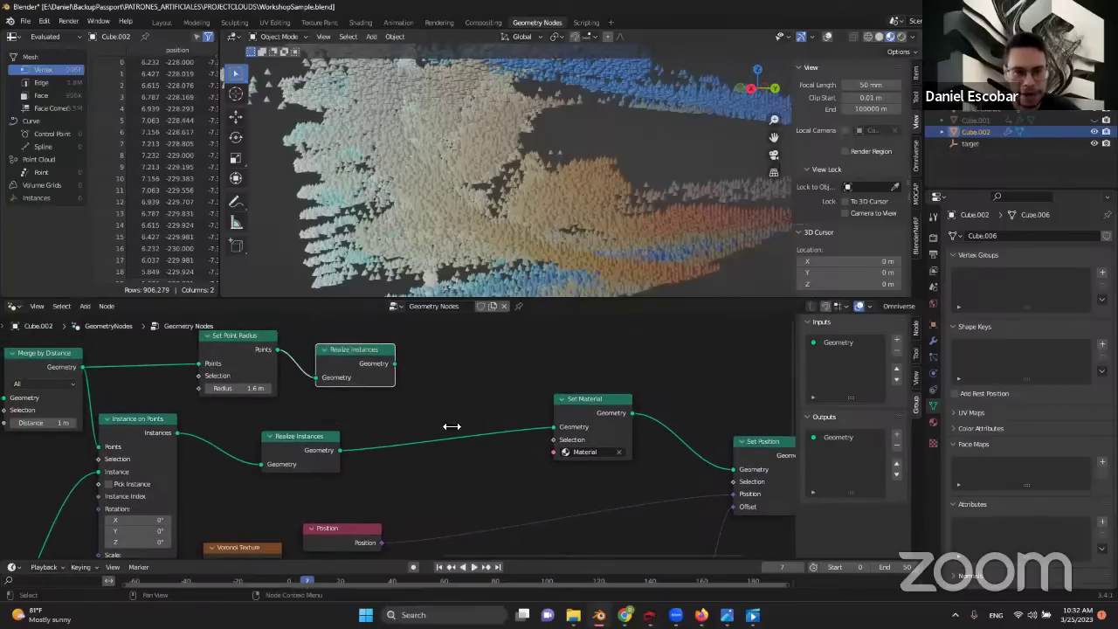
- Examine the Set Material node's place in the network and compare the original cone with the Cube.002 cloud
middle_drag(427, 487, 279, 420)
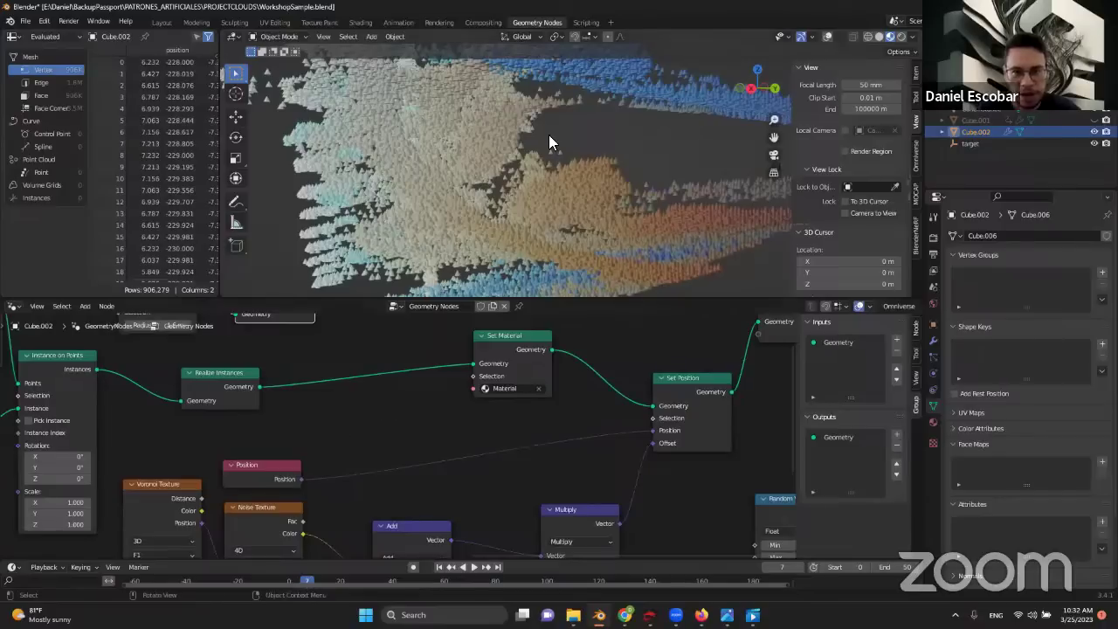
middle_drag(549, 135, 524, 159)
middle_drag(498, 333, 464, 344)
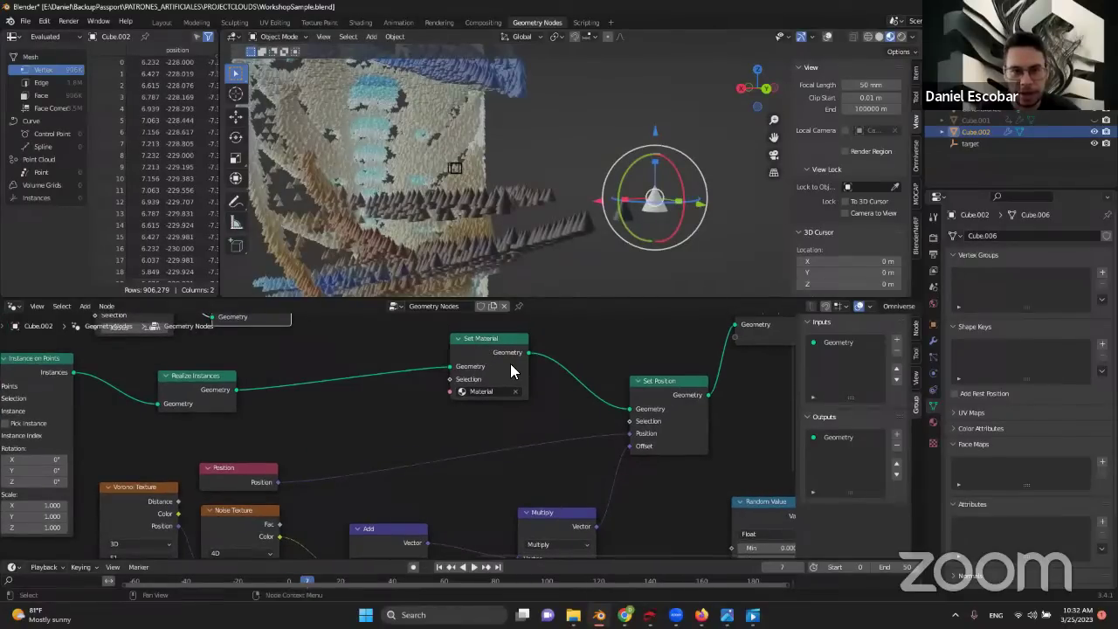
click(715, 250)
click(655, 202)
click(689, 257)
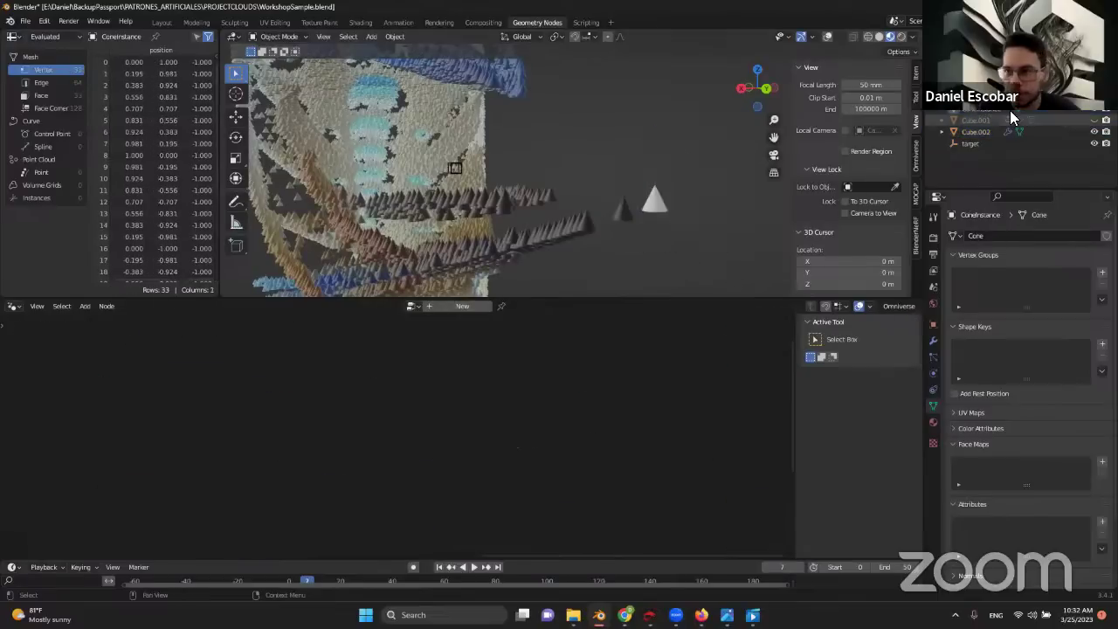
click(977, 133)
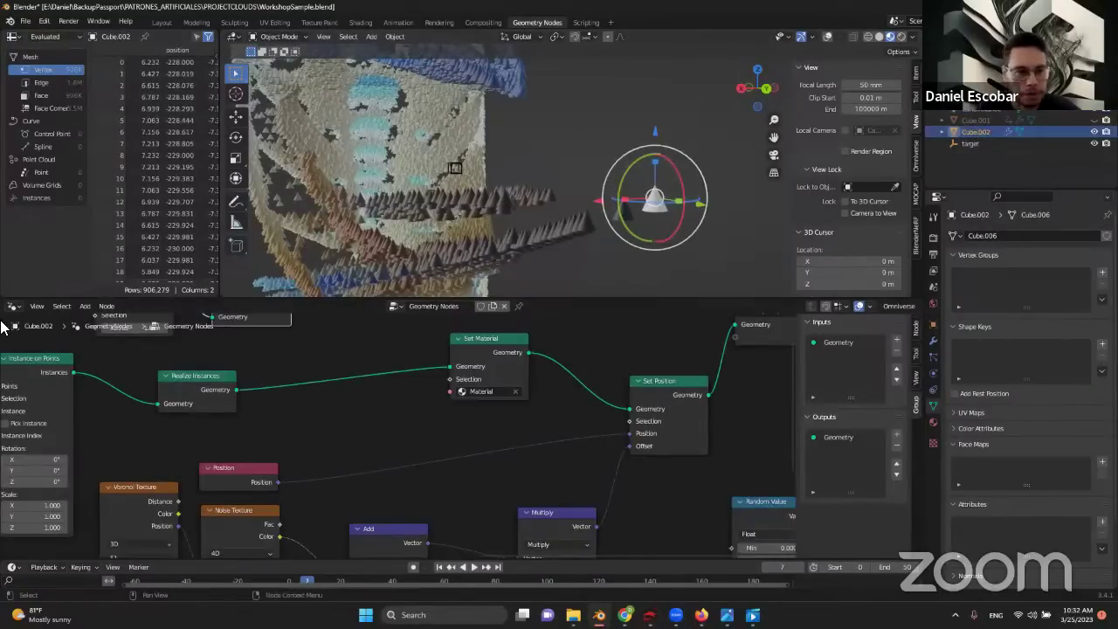
scroll(367, 131, down, 5)
middle_drag(619, 174, 647, 194)
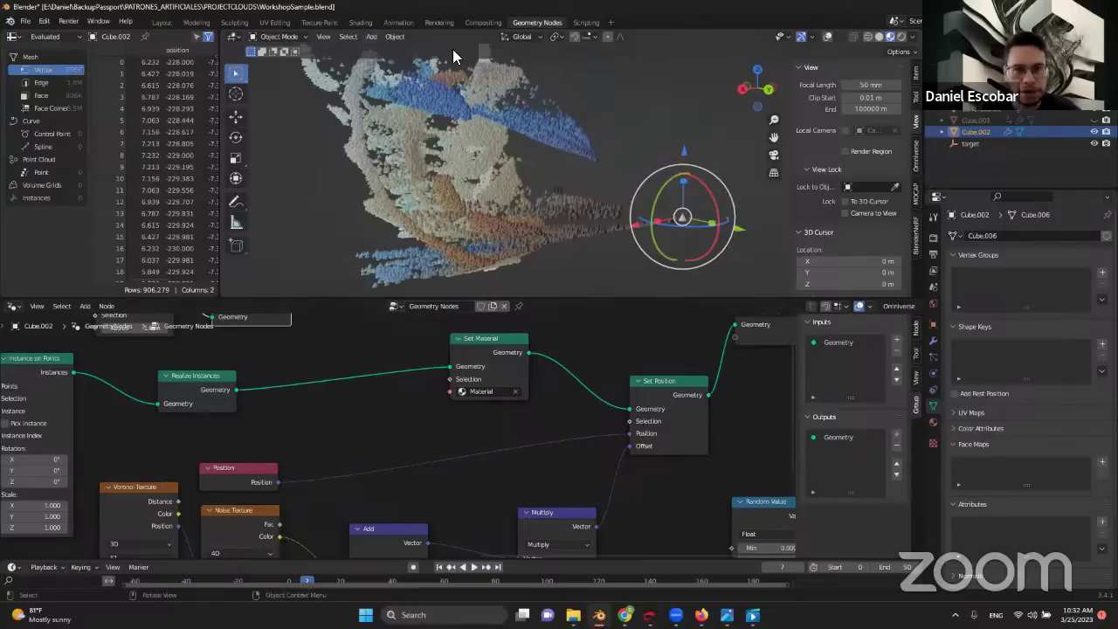
- Switch to the Shading workspace and select Cube.001 to show its material's node chain
click(360, 22)
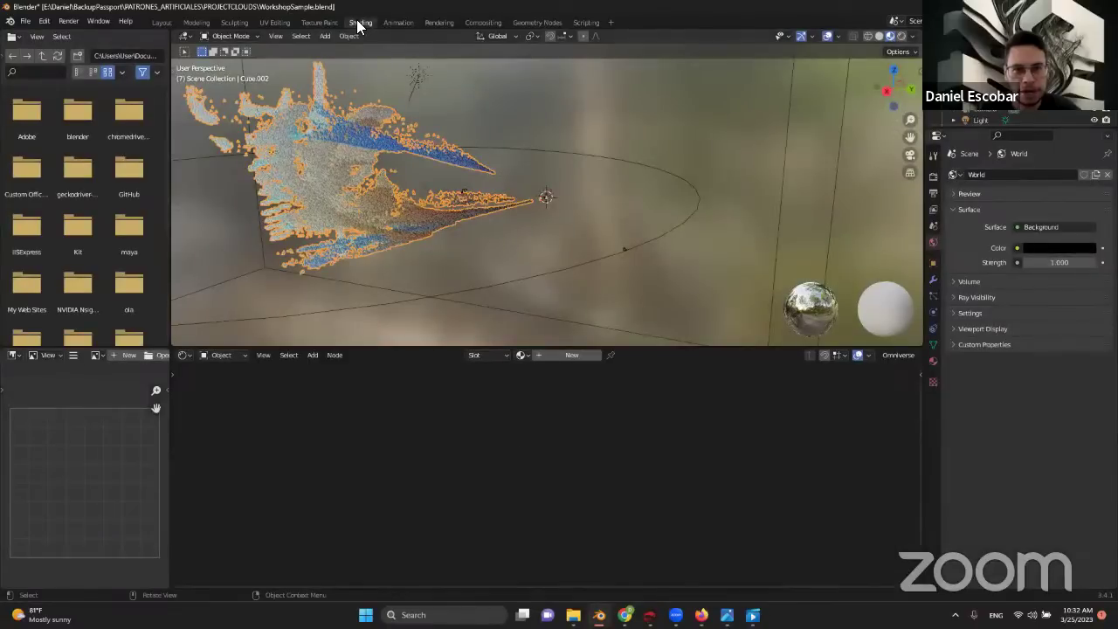
click(934, 360)
scroll(1004, 115, down, 2)
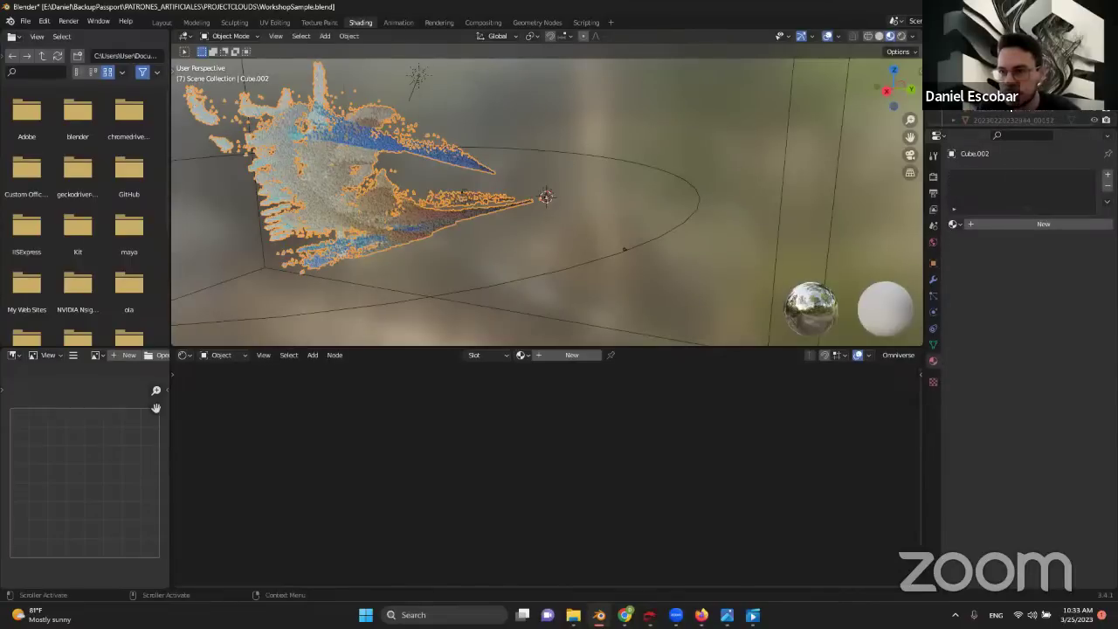
scroll(1011, 114, down, 1)
scroll(1010, 111, up, 2)
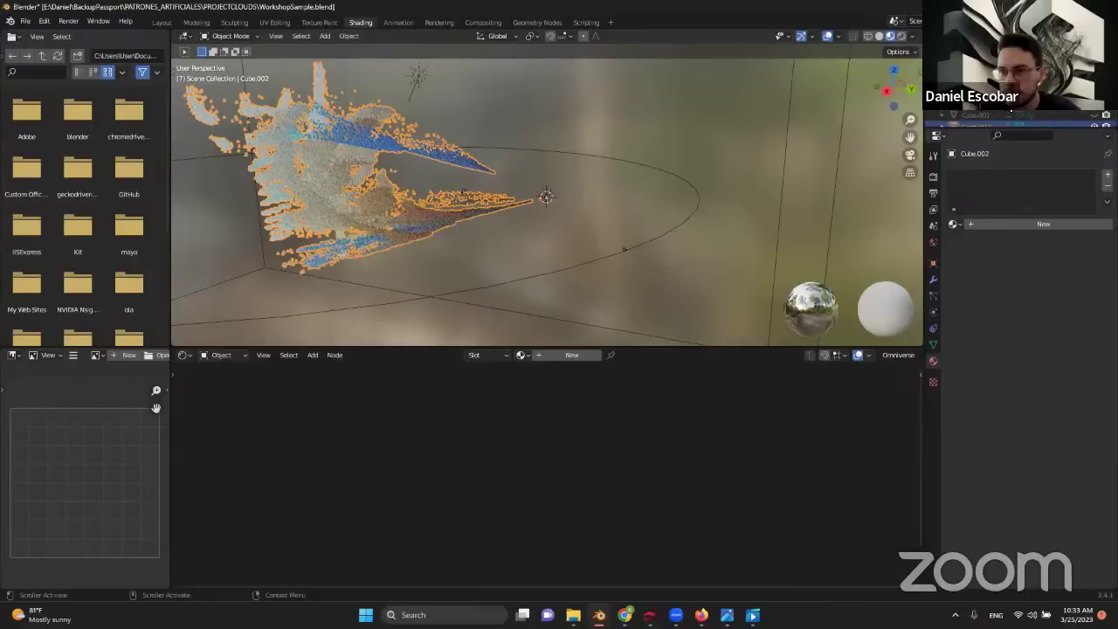
click(1010, 124)
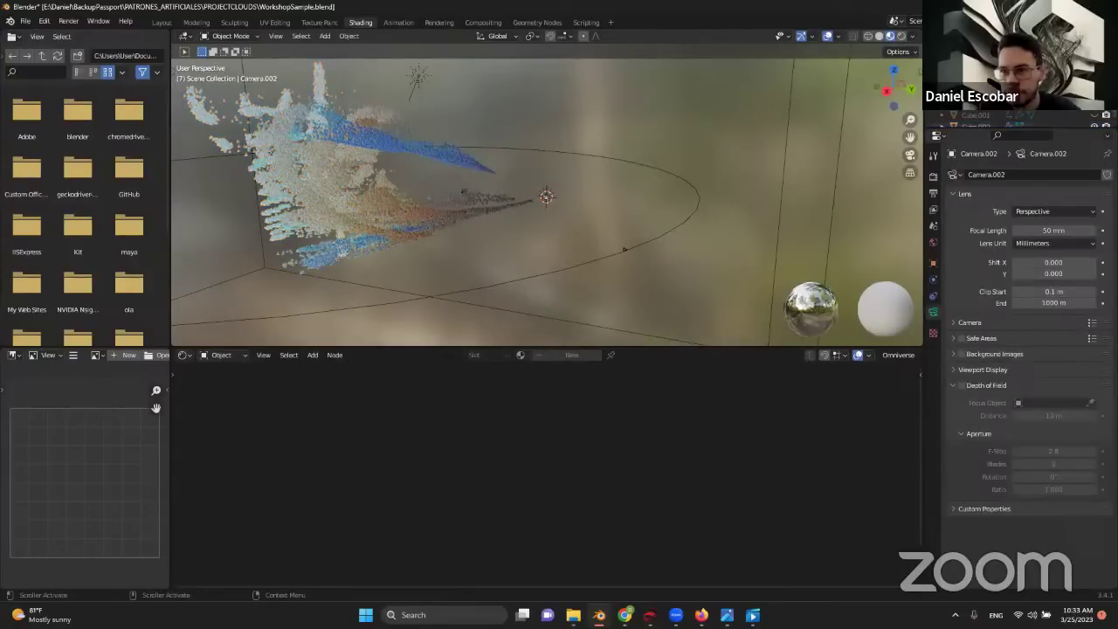
scroll(978, 112, down, 2)
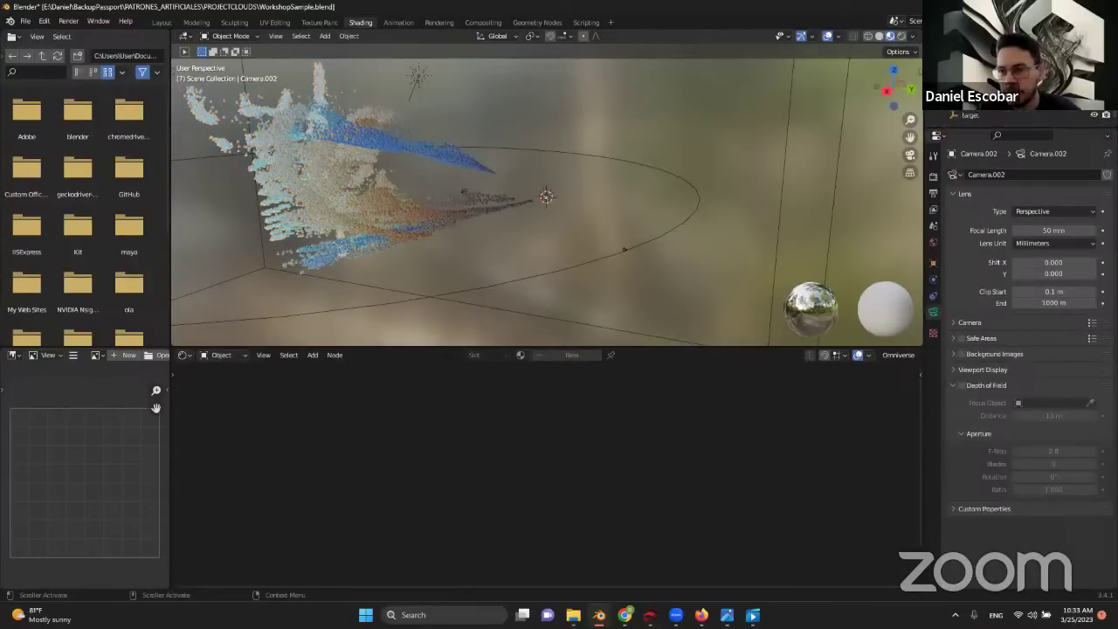
click(1005, 100)
key(Home)
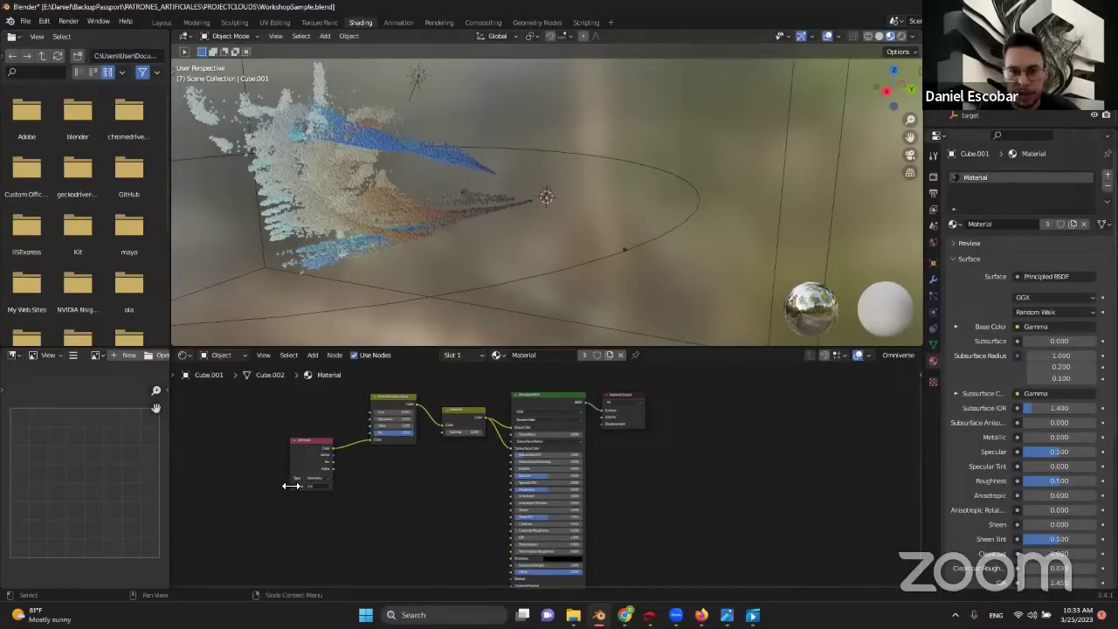
middle_drag(399, 460, 418, 477)
scroll(619, 472, up, 1)
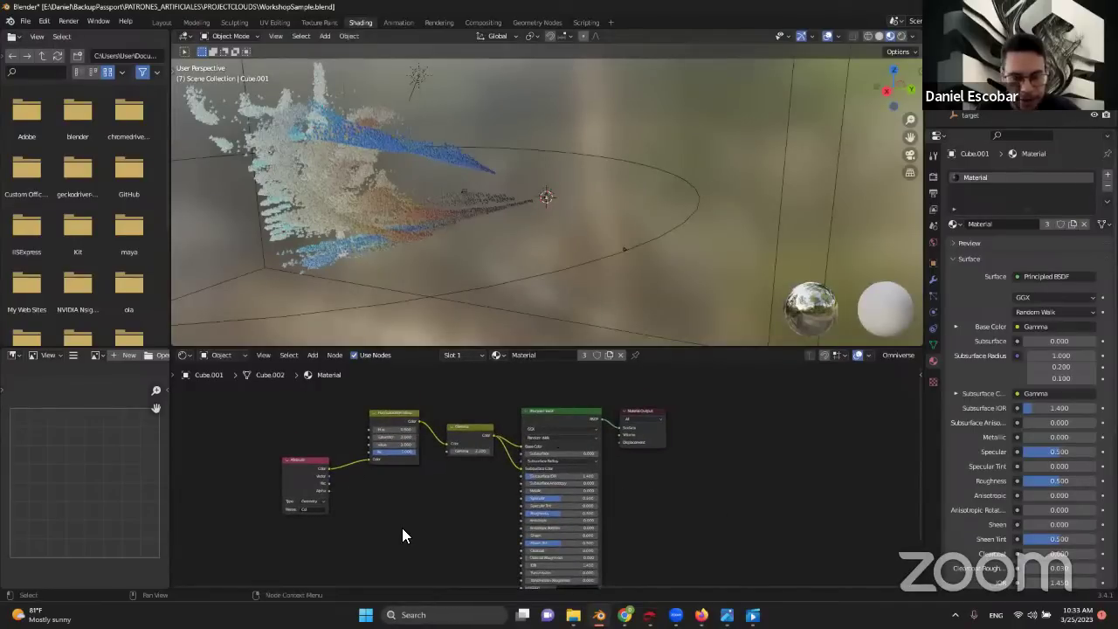
scroll(436, 466, up, 2)
middle_drag(411, 479, 510, 451)
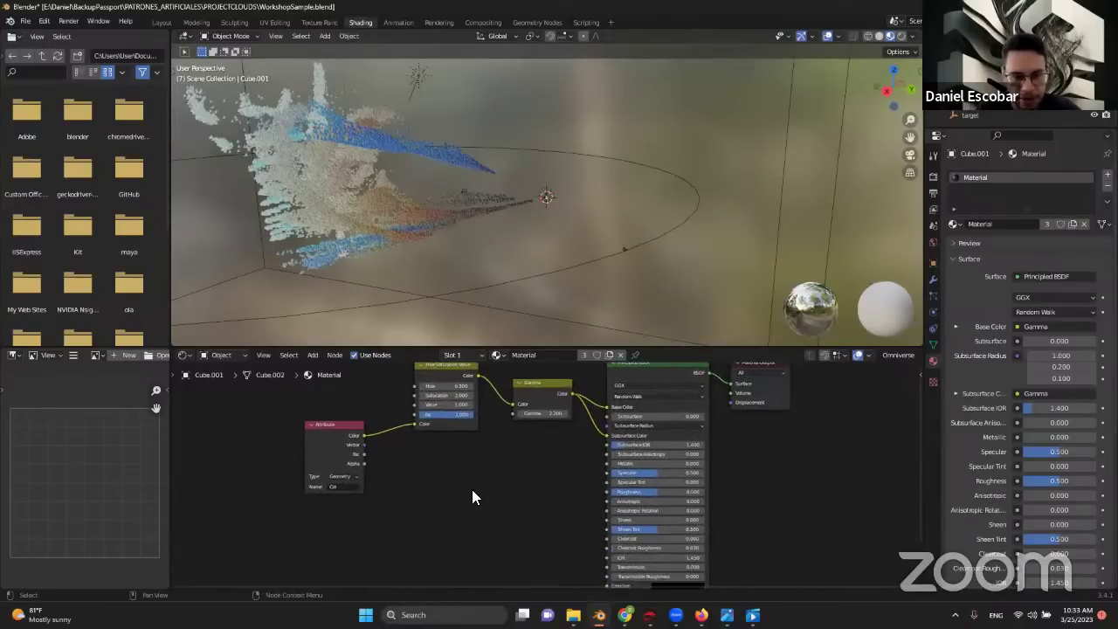
key(shift+a)
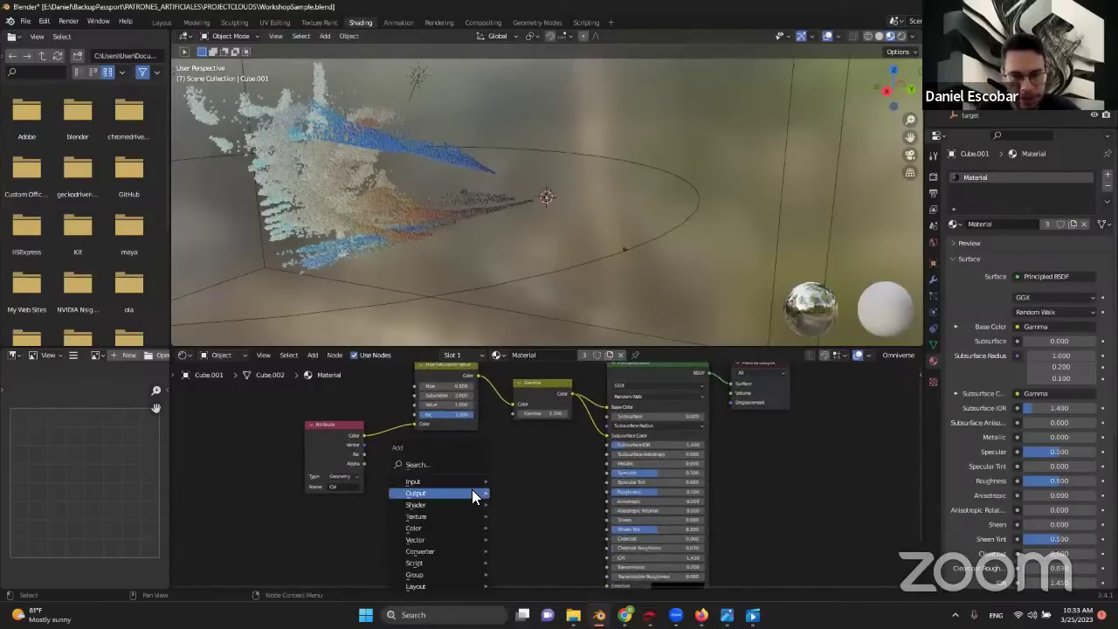
click(433, 464)
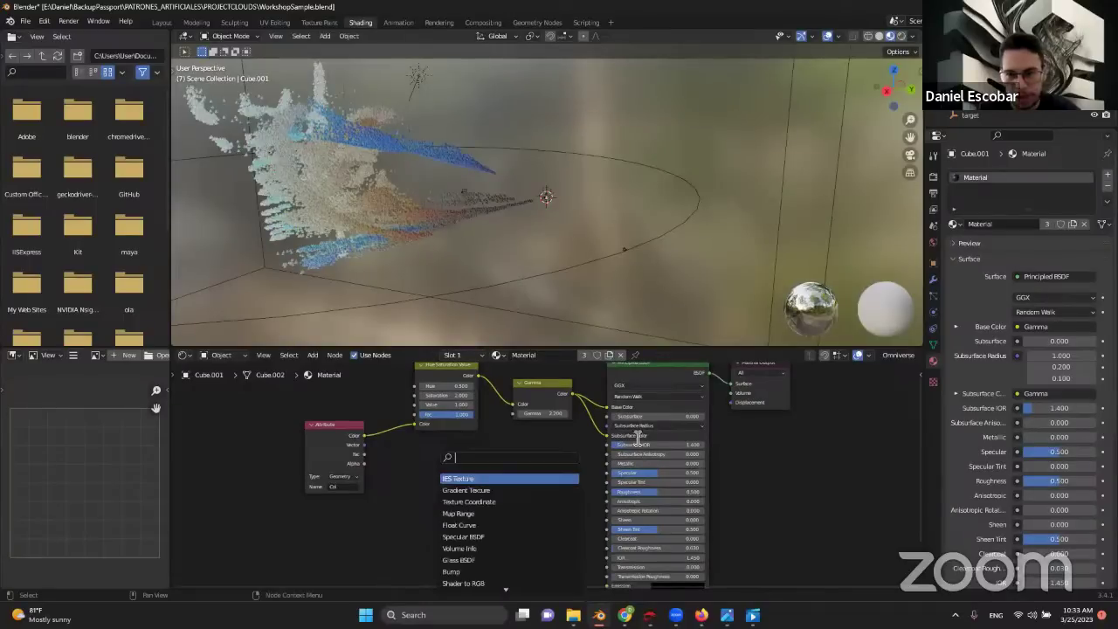
key(Escape)
- Set the saturation of the material's Hue Saturation Value node to 1.8
scroll(562, 436, right, 5)
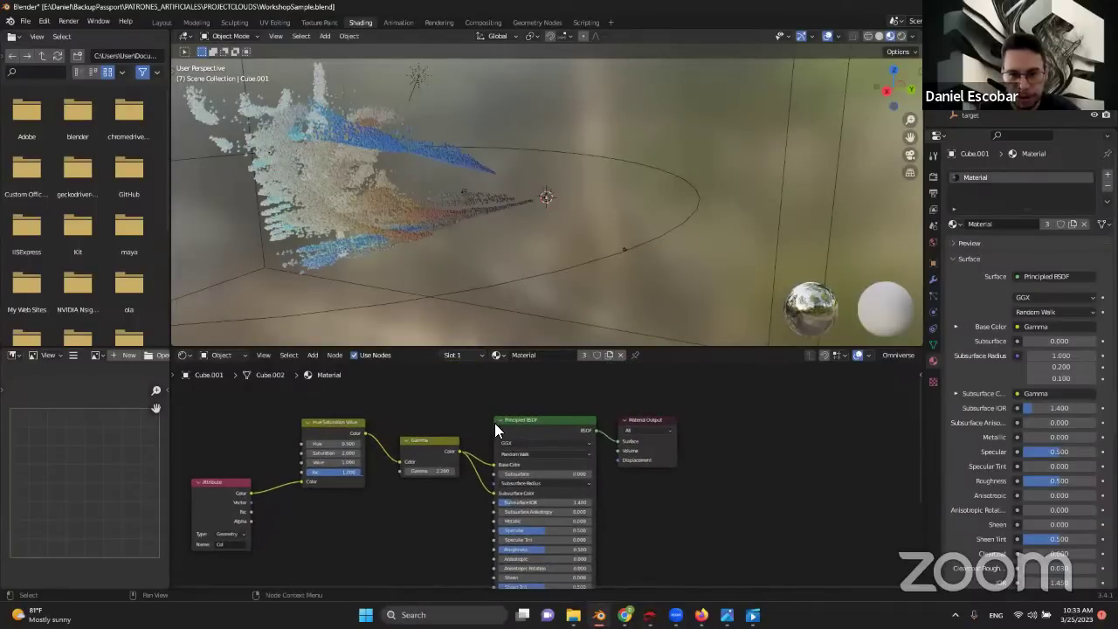
scroll(522, 418, up, 2)
scroll(522, 412, up, 1)
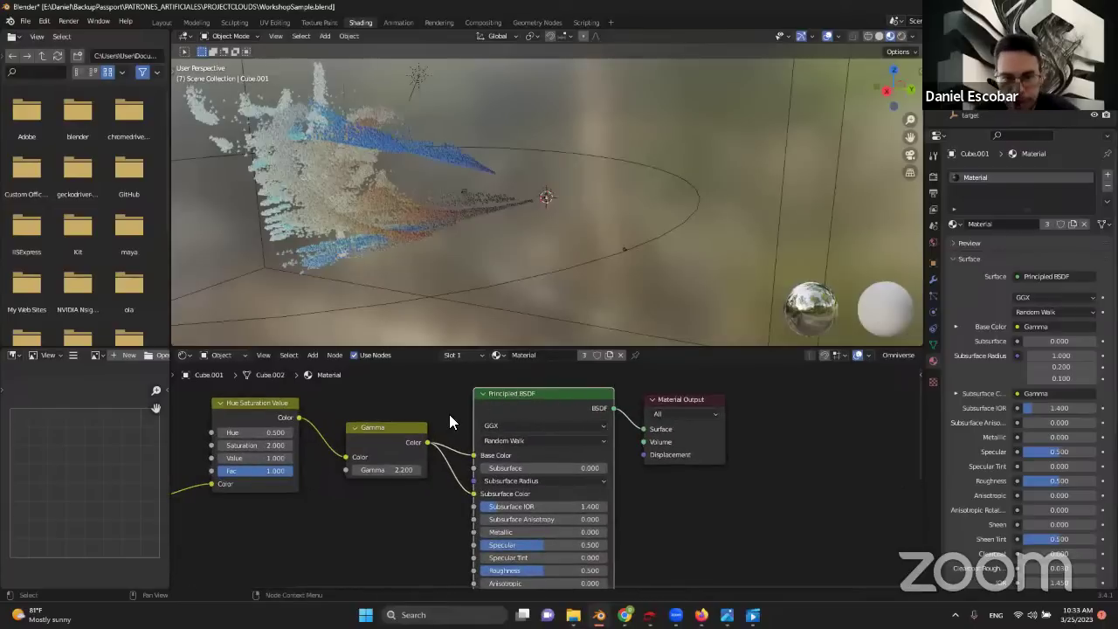
scroll(449, 414, left, 5)
click(529, 407)
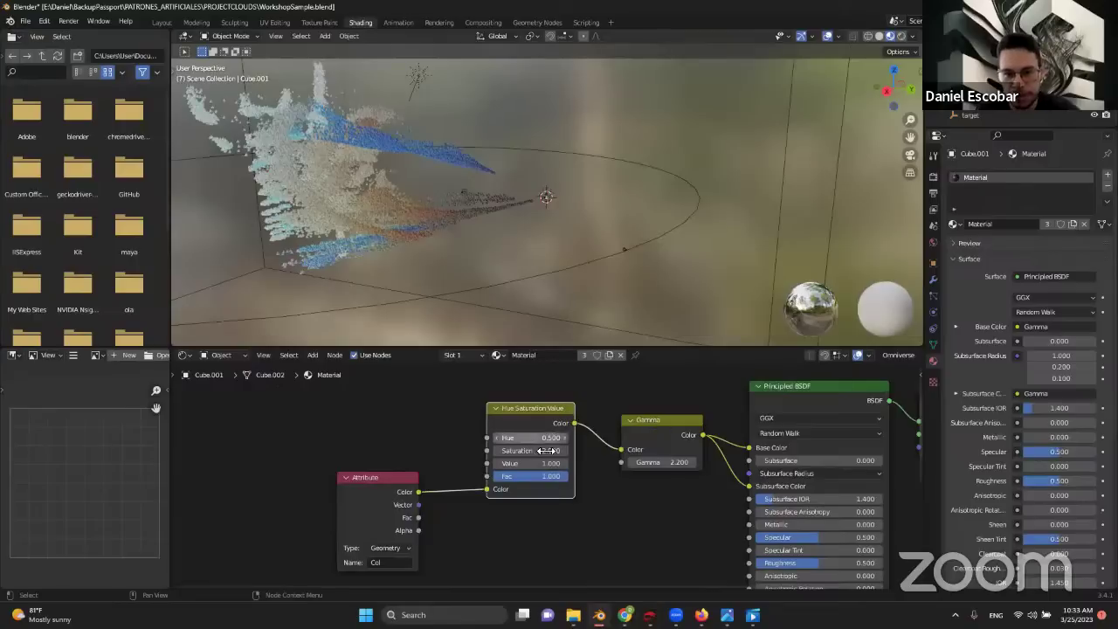
scroll(533, 457, up, 1)
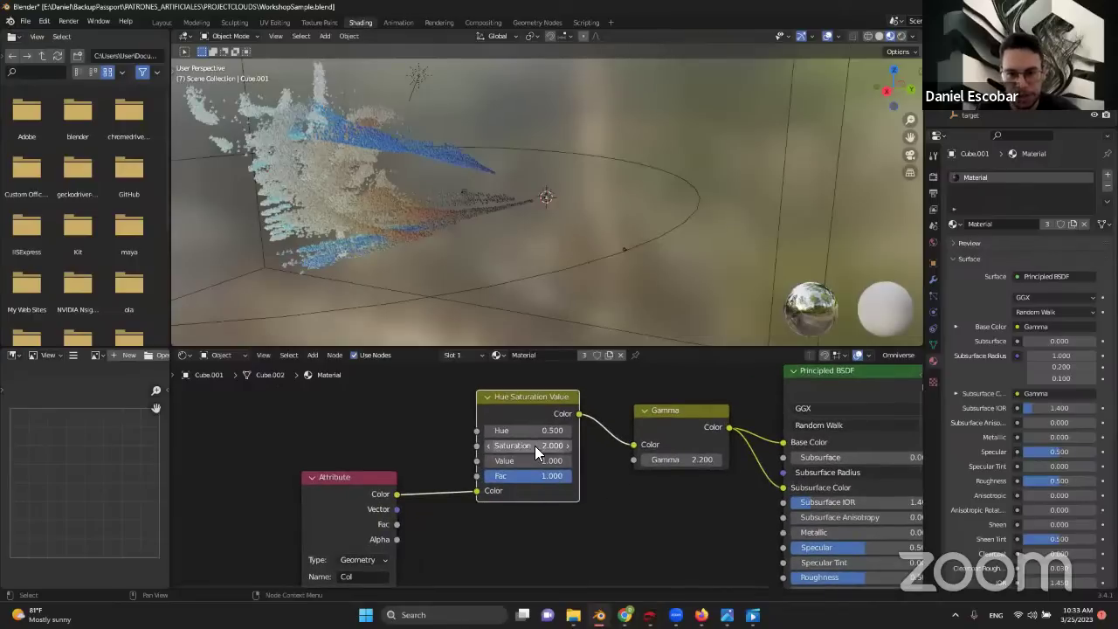
scroll(411, 291, up, 4)
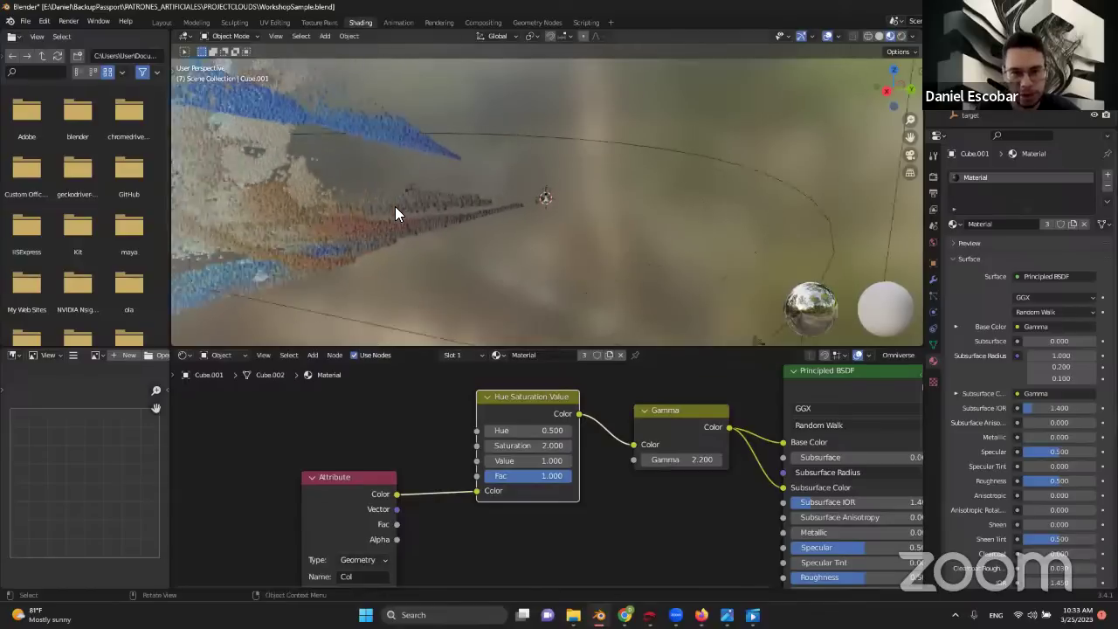
middle_drag(395, 213, 314, 228)
key(ctrl+z)
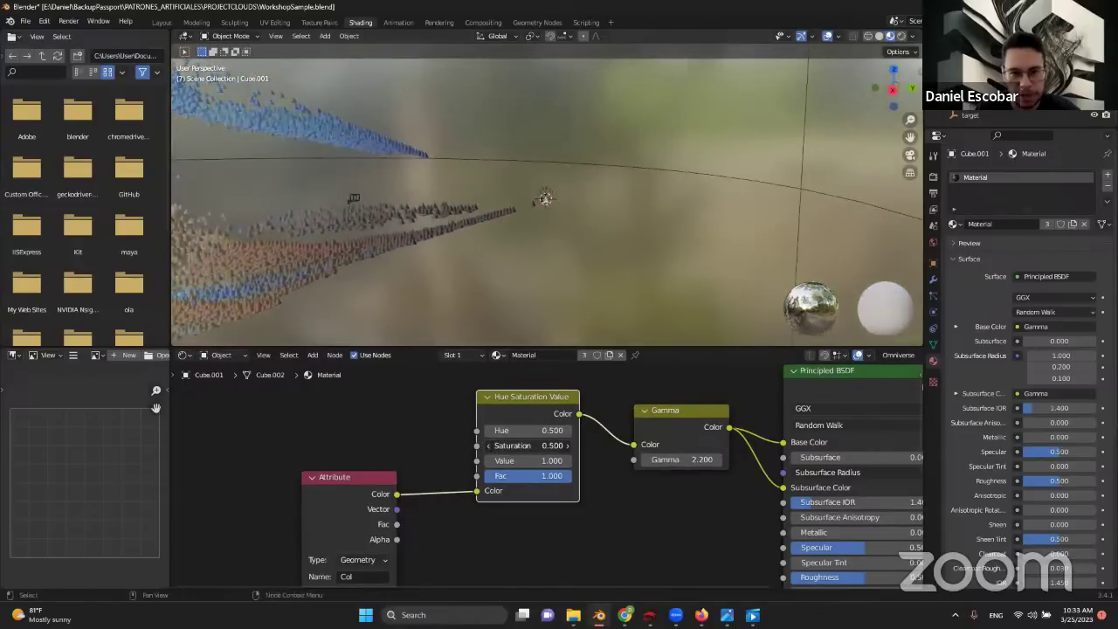
drag(524, 445, 559, 446)
- Select the Attribute node to examine its geometry attribute Col, and inspect the cloud's colours from several angles
middle_drag(410, 516, 460, 466)
scroll(460, 466, up, 1)
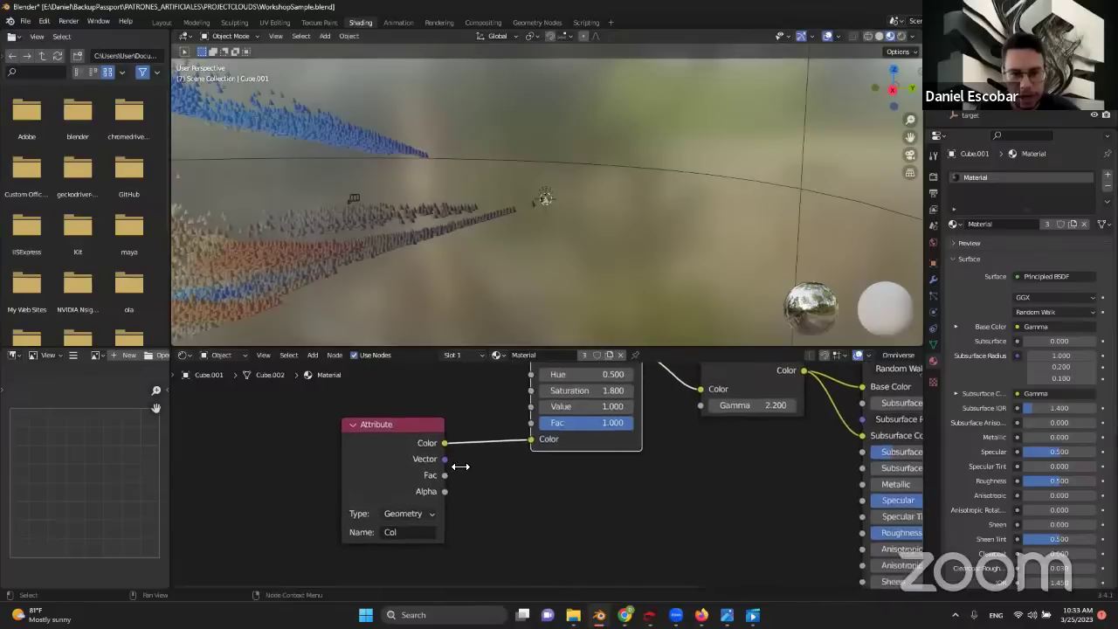
scroll(461, 466, down, 1)
drag(406, 428, 407, 414)
middle_drag(424, 452, 424, 430)
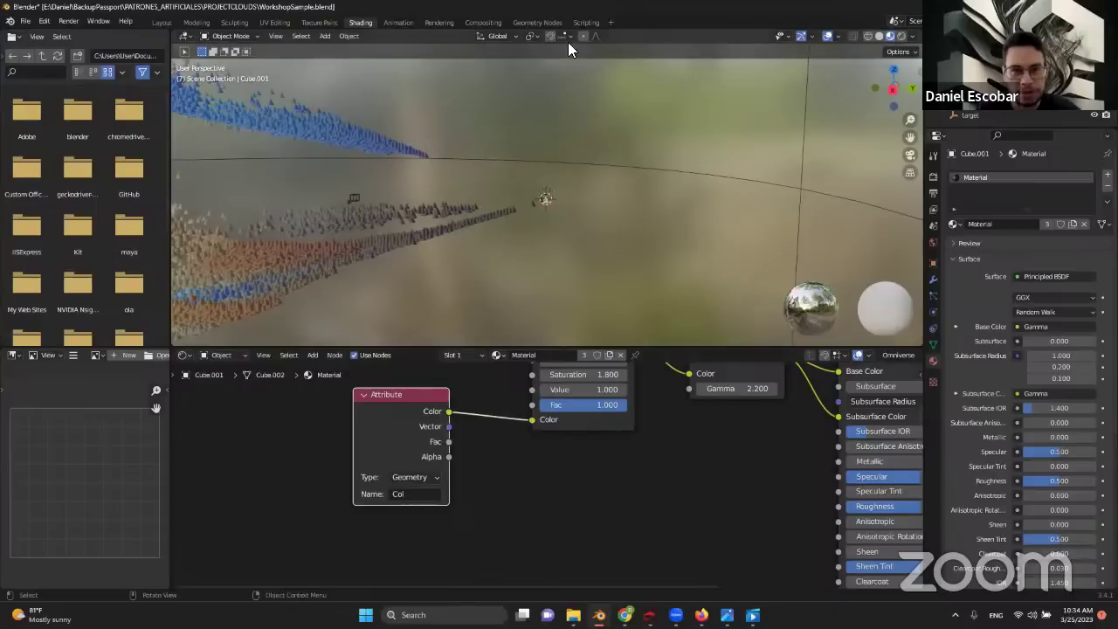
middle_drag(469, 210, 341, 236)
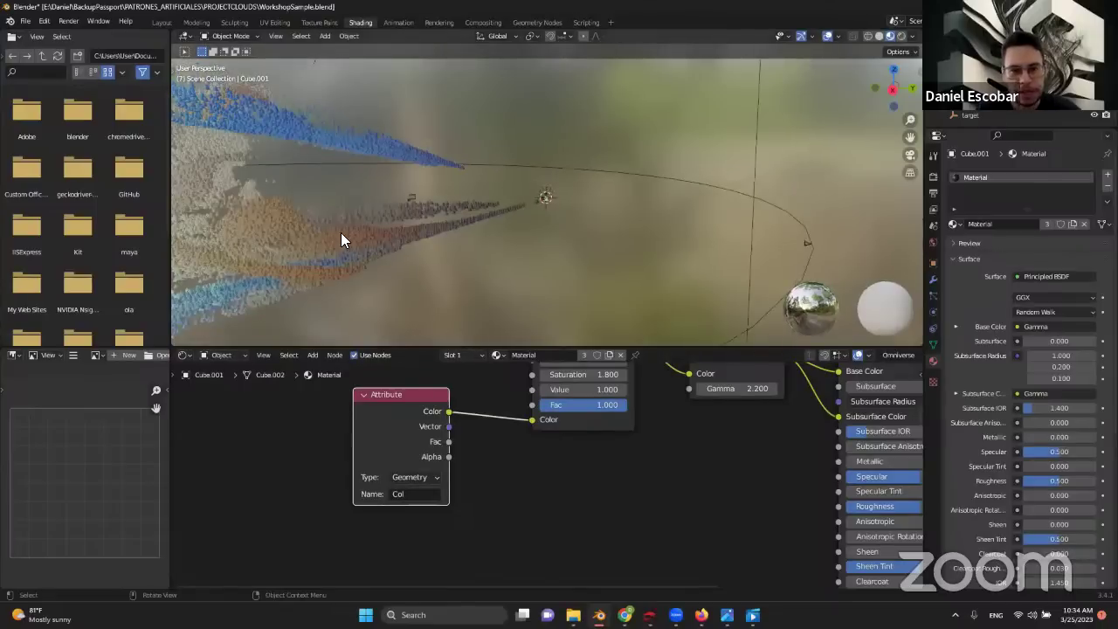
mouse_move(503, 194)
middle_down()
mouse_move(449, 200)
mouse_move(454, 187)
mouse_move(400, 200)
mouse_move(437, 220)
mouse_move(374, 210)
mouse_move(539, 237)
mouse_move(501, 212)
middle_up()
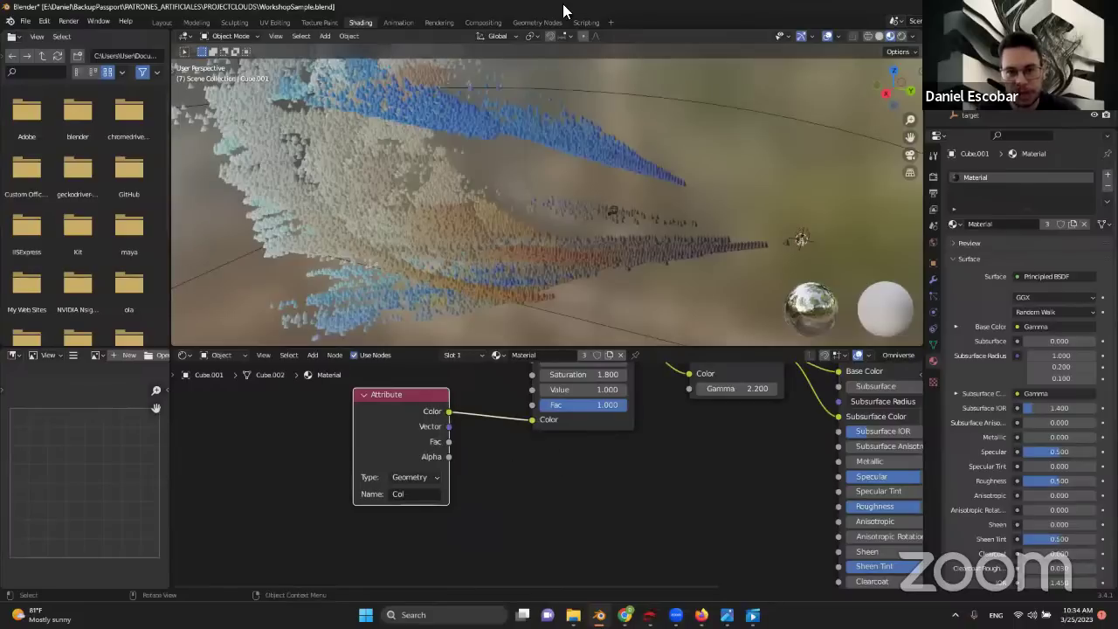
- Widen the spreadsheet in the Geometry Nodes workspace to examine the Col attribute's values, and return to the Shading workspace
click(536, 22)
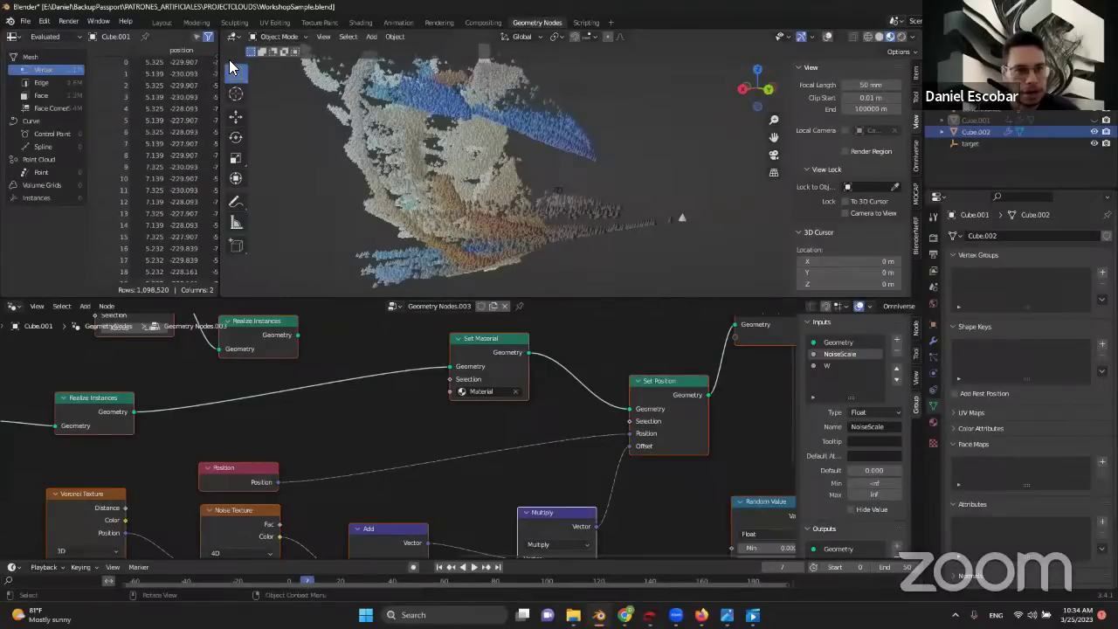
drag(223, 68, 509, 77)
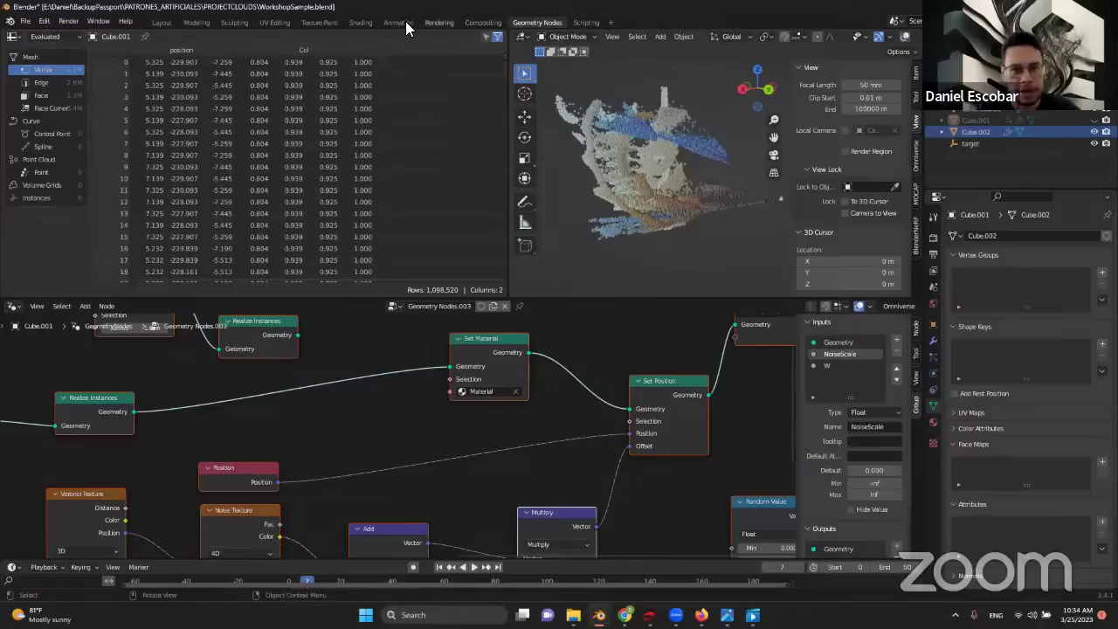
click(361, 23)
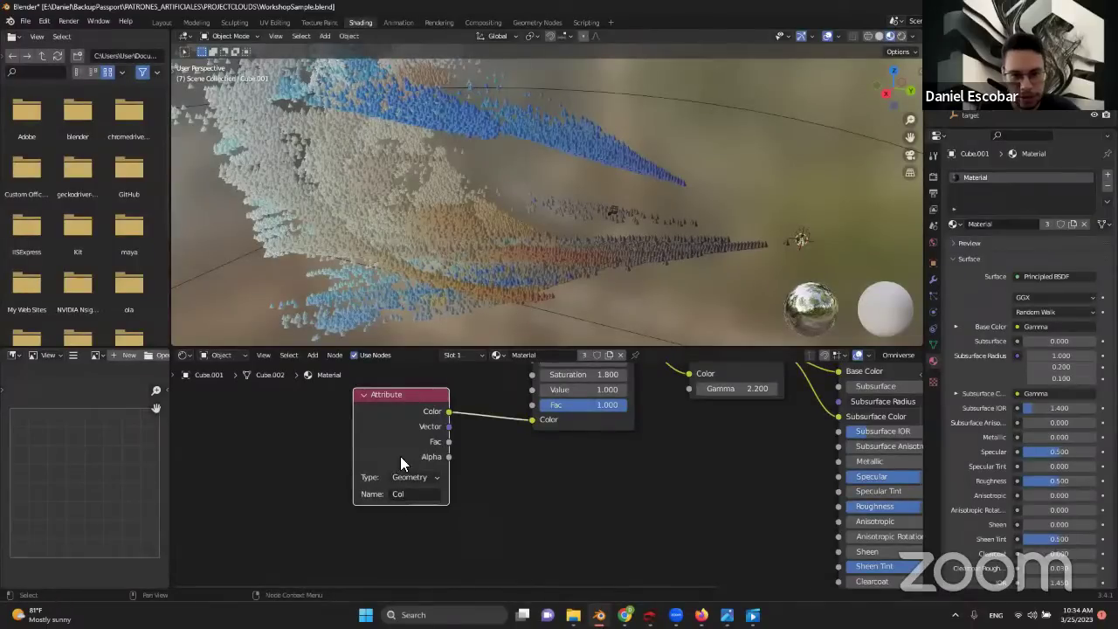
- Add a second Attribute node to the material, placed beside the existing Attribute node
scroll(658, 440, down, 3)
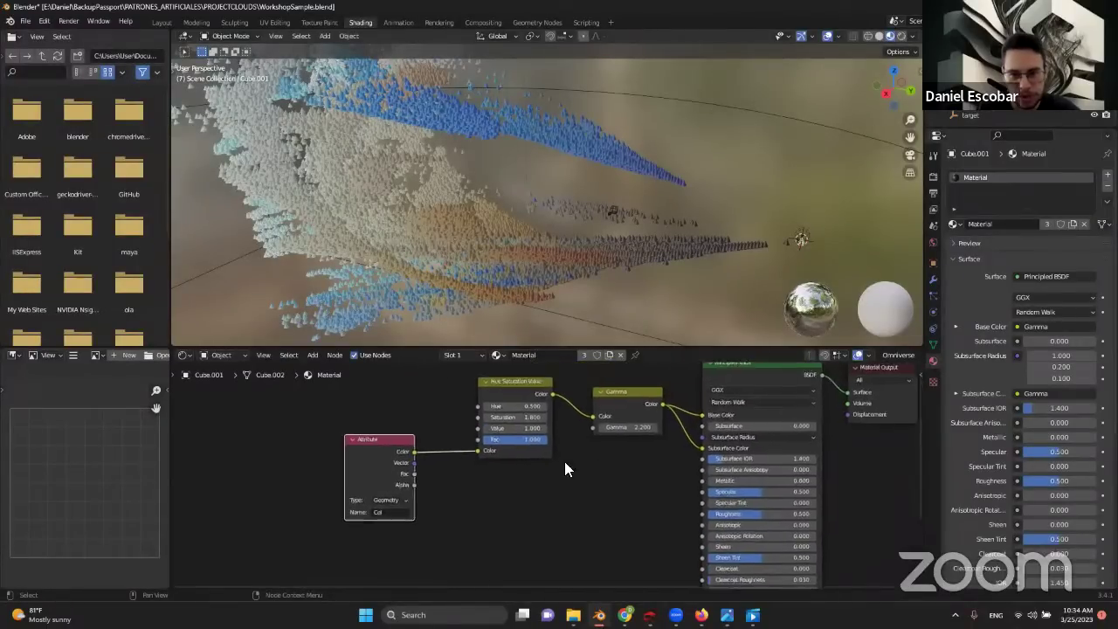
scroll(331, 463, up, 2)
middle_drag(332, 463, 458, 463)
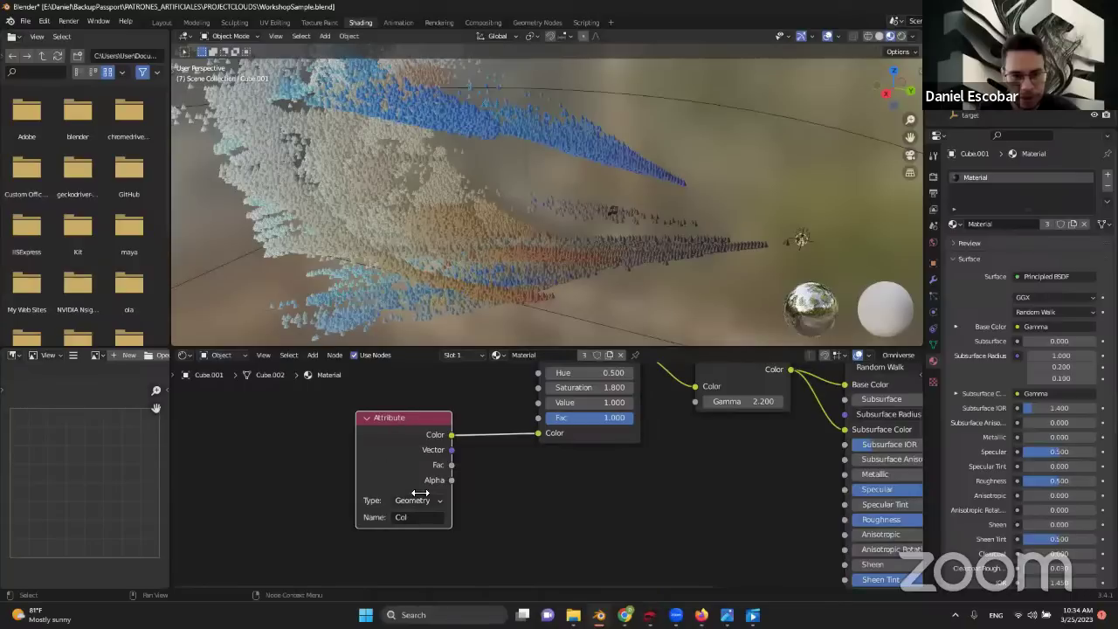
click(524, 503)
key(shift+a)
text(att)
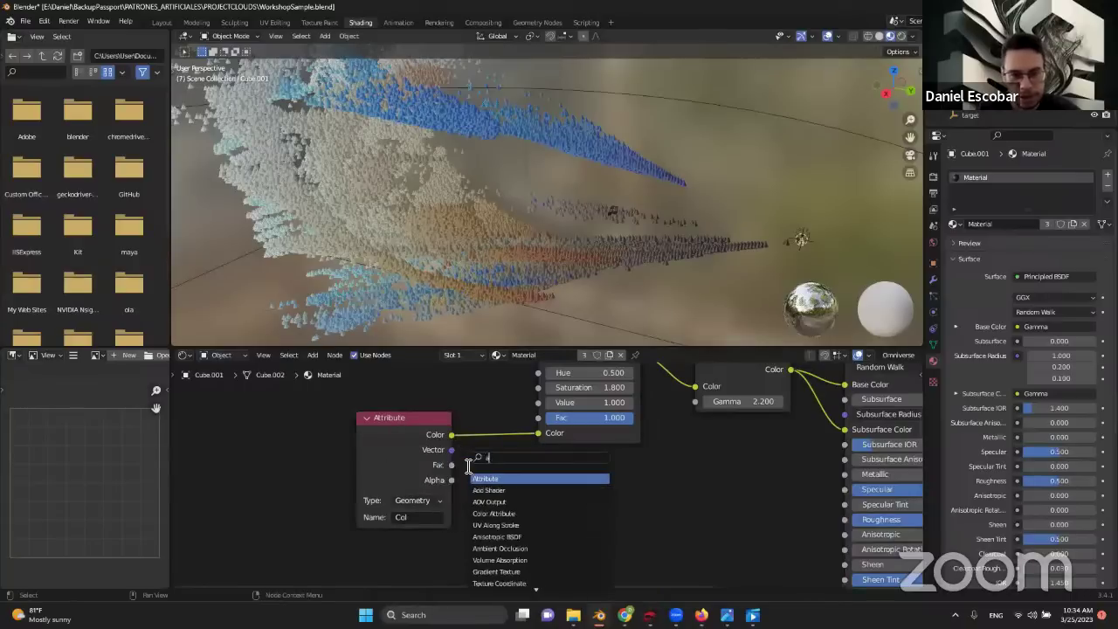
click(500, 479)
click(492, 466)
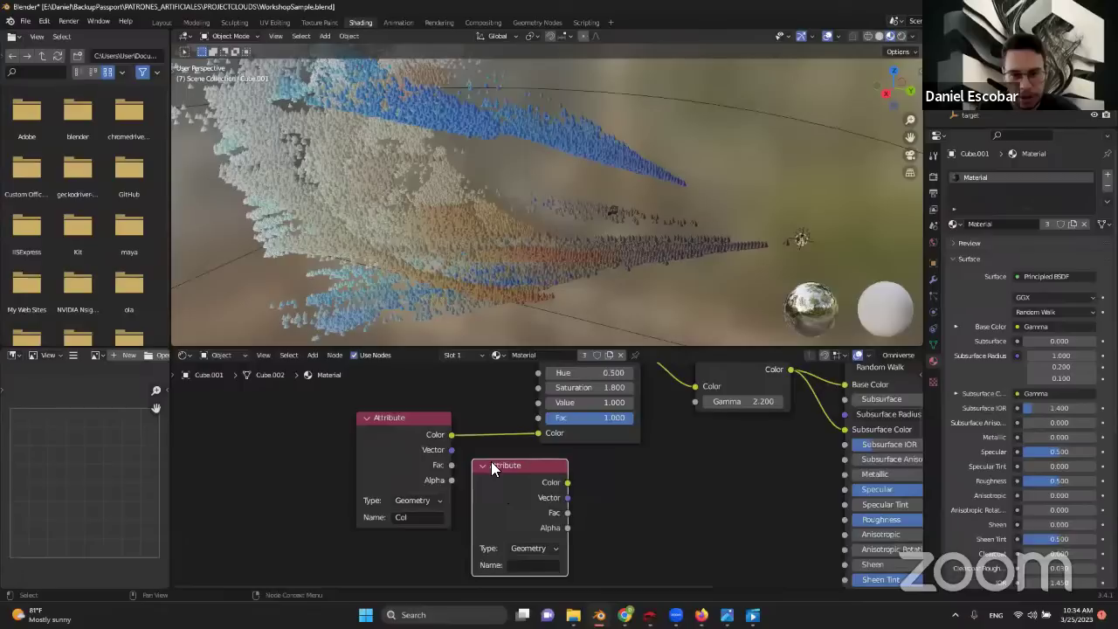
- Set the attribute name of the newly added Attribute node to Col
scroll(333, 422, down, 1)
middle_drag(332, 422, 319, 446)
scroll(319, 445, up, 1)
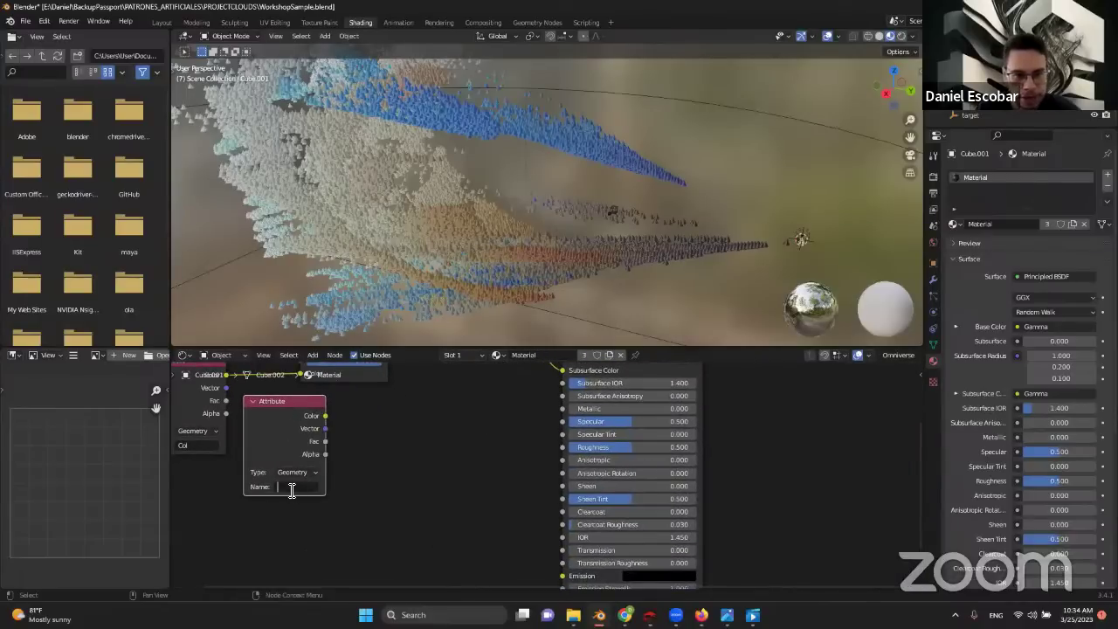
text(Co)
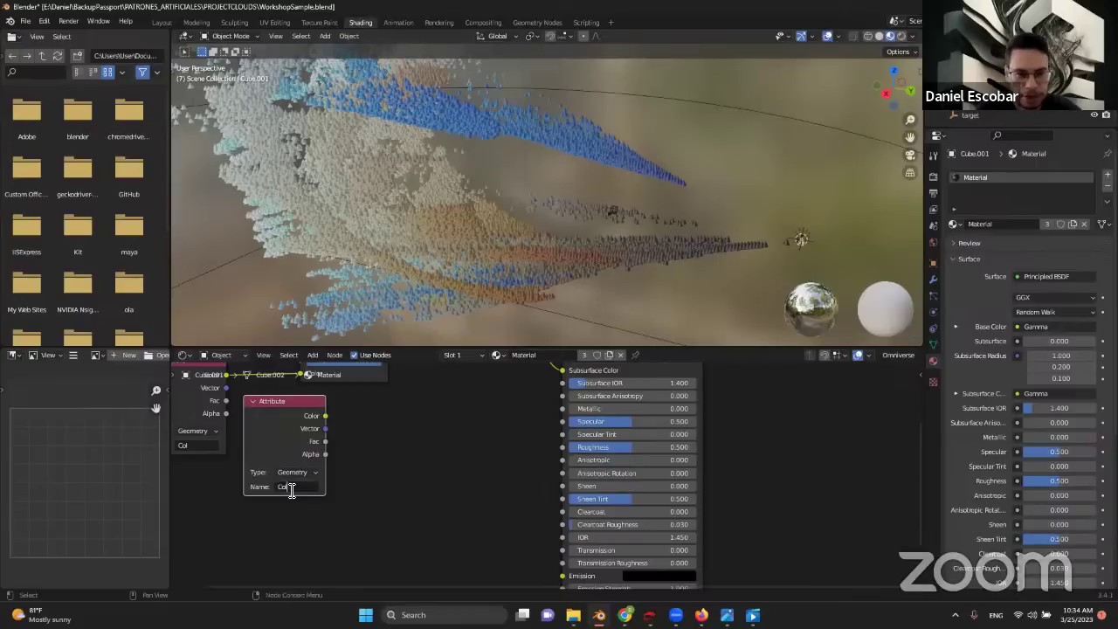
text(l)
key(Return)
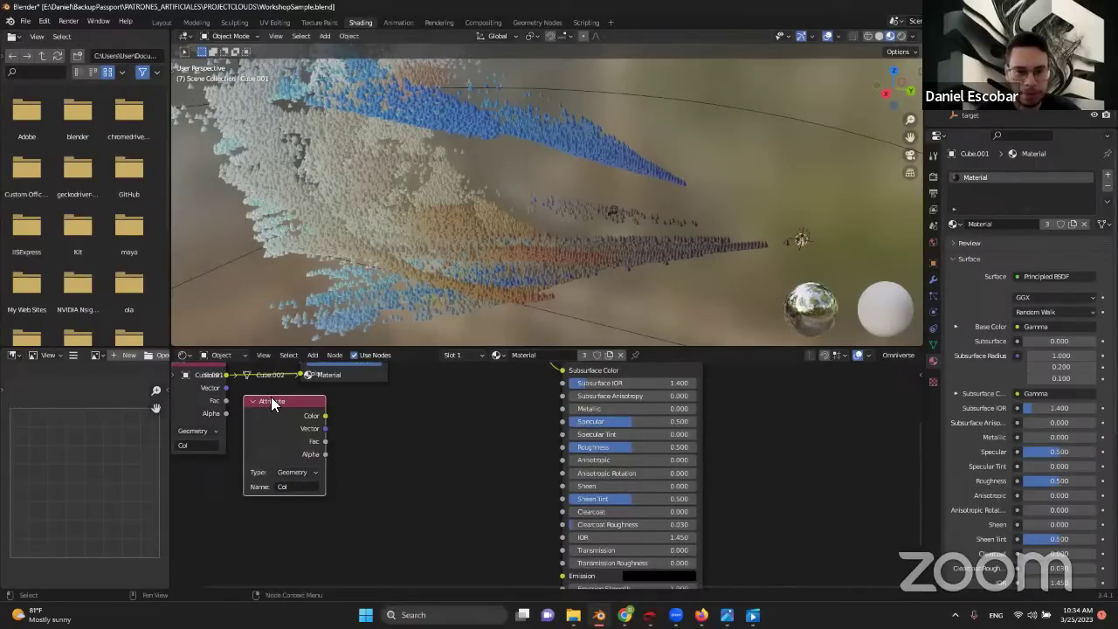
- Examine the Hue Saturation Value, Gamma and Principled BSDF chain, and inspect the coloured cloud from several angles
key(Home)
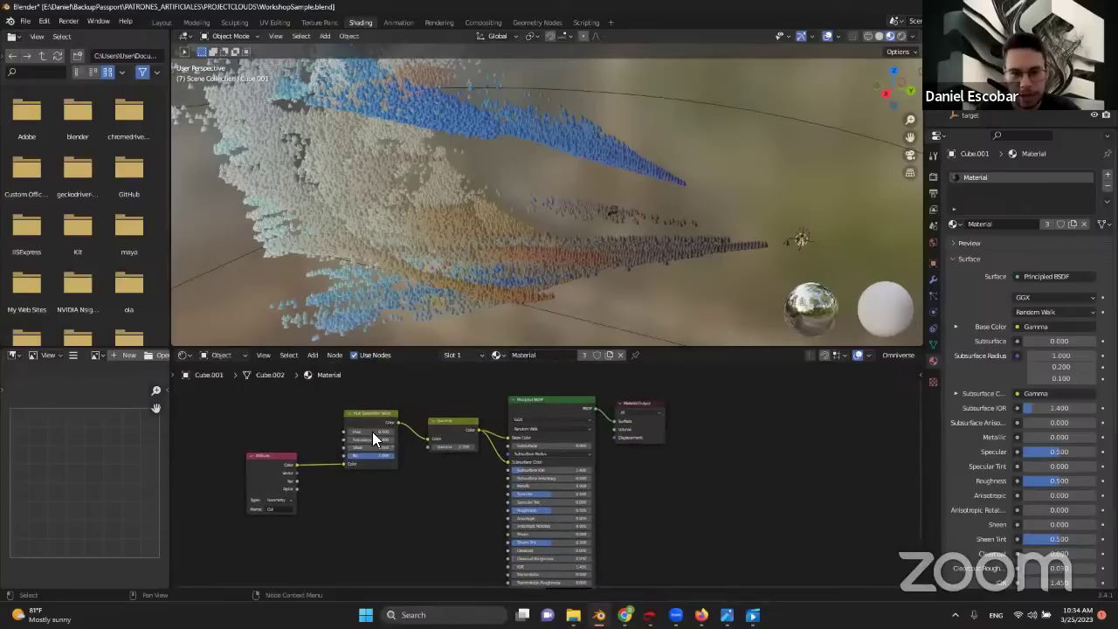
scroll(523, 400, up, 3)
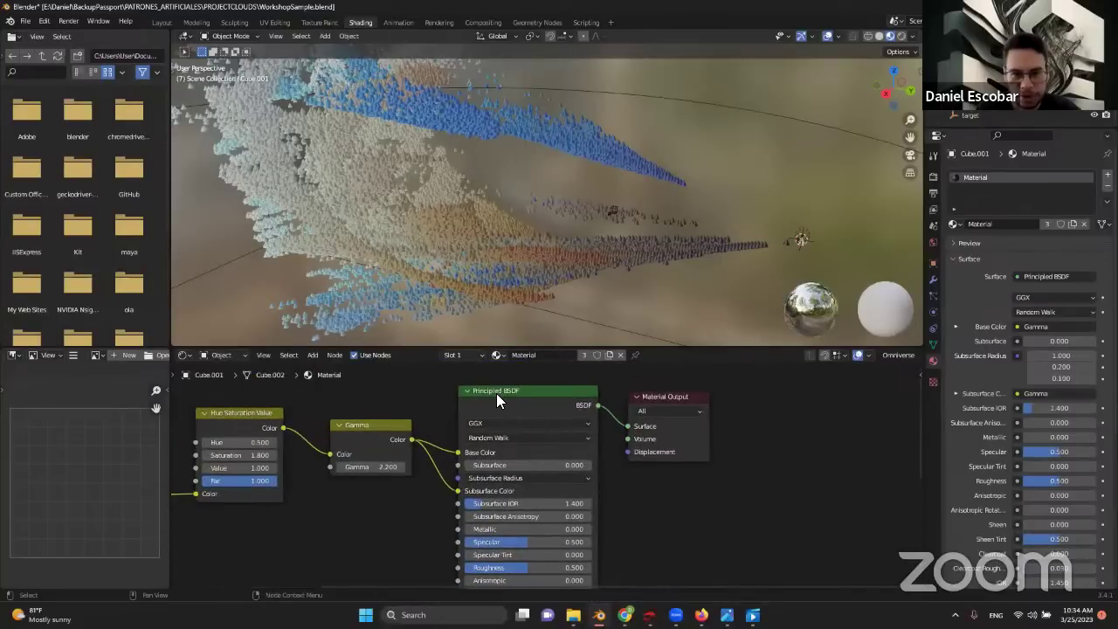
scroll(512, 391, down, 1)
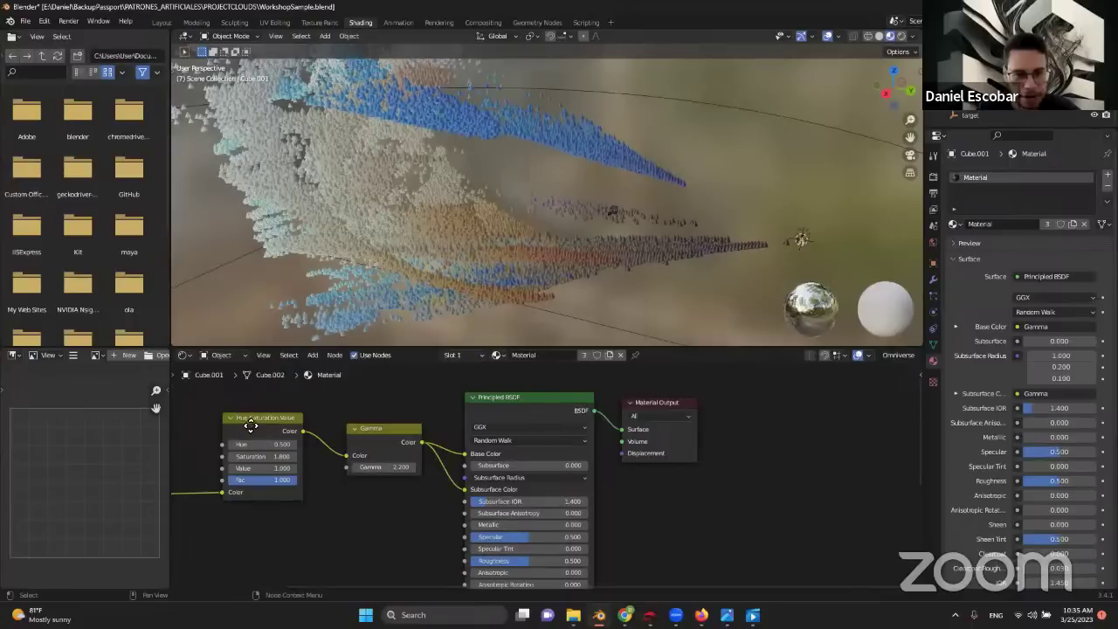
drag(250, 424, 251, 432)
drag(376, 428, 373, 434)
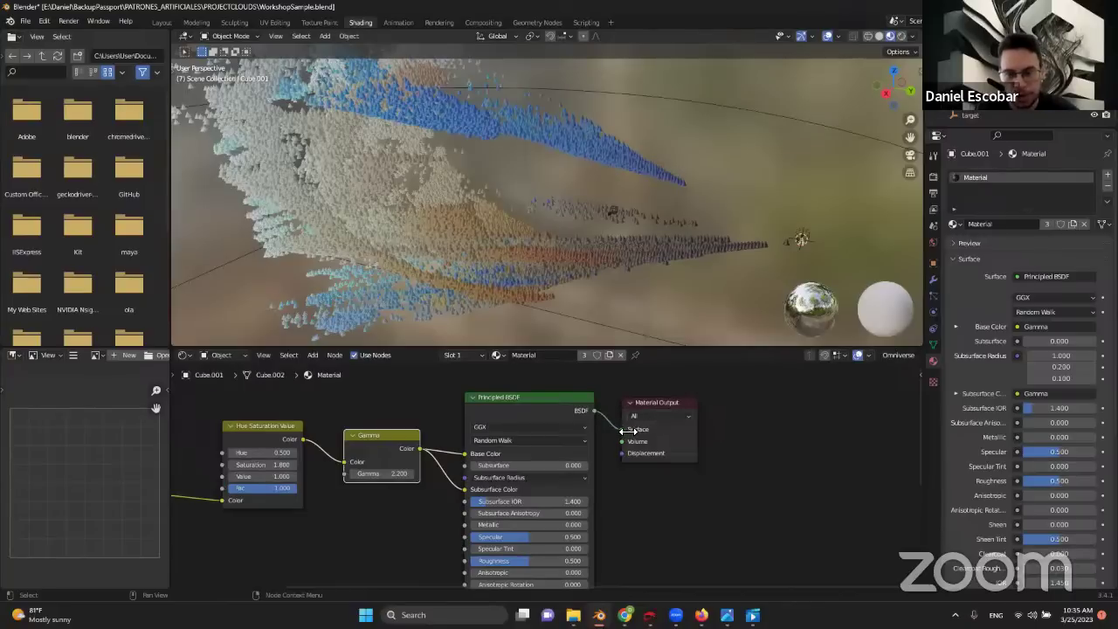
middle_drag(649, 234, 653, 381)
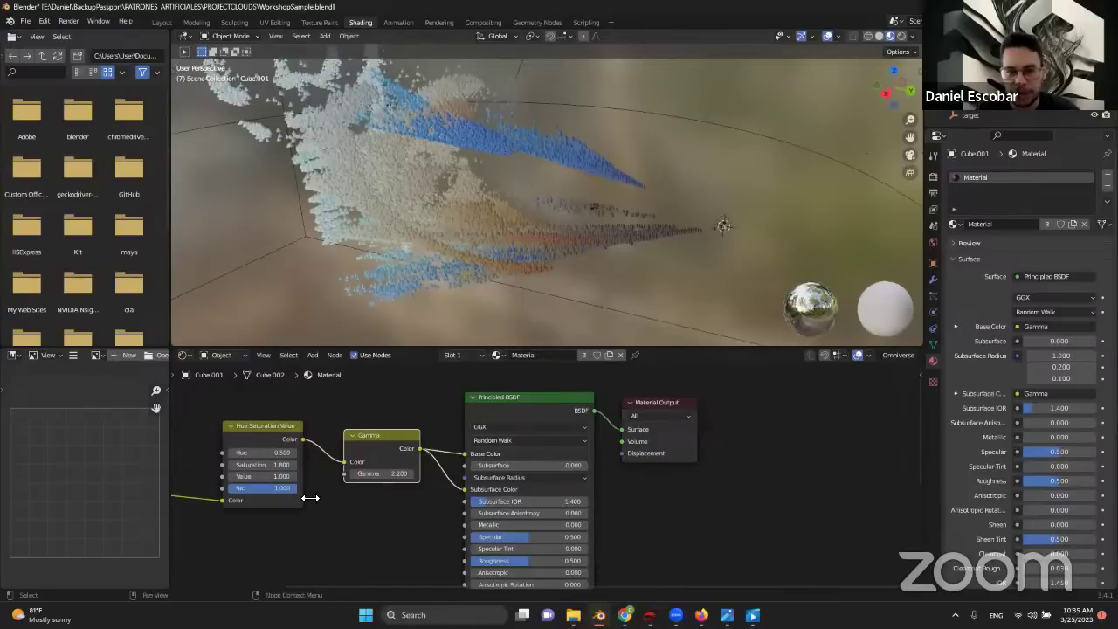
middle_drag(578, 199, 554, 220)
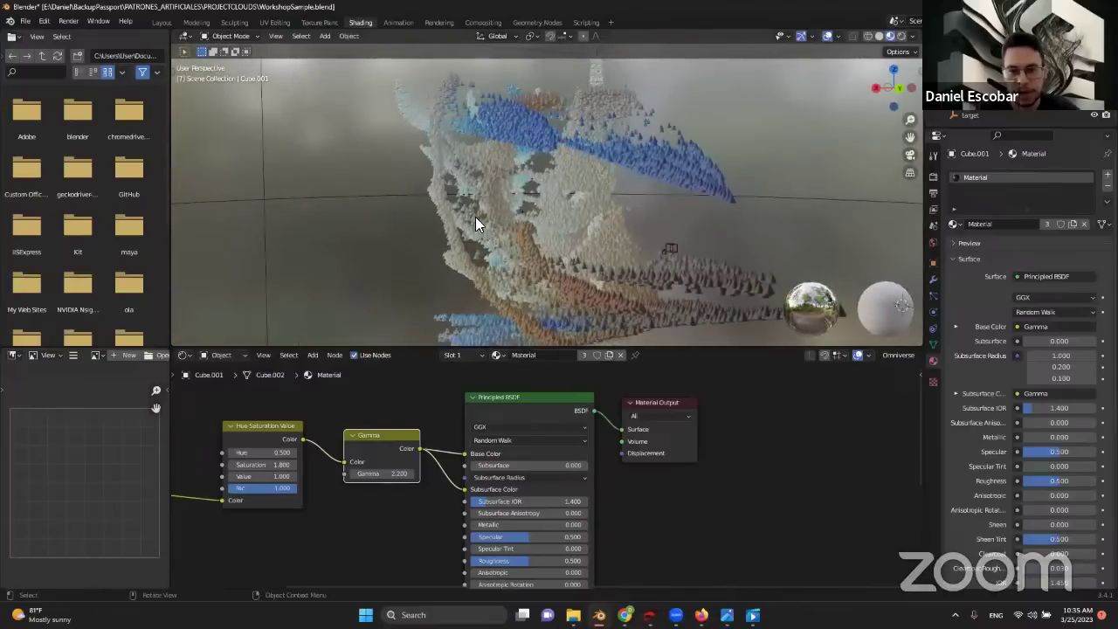
middle_drag(475, 224, 419, 130)
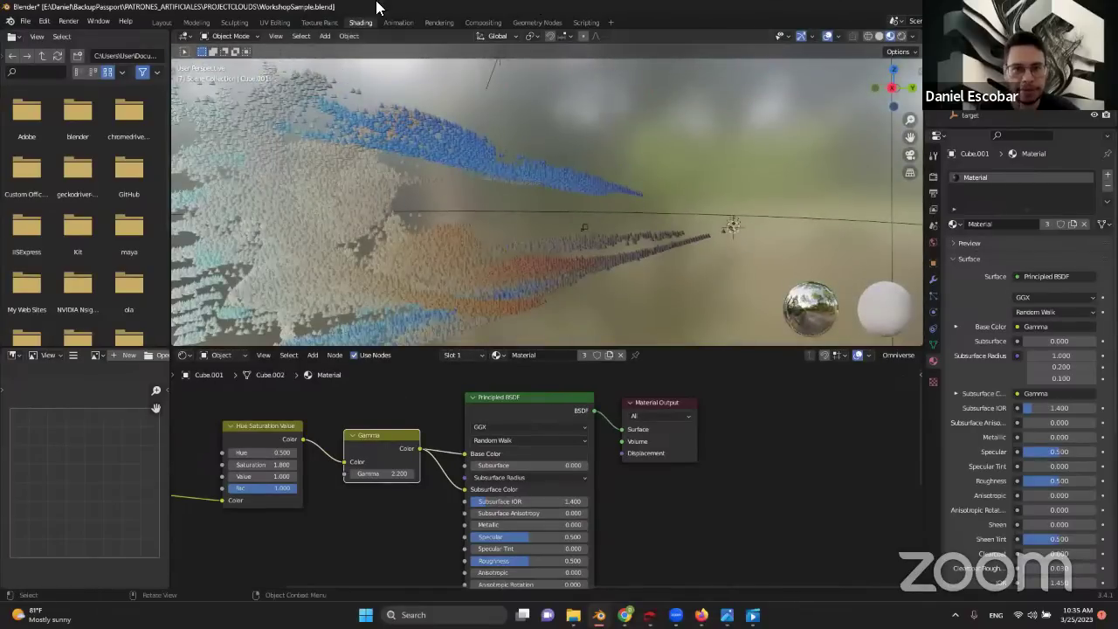
- Switch to the Geometry Nodes workspace and examine the materials available in the Set Material node, keeping Material assigned
click(534, 22)
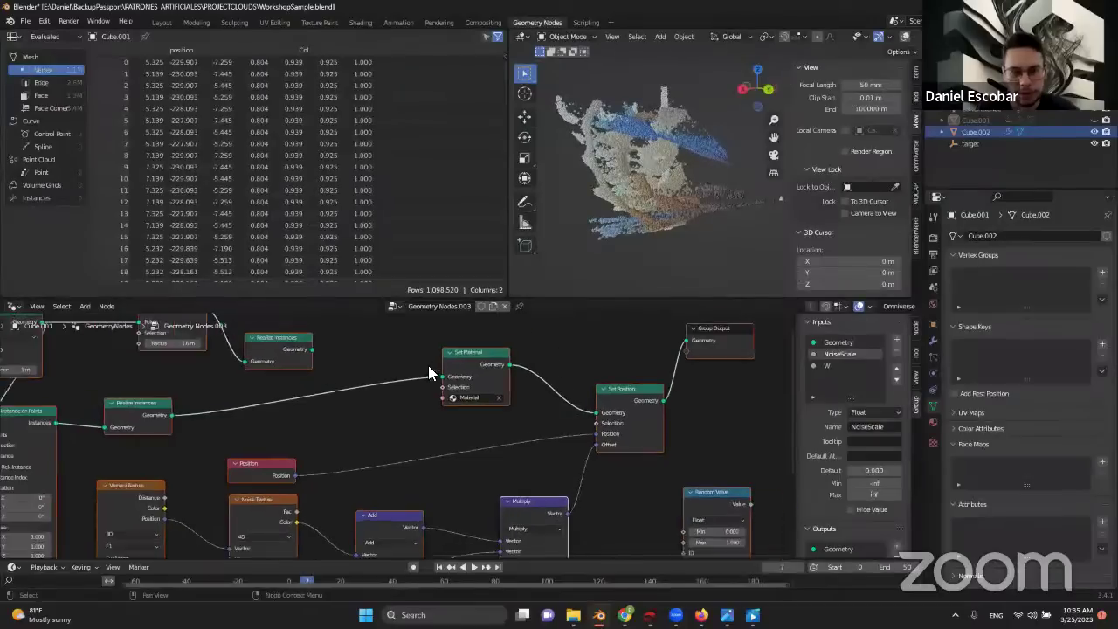
middle_drag(399, 398, 440, 385)
shift+scroll(492, 385, up, 1)
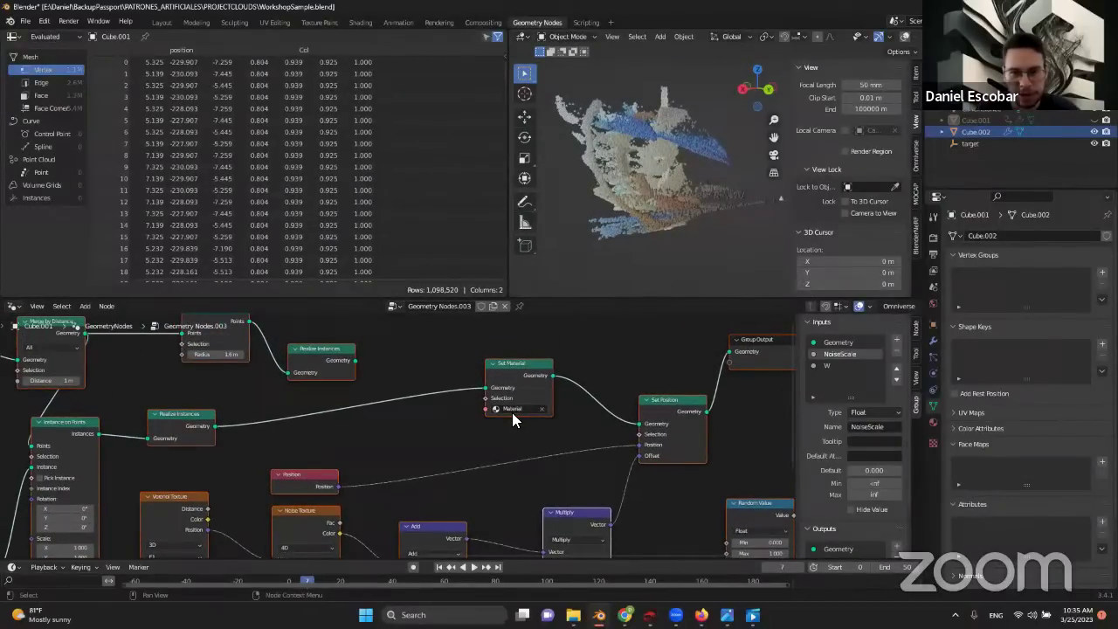
scroll(492, 351, up, 2)
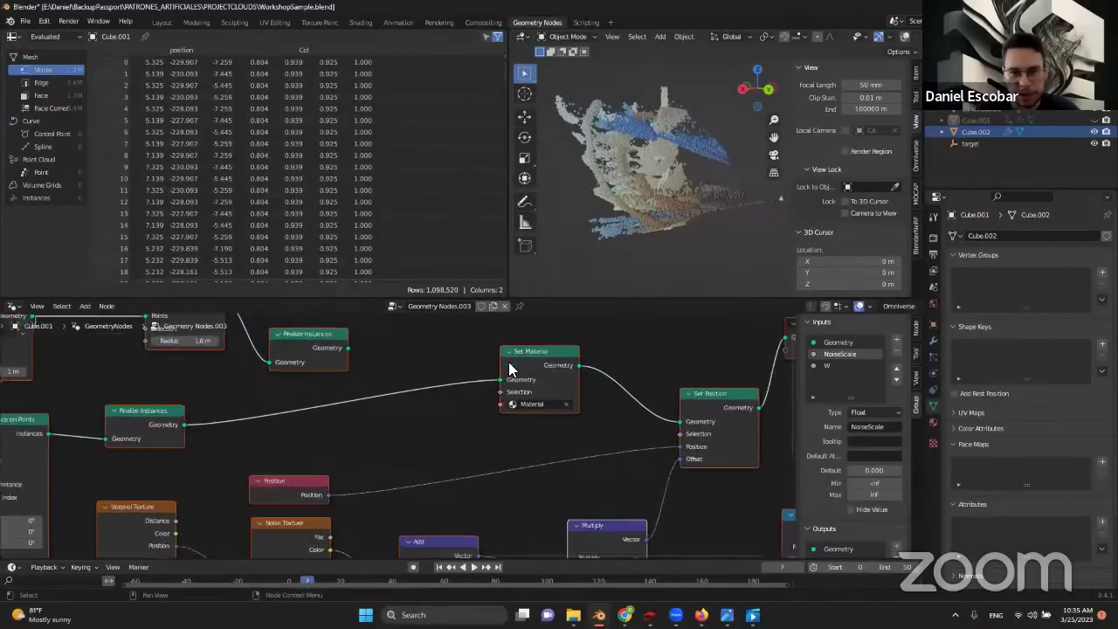
click(543, 402)
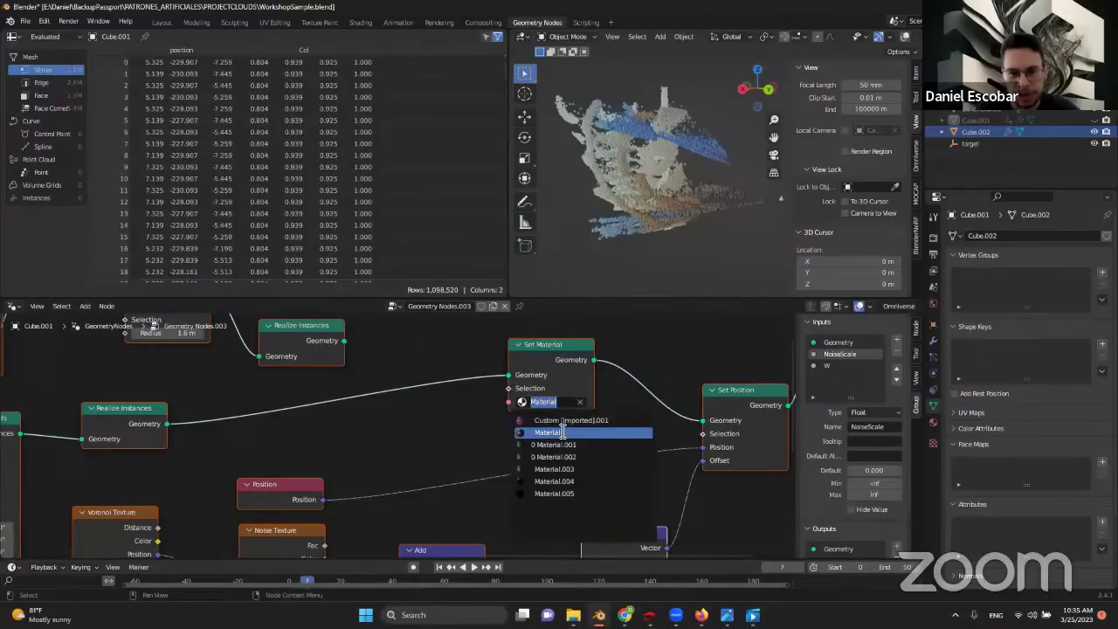
click(421, 430)
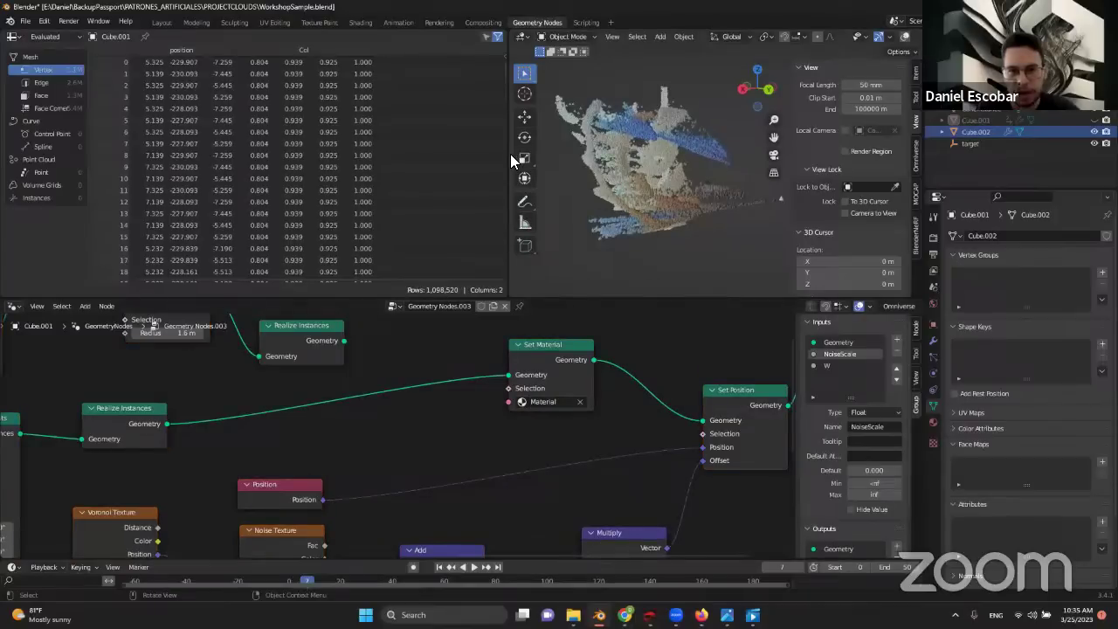
- Enlarge the 3D viewport by narrowing the spreadsheet, and move the Group Output node farther from the Set Position node
drag(510, 154, 187, 176)
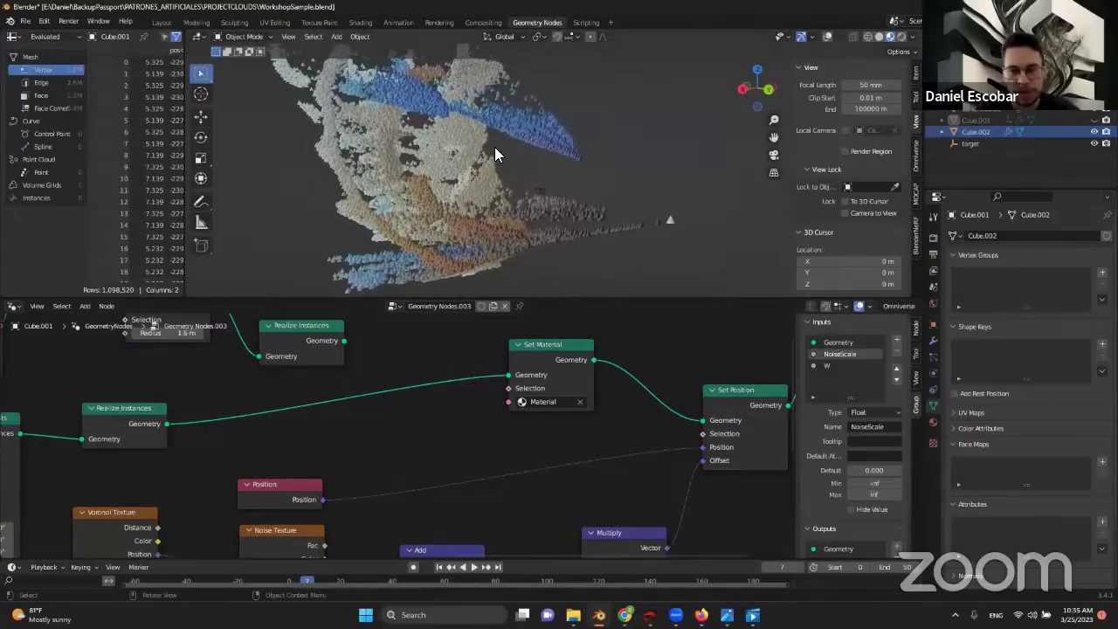
scroll(494, 146, down, 3)
middle_drag(571, 501, 452, 377)
scroll(474, 373, down, 2)
middle_drag(509, 348, 419, 382)
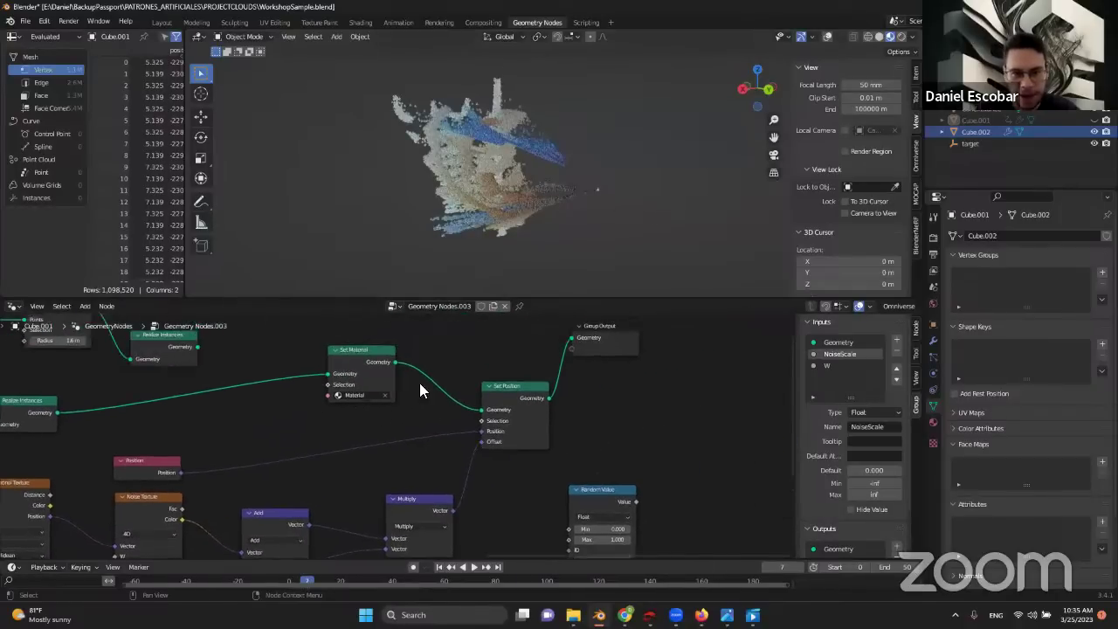
drag(634, 339, 668, 361)
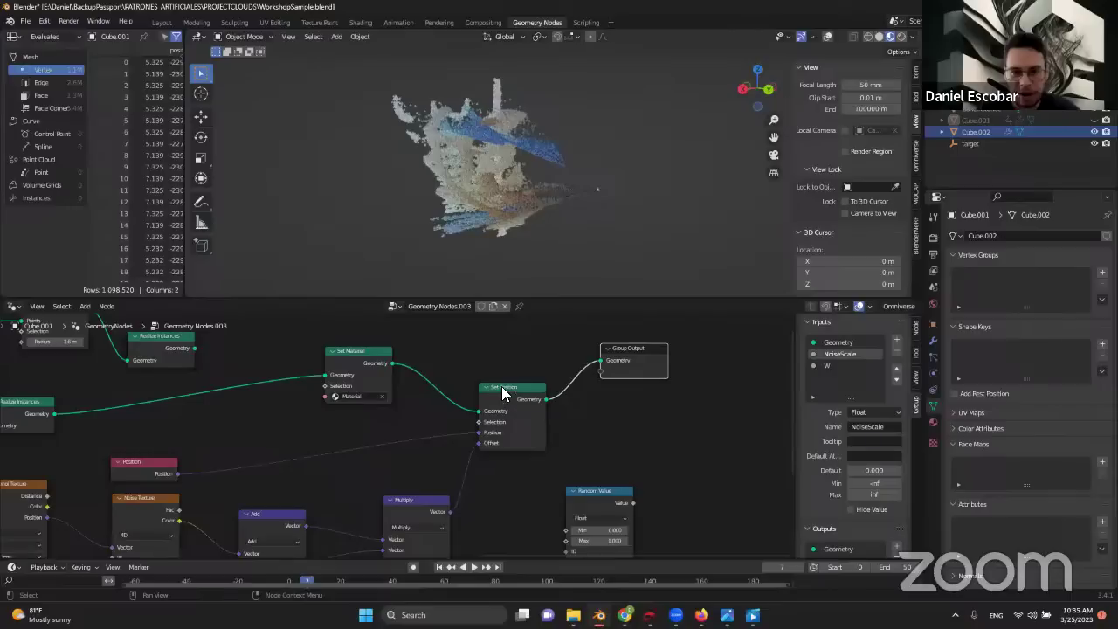
scroll(522, 379, up, 1)
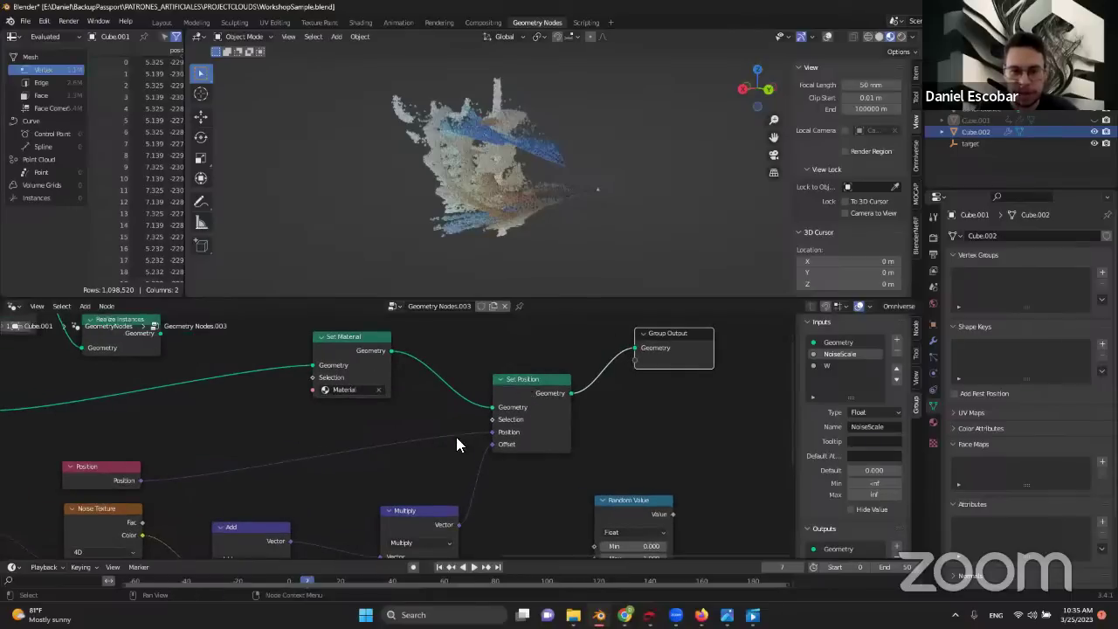
- Examine the Set Position node and the Position node that feeds its Position input
click(522, 377)
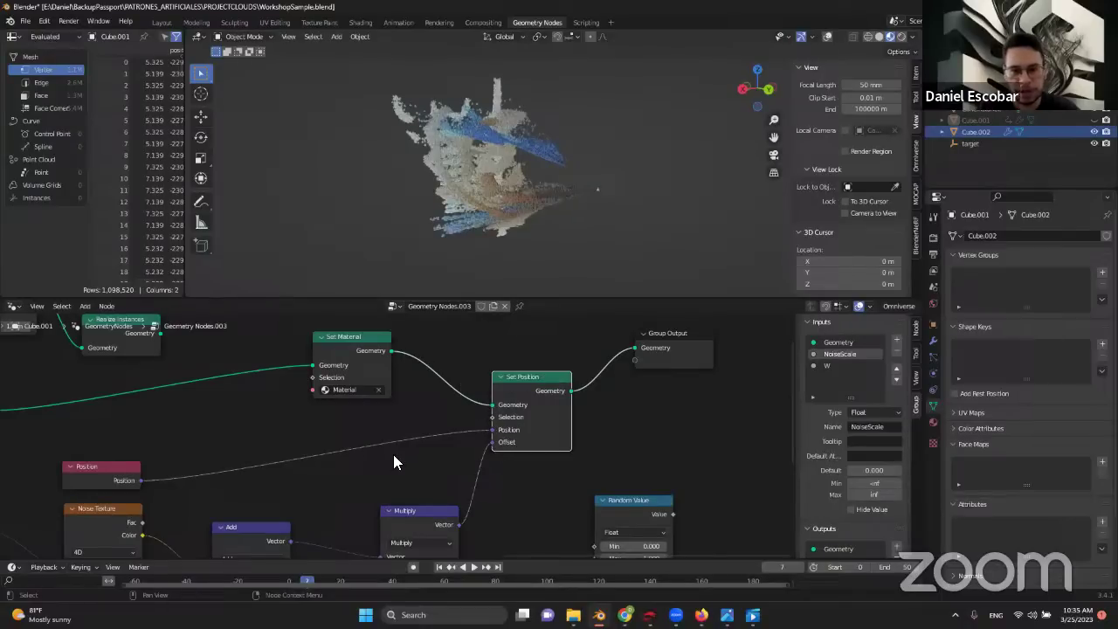
middle_drag(385, 479, 547, 392)
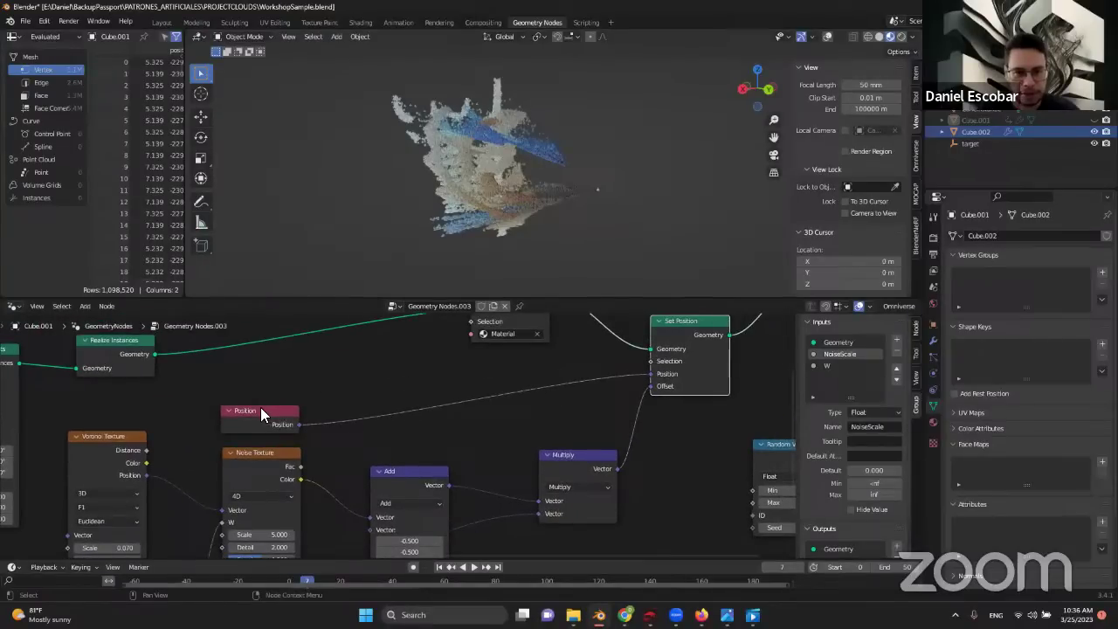
drag(260, 407, 262, 404)
click(340, 404)
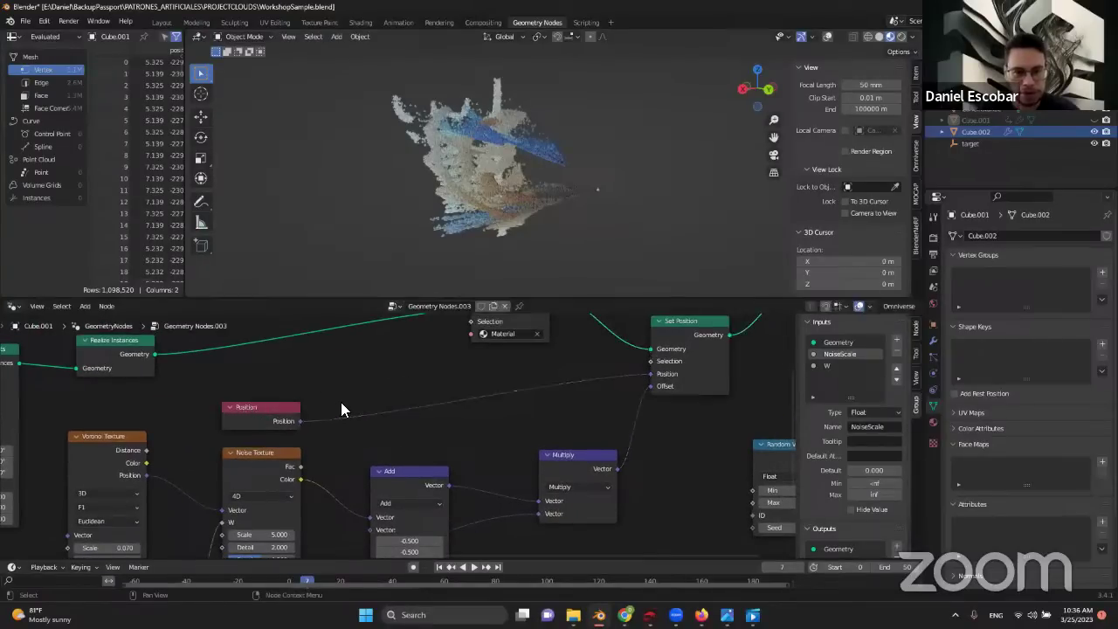
key(shift+a)
click(338, 323)
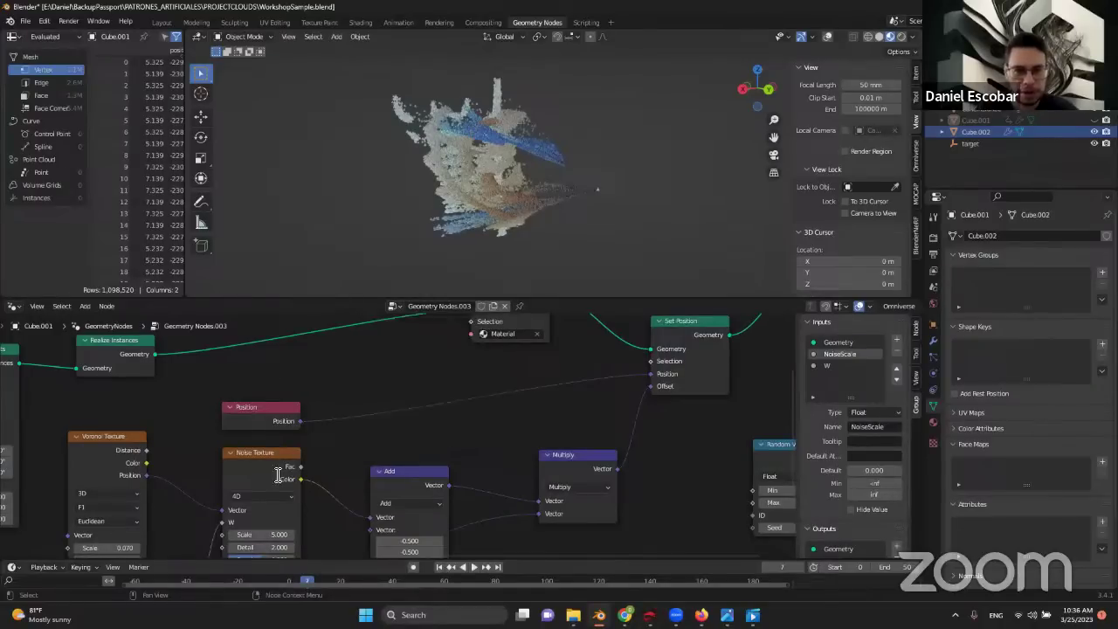
- Move the Voronoi Texture node closer to the Noise Texture node, and select the Group Input node to examine its NoiseScale and W links
middle_drag(278, 476, 344, 414)
middle_drag(218, 417, 242, 384)
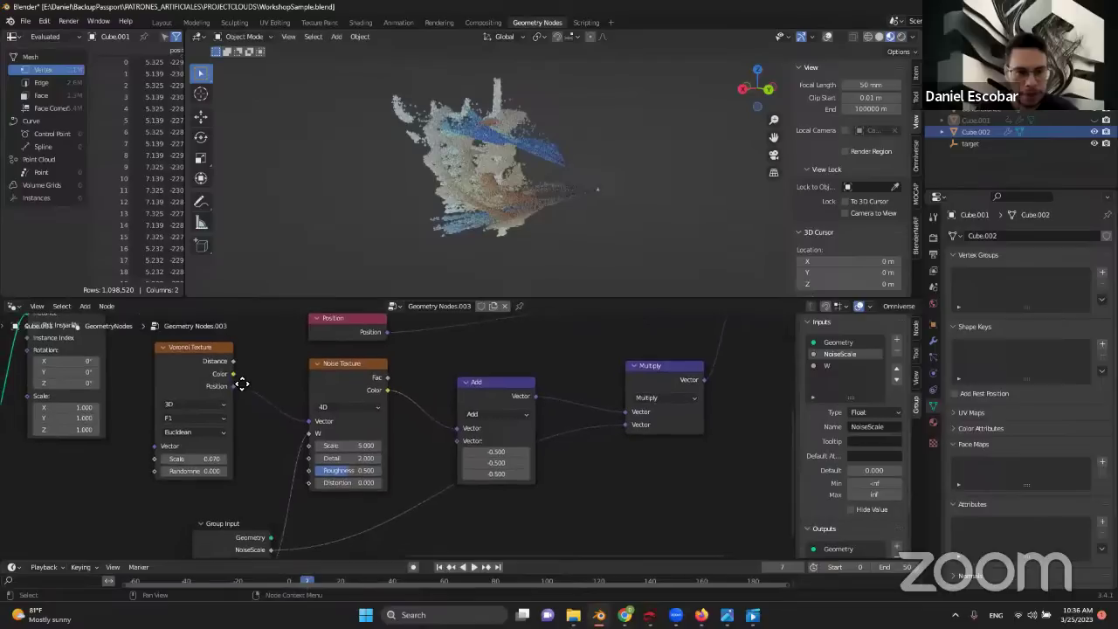
drag(201, 354, 244, 370)
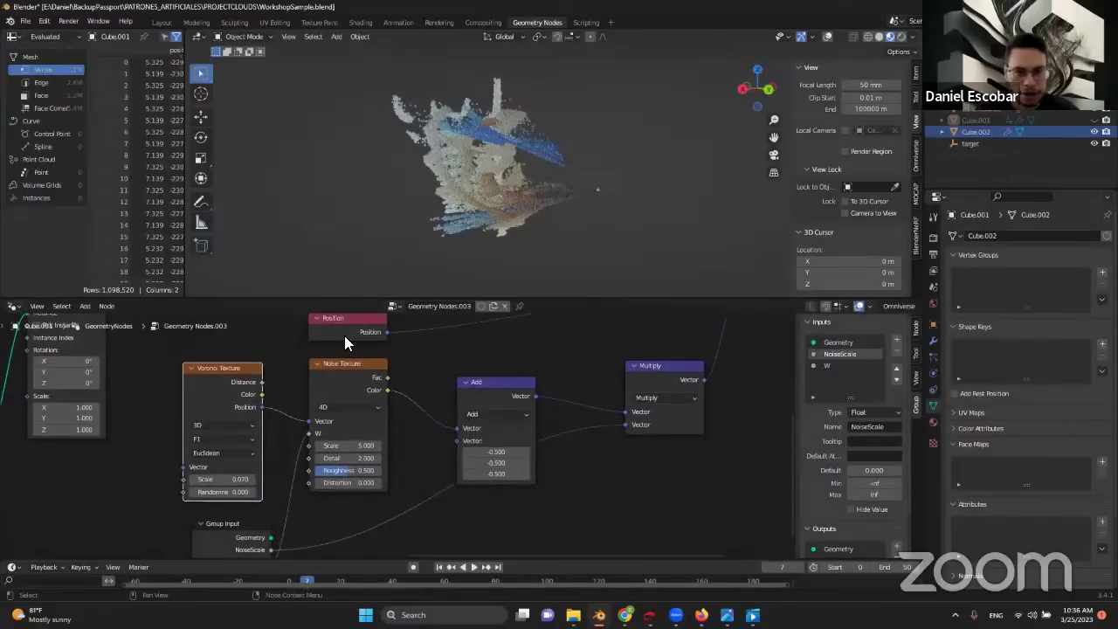
scroll(344, 335, down, 1)
drag(354, 371, 360, 375)
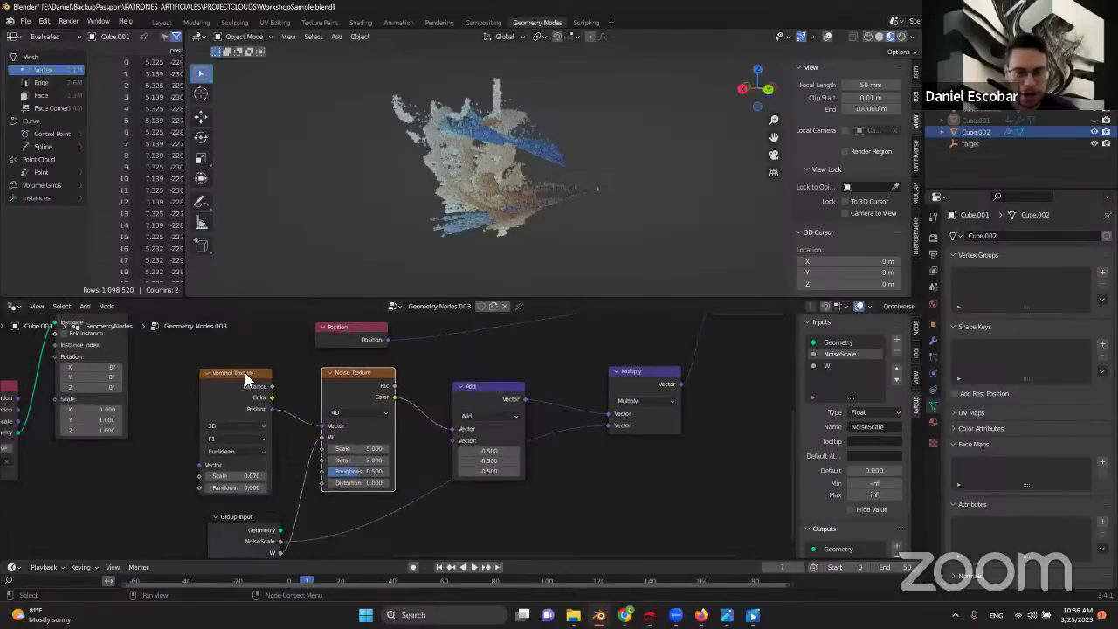
middle_drag(292, 514, 294, 482)
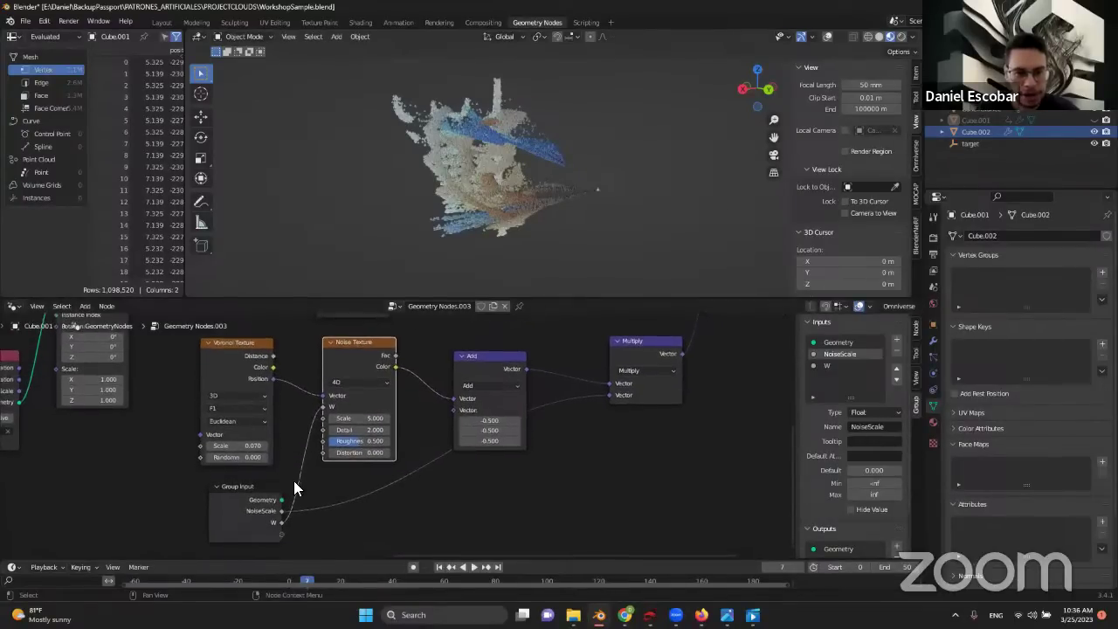
click(268, 495)
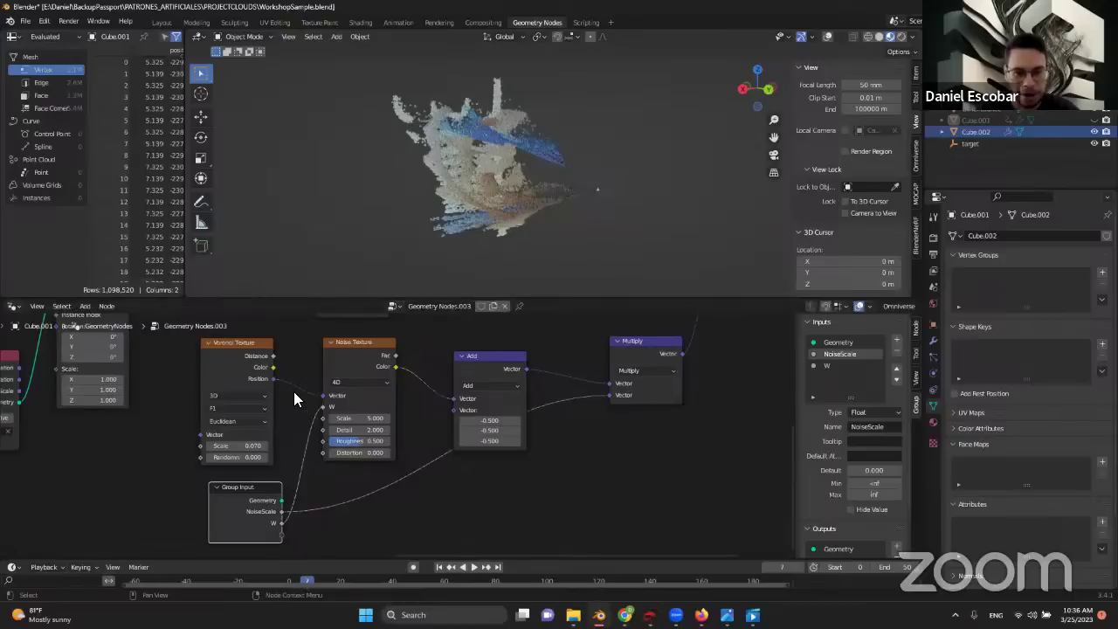
- Examine the dimension options of the Voronoi Texture node, keeping it at 3D
middle_drag(294, 398, 295, 409)
click(258, 409)
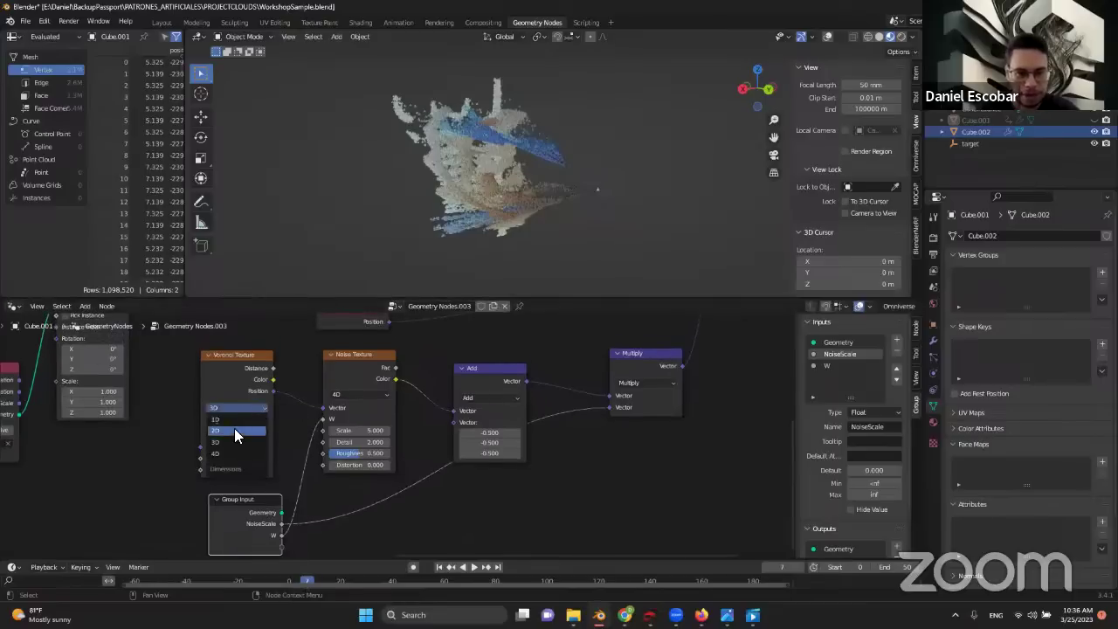
click(184, 451)
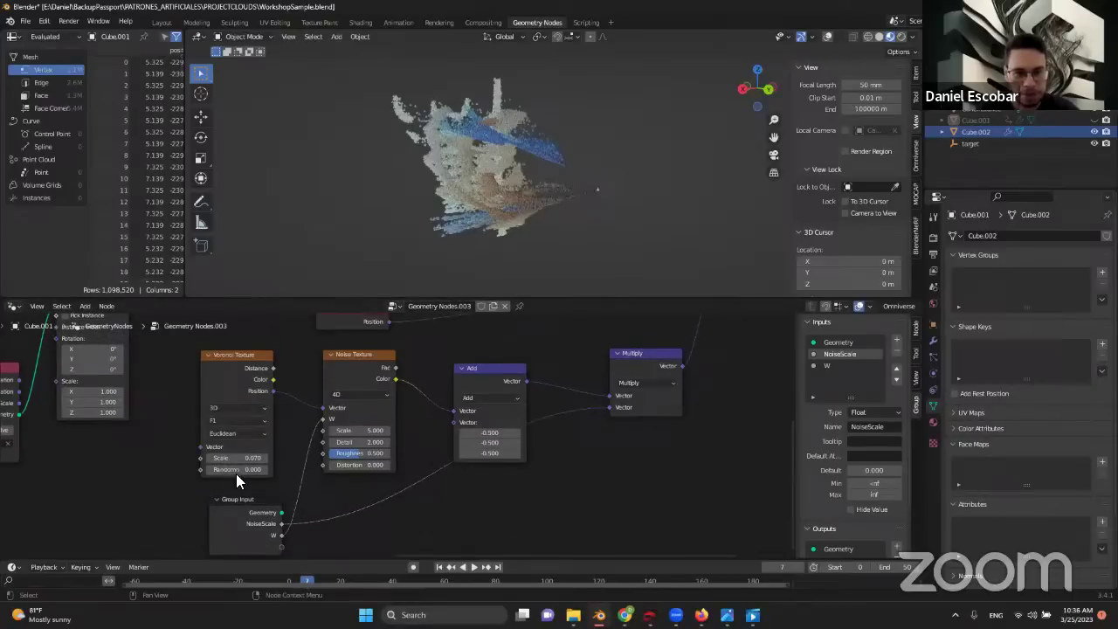
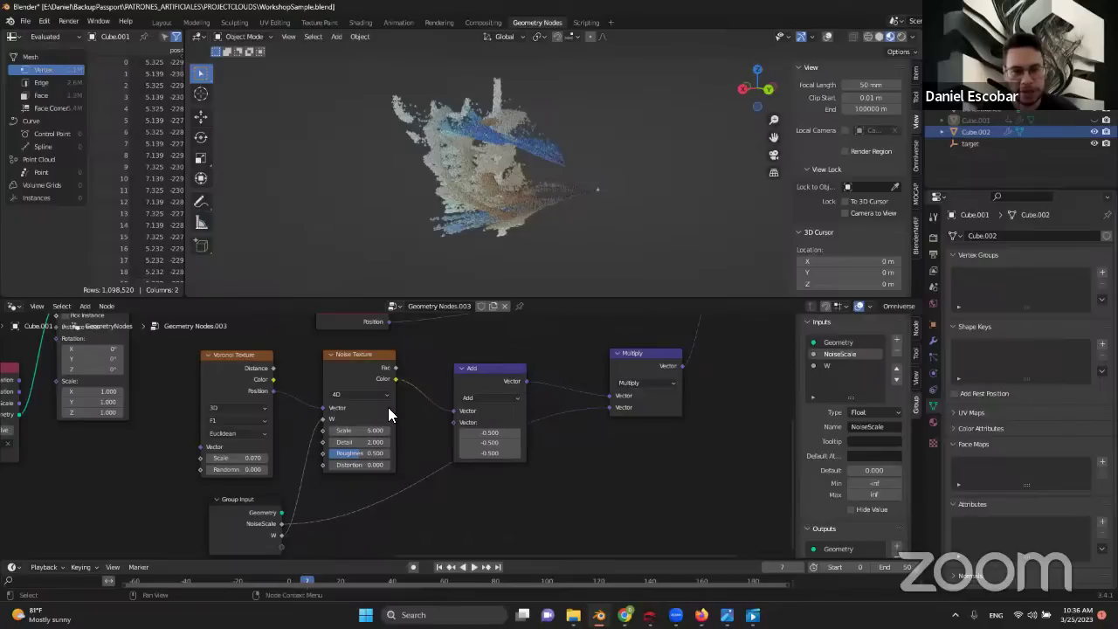
- Reposition the Add and Multiply nodes after the Noise Texture node, keeping the noise Color output linked to the Add node's first vector
middle_drag(481, 389, 409, 416)
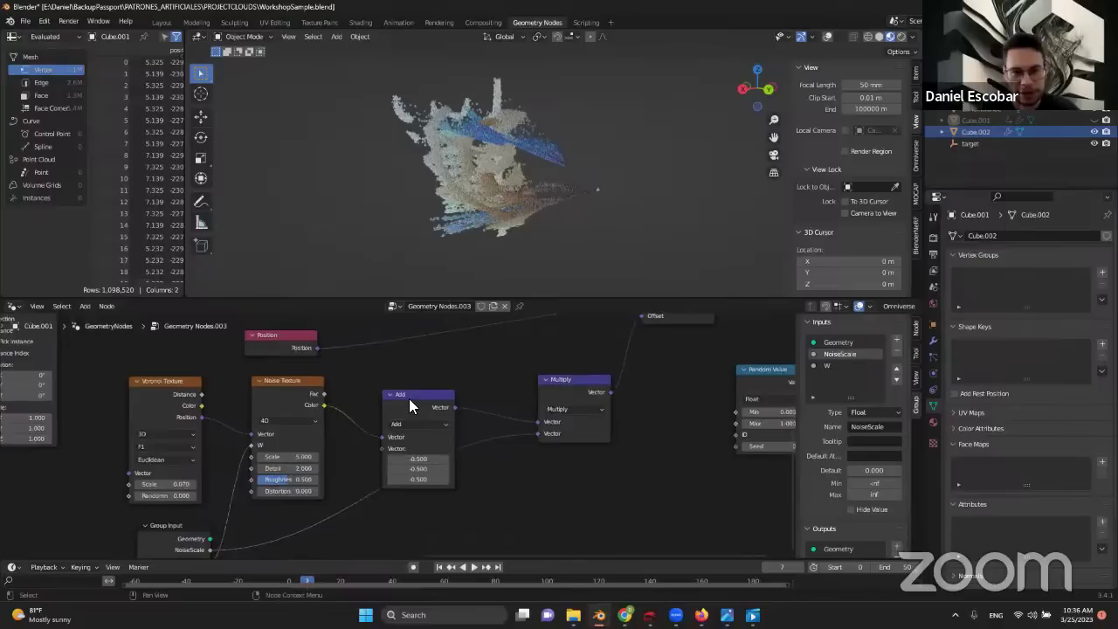
drag(421, 396, 404, 376)
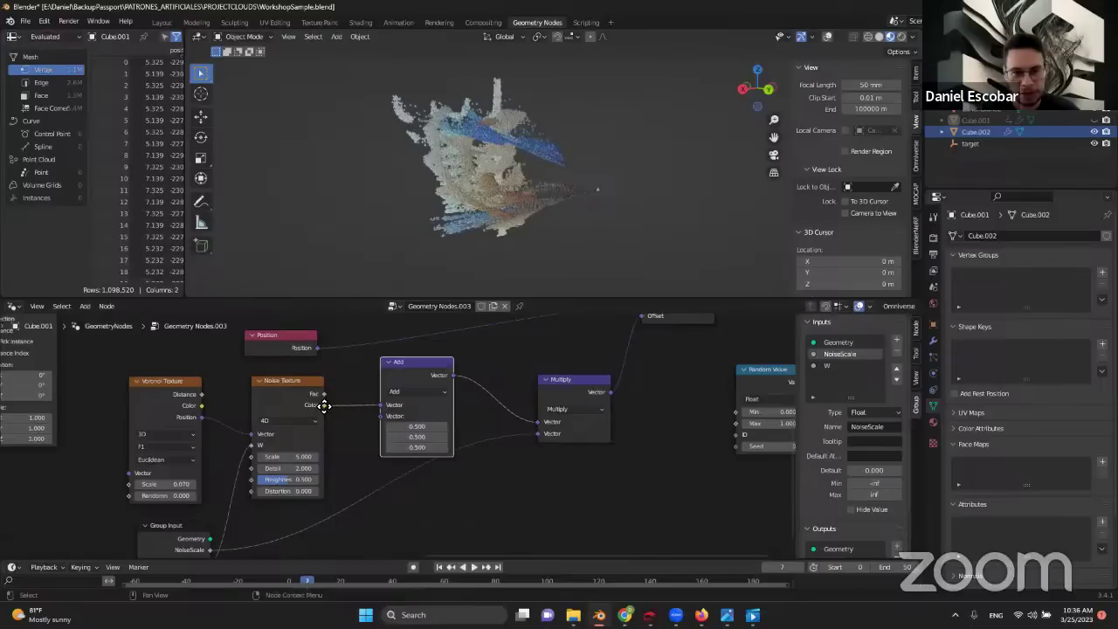
drag(325, 405, 390, 405)
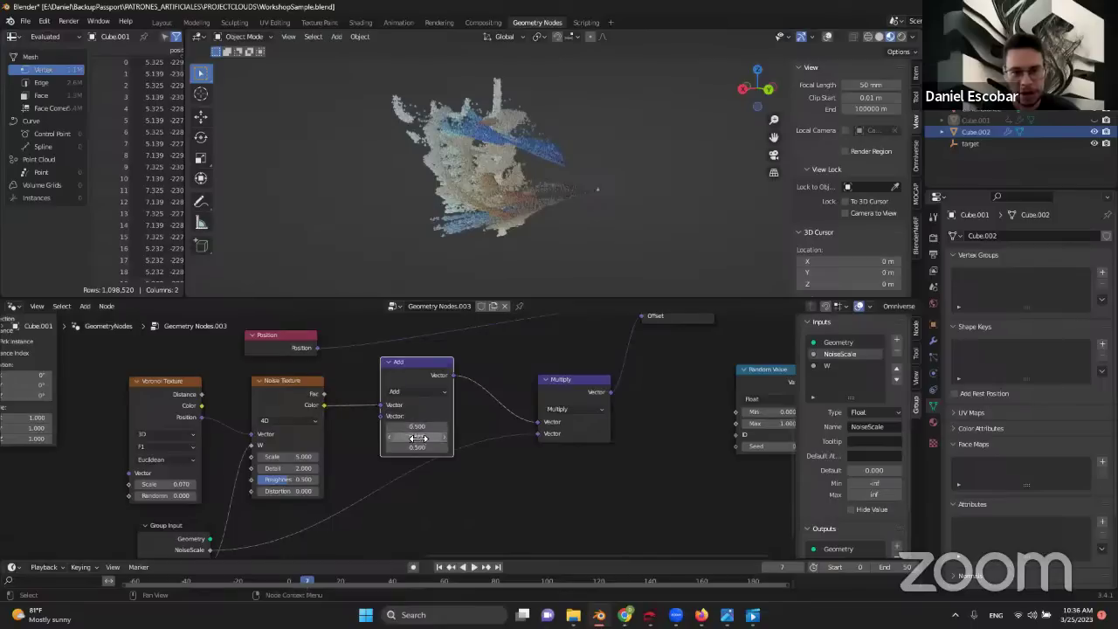
middle_drag(480, 395, 436, 360)
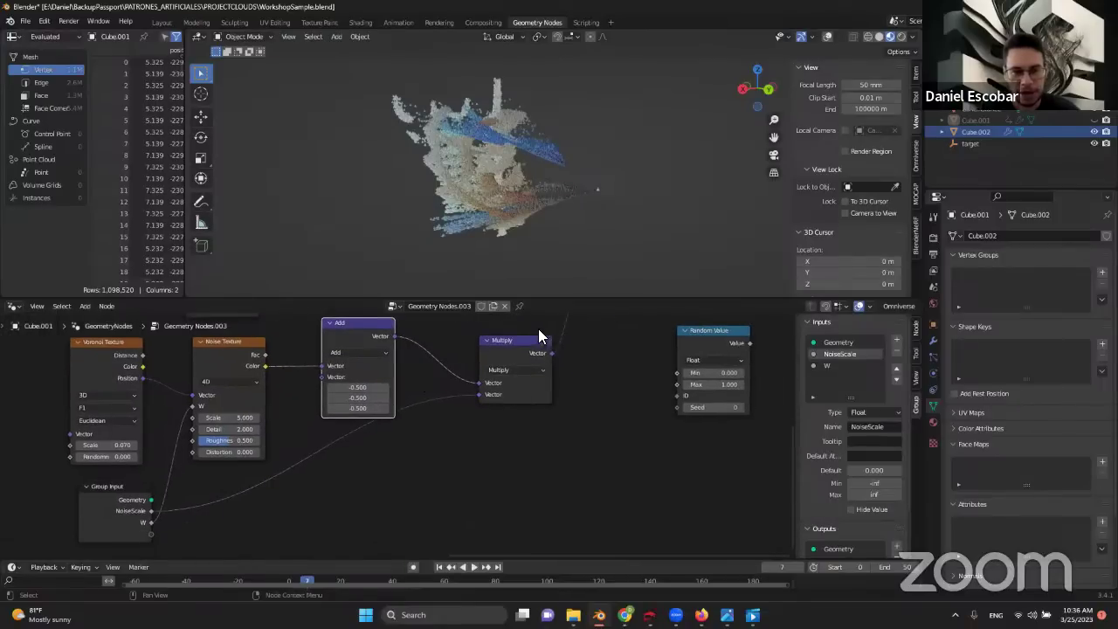
drag(524, 352, 517, 367)
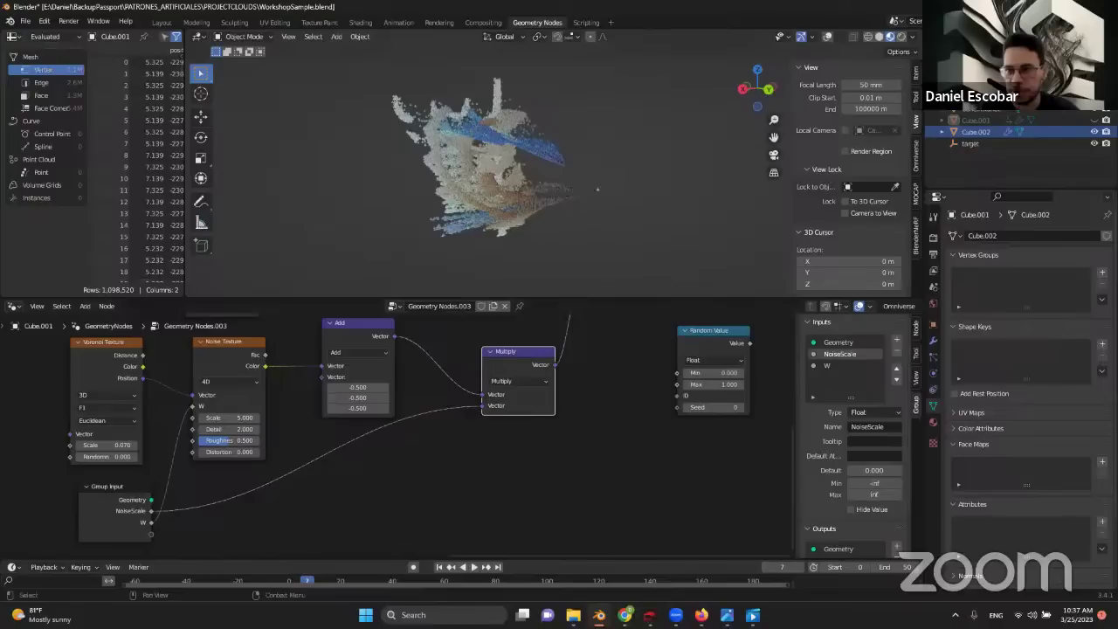
- Show the modifier settings of Cube.001, set its NoiseScale to 0.160 and inspect the displaced cones up close
click(975, 119)
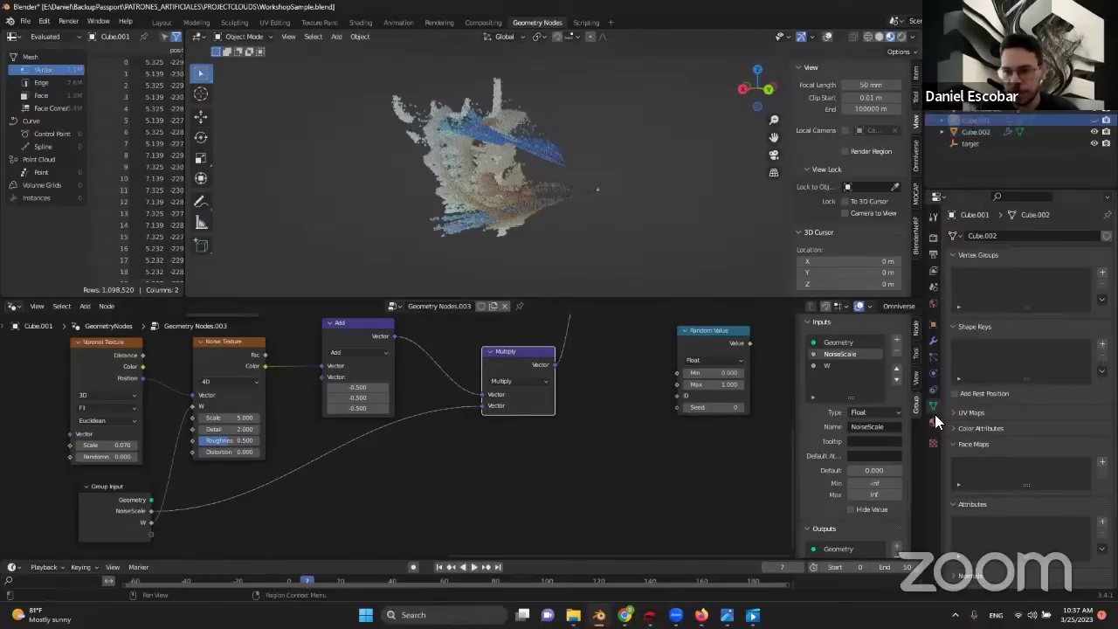
click(934, 344)
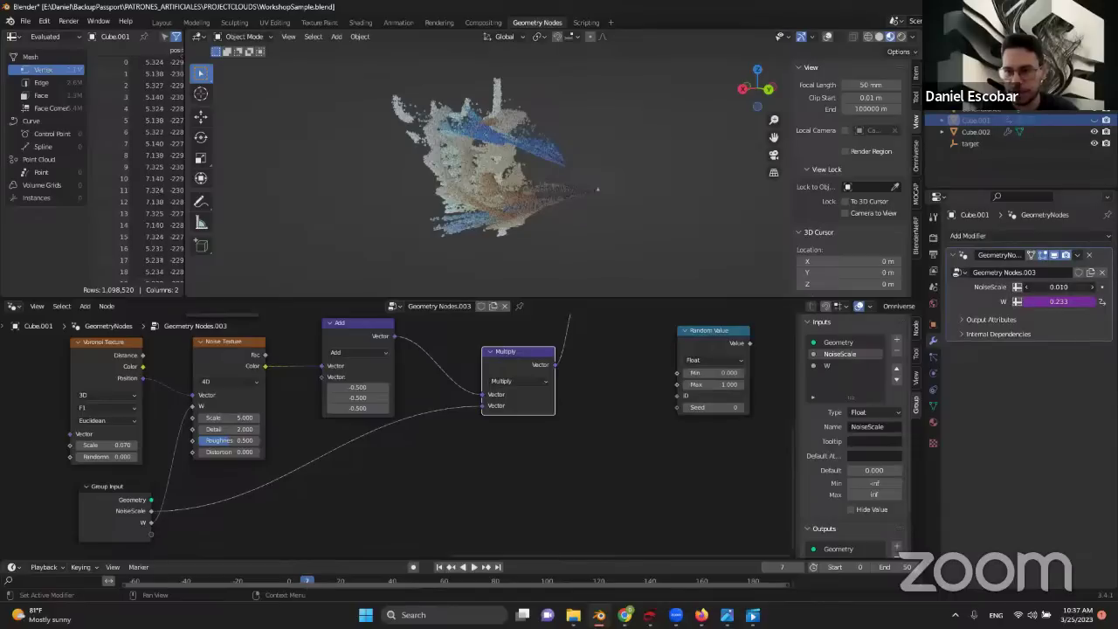
drag(1059, 286, 1005, 271)
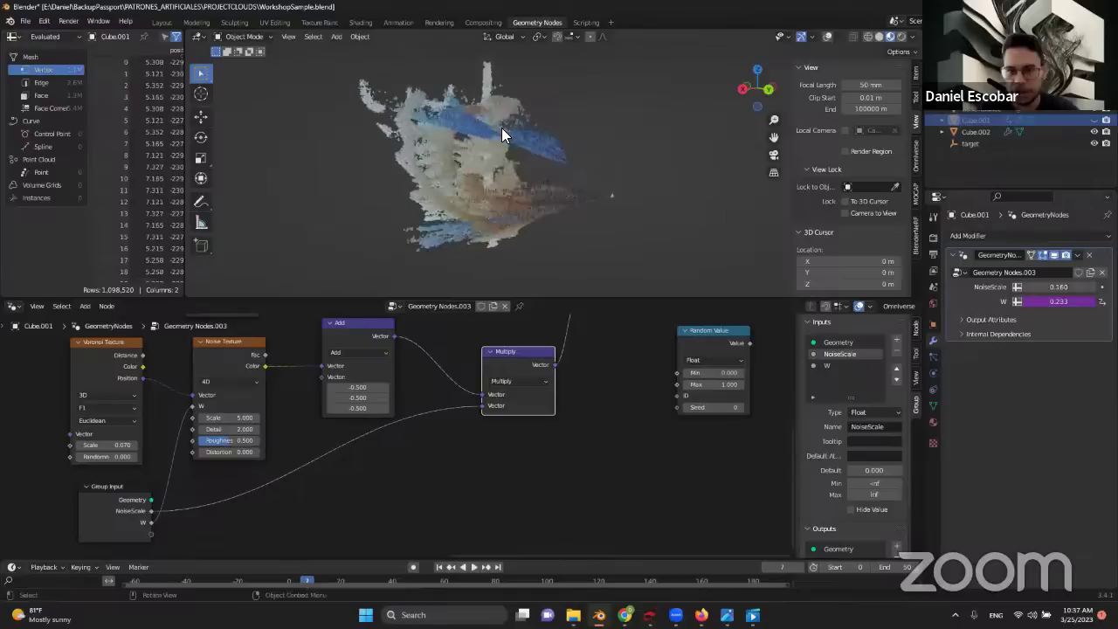
scroll(501, 127, up, 5)
scroll(502, 131, down, 5)
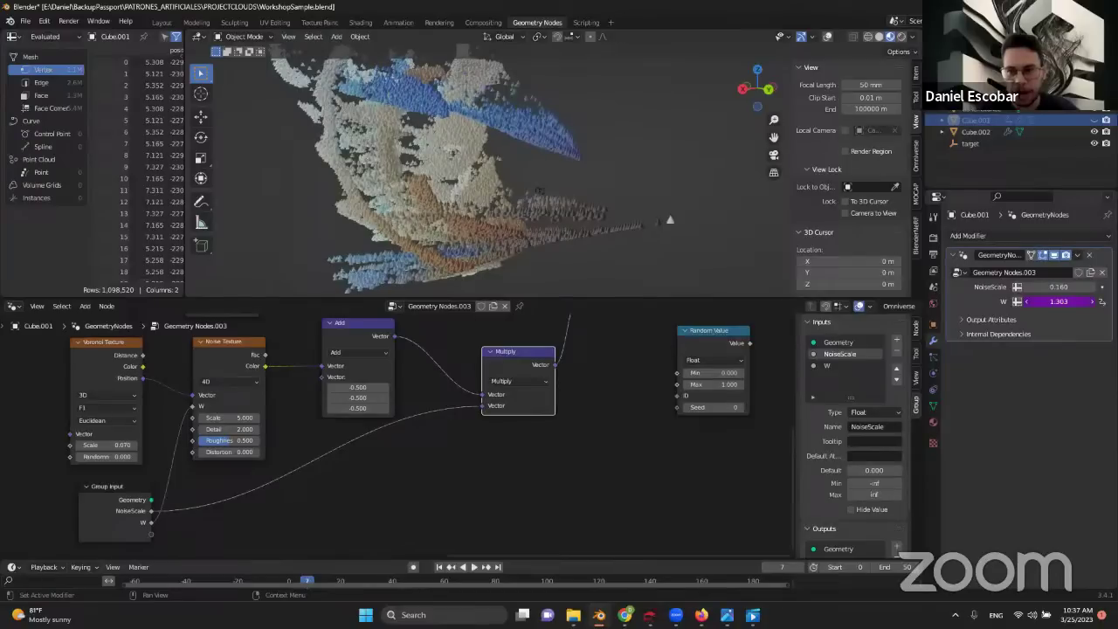
- Examine the driver expression of the modifier's W value, keeping it as frame/30
click(1059, 302)
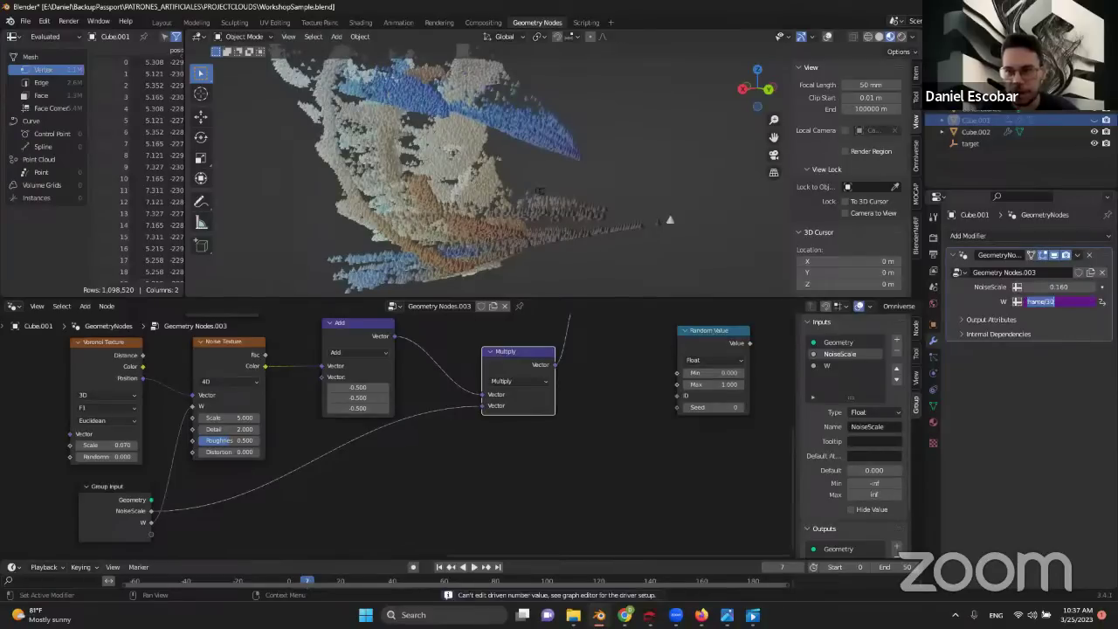
key(Escape)
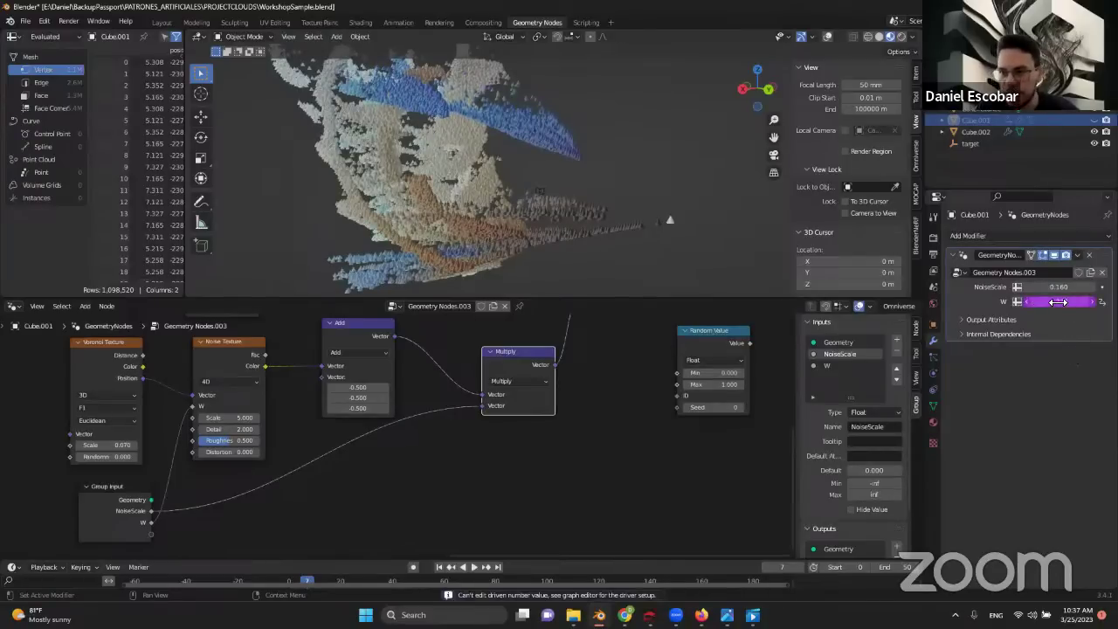
click(1057, 301)
click(1031, 302)
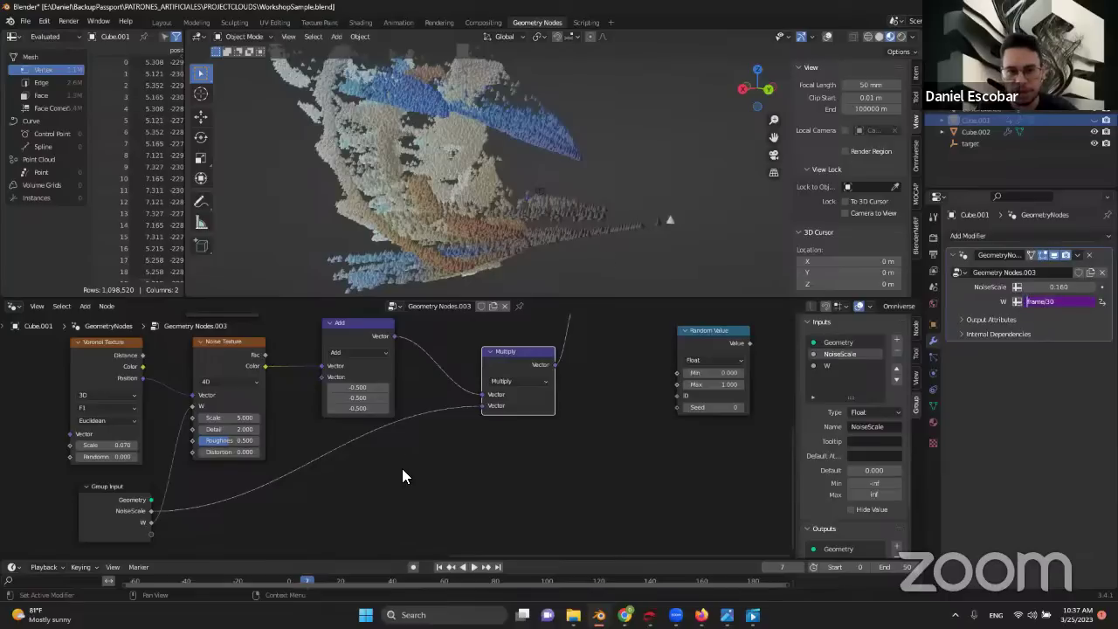
key(Return)
- Set the Noise Texture node's Scale to 2.400
middle_drag(300, 357, 448, 336)
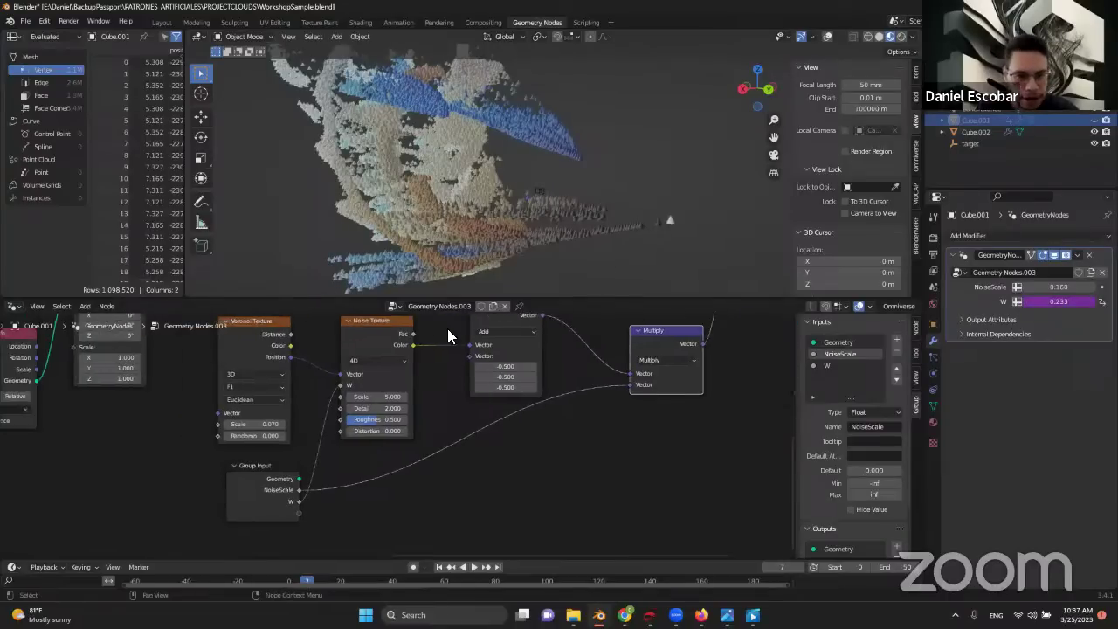
scroll(448, 336, up, 2)
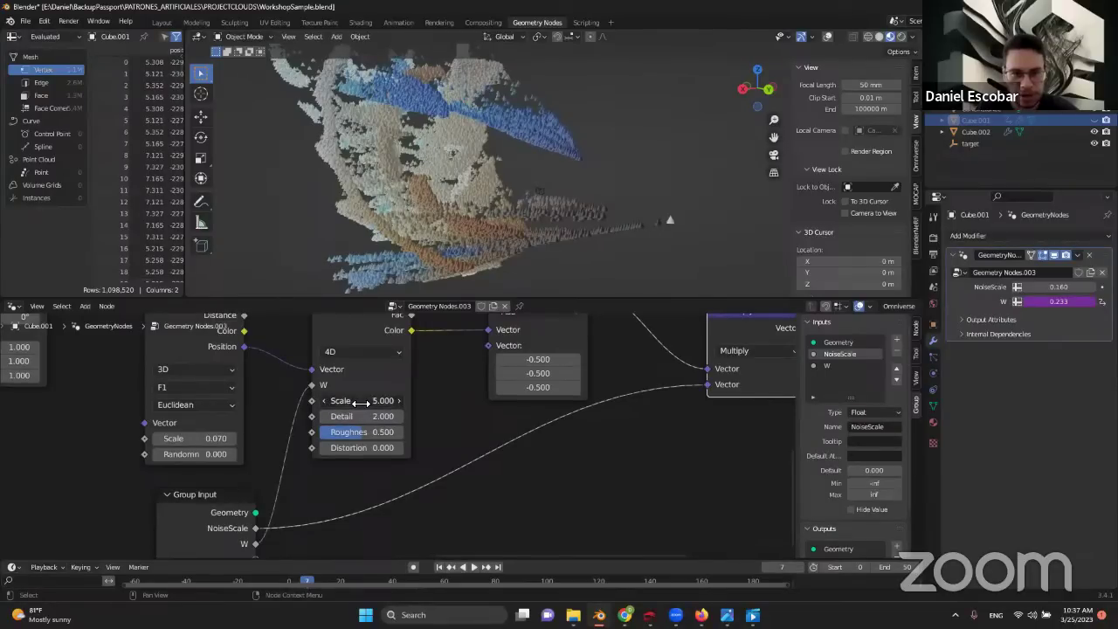
drag(361, 403, 350, 402)
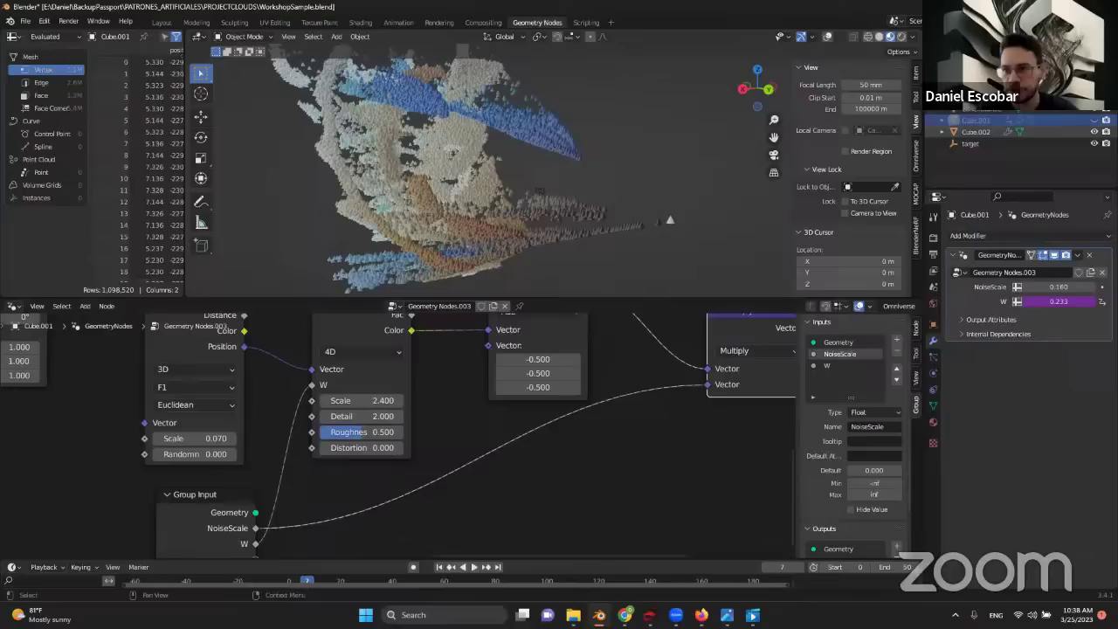
- Examine how the Multiply and Set Position nodes lead to the Group Output, and view the whole cone cloud
scroll(412, 494, down, 5)
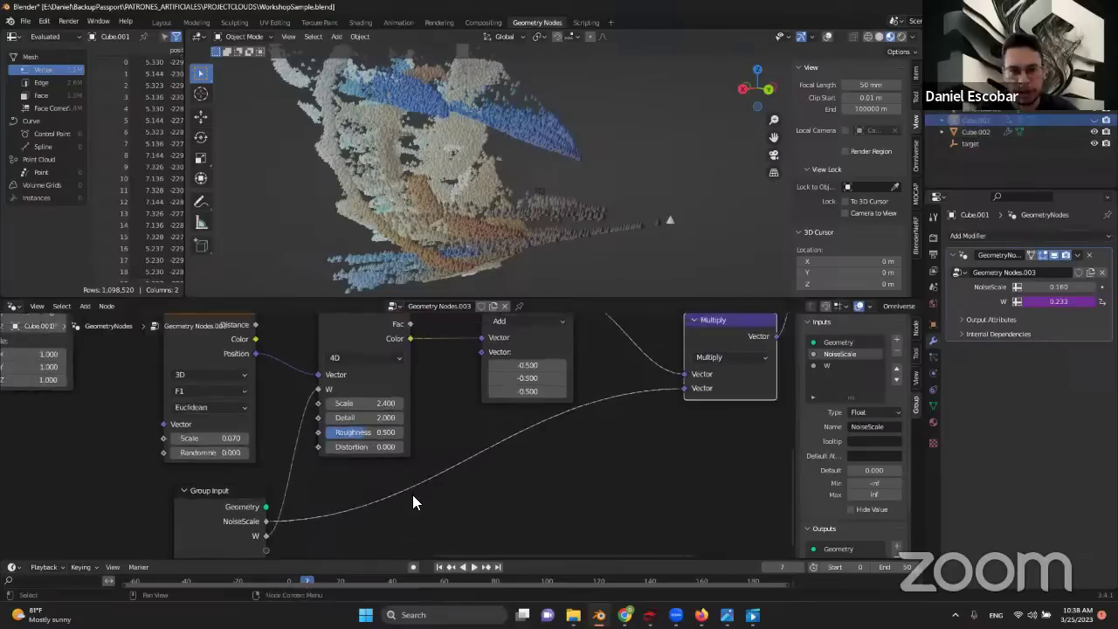
scroll(542, 419, up, 2)
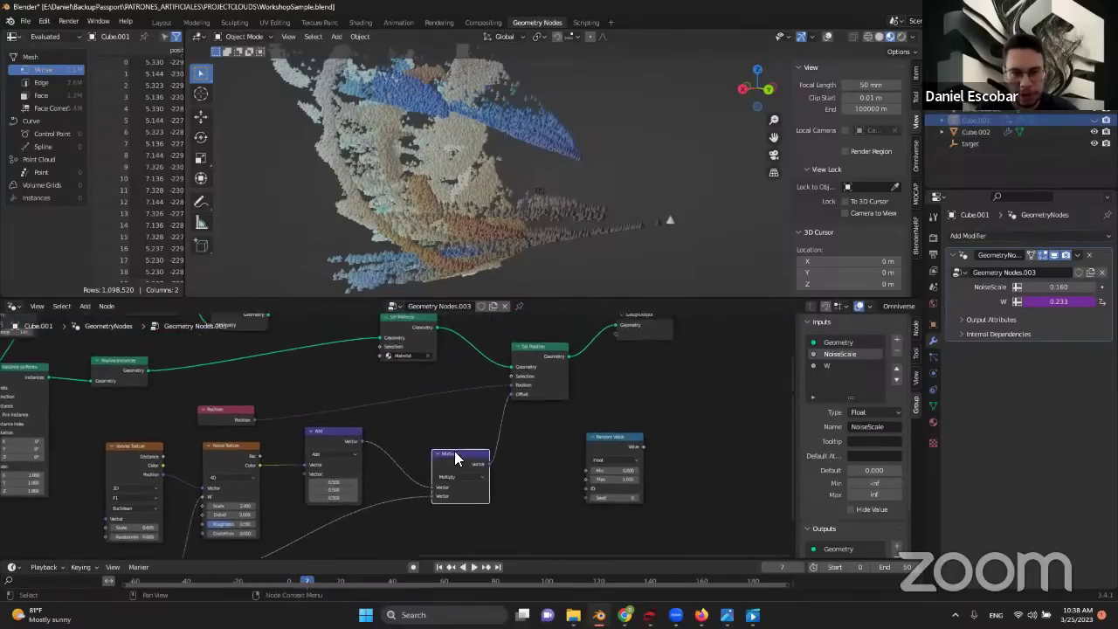
middle_drag(482, 412, 302, 468)
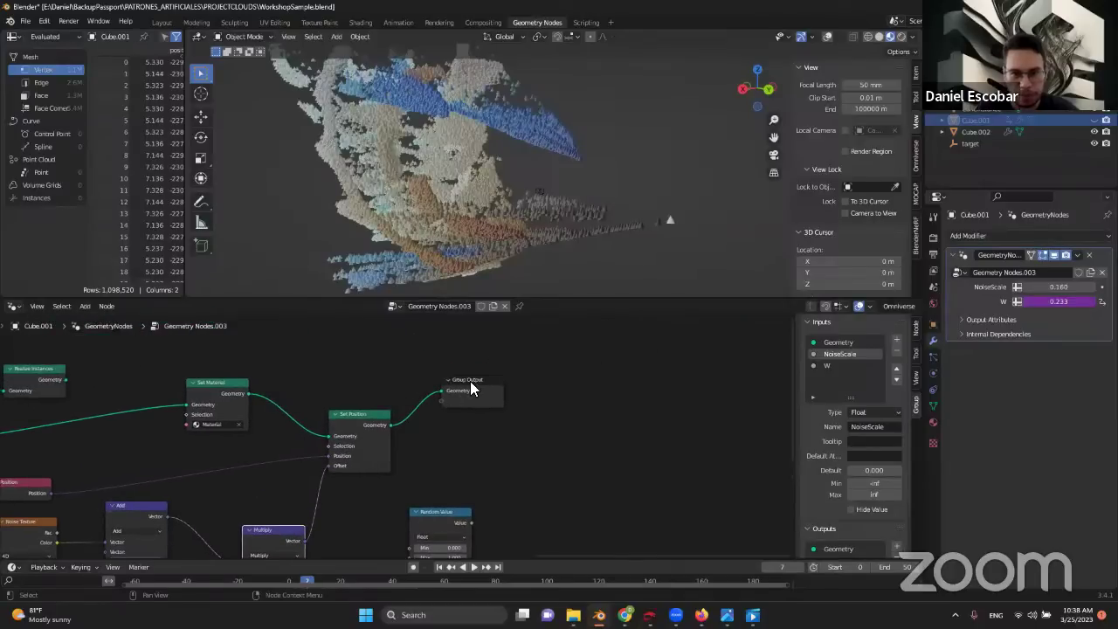
scroll(384, 423, up, 2)
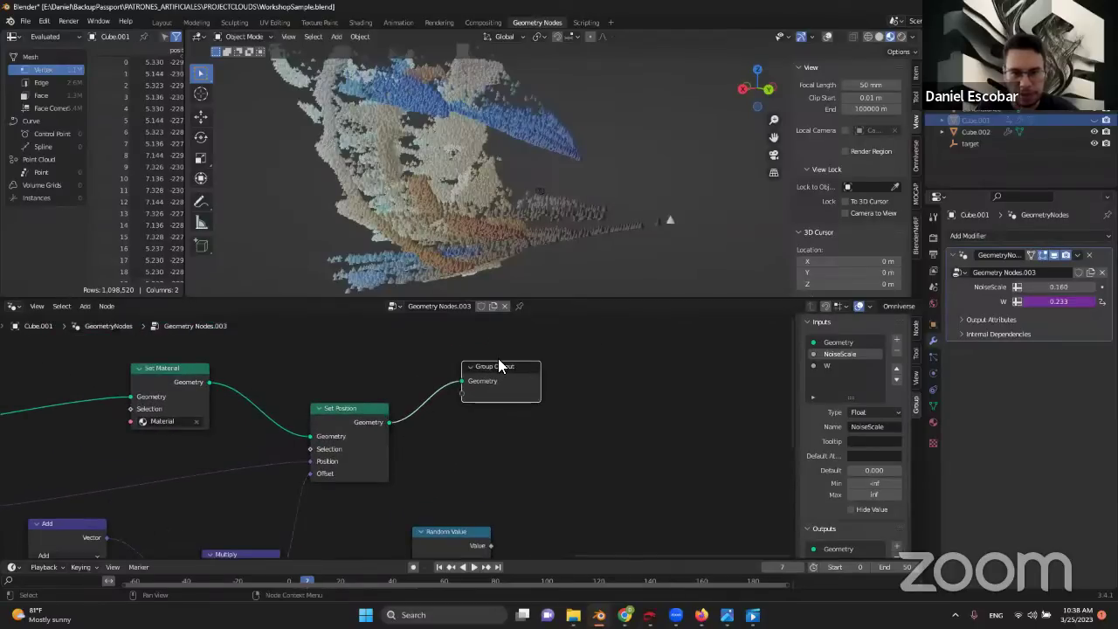
middle_drag(475, 276, 415, 213)
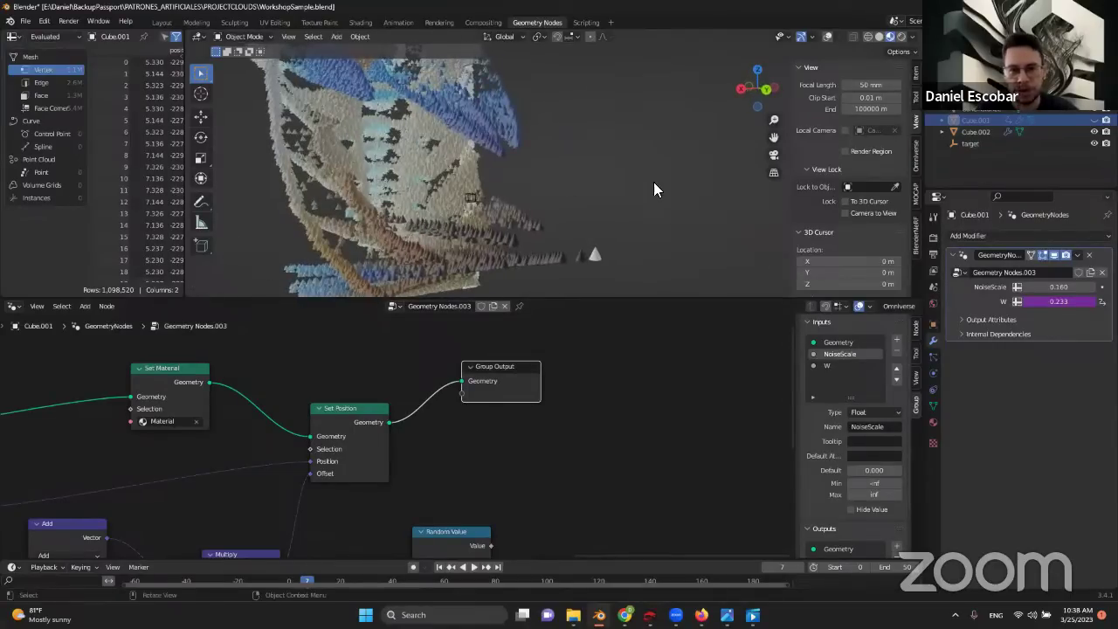
key(KP_Decimal)
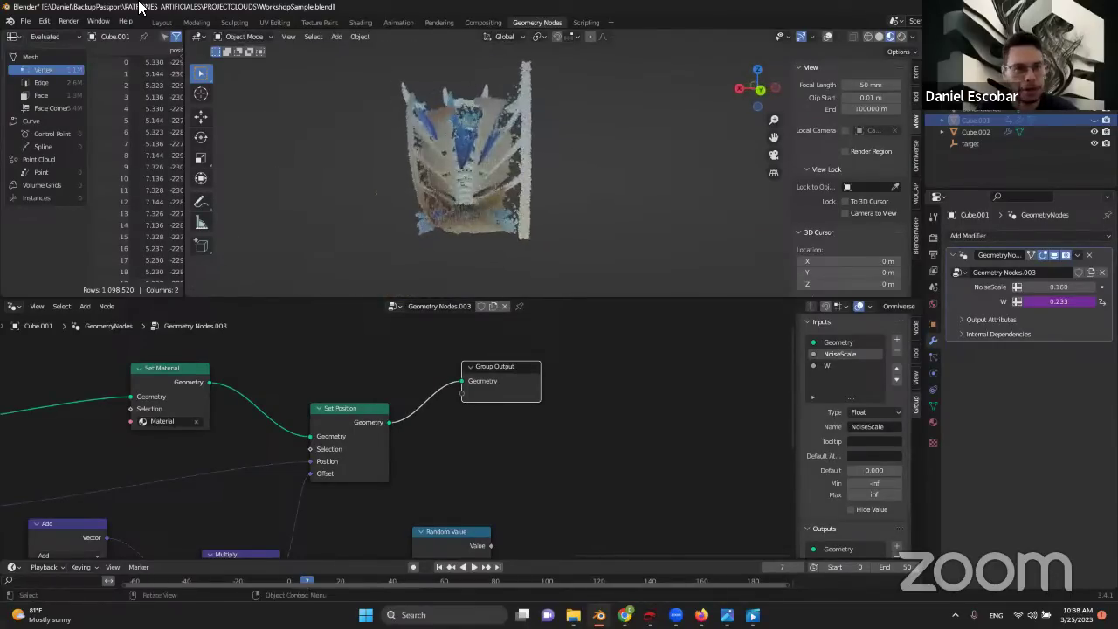
- Switch to the Layout workspace and delete the Cube.002 object from the scene
click(161, 22)
middle_drag(447, 227, 489, 245)
click(1061, 131)
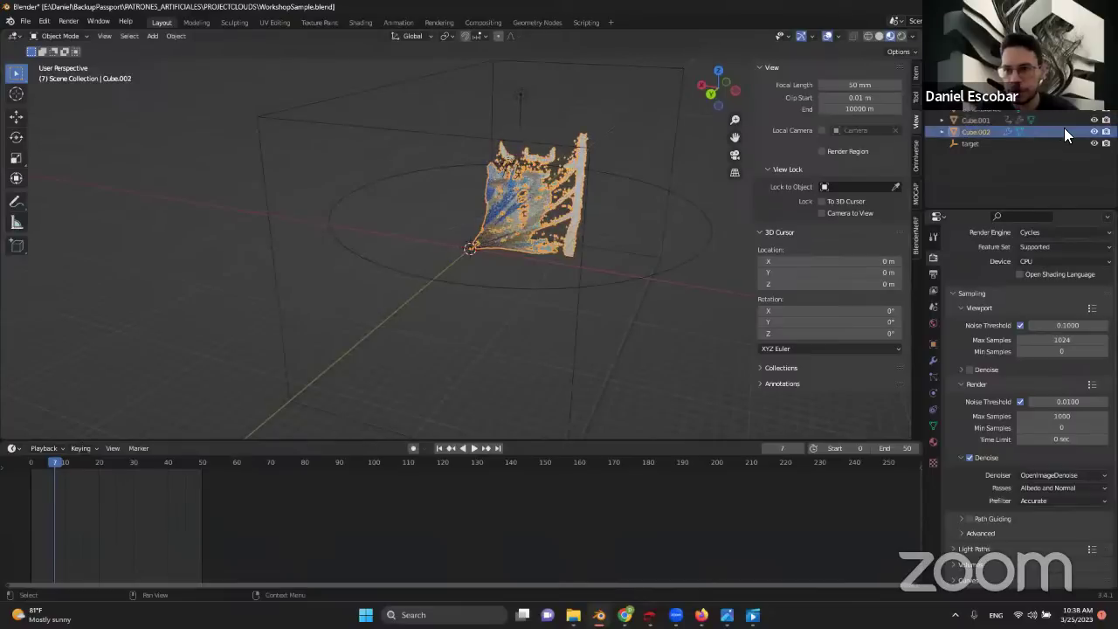
right_click(1062, 127)
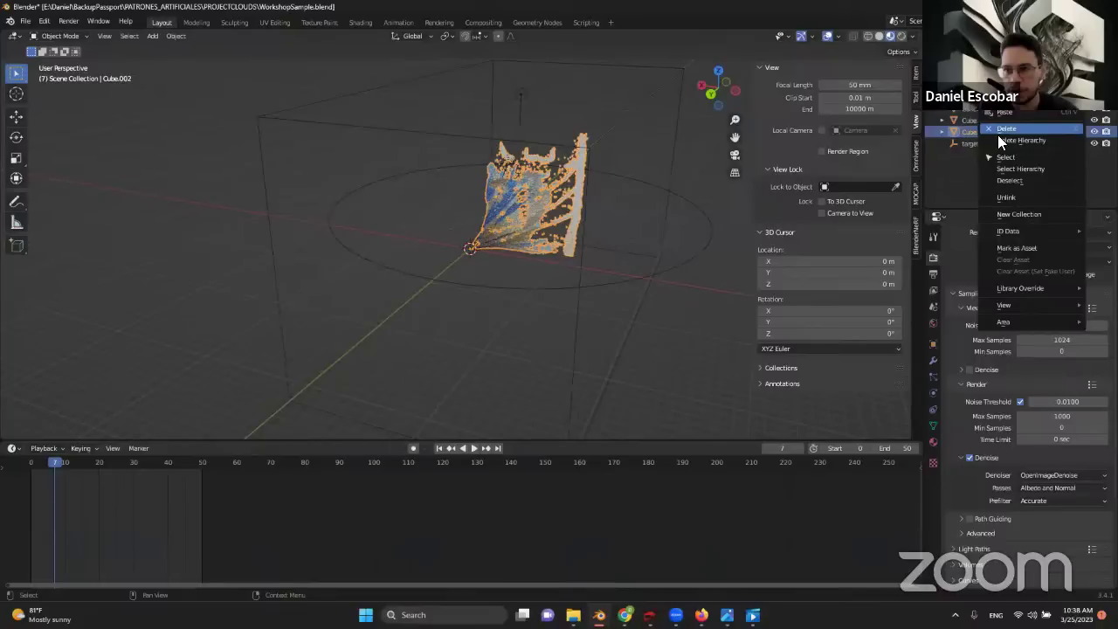
click(1062, 128)
- Examine the remaining Cube.001 cloud up close and from several angles, and clear its selection
scroll(529, 185, up, 6)
click(549, 273)
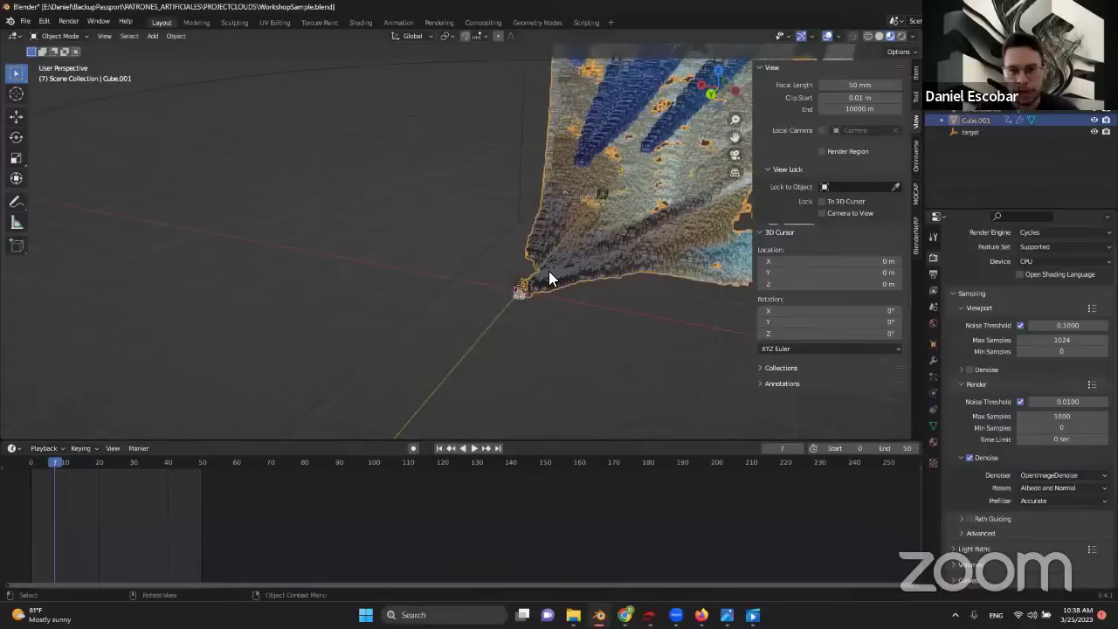
scroll(623, 200, down, 6)
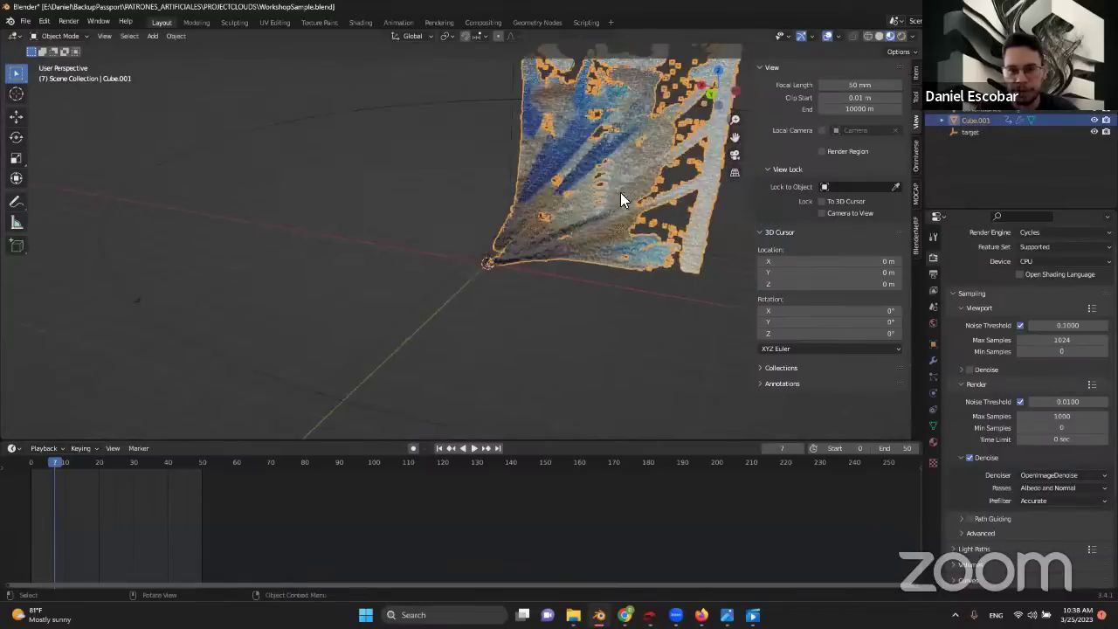
middle_drag(632, 209, 399, 245)
scroll(412, 284, up, 5)
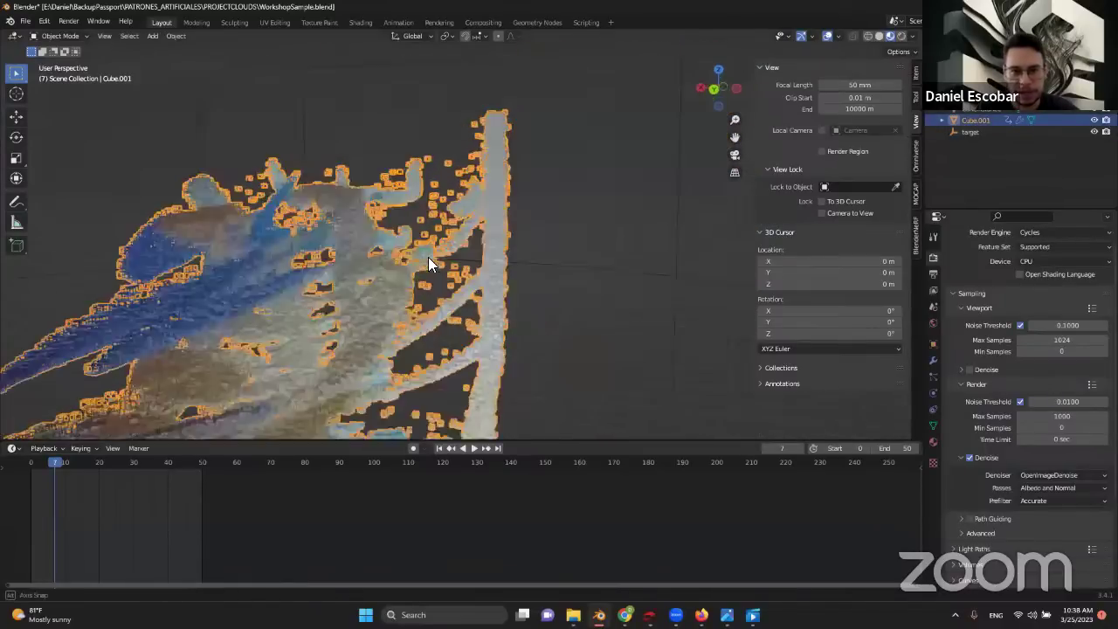
scroll(494, 231, down, 5)
middle_drag(489, 235, 386, 248)
click(540, 288)
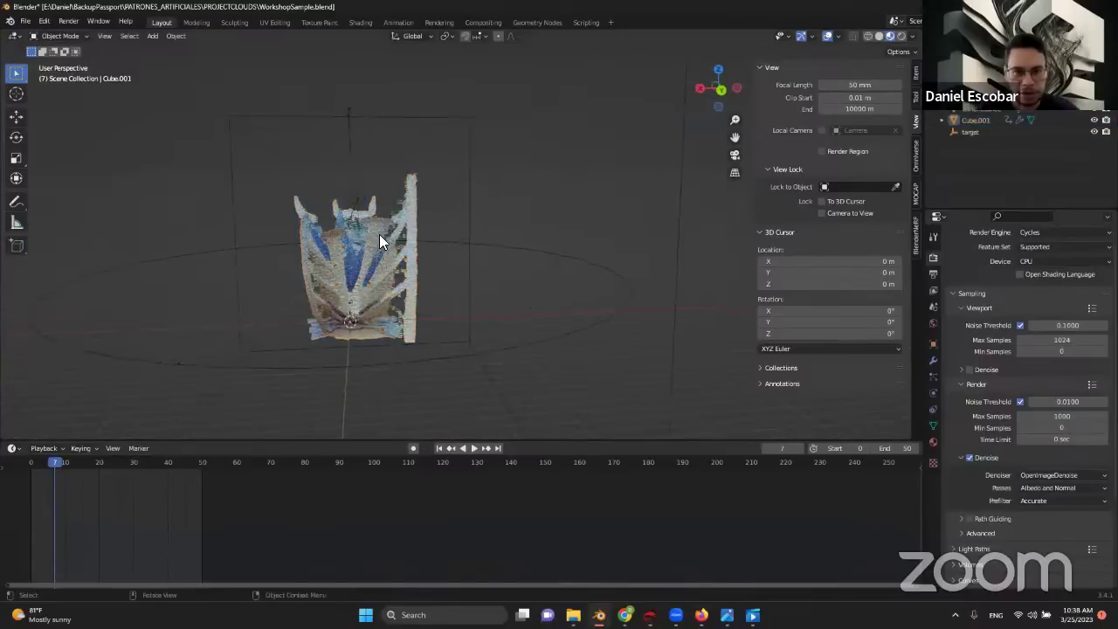
middle_drag(538, 289, 475, 323)
middle_drag(312, 336, 363, 335)
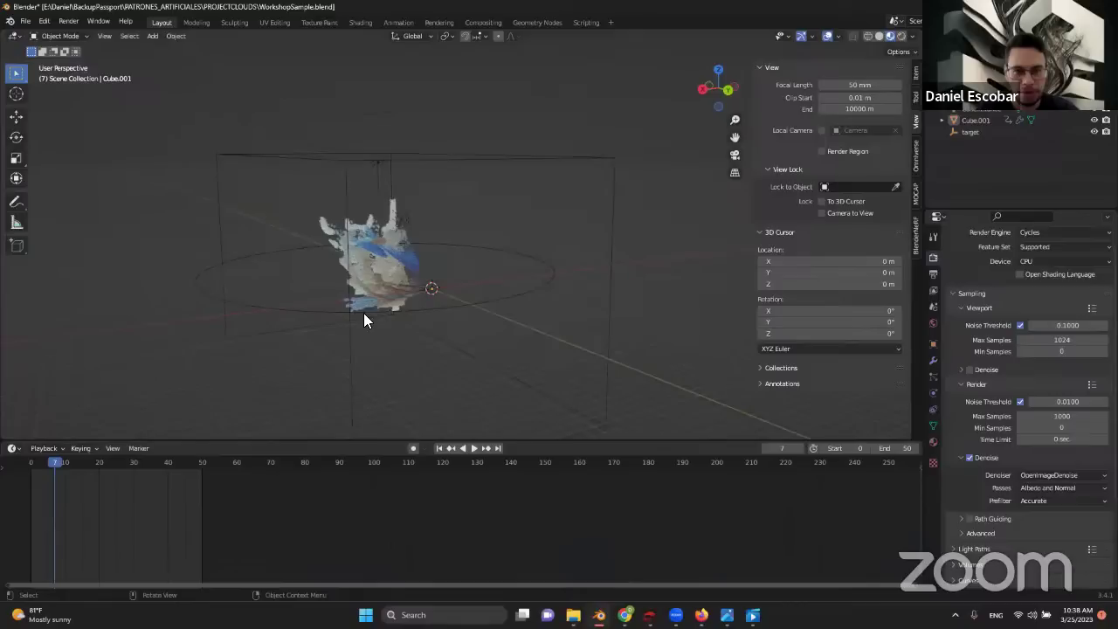
- Select the circular camera path around the cloud, and play the animation through the scene camera
click(294, 307)
middle_drag(324, 291, 357, 319)
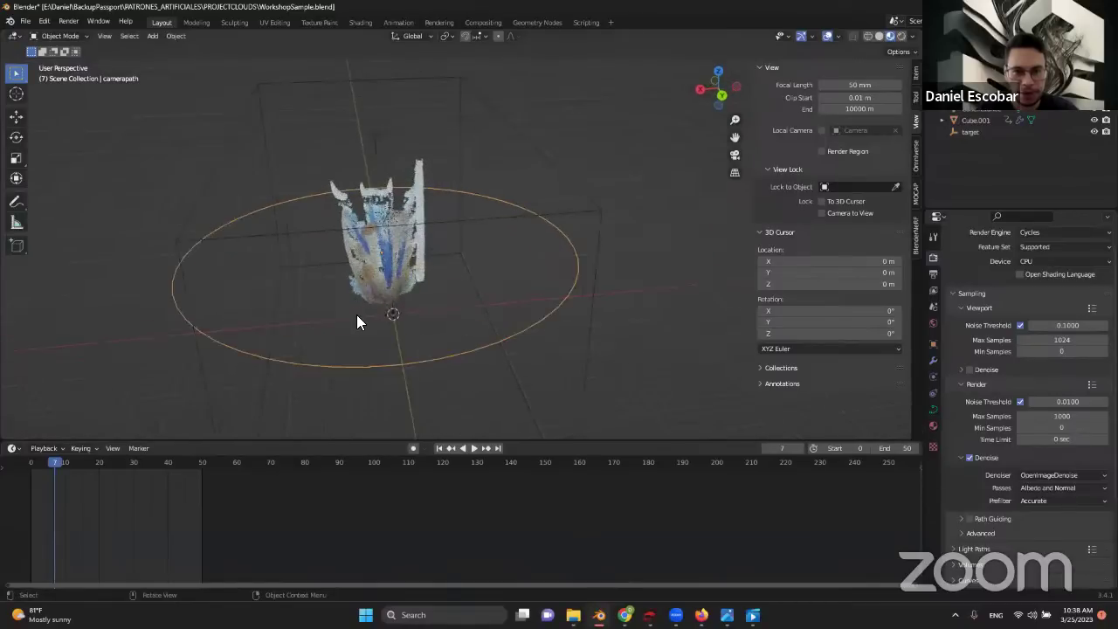
middle_drag(501, 305, 416, 298)
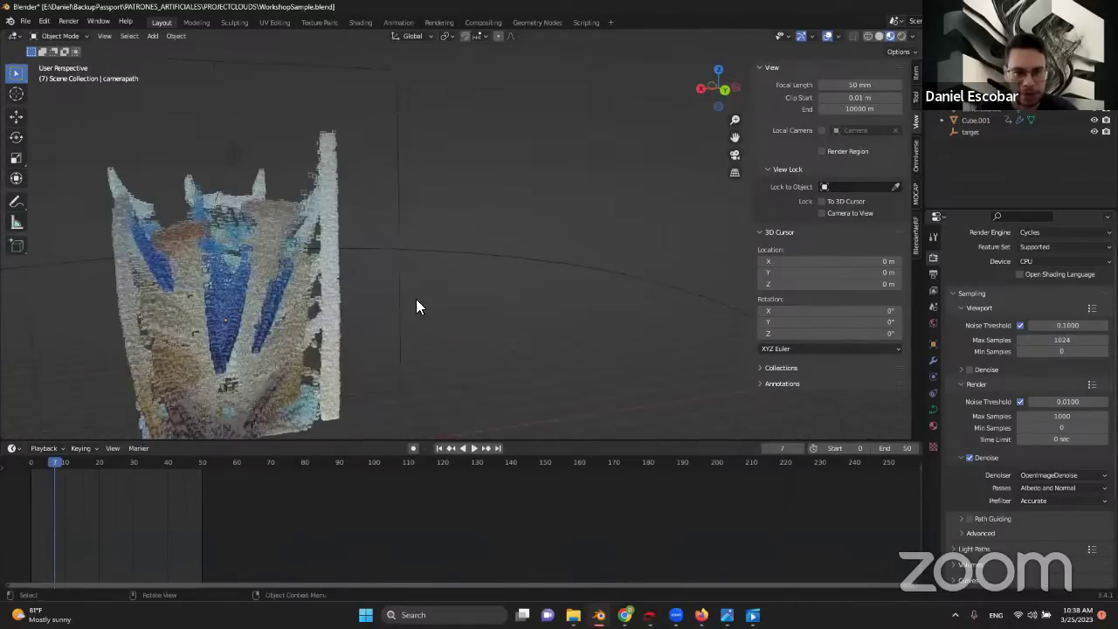
scroll(416, 299, down, 3)
key(KP_0)
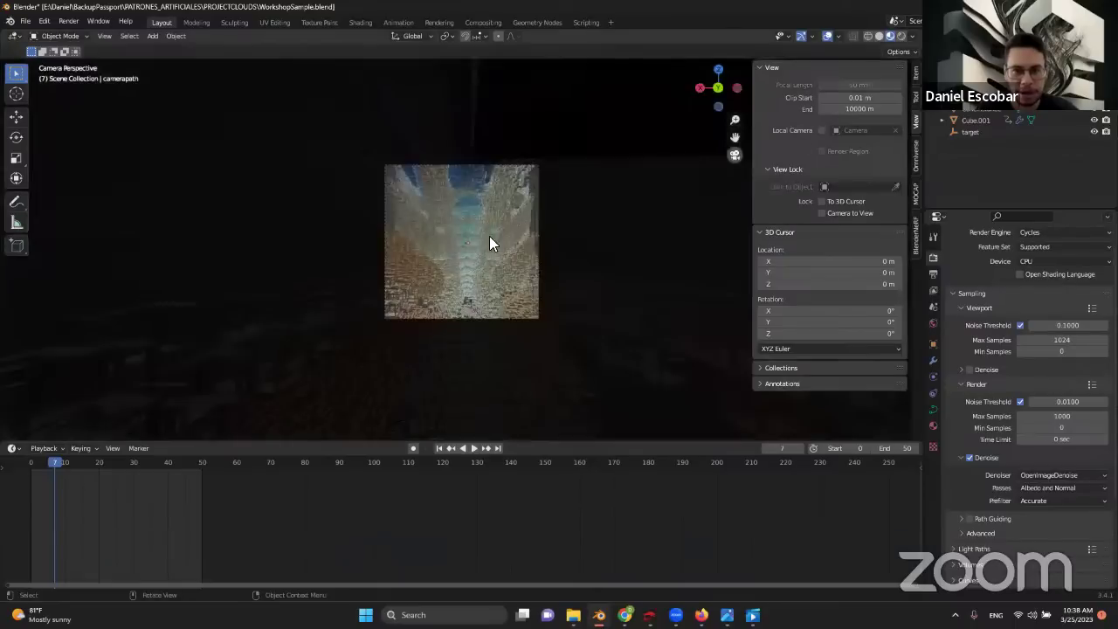
click(475, 450)
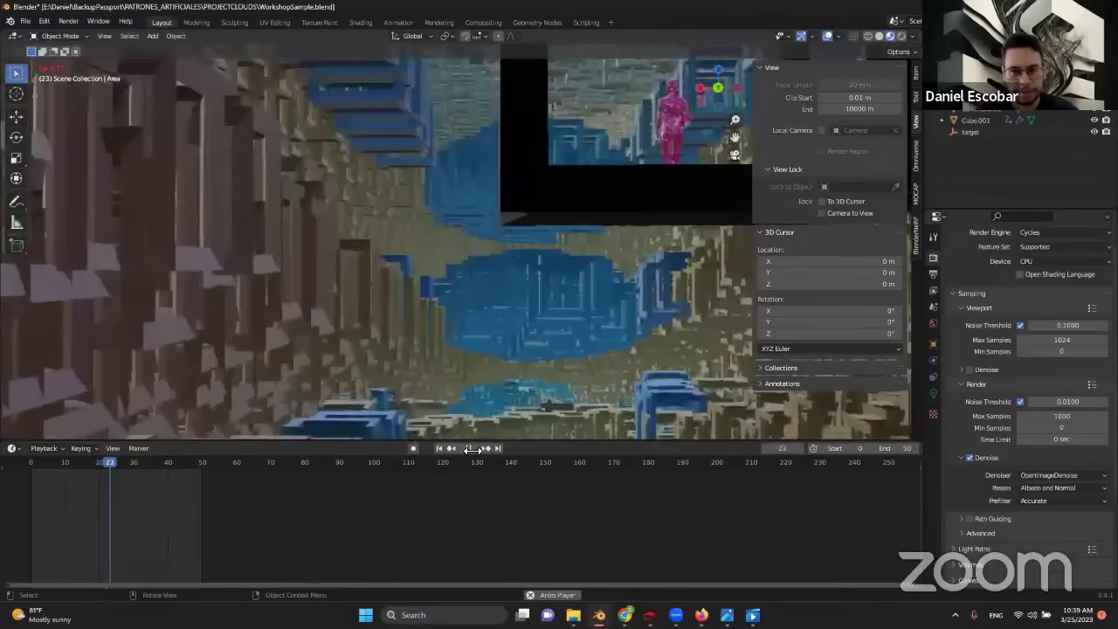
- Stop the playback, leave the camera view, and examine the existing camera path around the cloud from outside
key(space)
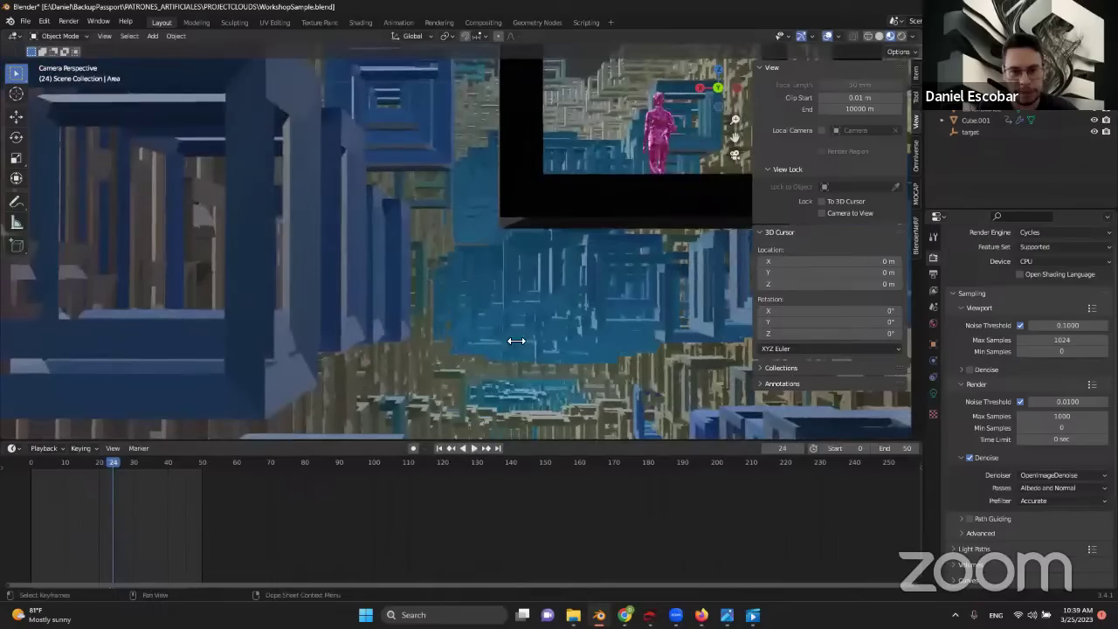
key(KP_0)
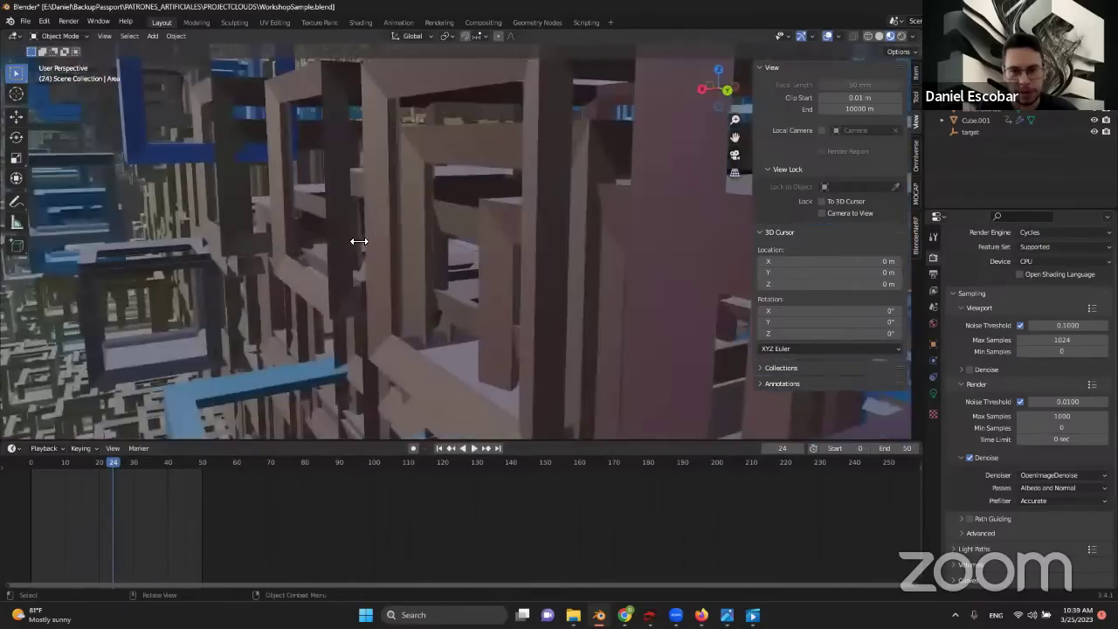
middle_drag(359, 240, 481, 271)
middle_drag(429, 224, 716, 163)
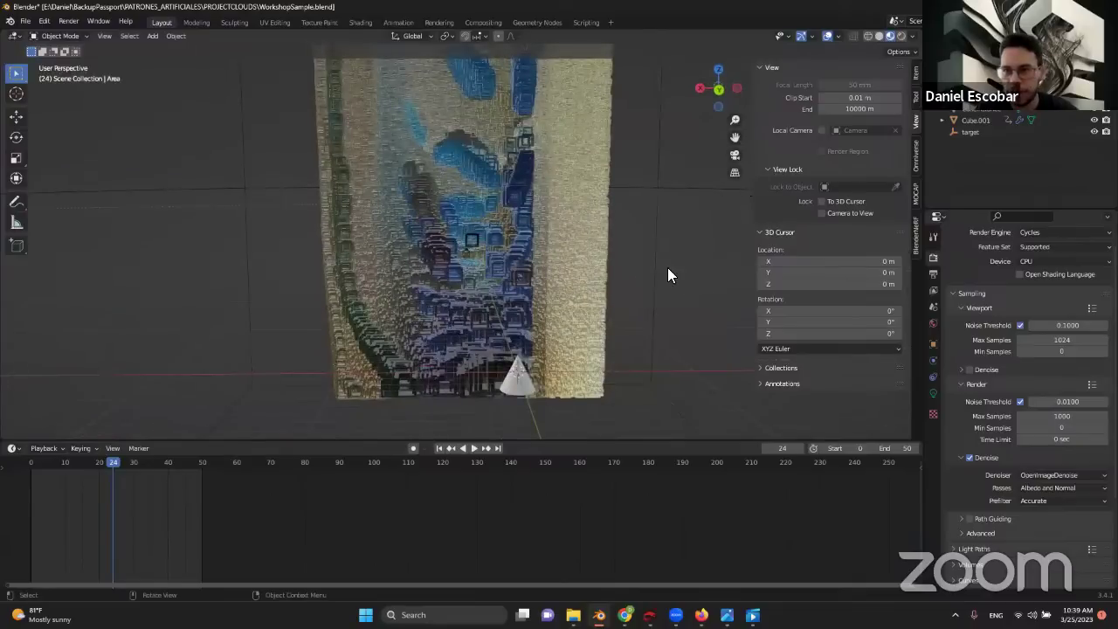
middle_drag(667, 276, 532, 291)
click(532, 291)
click(692, 268)
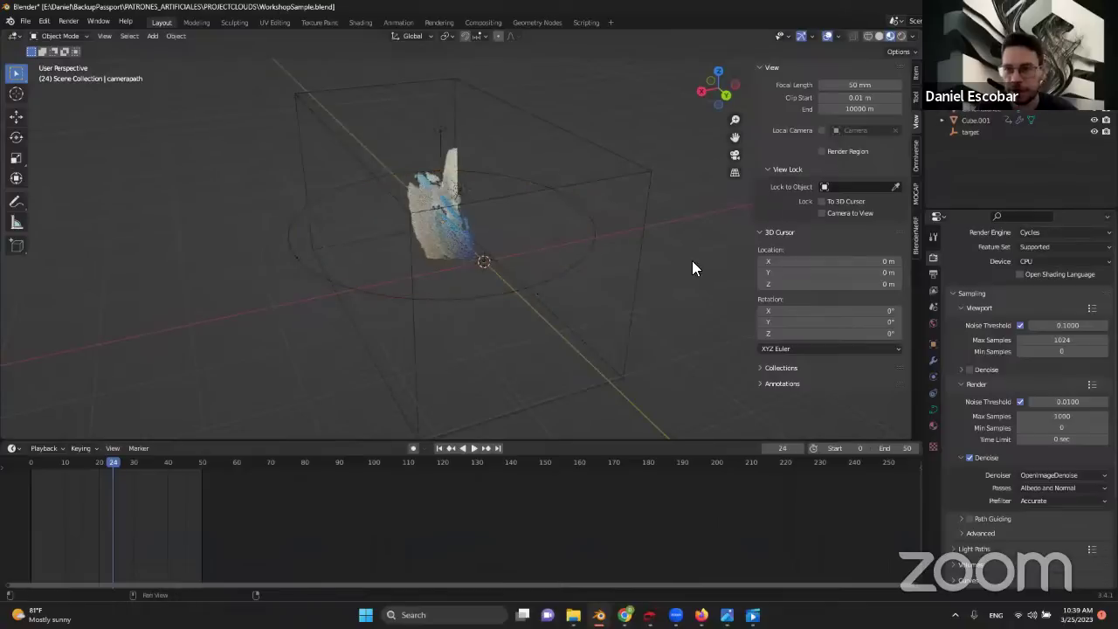
scroll(553, 252, up, 2)
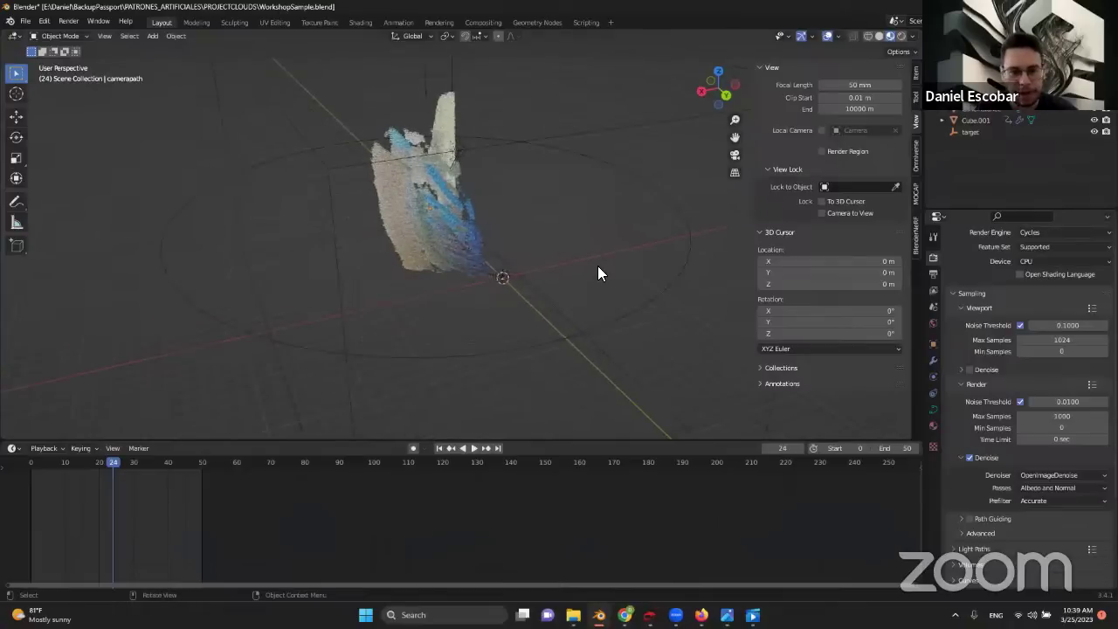
- Add a Bezier circle at the scene origin and scale it up to a ring somewhat smaller than the existing camera path
key(shift+a)
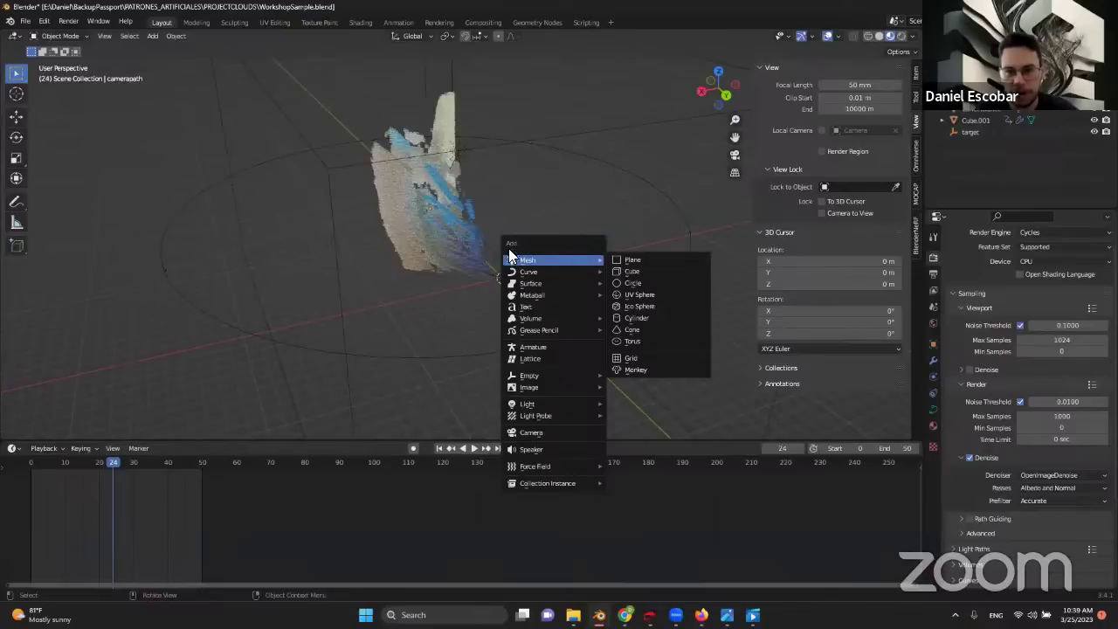
mouse_move(552, 277)
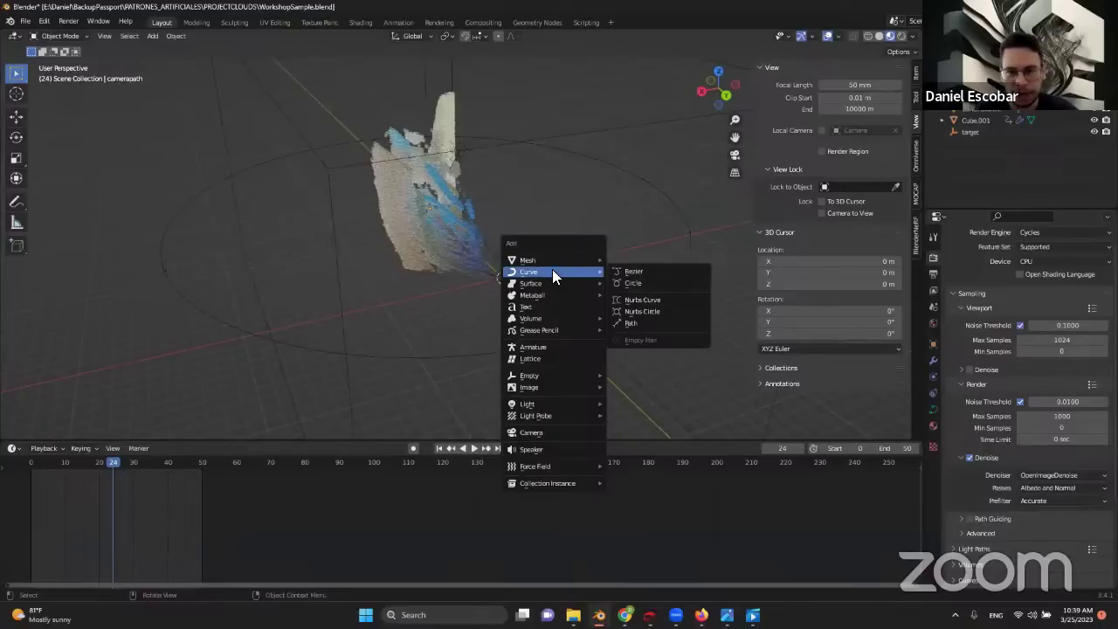
click(635, 287)
scroll(407, 199, up, 3)
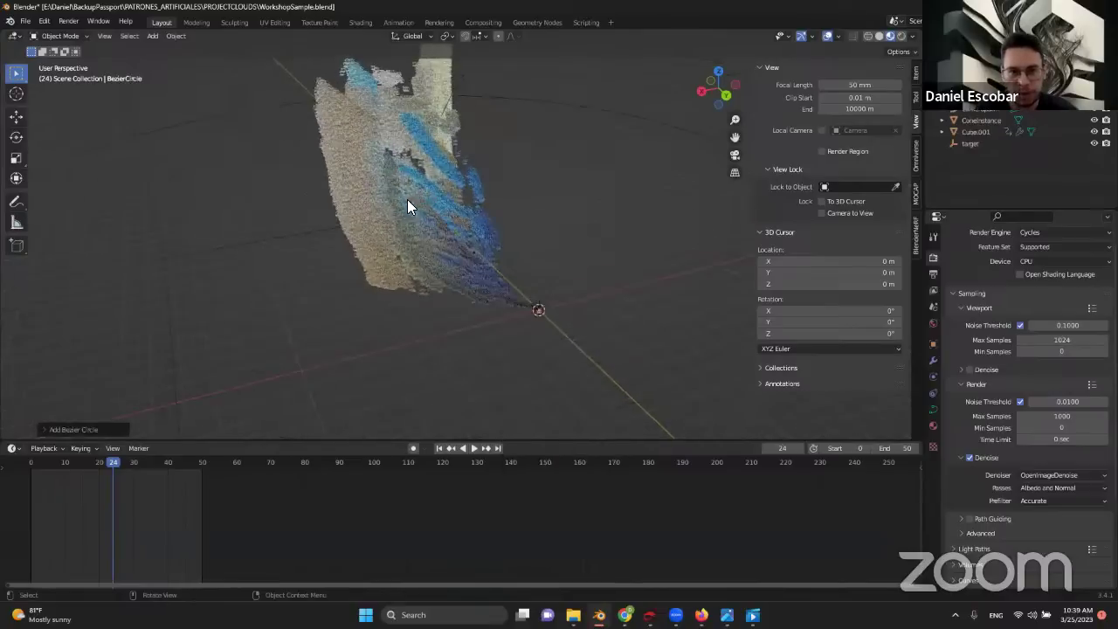
scroll(407, 199, down, 2)
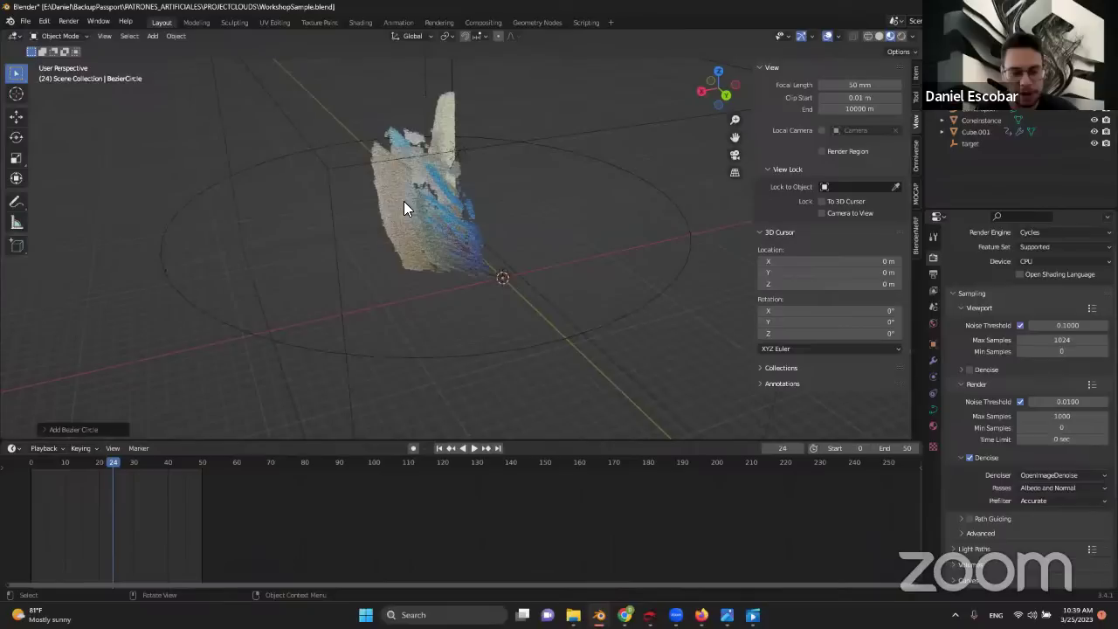
key(s)
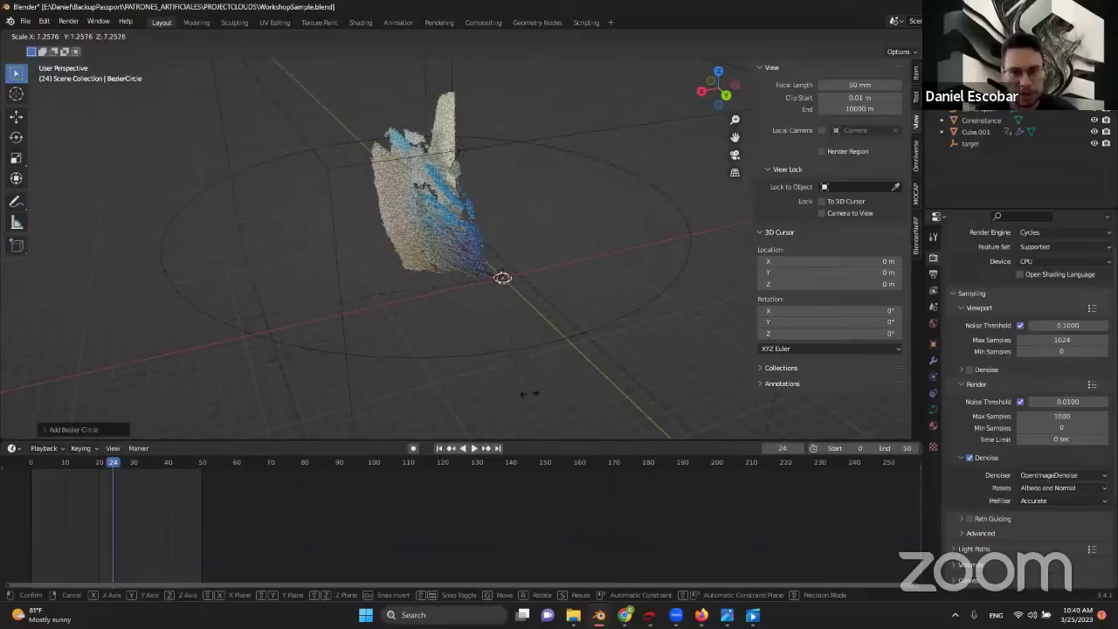
click(363, 375)
key(s)
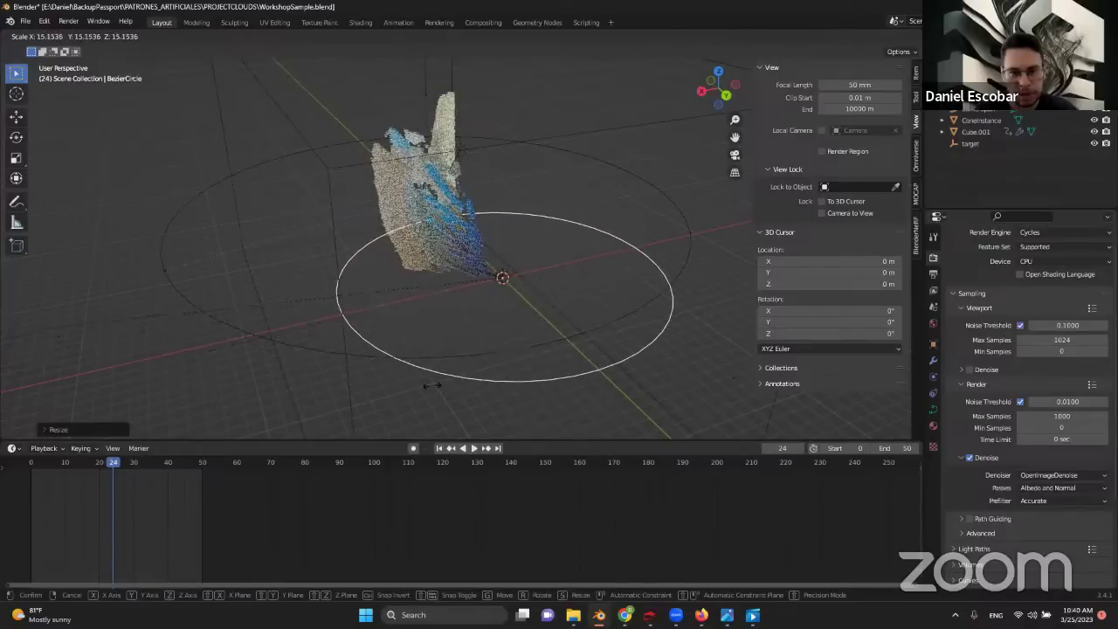
click(376, 392)
- Move the new circle in the negative direction along the global Y axis so that it surrounds the cube cloud
middle_drag(443, 284, 618, 226)
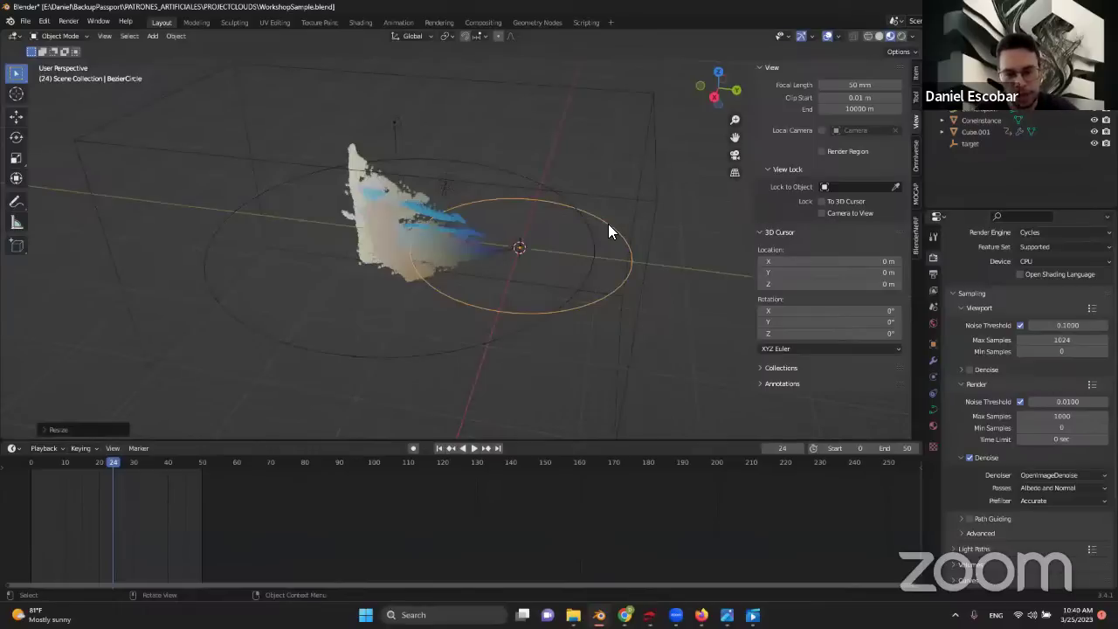
key(g)
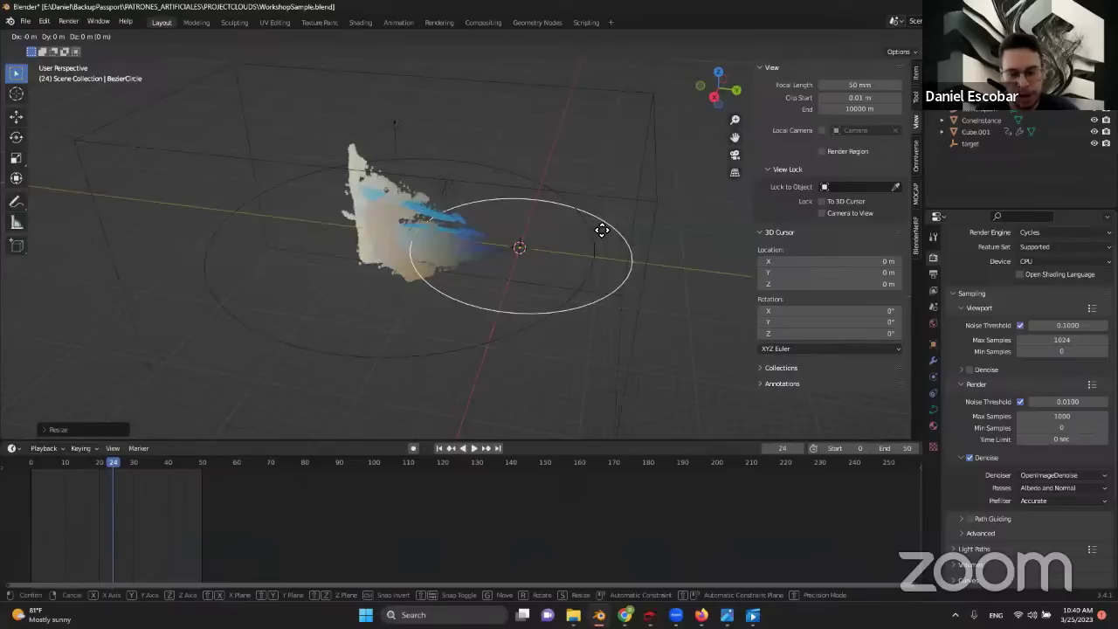
key(x)
key(y)
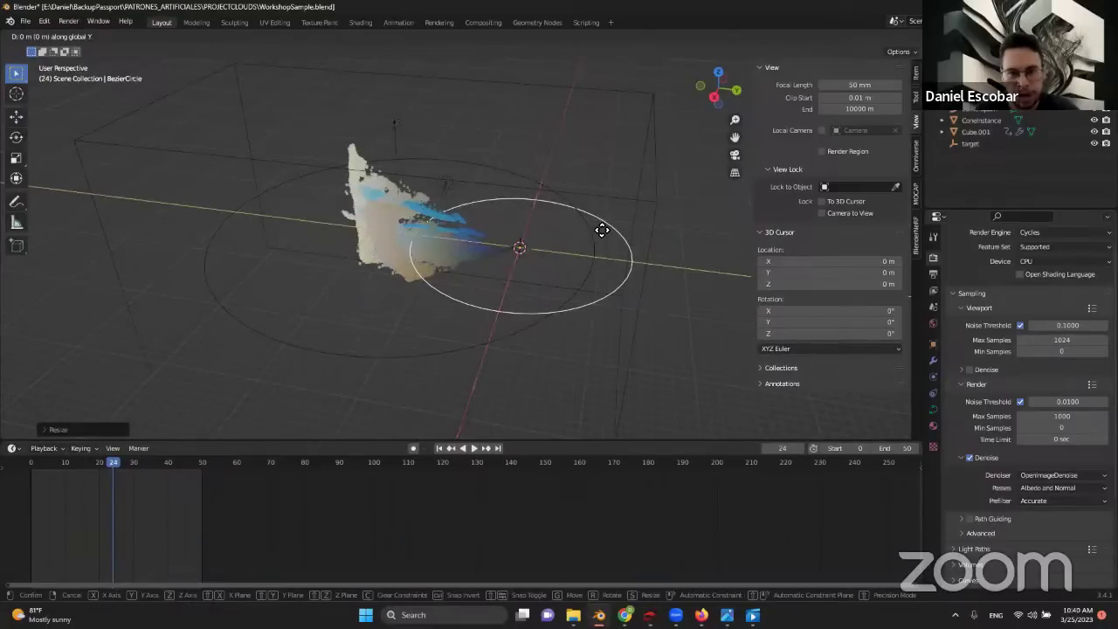
key(z)
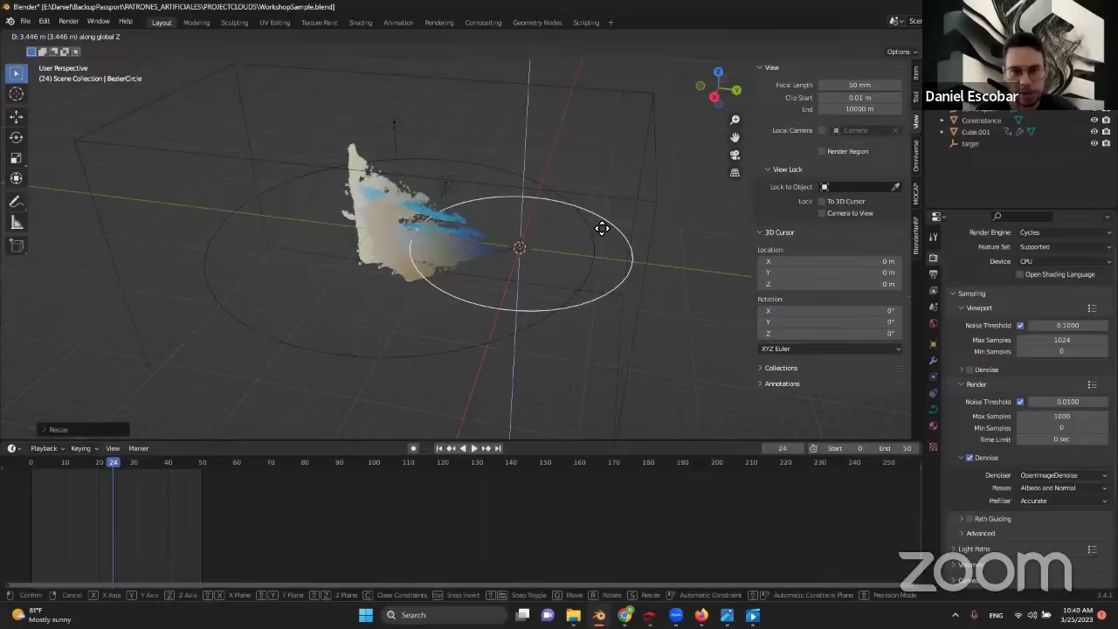
key(x)
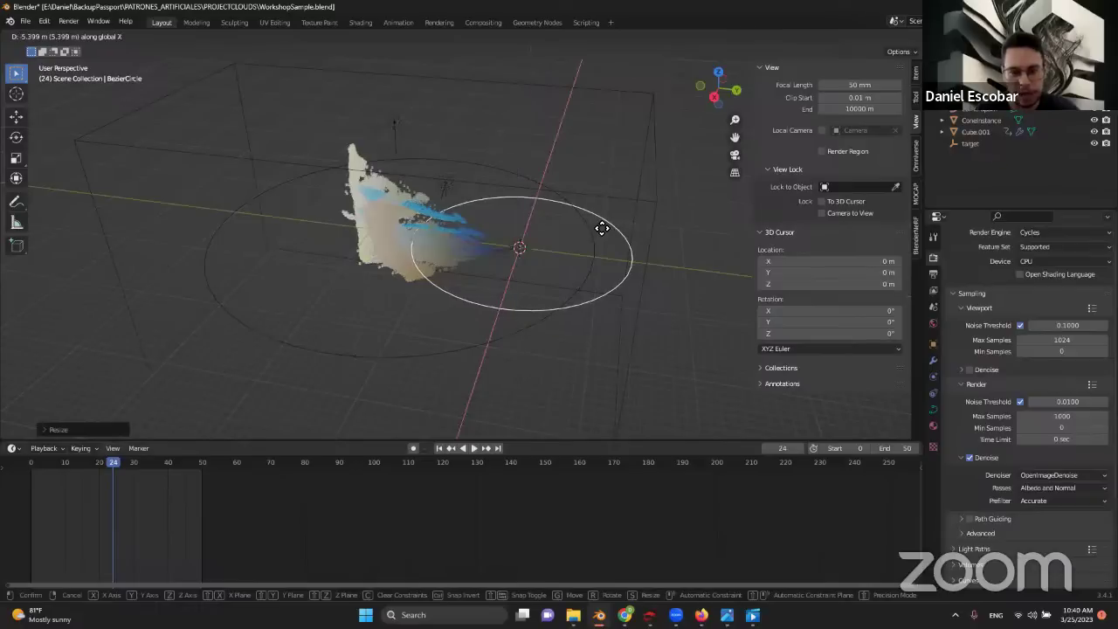
key(y)
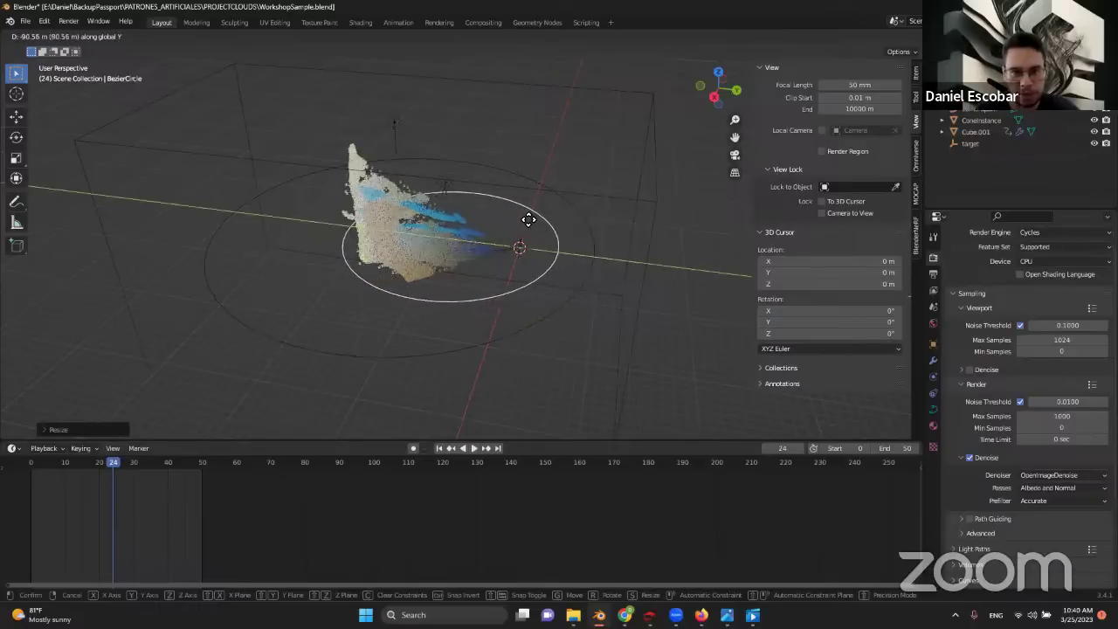
click(489, 211)
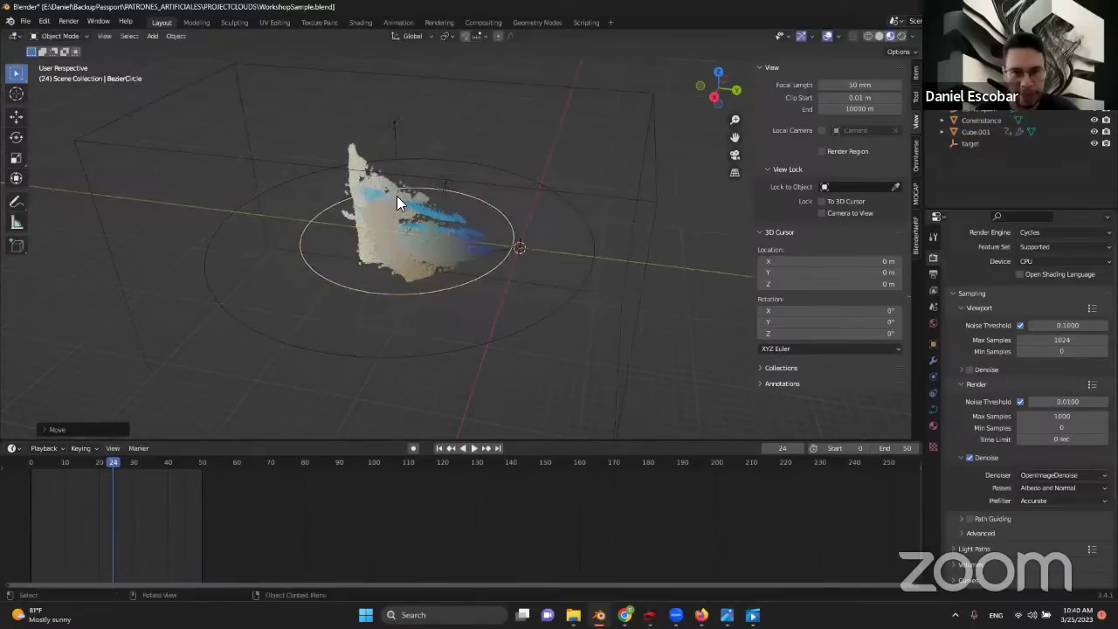
- Examine the new circle's position around the cloud from several angles, and clear its selection
middle_drag(397, 195, 517, 193)
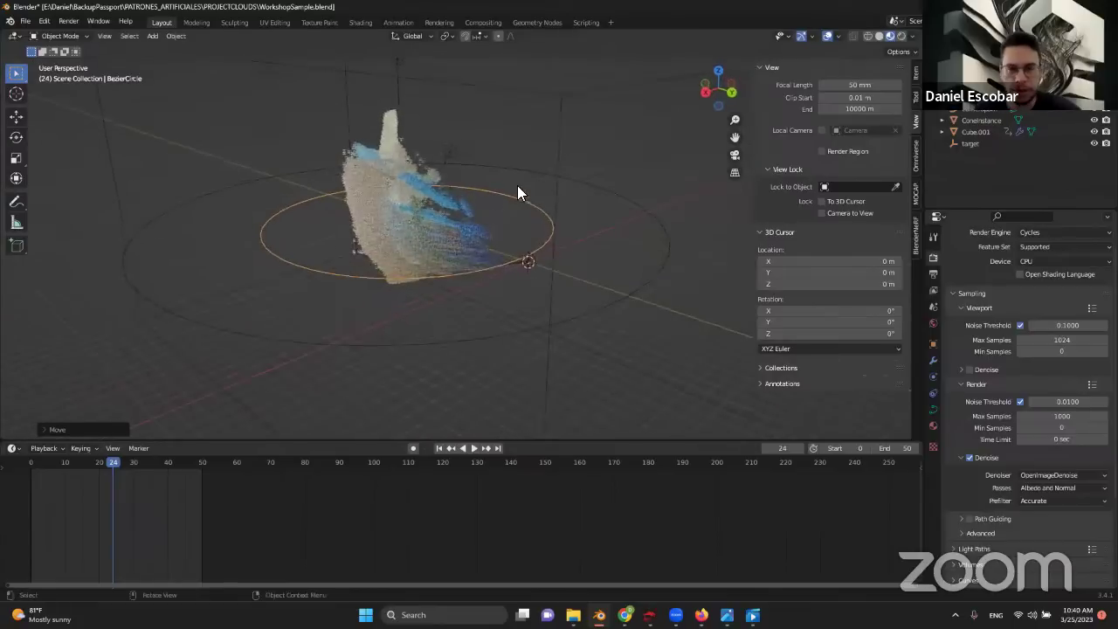
click(521, 184)
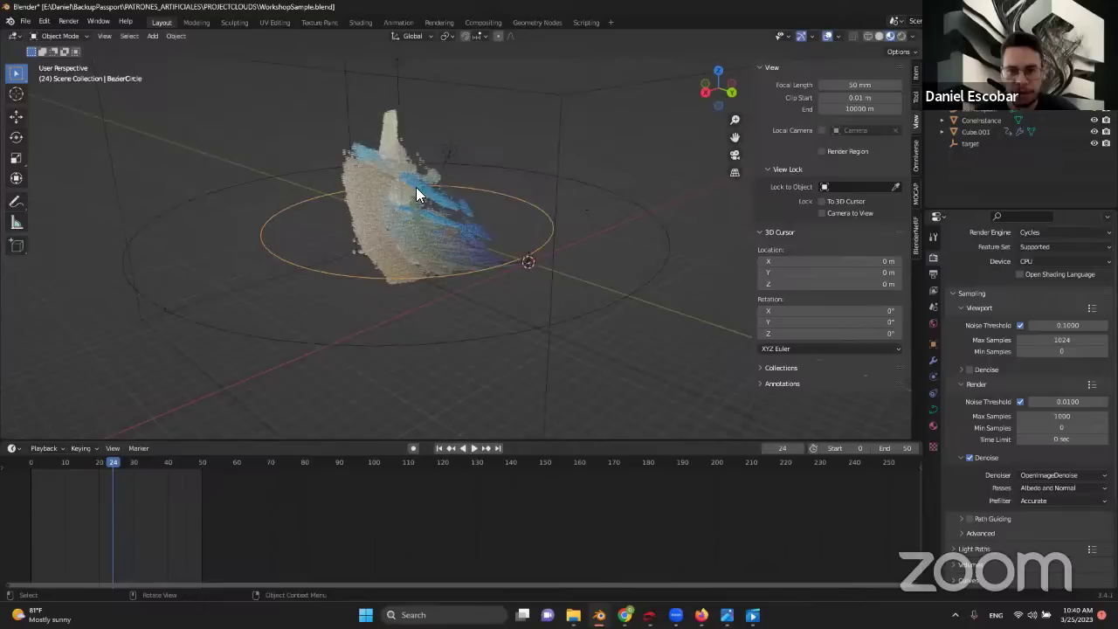
middle_drag(416, 187, 255, 258)
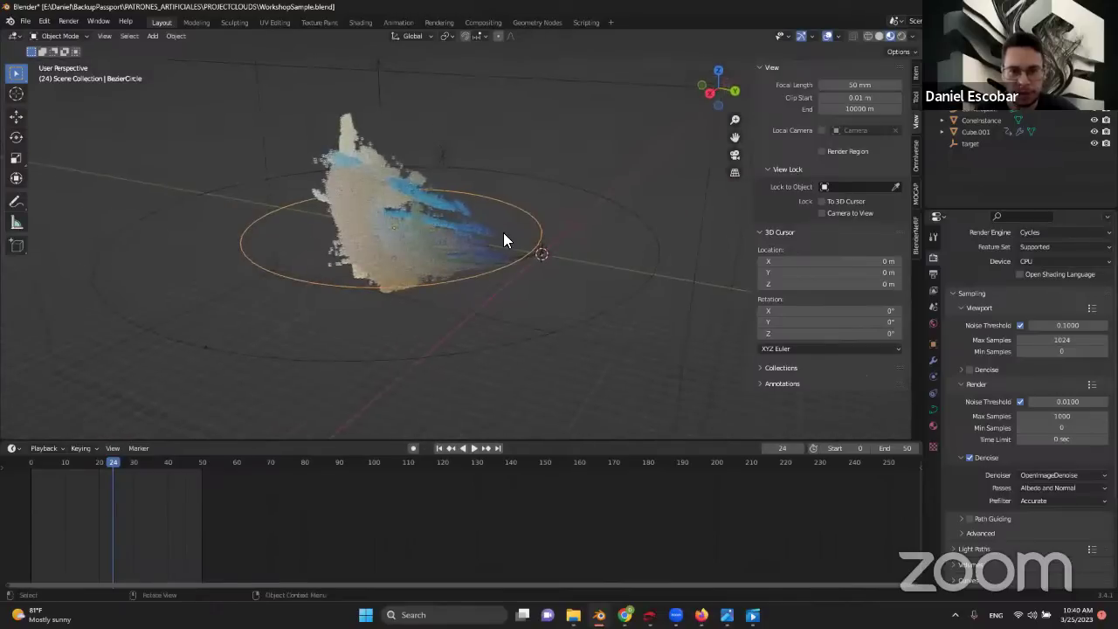
middle_drag(503, 232, 344, 191)
scroll(291, 253, up, 3)
middle_drag(292, 253, 624, 222)
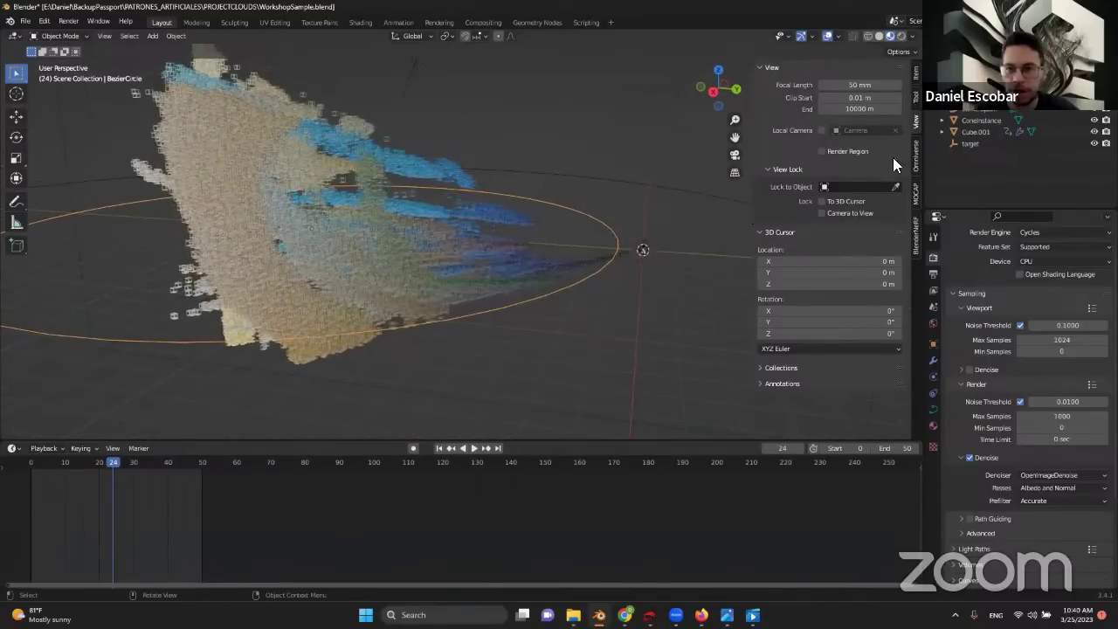
click(580, 183)
middle_drag(580, 183, 573, 133)
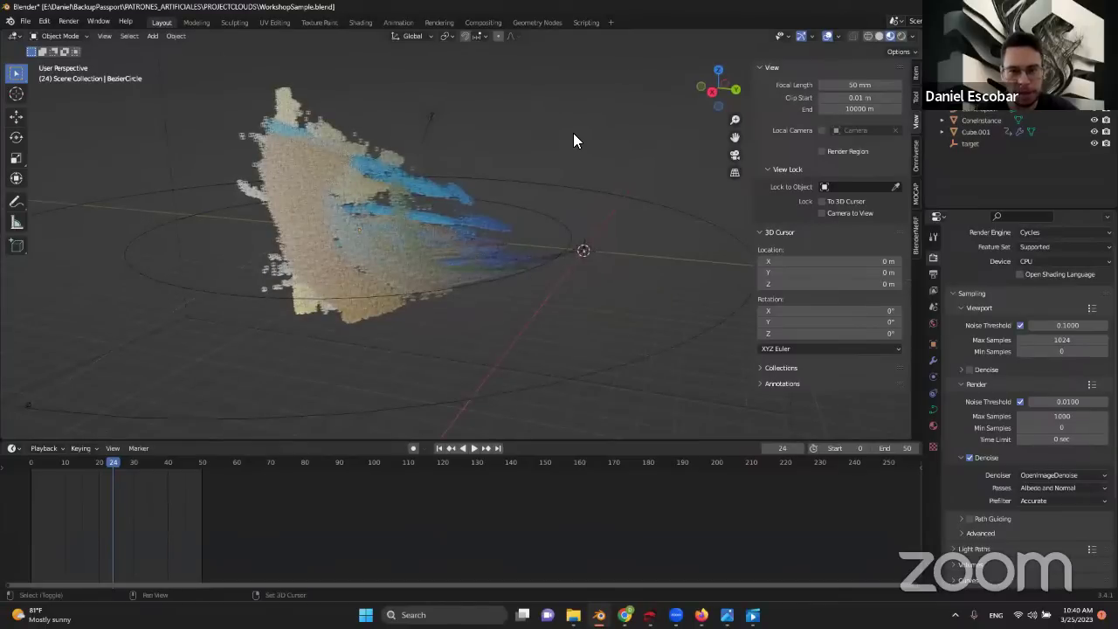
- Add a new camera at the scene origin, rename it PathCamera, and select it
key(shift+a)
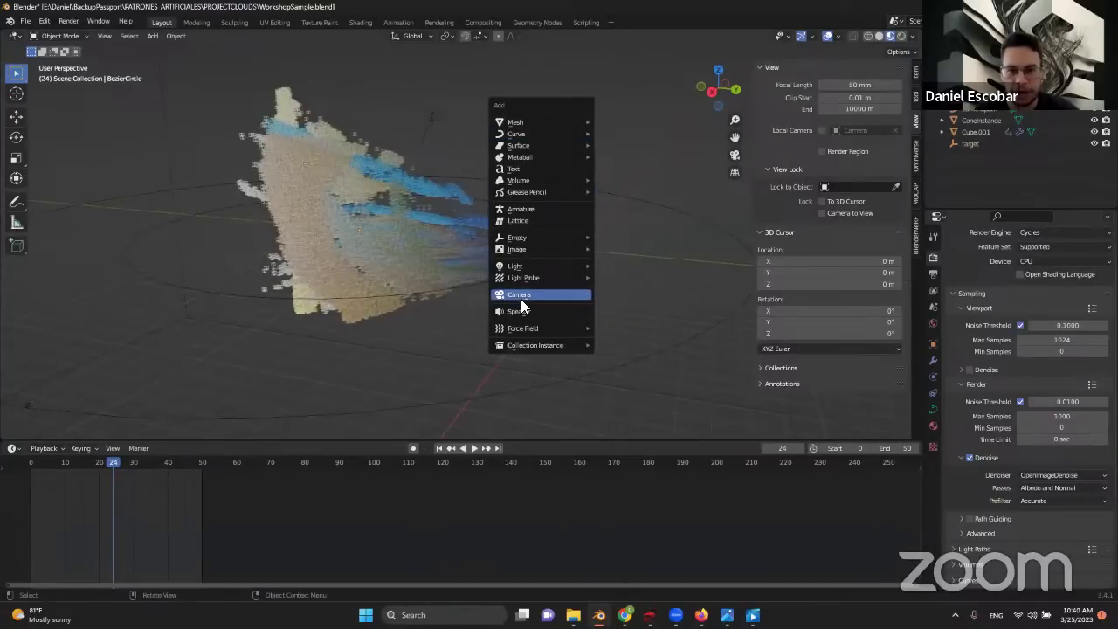
click(521, 297)
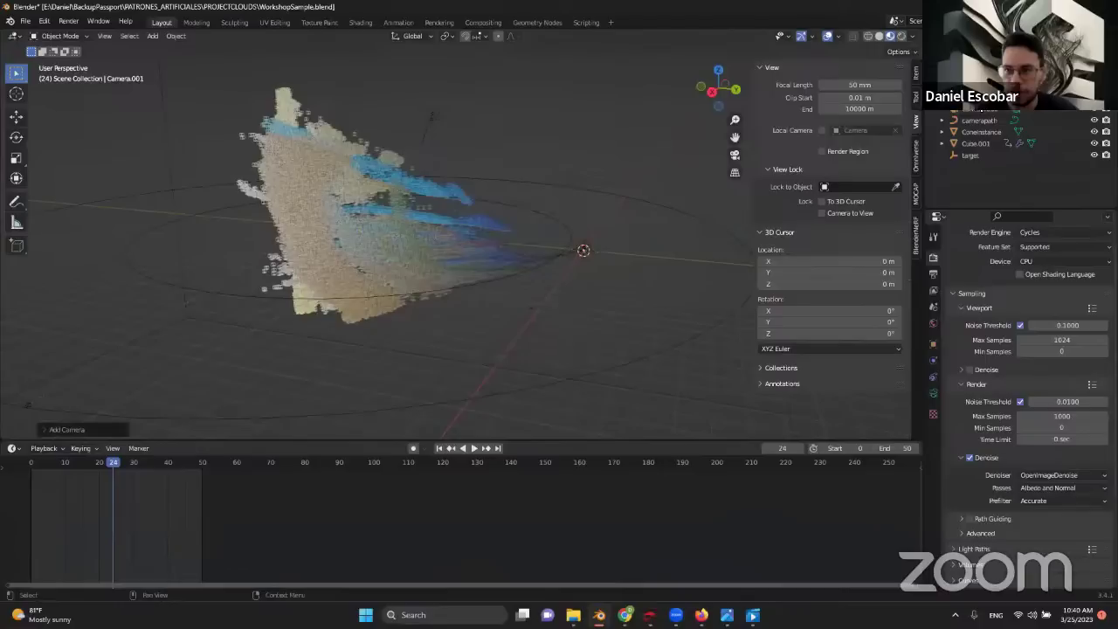
right_click(960, 131)
right_click(1018, 112)
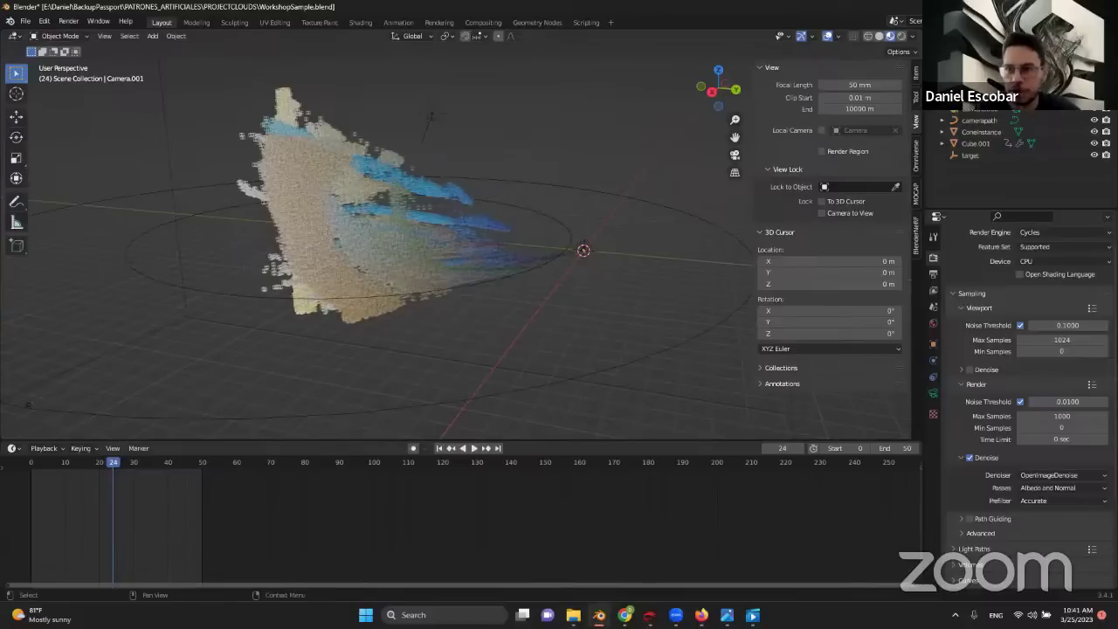
scroll(970, 117, down, 1)
click(985, 144)
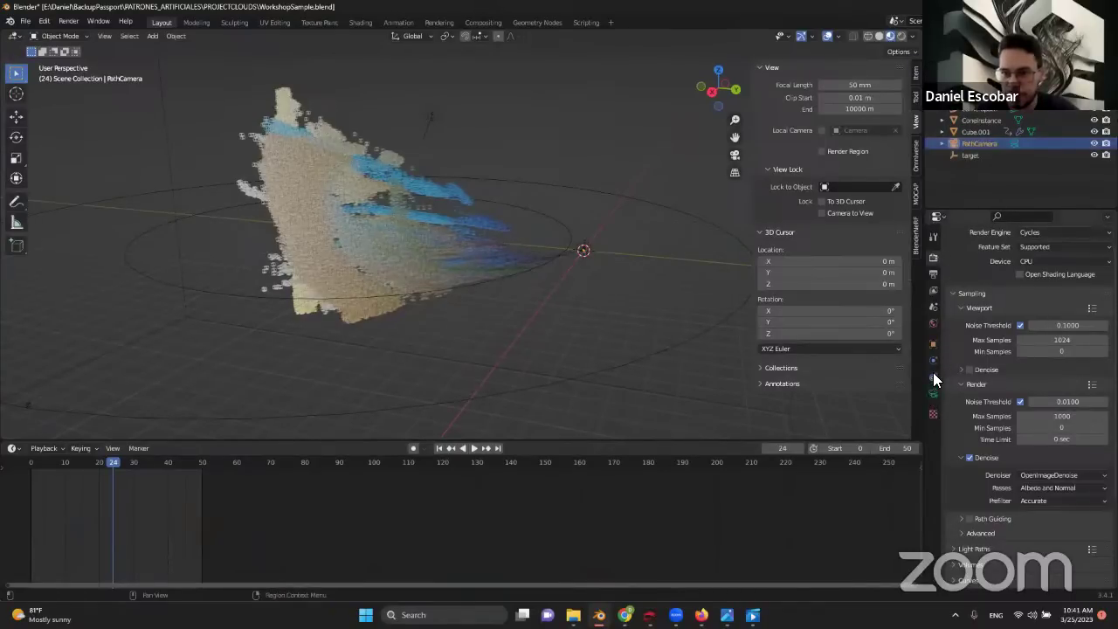
- Give PathCamera a Follow Path object constraint with BezierCircle as its target
click(933, 341)
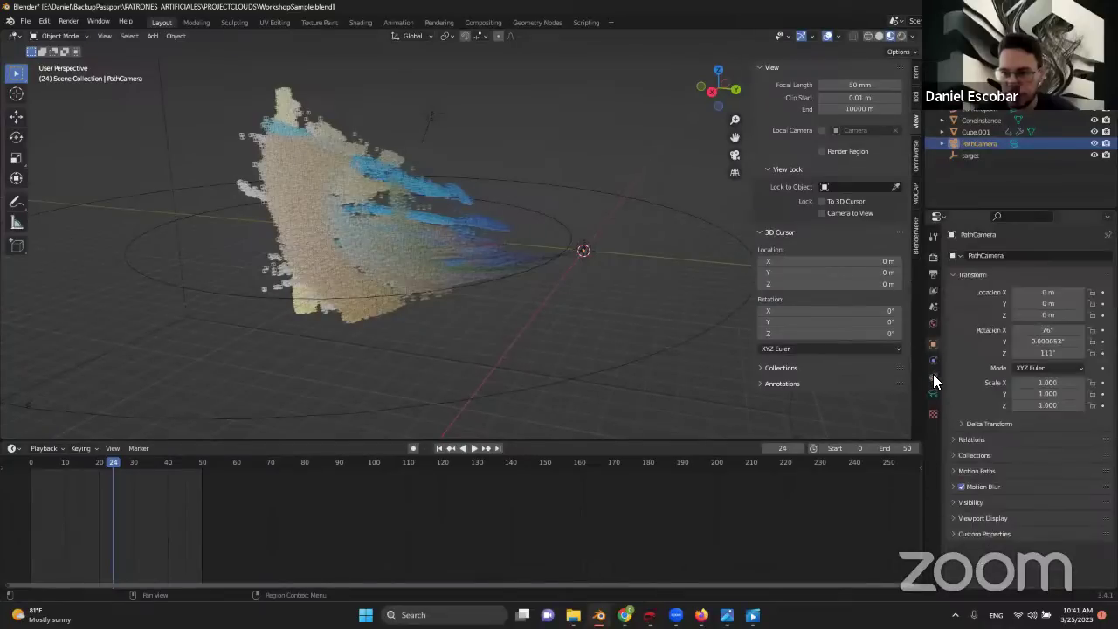
click(933, 376)
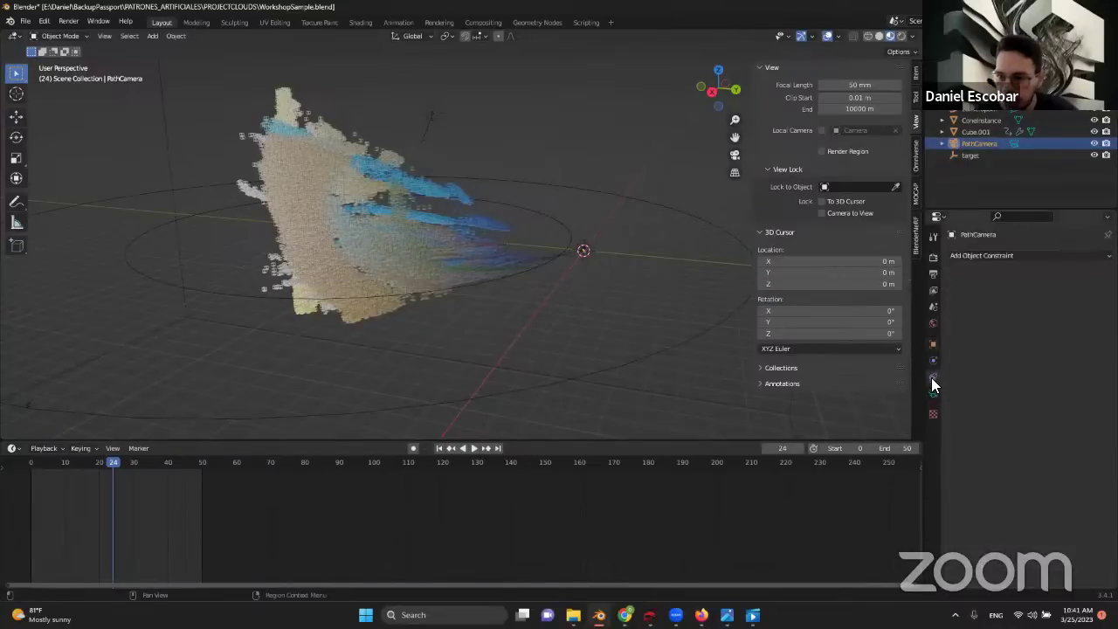
click(975, 257)
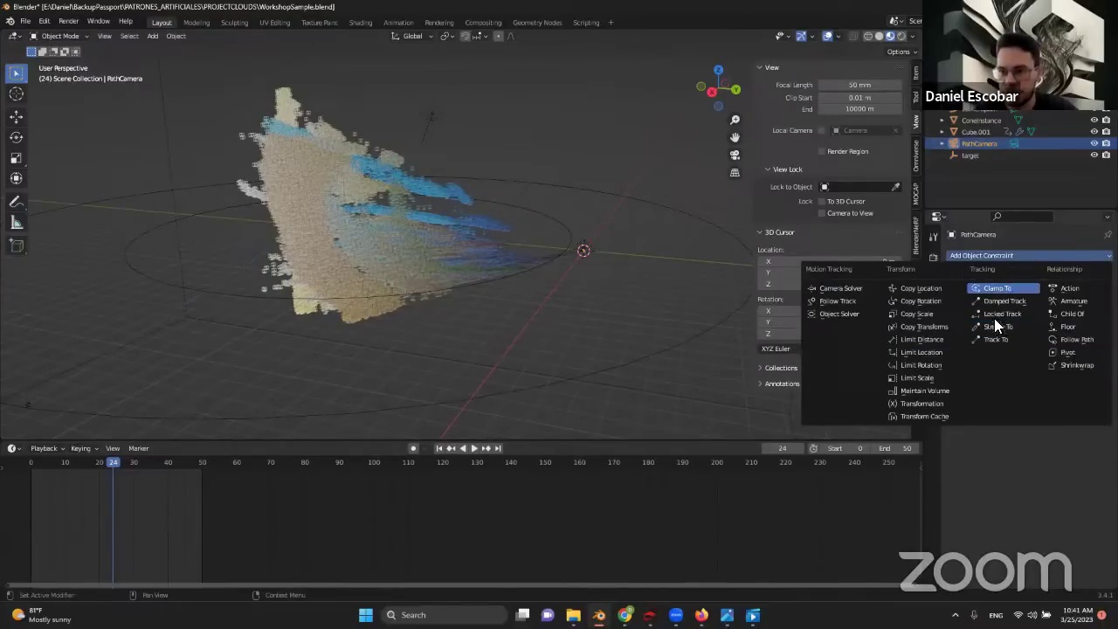
click(1063, 341)
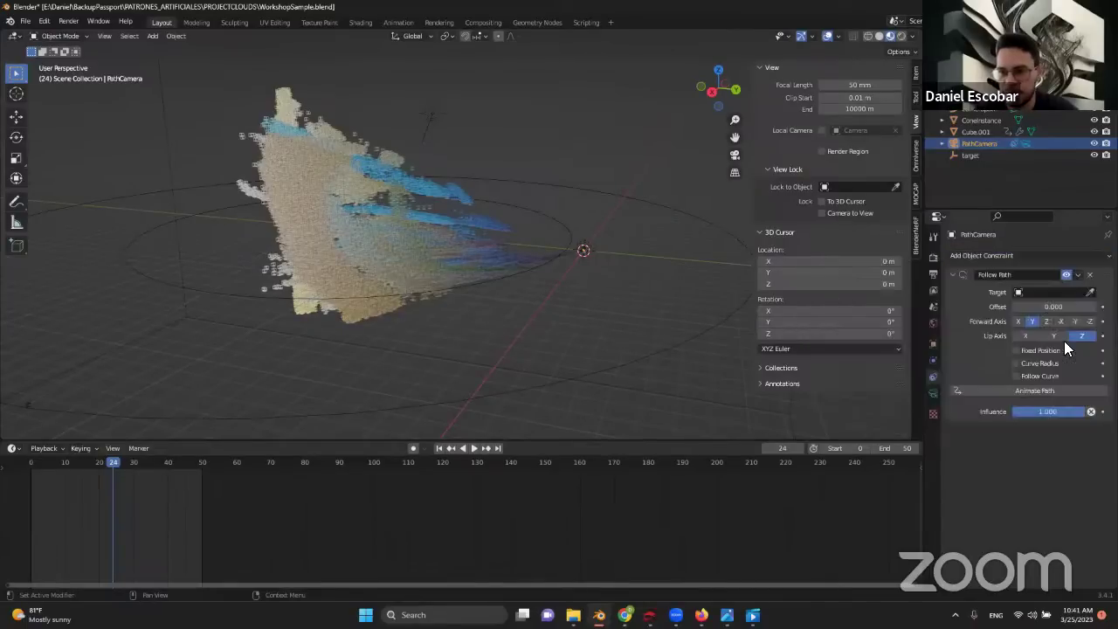
click(1038, 291)
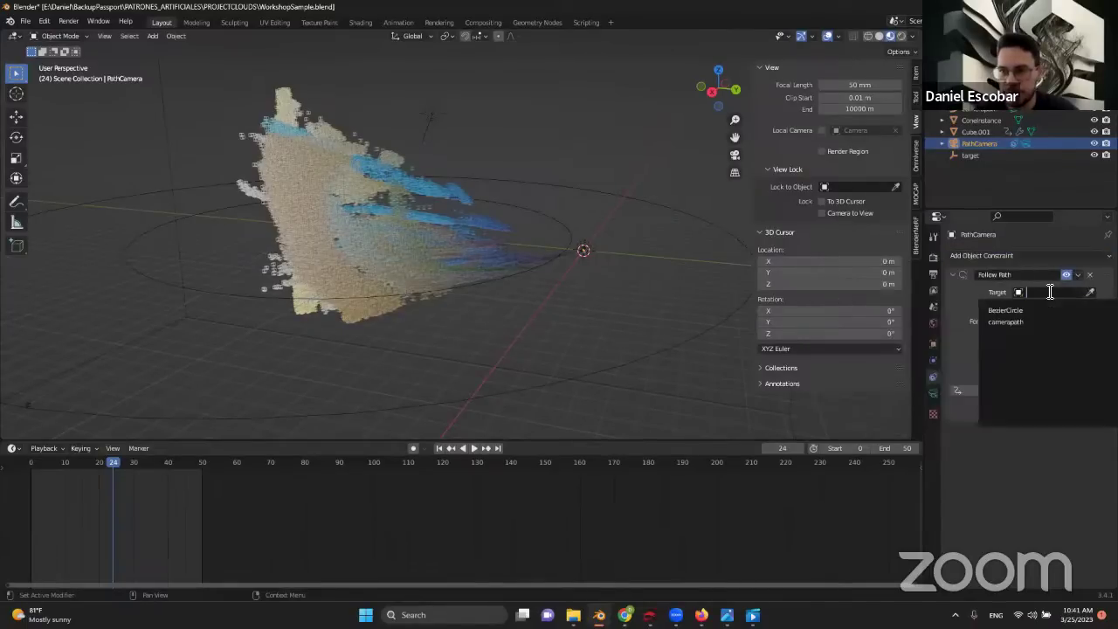
click(1009, 310)
- Inspect PathCamera's placement on the circle and enable Follow Curve in its Follow Path constraint
middle_drag(265, 265, 501, 387)
scroll(541, 347, up, 1)
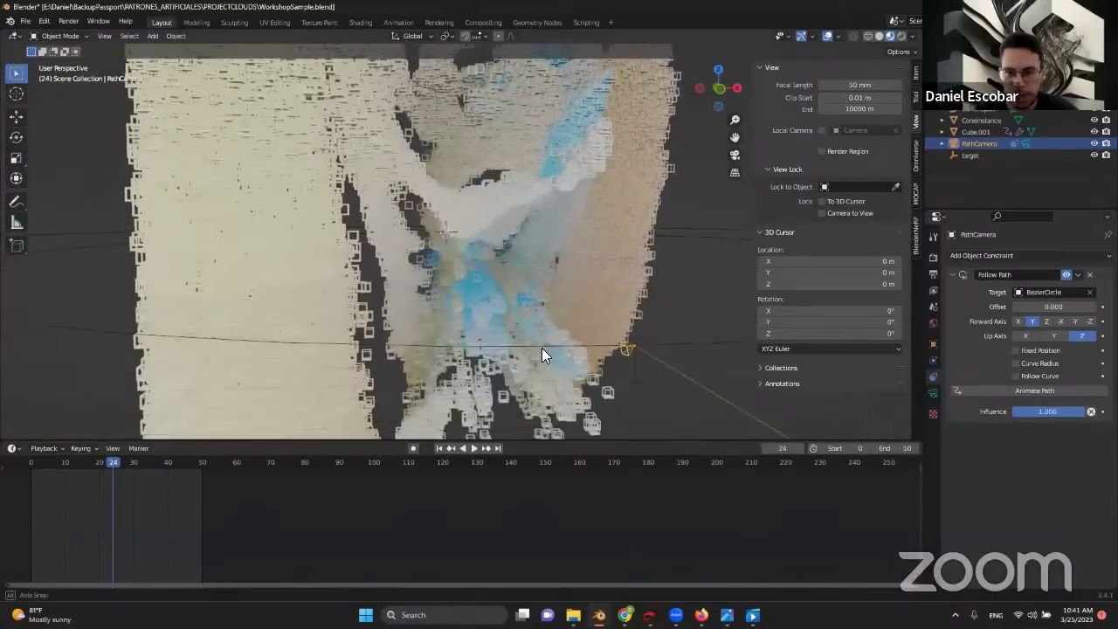
middle_drag(542, 347, 626, 351)
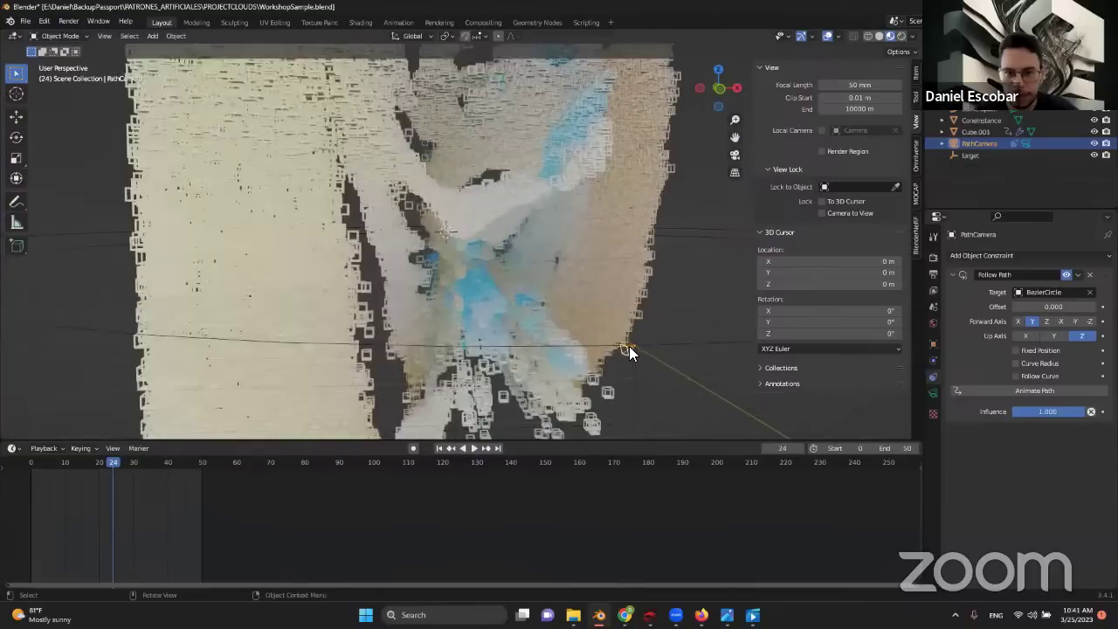
click(1016, 375)
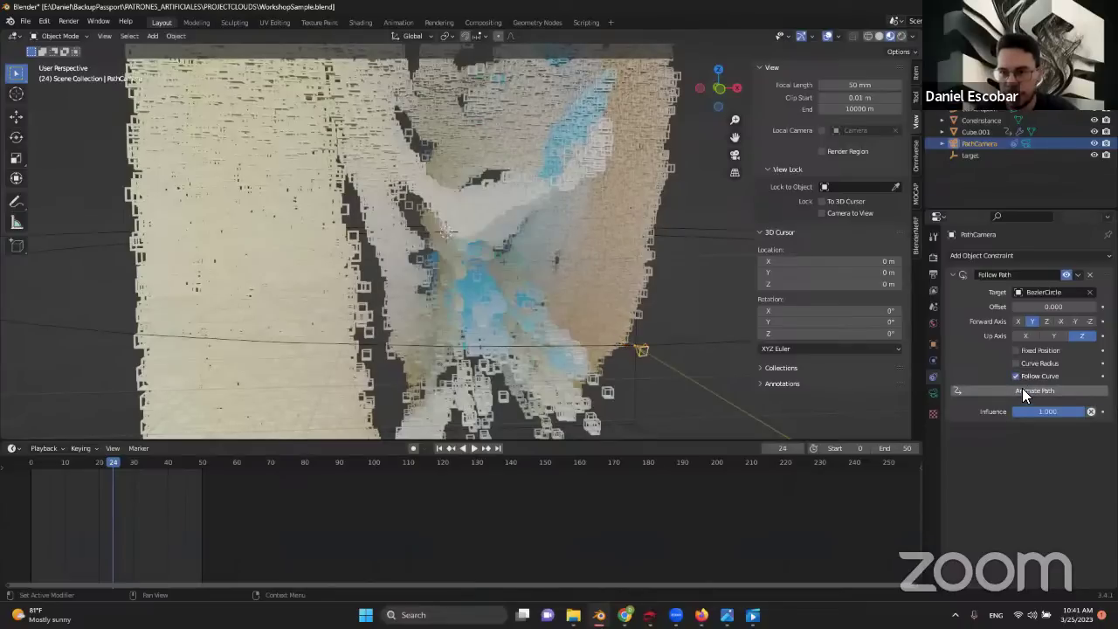
- Add a Track To object constraint to PathCamera below its Follow Path constraint
scroll(683, 364, up, 4)
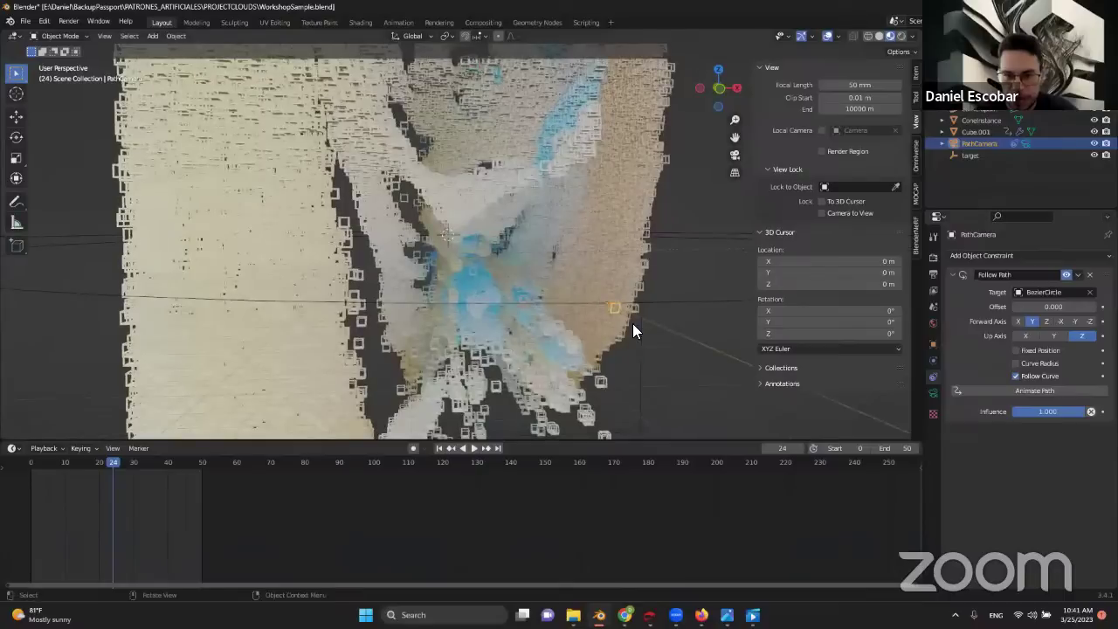
scroll(634, 316, up, 1)
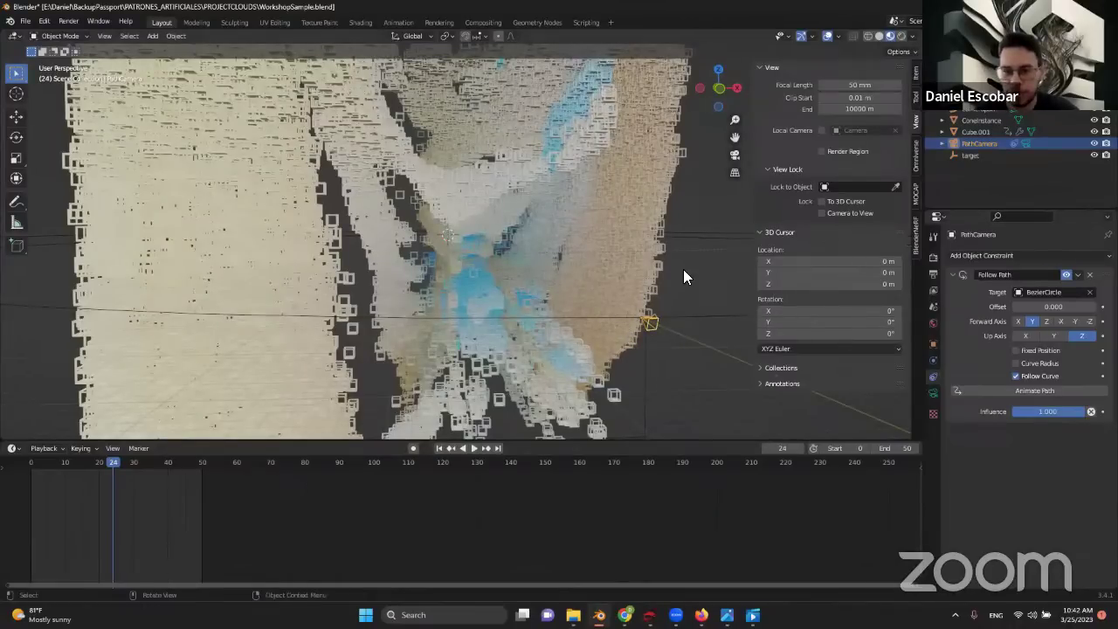
middle_drag(684, 270, 676, 274)
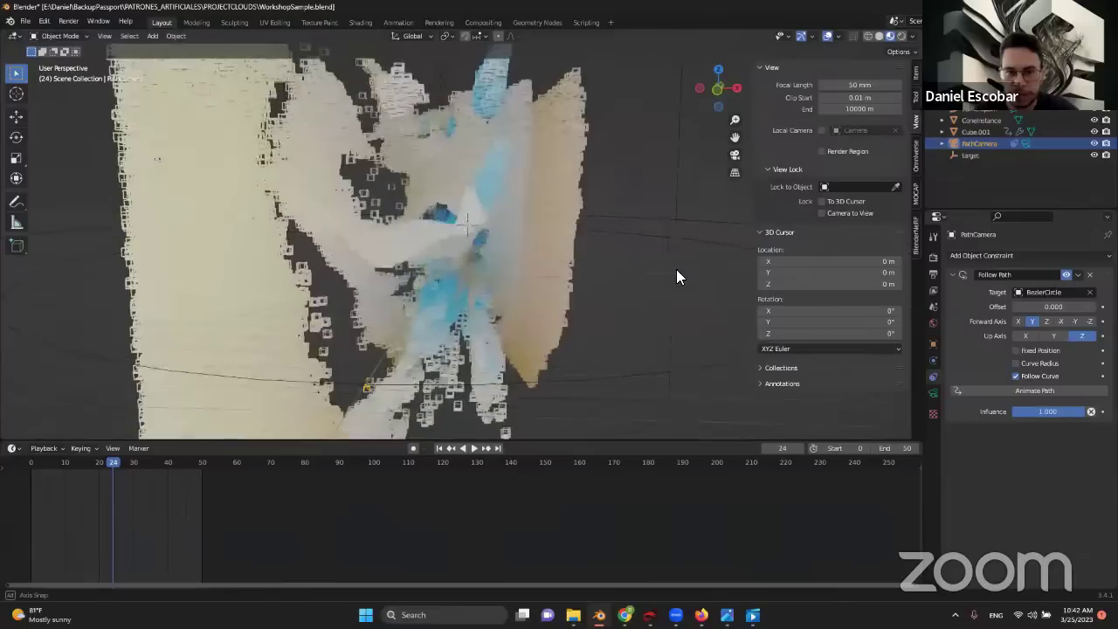
click(995, 256)
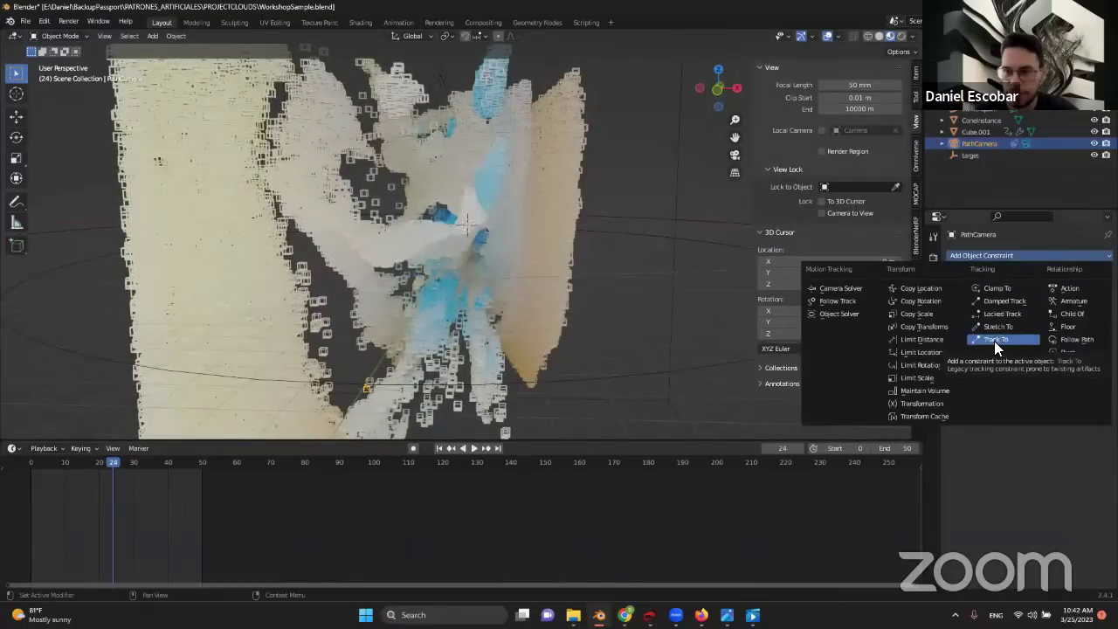
click(993, 340)
click(978, 255)
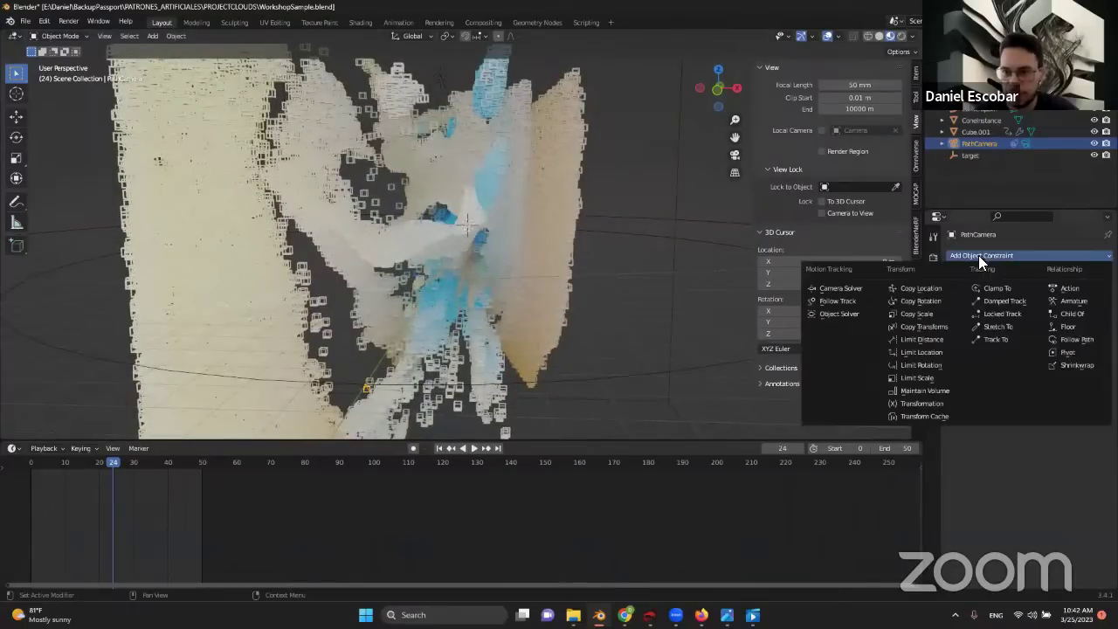
click(994, 339)
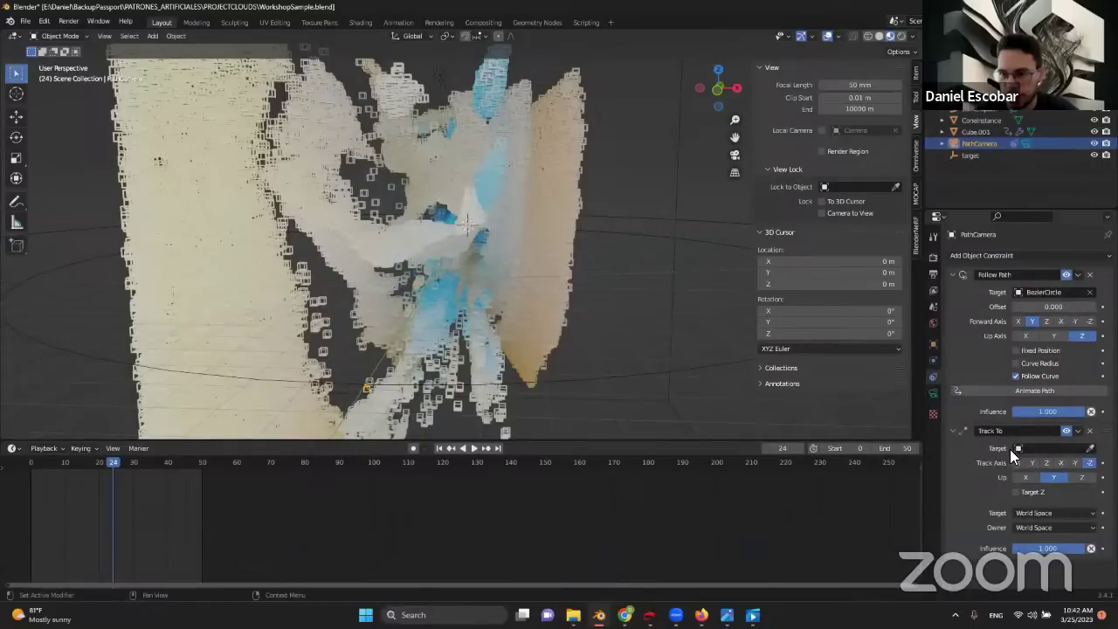
click(1030, 449)
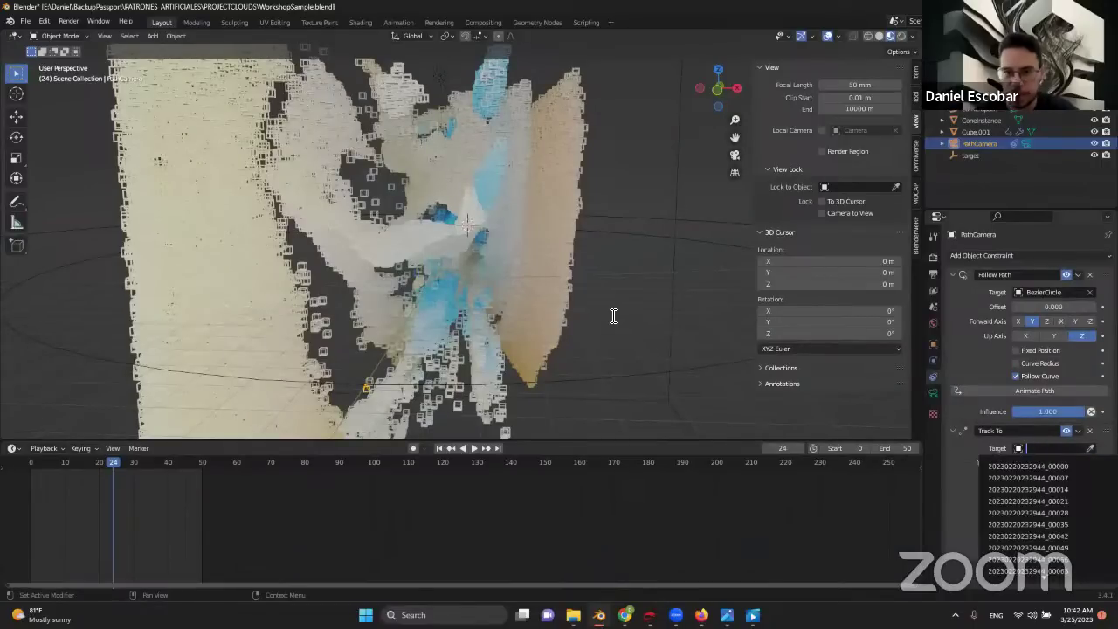
- Add a Plain Axes empty at the scene origin and rename it targetCam
scroll(601, 248, down, 3)
middle_drag(601, 247, 535, 275)
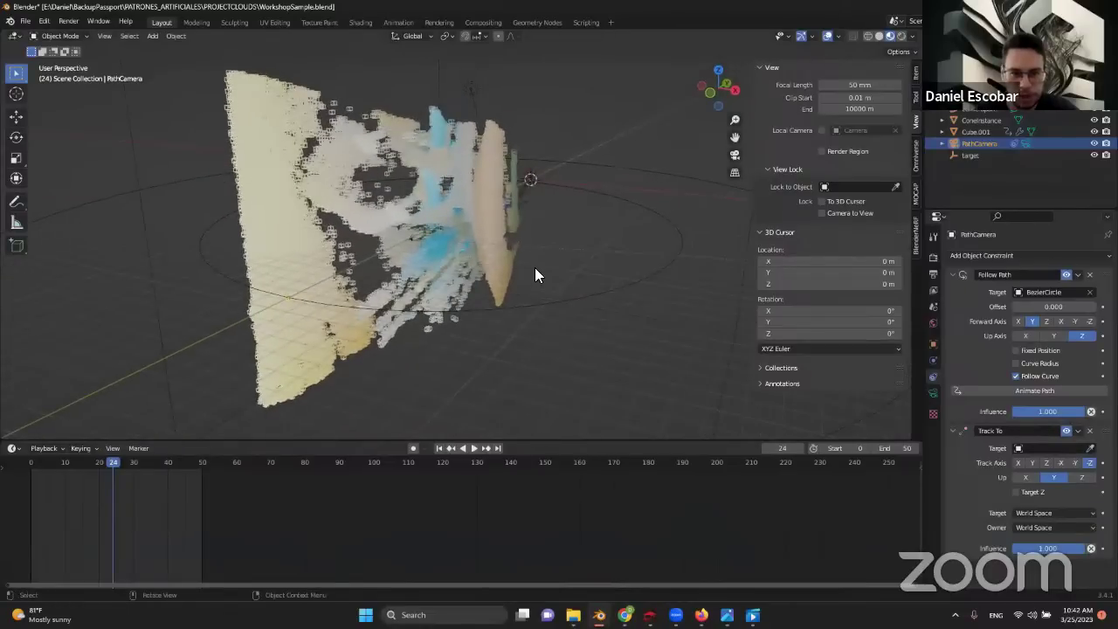
key(shift+a)
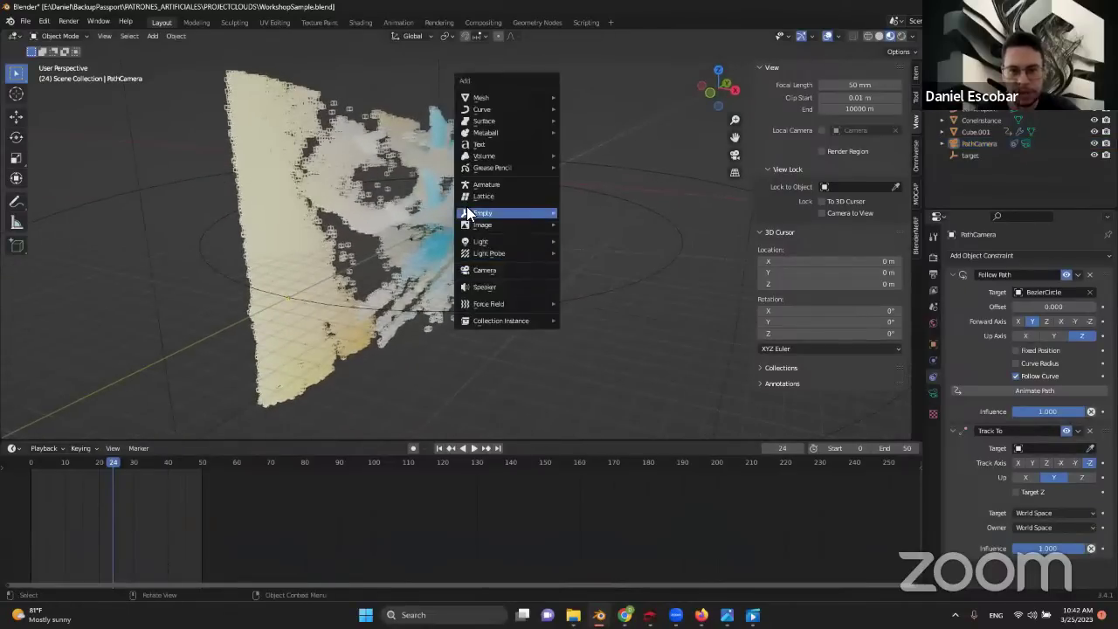
middle_drag(541, 326, 629, 334)
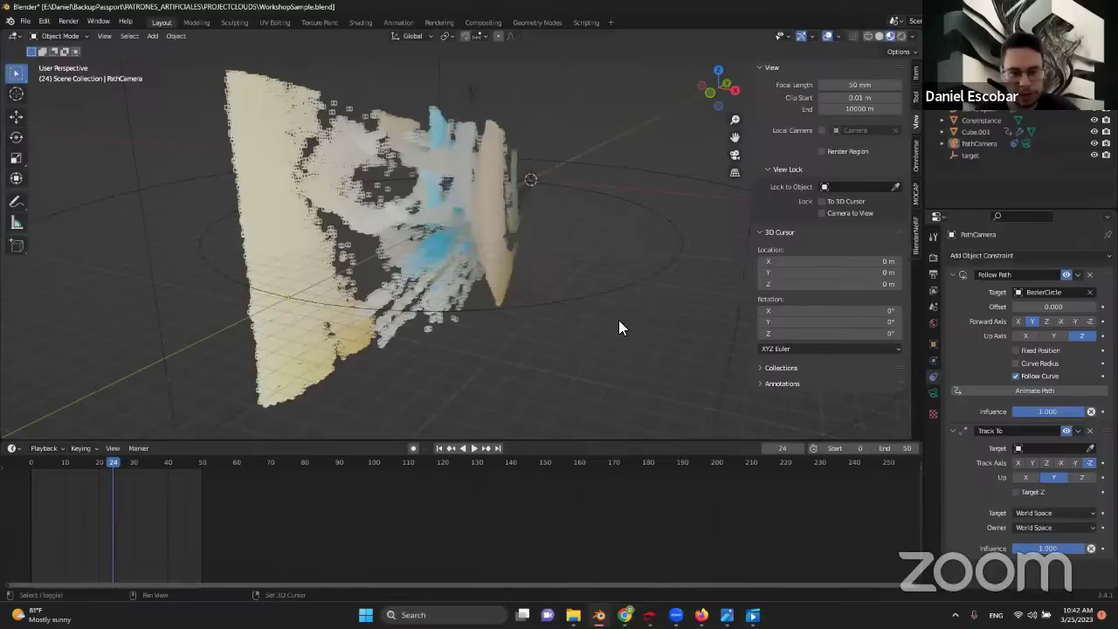
key(shift+a)
mouse_move(580, 264)
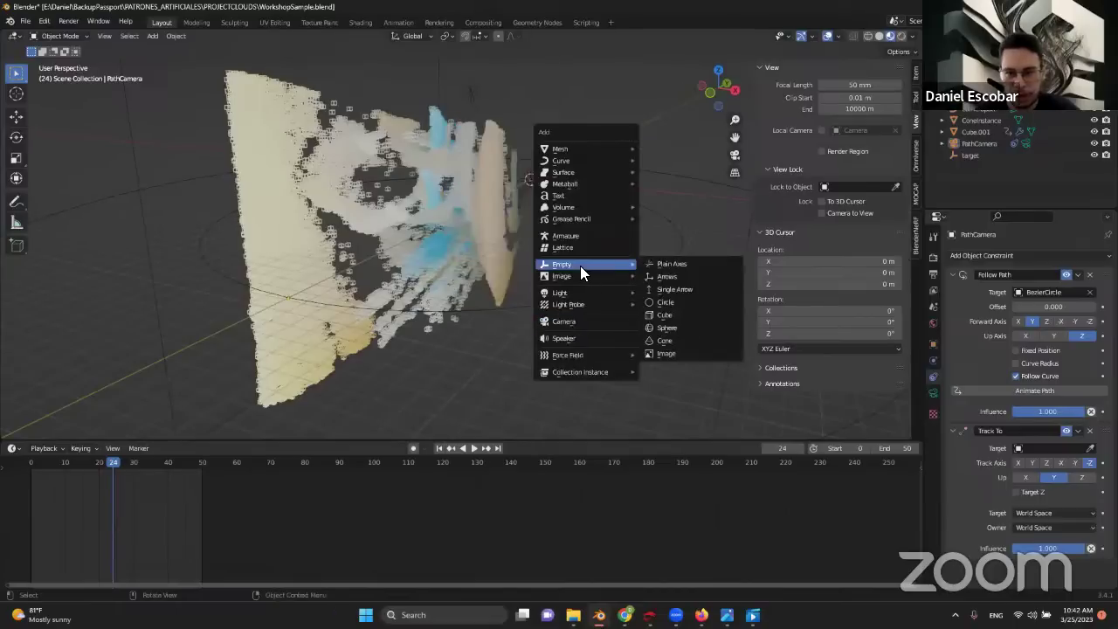
click(667, 263)
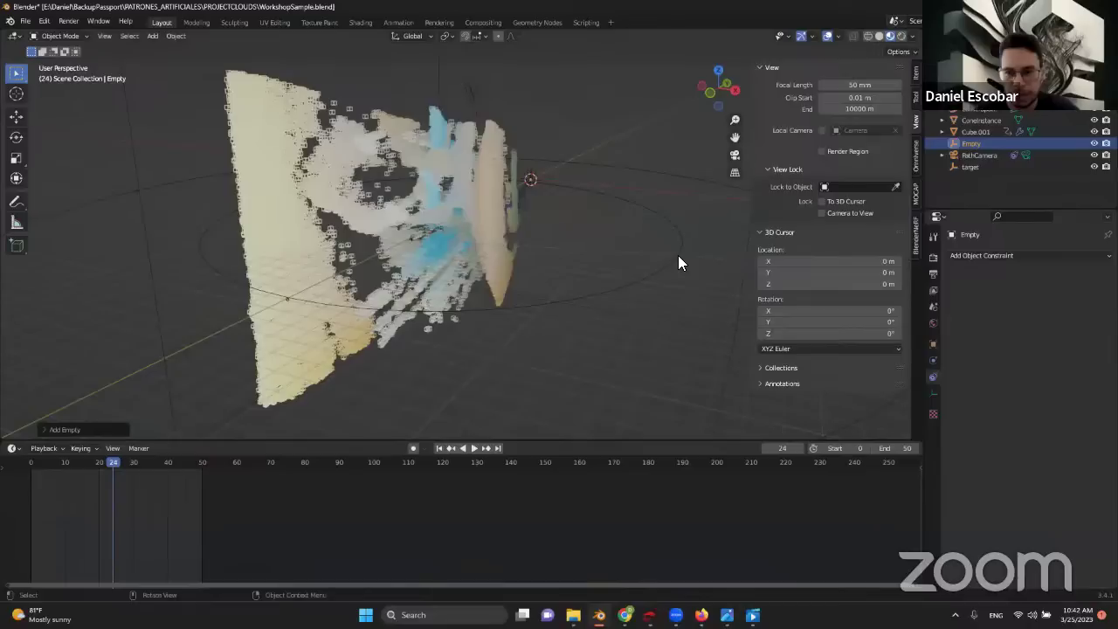
double_click(973, 142)
text(tar)
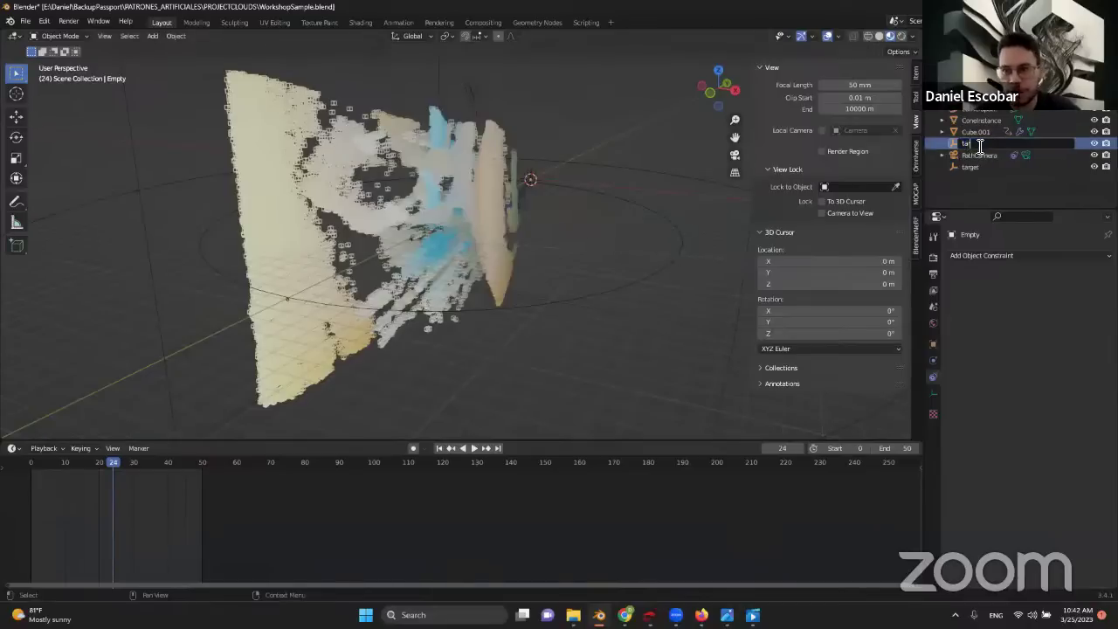
text(getCam)
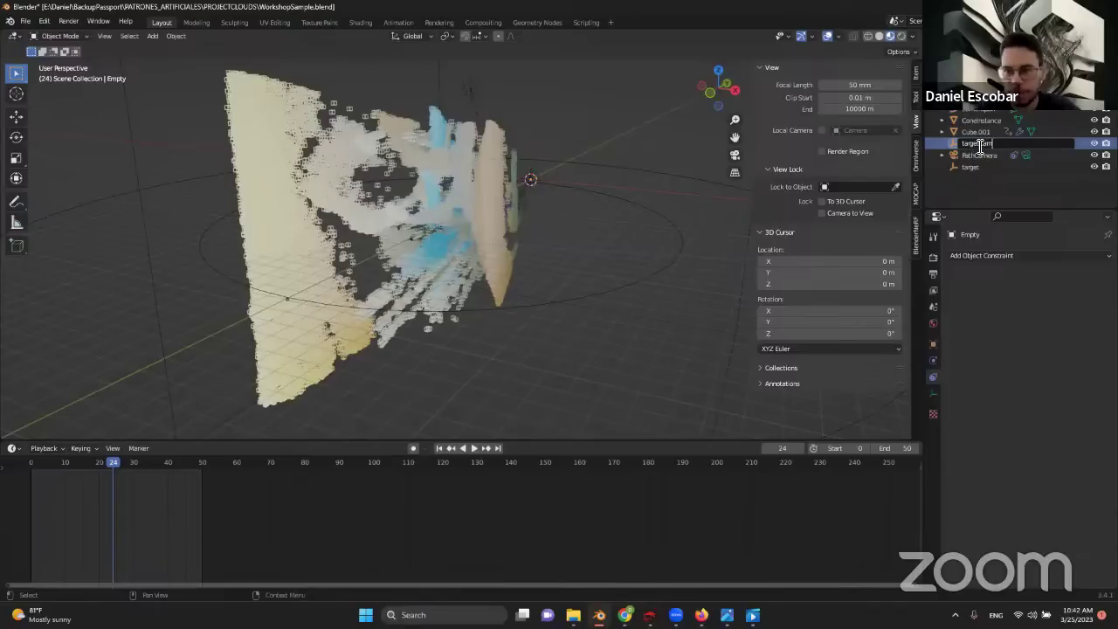
key(Return)
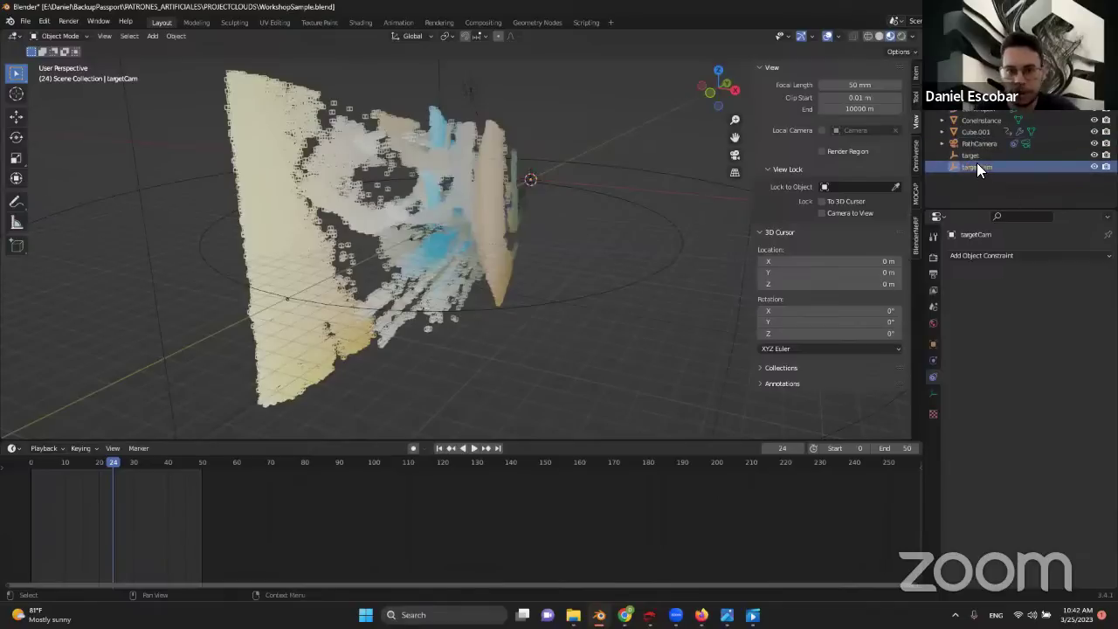
- Frame the targetCam empty and raise it vertically to just above the tip of the cone
click(106, 37)
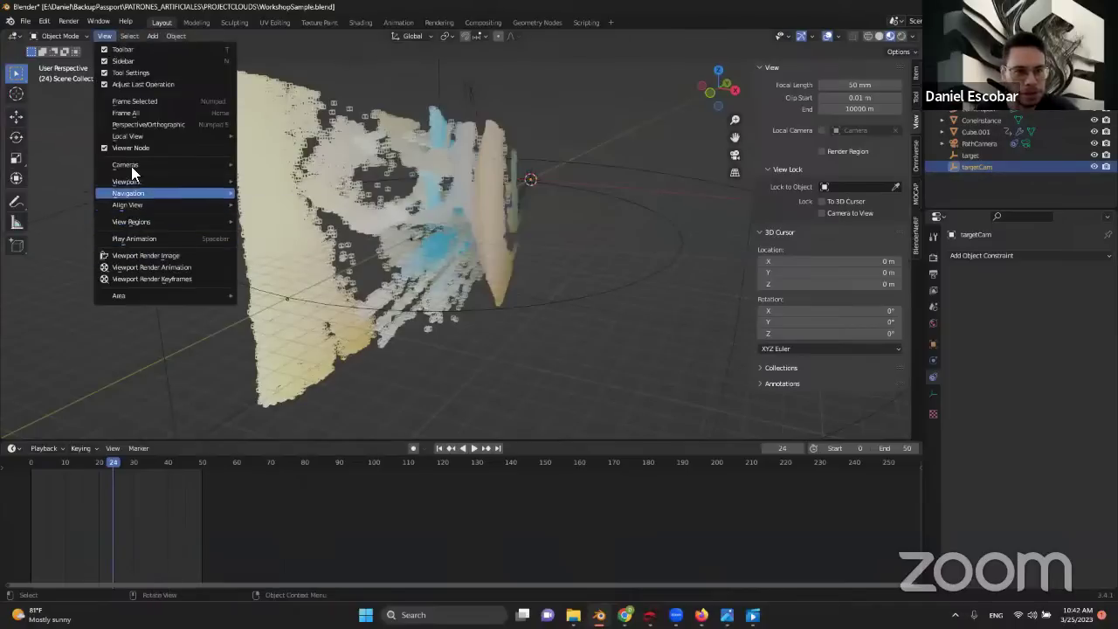
click(128, 100)
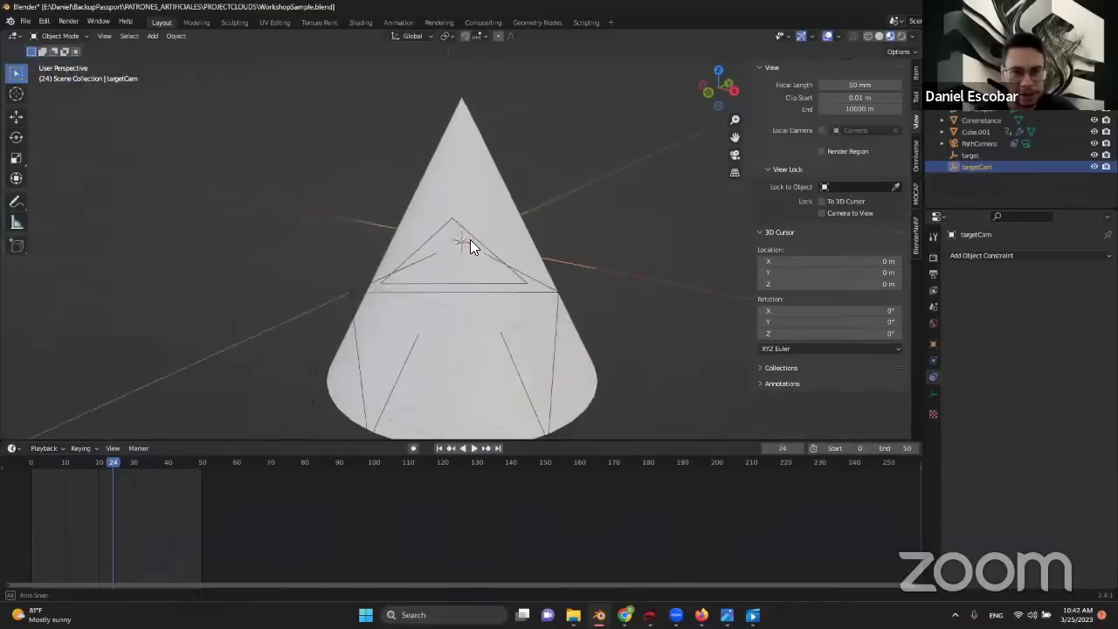
middle_drag(470, 239, 459, 238)
key(g)
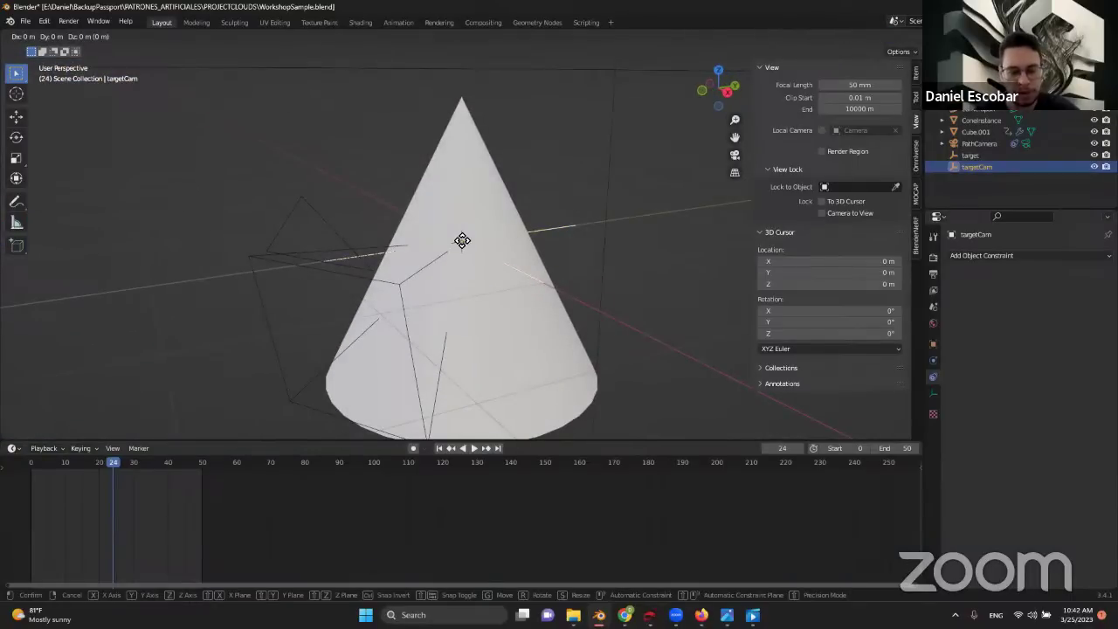
click(444, 68)
scroll(445, 87, down, 3)
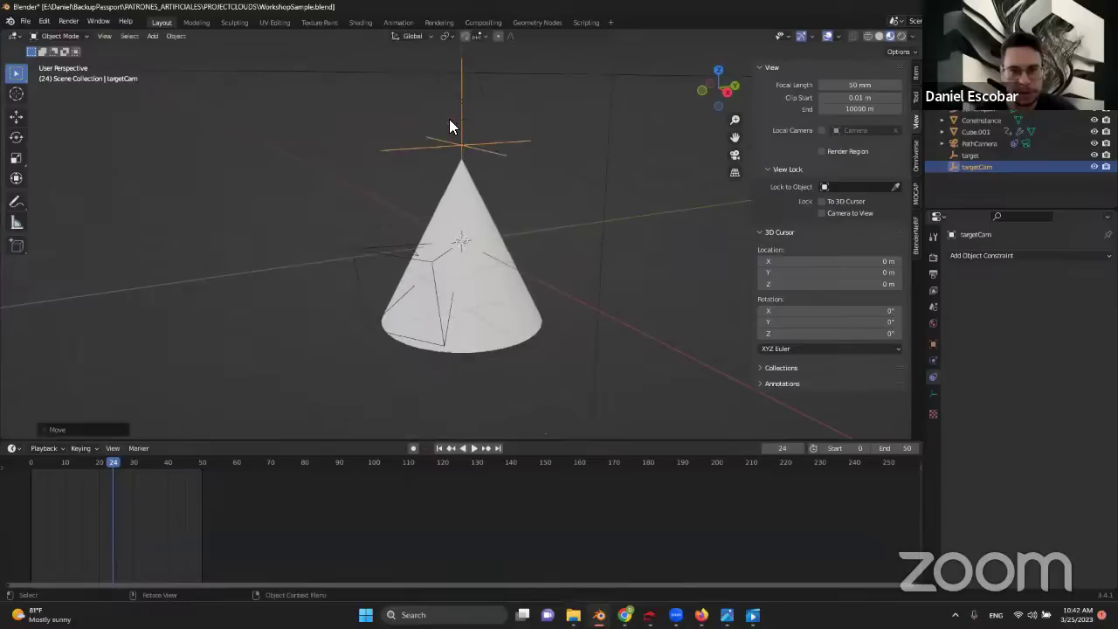
middle_drag(446, 147, 494, 149)
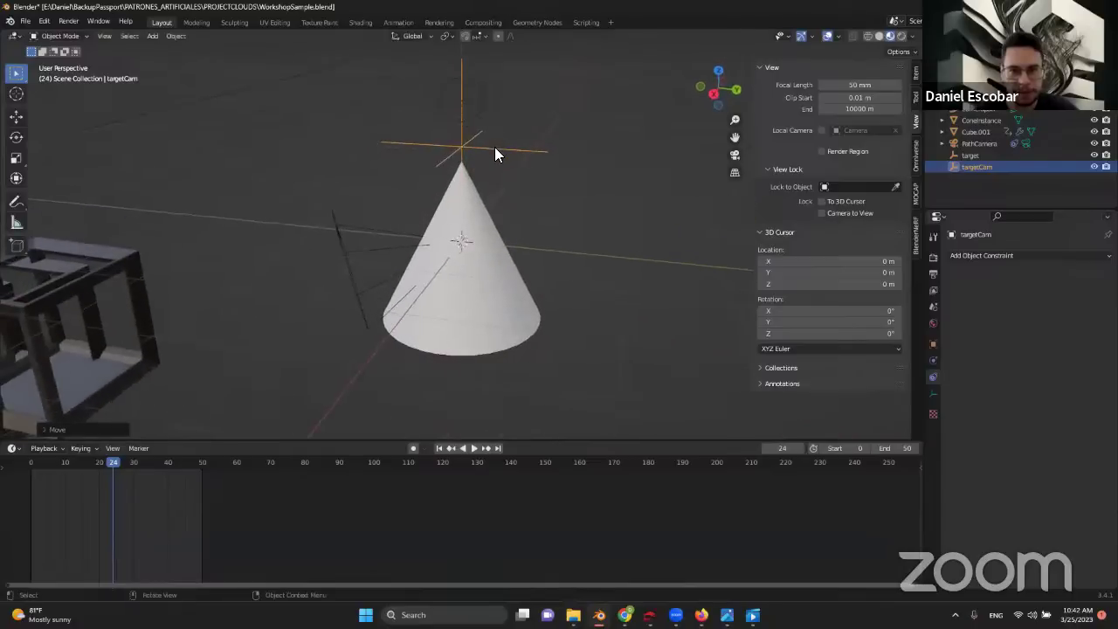
- Move targetCam about 2.9 m in the negative global Y direction, away from the cone and towards the cubes
key(g)
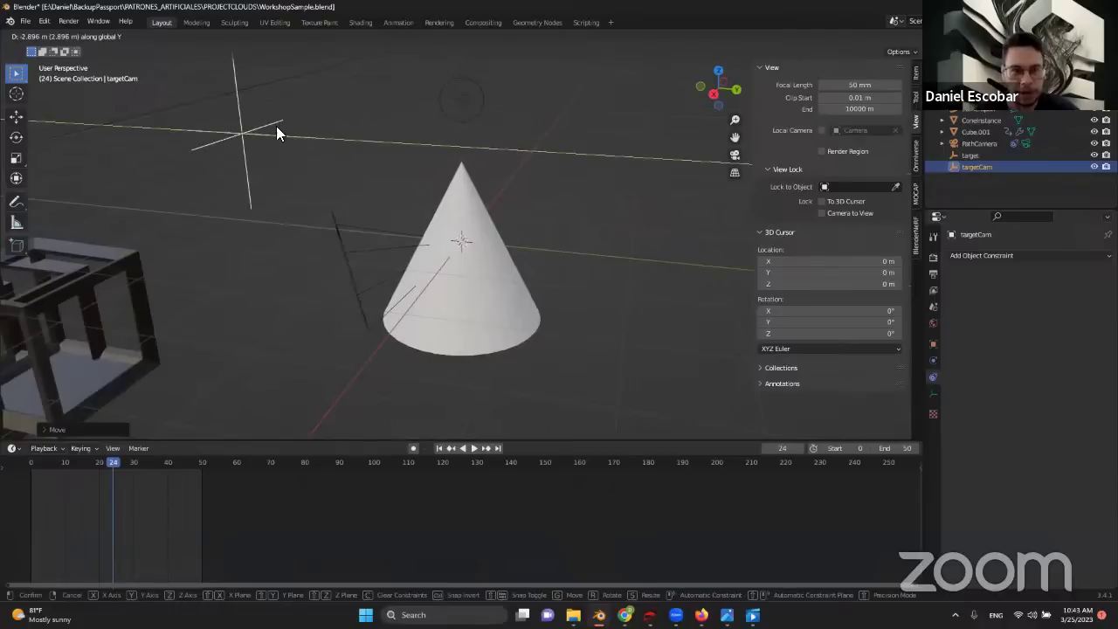
click(272, 129)
scroll(267, 138, down, 3)
middle_drag(264, 133, 390, 196)
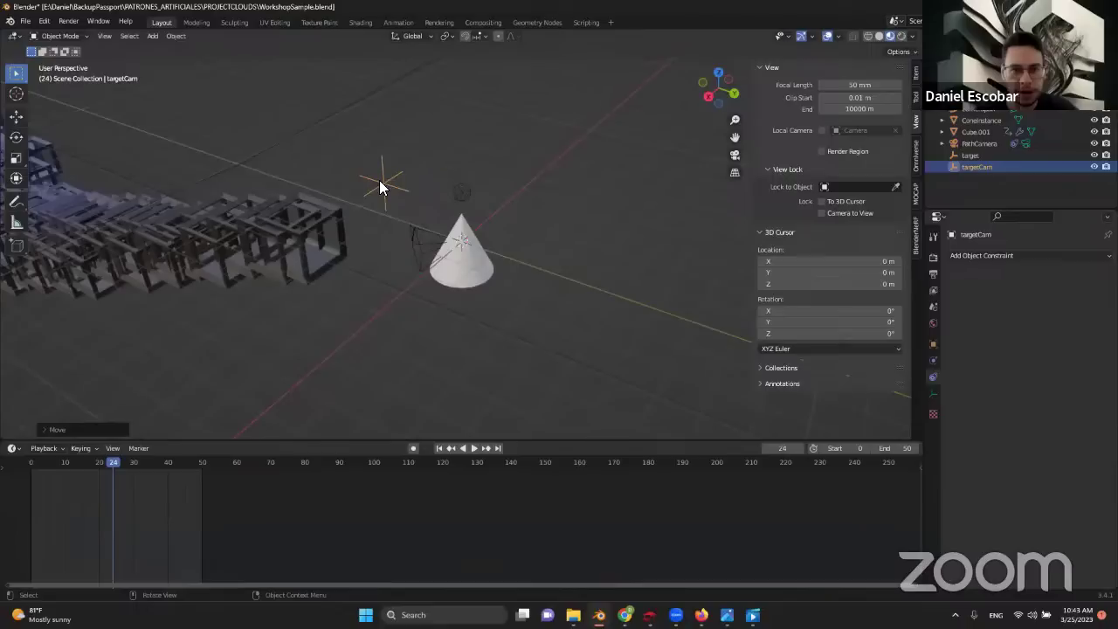
- Set targetCam as the target of PathCamera's Track To constraint
click(977, 143)
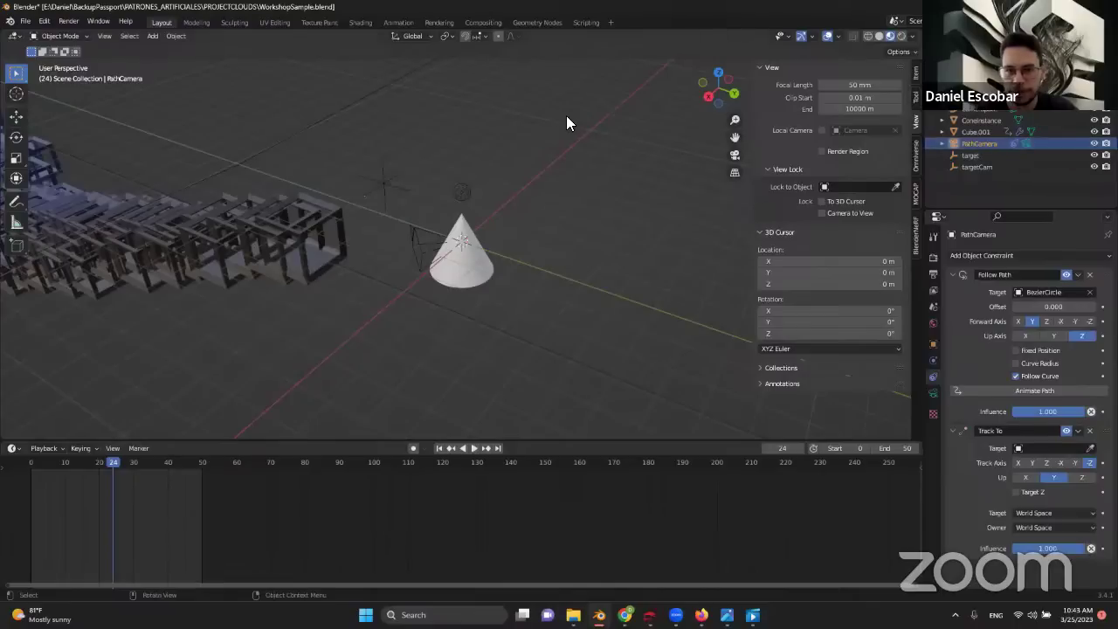
scroll(524, 136, down, 6)
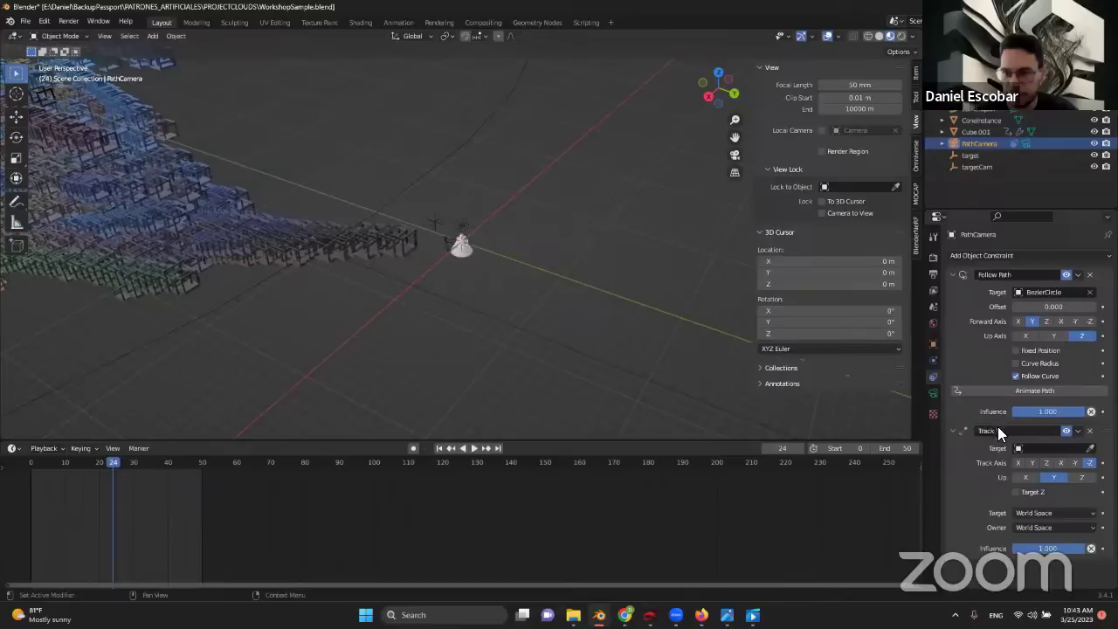
click(1033, 448)
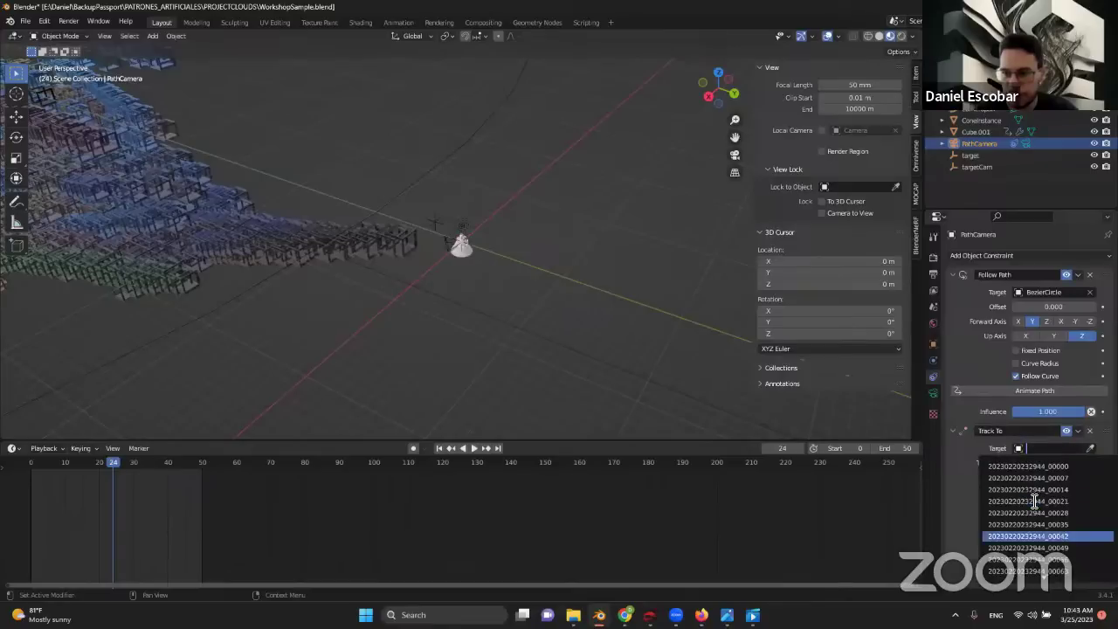
scroll(1045, 522, down, 15)
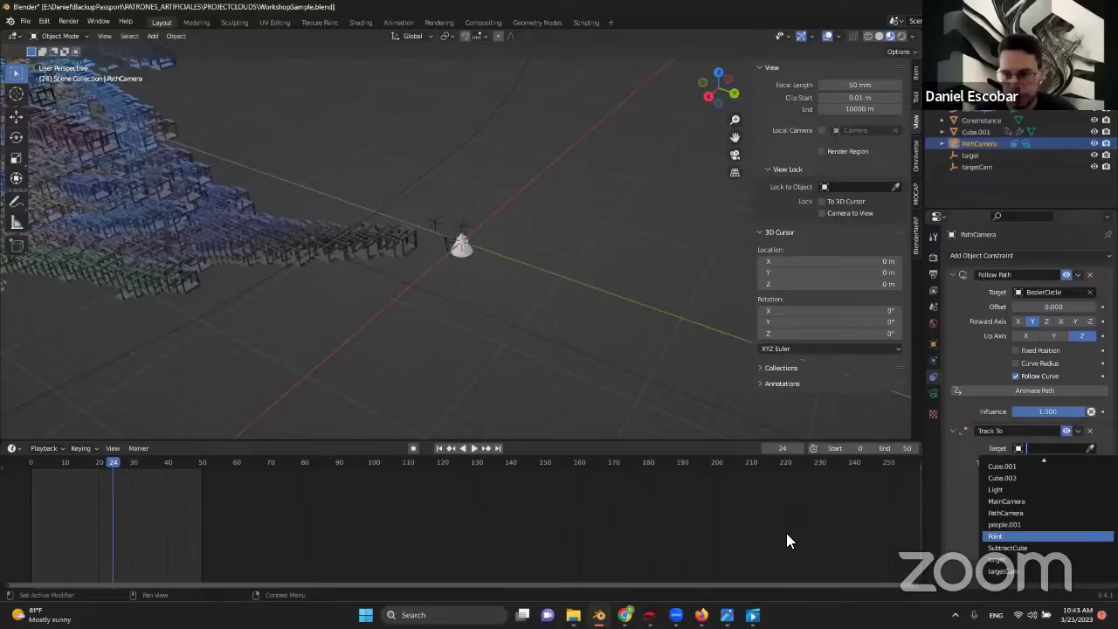
click(1004, 572)
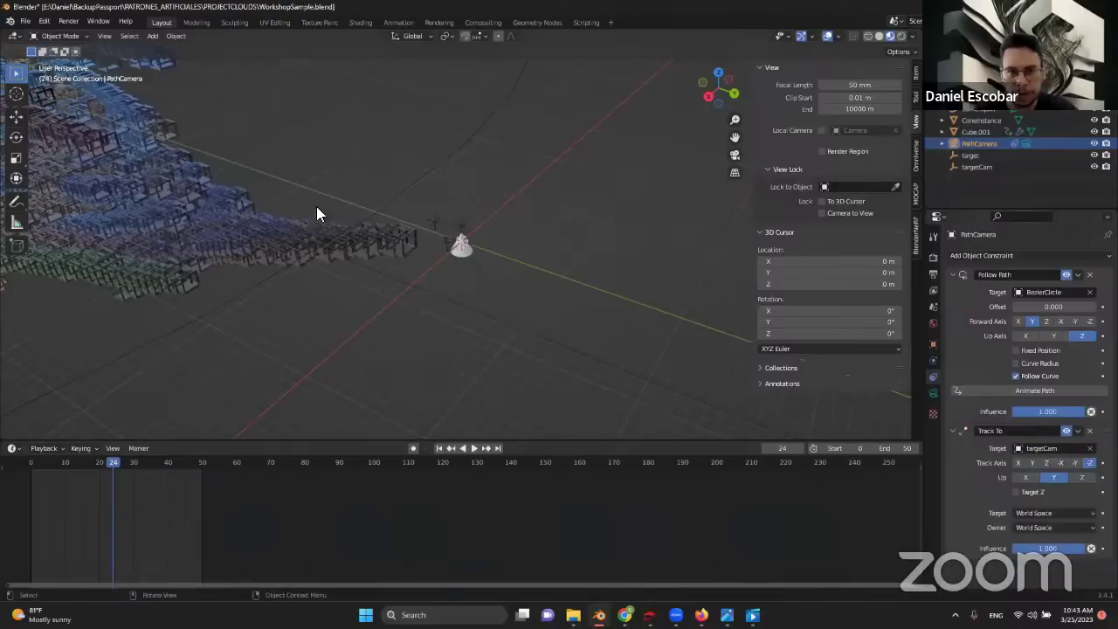
- Check PathCamera's aim from several angles and move targetCam along the negative global Y axis into the cube cloud
scroll(424, 213, up, 3)
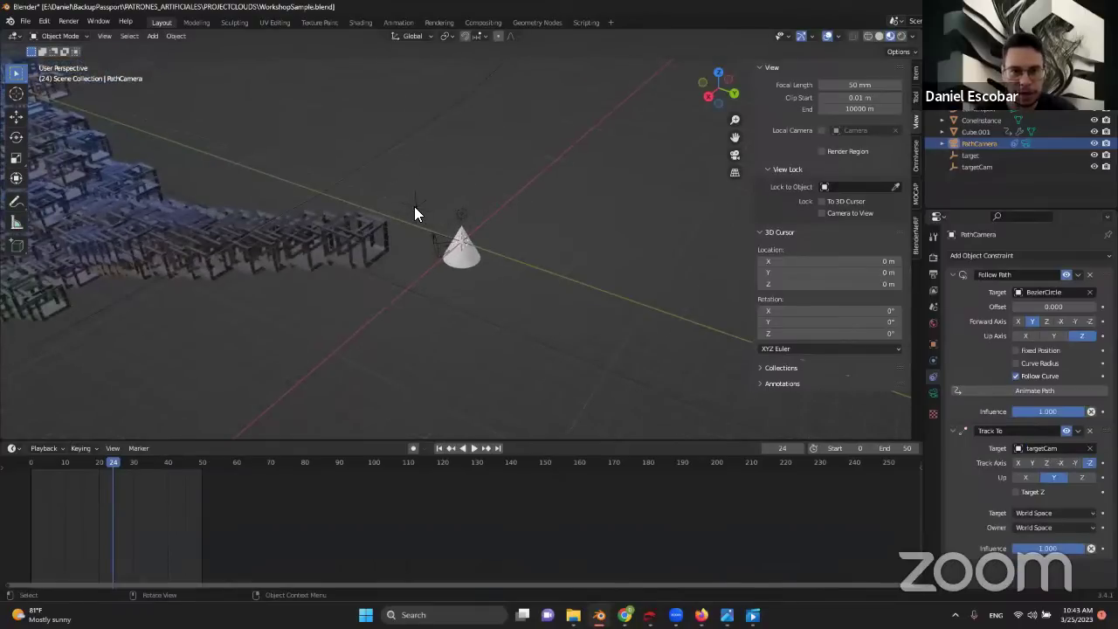
middle_drag(537, 195, 463, 268)
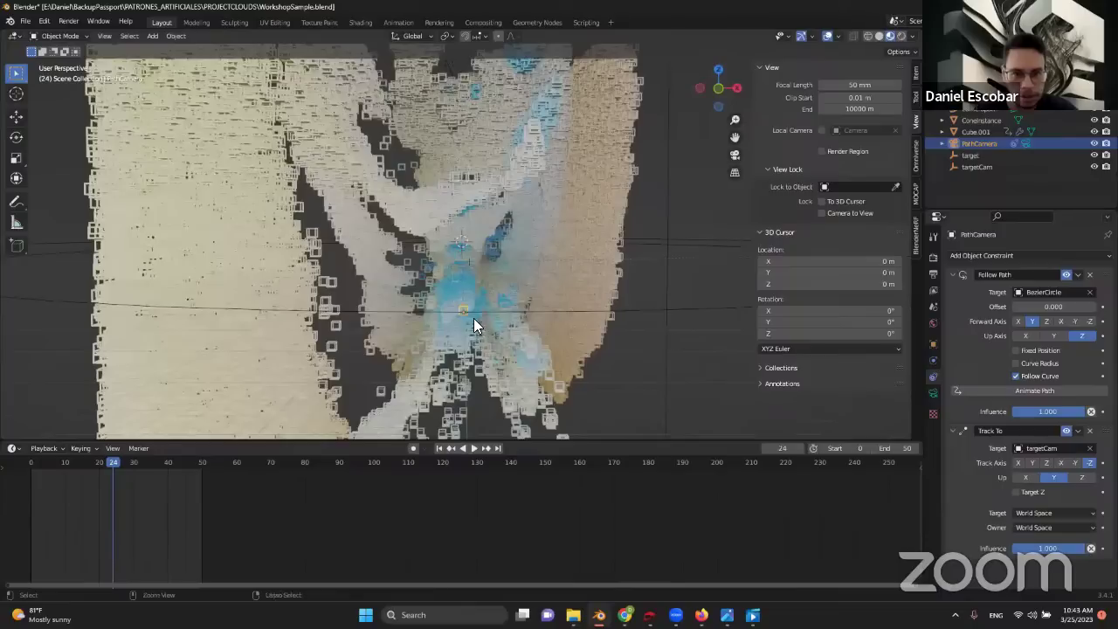
middle_drag(473, 318, 564, 370)
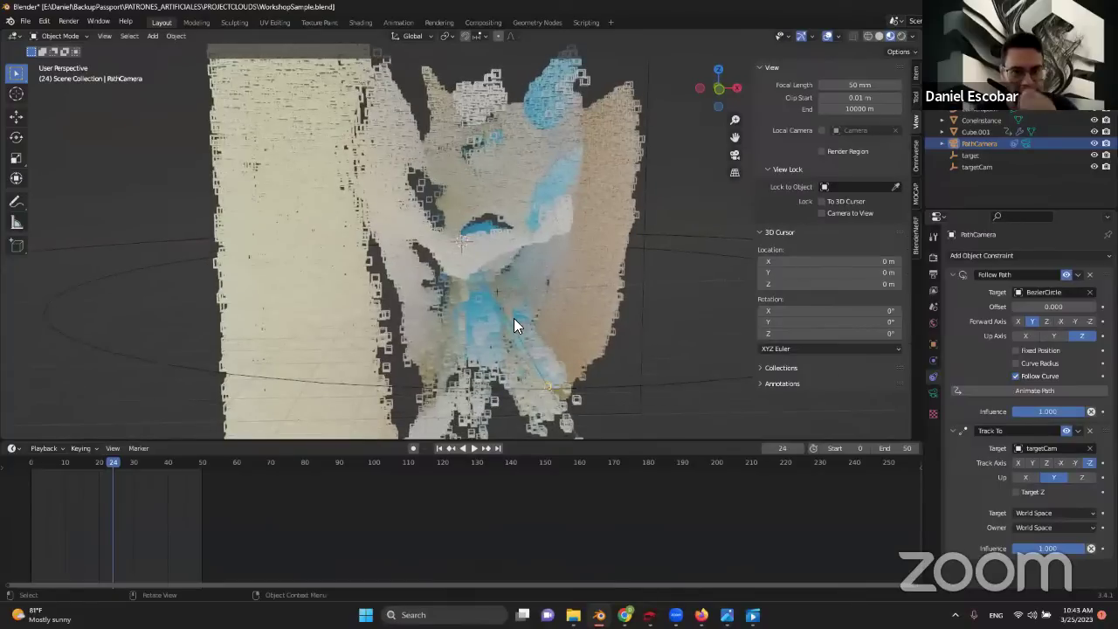
middle_drag(493, 288, 489, 231)
click(992, 168)
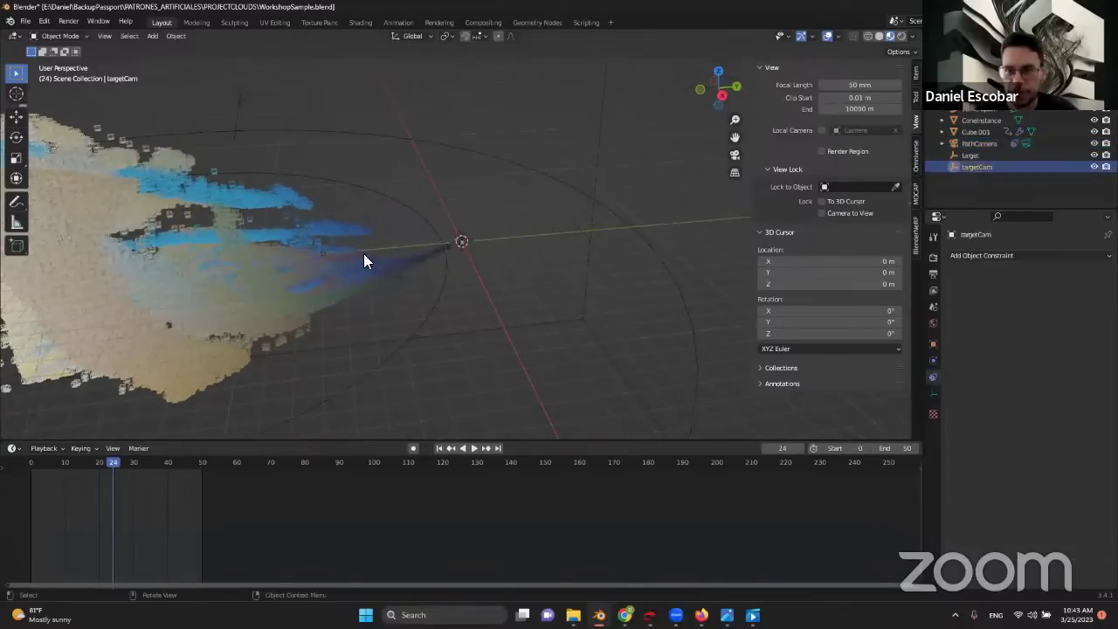
key(g)
key(x)
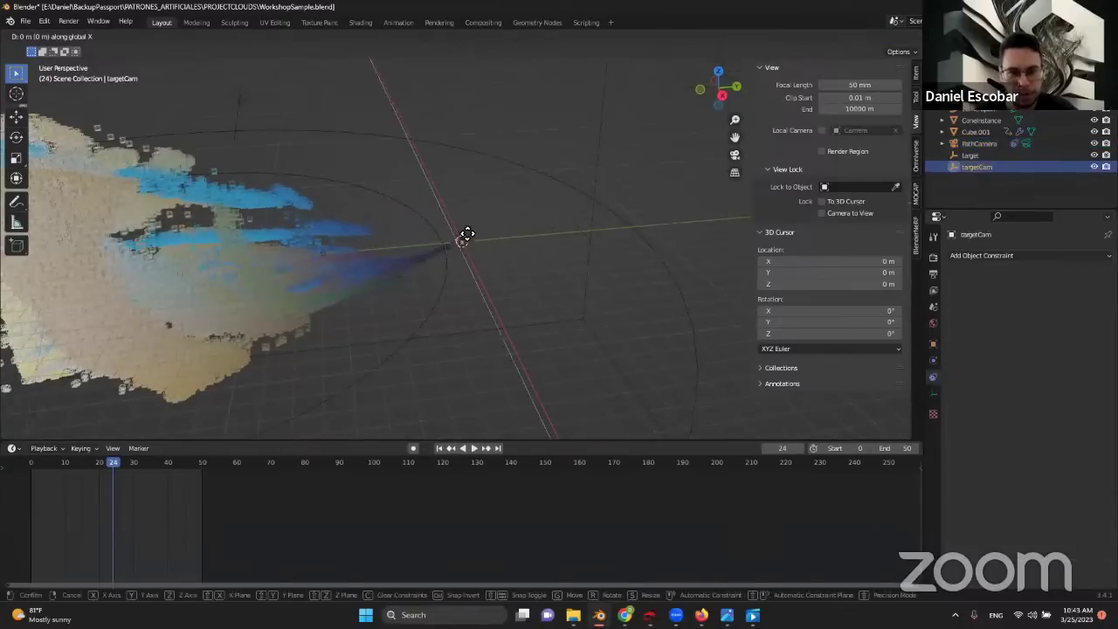
key(y)
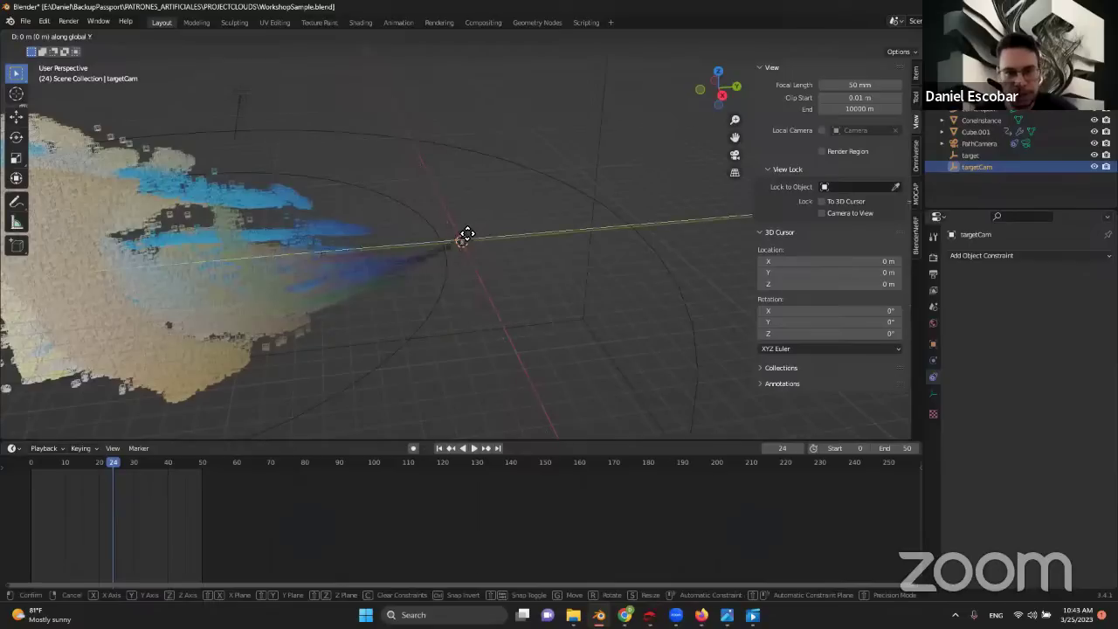
click(192, 256)
middle_drag(499, 210, 212, 354)
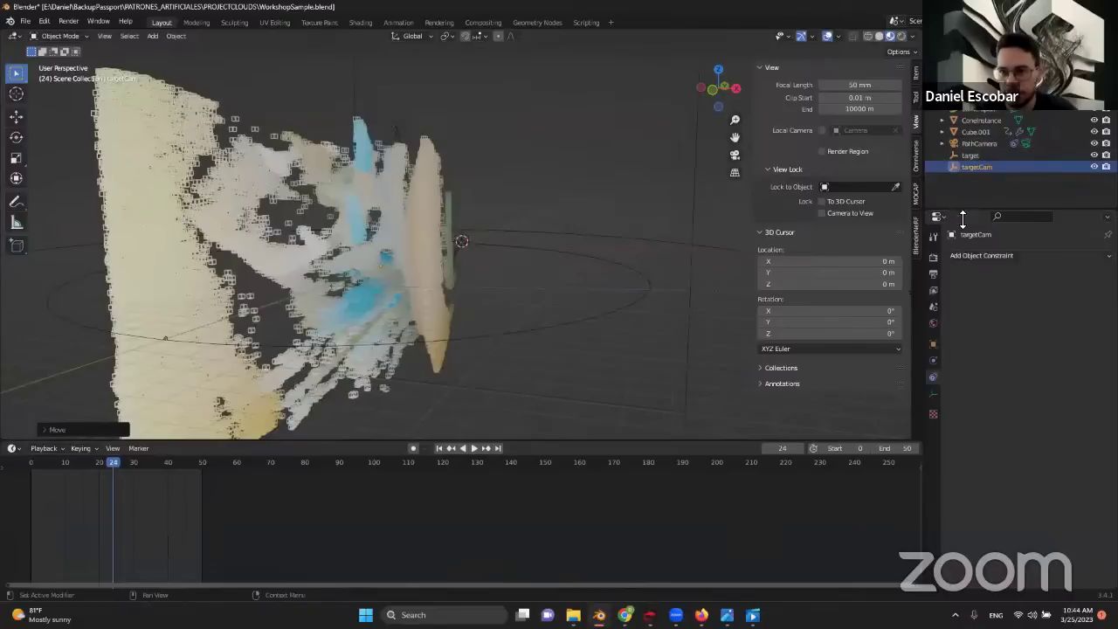
- Set PathCamera as the scene's active camera
click(931, 307)
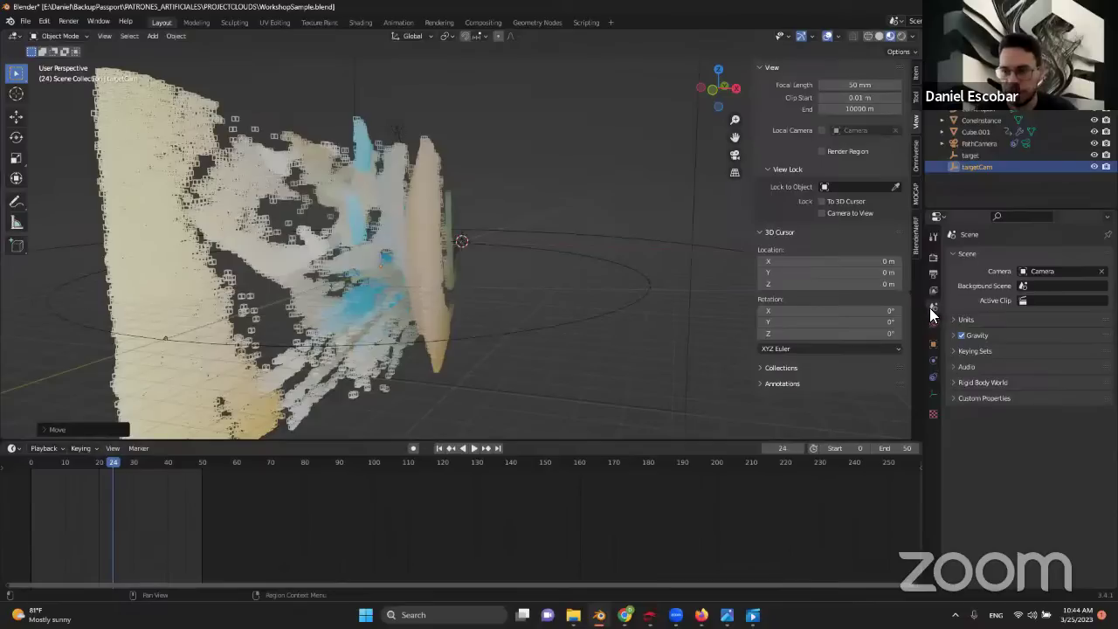
click(1045, 271)
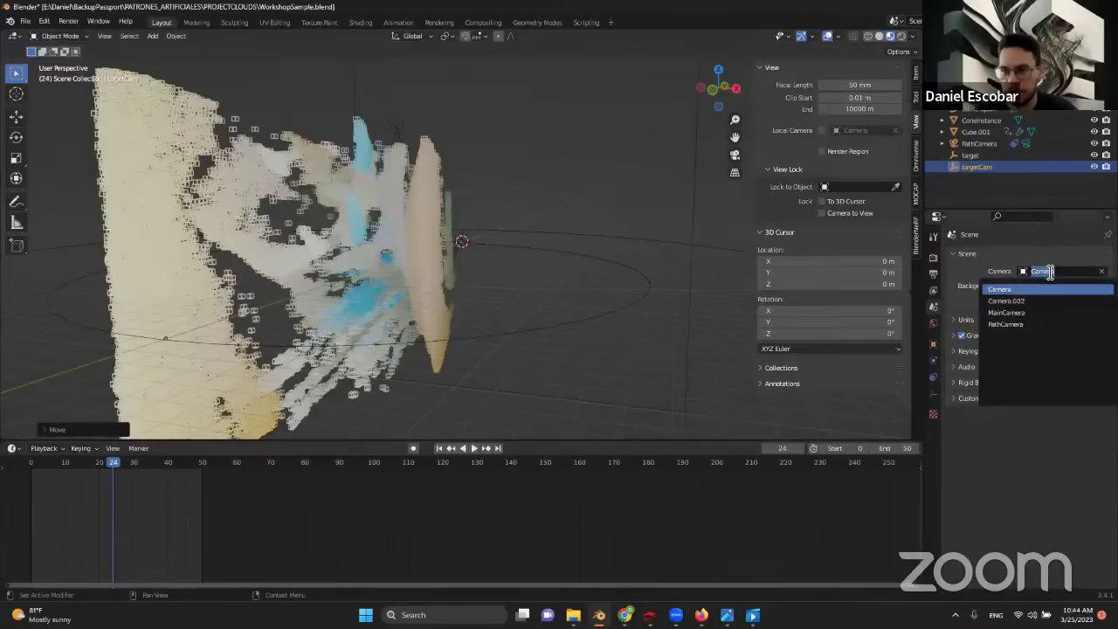
click(1006, 324)
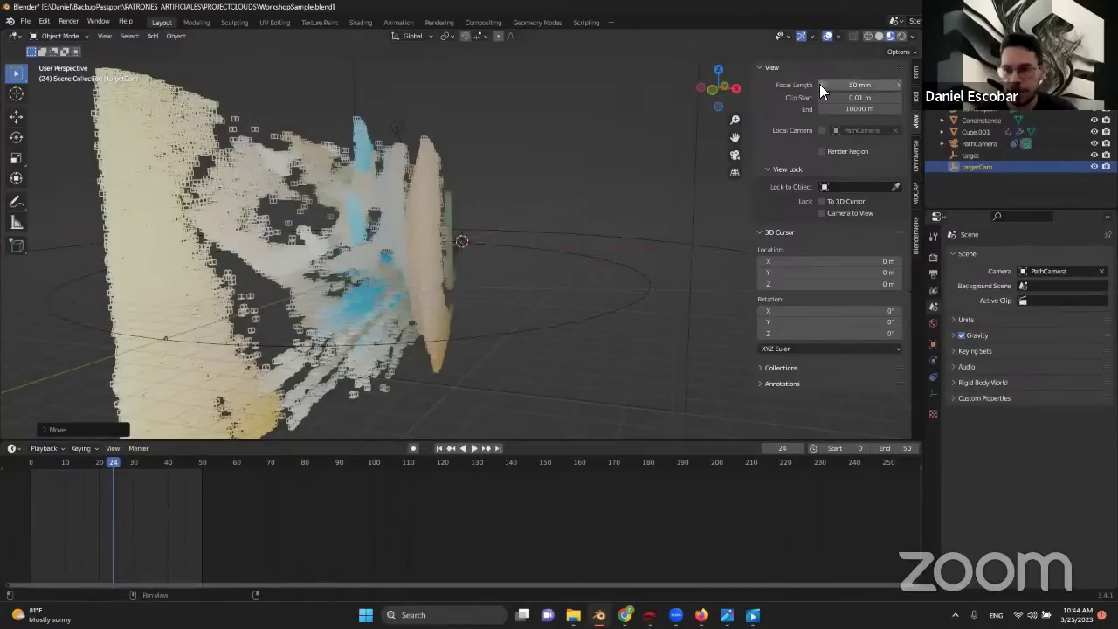
- Look through PathCamera, play the animation to check its motion around the cubes, and stop playback near the end
click(731, 155)
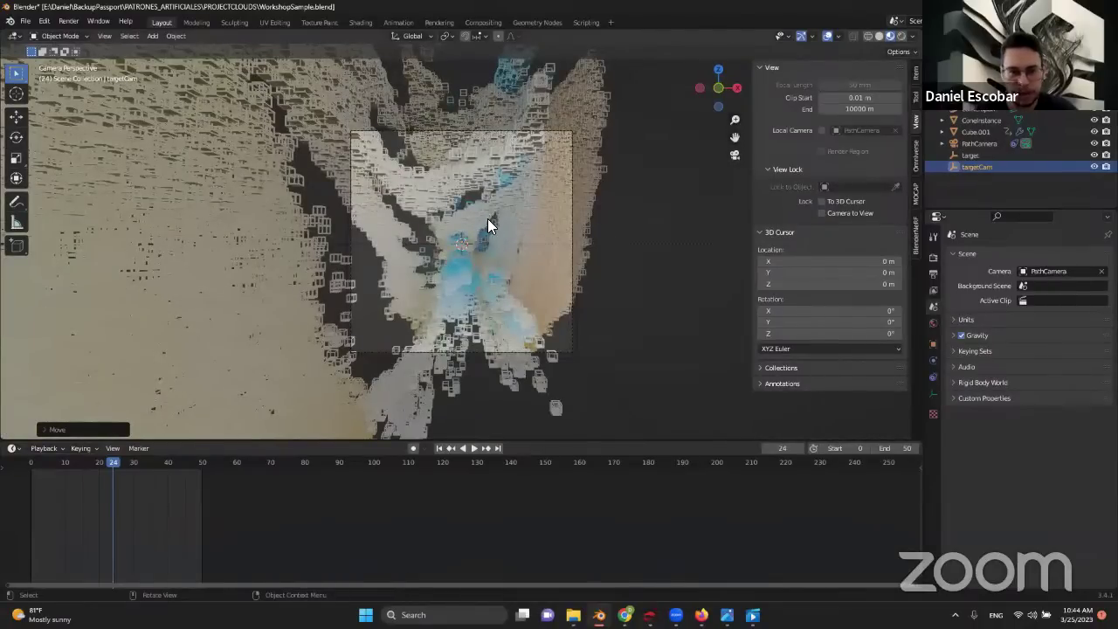
click(472, 449)
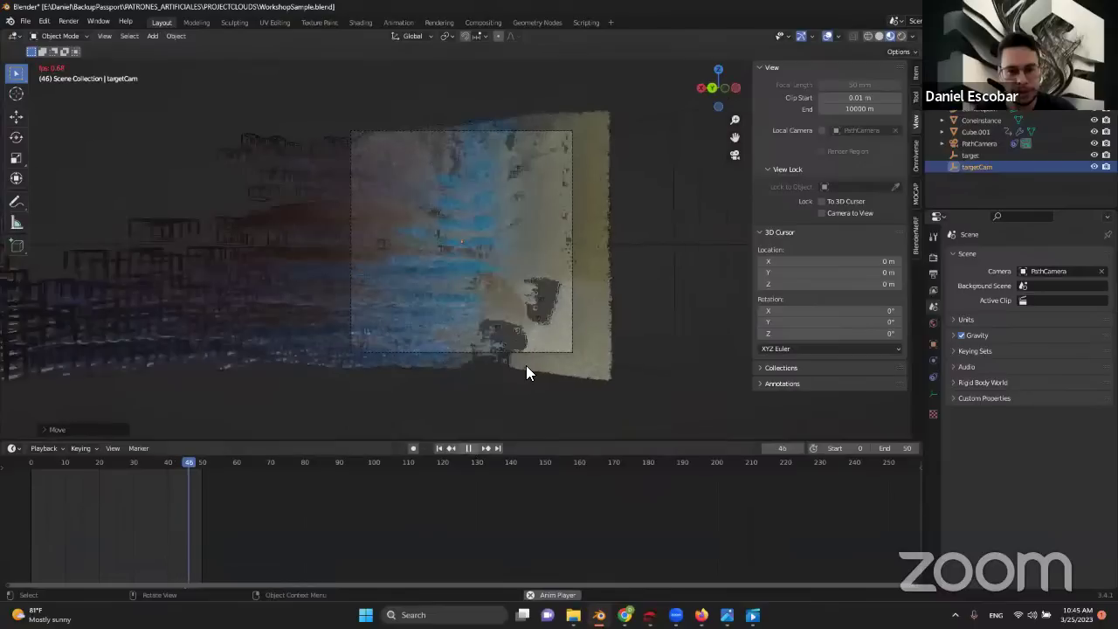
key(space)
click(566, 265)
middle_drag(566, 266, 471, 271)
- Select PathCamera, look through it and set its focal length to 30 mm
click(980, 141)
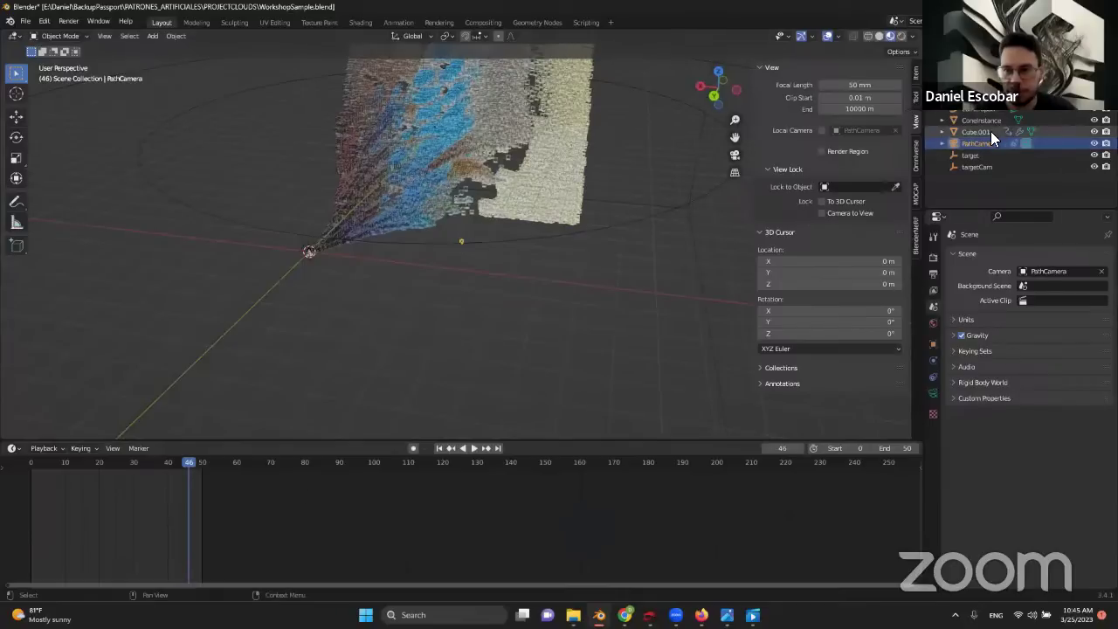
middle_drag(533, 175, 655, 148)
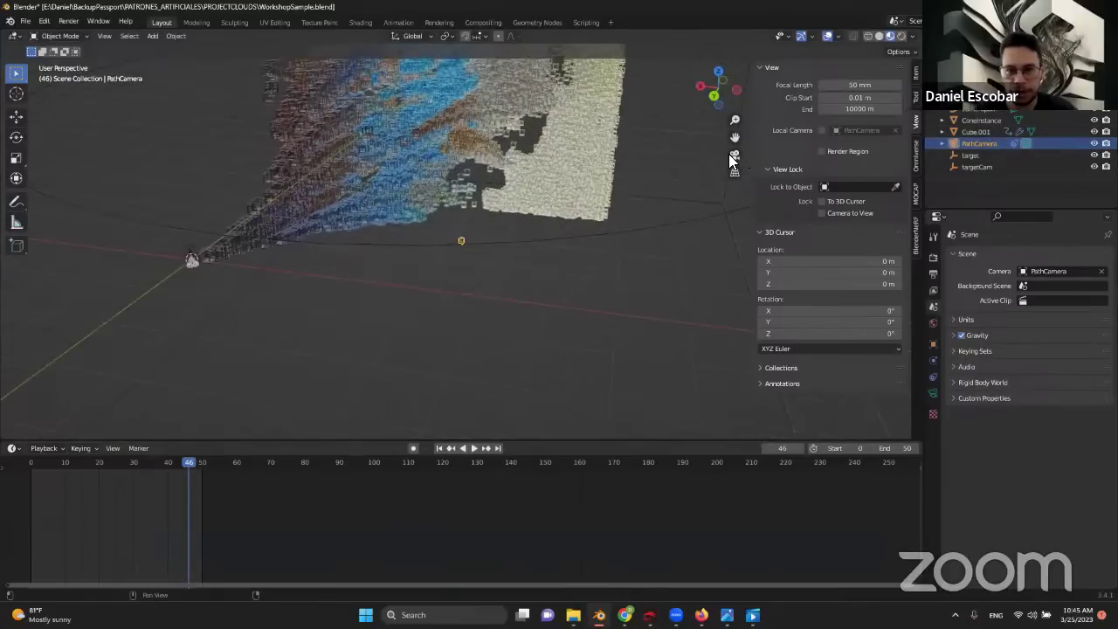
click(732, 155)
scroll(465, 220, up, 2)
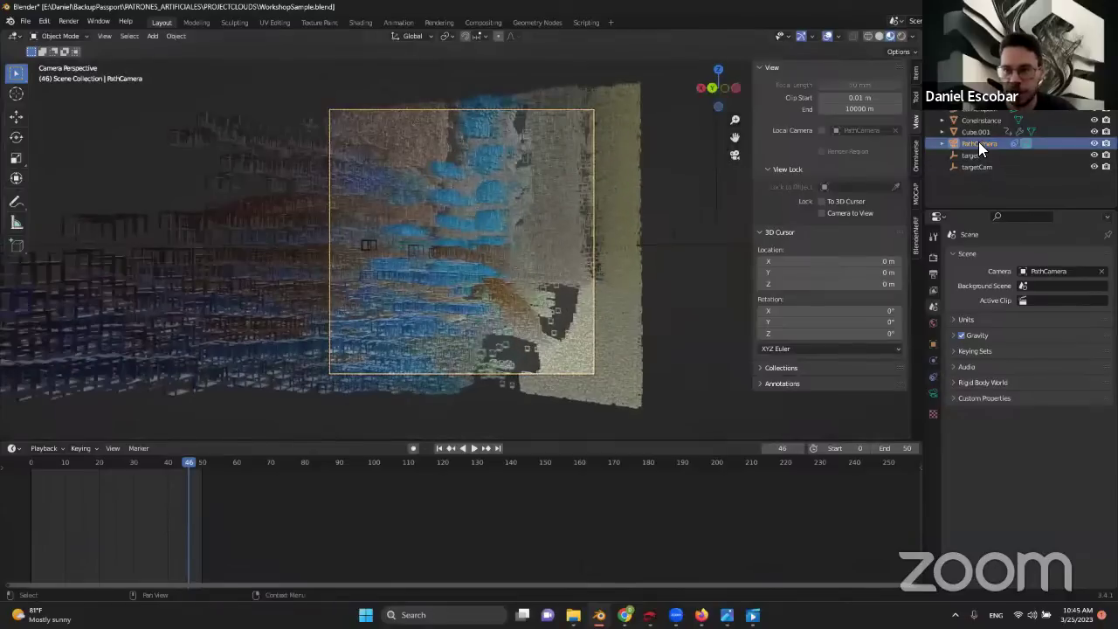
click(931, 395)
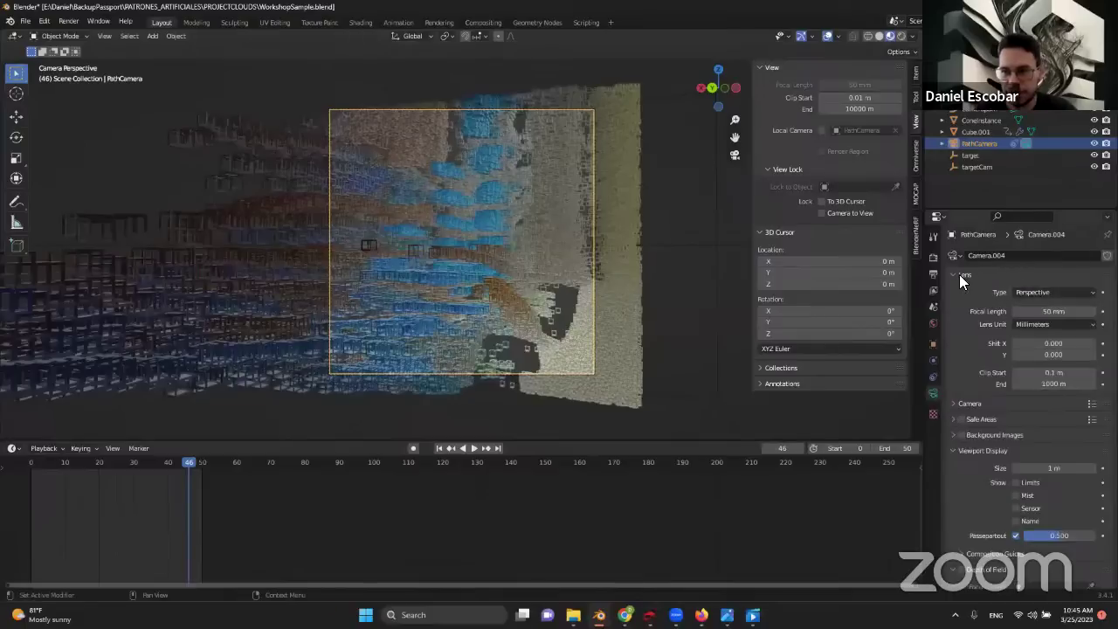
click(1052, 312)
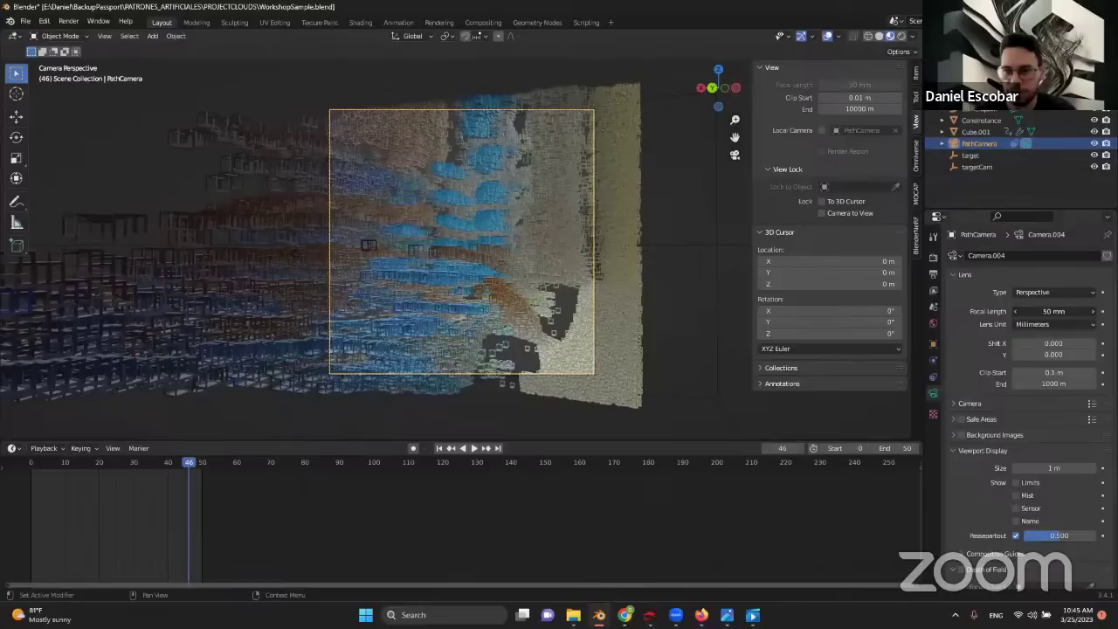
text(30)
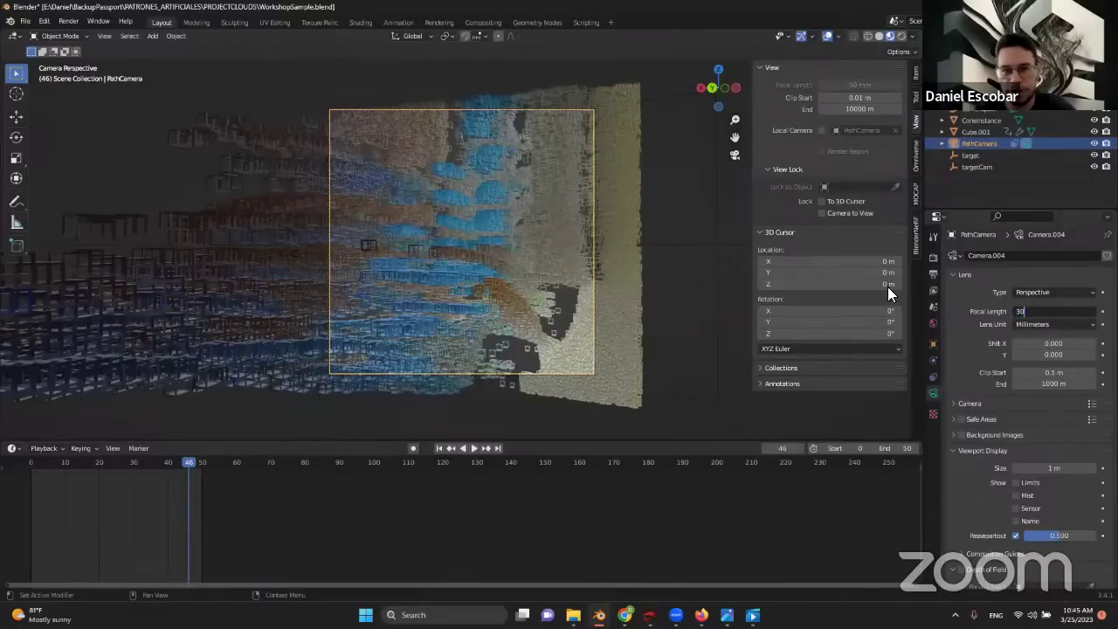
key(Return)
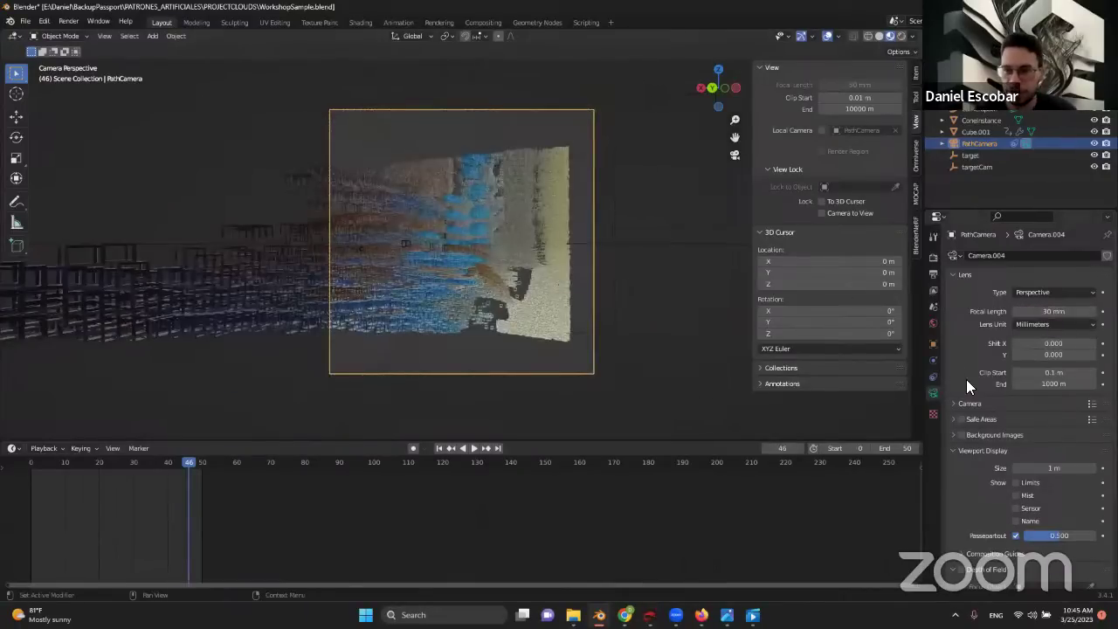
- Raise PathCamera's passepartout opacity to about 0.878 to darken the area outside the frame
scroll(966, 379, down, 2)
scroll(981, 325, down, 1)
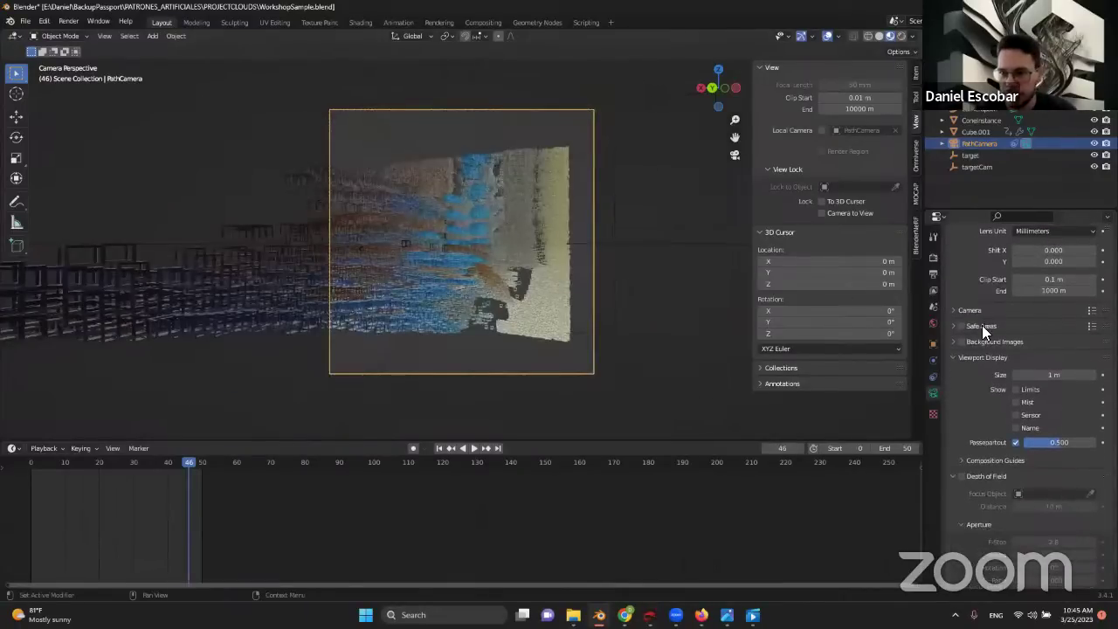
scroll(978, 383, down, 1)
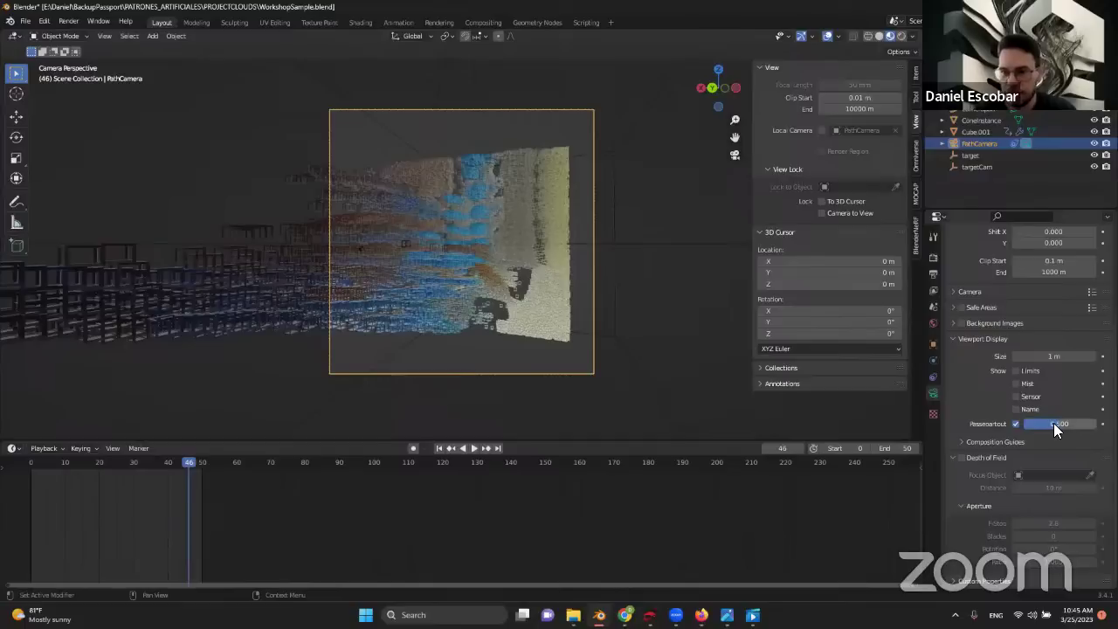
drag(1058, 423, 1076, 423)
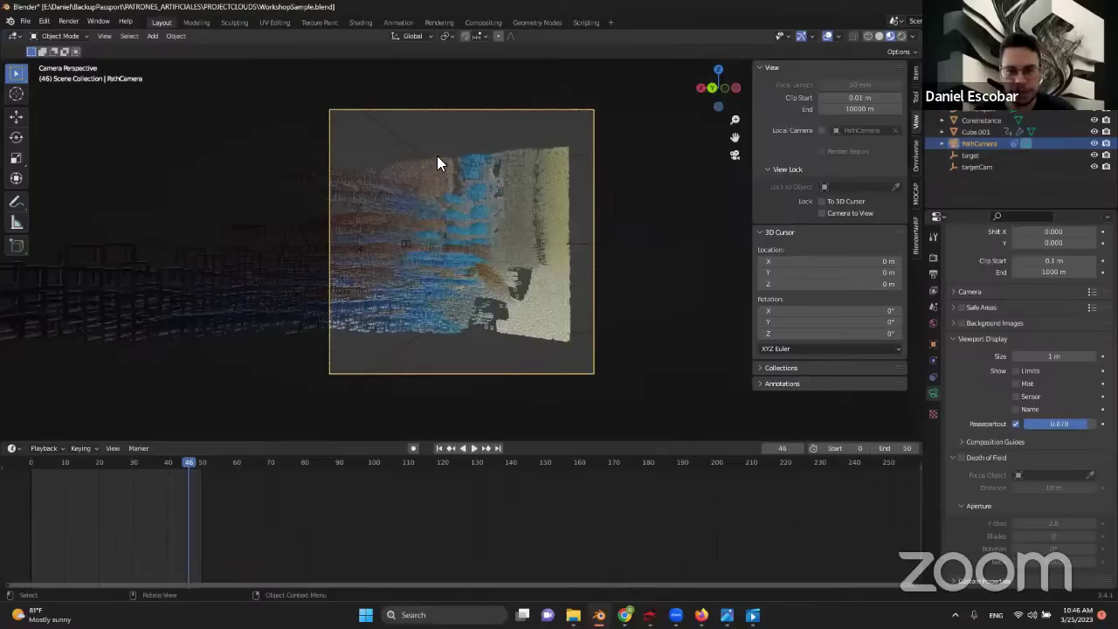
scroll(432, 170, up, 1)
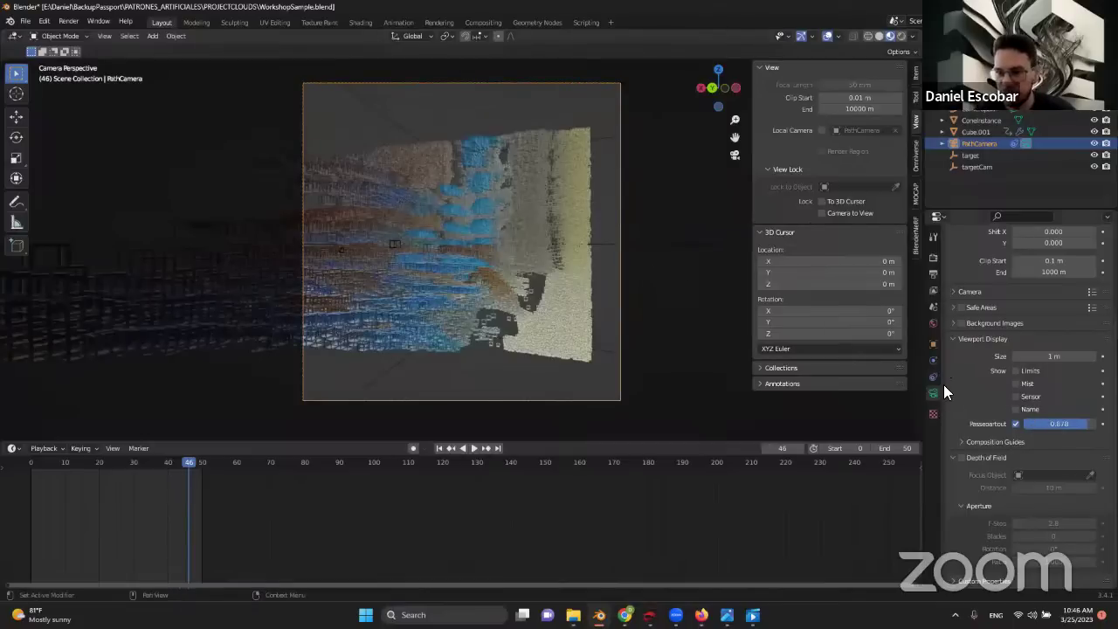
scroll(417, 158, down, 1)
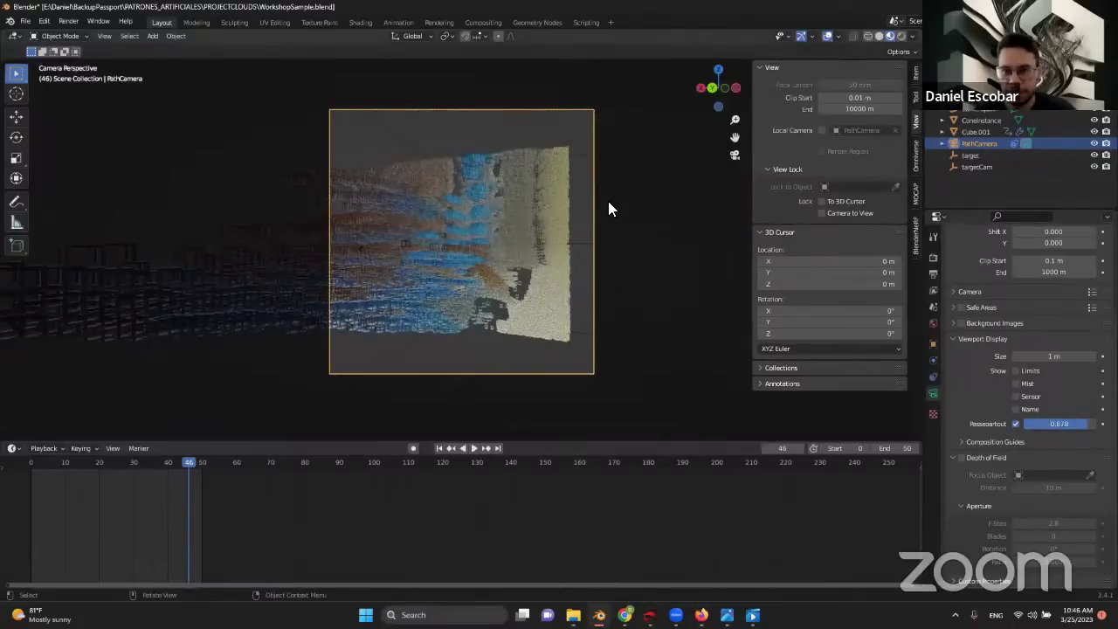
- Inspect the cube cloud from outside the camera and select the area light above it to view its settings
middle_drag(609, 208, 295, 157)
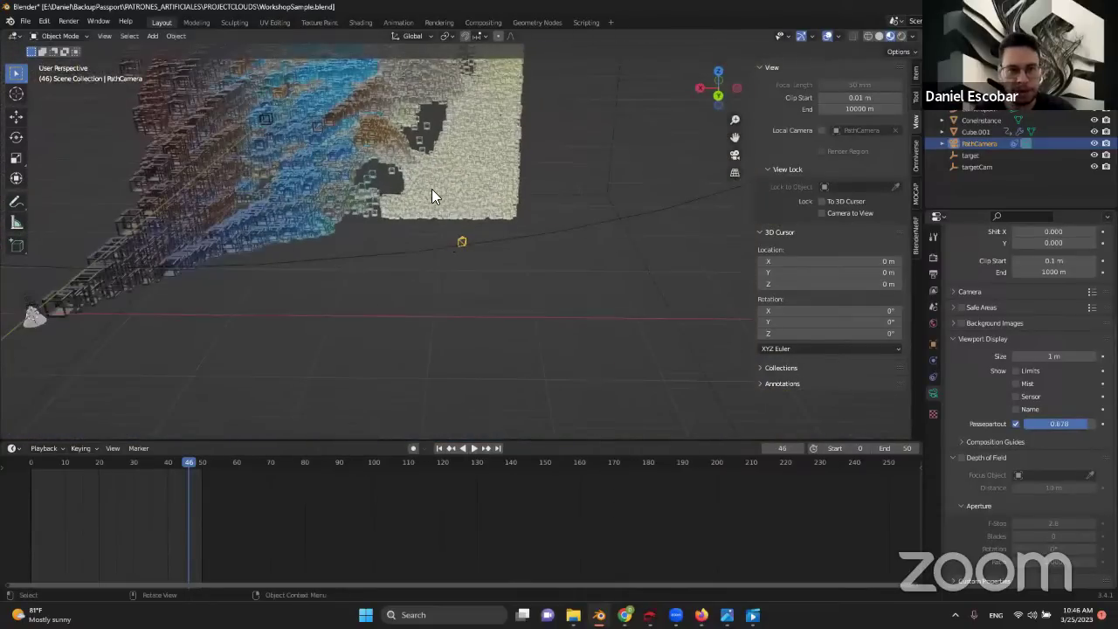
middle_drag(497, 236, 516, 199)
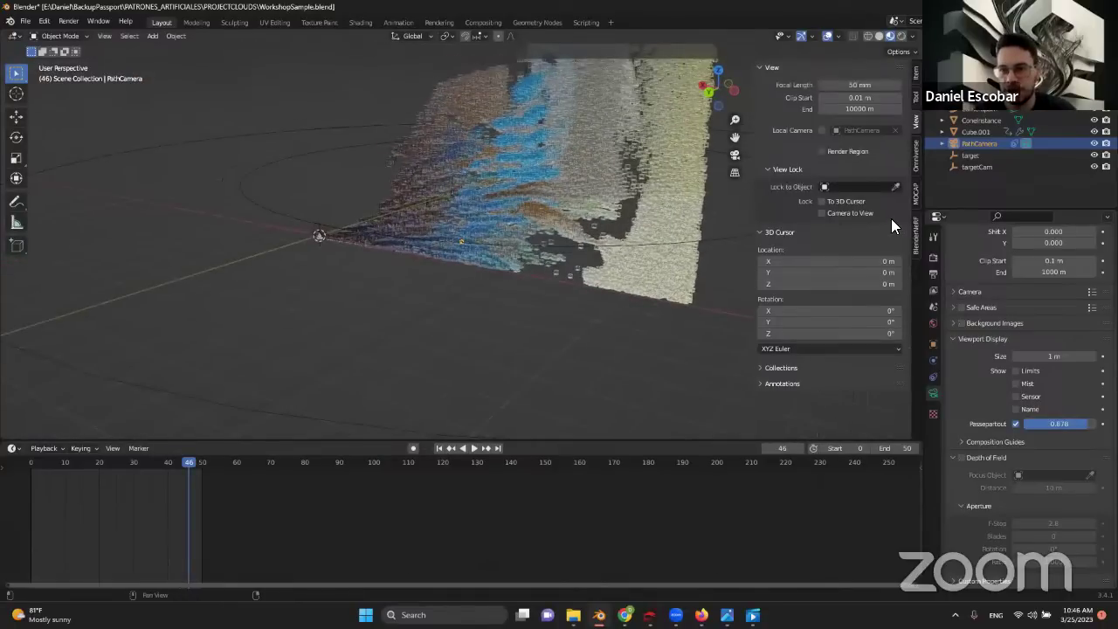
middle_drag(523, 150, 436, 238)
middle_drag(334, 293, 358, 166)
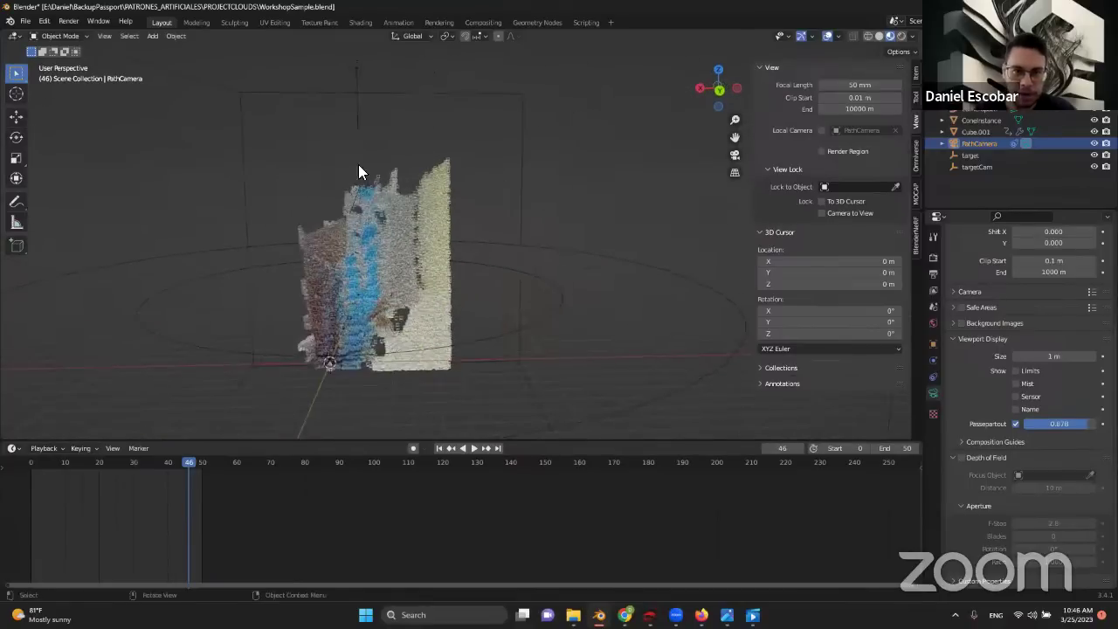
click(358, 70)
middle_drag(581, 211, 563, 323)
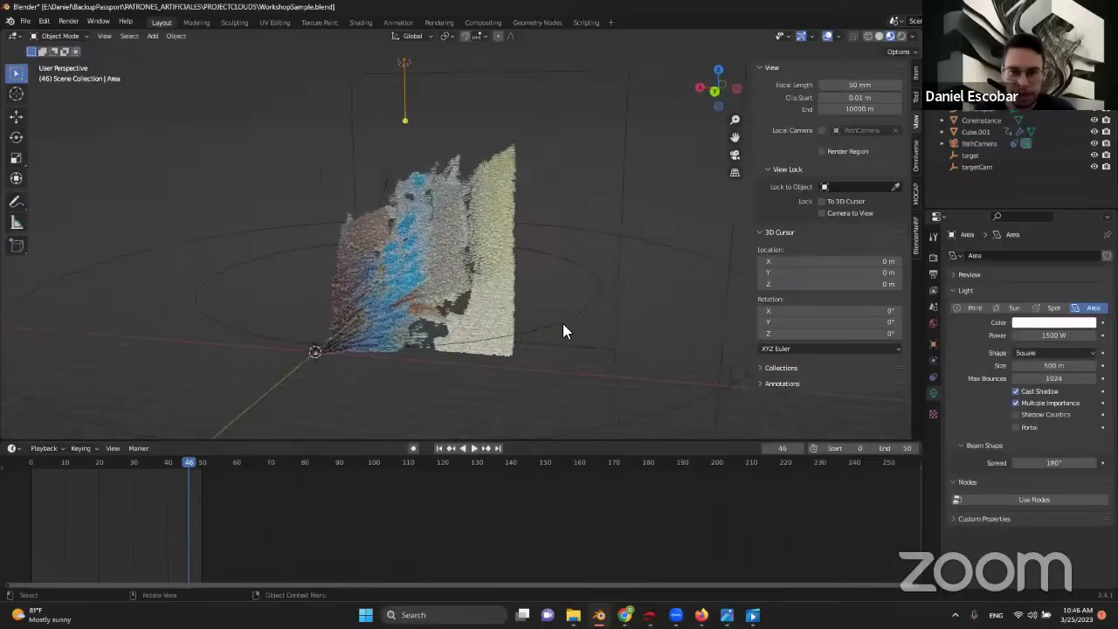
- Select the atmosphere box and look over the light types that can be added to the scene
click(591, 341)
click(569, 273)
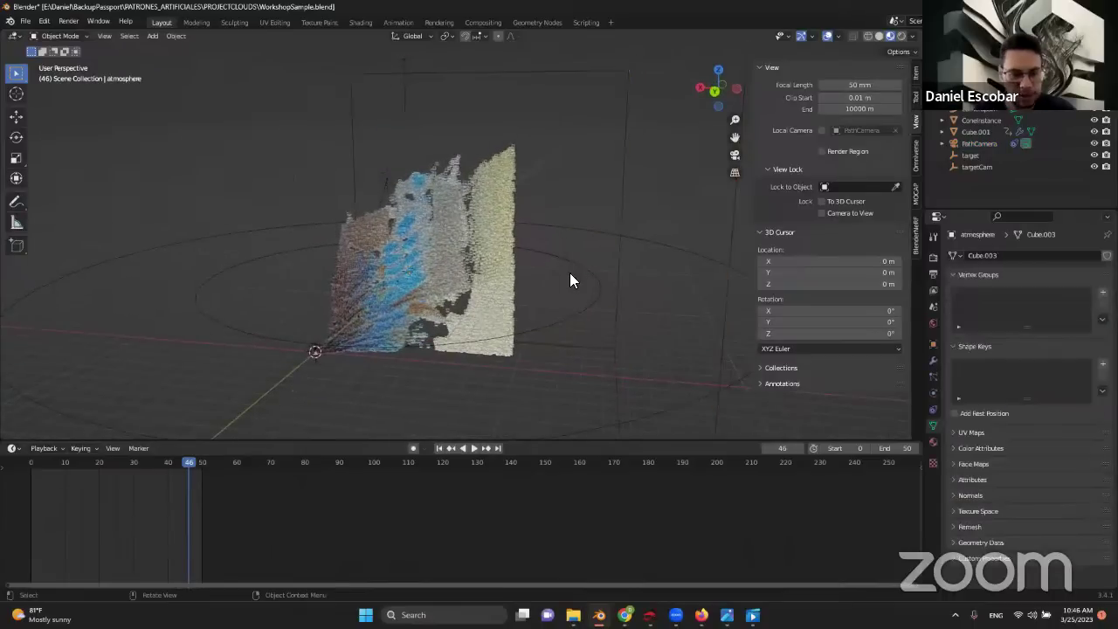
key(shift+a)
mouse_move(566, 287)
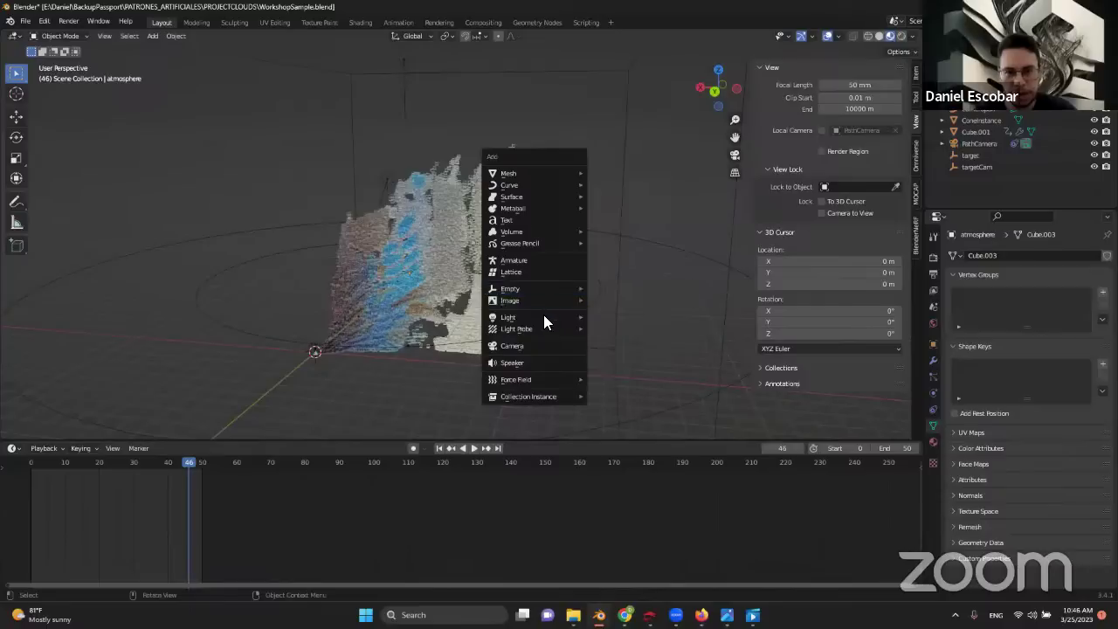
mouse_move(540, 318)
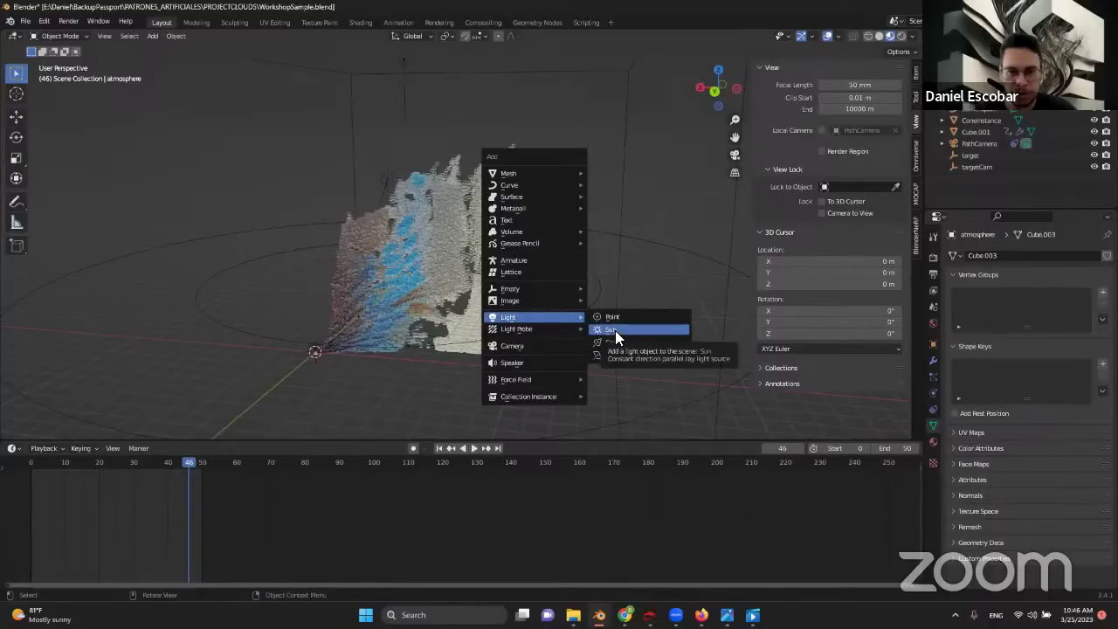
- Select the existing sun light above the cube cloud and examine its direction and settings from several angles
click(400, 157)
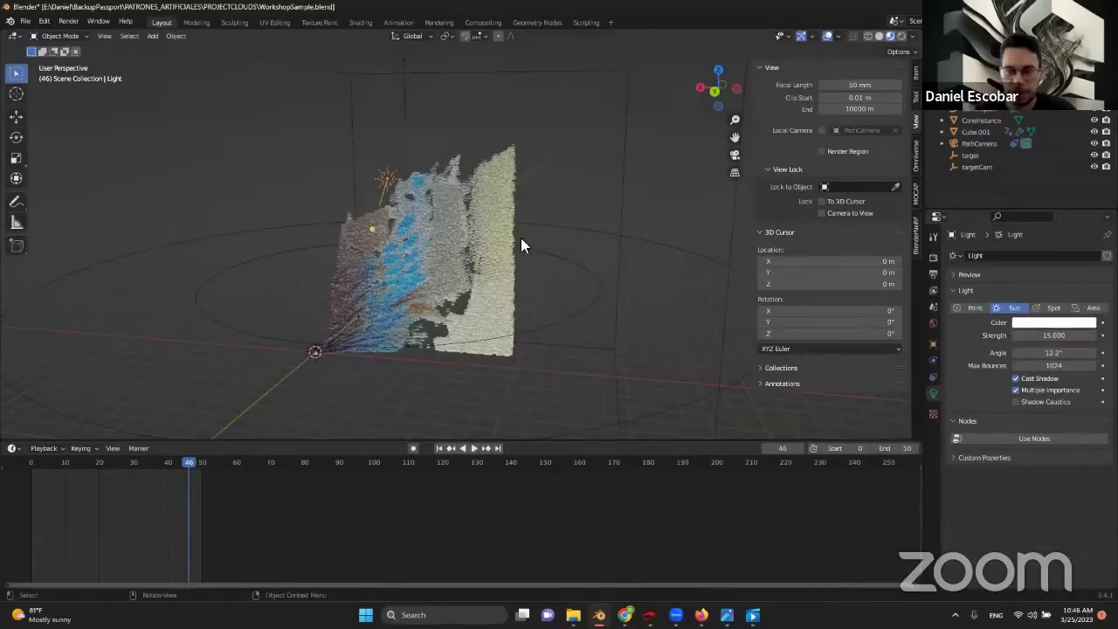
middle_drag(407, 178, 344, 220)
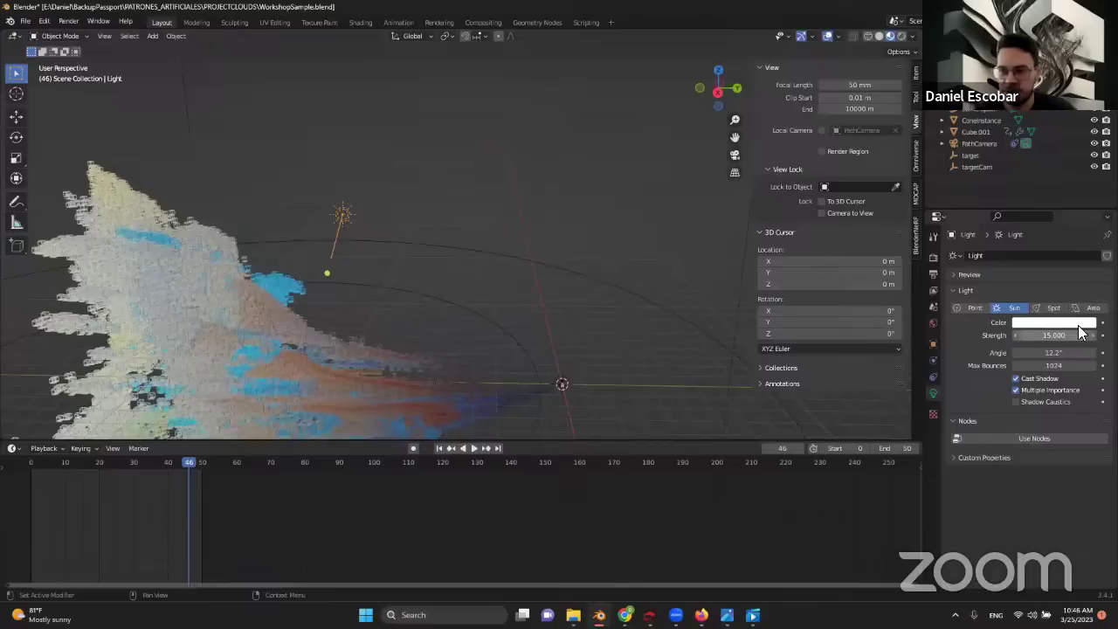
middle_drag(590, 290, 345, 299)
scroll(399, 238, up, 3)
scroll(346, 299, up, 2)
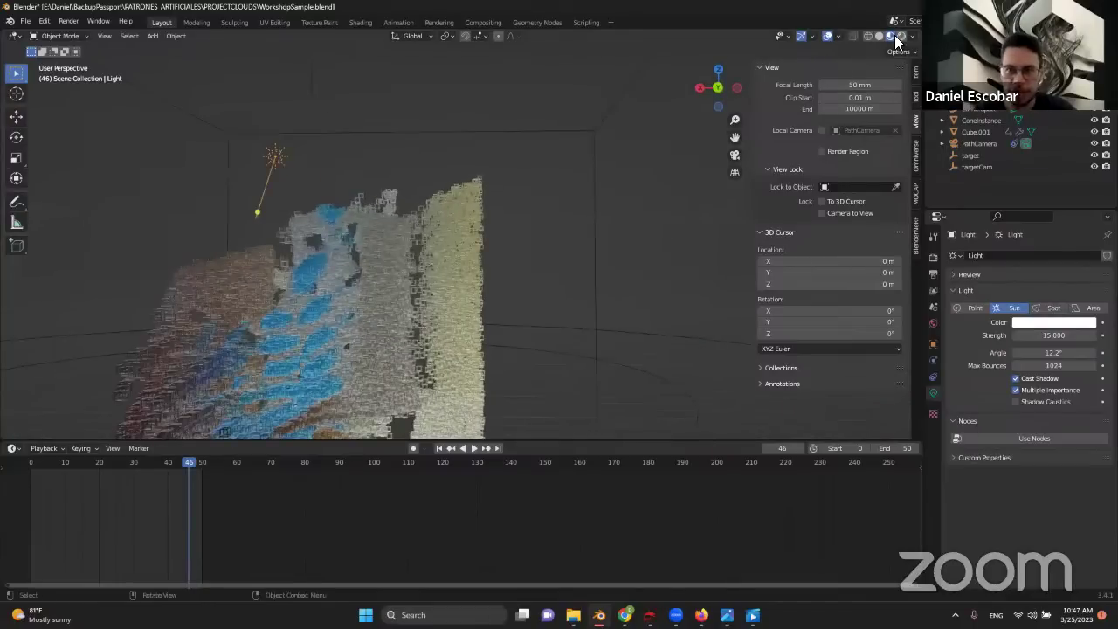
- Preview the lit cube cloud in Rendered shading, check the view's clip end distance, and return to Material Preview
click(900, 39)
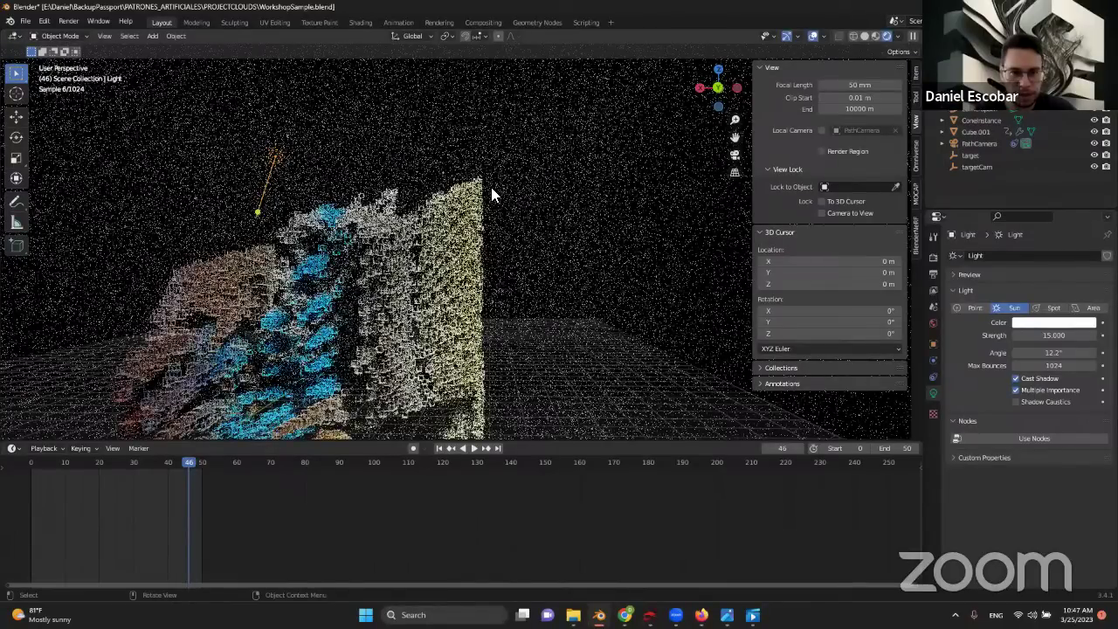
shift+middle_drag(490, 186, 501, 171)
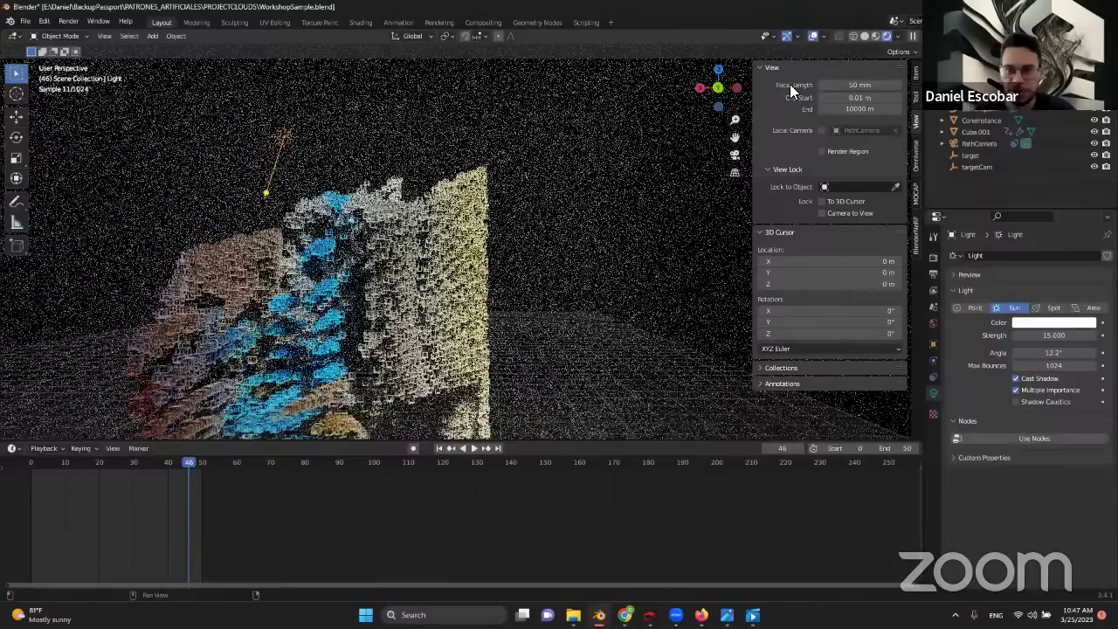
click(830, 109)
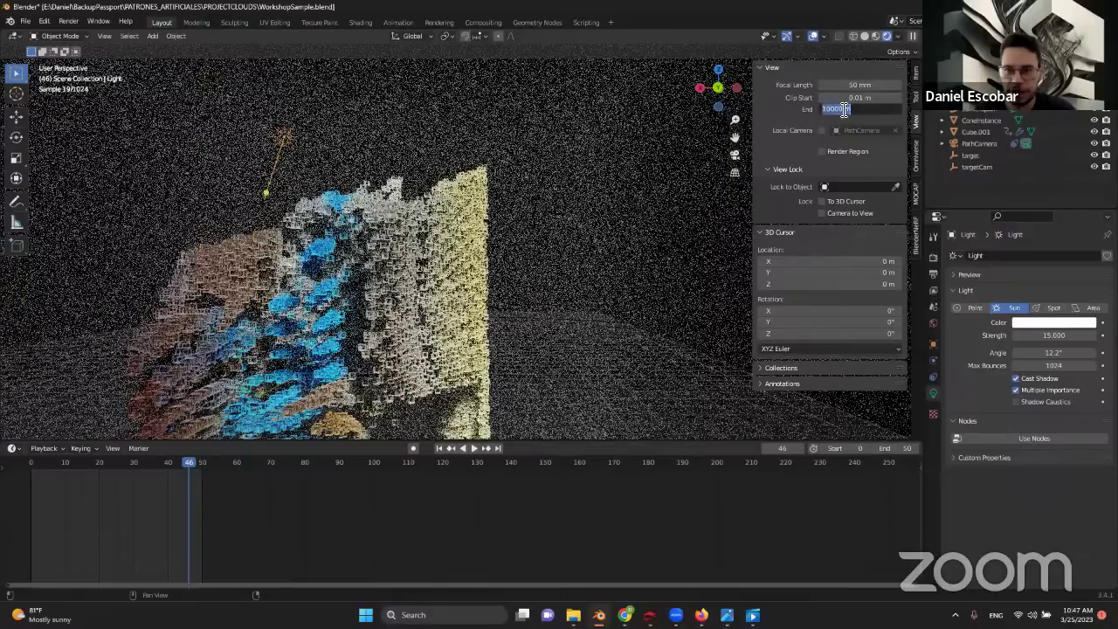
key(Return)
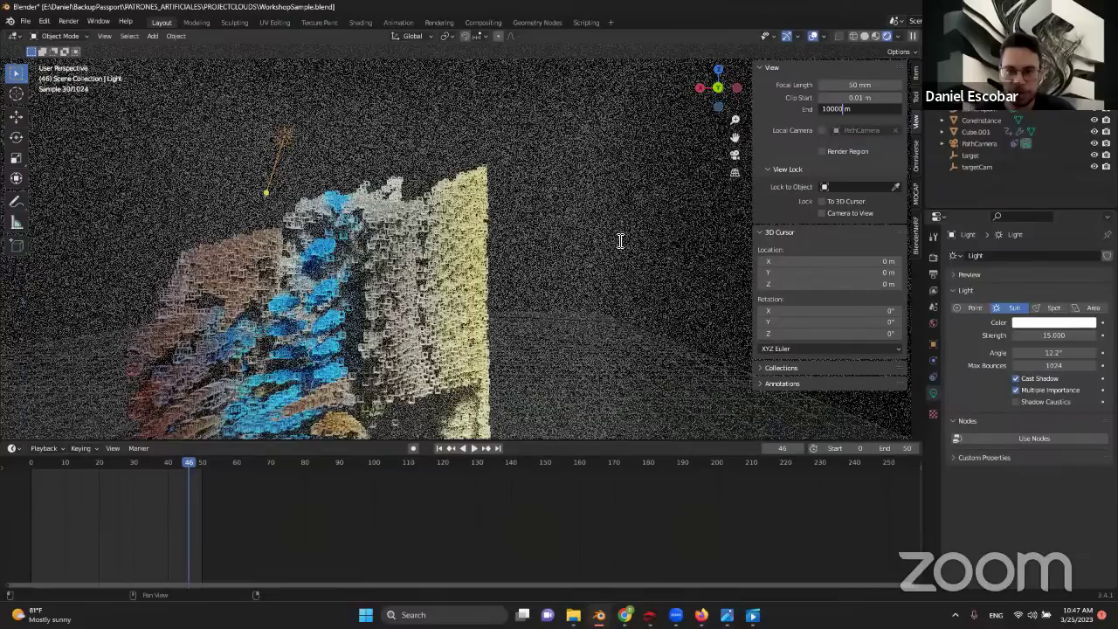
key(Return)
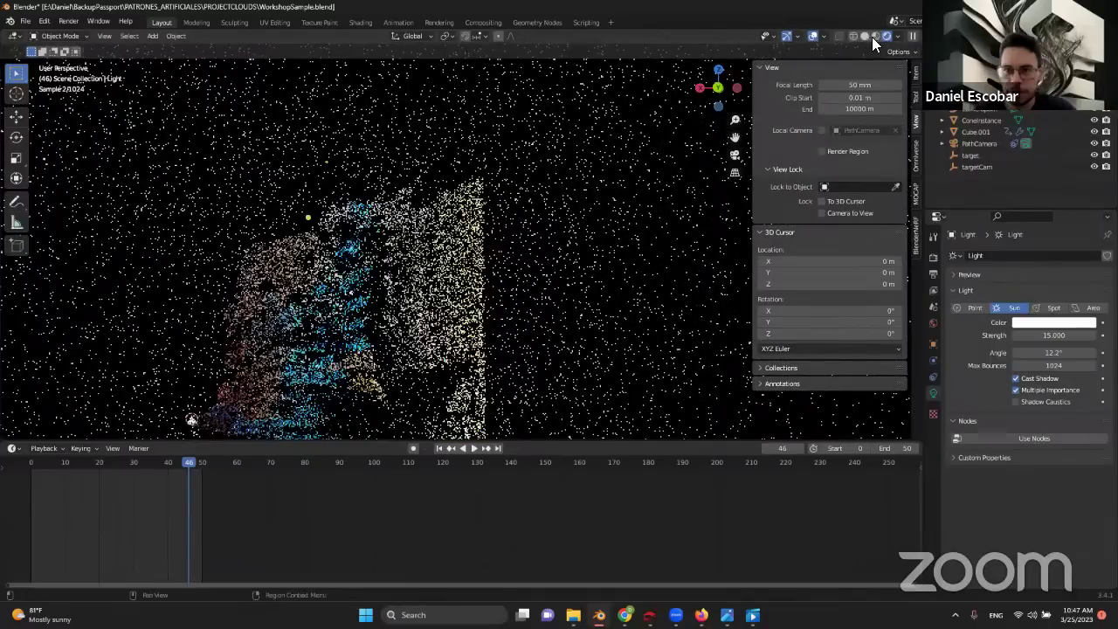
click(872, 37)
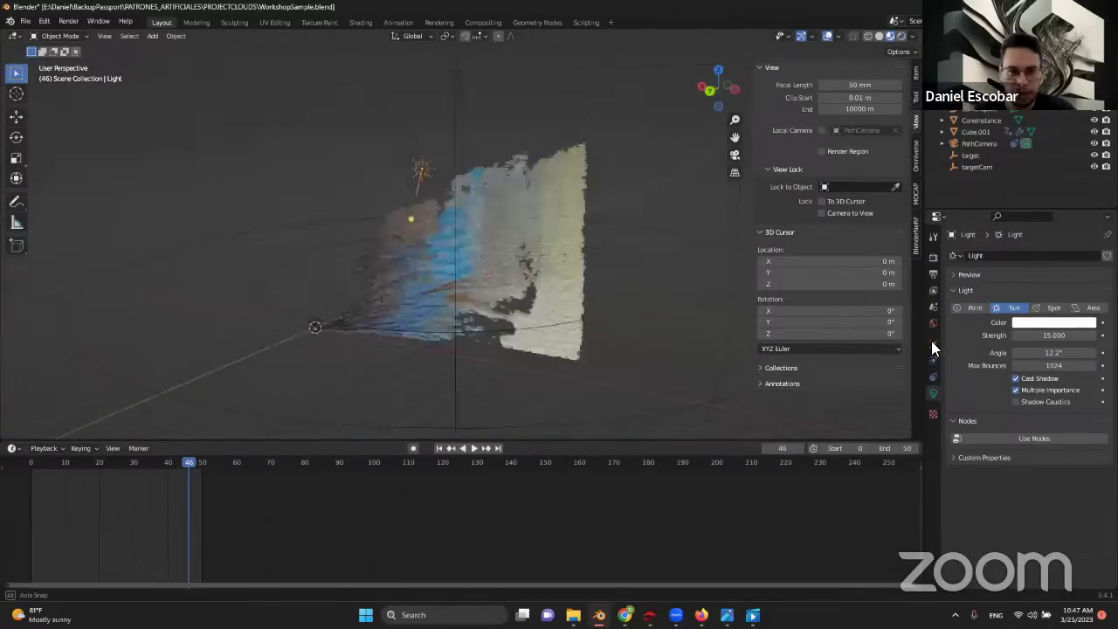
- Show the scene's output properties and check the frame rate setting
click(931, 274)
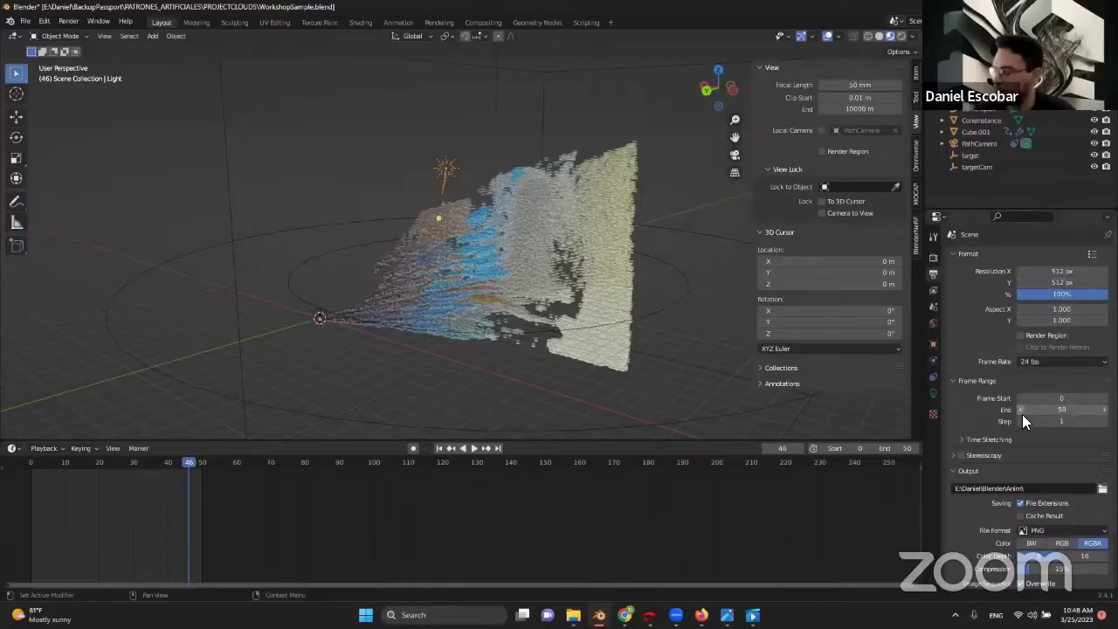
click(1024, 363)
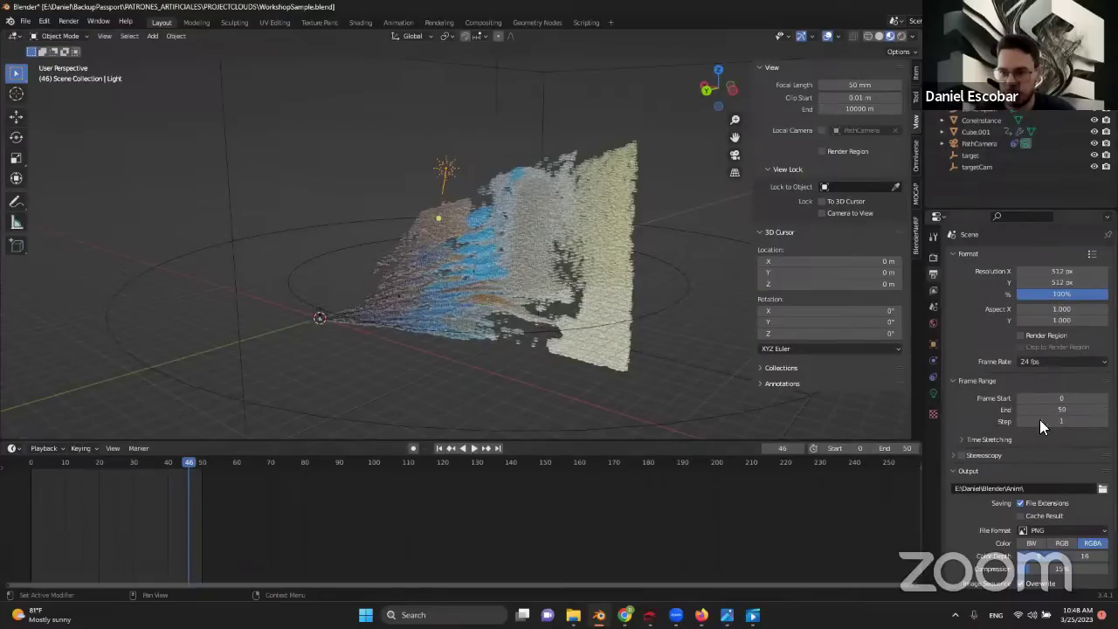
- Create a folder named newanim inside the Blender folder while browsing for the render output location
scroll(963, 412, down, 3)
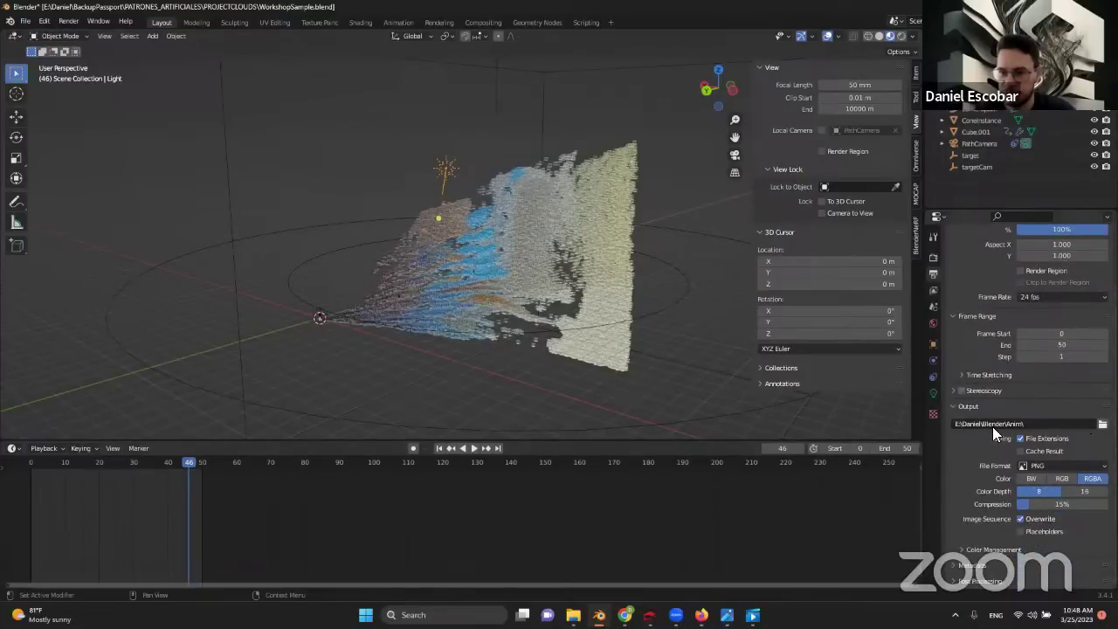
click(1103, 424)
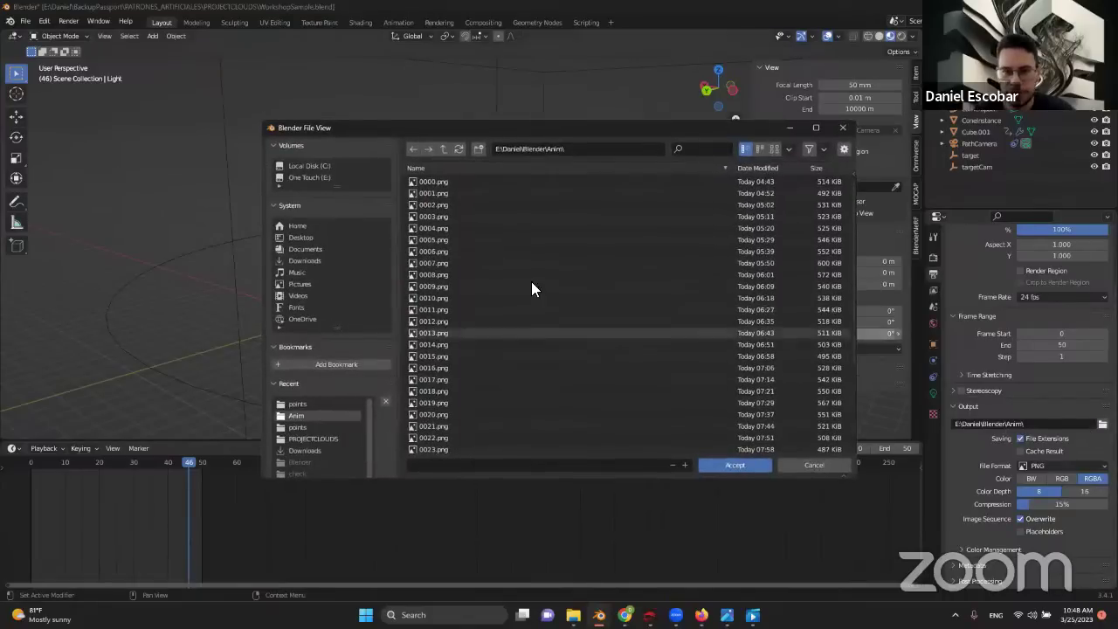
click(439, 148)
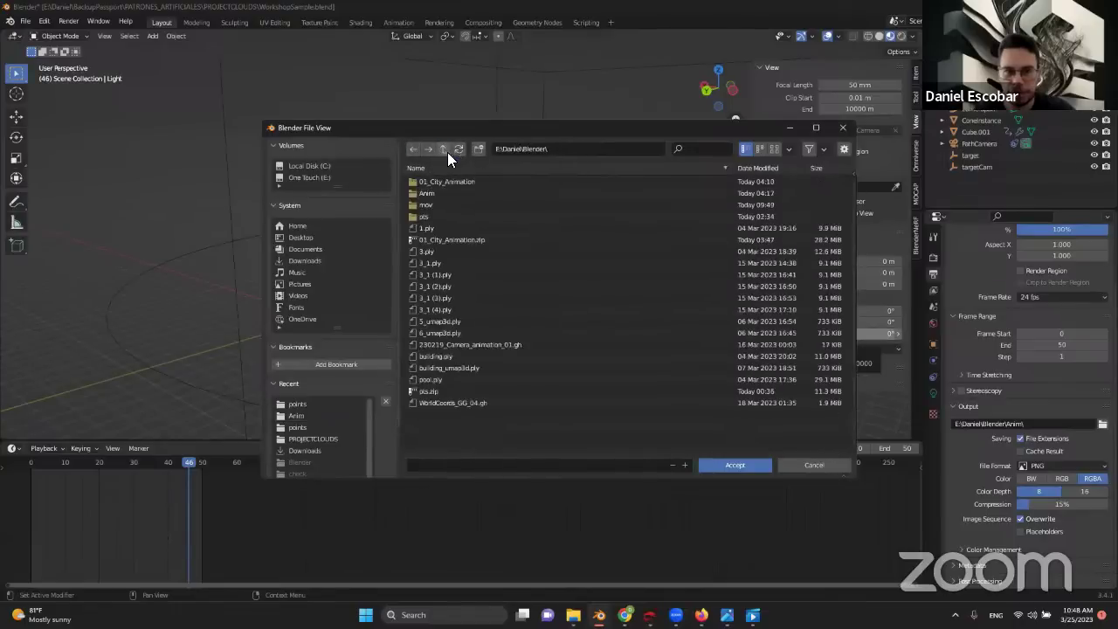
right_click(445, 445)
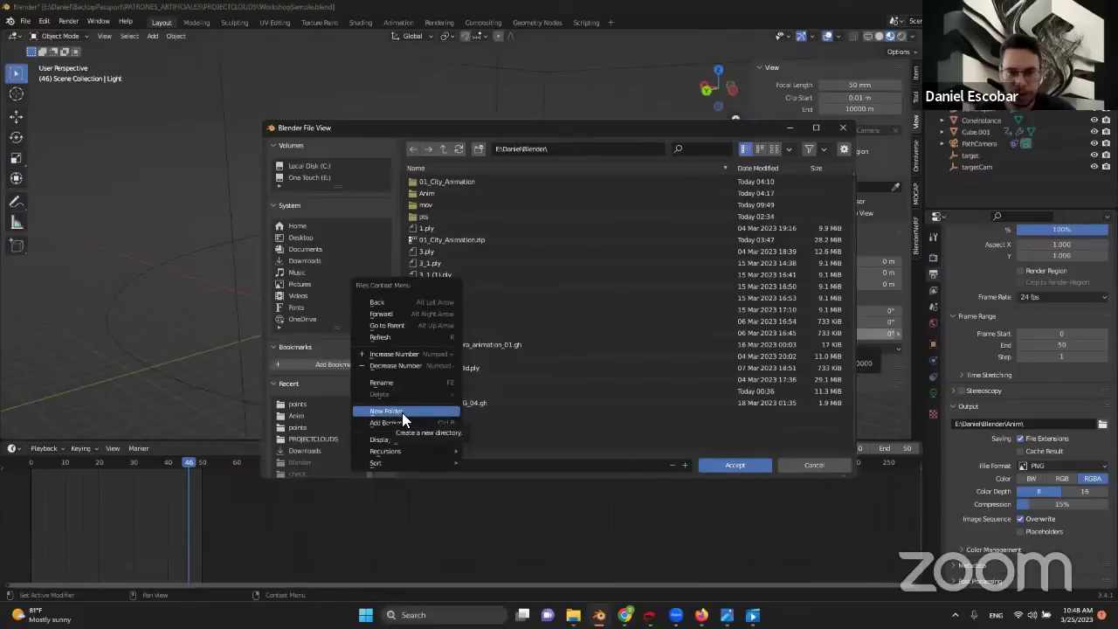
click(402, 411)
text(newam)
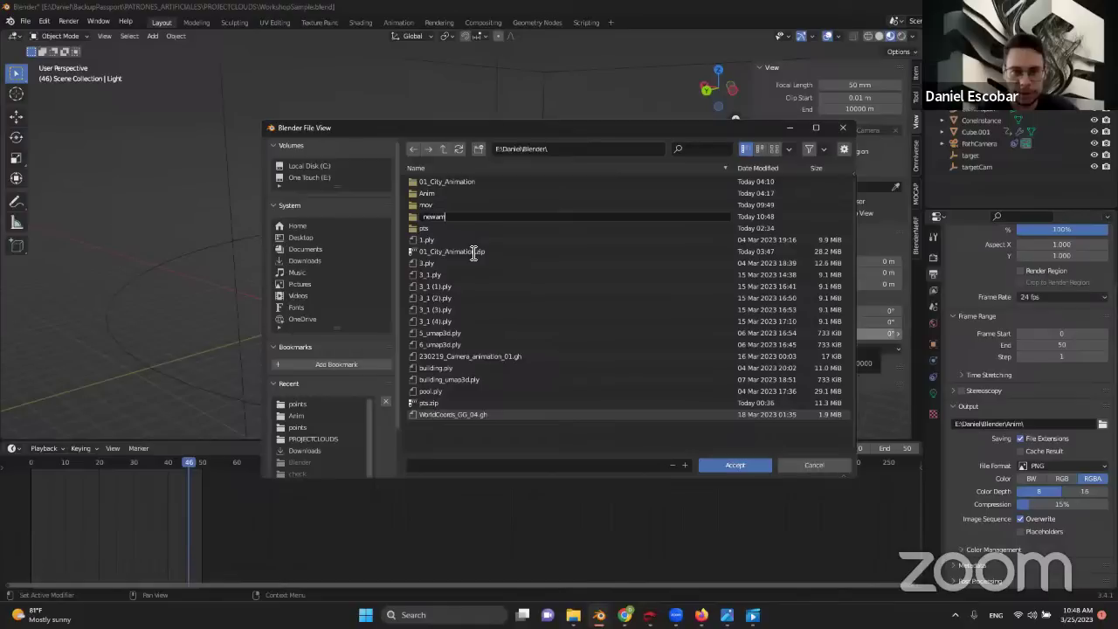
key(Return)
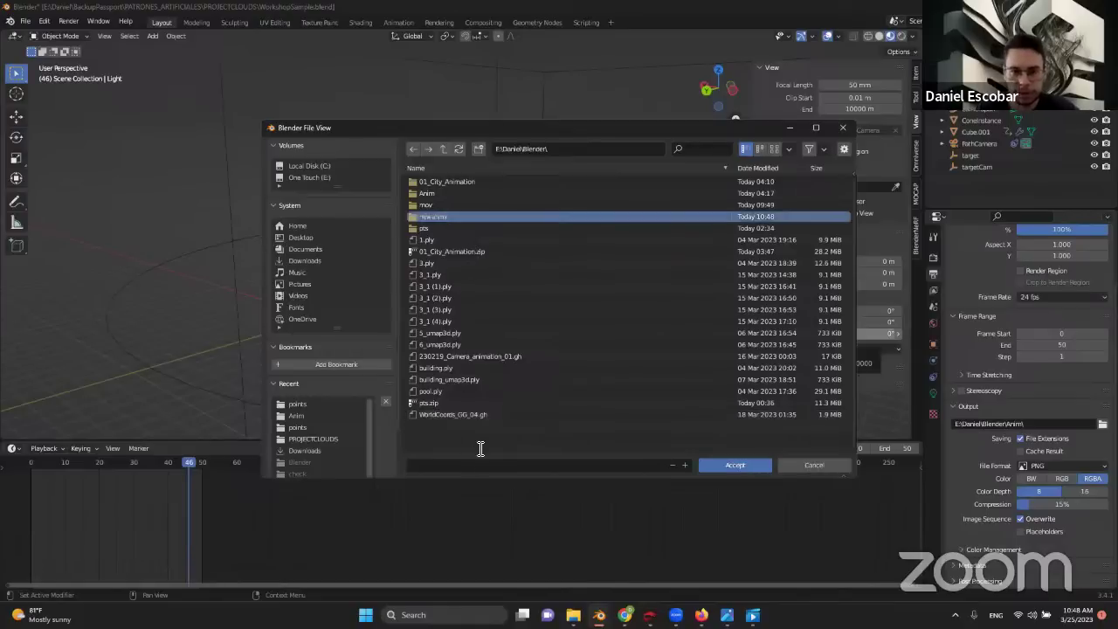
- Accept the newanim folder as the render output path and check the output file format
click(733, 465)
click(732, 464)
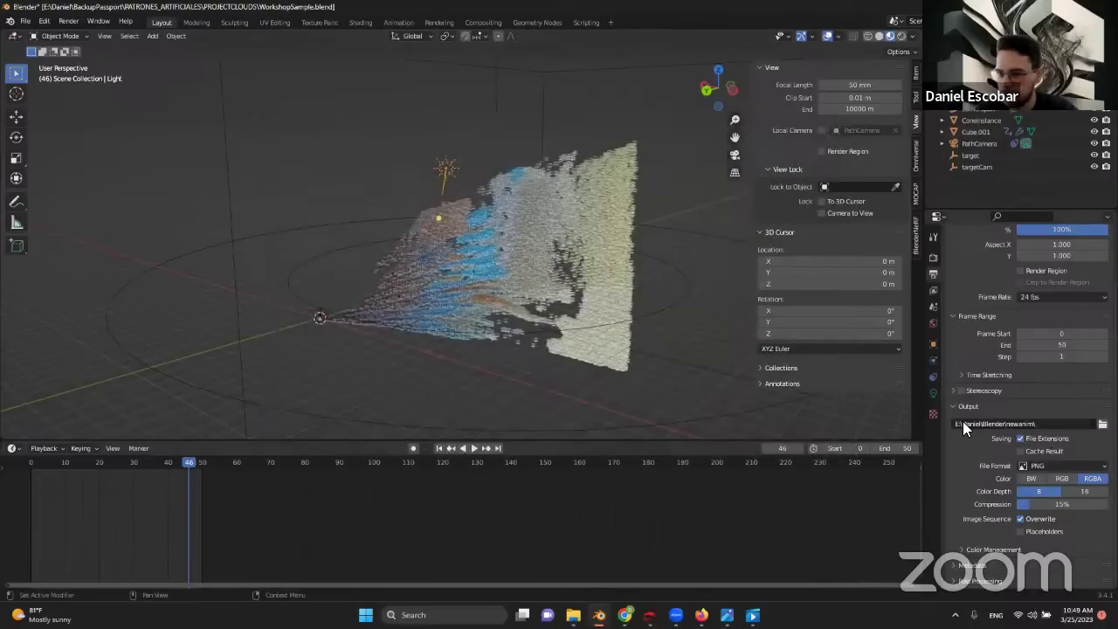
click(1039, 466)
click(1039, 466)
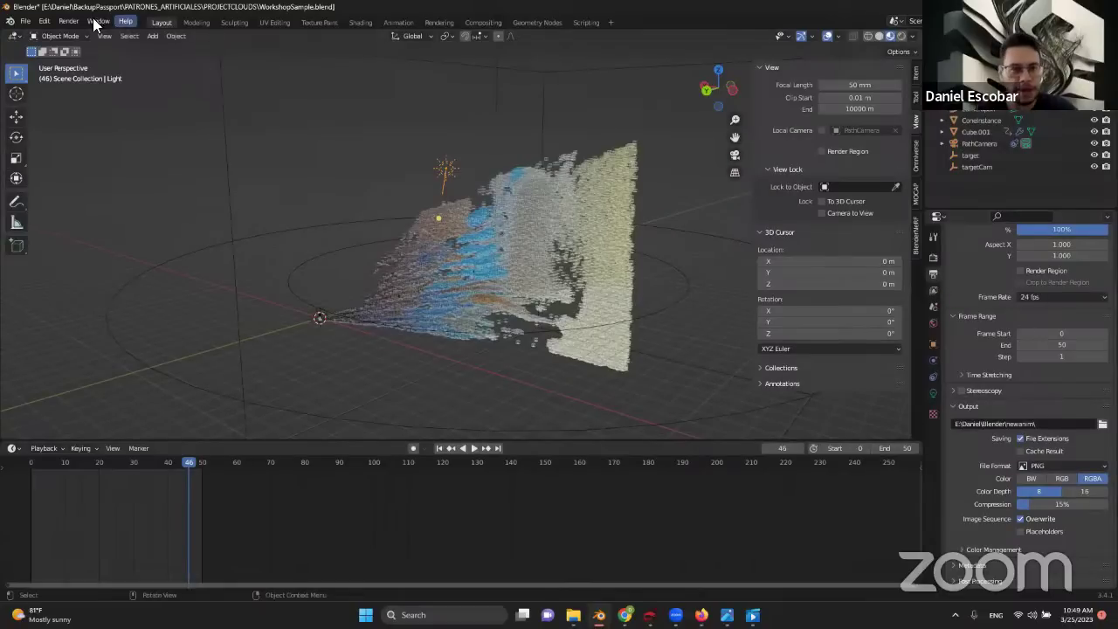
- Look over the render commands, check which camera the scene uses, and view the cube cloud through PathCamera
click(67, 21)
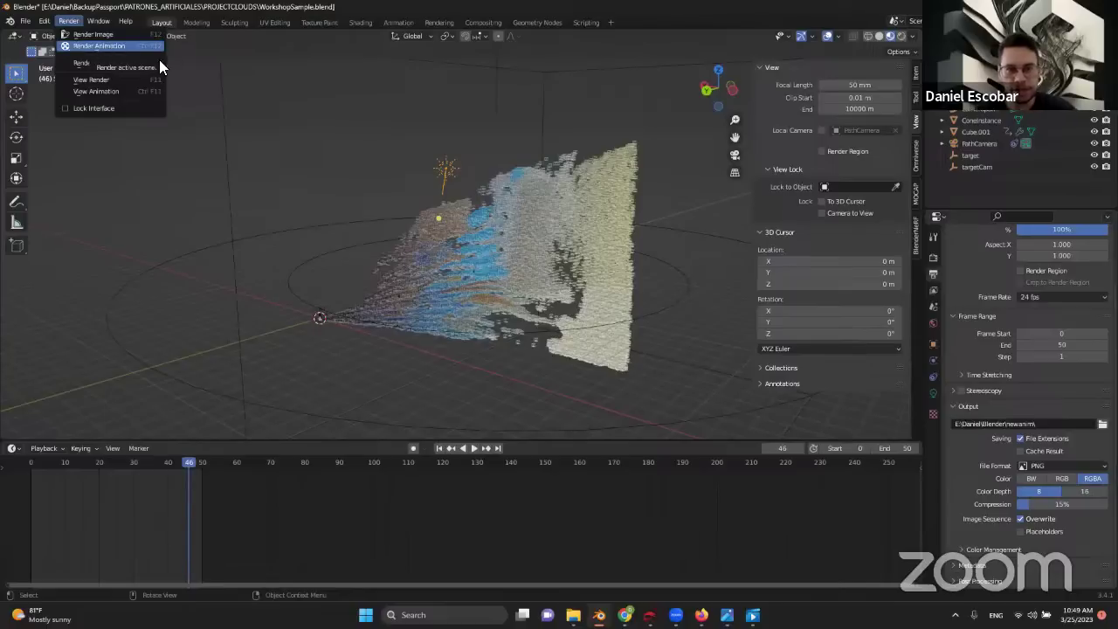
click(931, 307)
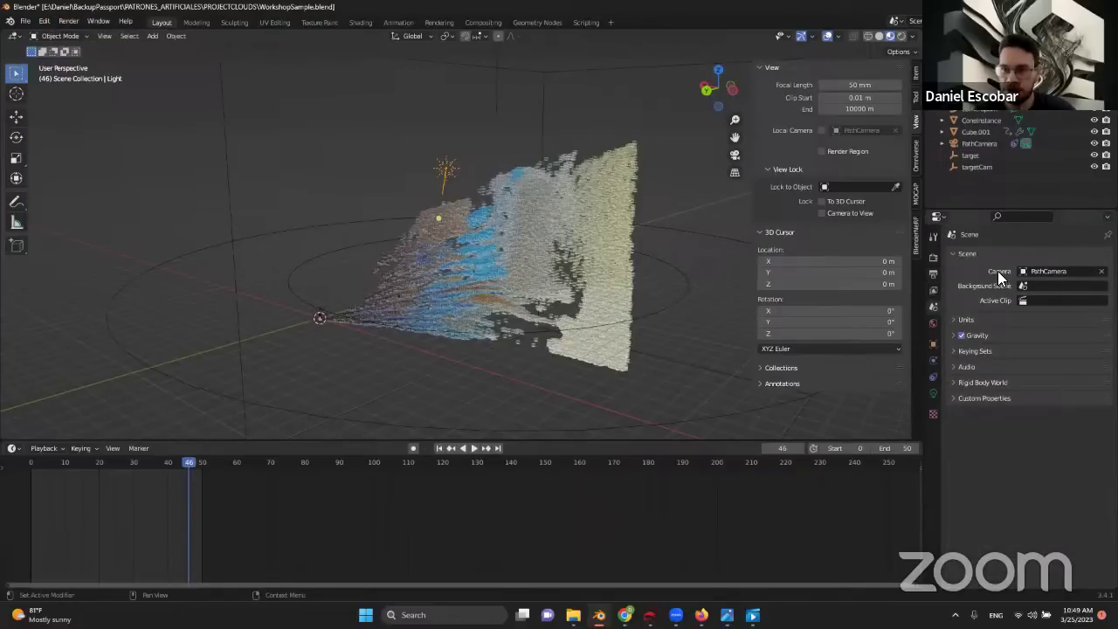
click(1053, 272)
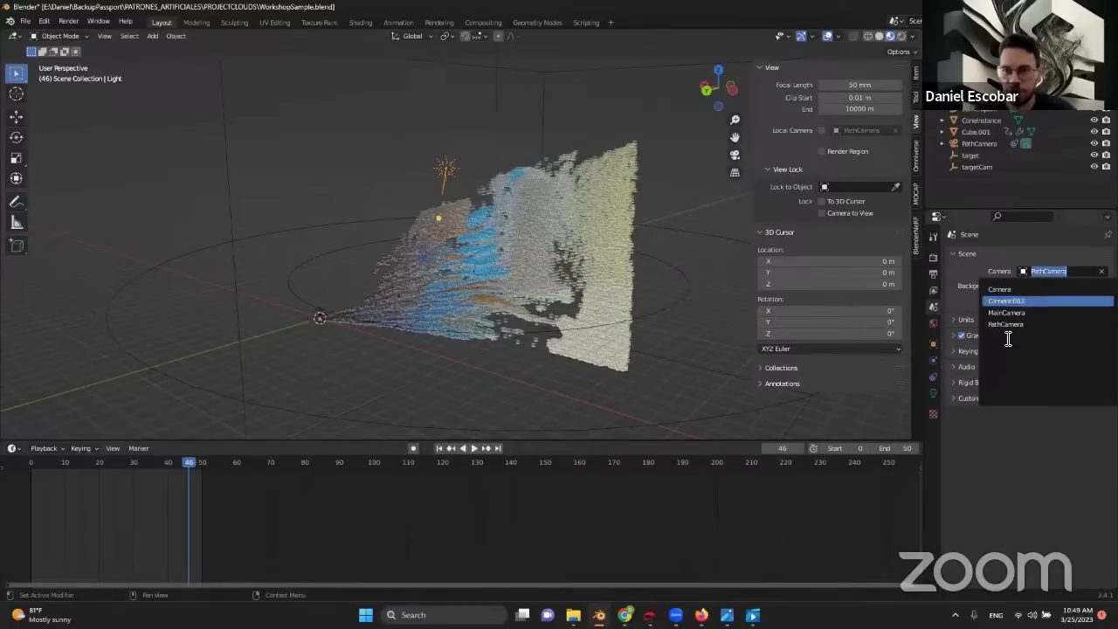
click(1006, 270)
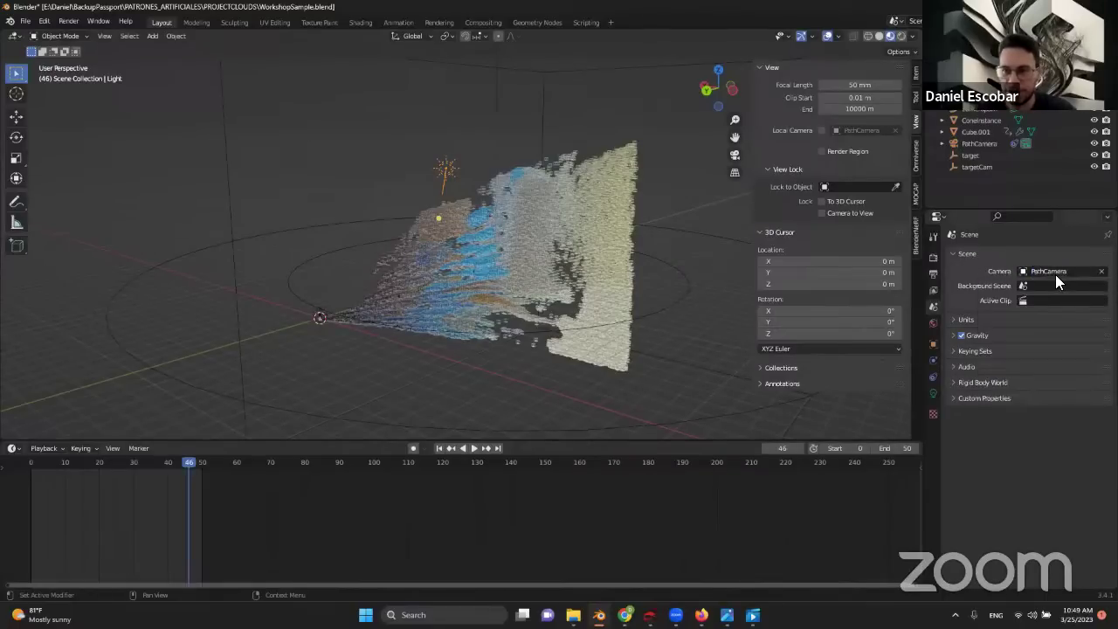
click(734, 156)
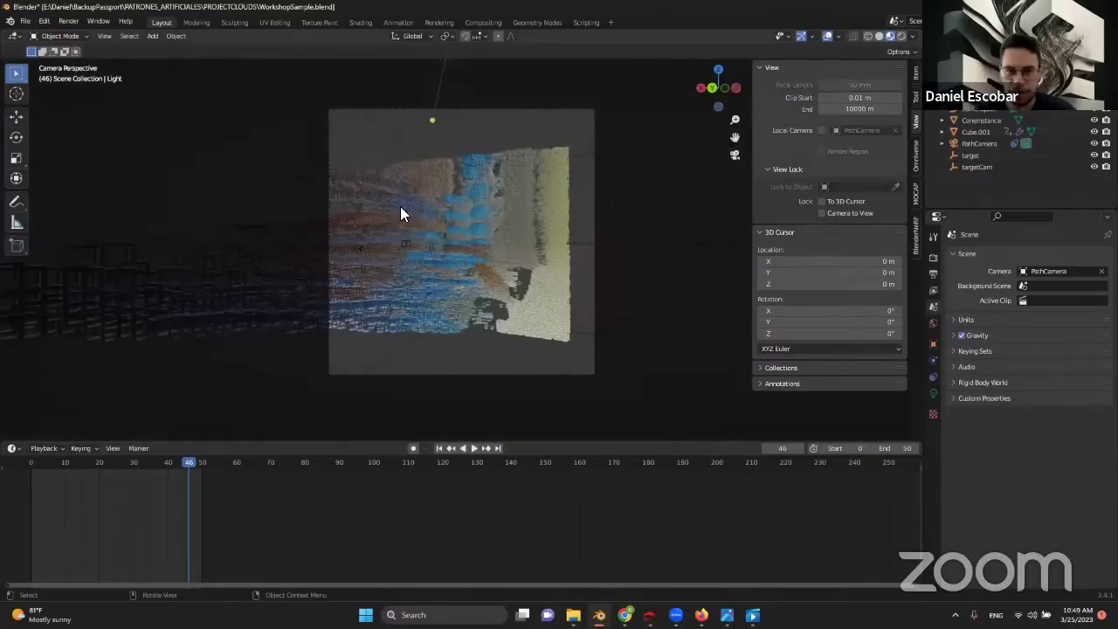
- Start rendering the animation, watch the first frame in a maximized render window, and stop the render
click(68, 21)
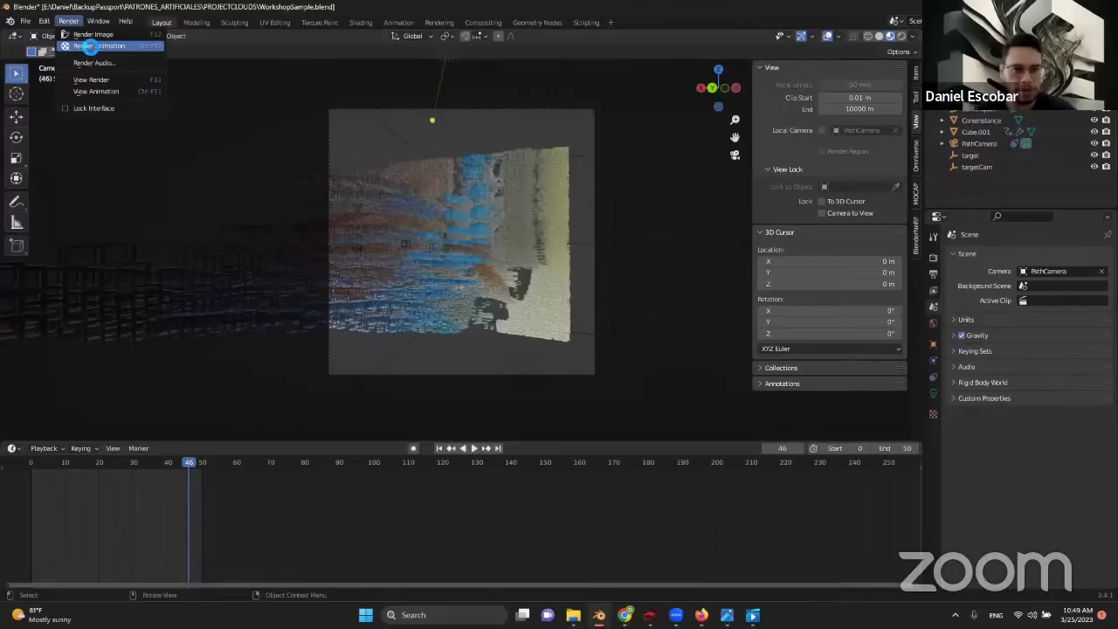
click(87, 47)
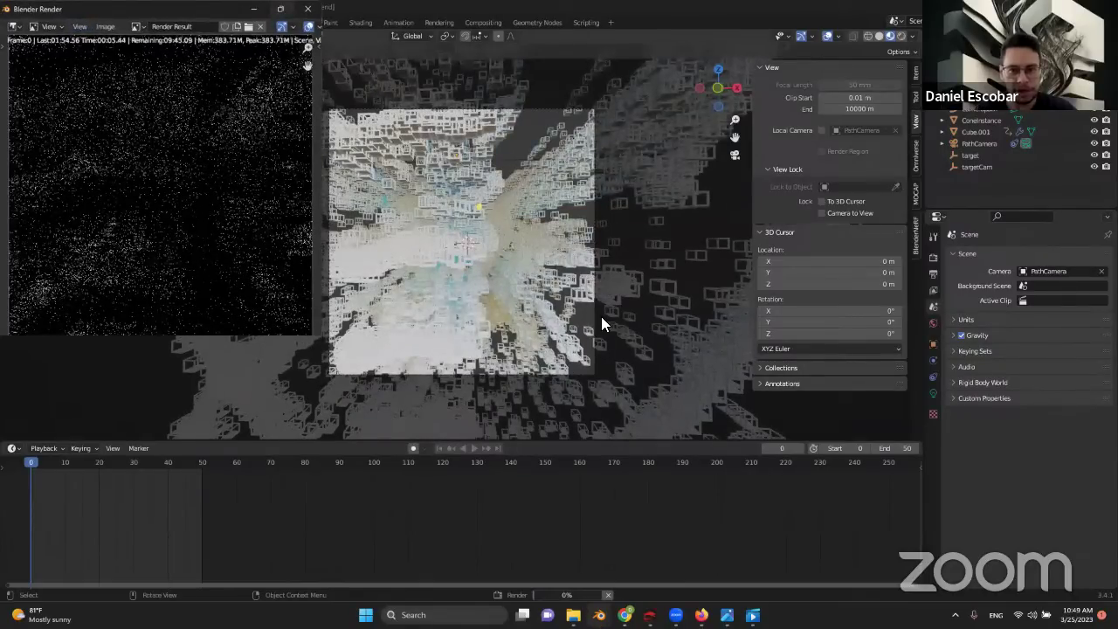
key(super+Up)
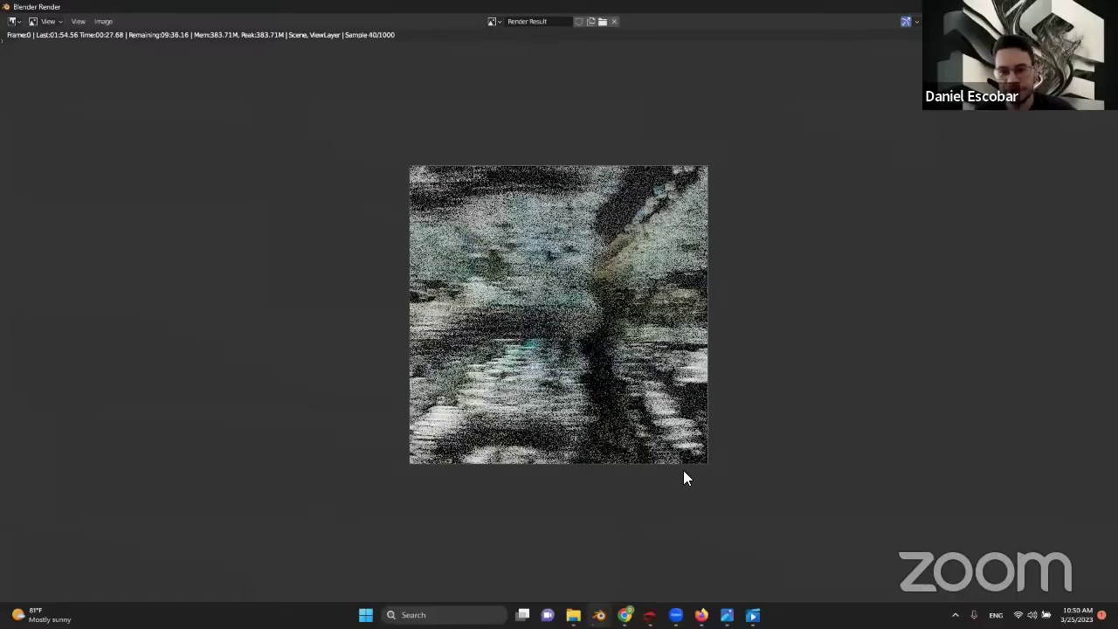
key(Escape)
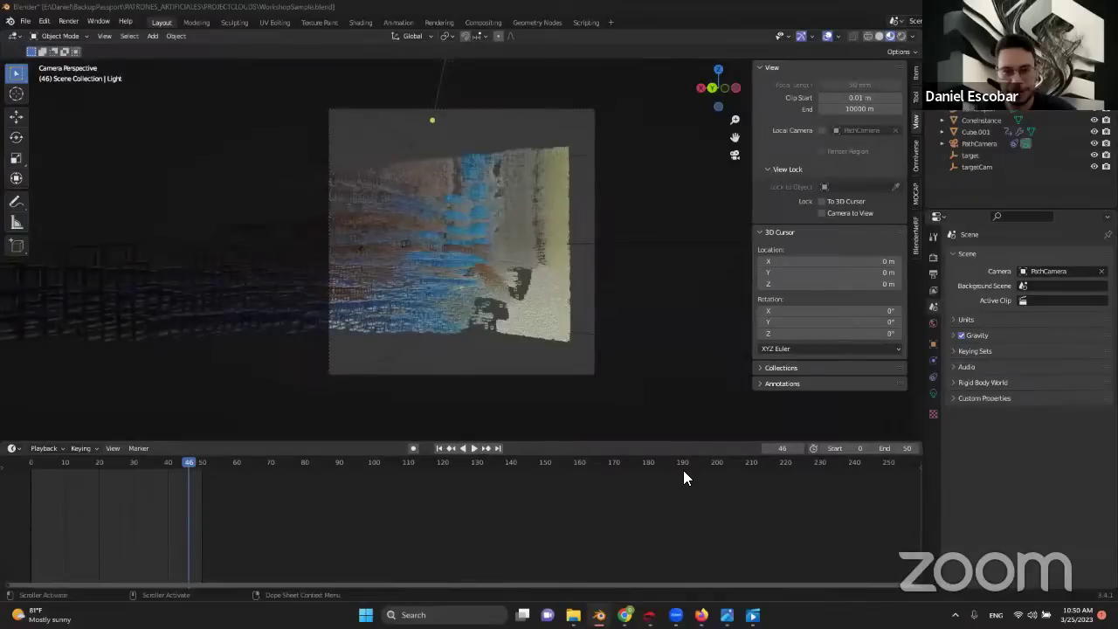